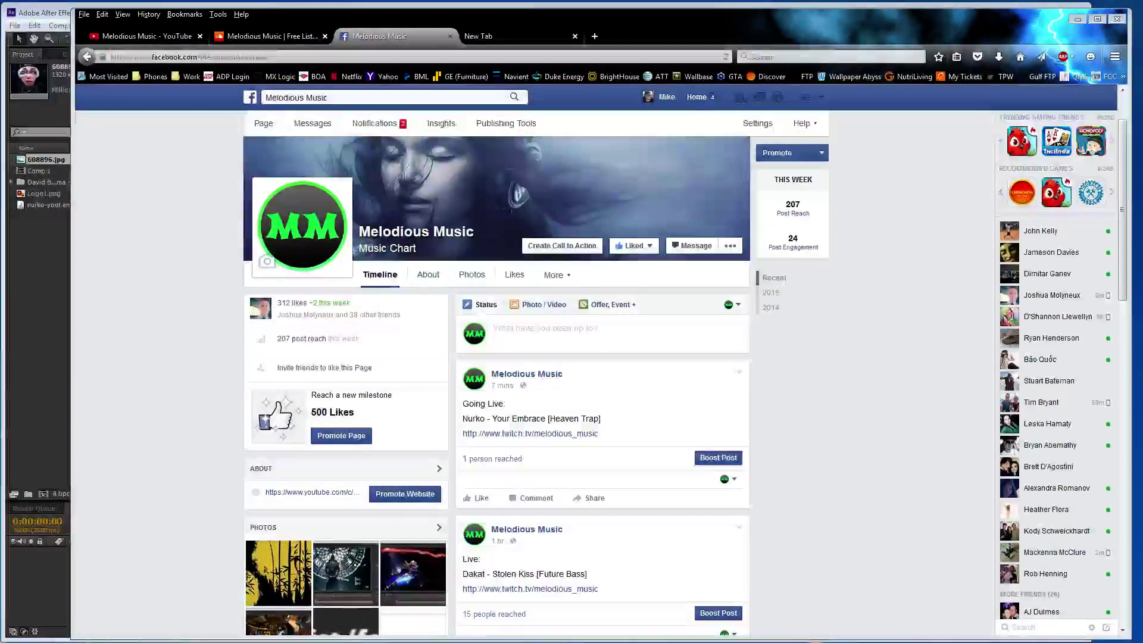
Step: Play 'Your Embrace' on the Melodious Music SoundCloud page, then switch back to After Effects
{"action": "left_click", "coordinate": [272, 38]}
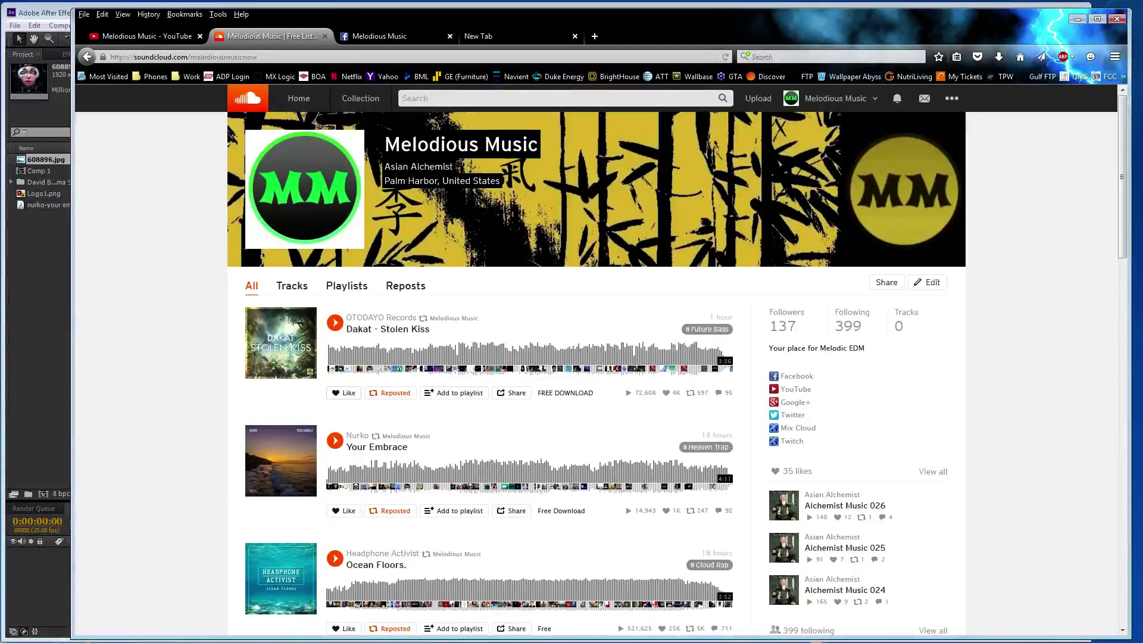
{"action": "left_click", "coordinate": [334, 441]}
{"action": "left_click", "coordinate": [35, 288]}
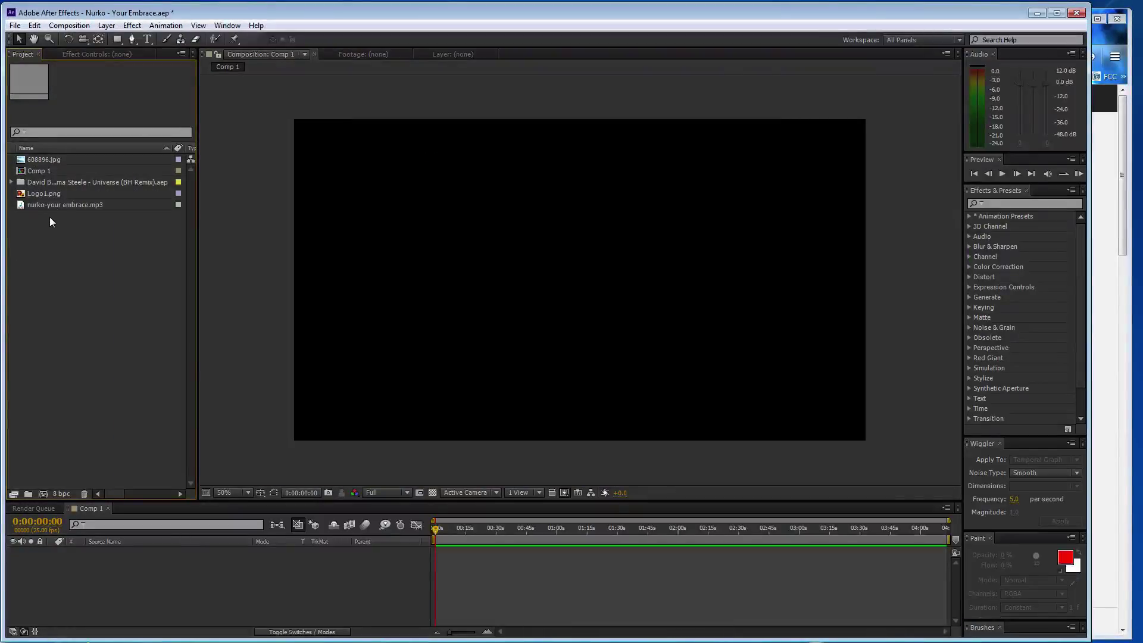
Step: Add nurko-your embrace.mp3 and 608896.jpg to Comp 1, undoing an accidental resize, at 50% zoom
{"action": "left_click_drag", "start_coordinate": [59, 206], "coordinate": [120, 572]}
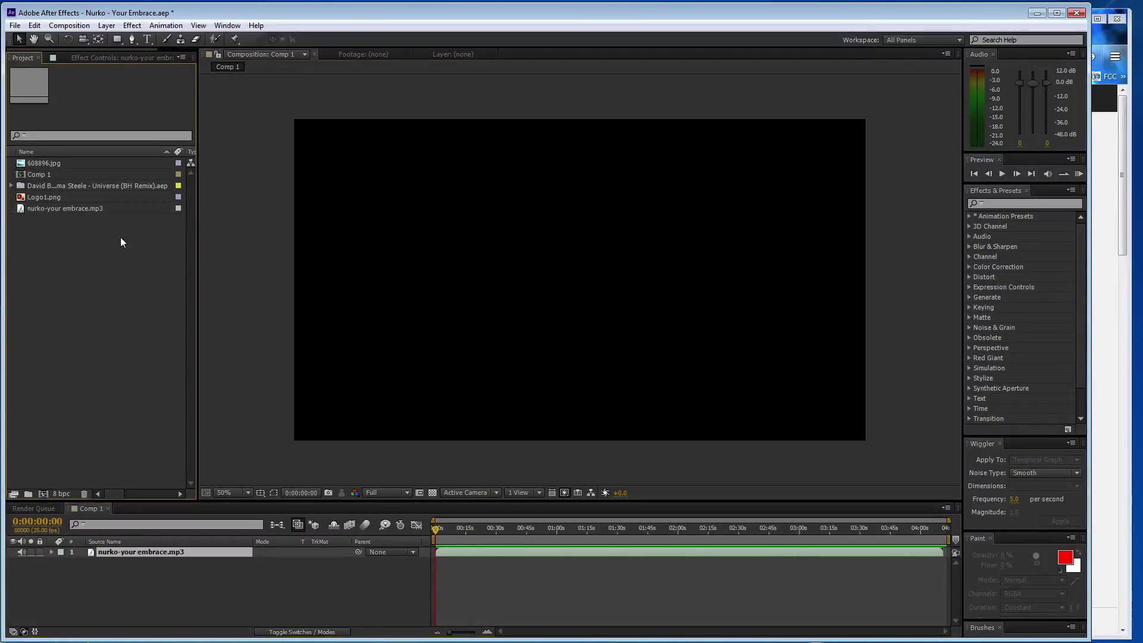
{"action": "left_click", "coordinate": [62, 163]}
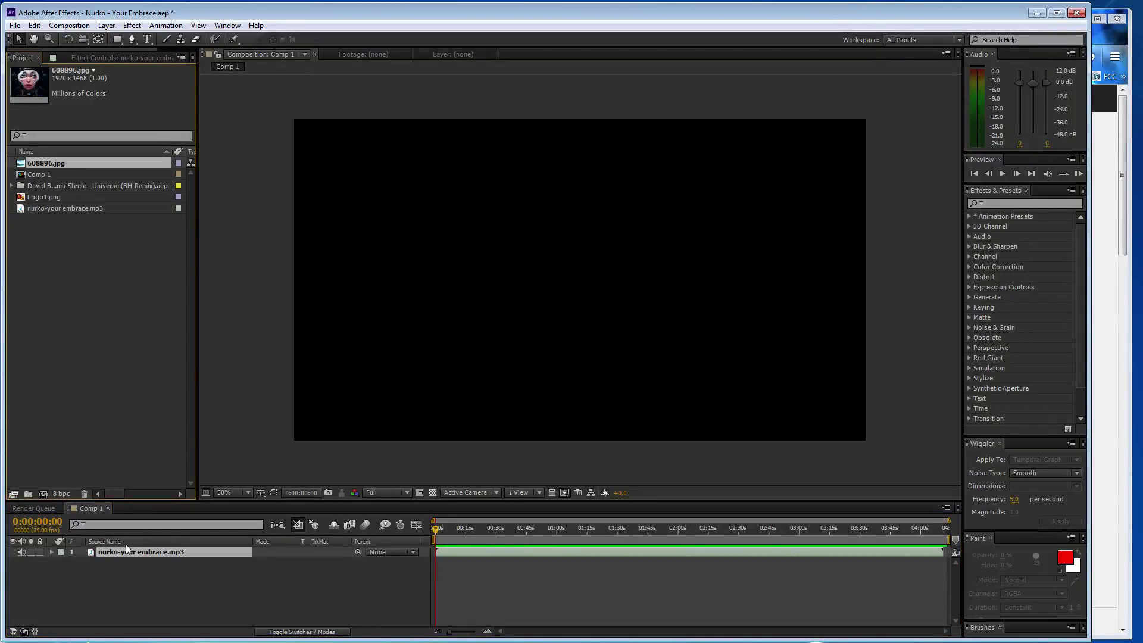
{"action": "left_click_drag", "start_coordinate": [125, 546], "coordinate": [127, 548]}
{"action": "key", "text": "comma"}
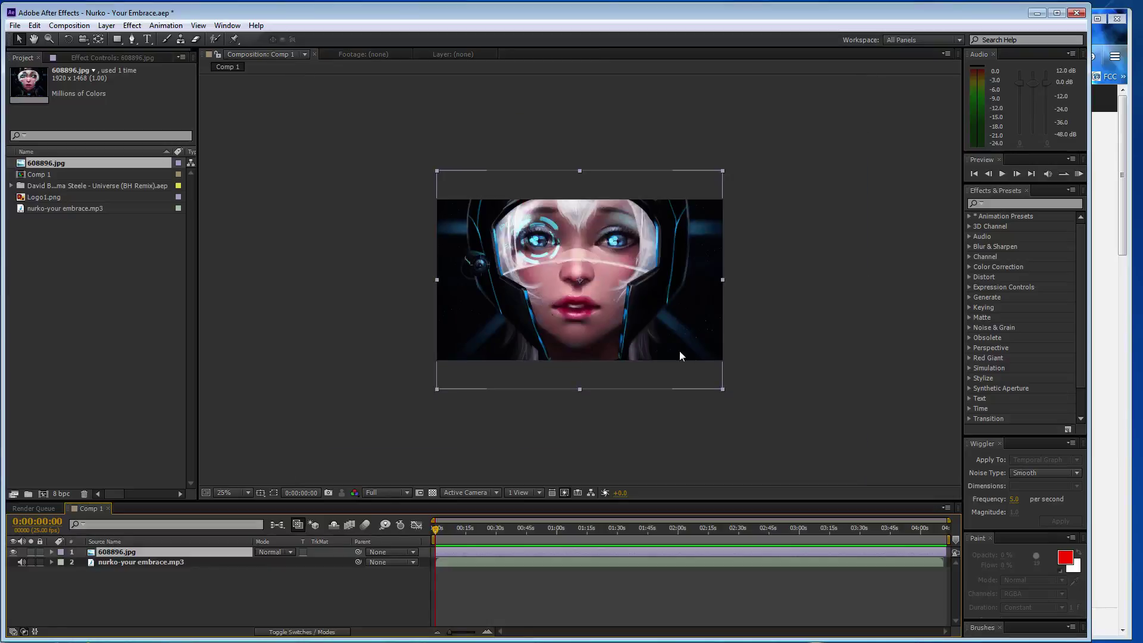
{"action": "mouse_move", "coordinate": [722, 388]}
{"action": "left_mouse_down"}
{"action": "mouse_move", "coordinate": [723, 370]}
{"action": "mouse_move", "coordinate": [726, 380]}
{"action": "mouse_move", "coordinate": [734, 371]}
{"action": "left_mouse_up"}
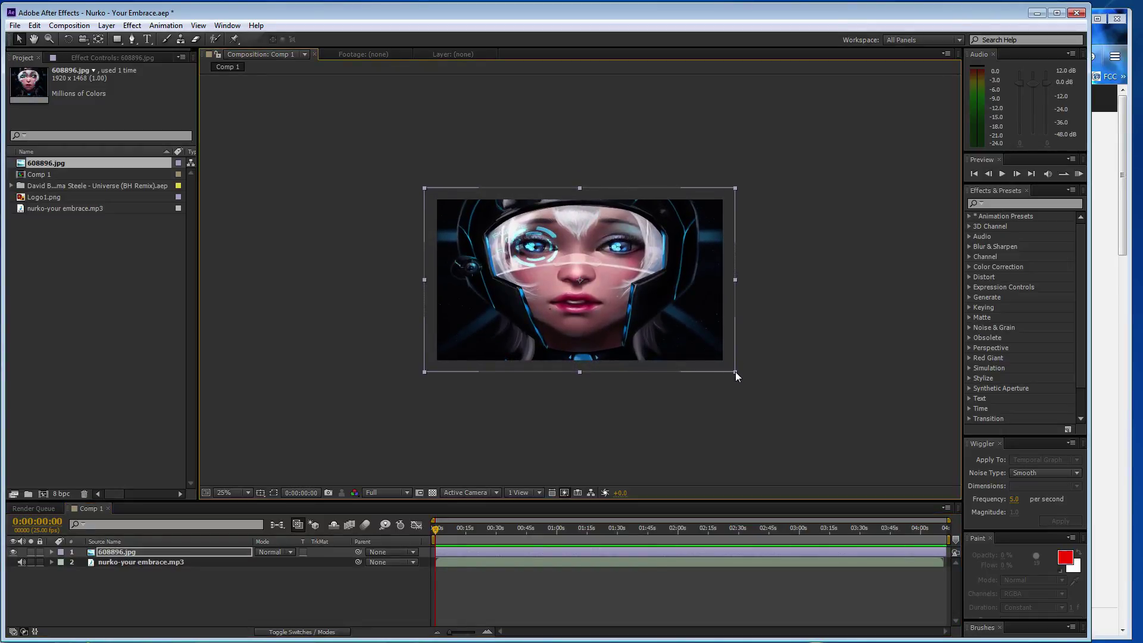
{"action": "key", "text": "ctrl+z"}
{"action": "key", "text": "period"}
{"action": "key", "text": "period"}
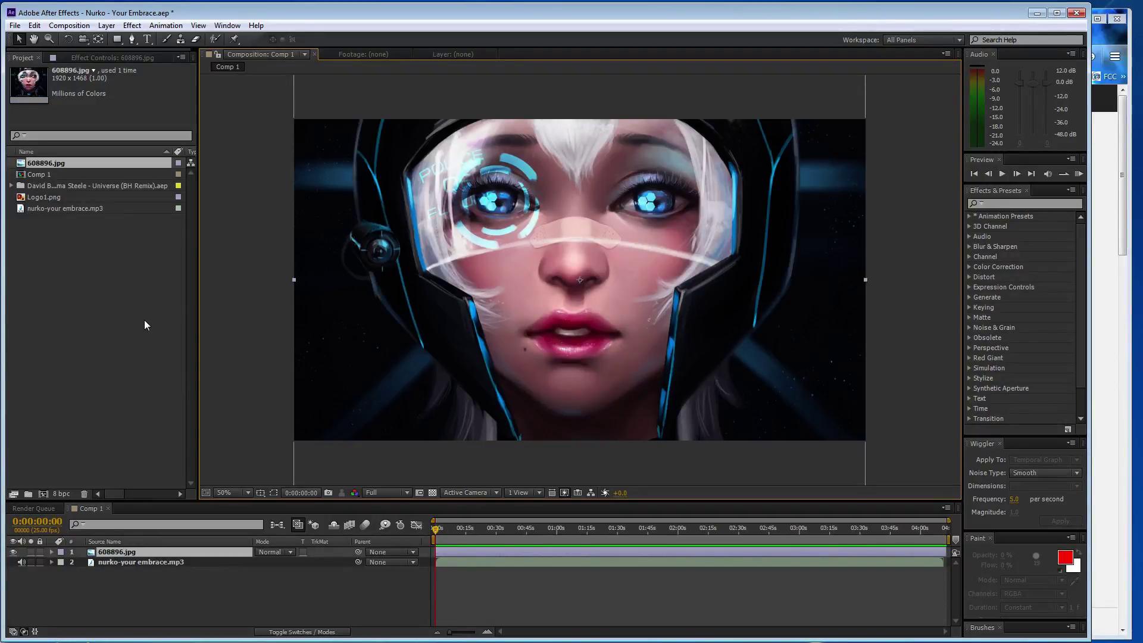
Step: Select Logo1.png in the Project panel
{"action": "left_click", "coordinate": [122, 271]}
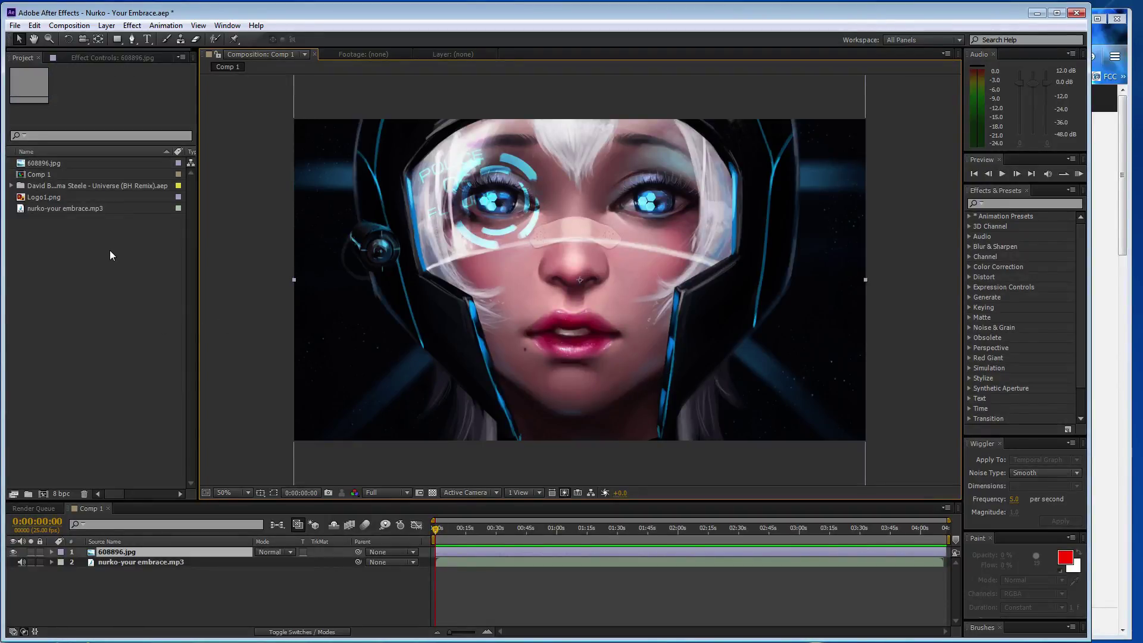
{"action": "left_click", "coordinate": [51, 166]}
{"action": "left_click", "coordinate": [55, 197]}
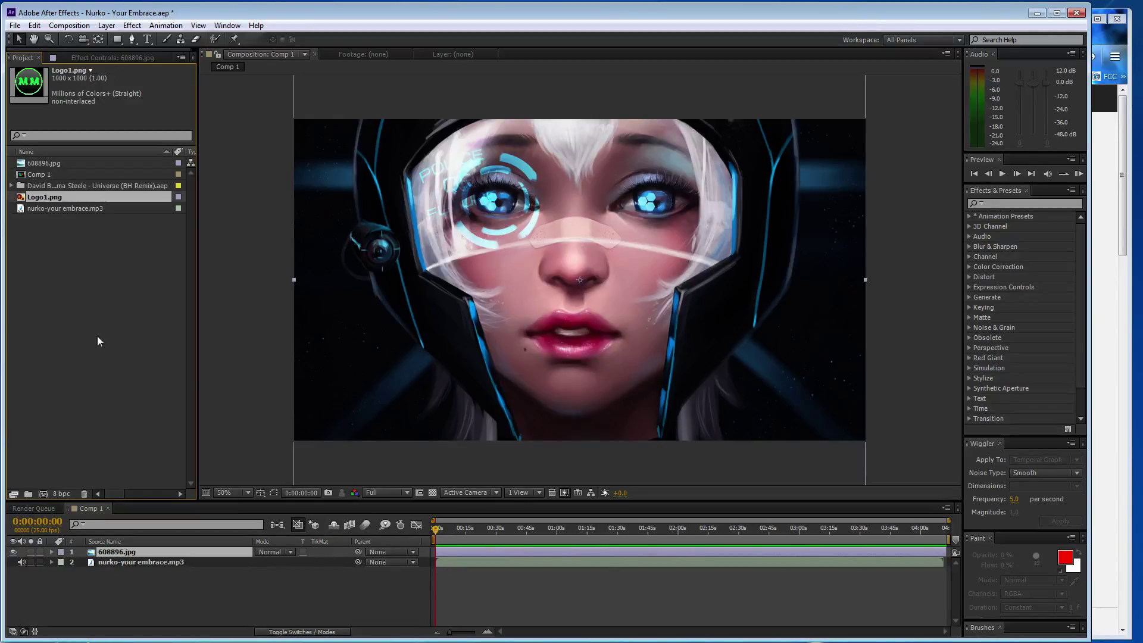
Step: Add Logo1.png to Comp 1, scale it down to a small badge, and place it bottom-left
{"action": "left_click_drag", "start_coordinate": [108, 460], "coordinate": [117, 554]}
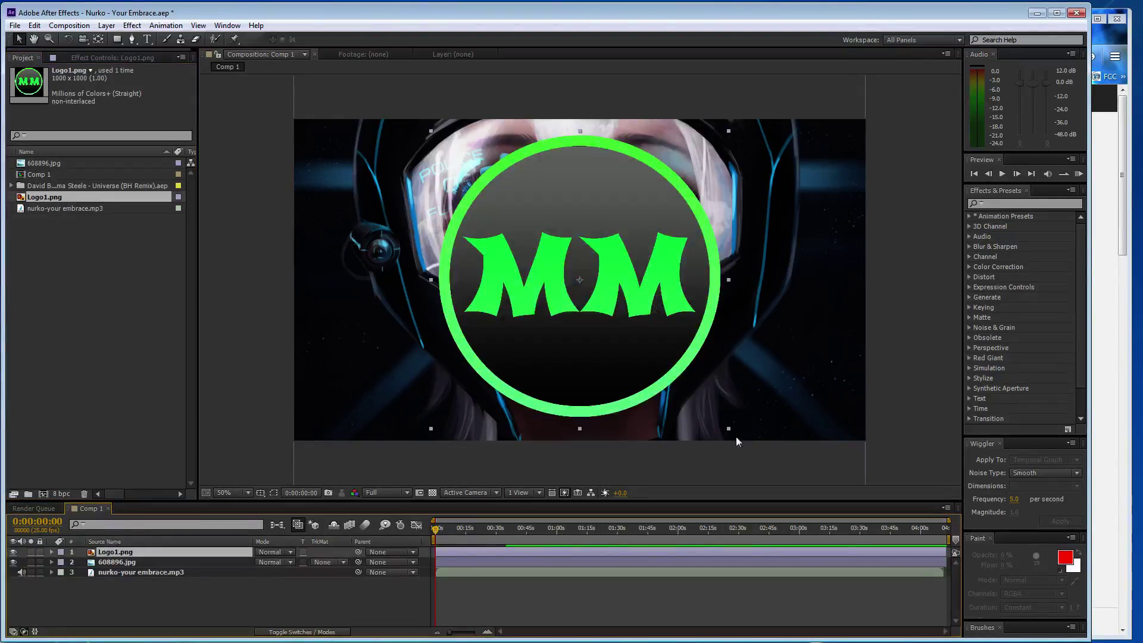
{"action": "mouse_move", "coordinate": [729, 429]}
{"action": "left_mouse_down"}
{"action": "mouse_move", "coordinate": [594, 292]}
{"action": "mouse_move", "coordinate": [841, 423]}
{"action": "left_mouse_up"}
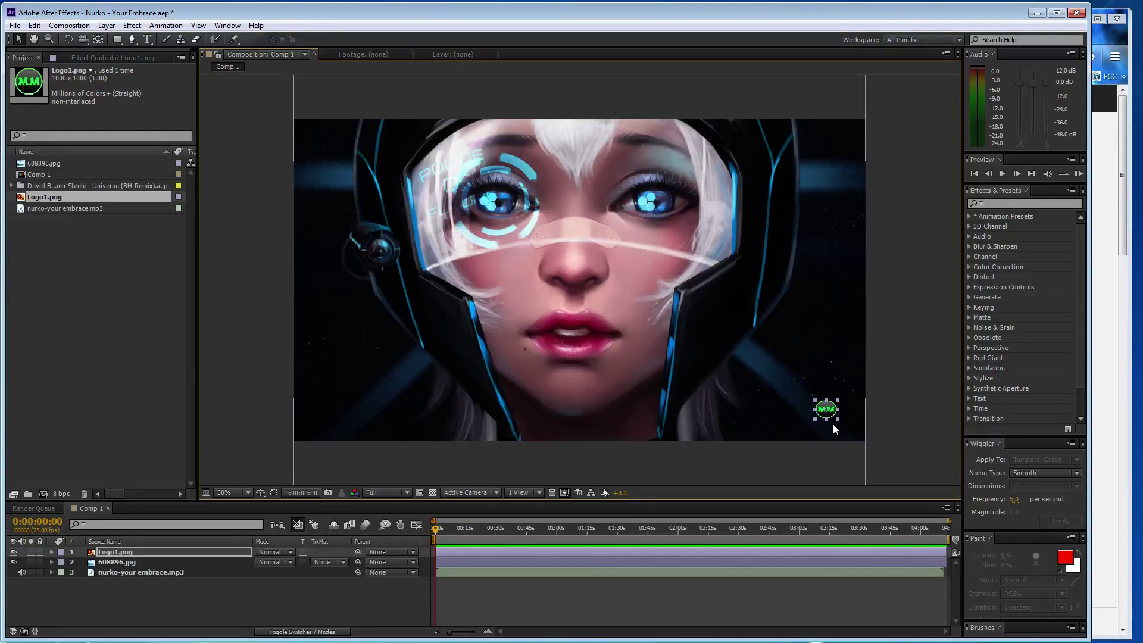
{"action": "left_click_drag", "start_coordinate": [829, 413], "coordinate": [313, 424]}
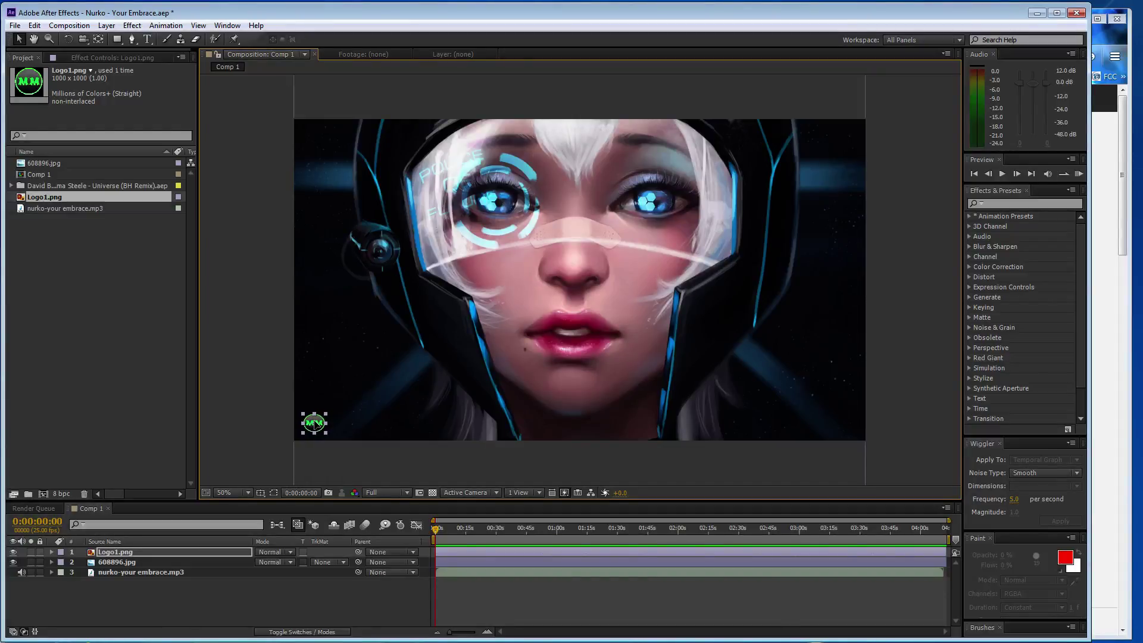
{"action": "left_click", "coordinate": [255, 421]}
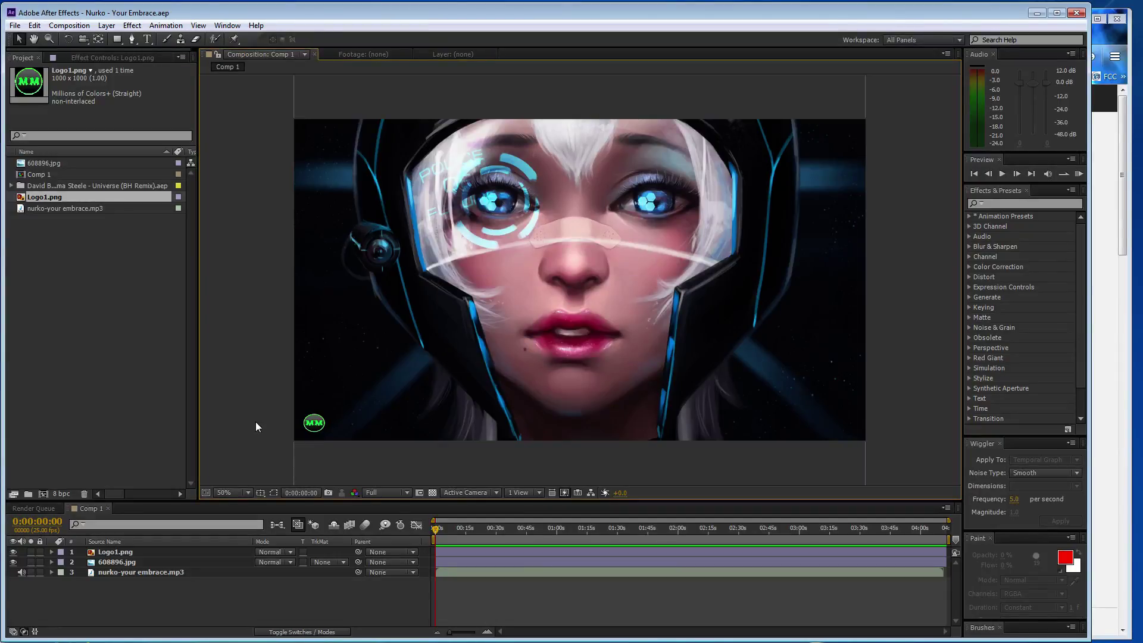
Step: Create a new solid named Eq
{"action": "key", "text": "ctrl+y"}
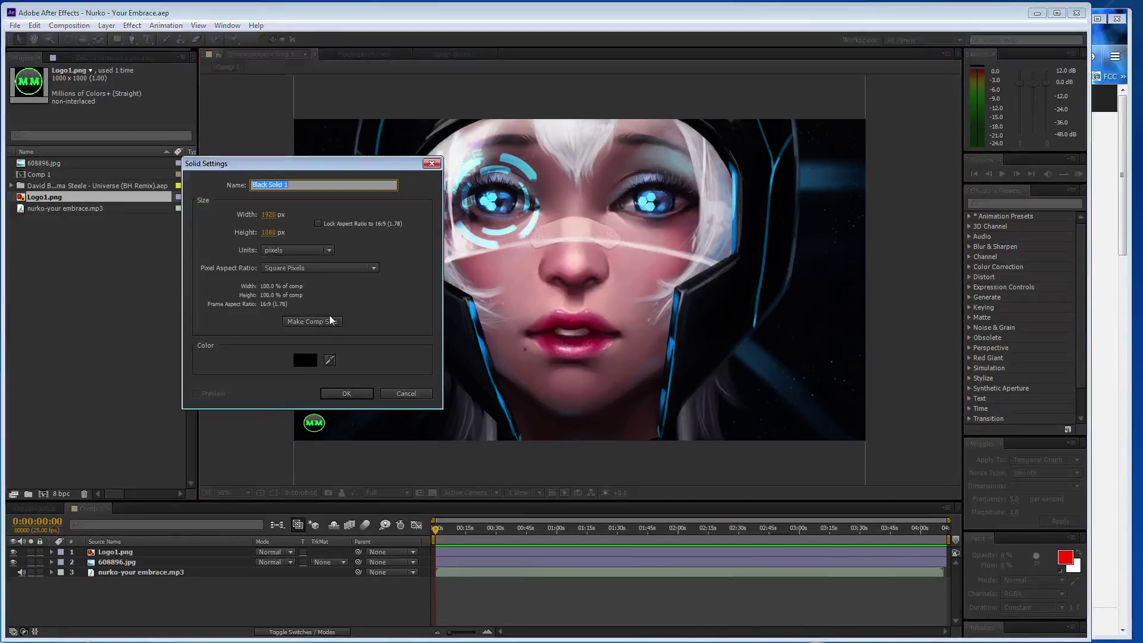
{"action": "type", "text": "Eq"}
{"action": "left_click", "coordinate": [348, 395]}
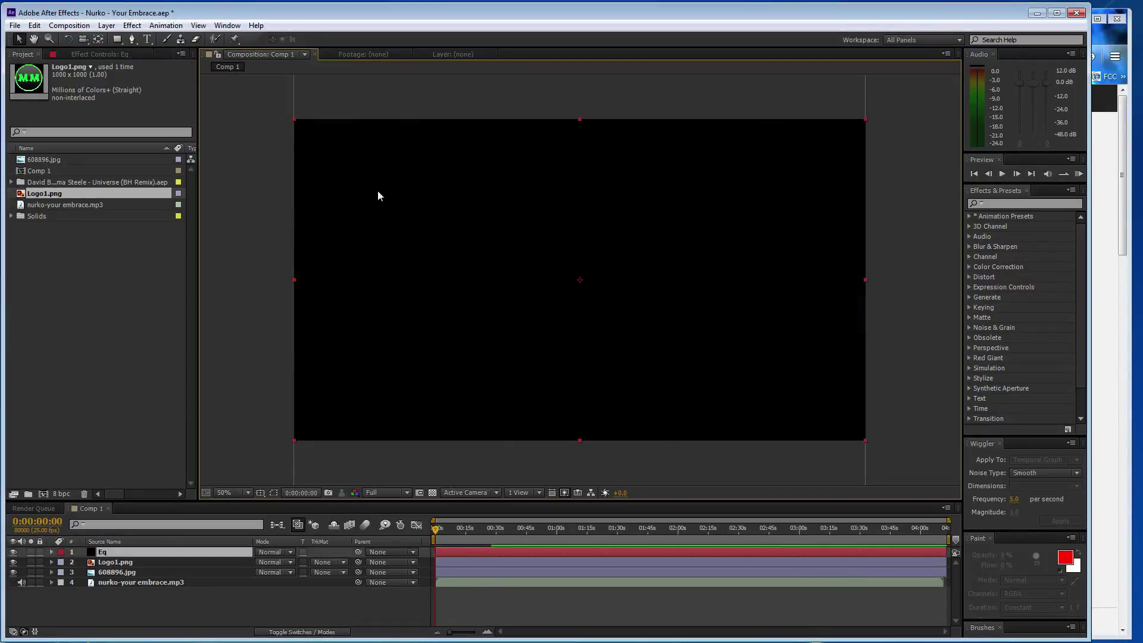
Step: Apply Effect > Generate > Audio Spectrum to Eq, using nurko-your embrace.mp3 as Audio Layer
{"action": "left_click", "coordinate": [166, 25]}
{"action": "mouse_move", "coordinate": [132, 25]}
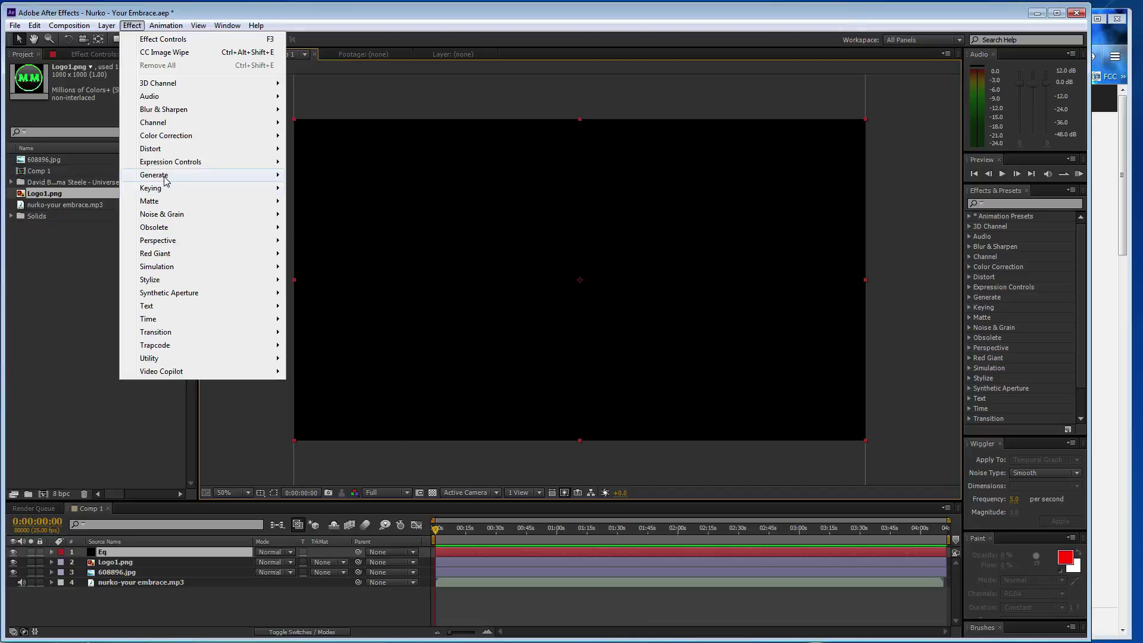
{"action": "mouse_move", "coordinate": [165, 178]}
{"action": "left_click", "coordinate": [331, 202]}
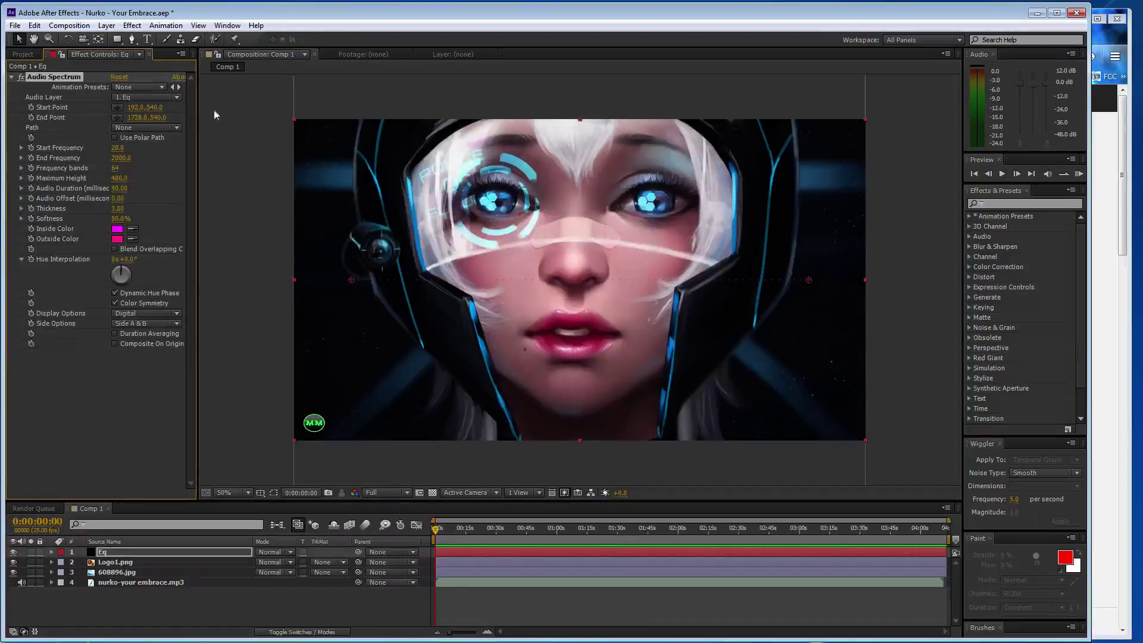
{"action": "left_click", "coordinate": [166, 98]}
{"action": "left_click", "coordinate": [173, 170]}
Step: Move ahead in time, pan to the helmet's left side, and place the first Pen mask point
{"action": "left_click_drag", "start_coordinate": [437, 529], "coordinate": [498, 530]}
{"action": "scroll", "coordinate": [357, 137], "scroll_direction": "up", "scroll_amount": 2}
{"action": "left_click_drag", "start_coordinate": [376, 160], "coordinate": [636, 371]}
{"action": "key", "text": "g"}
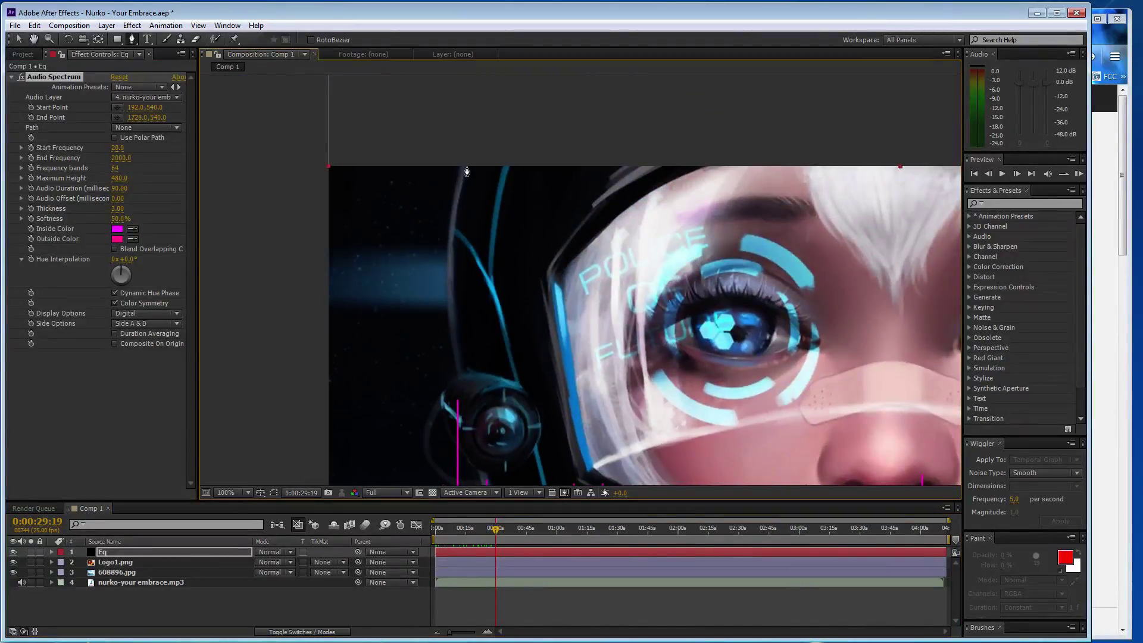
{"action": "left_click", "coordinate": [460, 167]}
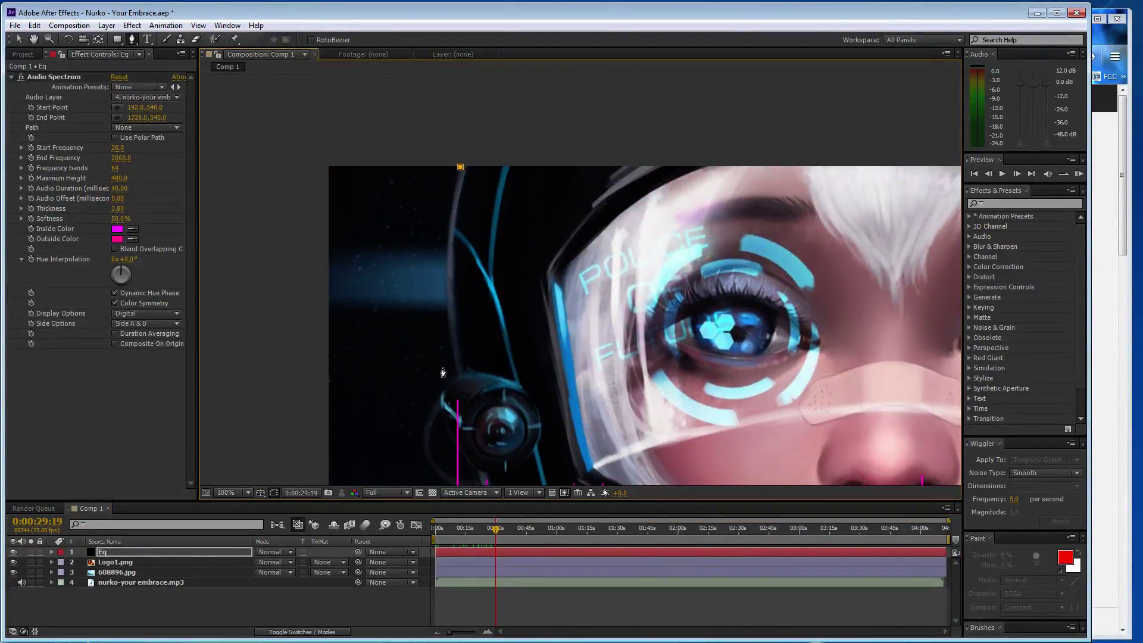
Step: Draw a curved two-point Mask 1 down the helmet's left edge and set it as the spectrum Path
{"action": "left_click_drag", "start_coordinate": [455, 373], "coordinate": [485, 451]}
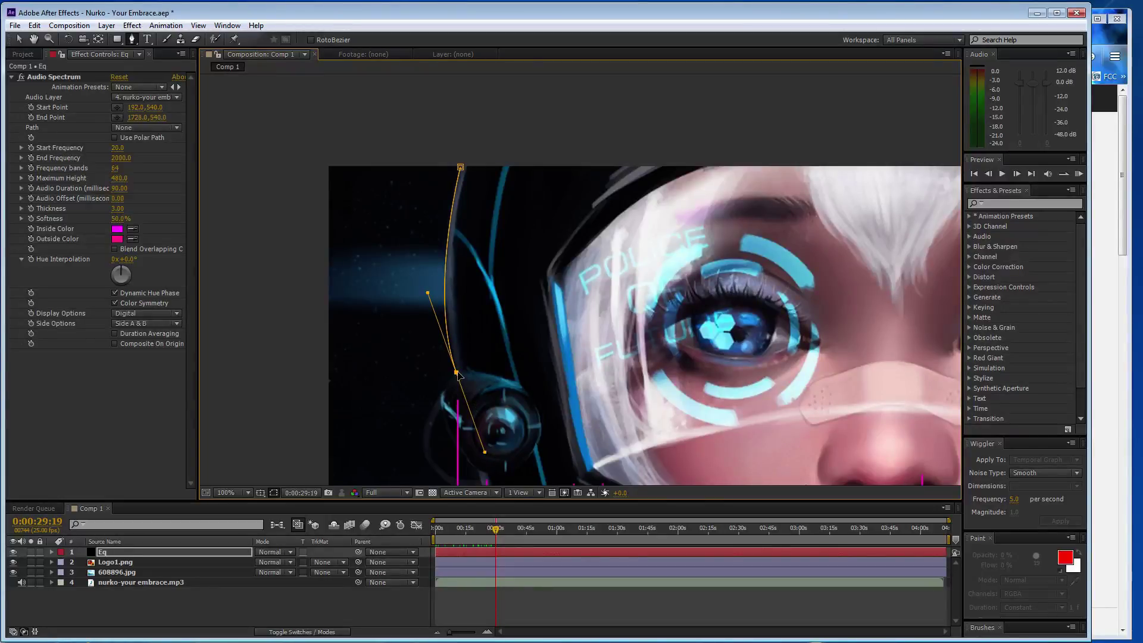
{"action": "left_click_drag", "start_coordinate": [458, 374], "coordinate": [459, 375]}
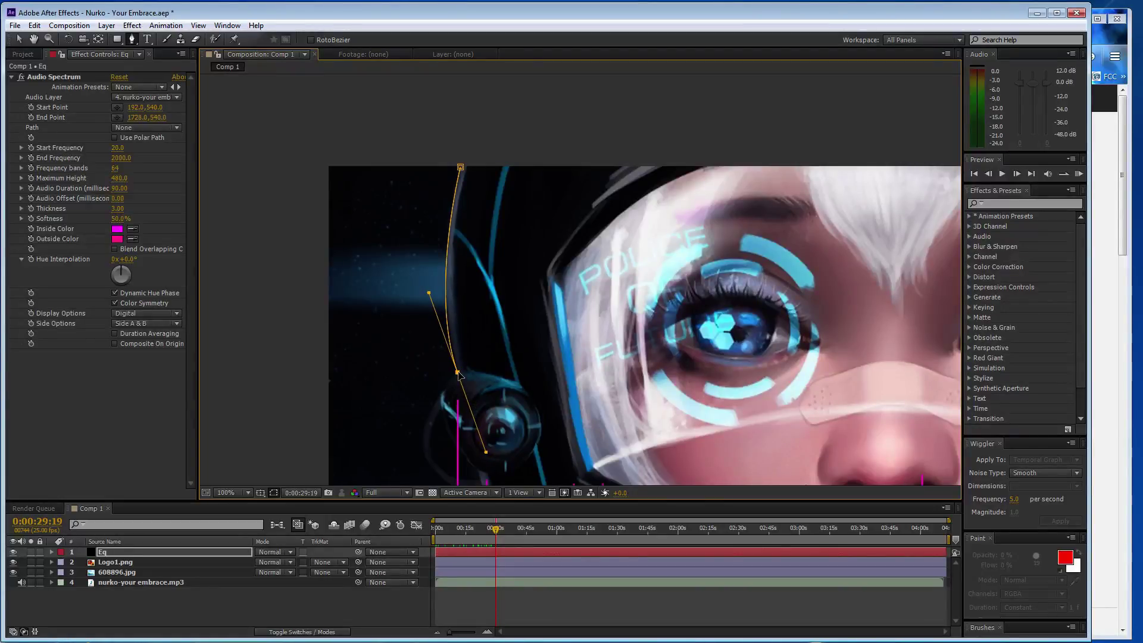
{"action": "key", "text": "v"}
{"action": "left_click", "coordinate": [460, 165]}
{"action": "left_click_drag", "start_coordinate": [462, 166], "coordinate": [464, 167]}
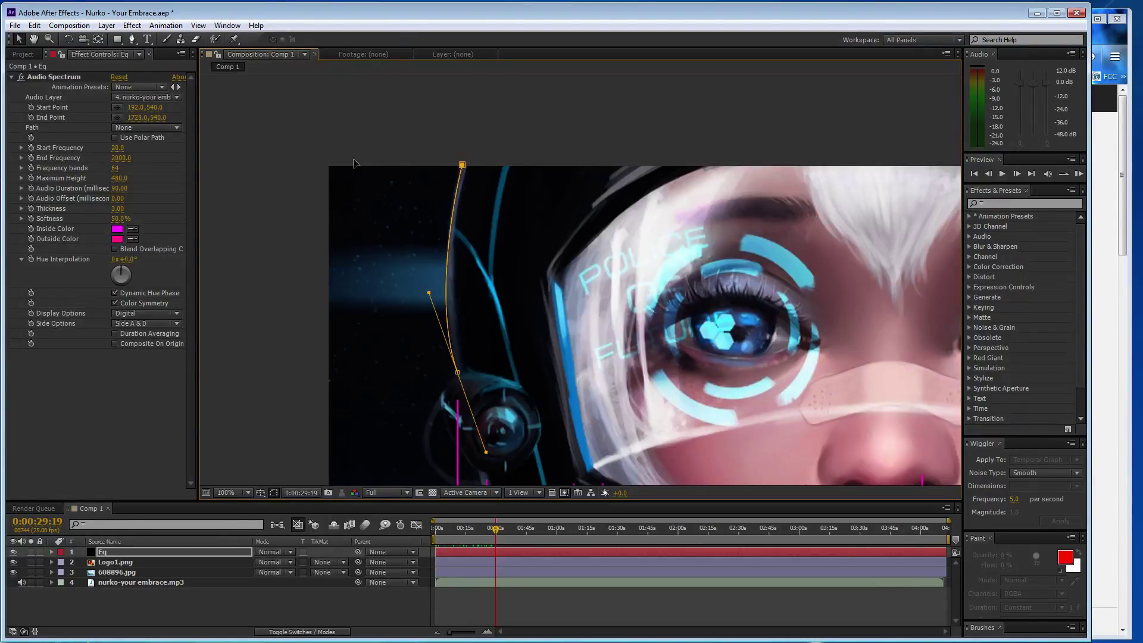
{"action": "left_click", "coordinate": [147, 127]}
{"action": "left_click", "coordinate": [152, 155]}
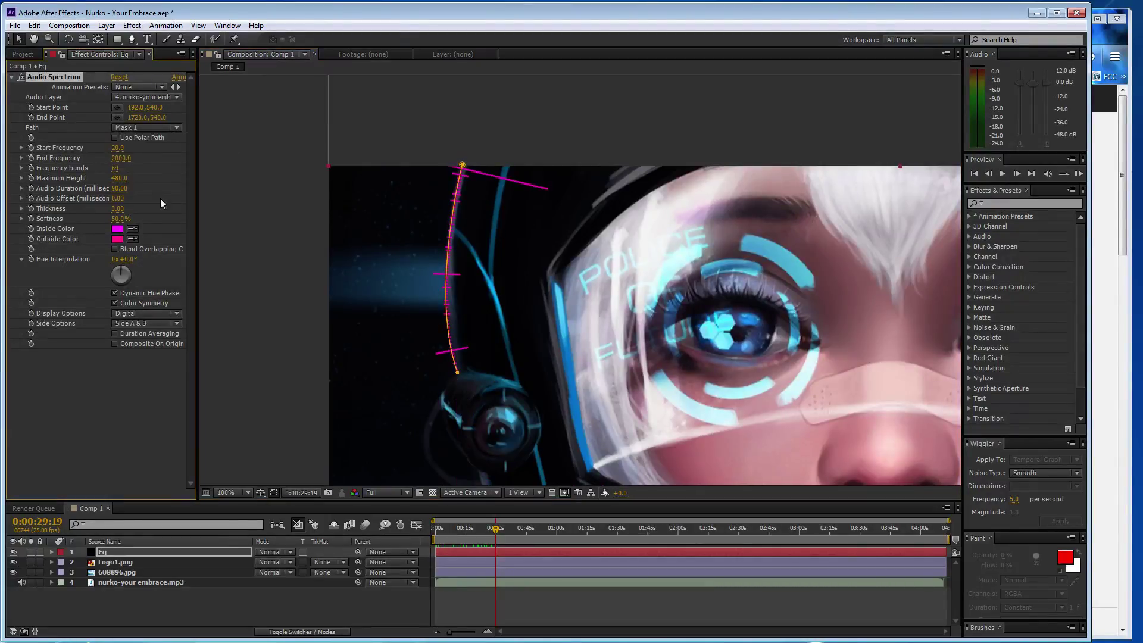
Step: Sample blue from the artwork for Inside and Outside Color, and set Side Options to Side B
{"action": "left_click", "coordinate": [132, 239]}
{"action": "left_click", "coordinate": [495, 283]}
{"action": "left_click", "coordinate": [133, 239]}
{"action": "left_click", "coordinate": [117, 229]}
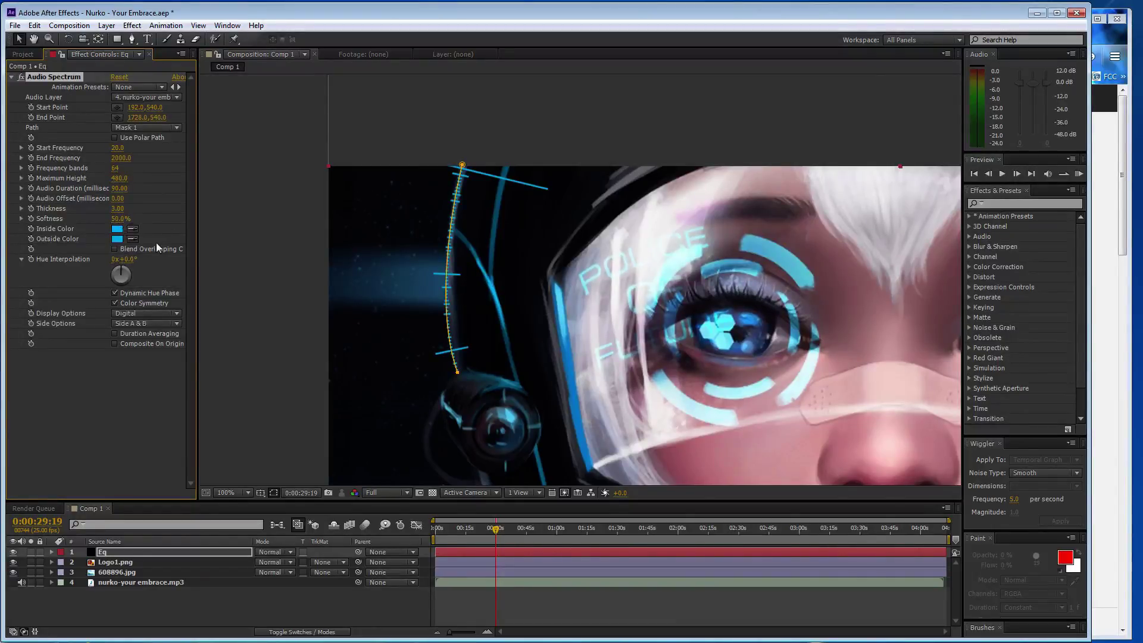
{"action": "left_click", "coordinate": [161, 322]}
{"action": "left_click", "coordinate": [166, 333]}
{"action": "left_click", "coordinate": [160, 323]}
{"action": "left_click", "coordinate": [161, 349]}
Step: Set Start Frequency 600, End Frequency 1350 and Frequency bands 1000
{"action": "left_click", "coordinate": [119, 148]}
{"action": "left_click", "coordinate": [118, 159]}
{"action": "type", "text": "15"}
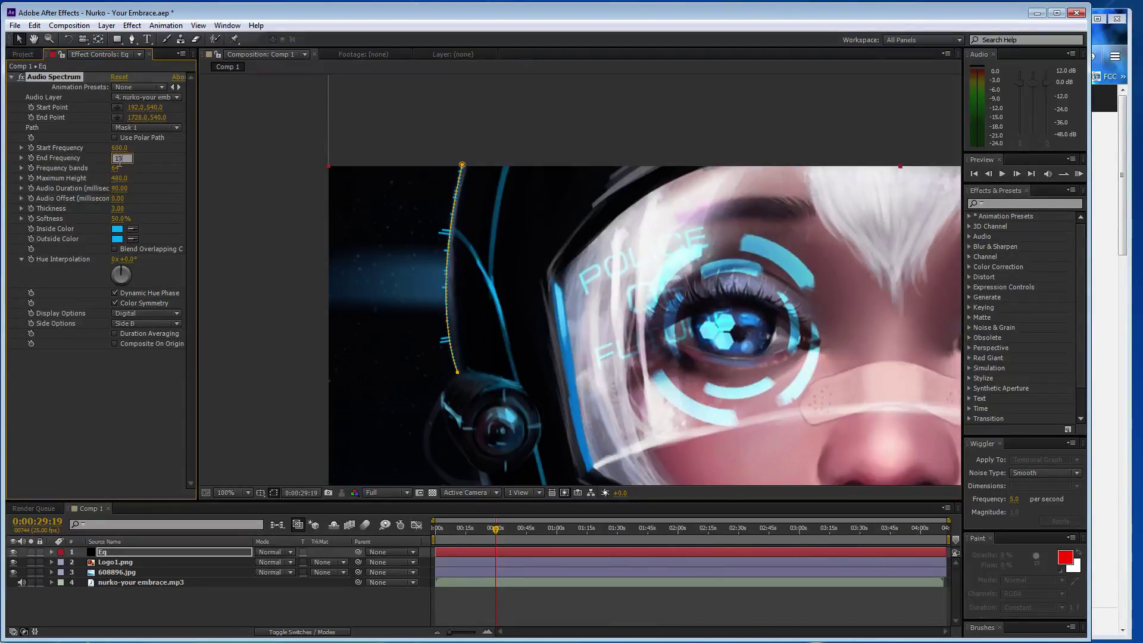
{"action": "type", "text": "0"}
{"action": "key", "text": "BackSpace"}
{"action": "key", "text": "BackSpace"}
{"action": "type", "text": "350"}
{"action": "left_click", "coordinate": [114, 168]}
{"action": "type", "text": "1000"}
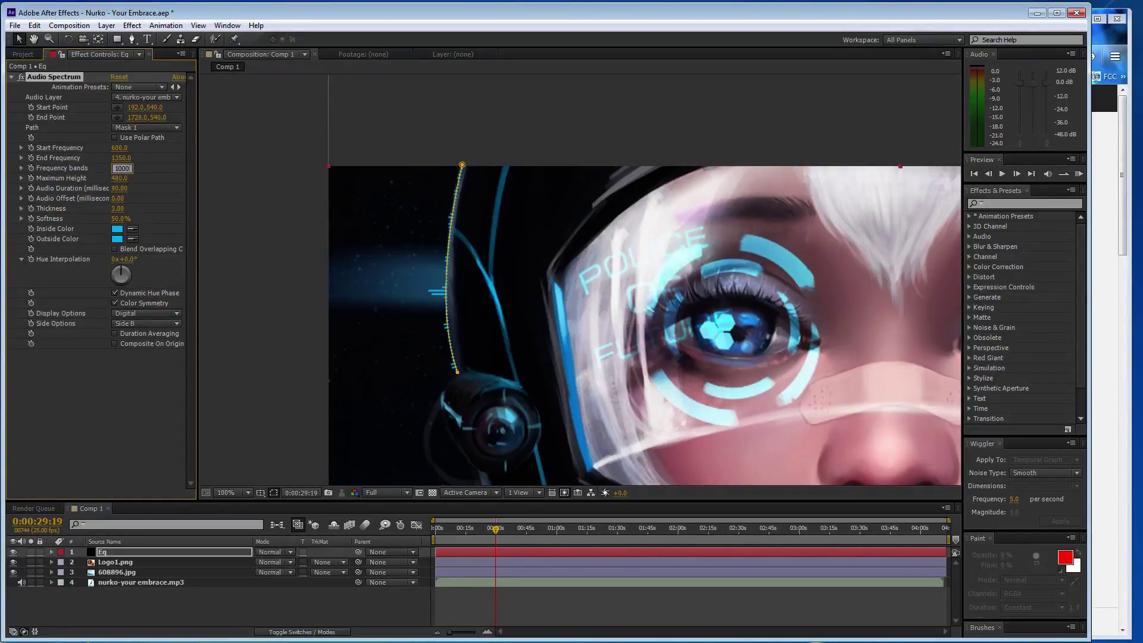
{"action": "key", "text": "Return"}
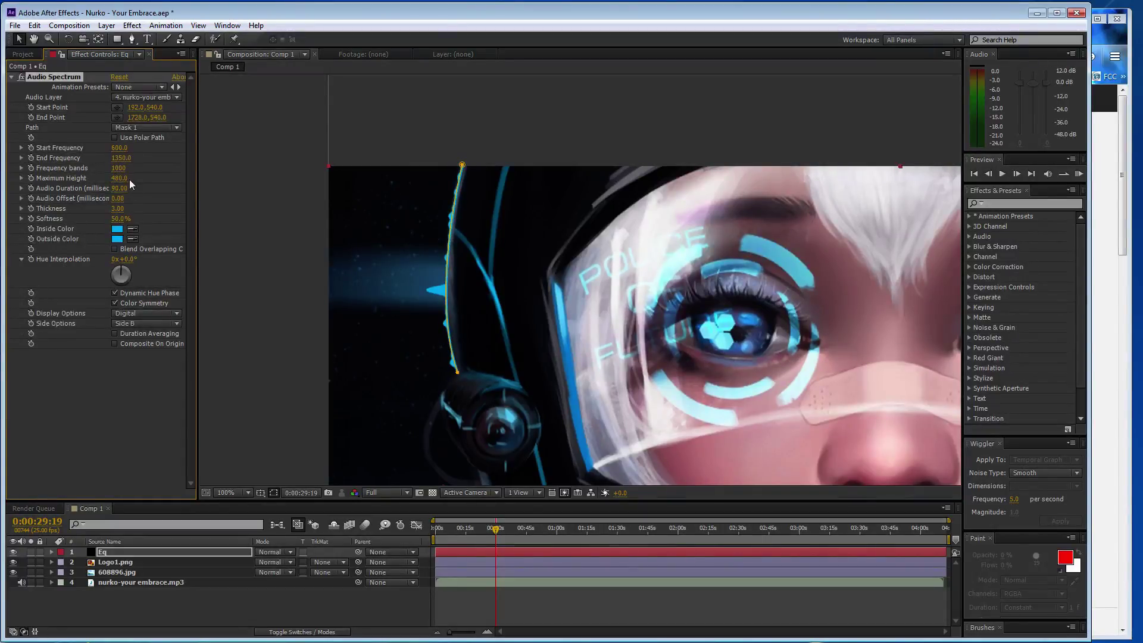
{"action": "left_click", "coordinate": [1013, 203]}
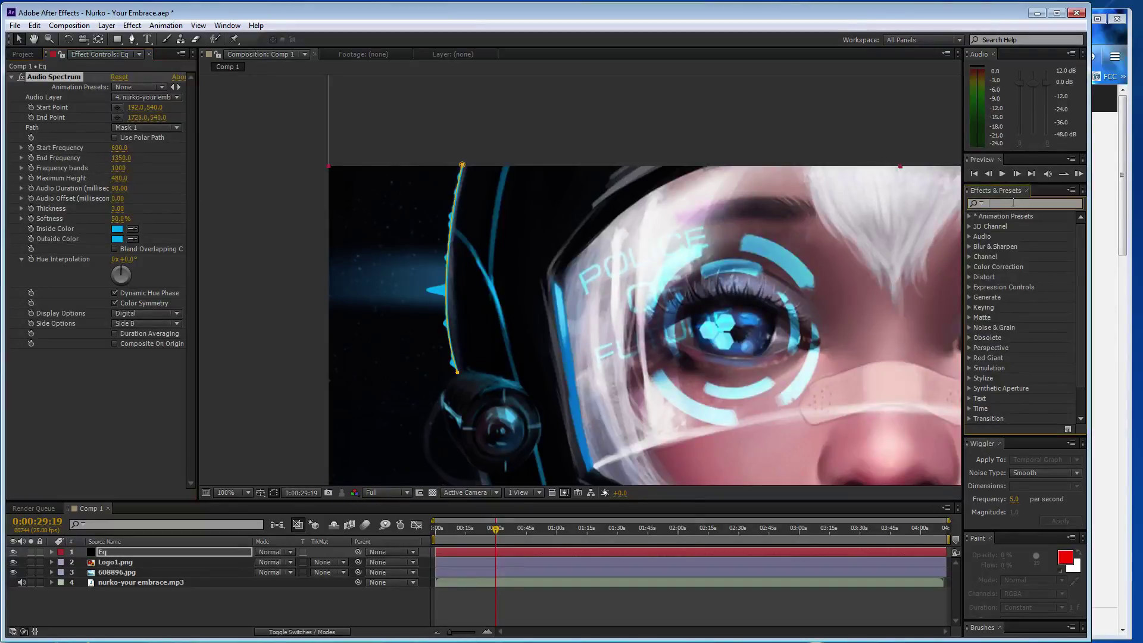
Step: Apply Glow to the Eq layer and raise Glow Radius to 24.0
{"action": "type", "text": "glow"}
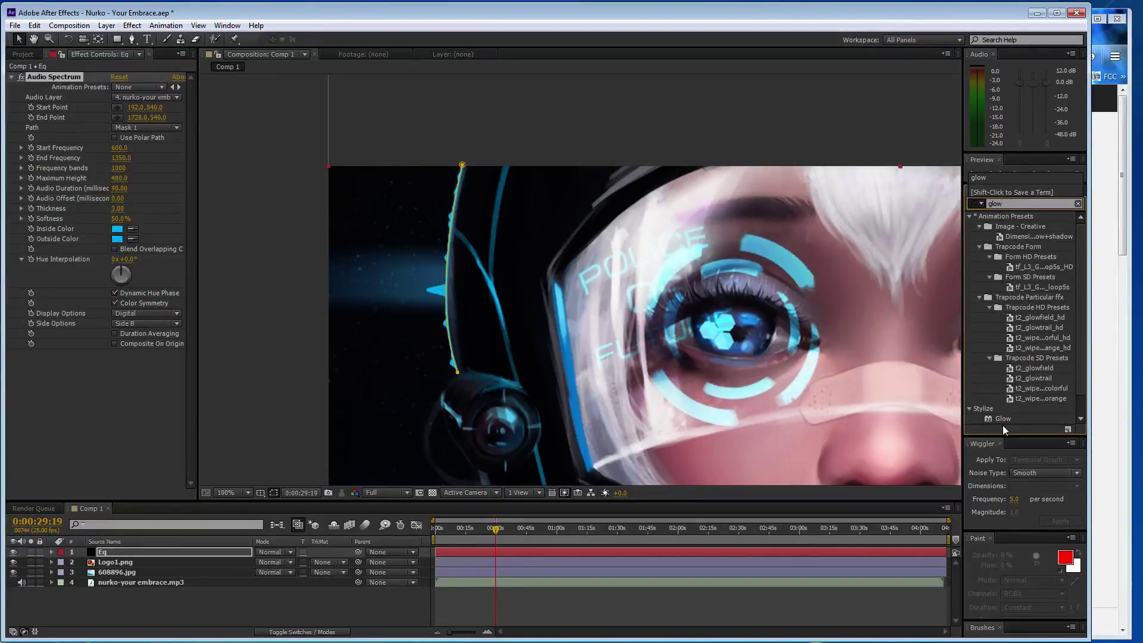
{"action": "left_click", "coordinate": [1002, 418]}
{"action": "double_click", "coordinate": [1002, 419]}
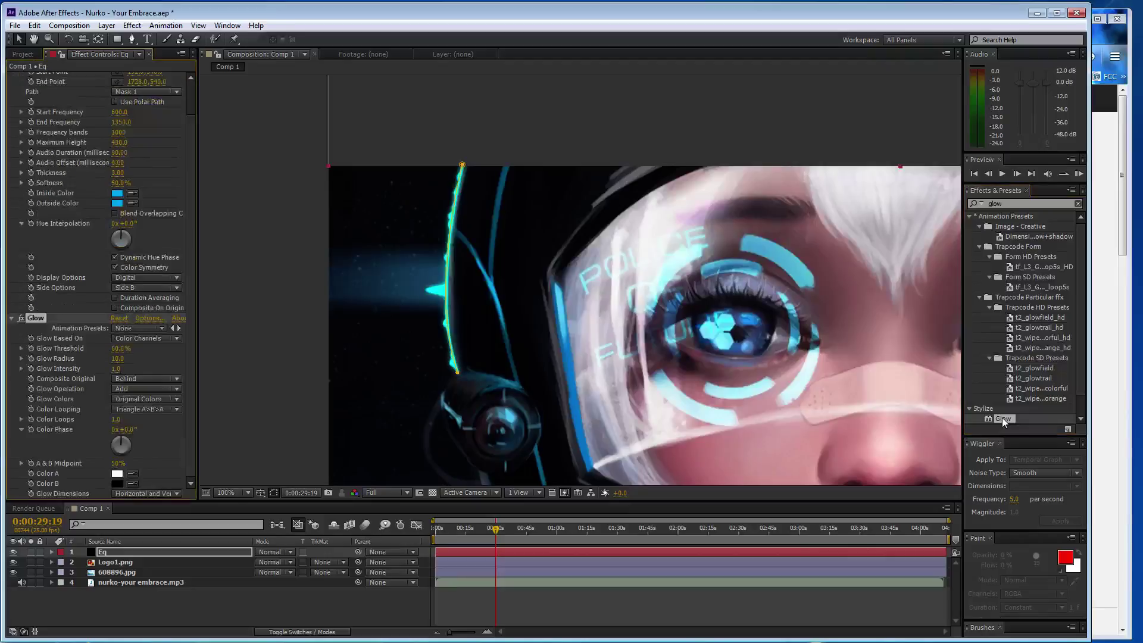
{"action": "left_click_drag", "start_coordinate": [125, 357], "coordinate": [133, 351]}
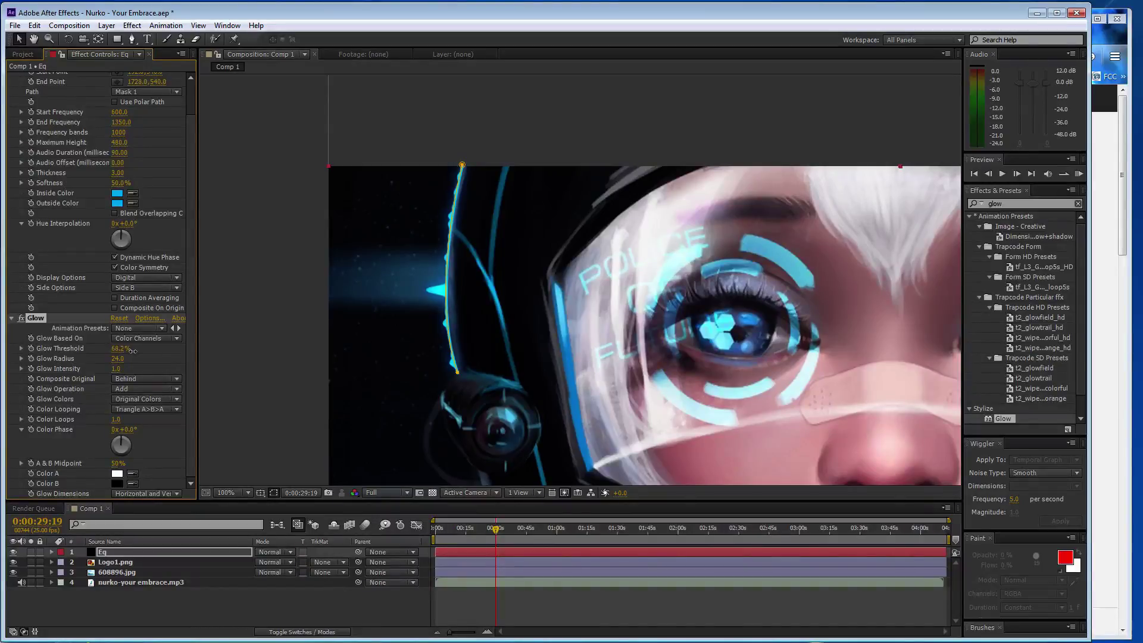
Step: Zoom to 50%, start the work area at about 1:00, and RAM preview
{"action": "key", "text": "comma"}
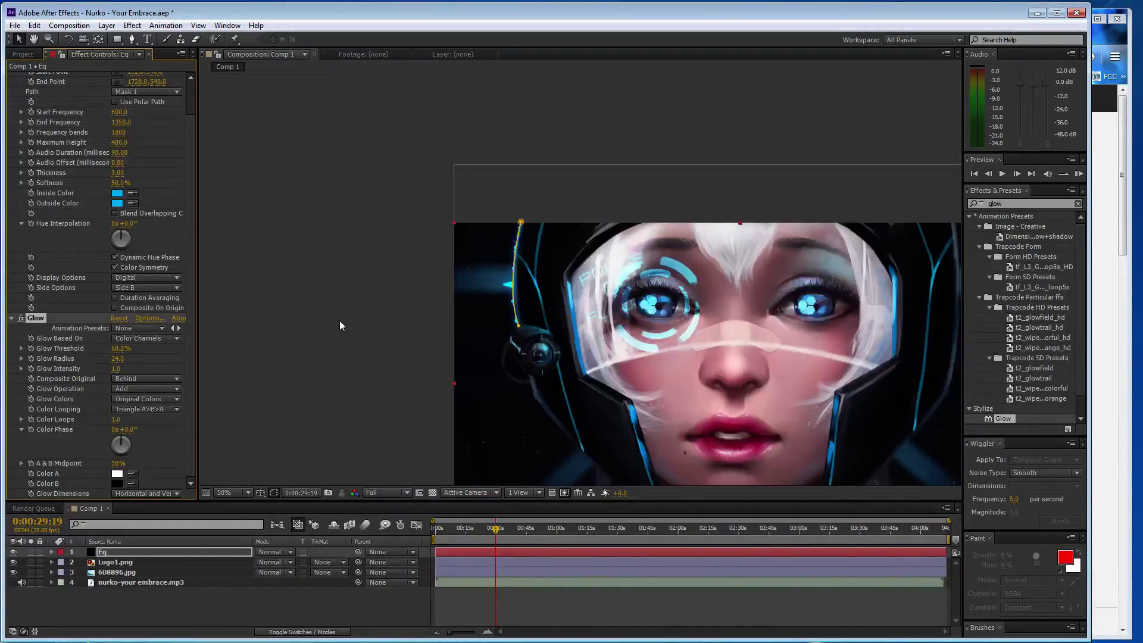
{"action": "left_click_drag", "start_coordinate": [548, 343], "coordinate": [424, 263]}
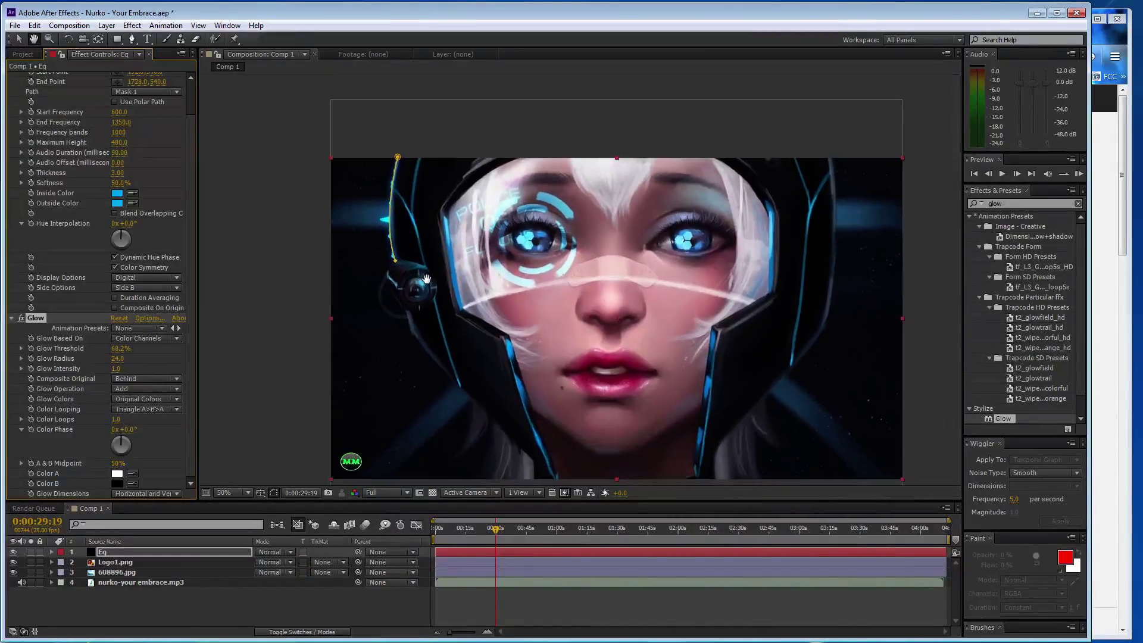
{"action": "left_click_drag", "start_coordinate": [434, 540], "coordinate": [544, 540]}
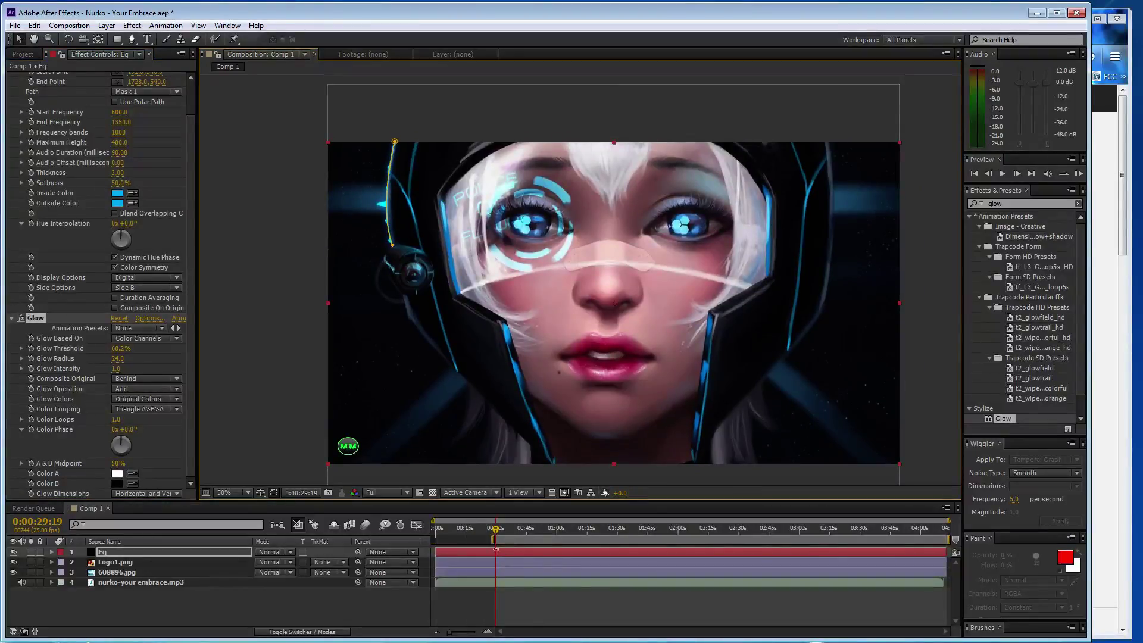
{"action": "key", "text": "KP_0"}
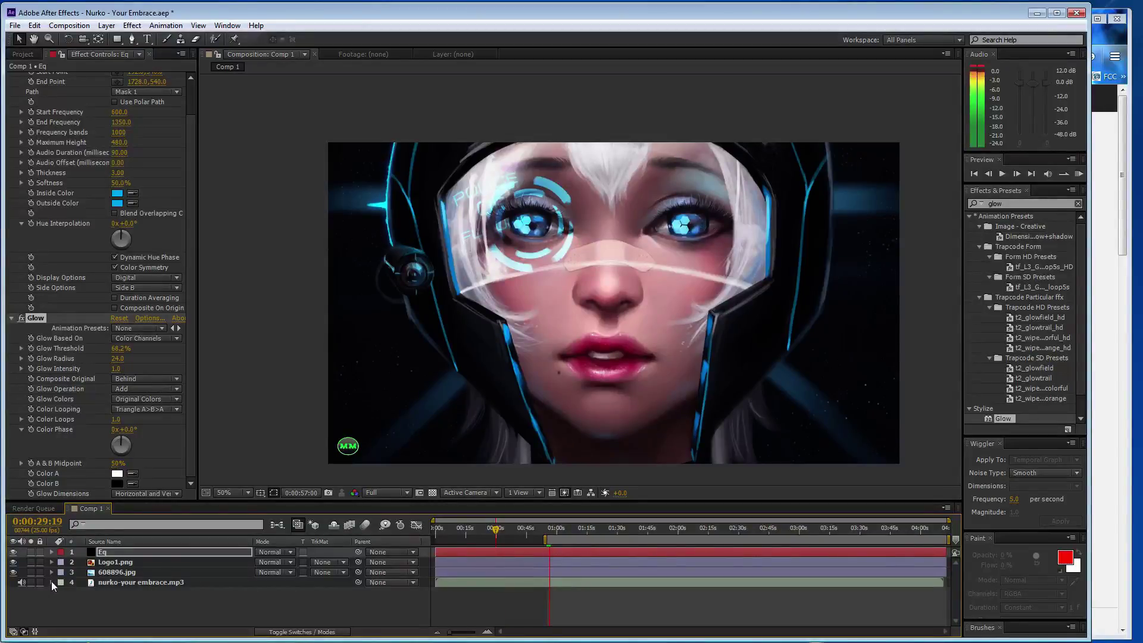
Step: Reveal the mp3 layer's Audio Waveform, extend the work-area end, preview, and save the project
{"action": "key", "text": "space"}
{"action": "left_click", "coordinate": [51, 581]}
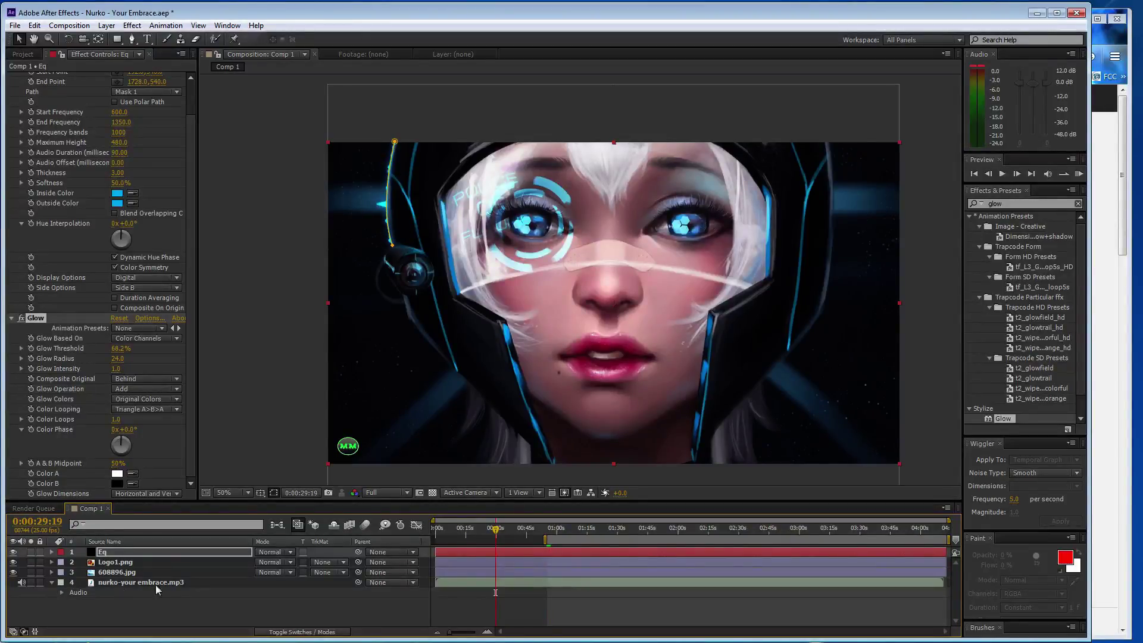
{"action": "left_click", "coordinate": [62, 593]}
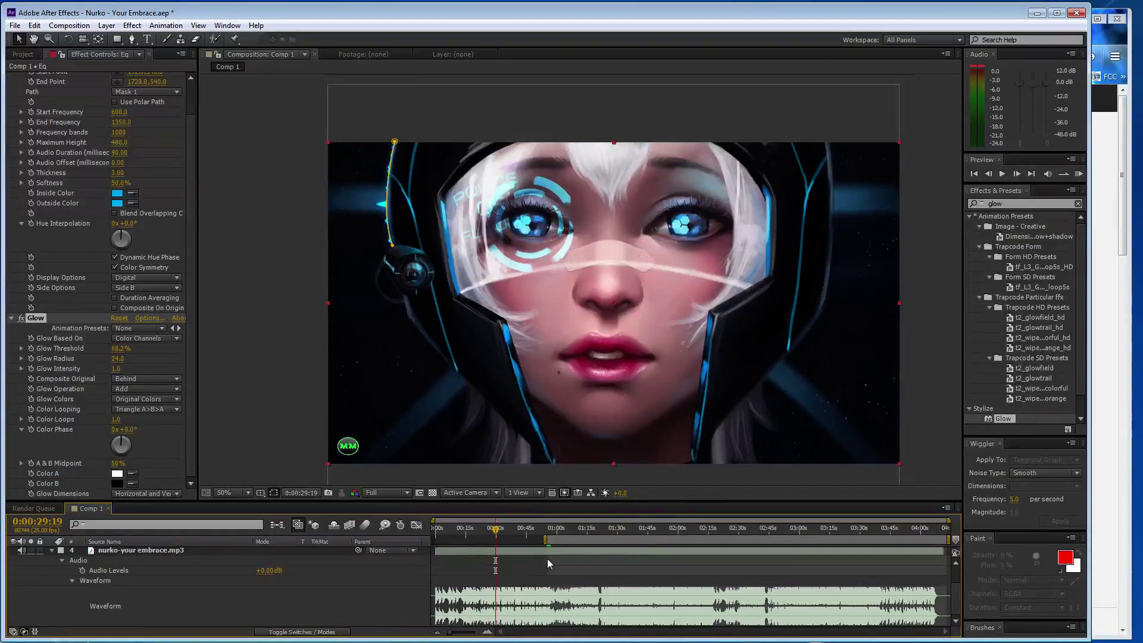
{"action": "left_click_drag", "start_coordinate": [546, 540], "coordinate": [596, 551]}
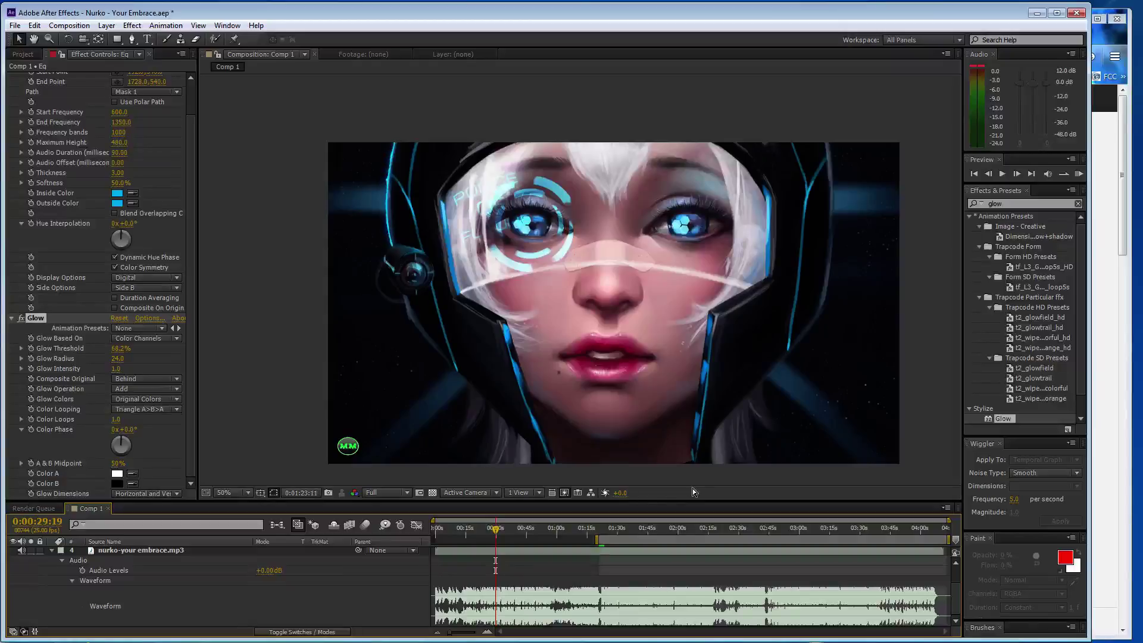
{"action": "key", "text": "space"}
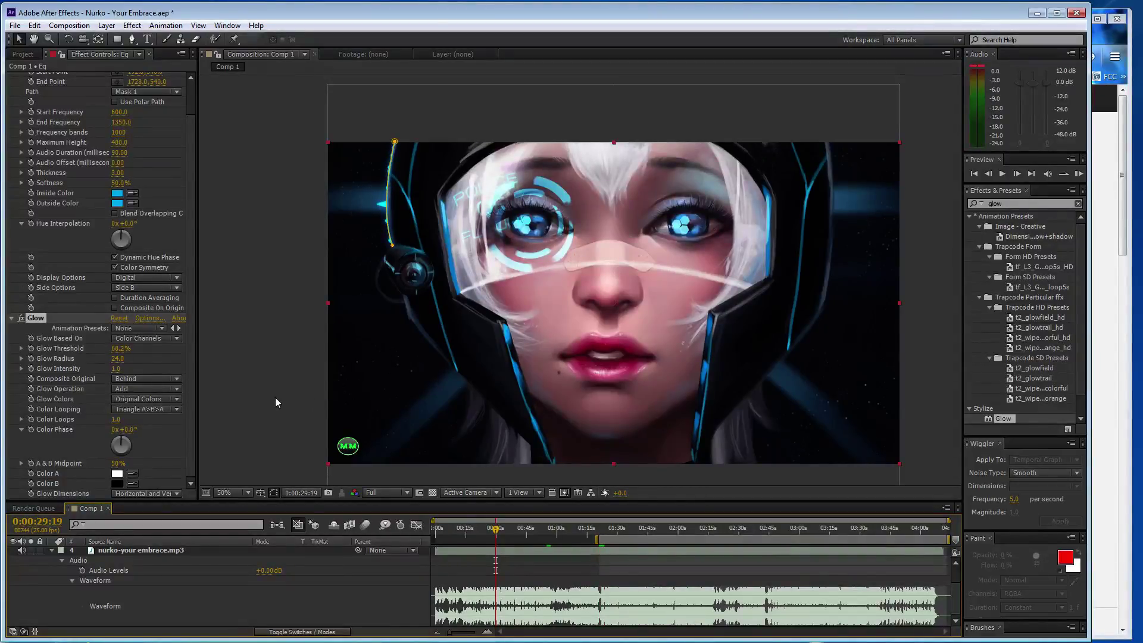
{"action": "key", "text": "ctrl+s"}
Step: At 100% zoom, pan to the helmet's lower left and start a new Pen mask below the earpiece
{"action": "key", "text": "period"}
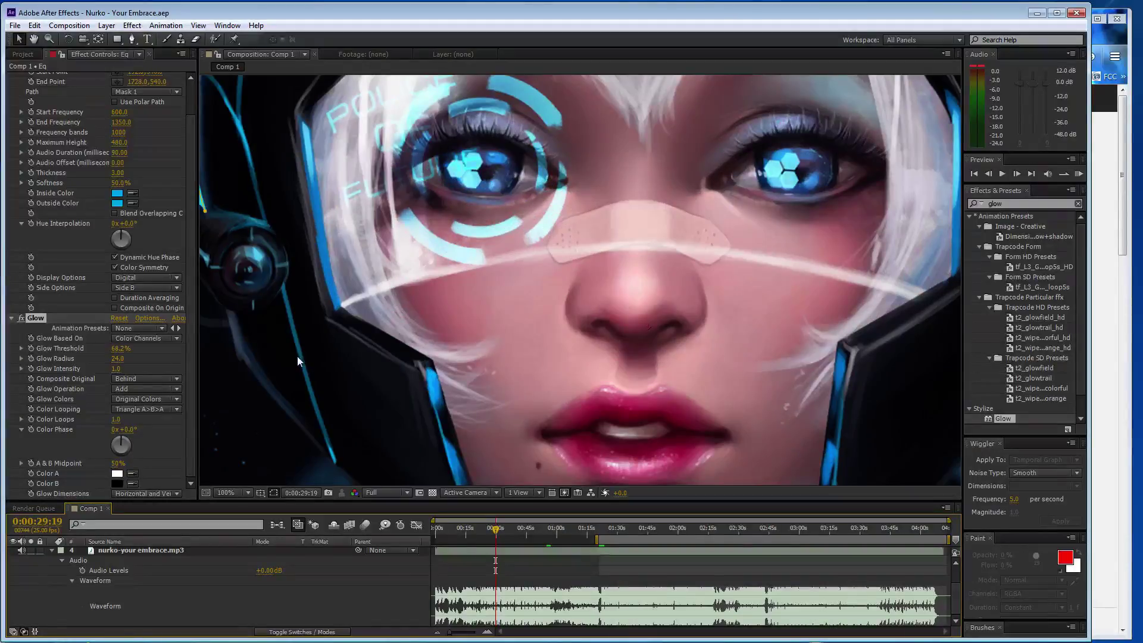
{"action": "key", "text": "h"}
{"action": "left_click_drag", "start_coordinate": [295, 356], "coordinate": [468, 330]}
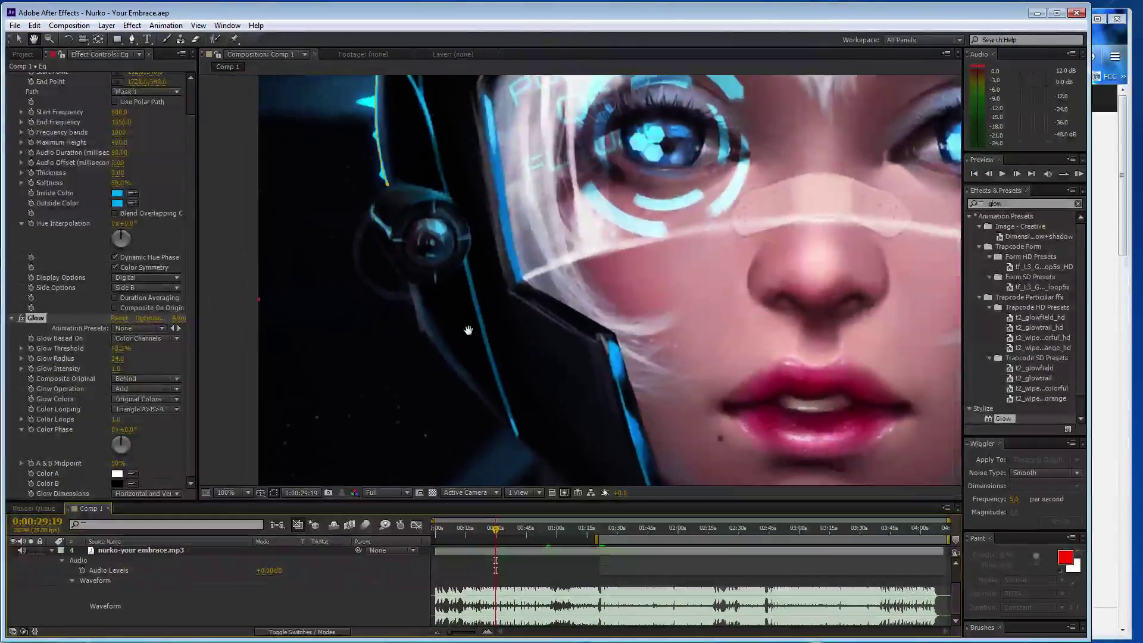
{"action": "key", "text": "g"}
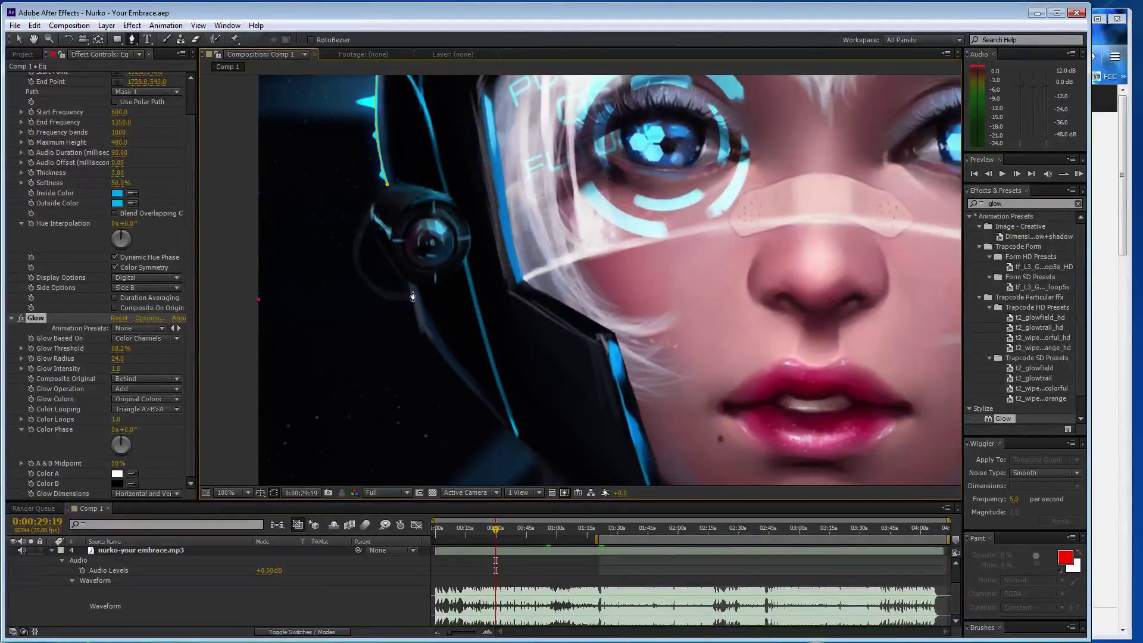
{"action": "left_click", "coordinate": [408, 287]}
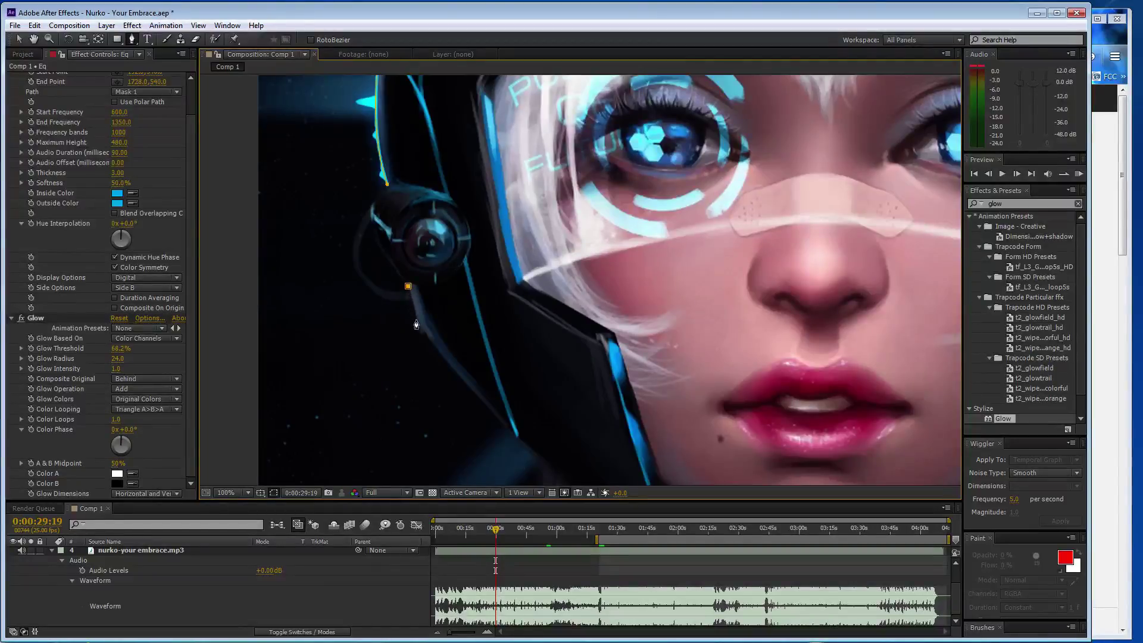
{"action": "left_click", "coordinate": [416, 319]}
{"action": "left_click_drag", "start_coordinate": [436, 346], "coordinate": [449, 361]}
Step: Extend the mask path and drag its end point down to the frame's bottom edge
{"action": "left_click", "coordinate": [510, 436]}
{"action": "key", "text": "comma"}
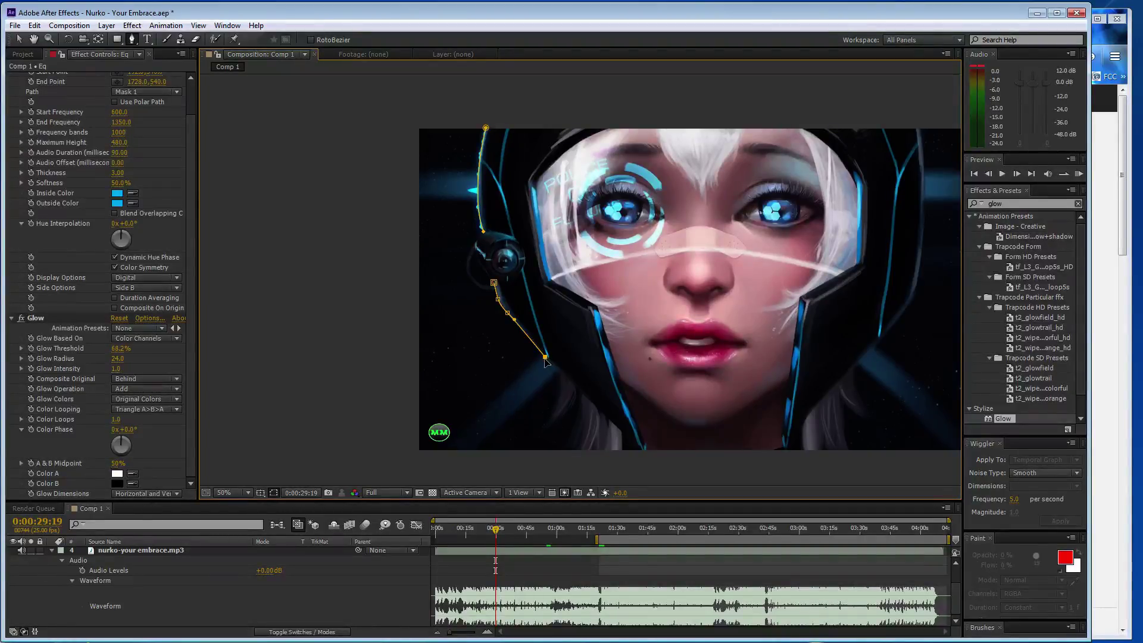
{"action": "left_click_drag", "start_coordinate": [545, 357], "coordinate": [641, 456]}
{"action": "scroll", "coordinate": [72, 133], "scroll_direction": "up", "scroll_amount": 2}
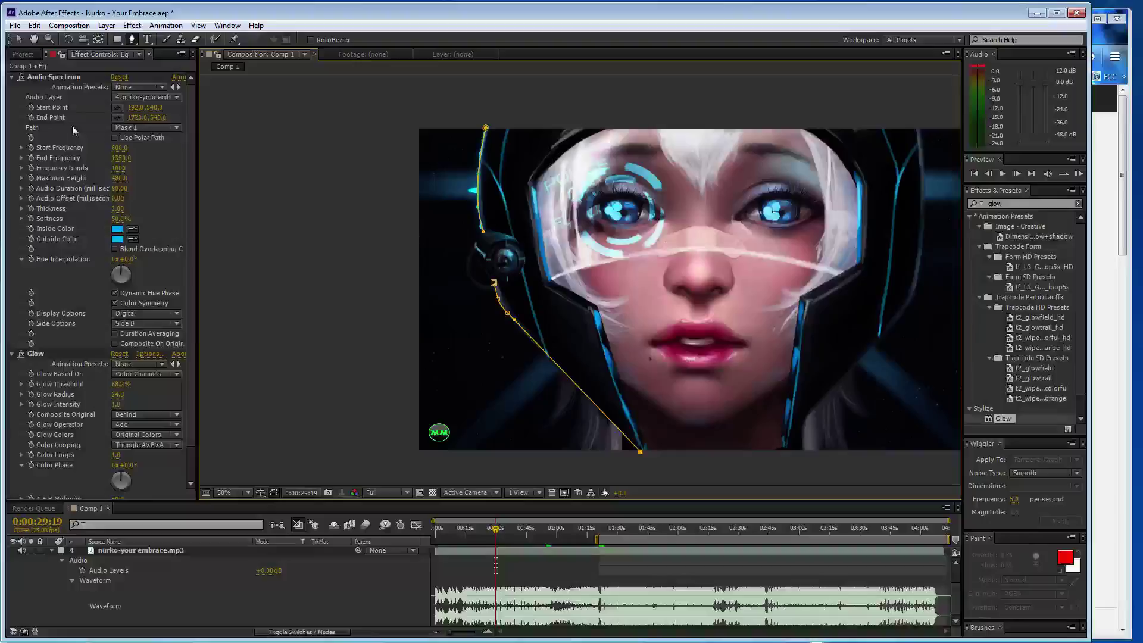
Step: Duplicate Audio Spectrum, set the copy's Path to Mask 2, and enable Composite On Original
{"action": "left_click", "coordinate": [63, 80]}
{"action": "key", "text": "ctrl+d"}
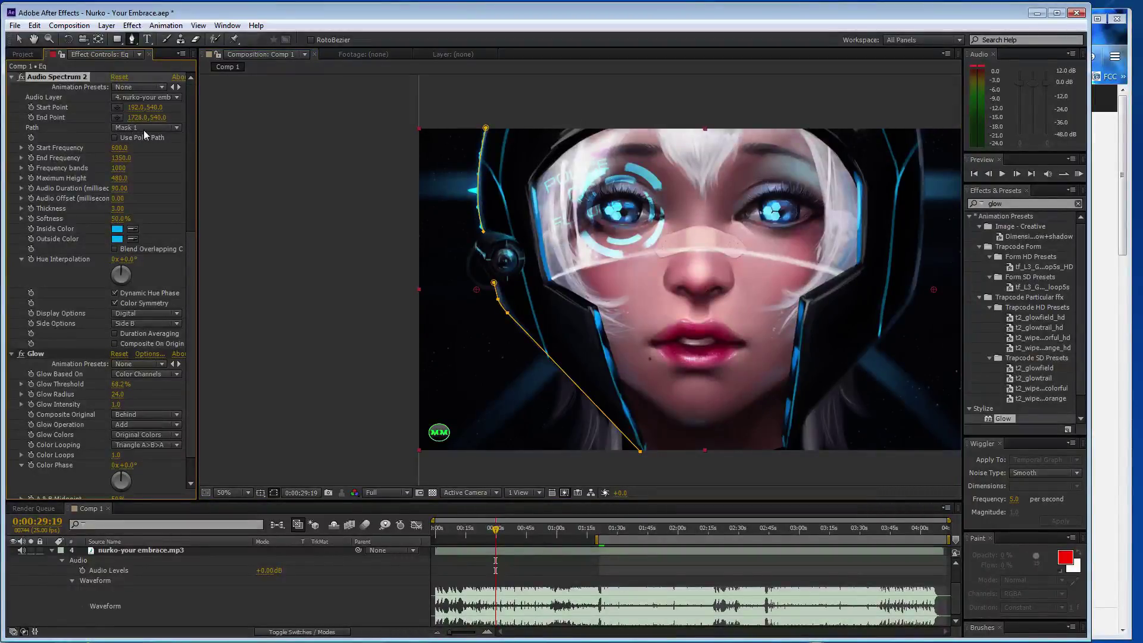
{"action": "left_click", "coordinate": [144, 130]}
{"action": "left_click", "coordinate": [145, 173]}
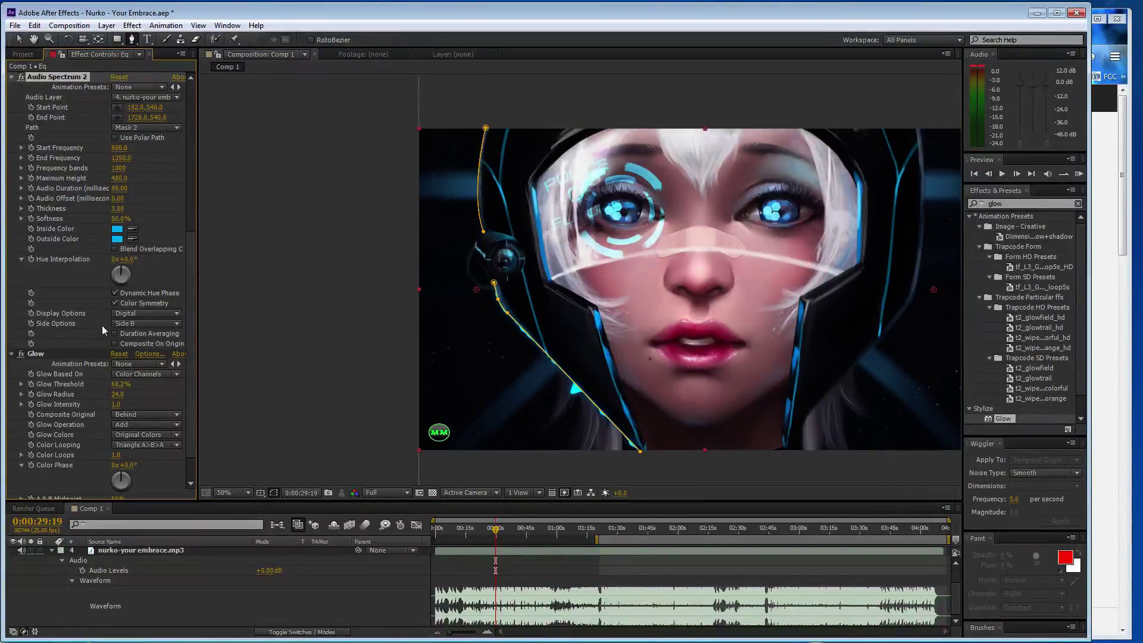
{"action": "left_click", "coordinate": [115, 344]}
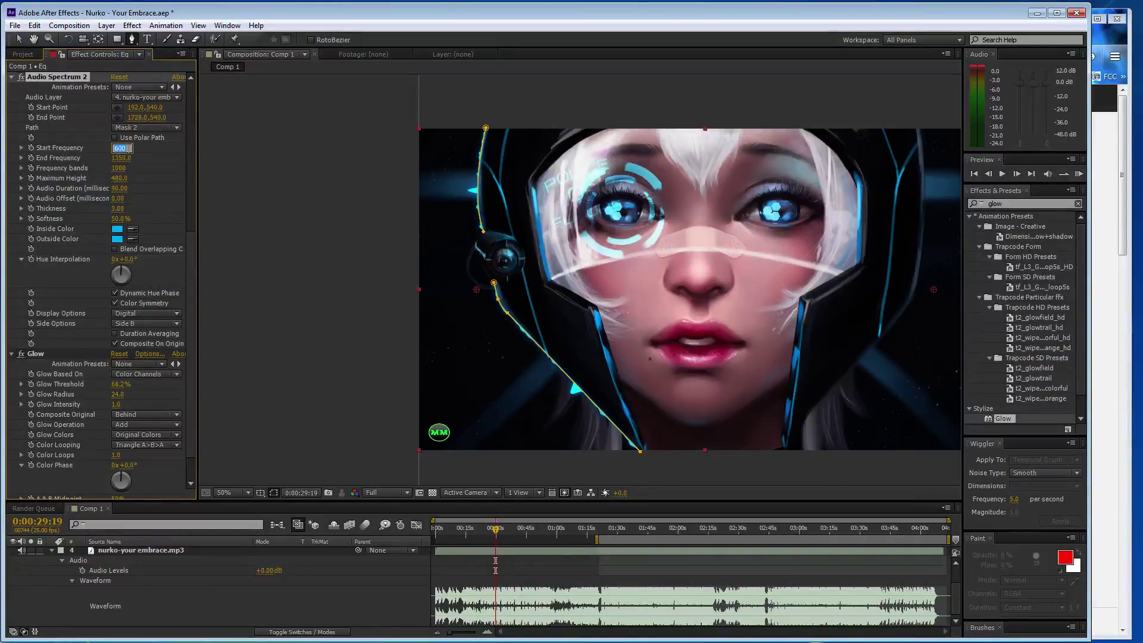
Step: Set the copy's Start Frequency to 1350 and End Frequency to 650
{"action": "type", "text": "0"}
{"action": "key", "text": "Tab"}
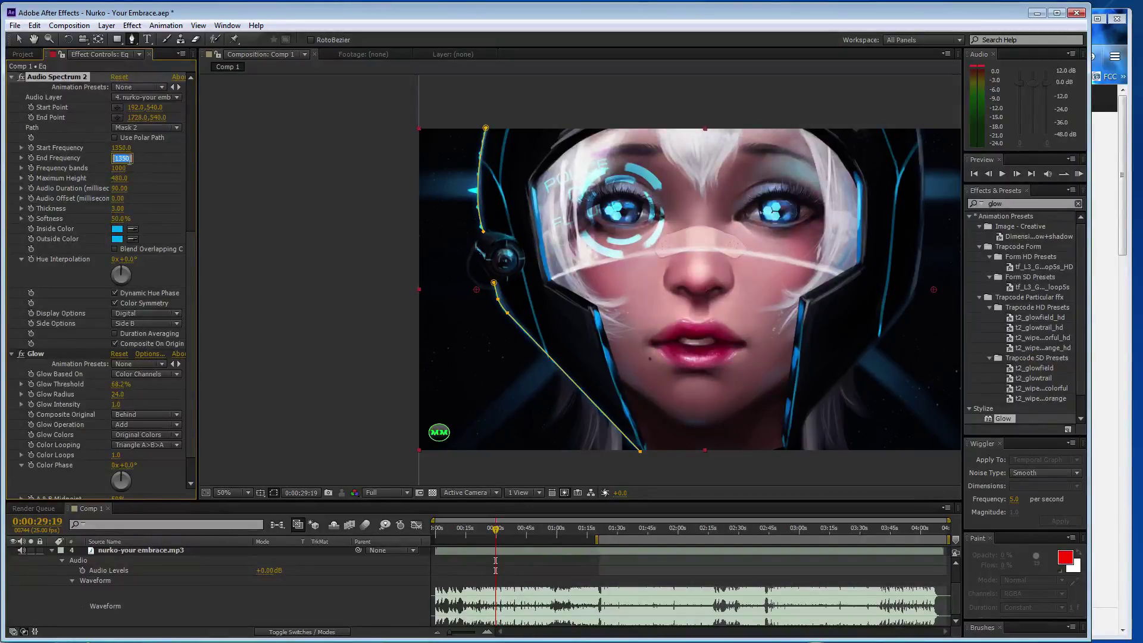
{"action": "type", "text": "65"}
{"action": "key", "text": "Return"}
{"action": "scroll", "coordinate": [138, 213], "scroll_direction": "up", "scroll_amount": 2}
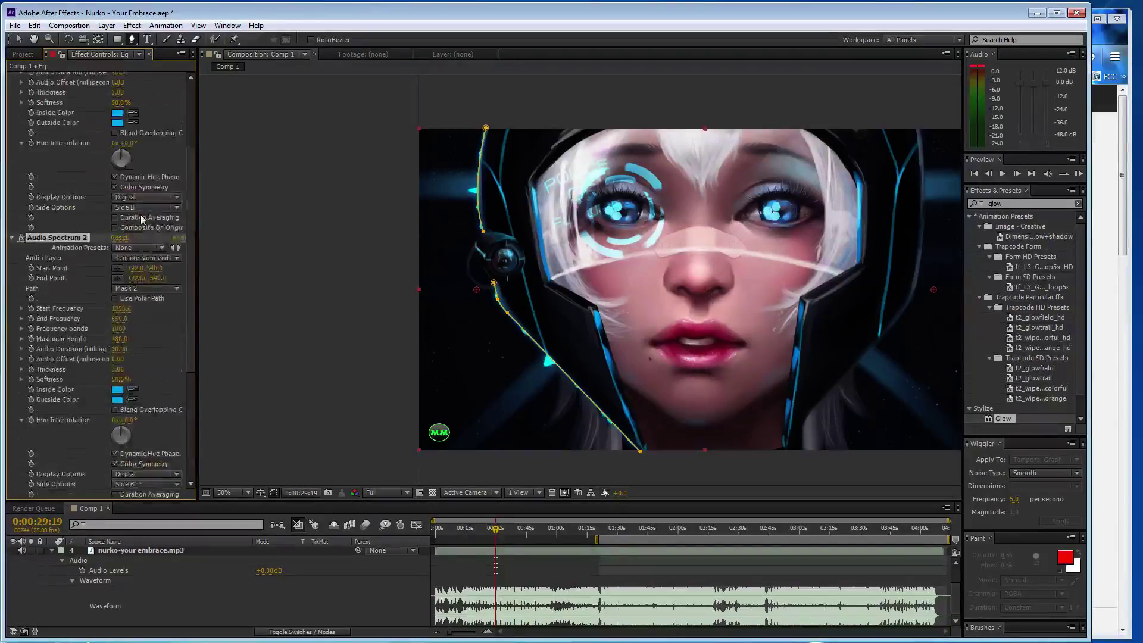
{"action": "scroll", "coordinate": [140, 214], "scroll_direction": "up", "scroll_amount": 2}
{"action": "scroll", "coordinate": [141, 215], "scroll_direction": "up", "scroll_amount": 1}
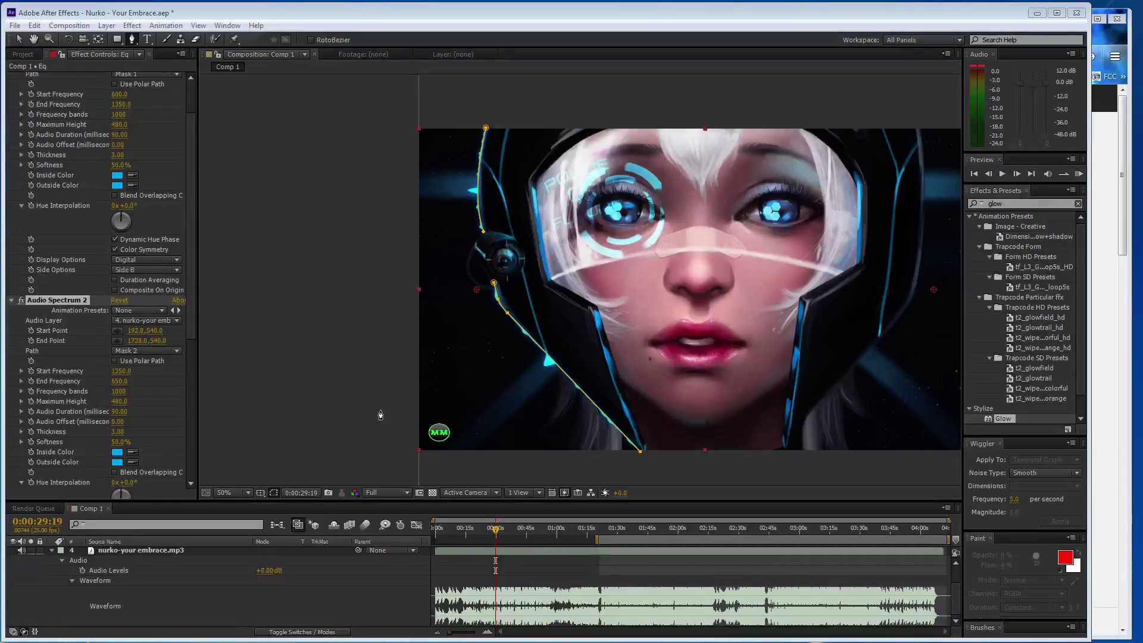
Step: Play a preview of the two spectrums, moving to the SoundCloud page and back to After Effects
{"action": "left_click", "coordinate": [400, 14]}
{"action": "key", "text": "v"}
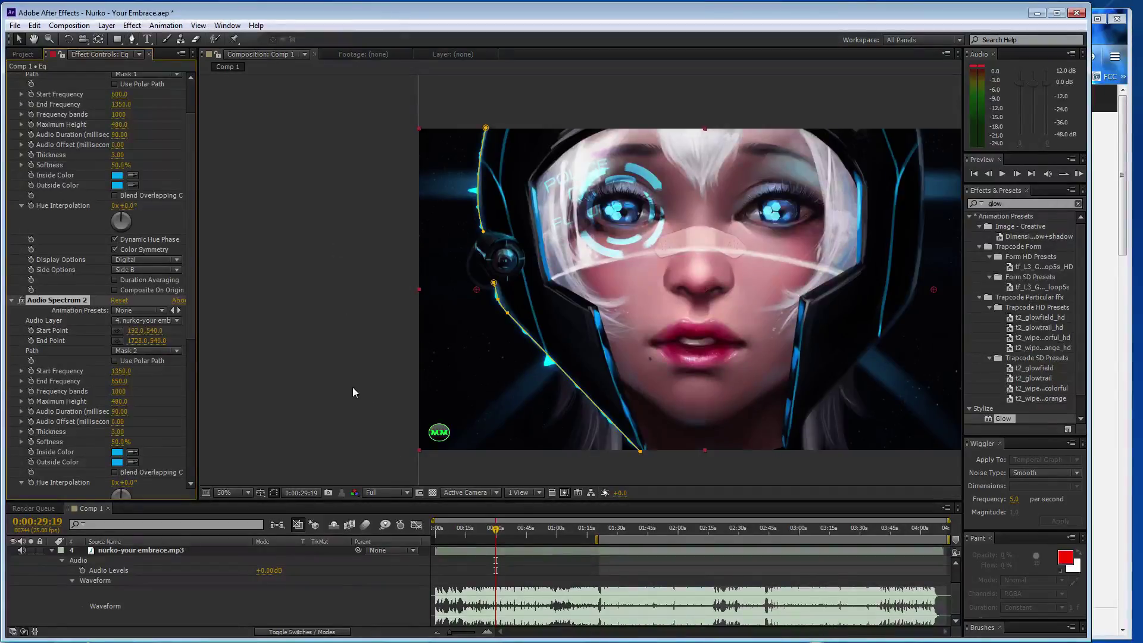
{"action": "left_click", "coordinate": [353, 388]}
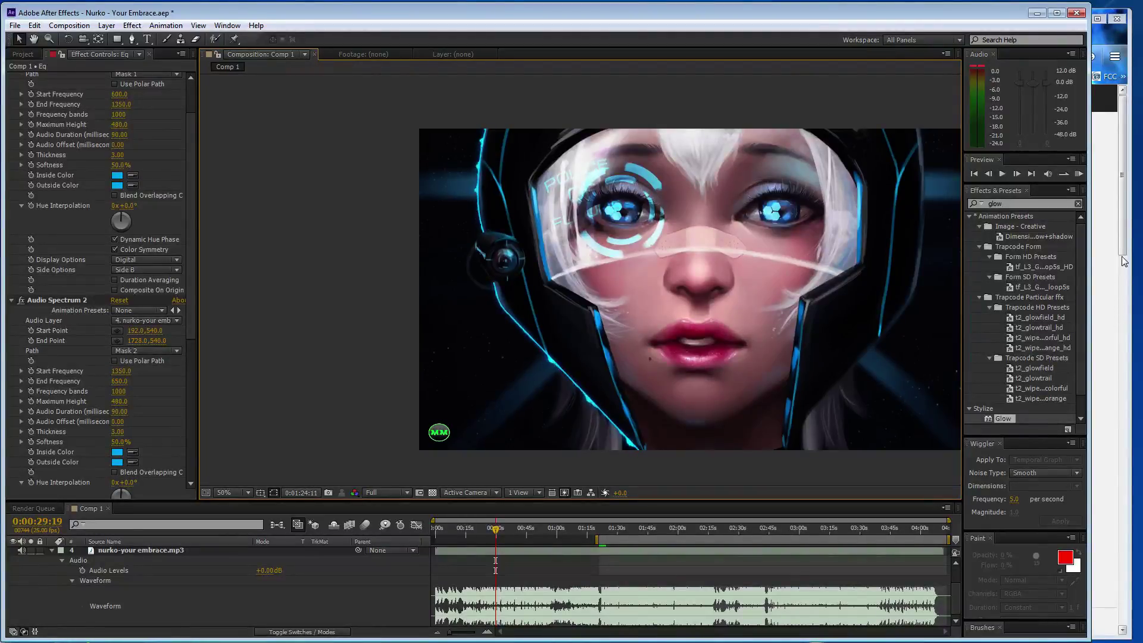
{"action": "left_click", "coordinate": [1120, 279]}
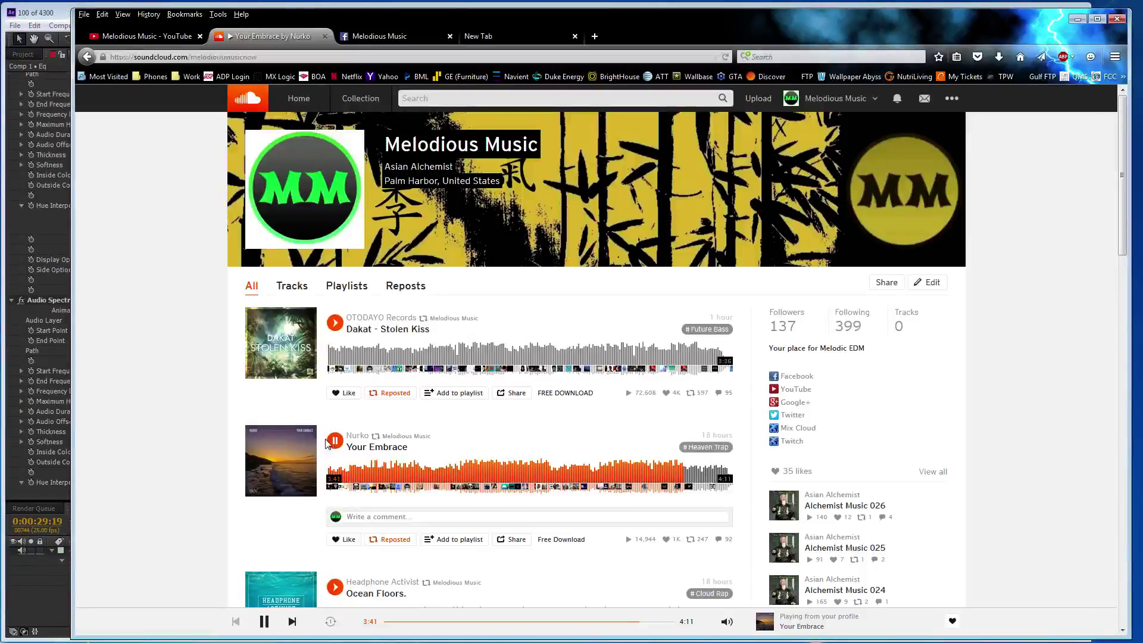
{"action": "key", "text": "alt+Tab"}
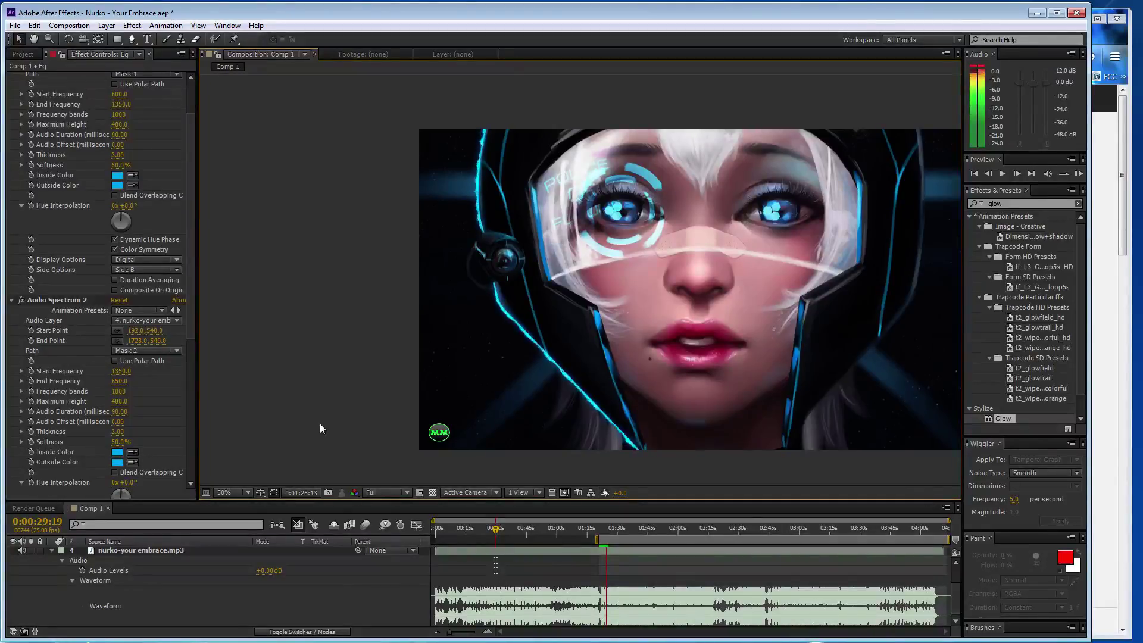
{"action": "key", "text": "space"}
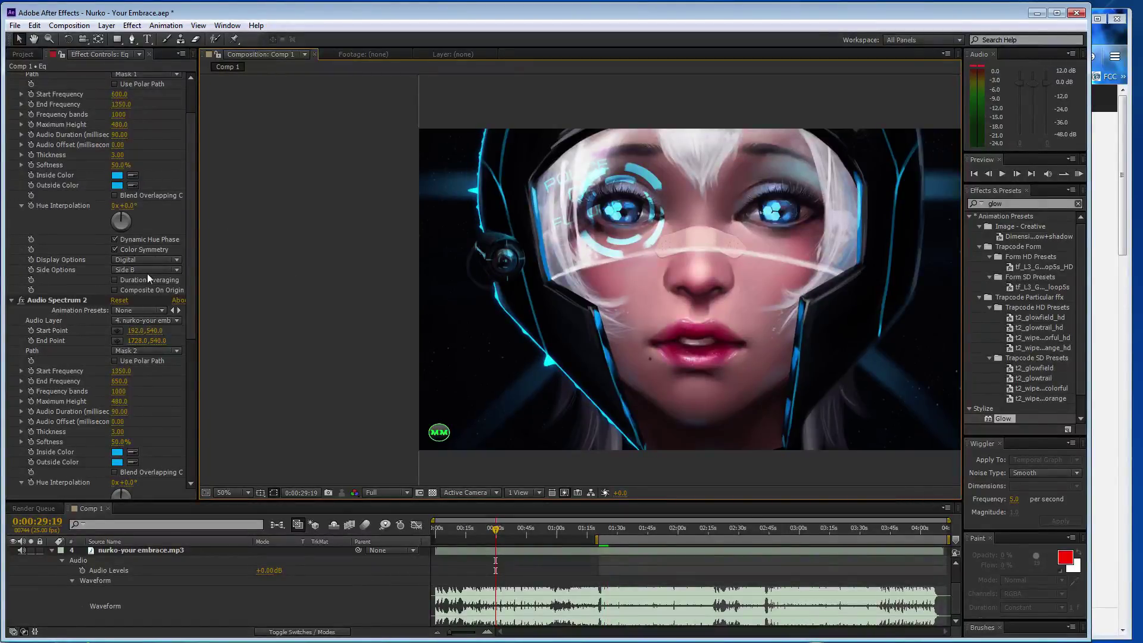
{"action": "left_click", "coordinate": [121, 381]}
{"action": "left_click", "coordinate": [119, 371]}
{"action": "type", "text": "650"}
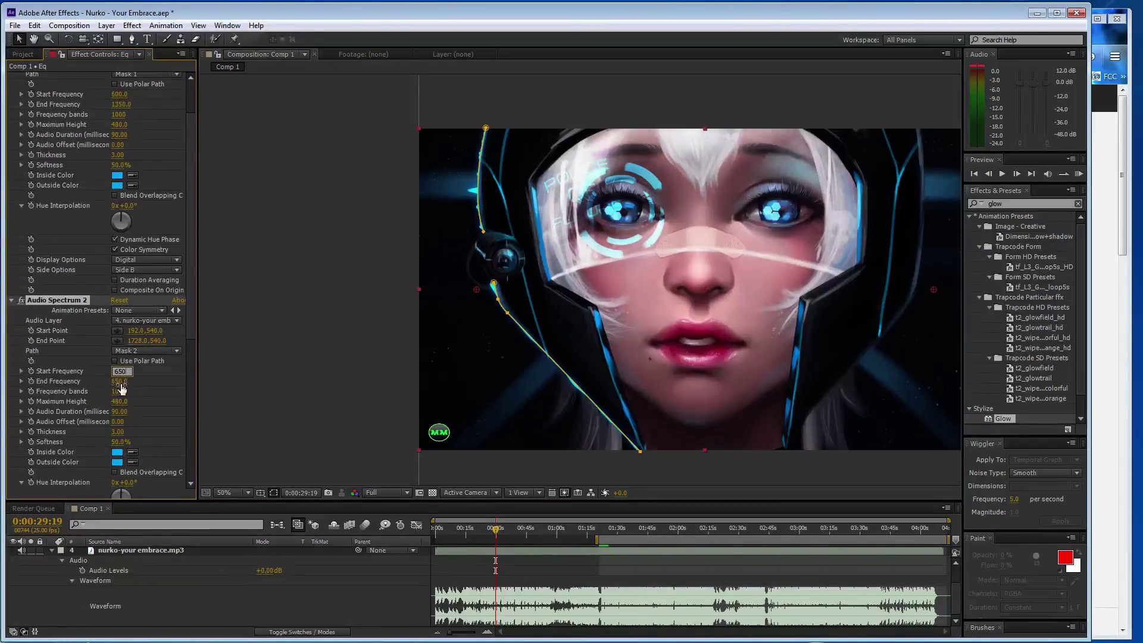
{"action": "key", "text": "Tab"}
{"action": "type", "text": "1300"}
{"action": "key", "text": "Return"}
{"action": "left_click", "coordinate": [307, 344]}
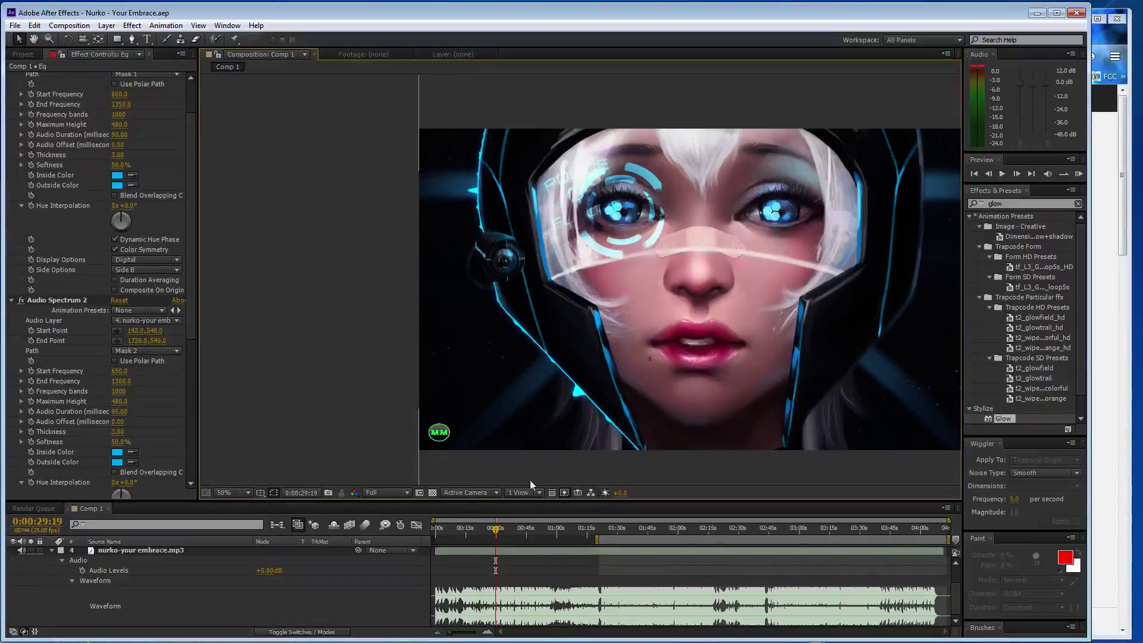
{"action": "left_click", "coordinate": [600, 539]}
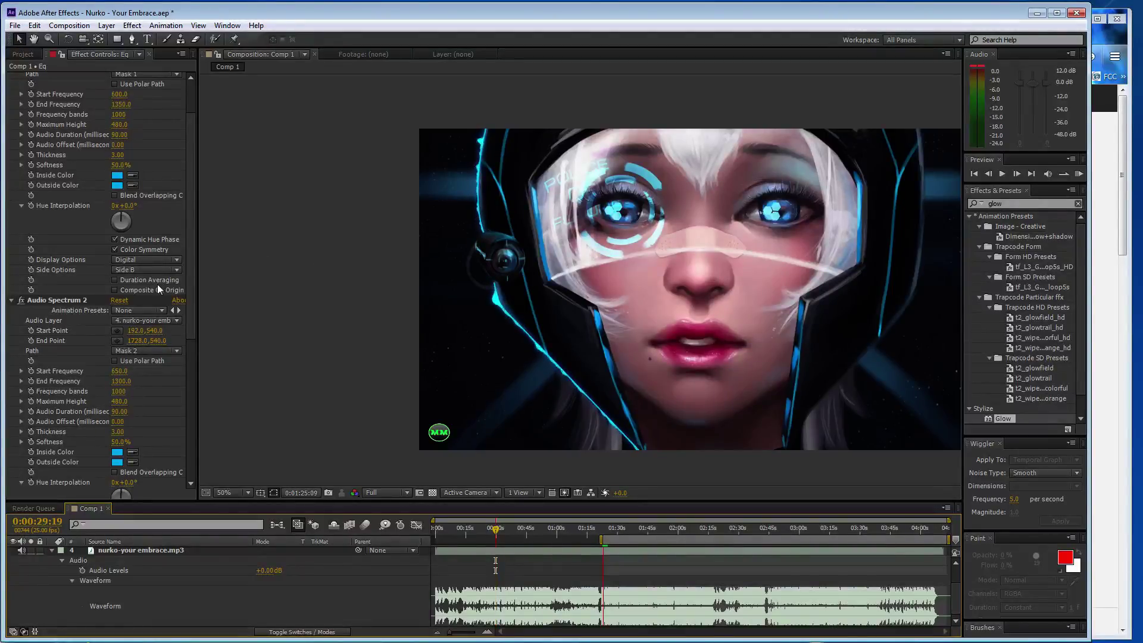
{"action": "key", "text": "space"}
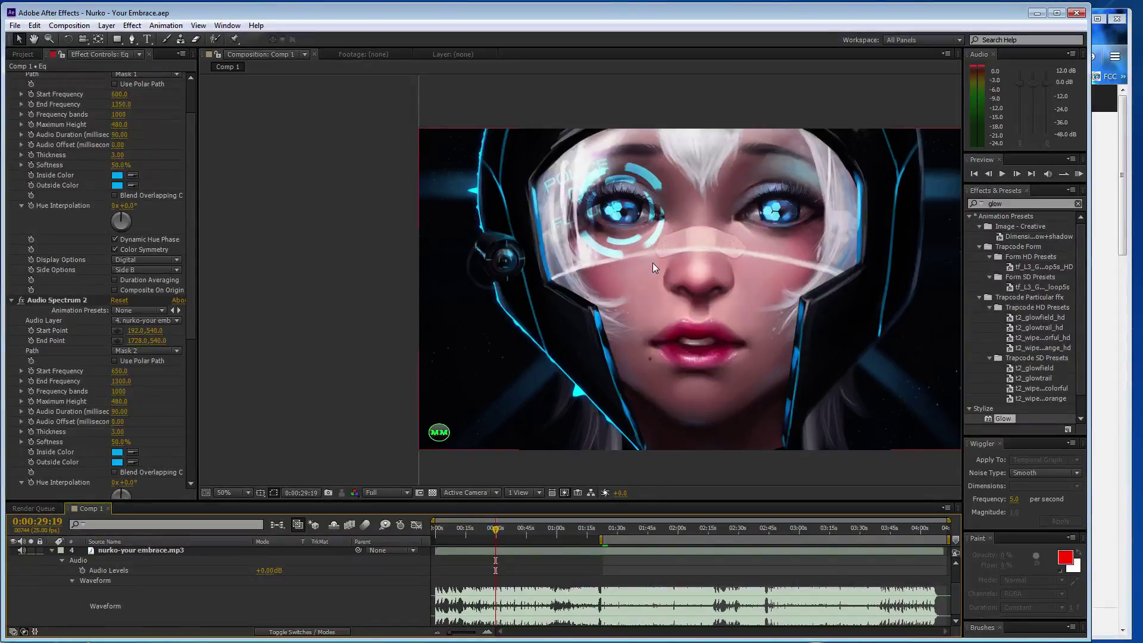
Step: Pan and zoom the view to the helmet's right edge and switch to the Pen tool
{"action": "key", "text": "h"}
{"action": "left_click_drag", "start_coordinate": [658, 264], "coordinate": [520, 254]}
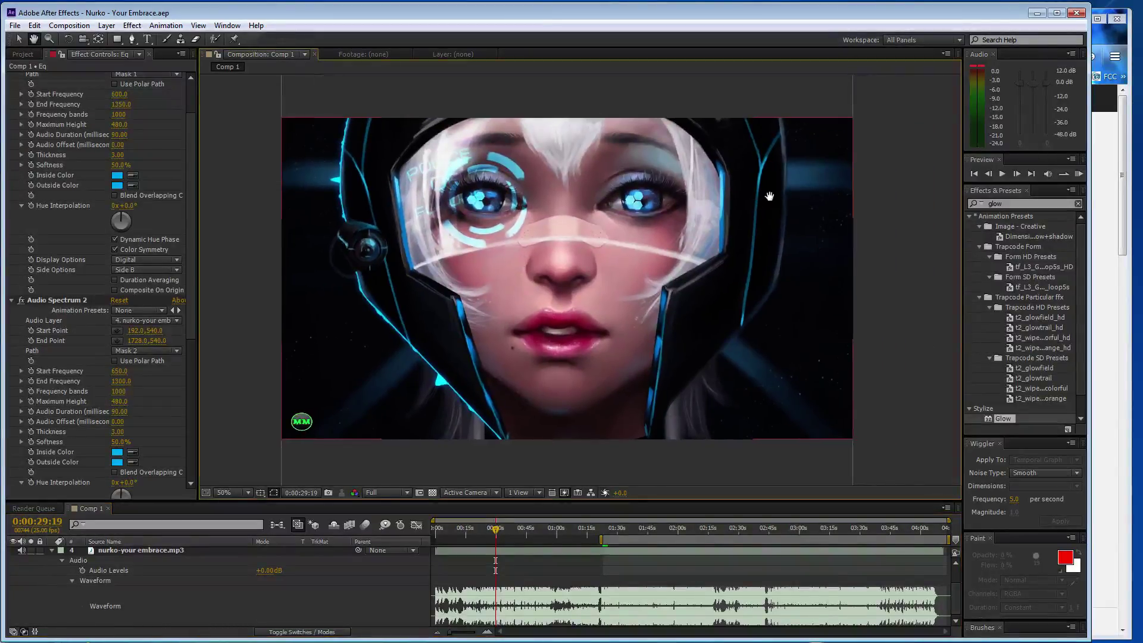
{"action": "scroll", "coordinate": [772, 192], "scroll_direction": "up", "scroll_amount": 1}
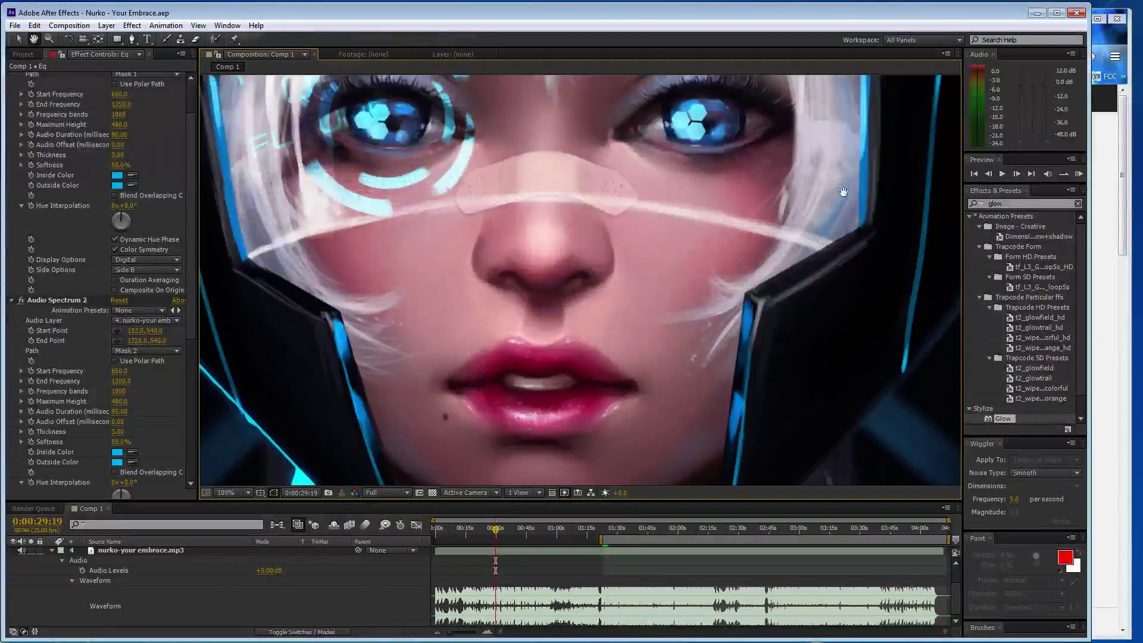
{"action": "scroll", "coordinate": [471, 406], "scroll_direction": "up", "scroll_amount": 1}
{"action": "left_click_drag", "start_coordinate": [471, 406], "coordinate": [540, 311]}
{"action": "key", "text": "g"}
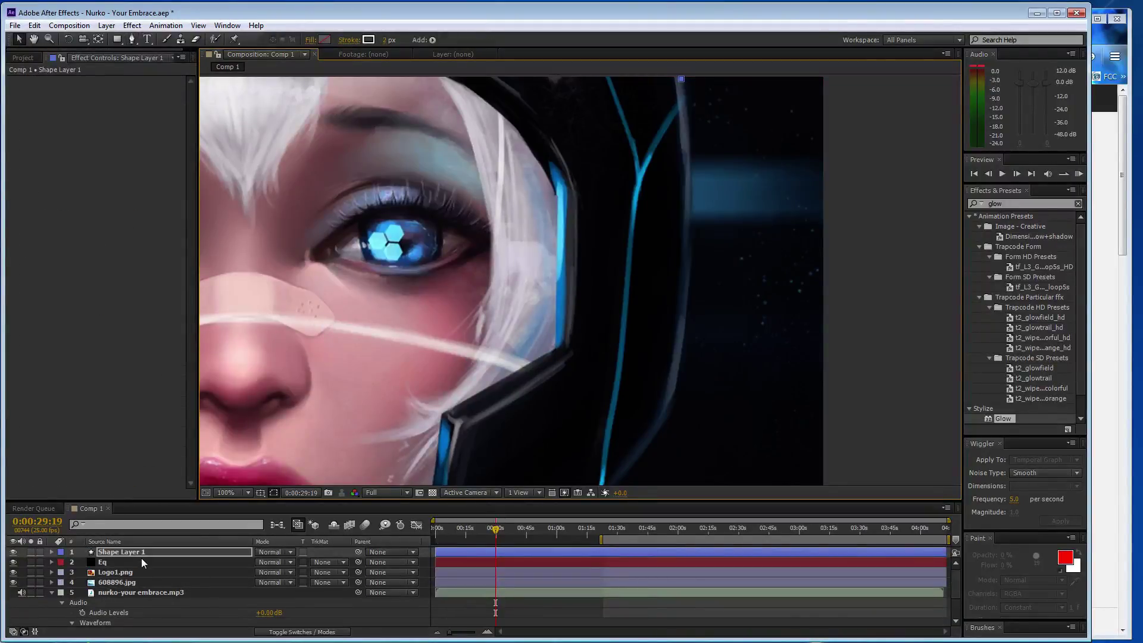
Step: Delete the stray Shape Layer 1, collapse the audio waveform, and select the Eq layer
{"action": "left_click", "coordinate": [141, 556]}
{"action": "key", "text": "Delete"}
{"action": "left_click", "coordinate": [72, 612]}
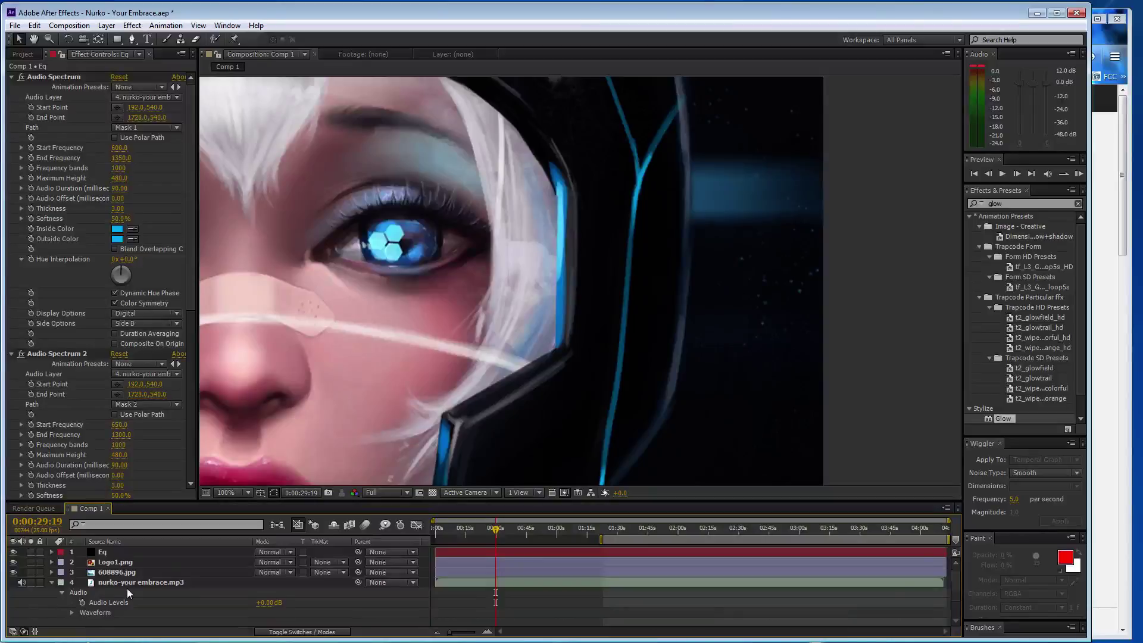
{"action": "key", "text": "space"}
{"action": "key", "text": "space"}
{"action": "left_click", "coordinate": [149, 553]}
Step: Start Mask 3 at the frame top with a curved point along the helmet edge, leaving it open
{"action": "key", "text": "h"}
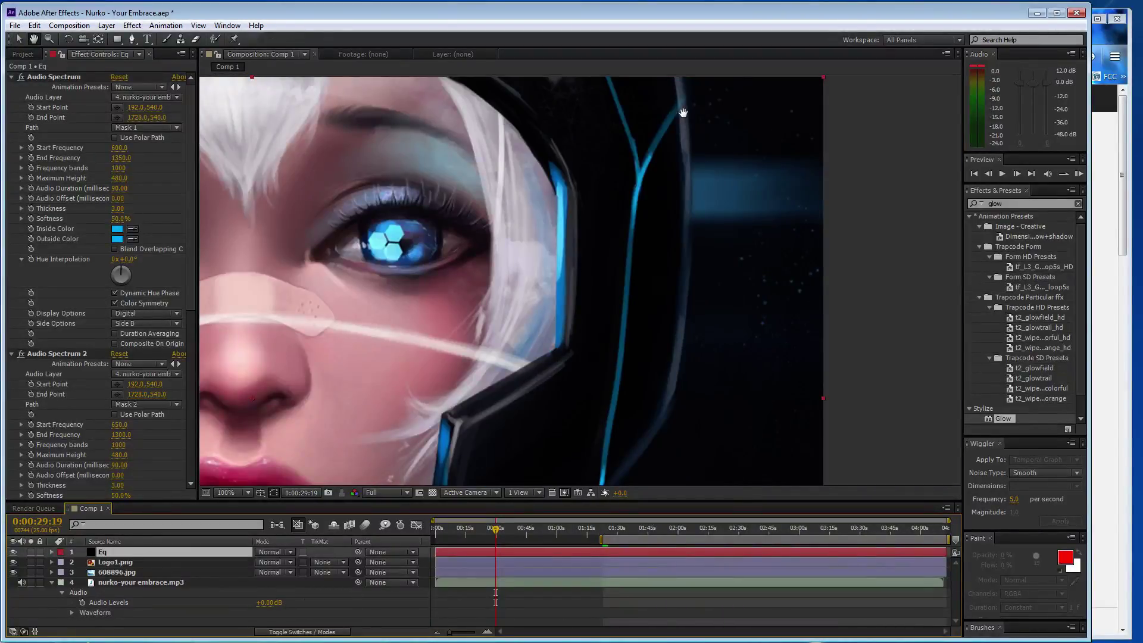
{"action": "key", "text": "g"}
{"action": "left_click", "coordinate": [682, 78]}
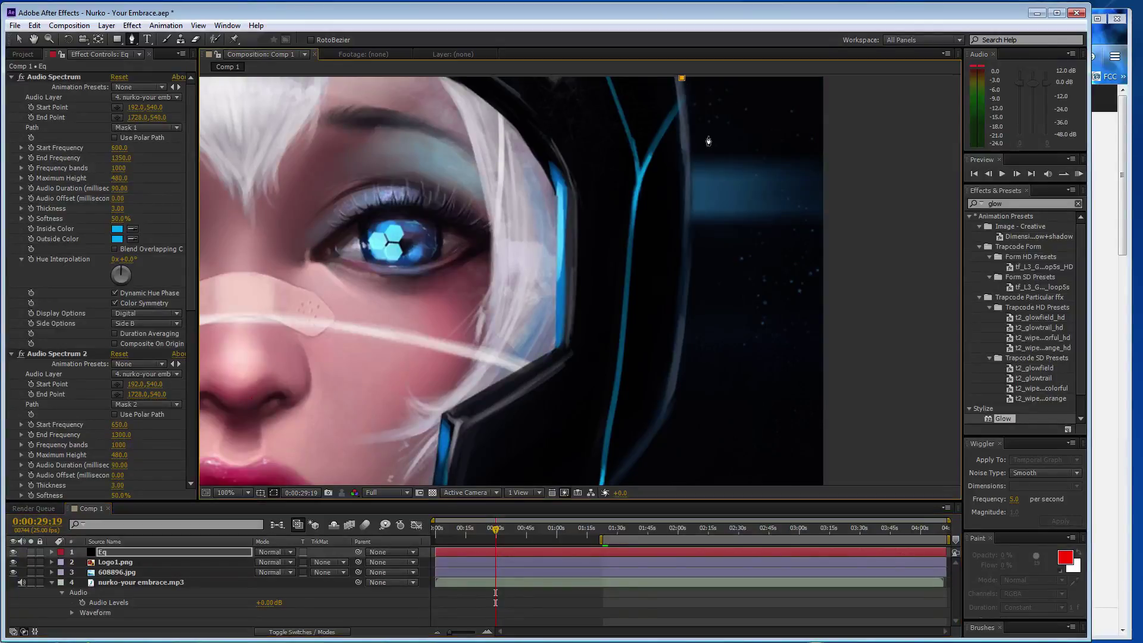
{"action": "left_click_drag", "start_coordinate": [682, 377], "coordinate": [655, 464]}
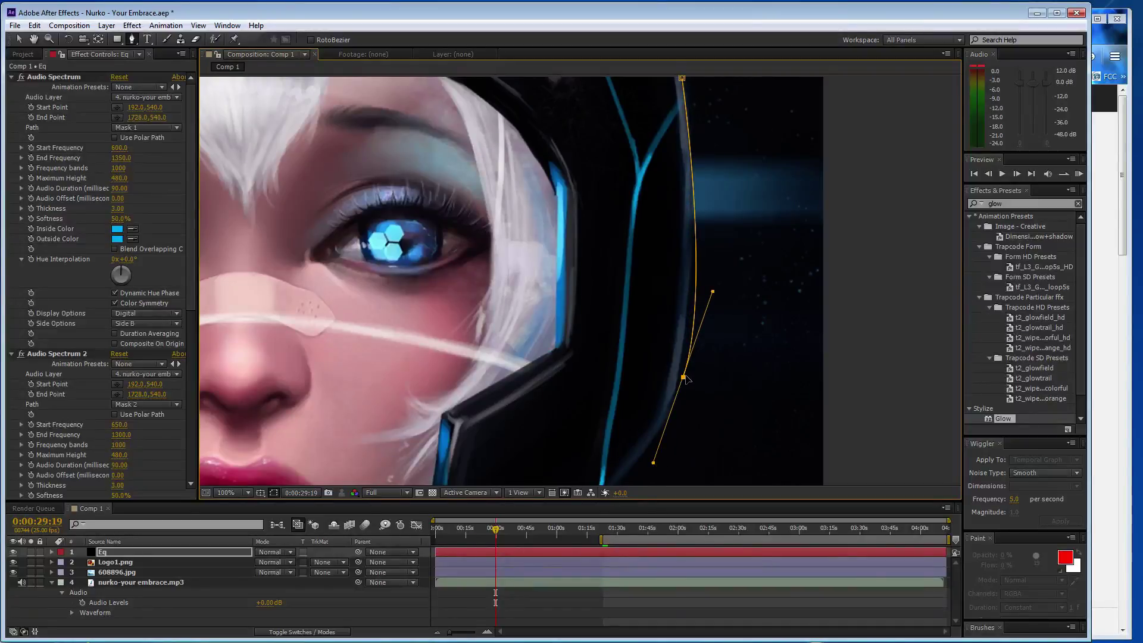
{"action": "left_click_drag", "start_coordinate": [684, 378], "coordinate": [680, 372]}
{"action": "left_click_drag", "start_coordinate": [709, 286], "coordinate": [705, 287]}
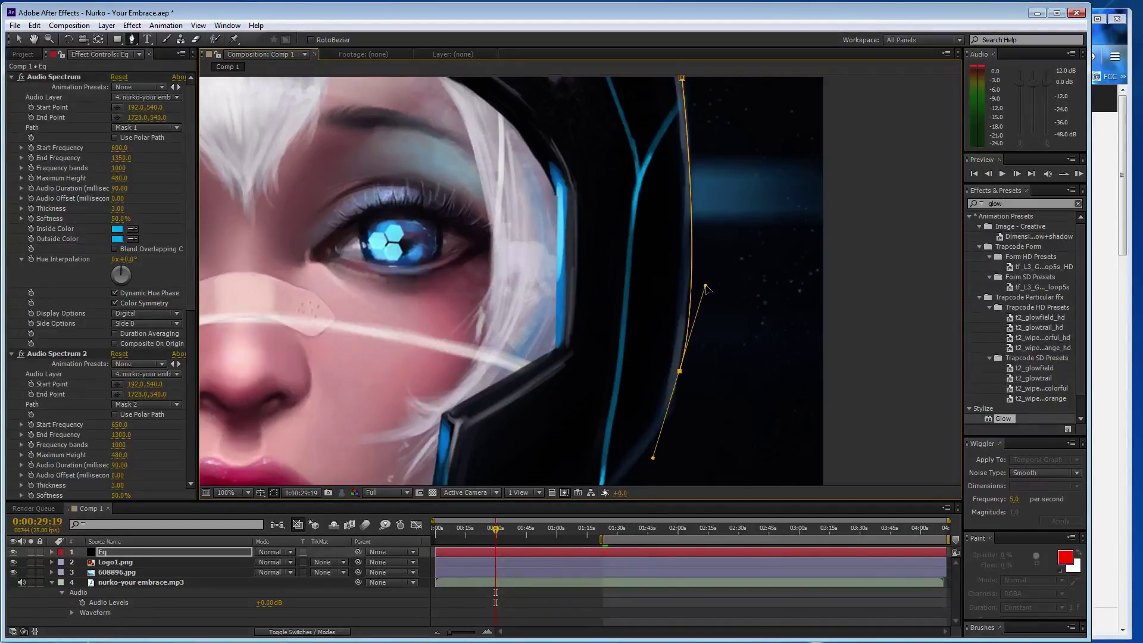
{"action": "left_click", "coordinate": [682, 79]}
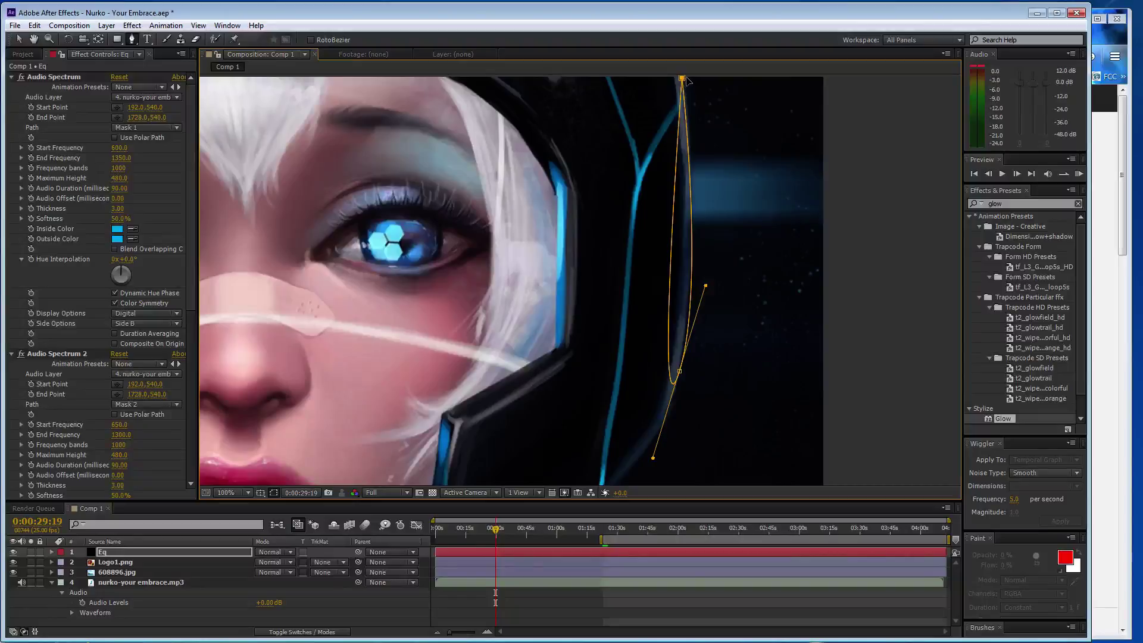
{"action": "key", "text": "ctrl+z"}
Step: Refine the mask's middle point position and its upper curve handle
{"action": "key", "text": "v"}
{"action": "left_click", "coordinate": [682, 78]}
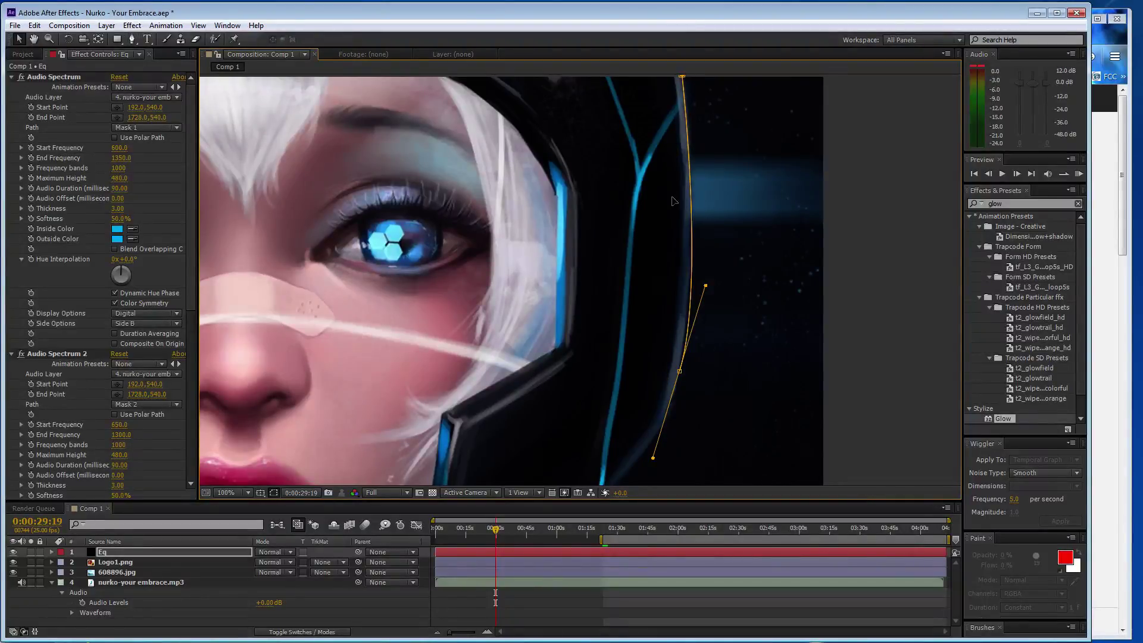
{"action": "left_click_drag", "start_coordinate": [679, 372], "coordinate": [677, 373]}
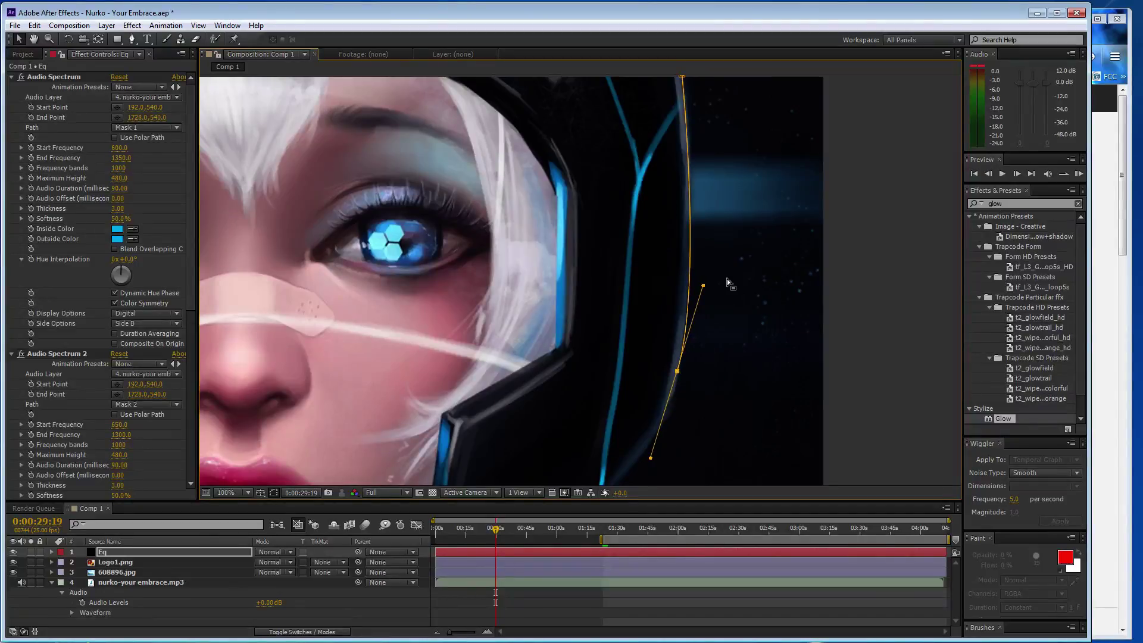
{"action": "left_click_drag", "start_coordinate": [703, 286], "coordinate": [705, 280]}
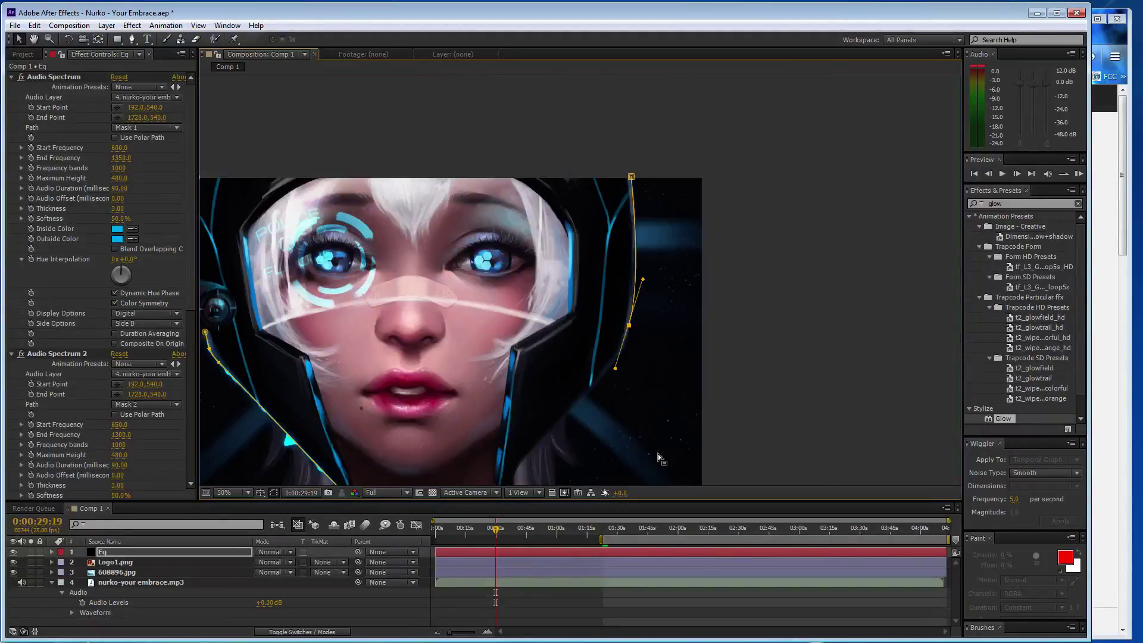
{"action": "left_click_drag", "start_coordinate": [664, 437], "coordinate": [680, 352]}
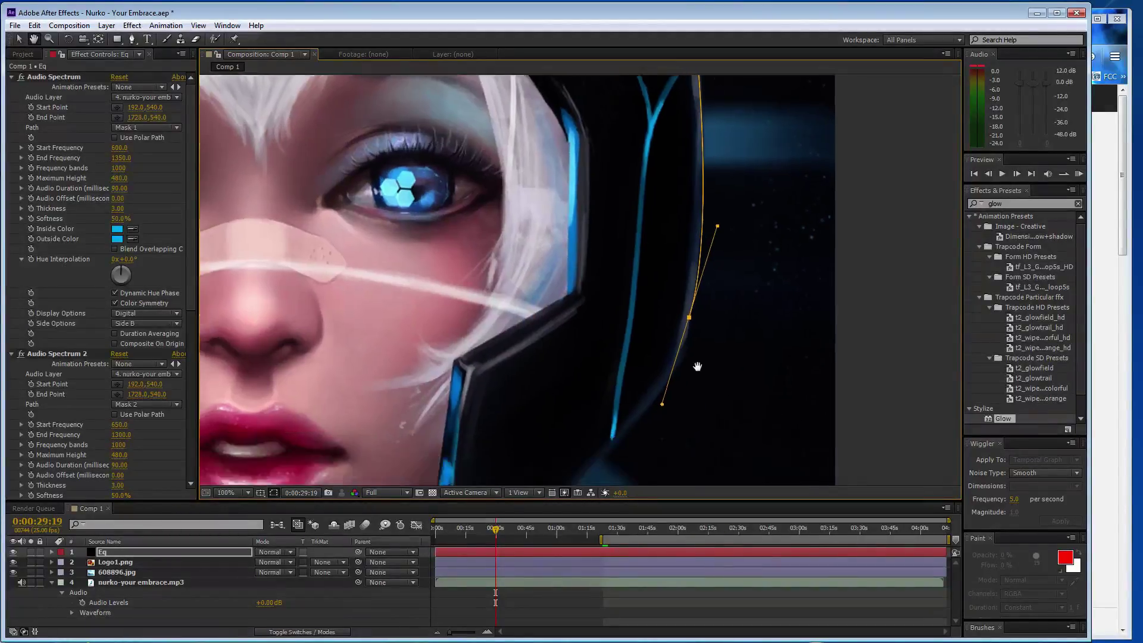
Step: Add and shape two more mask points lower along the helmet's right edge
{"action": "key", "text": "g"}
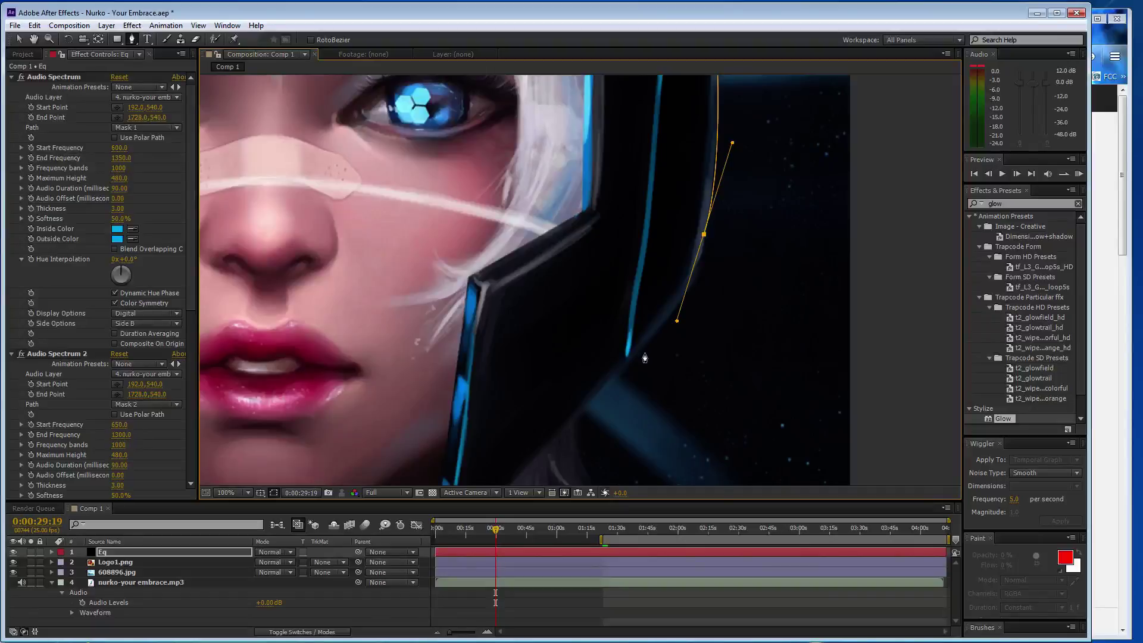
{"action": "left_click", "coordinate": [642, 354]}
{"action": "left_click_drag", "start_coordinate": [677, 322], "coordinate": [673, 340]}
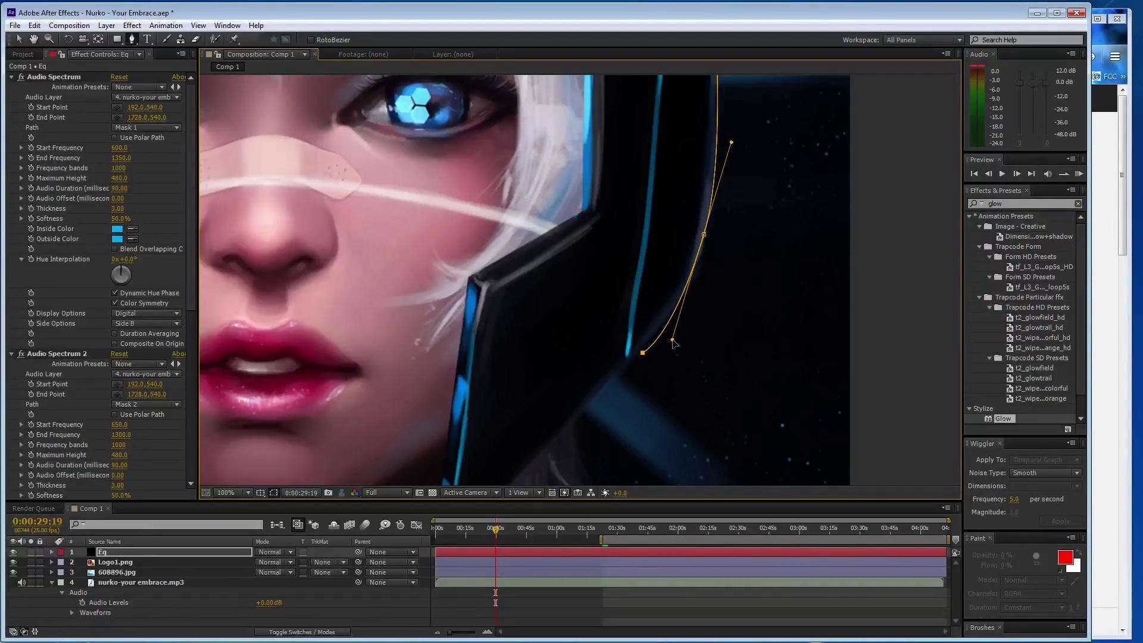
{"action": "left_click", "coordinate": [703, 257]}
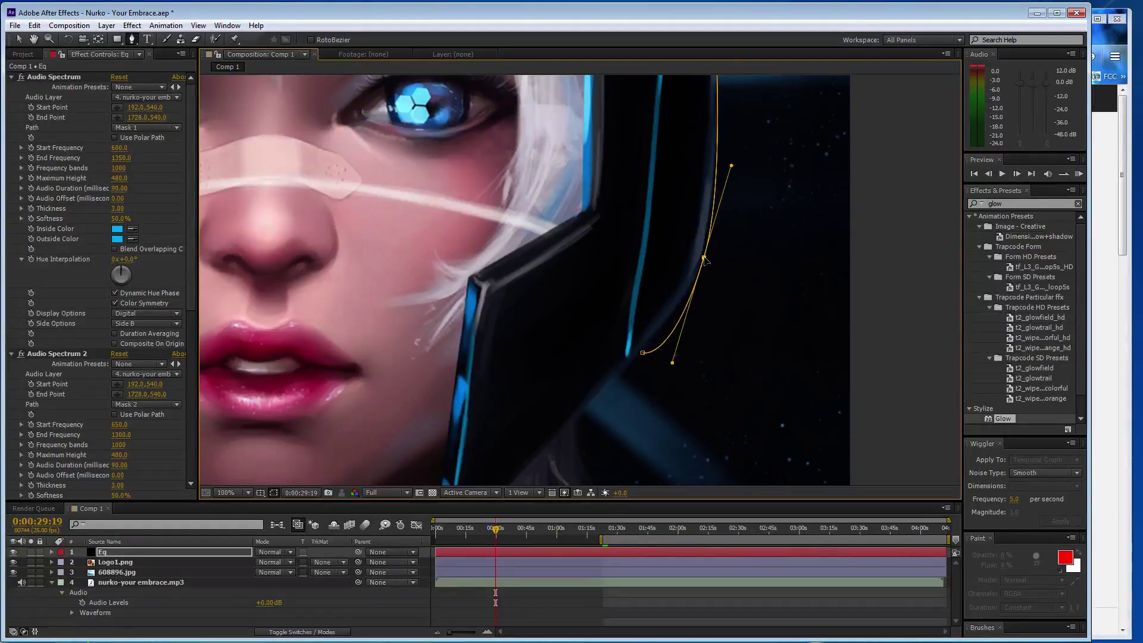
{"action": "left_click_drag", "start_coordinate": [673, 363], "coordinate": [678, 323]}
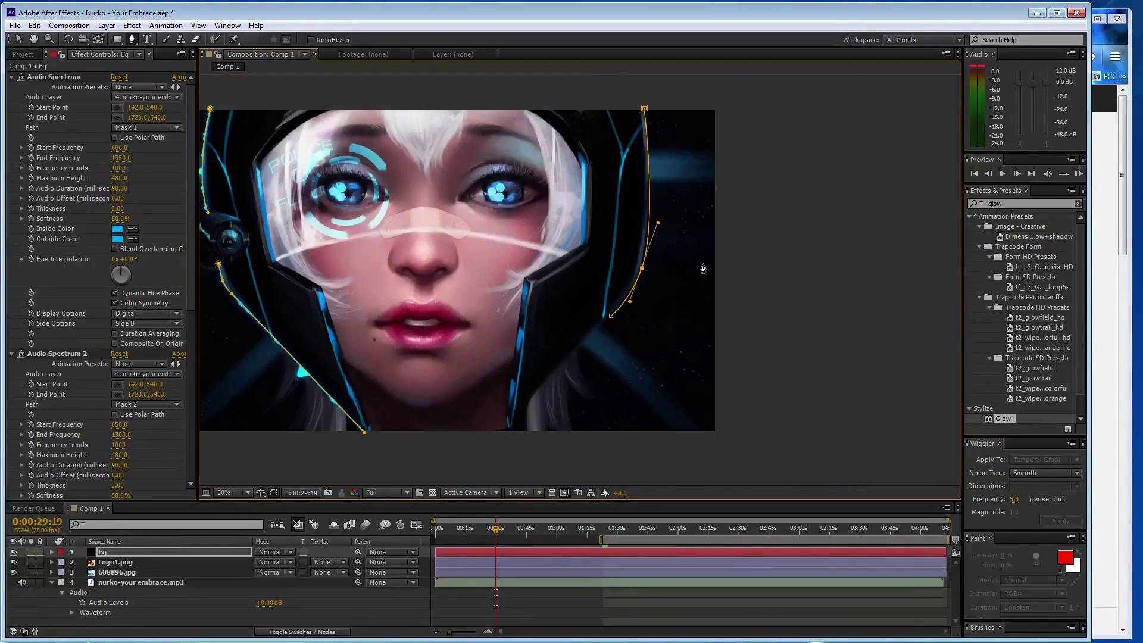
{"action": "key", "text": "comma"}
{"action": "left_click_drag", "start_coordinate": [643, 268], "coordinate": [640, 270]}
{"action": "key", "text": "period"}
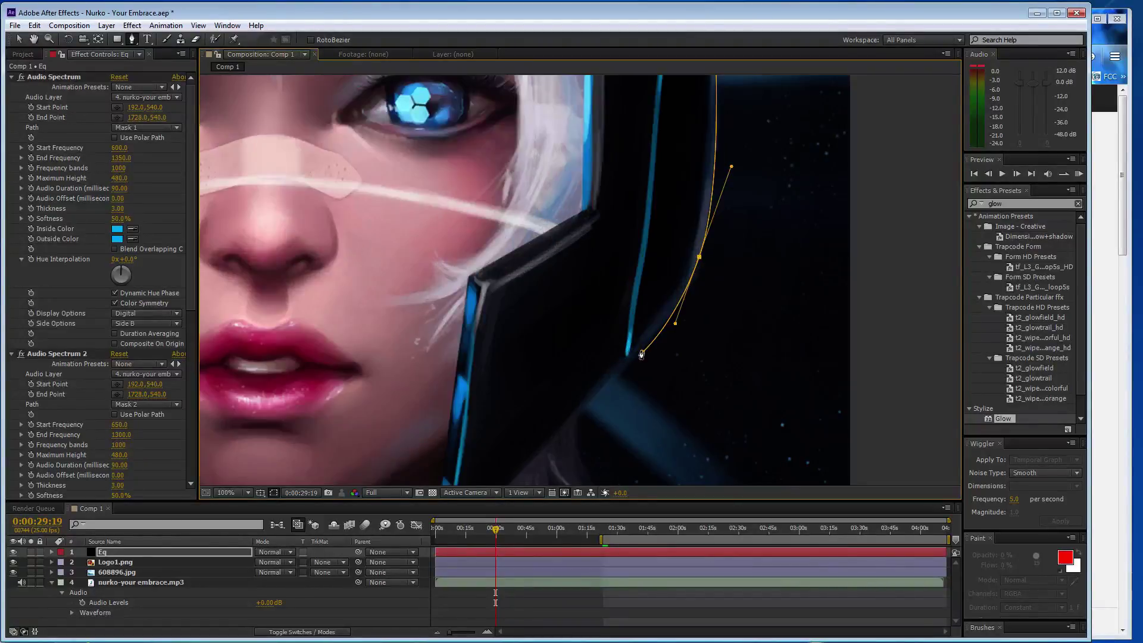
{"action": "left_click_drag", "start_coordinate": [595, 401], "coordinate": [654, 324]}
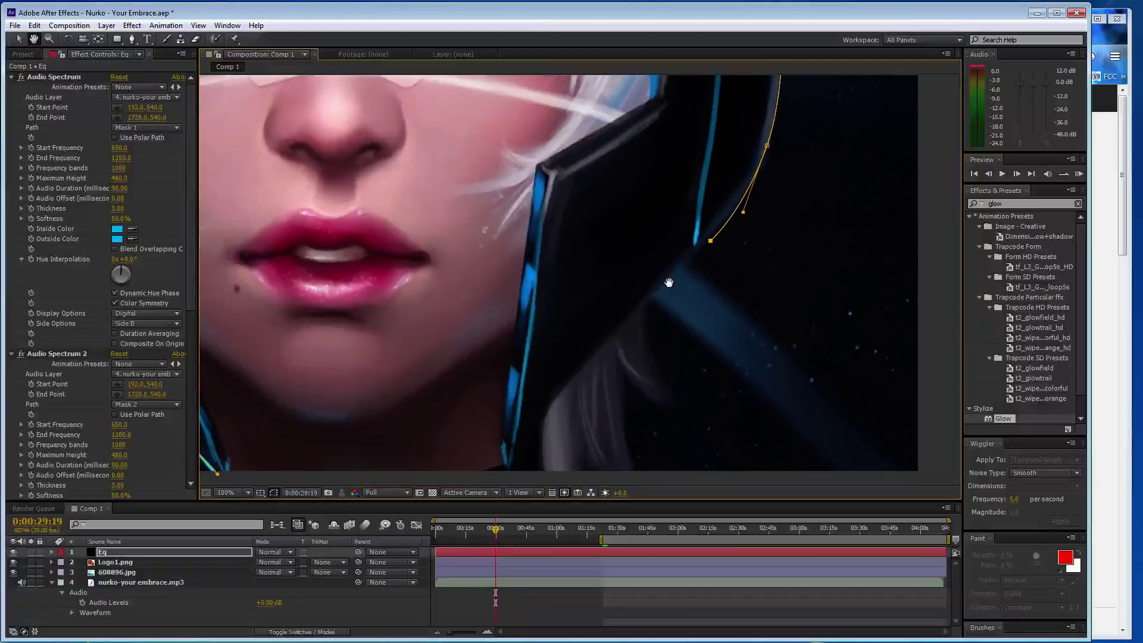
Step: Extend the mask to a curved point at the frame bottom, then duplicate Audio Spectrum 2
{"action": "key", "text": "g"}
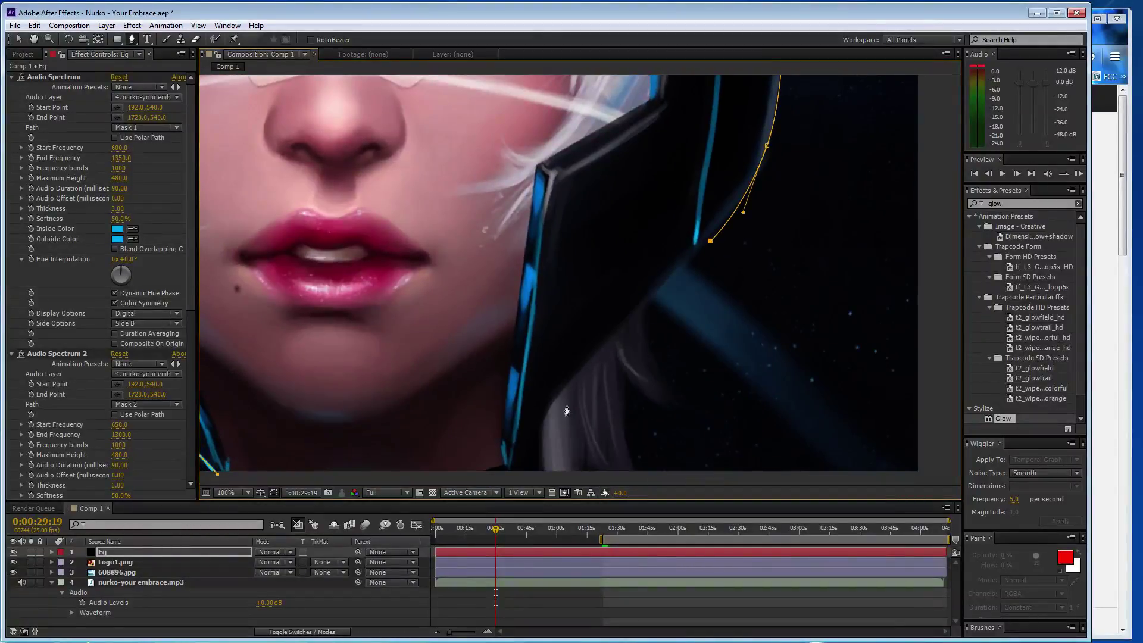
{"action": "left_click", "coordinate": [574, 378]}
{"action": "mouse_move", "coordinate": [538, 471]}
{"action": "left_mouse_down"}
{"action": "mouse_move", "coordinate": [549, 539]}
{"action": "mouse_move", "coordinate": [546, 527]}
{"action": "left_mouse_up"}
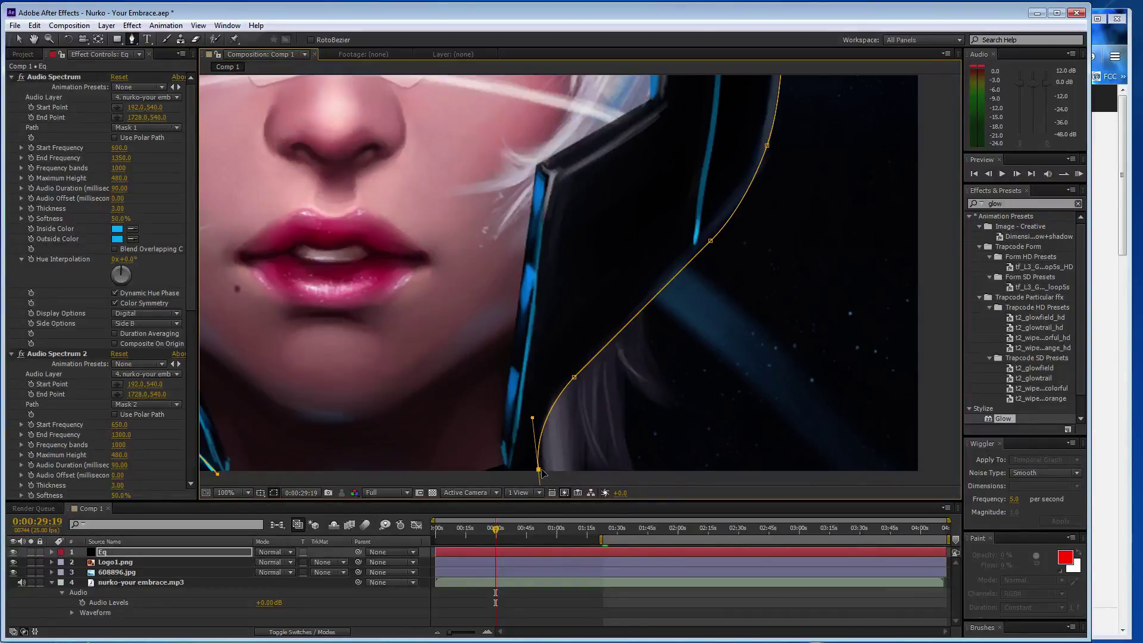
{"action": "left_click_drag", "start_coordinate": [539, 470], "coordinate": [539, 473]}
{"action": "left_click_drag", "start_coordinate": [532, 421], "coordinate": [532, 418]}
{"action": "left_click", "coordinate": [62, 355]}
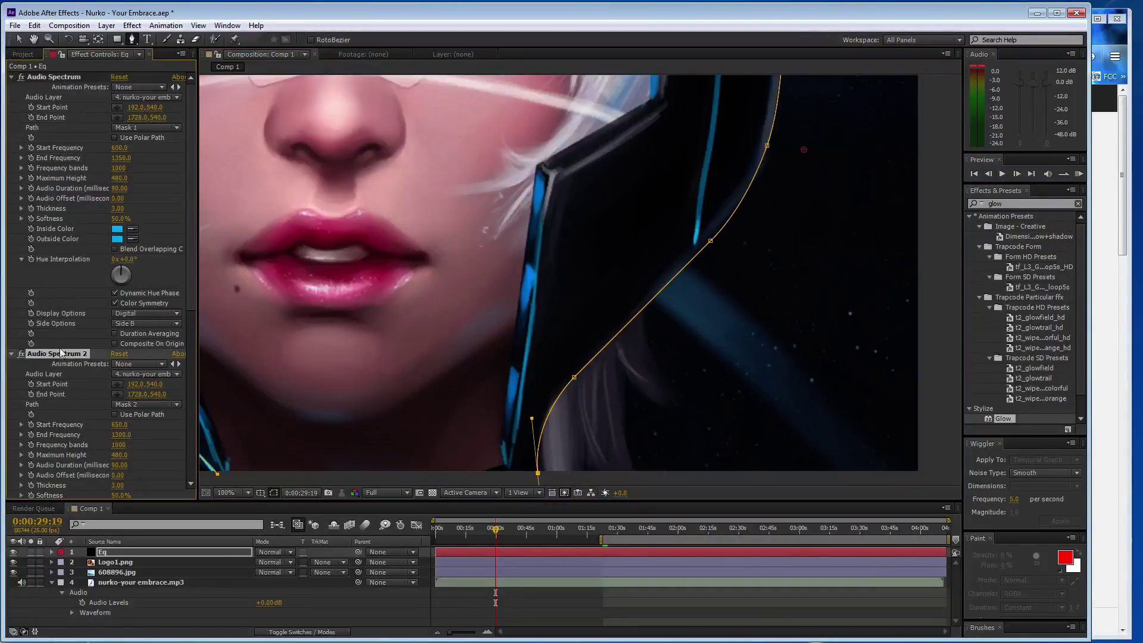
{"action": "key", "text": "ctrl+d"}
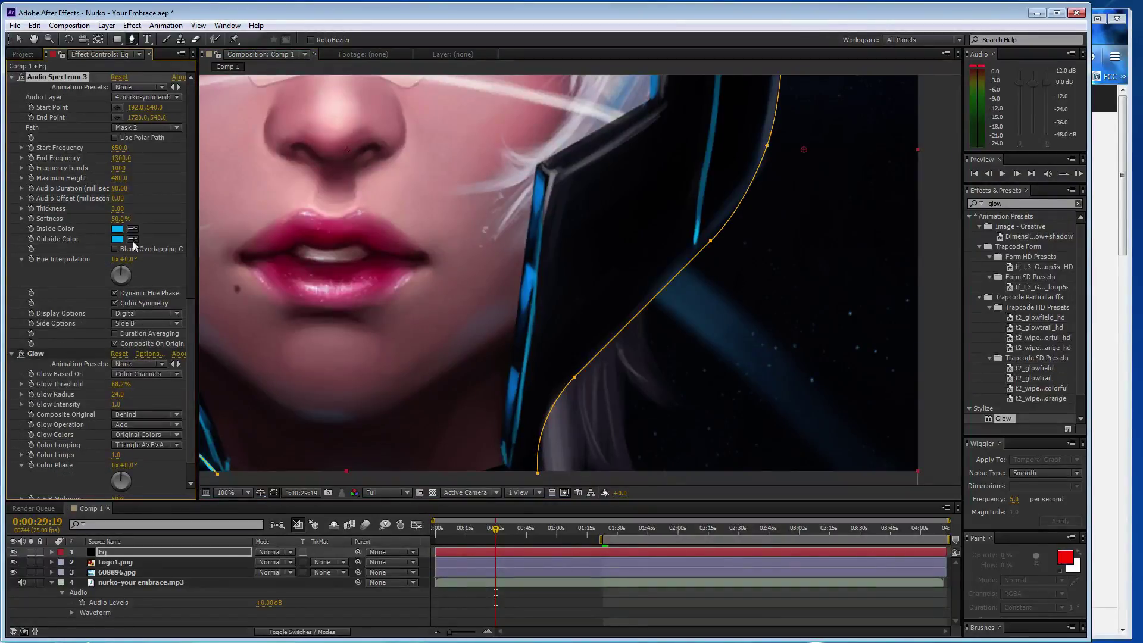
Step: Set Audio Spectrum 3 to follow Mask 3 on Side A, then preview the helmet-edge bars
{"action": "left_click", "coordinate": [160, 129]}
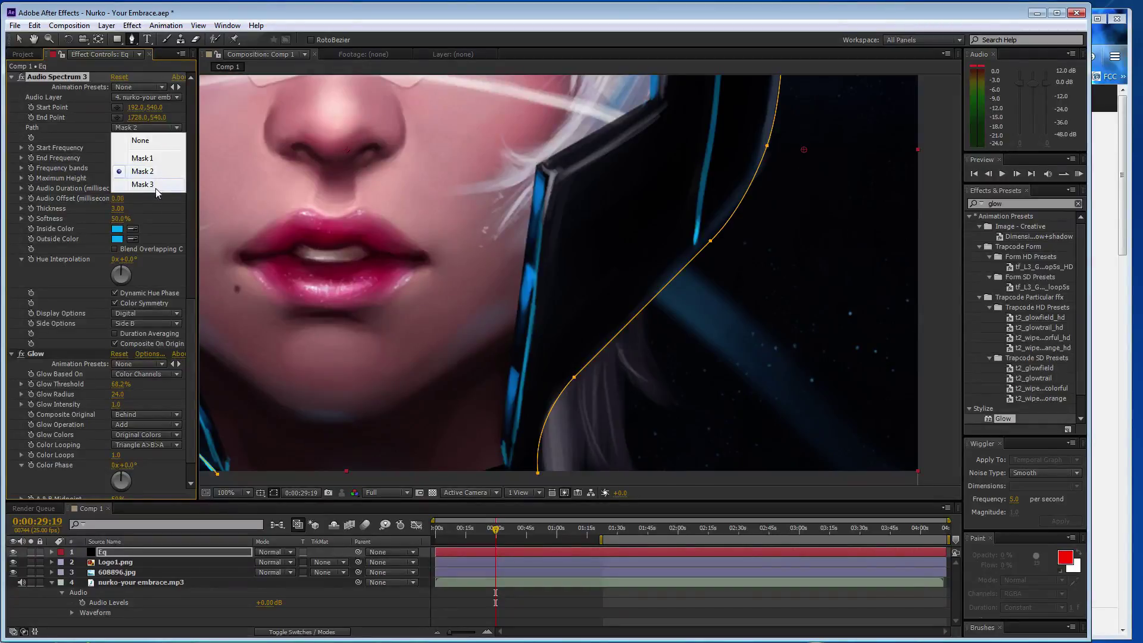
{"action": "left_click", "coordinate": [156, 185]}
{"action": "key", "text": "comma"}
{"action": "key", "text": "comma"}
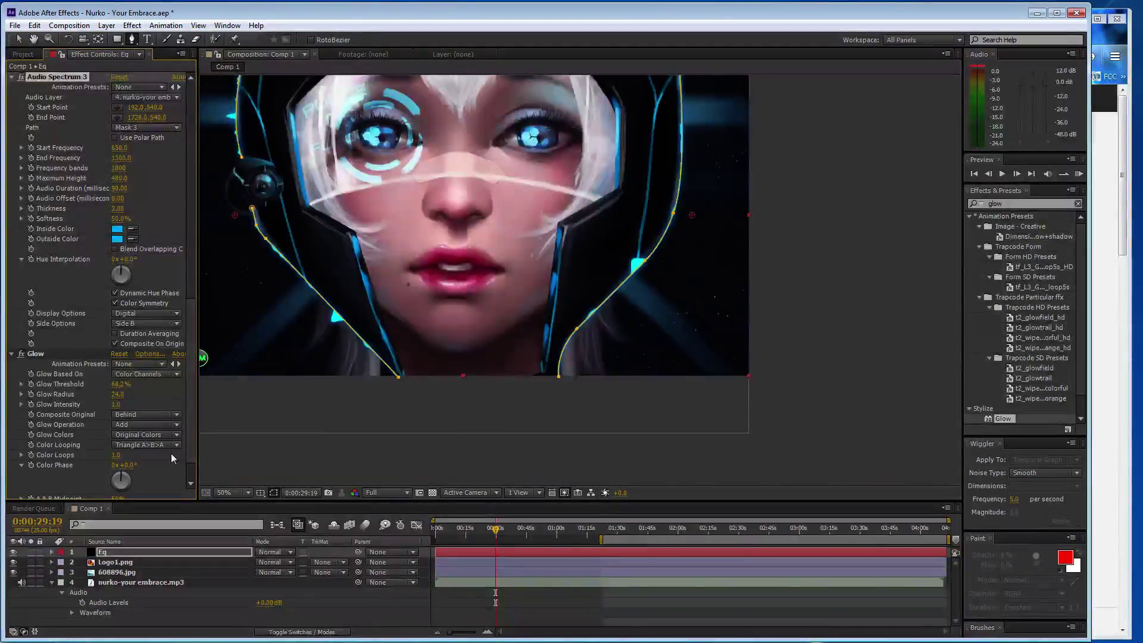
{"action": "left_click", "coordinate": [142, 324]}
{"action": "left_click", "coordinate": [137, 333]}
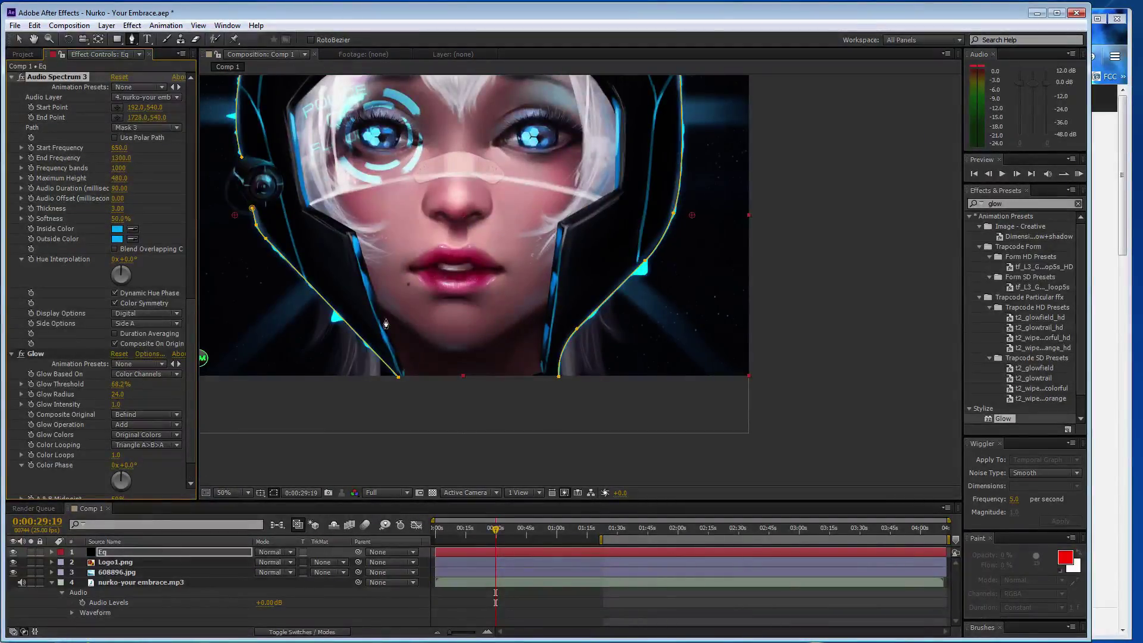
{"action": "scroll", "coordinate": [402, 314], "scroll_direction": "down", "scroll_amount": 2}
{"action": "scroll", "coordinate": [402, 314], "scroll_direction": "up", "scroll_amount": 2}
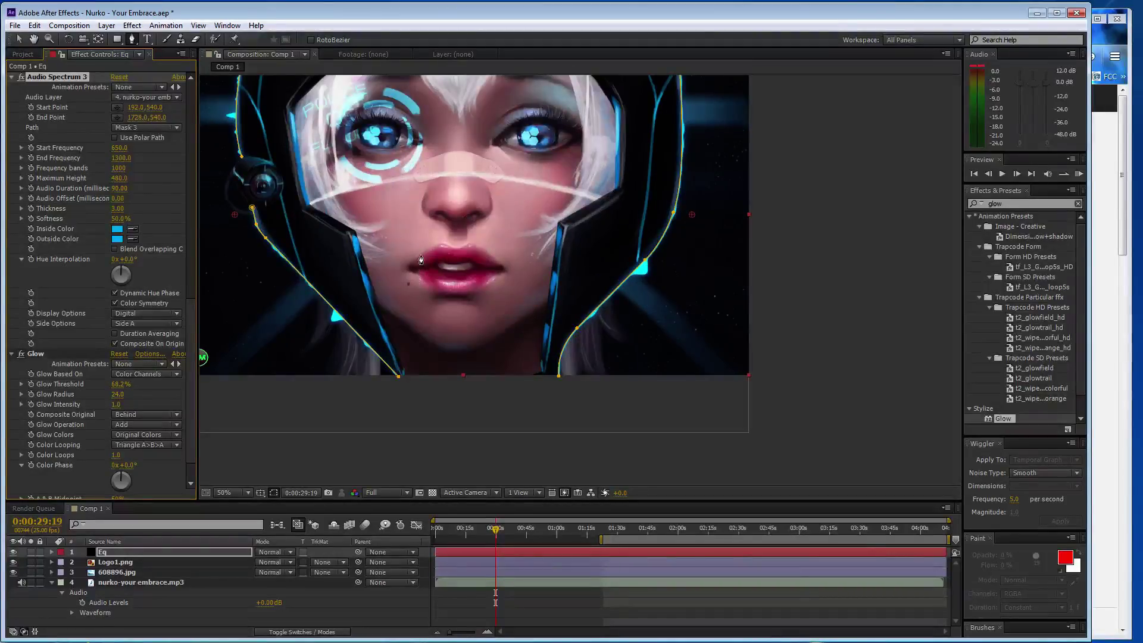
{"action": "left_click_drag", "start_coordinate": [421, 260], "coordinate": [524, 315]}
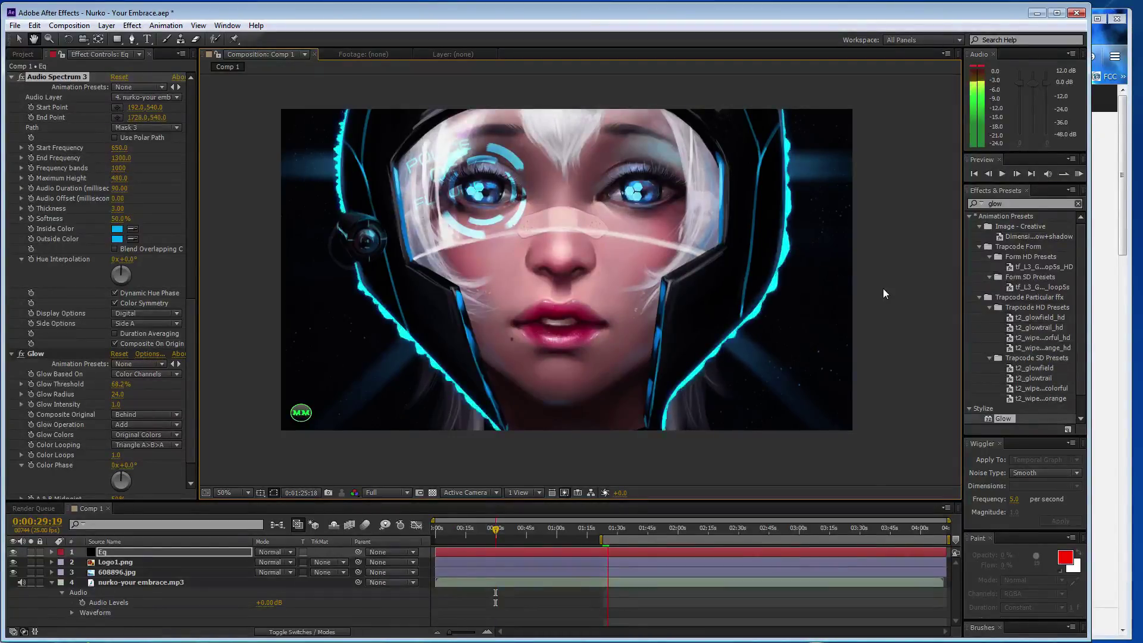
{"action": "key", "text": "space"}
Step: Restart Your Embrace from the beginning on SoundCloud, then return to After Effects
{"action": "left_click", "coordinate": [1098, 287]}
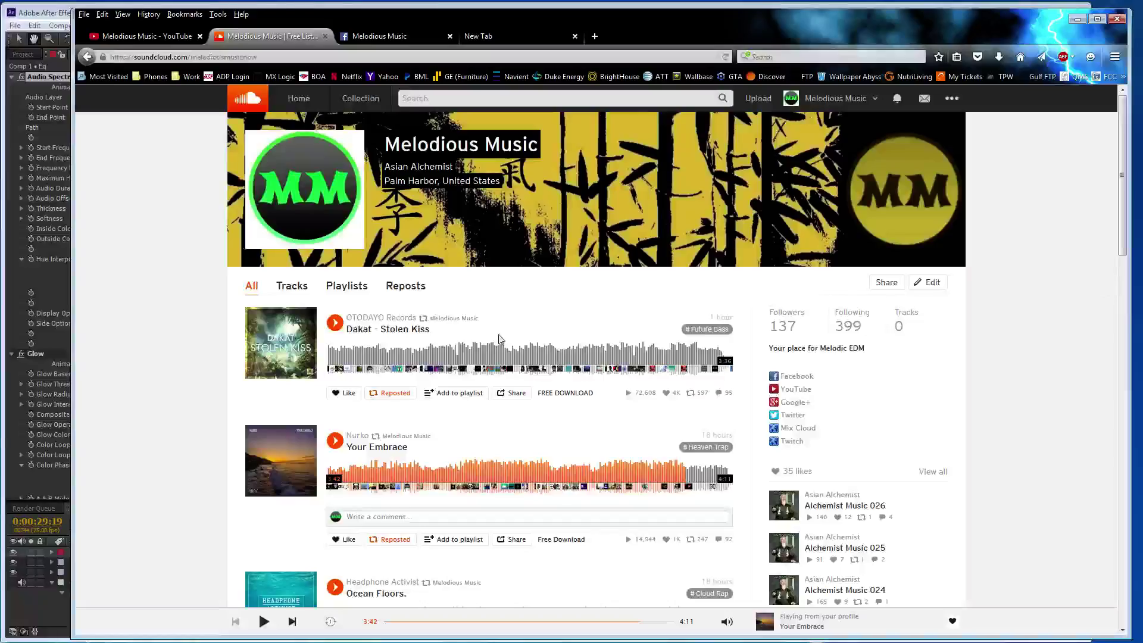
{"action": "left_click", "coordinate": [332, 467]}
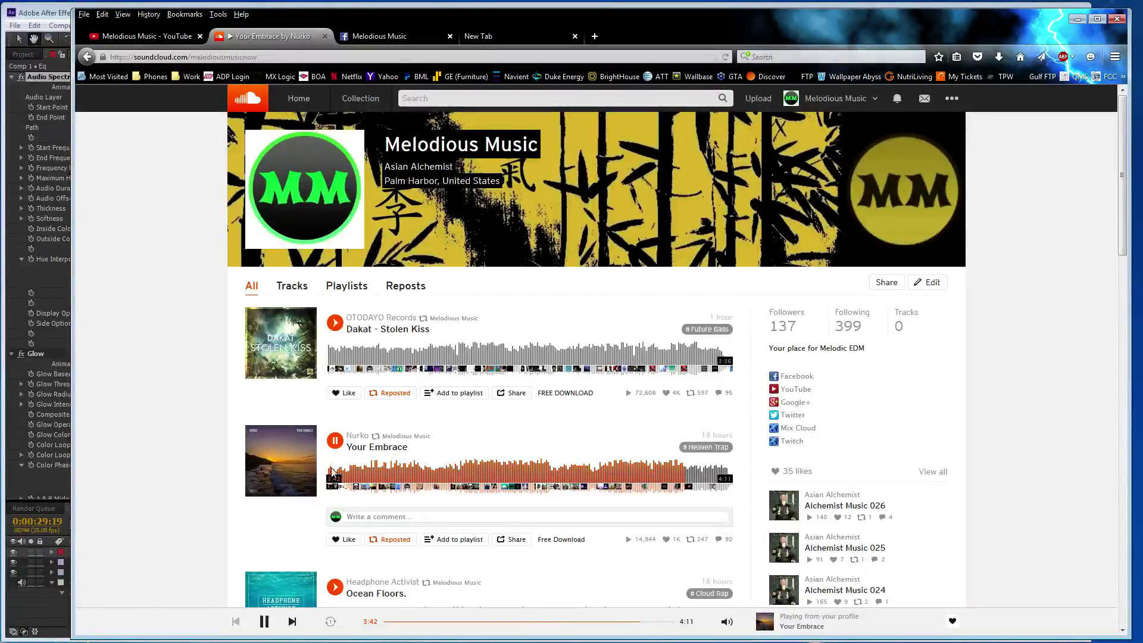
{"action": "left_click", "coordinate": [36, 6]}
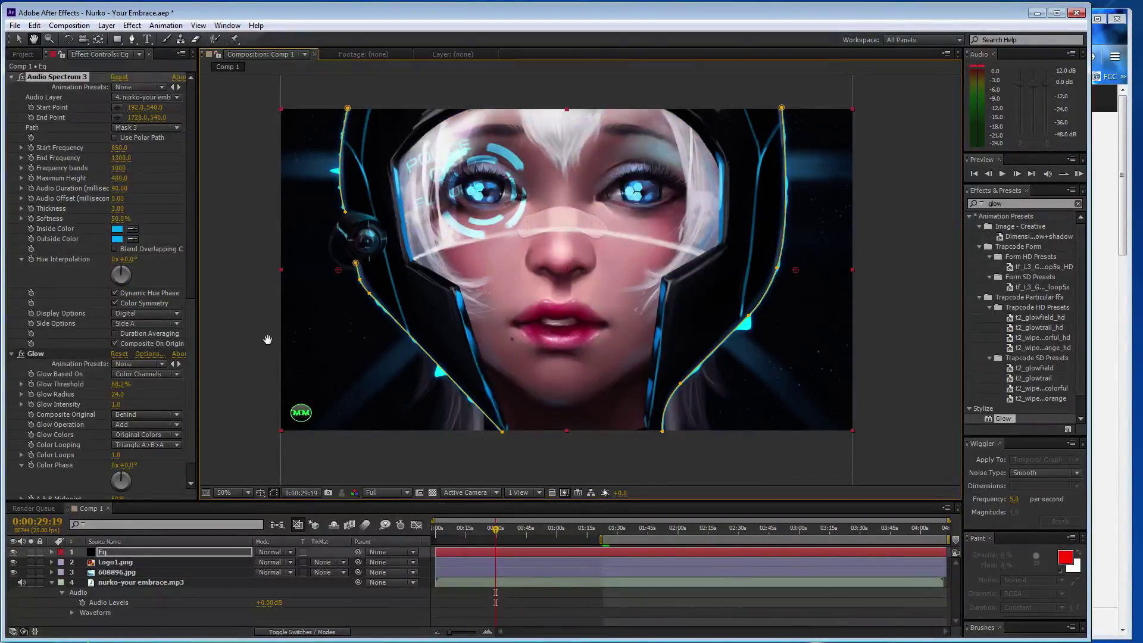
Step: Deselect Eq, use the song waveform to set the time to 0:01:22:12, and start a new solid
{"action": "left_click", "coordinate": [251, 351]}
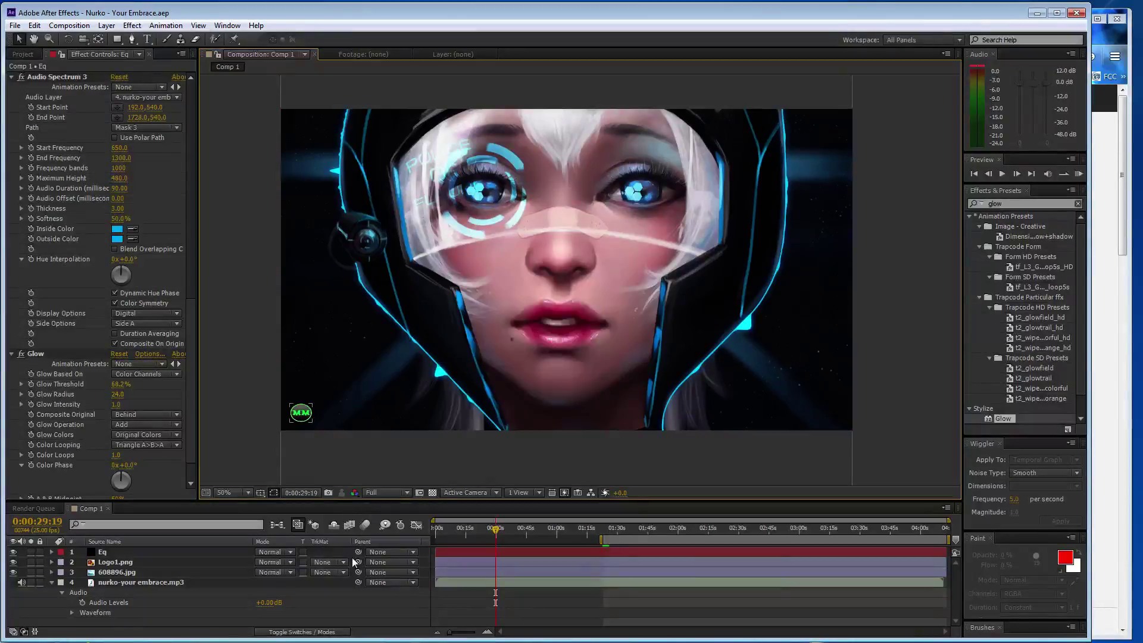
{"action": "left_click", "coordinate": [72, 612]}
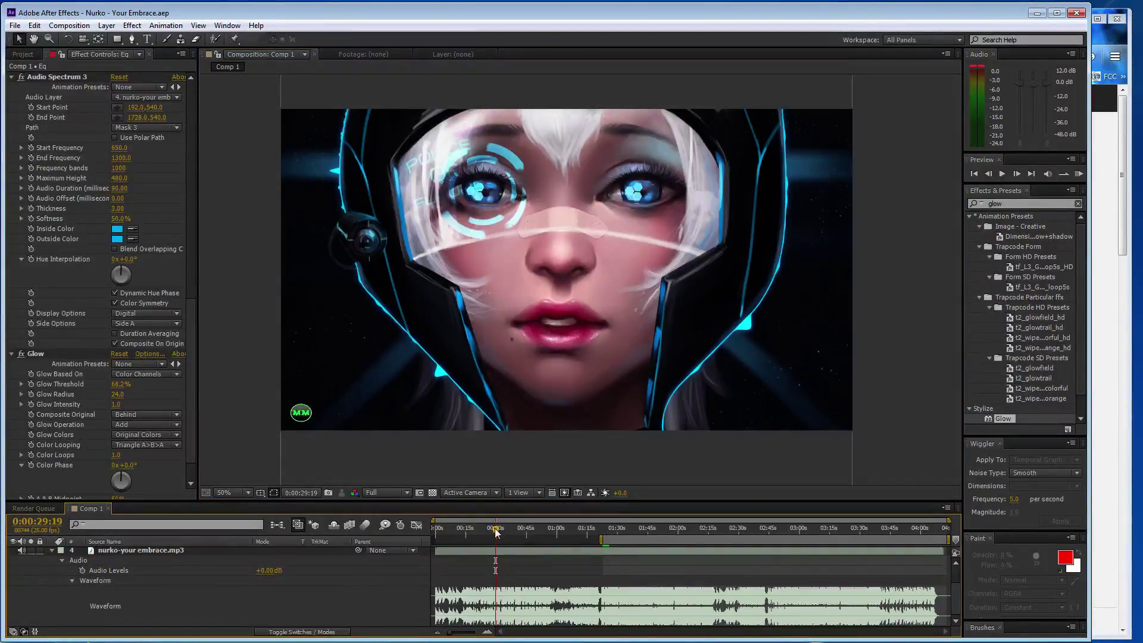
{"action": "left_click", "coordinate": [596, 537]}
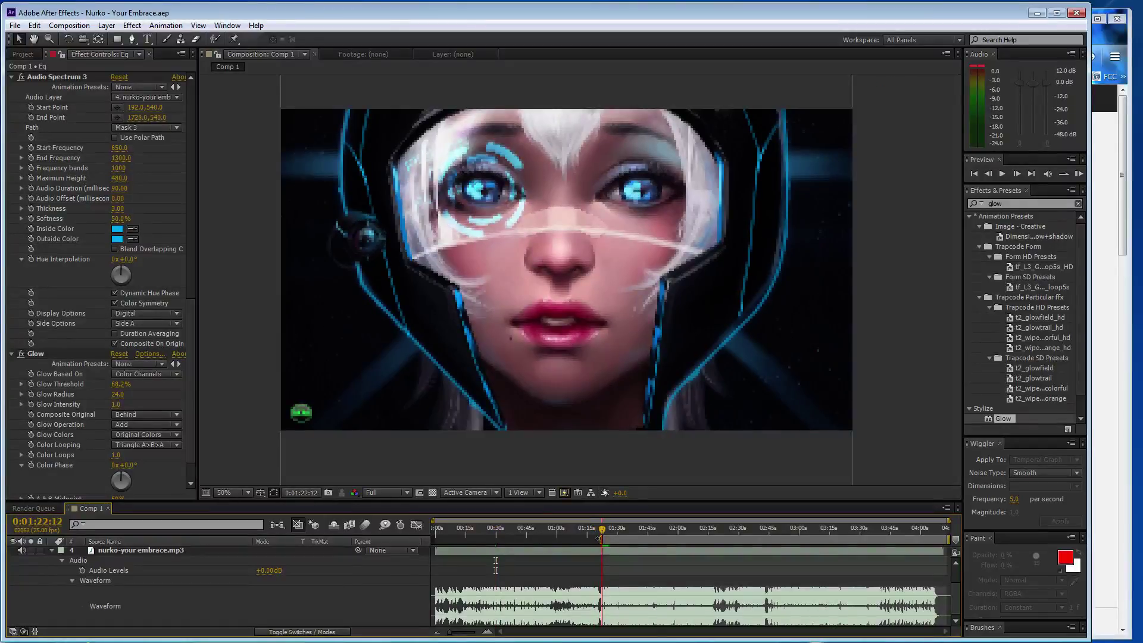
{"action": "left_click", "coordinate": [73, 580]}
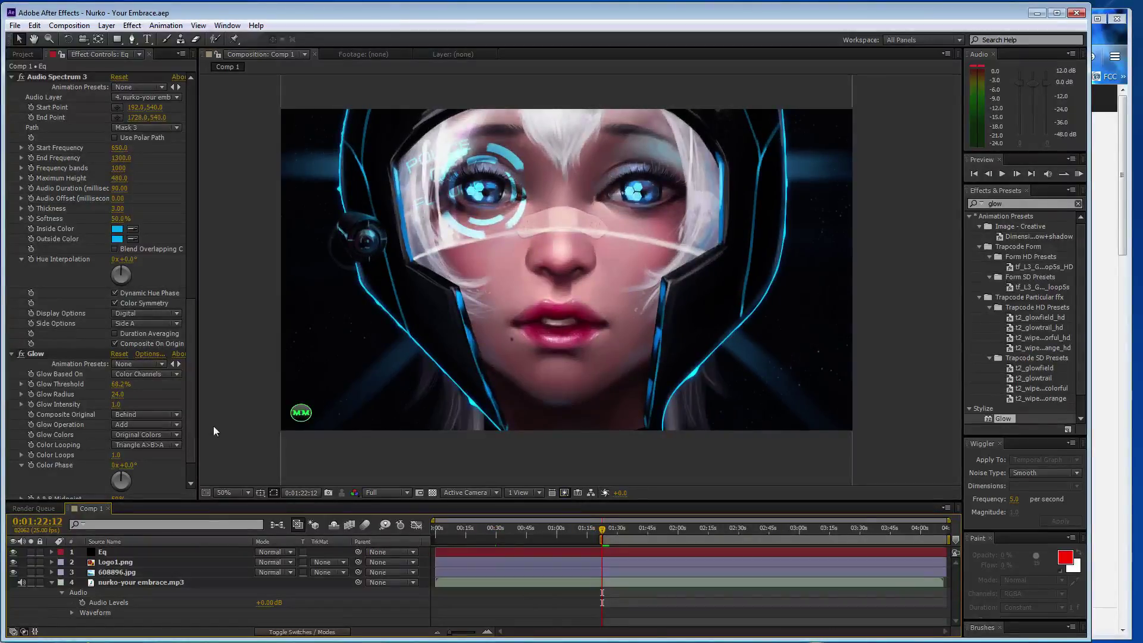
{"action": "key", "text": "ctrl+y"}
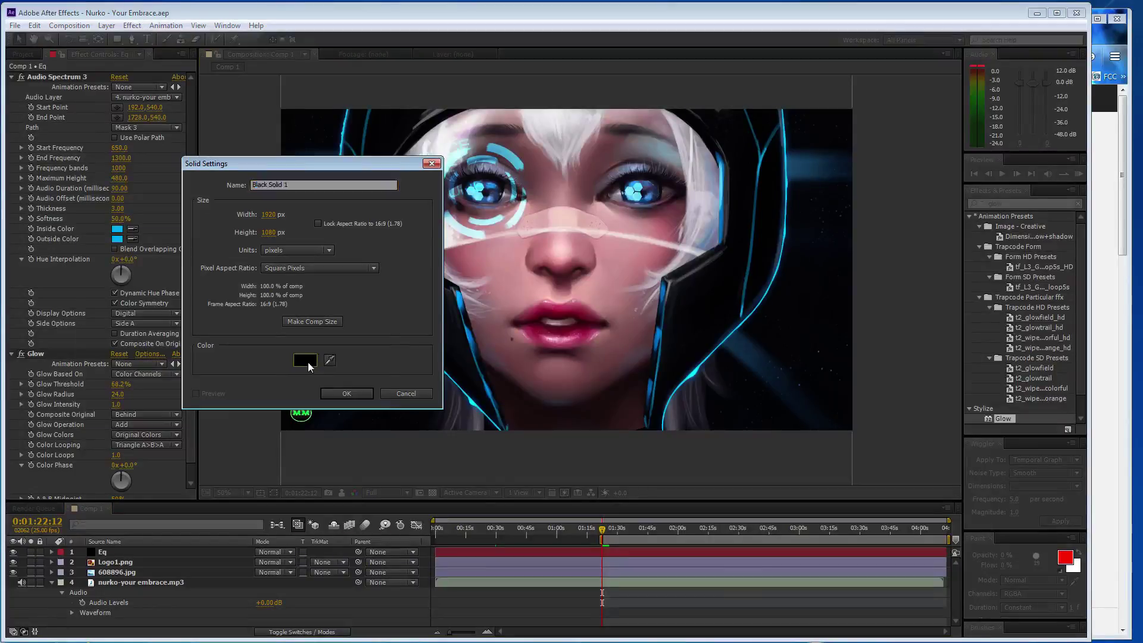
Step: Create a white 1920×1080 solid named Particles
{"action": "left_click", "coordinate": [305, 359]}
{"action": "left_click", "coordinate": [95, 261]}
{"action": "left_click", "coordinate": [369, 264]}
{"action": "type", "text": "Particles"}
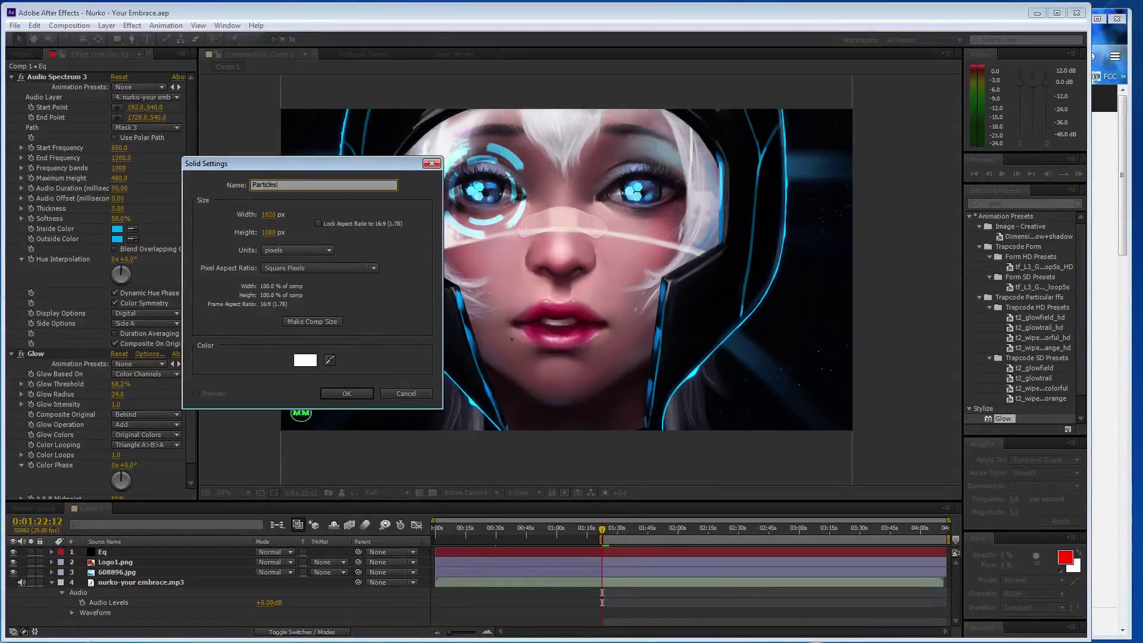
{"action": "key", "text": "Return"}
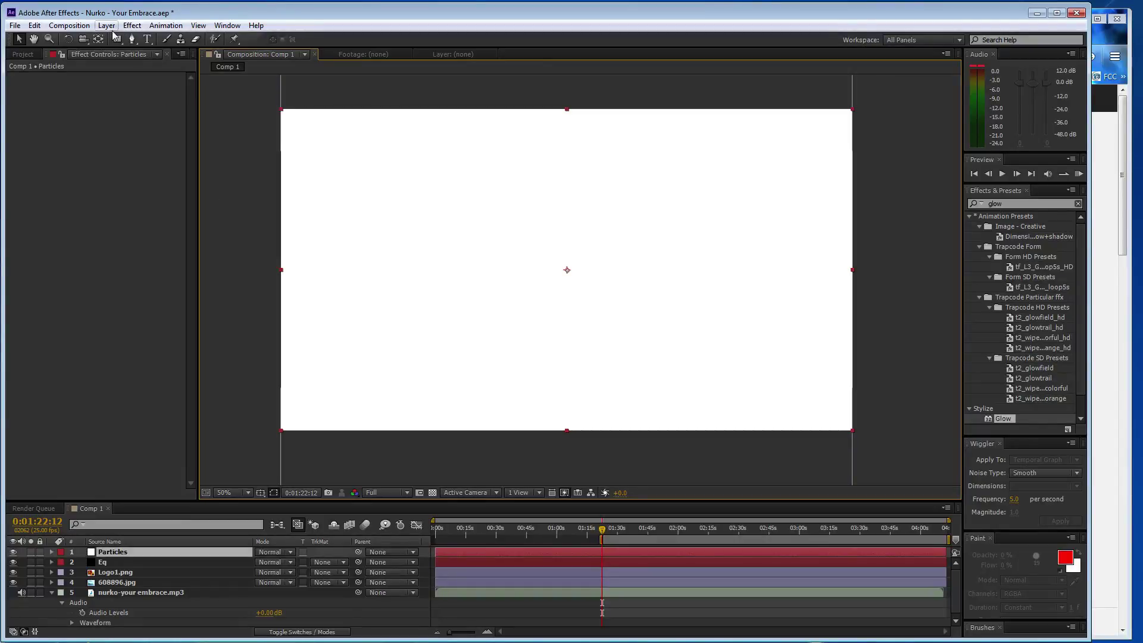
Step: Apply Simulation > CC Snowfall to the Particles layer
{"action": "left_click", "coordinate": [133, 26]}
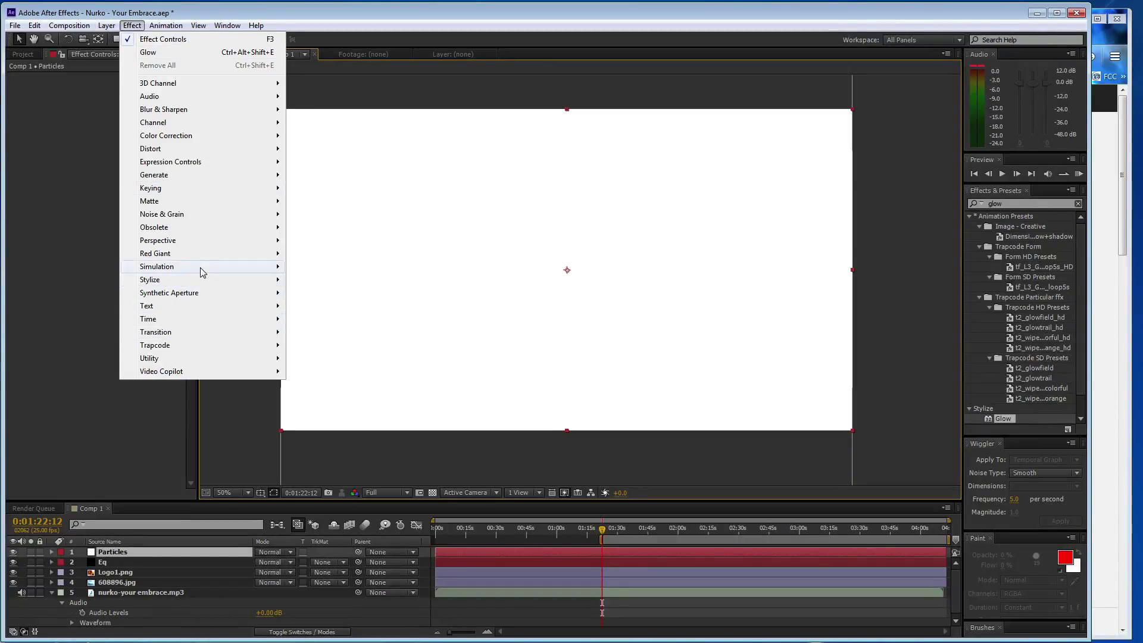
{"action": "mouse_move", "coordinate": [199, 266]}
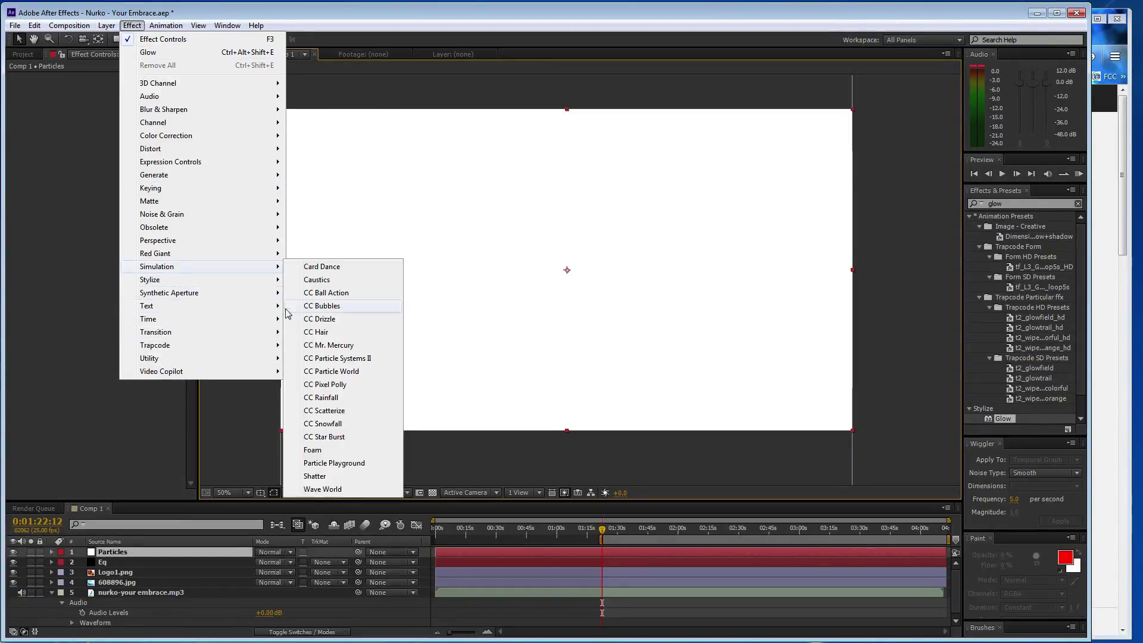
{"action": "left_click", "coordinate": [344, 423]}
Step: Turn off Composite With Original, set snow opacity 100, and trim Particles to start near 1:22
{"action": "left_click", "coordinate": [115, 239]}
{"action": "left_click_drag", "start_coordinate": [118, 208], "coordinate": [142, 209]}
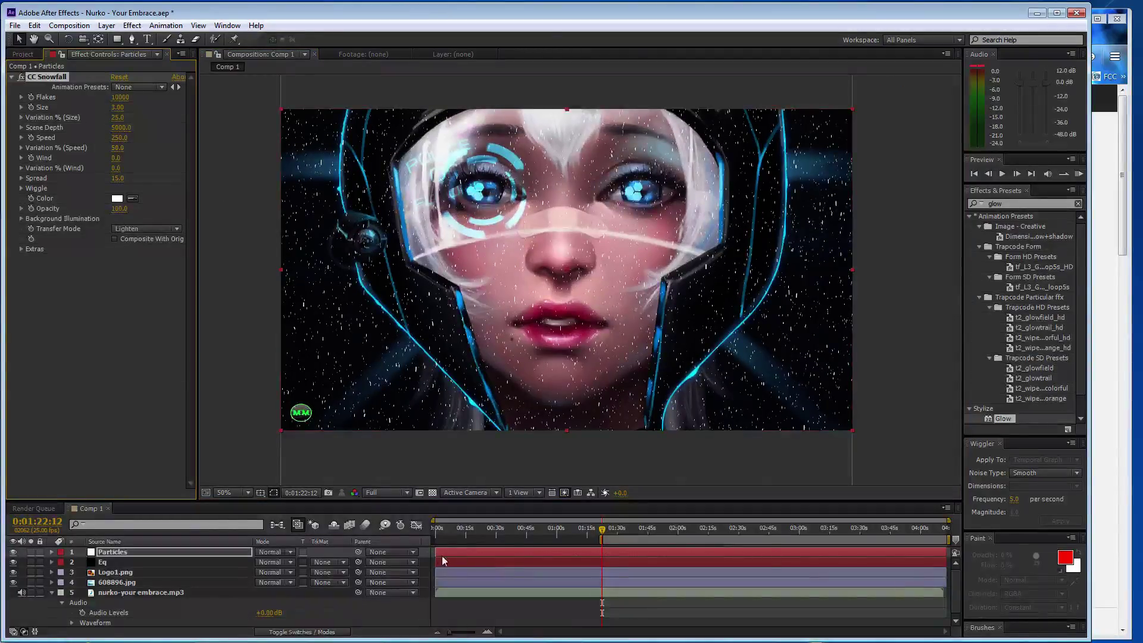
{"action": "mouse_move", "coordinate": [436, 552]}
{"action": "left_mouse_down"}
{"action": "mouse_move", "coordinate": [627, 549]}
{"action": "mouse_move", "coordinate": [602, 549]}
{"action": "left_mouse_up"}
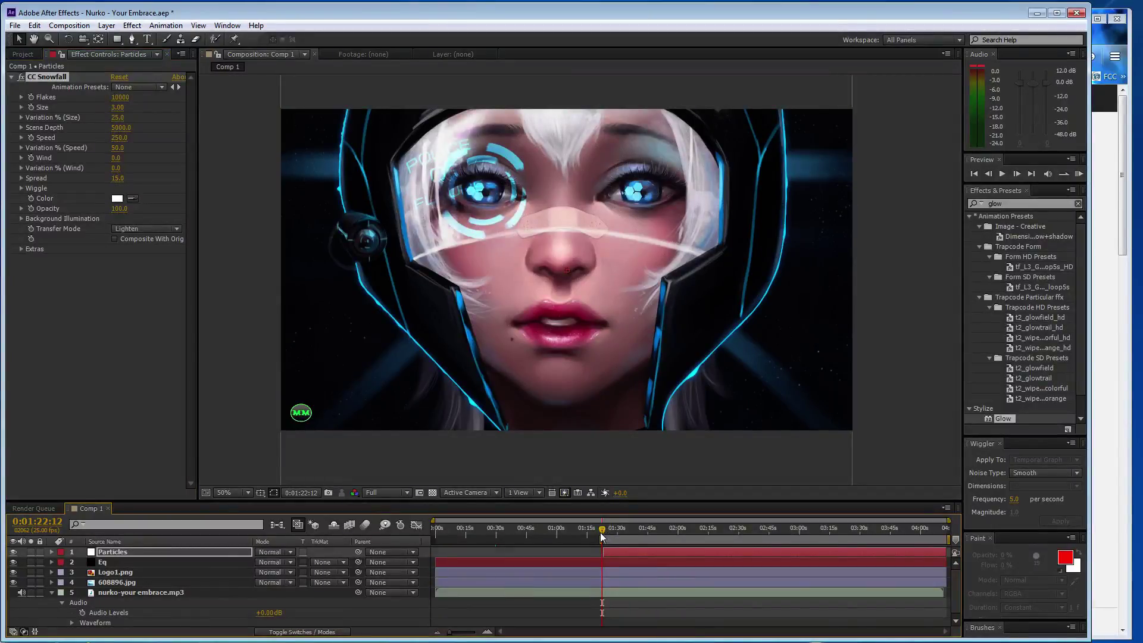
{"action": "left_click", "coordinate": [604, 531]}
Step: Set CC Snowfall to 1000 flakes, Scene Depth 10000, Speed 100, and Wiggle Amount Variation 99
{"action": "left_click", "coordinate": [121, 97]}
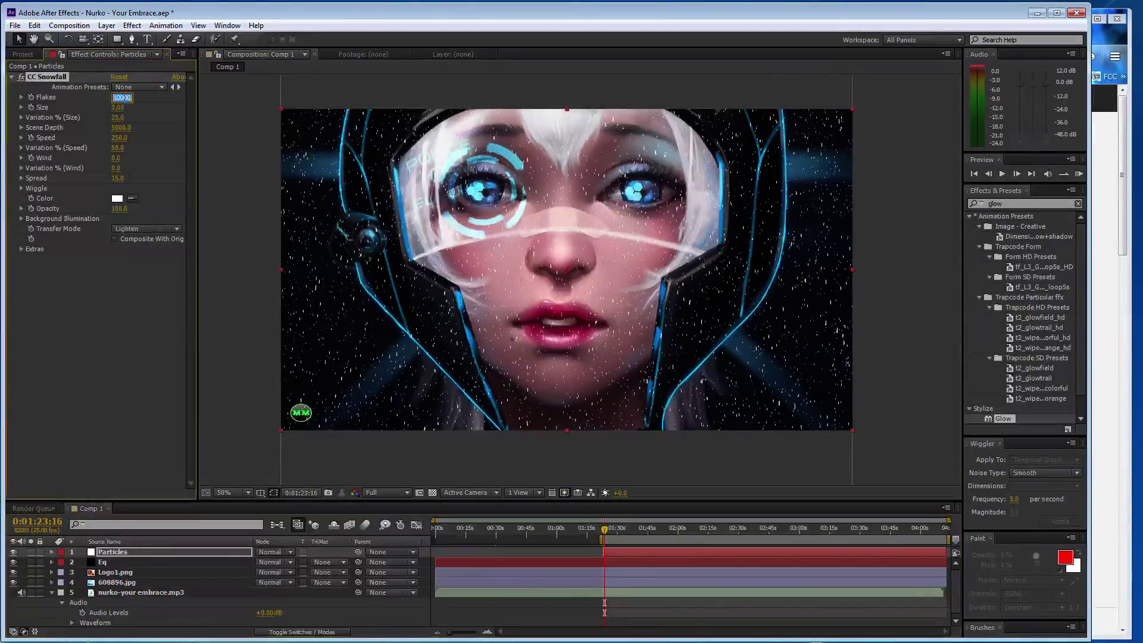
{"action": "type", "text": "1000"}
{"action": "key", "text": "Return"}
{"action": "left_click", "coordinate": [121, 127]}
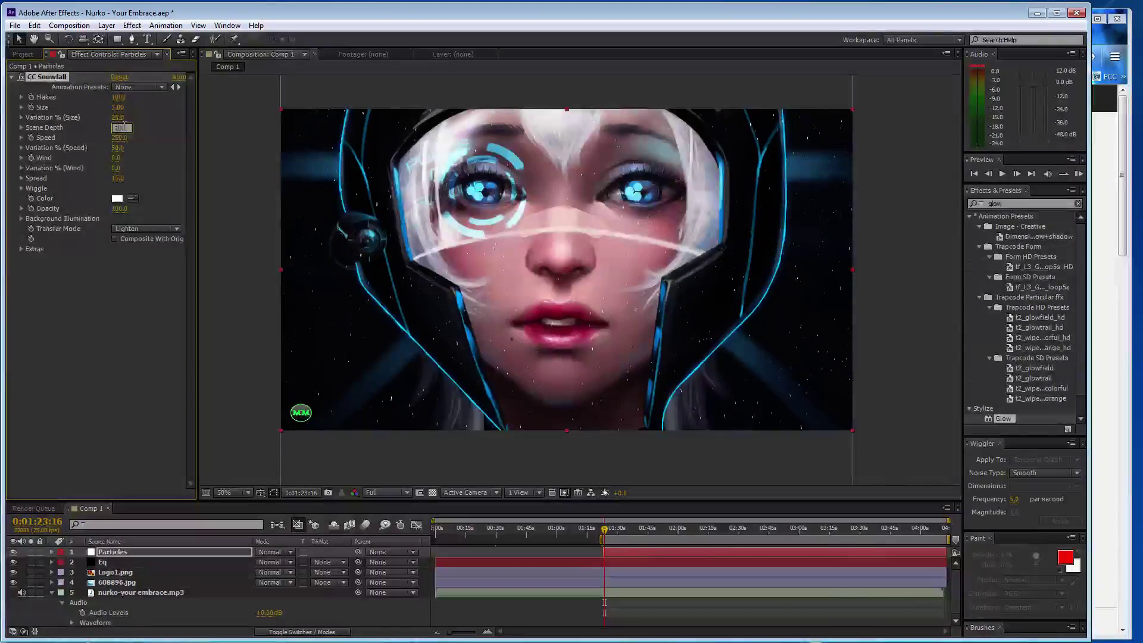
{"action": "type", "text": "10000"}
{"action": "key", "text": "Tab"}
{"action": "type", "text": "100"}
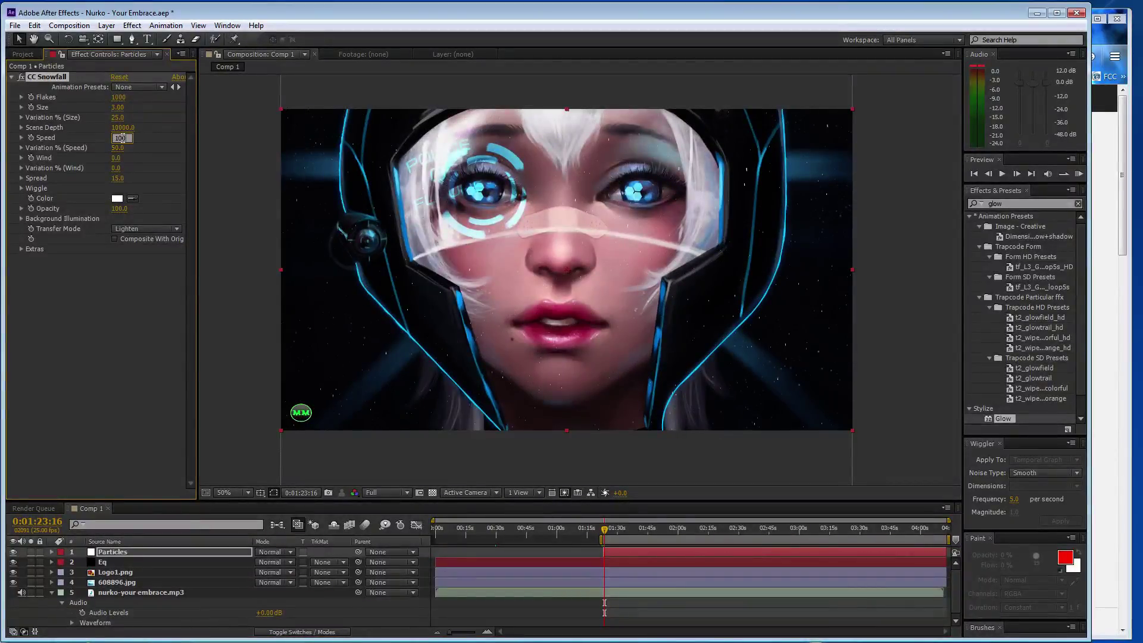
{"action": "key", "text": "Return"}
{"action": "left_click", "coordinate": [22, 188]}
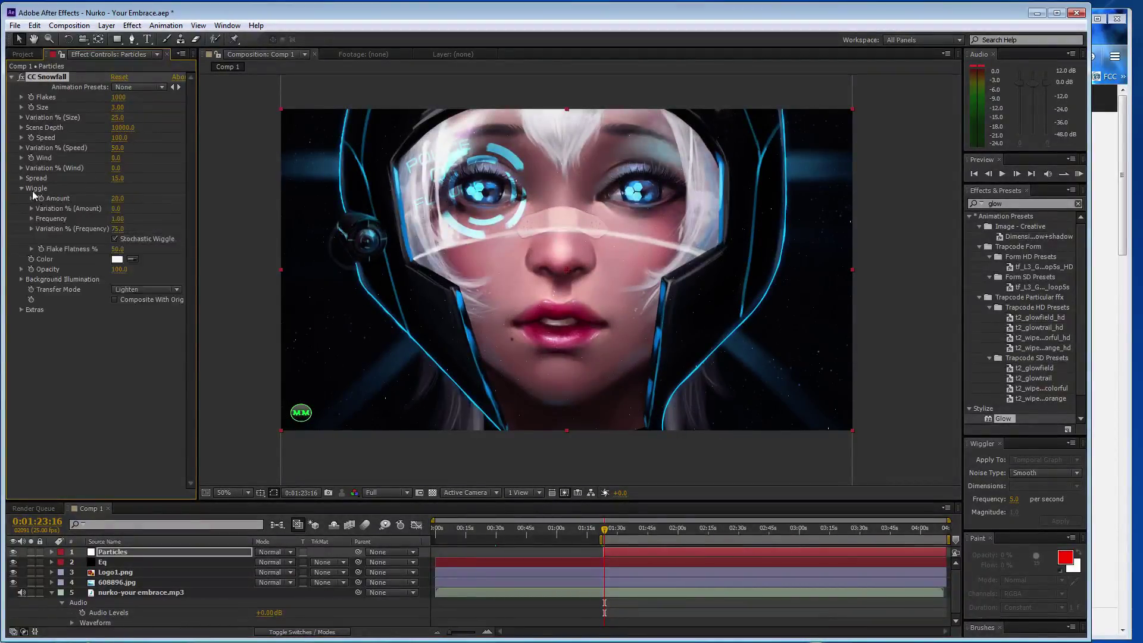
{"action": "left_click_drag", "start_coordinate": [116, 209], "coordinate": [173, 209]}
{"action": "left_click", "coordinate": [102, 349]}
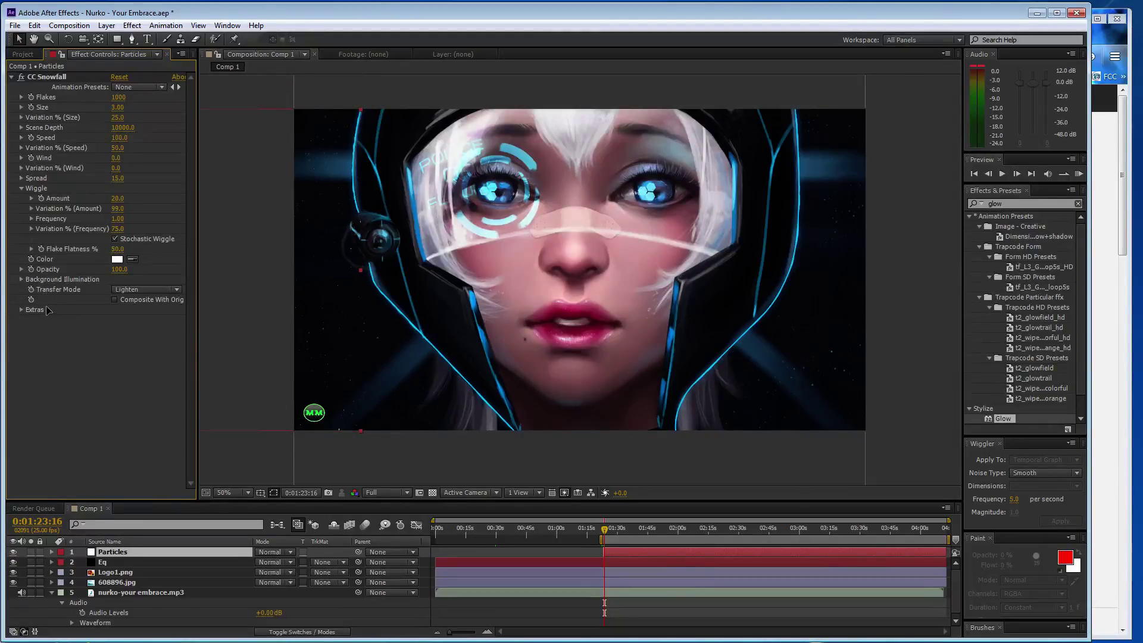
Step: Tilt the Particles layer in 3D, shift it down-right, and preview the snowfall with music
{"action": "key", "text": "comma"}
{"action": "key", "text": "comma"}
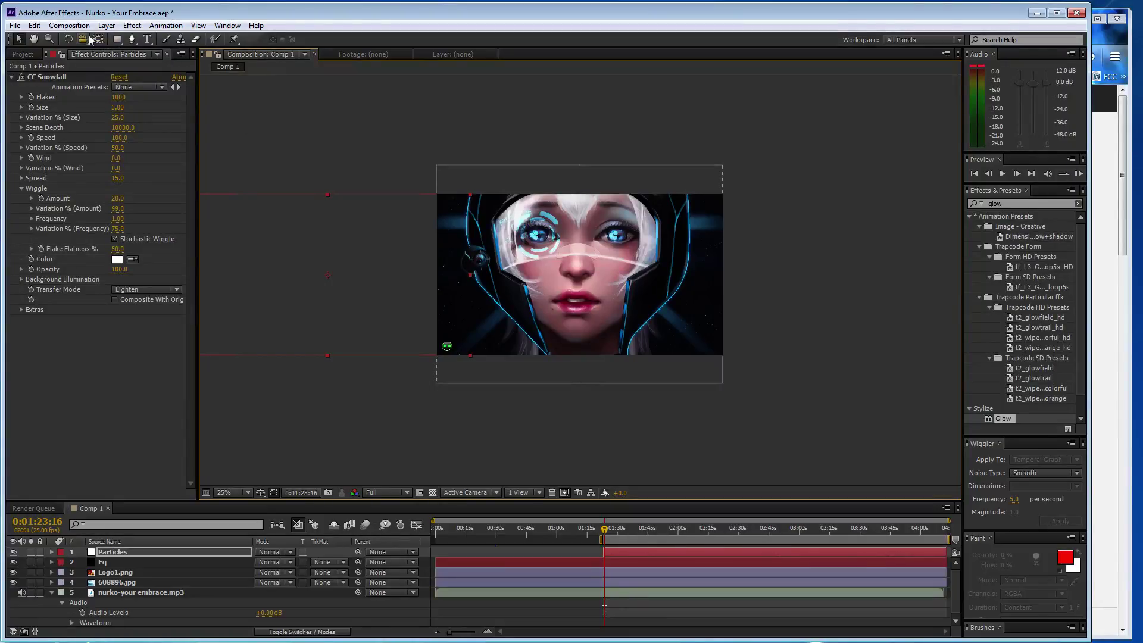
{"action": "left_click", "coordinate": [67, 39]}
{"action": "key", "text": "comma"}
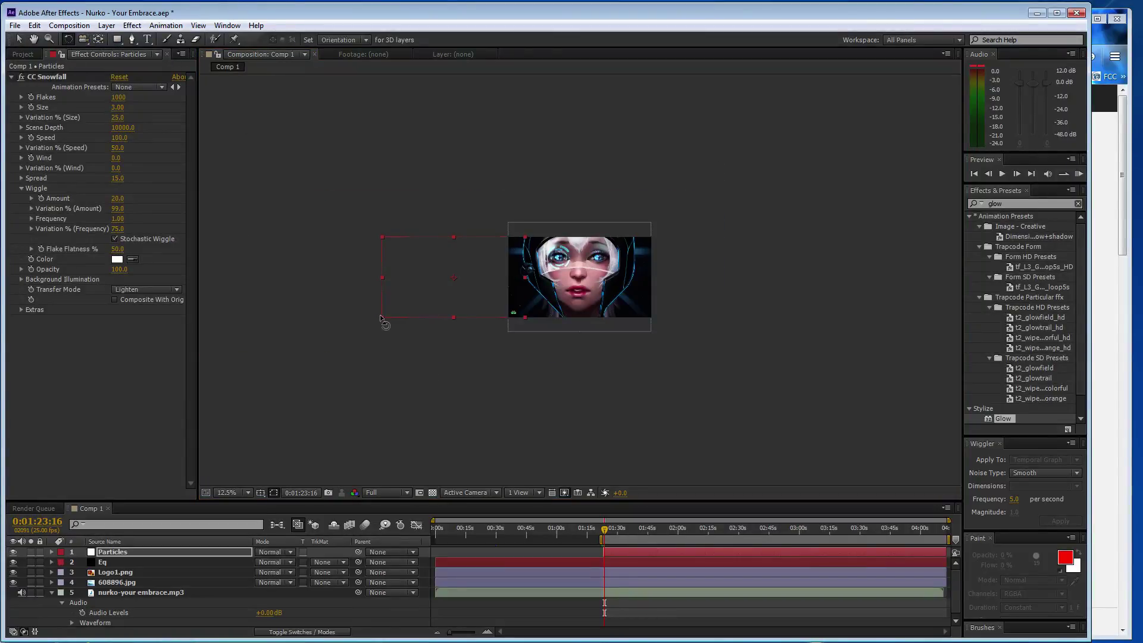
{"action": "left_click_drag", "start_coordinate": [384, 324], "coordinate": [405, 351]}
{"action": "key", "text": "v"}
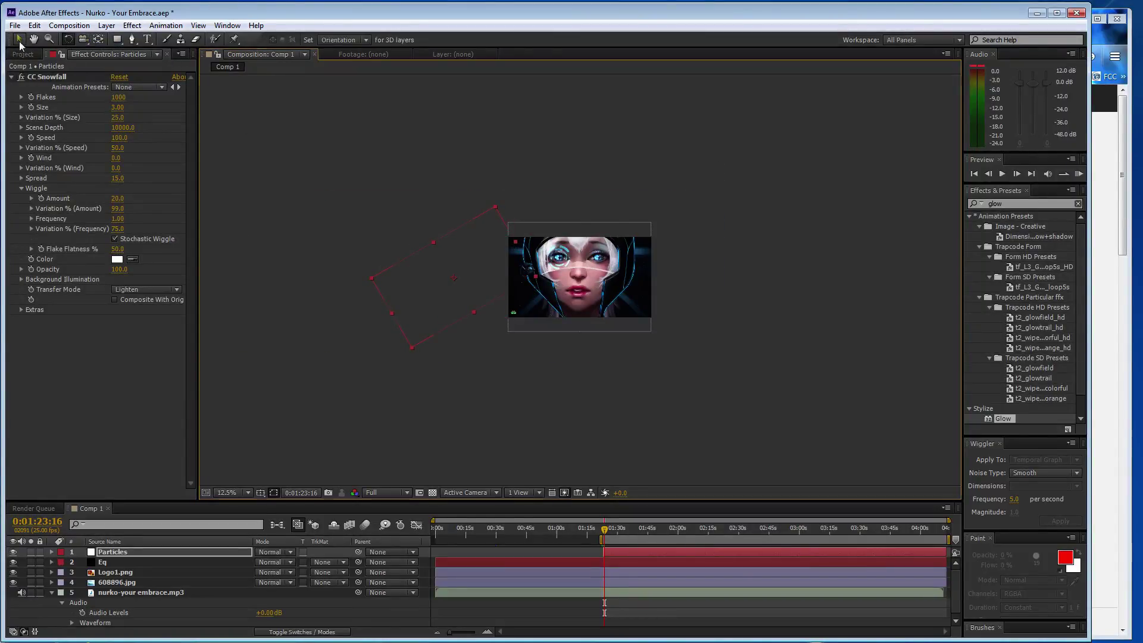
{"action": "left_click_drag", "start_coordinate": [473, 322], "coordinate": [484, 347]}
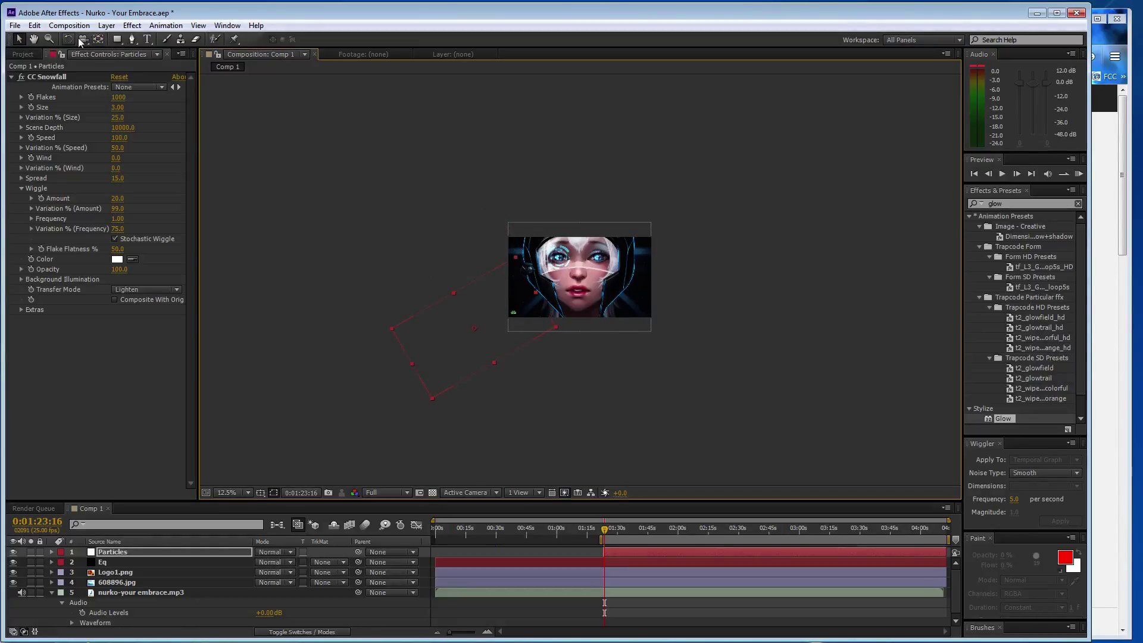
{"action": "key", "text": "w"}
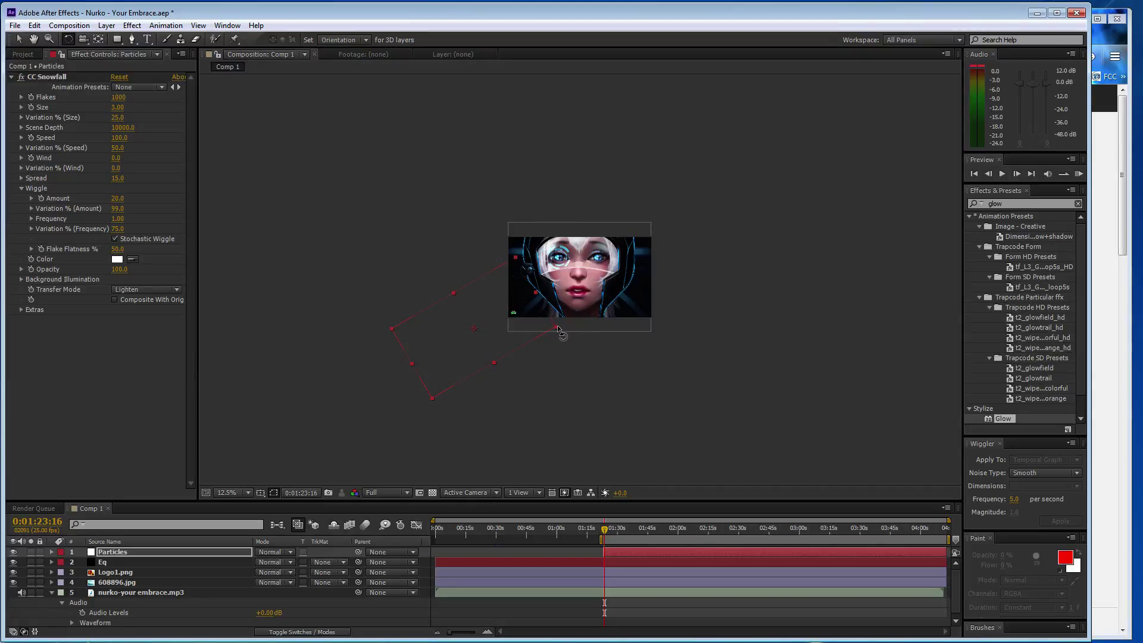
{"action": "left_click_drag", "start_coordinate": [559, 330], "coordinate": [561, 324]}
{"action": "key", "text": "v"}
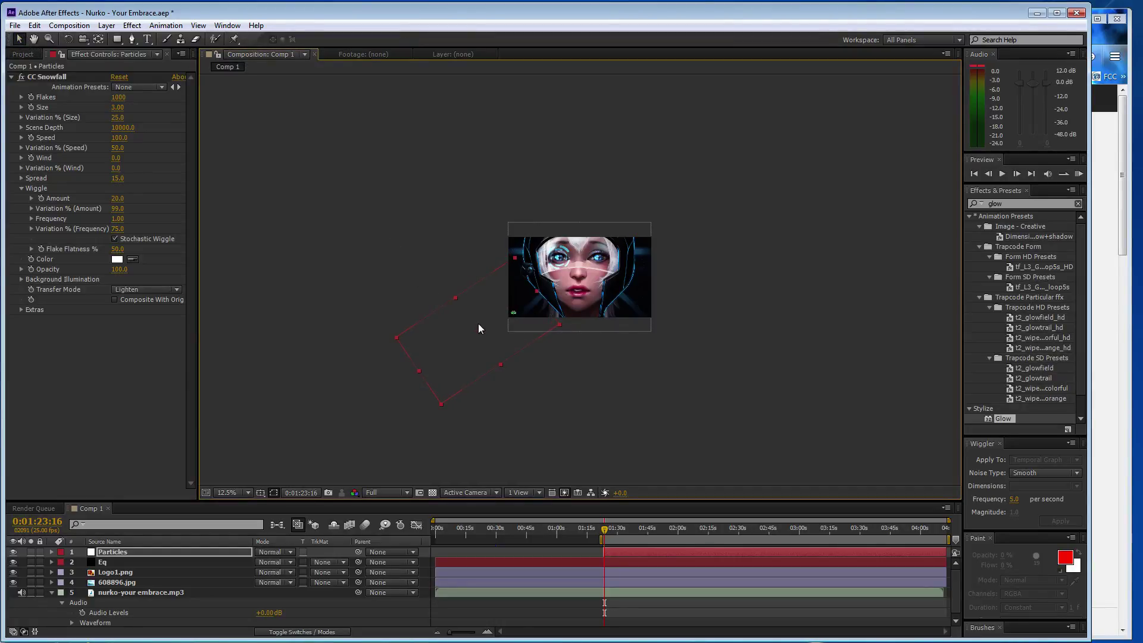
{"action": "key", "text": "period"}
{"action": "key", "text": "period"}
{"action": "key", "text": "period"}
Step: Re-tilt the Particles layer to a new 3D orientation and preview it
{"action": "key", "text": "period"}
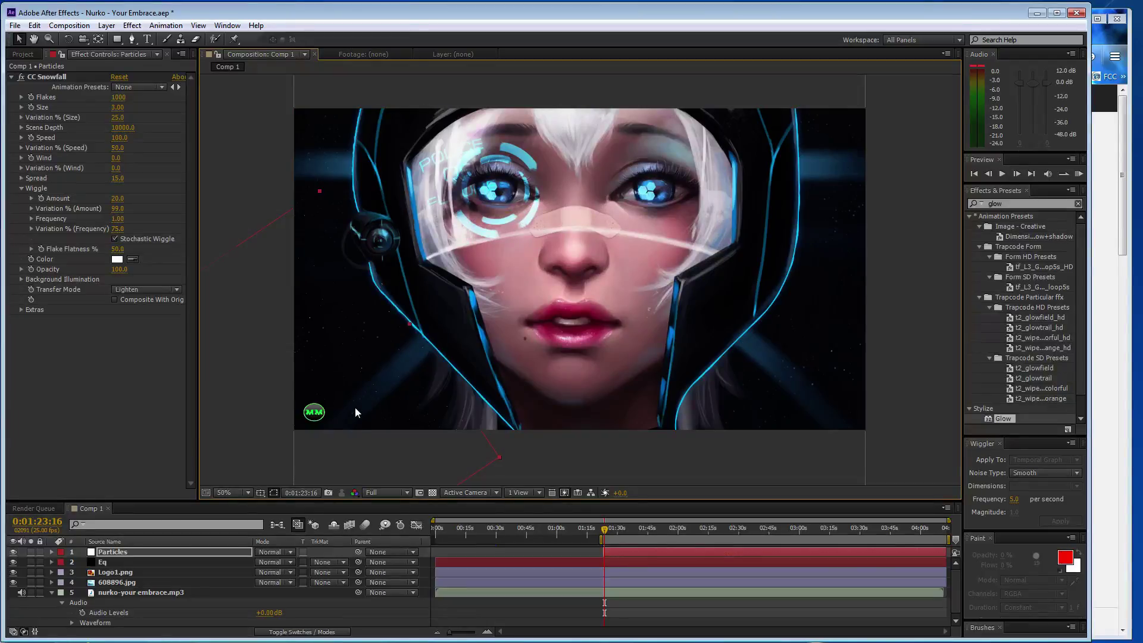
{"action": "key", "text": "KP_0"}
{"action": "left_click", "coordinate": [152, 378]}
{"action": "key", "text": "comma"}
{"action": "key", "text": "comma"}
{"action": "key", "text": "period"}
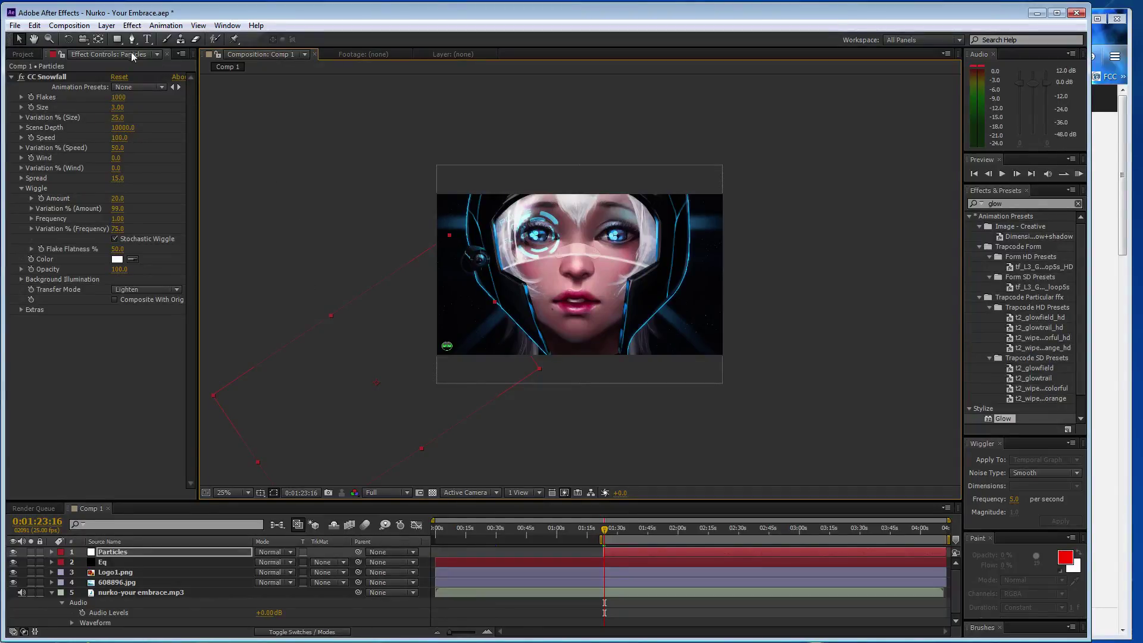
{"action": "left_click", "coordinate": [70, 39]}
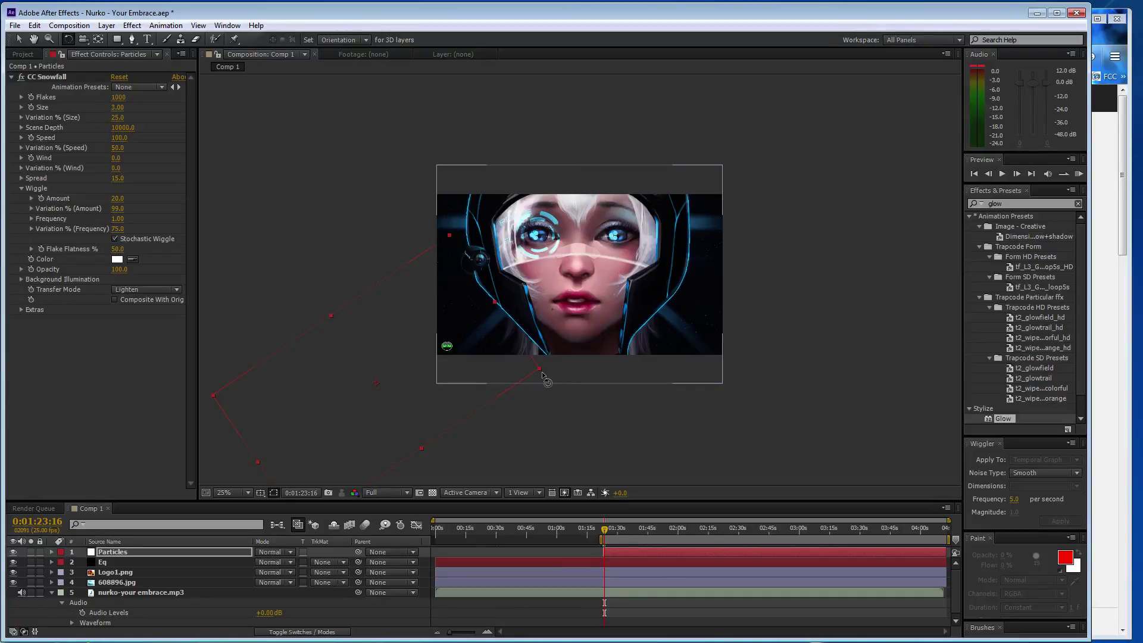
{"action": "mouse_move", "coordinate": [541, 372]}
{"action": "left_mouse_down"}
{"action": "mouse_move", "coordinate": [227, 260]}
{"action": "mouse_move", "coordinate": [195, 386]}
{"action": "left_mouse_up"}
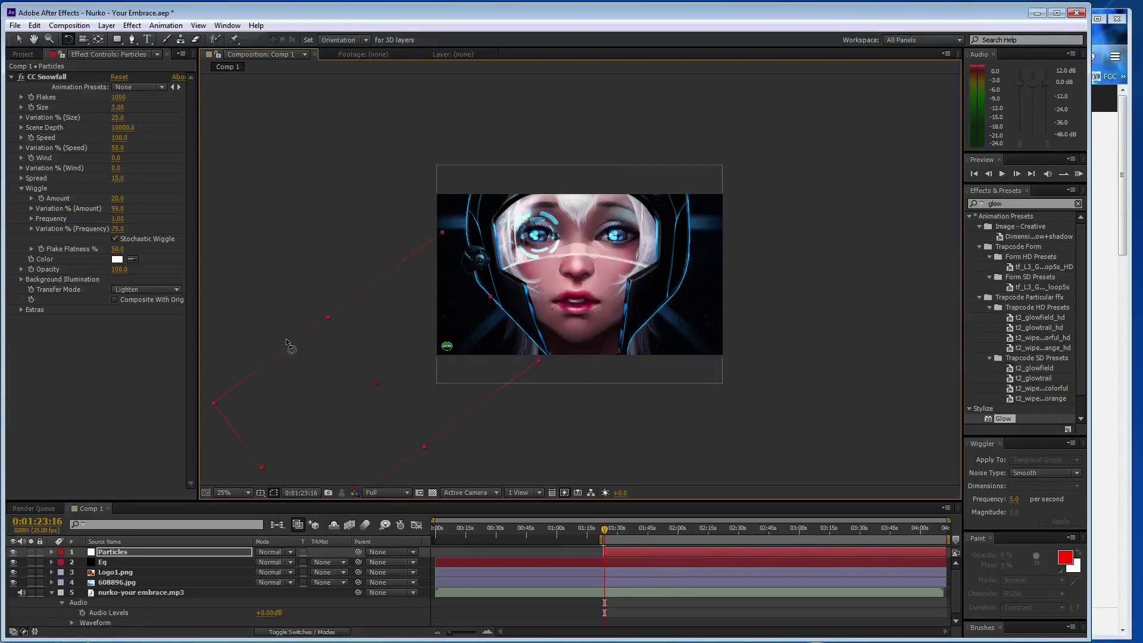
{"action": "key", "text": "period"}
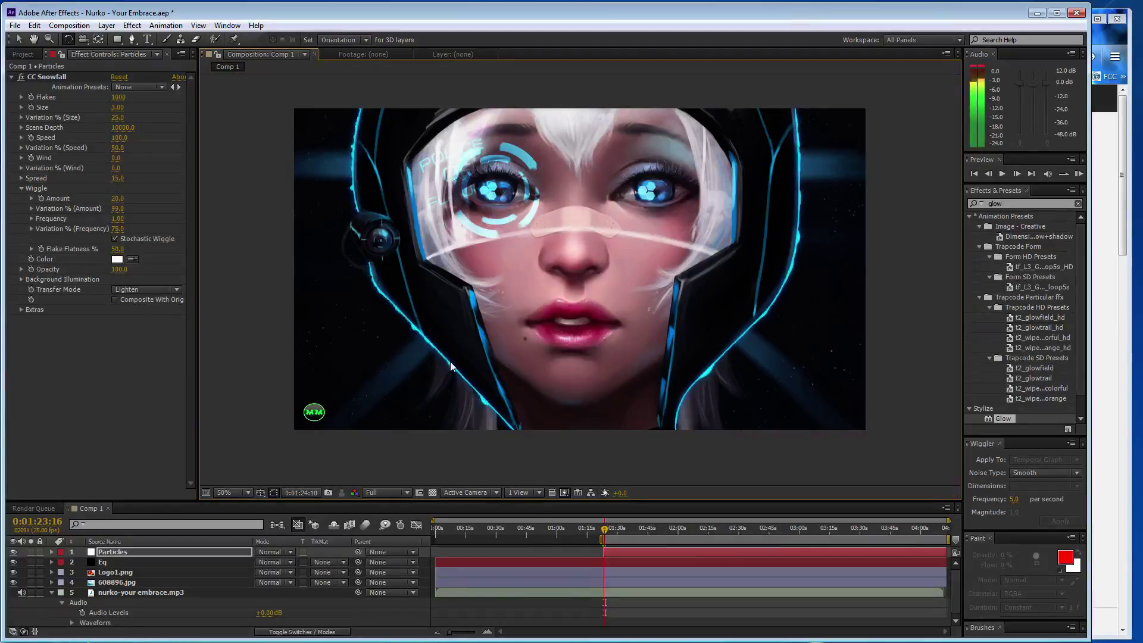
{"action": "key", "text": "space"}
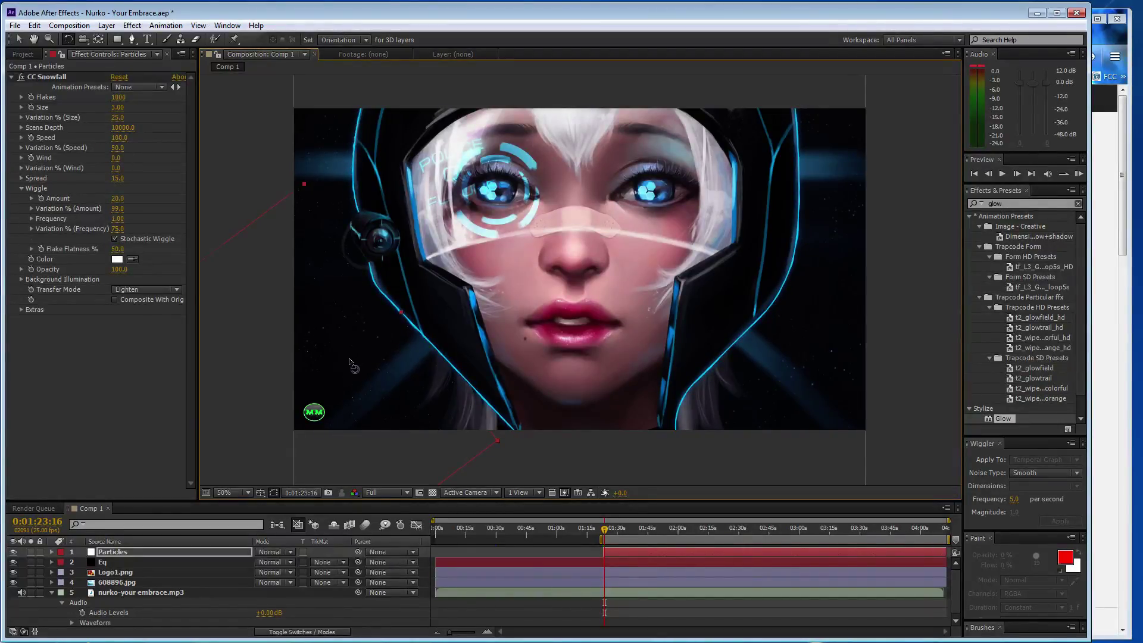
Step: Rotate the Particles layer to another 3D angle and preview the snowfall
{"action": "key", "text": "comma"}
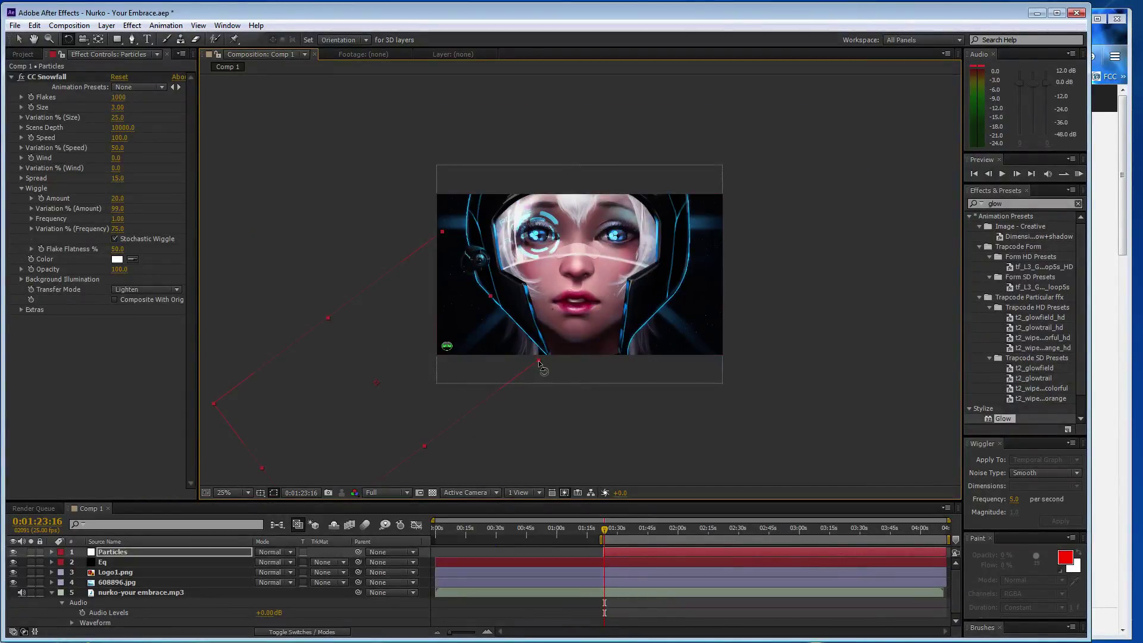
{"action": "left_click_drag", "start_coordinate": [539, 361], "coordinate": [269, 480]}
{"action": "key", "text": "period"}
{"action": "key", "text": "period"}
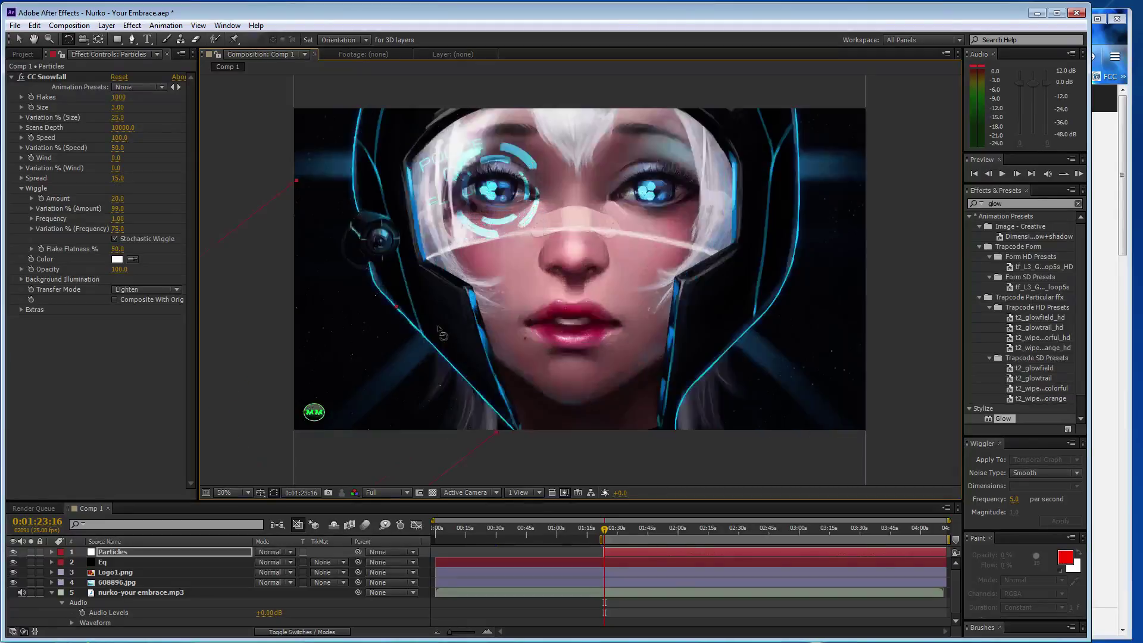
{"action": "key", "text": "space"}
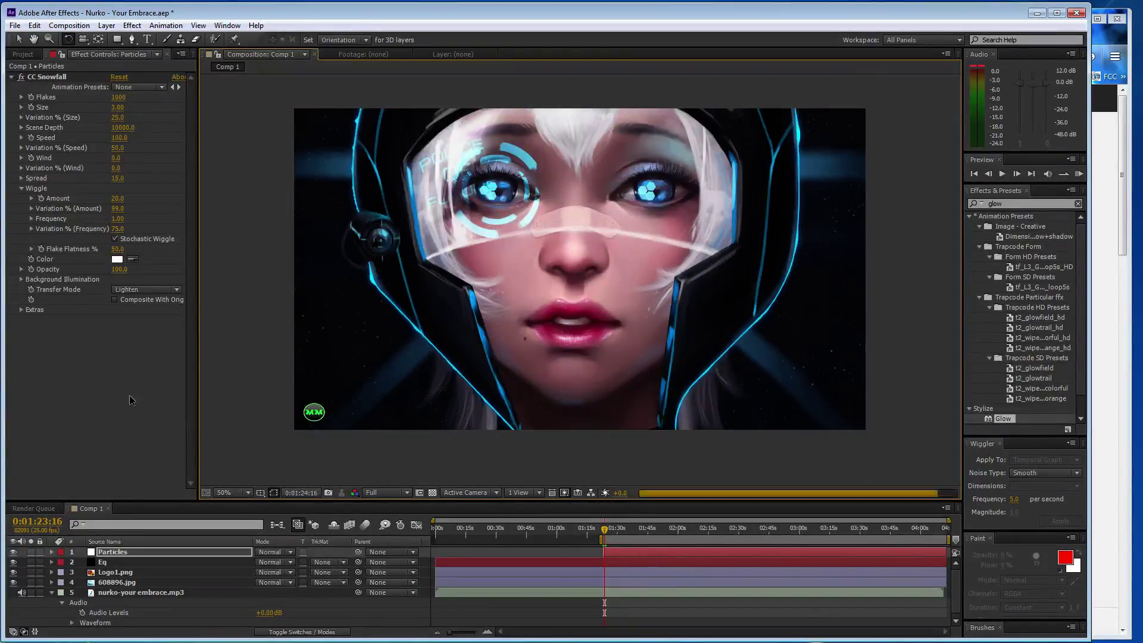
{"action": "key", "text": "space"}
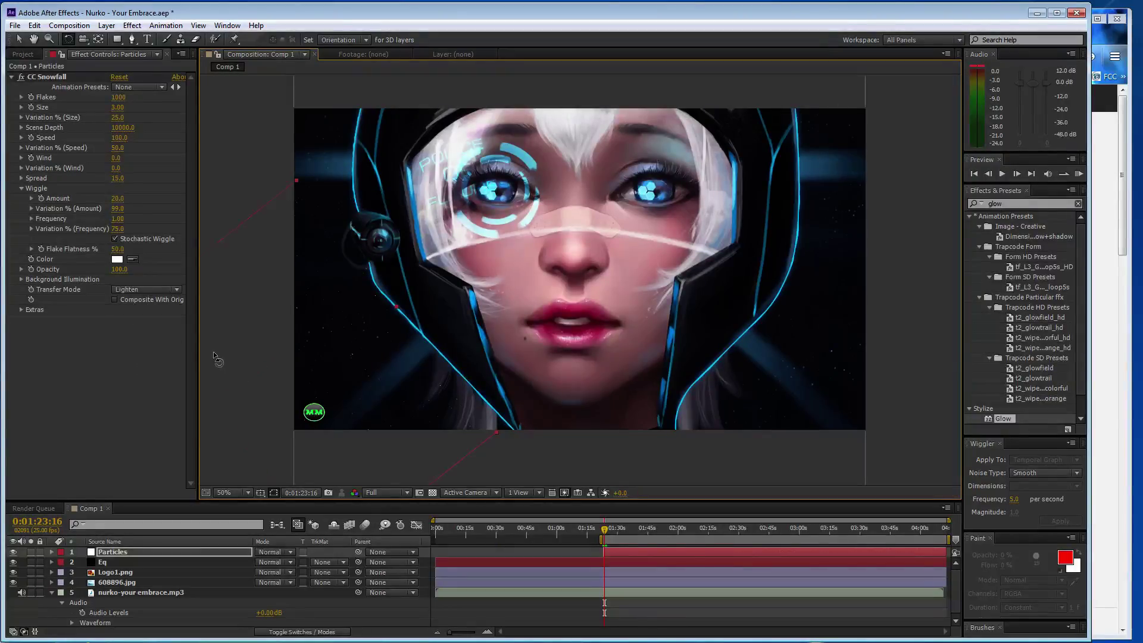
{"action": "key", "text": "comma"}
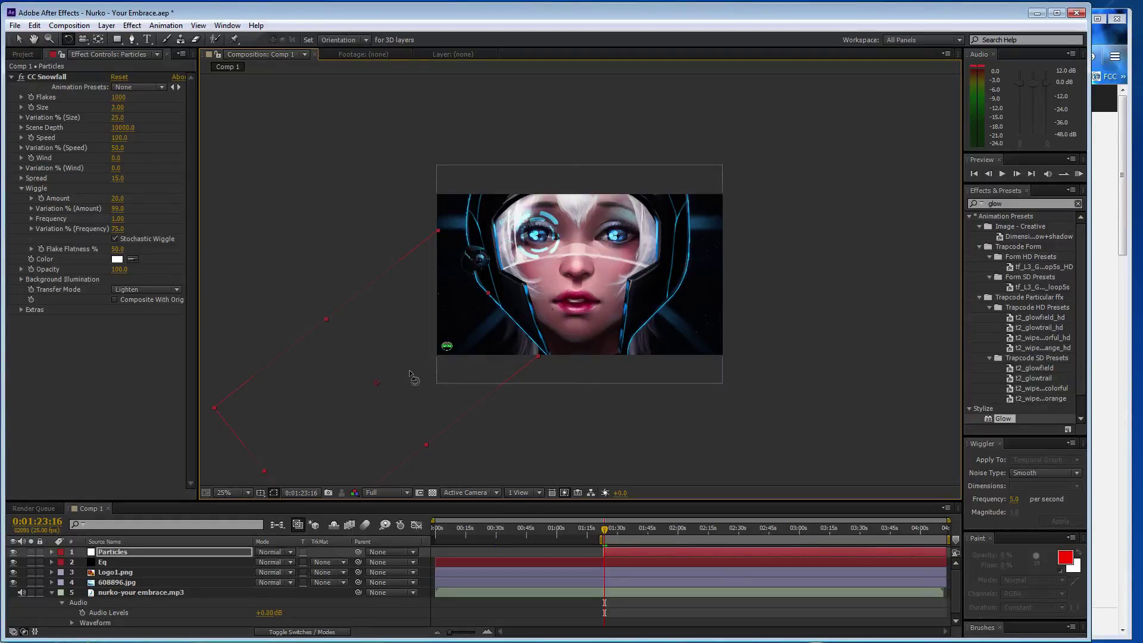
{"action": "key", "text": "space"}
{"action": "key", "text": "period"}
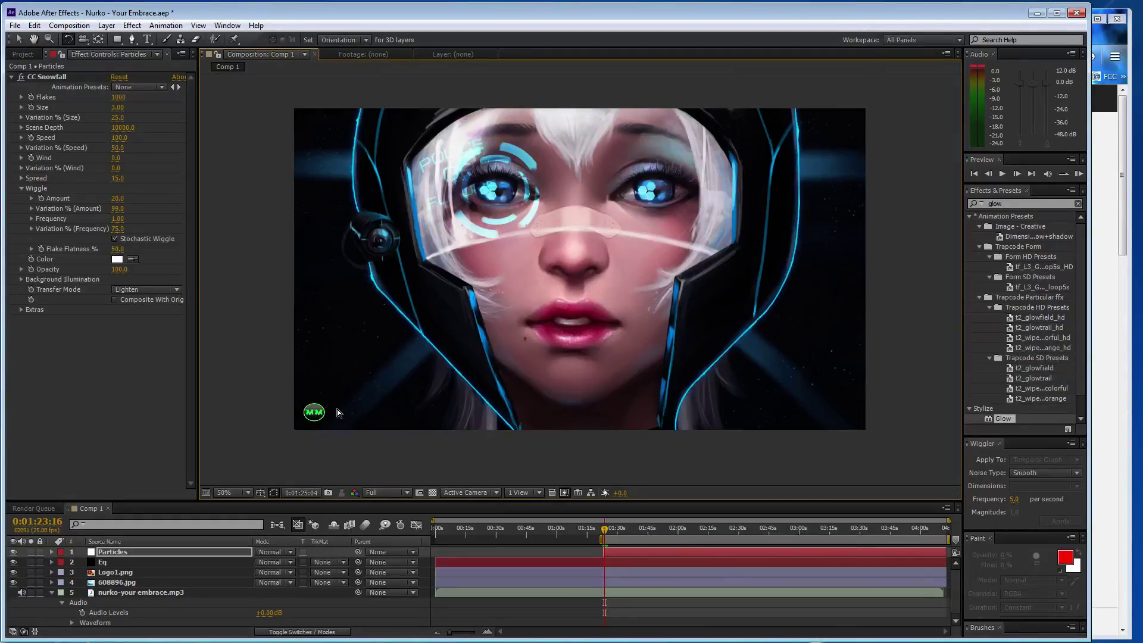
Step: Hide the Eq layer, rotate Particles further, and preview the reoriented snowfall
{"action": "left_click", "coordinate": [13, 561]}
{"action": "key", "text": "space"}
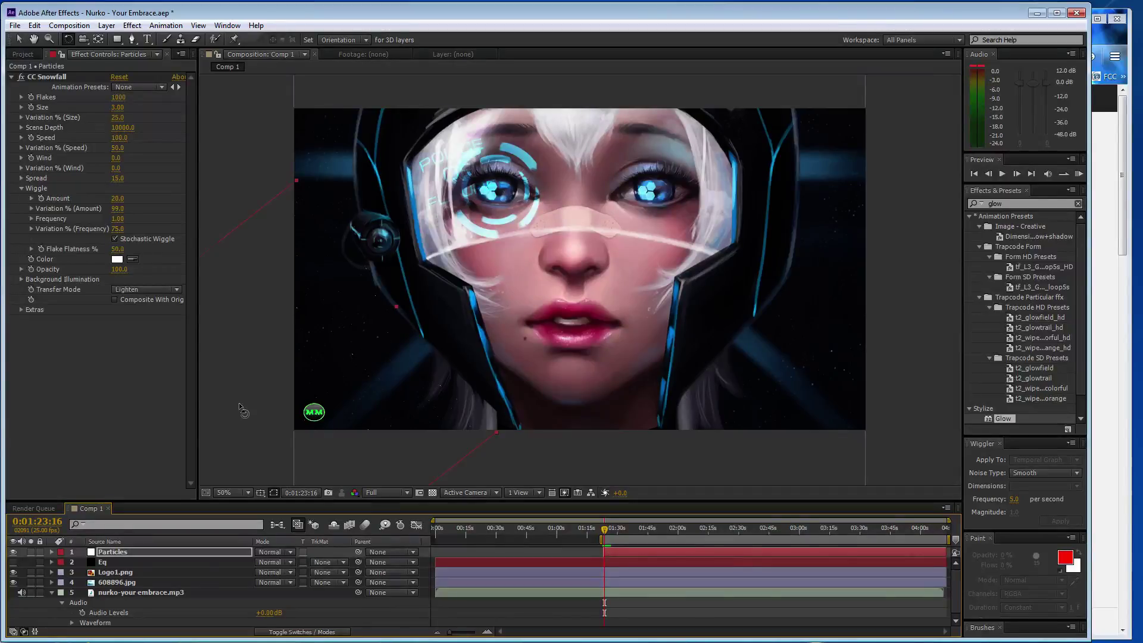
{"action": "key", "text": "comma"}
{"action": "left_click_drag", "start_coordinate": [428, 361], "coordinate": [538, 357]}
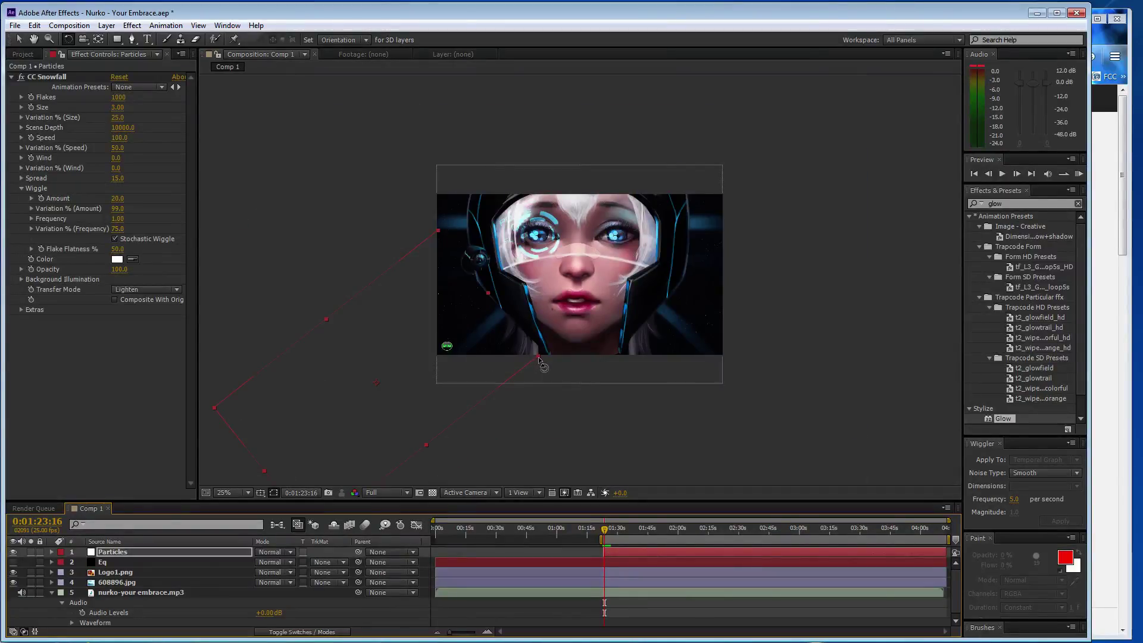
{"action": "left_click_drag", "start_coordinate": [507, 538], "coordinate": [443, 591]}
{"action": "left_click", "coordinate": [18, 39]}
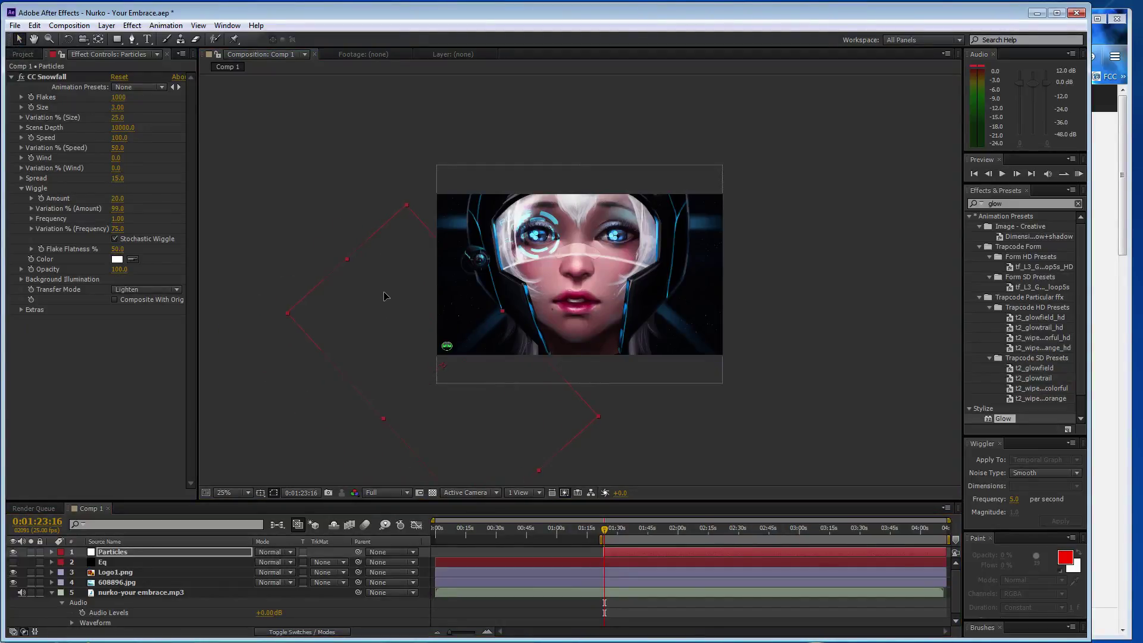
{"action": "key", "text": "period"}
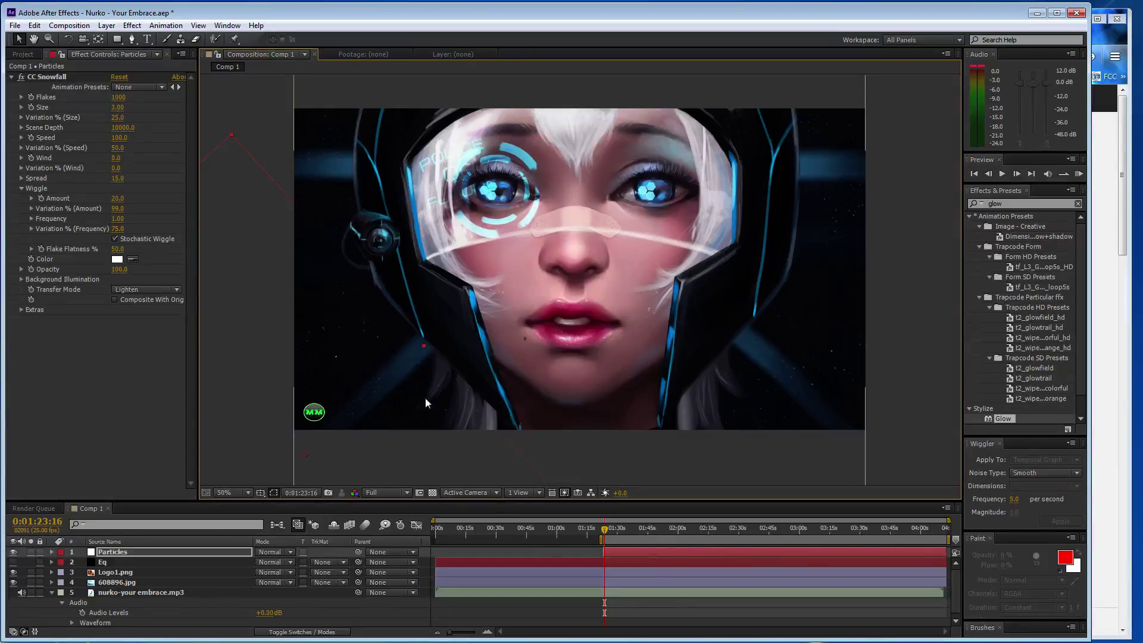
{"action": "key", "text": "space"}
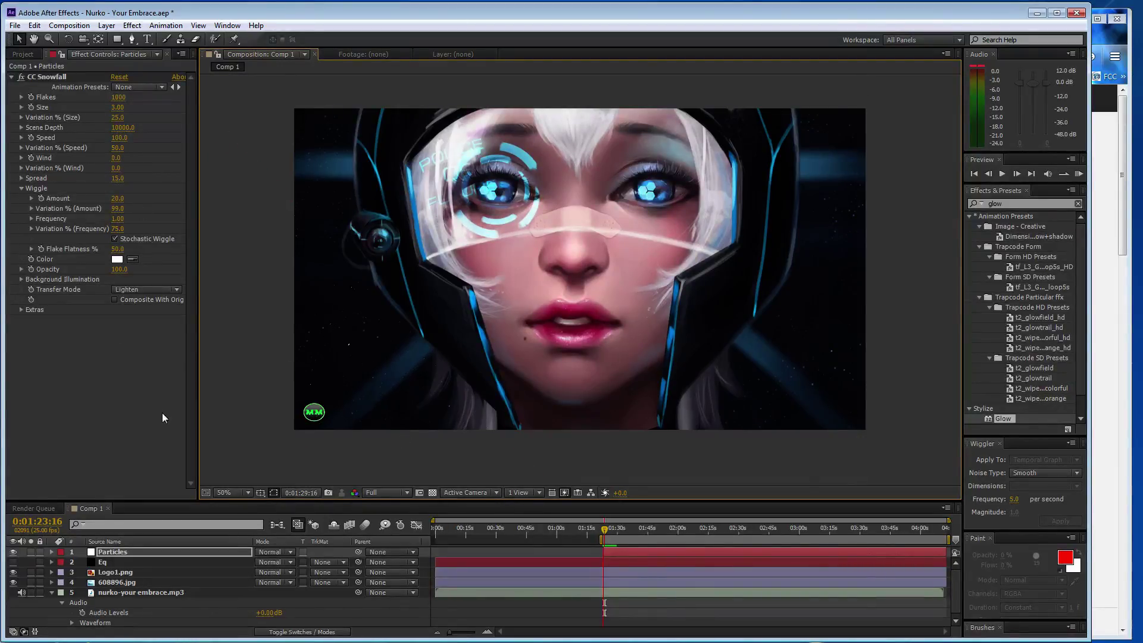
Step: Slow the CC Snowfall Speed to 80
{"action": "left_click", "coordinate": [118, 138]}
{"action": "type", "text": "80"}
{"action": "key", "text": "Return"}
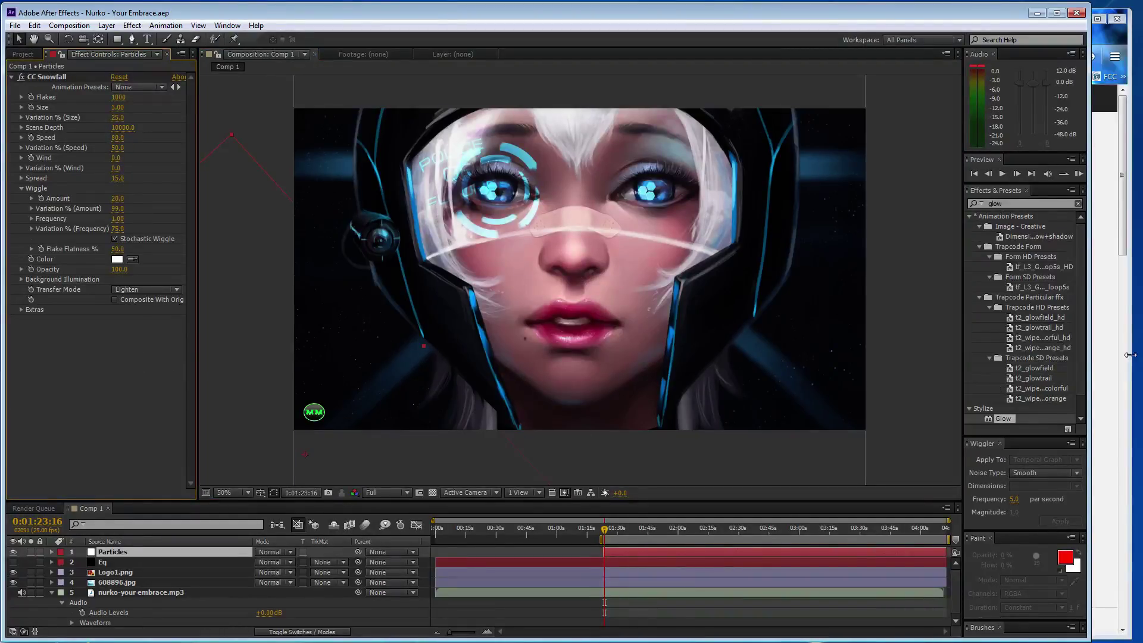
{"action": "key", "text": "alt+Tab"}
{"action": "left_click", "coordinate": [56, 409]}
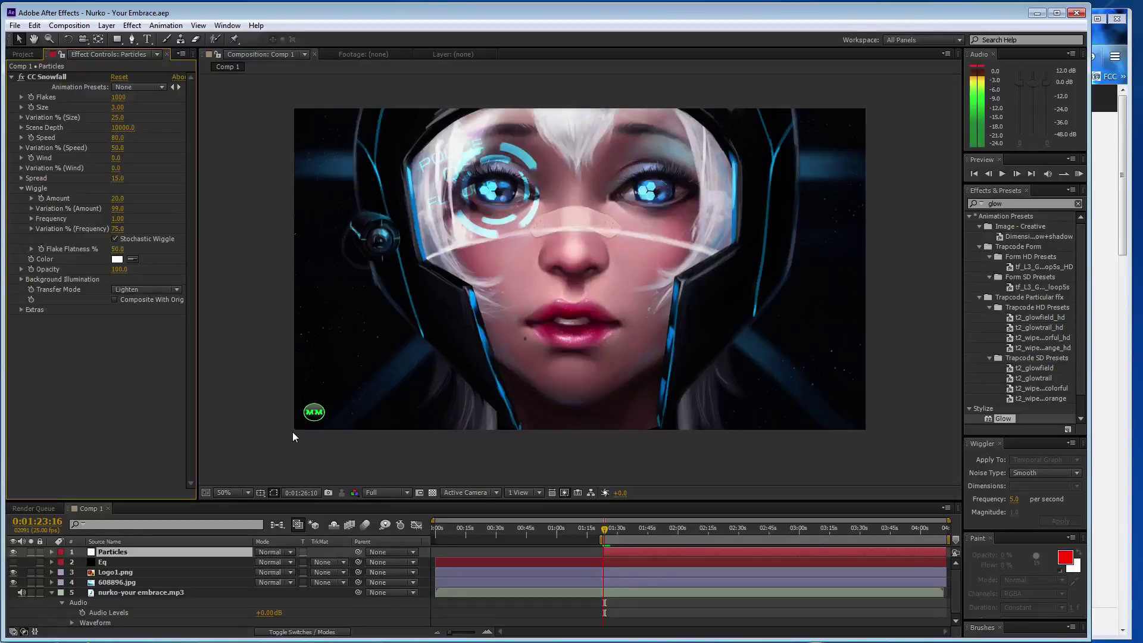
Step: Start the work area at 1:20 on a two-minute timeline view and save the project
{"action": "left_click", "coordinate": [598, 539]}
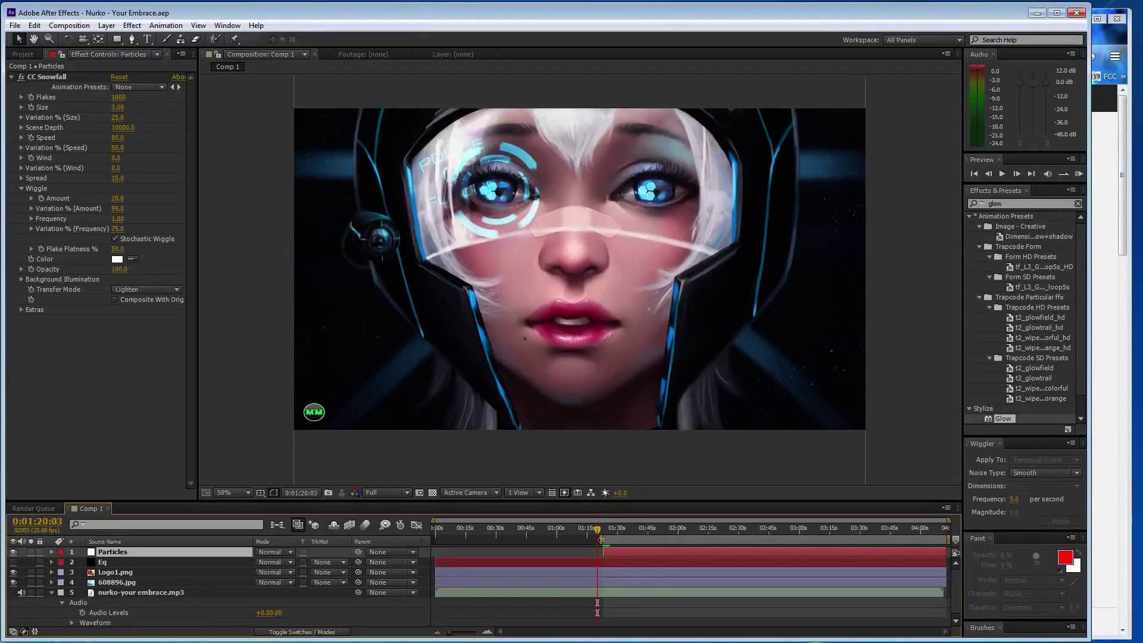
{"action": "left_click_drag", "start_coordinate": [598, 539], "coordinate": [593, 539]}
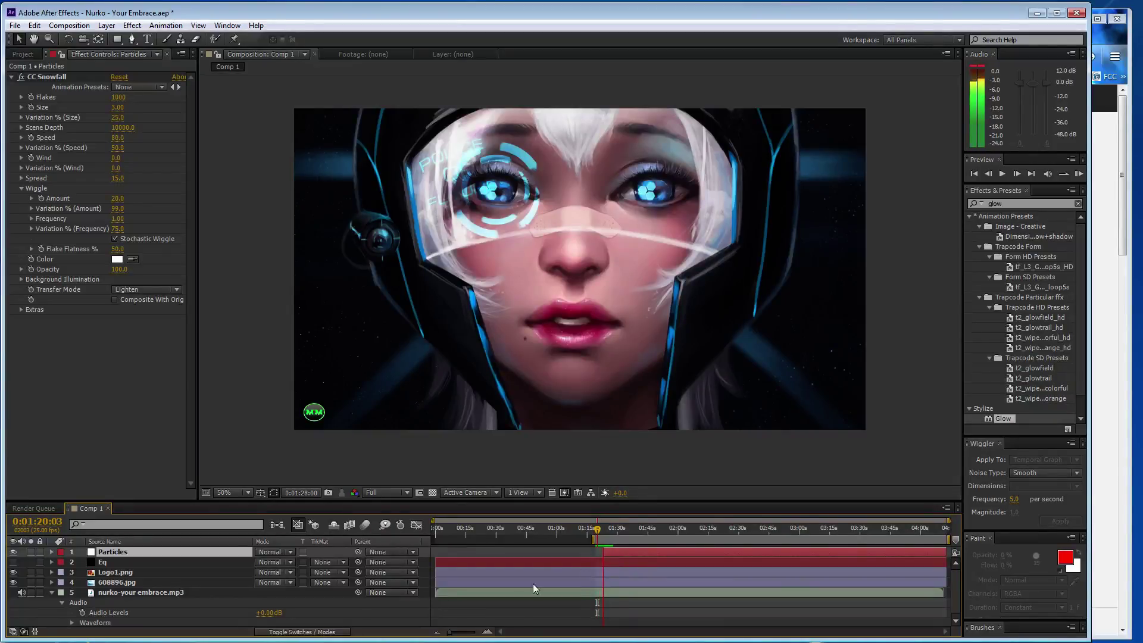
{"action": "left_click", "coordinate": [487, 632]}
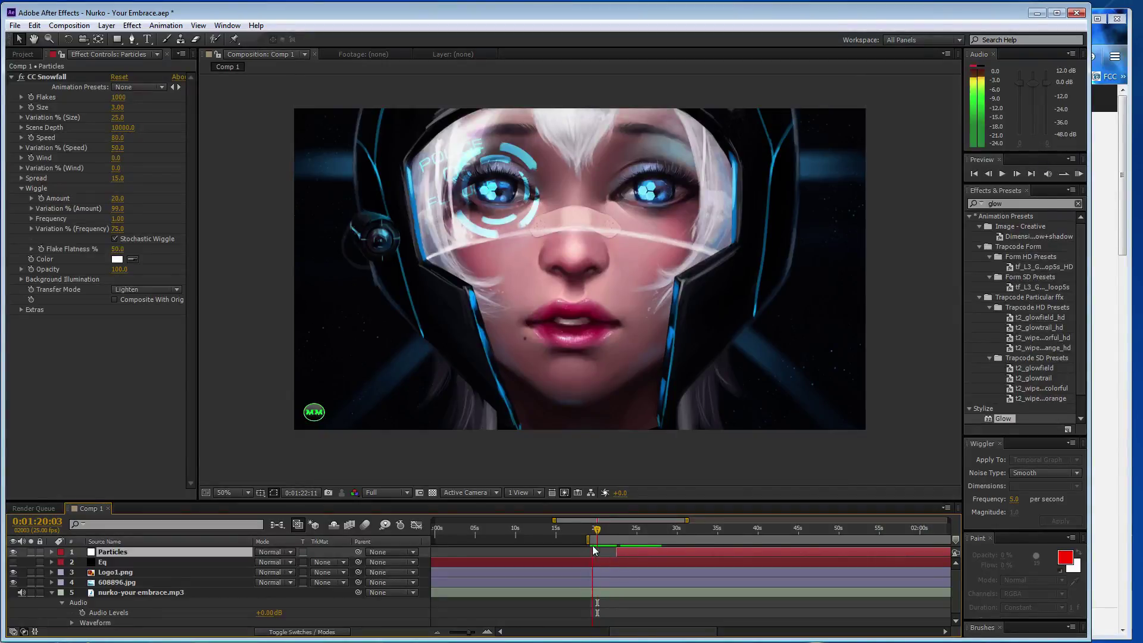
{"action": "left_click_drag", "start_coordinate": [591, 546], "coordinate": [599, 541]}
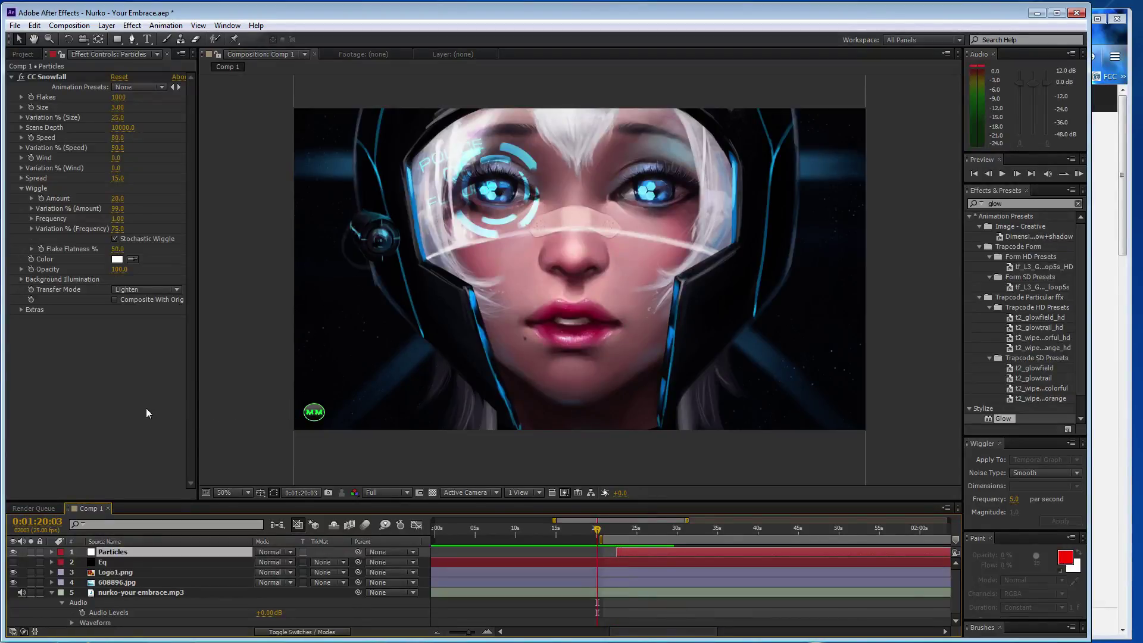
{"action": "key", "text": "ctrl+s"}
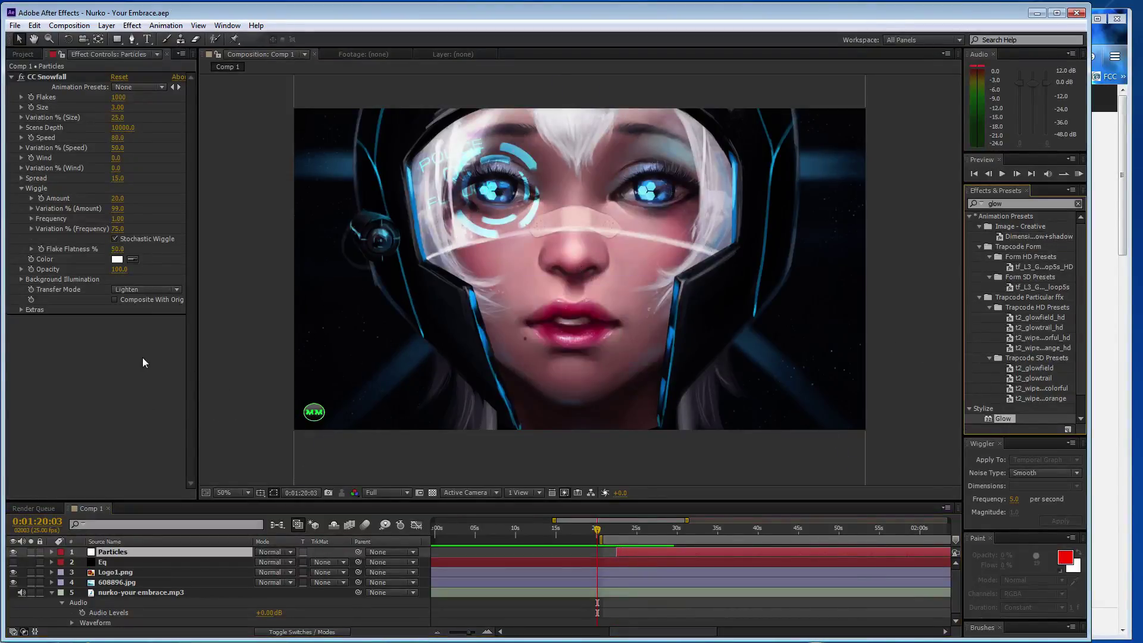
Step: Apply Glow to the Particles layer and preview it from 1:25
{"action": "left_click_drag", "start_coordinate": [1003, 419], "coordinate": [143, 357]}
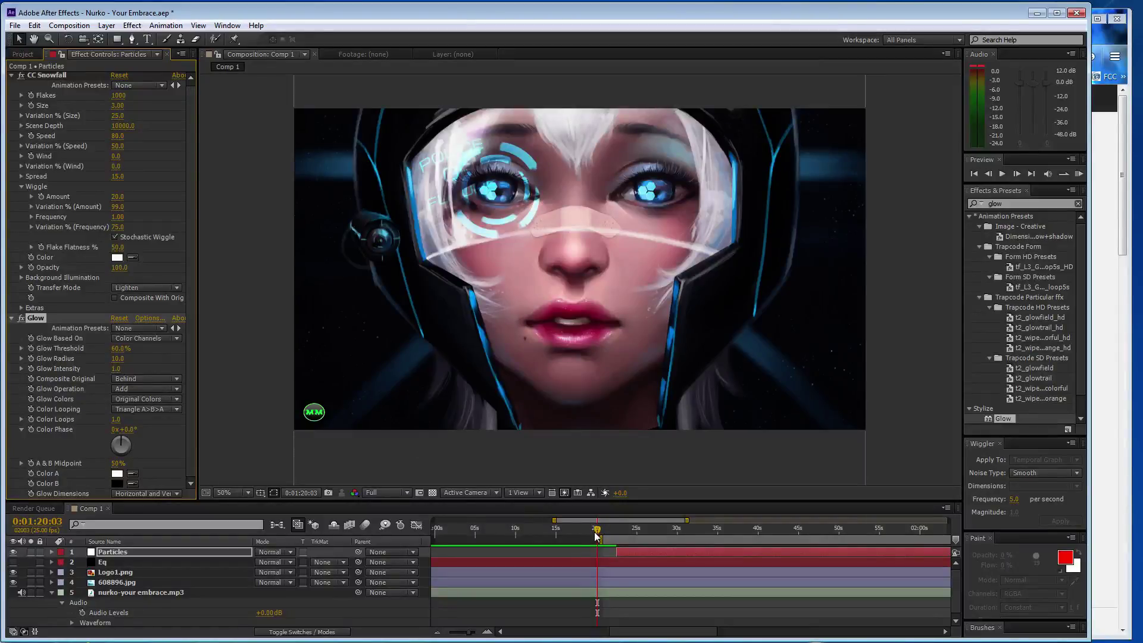
{"action": "left_click_drag", "start_coordinate": [596, 535], "coordinate": [637, 530]}
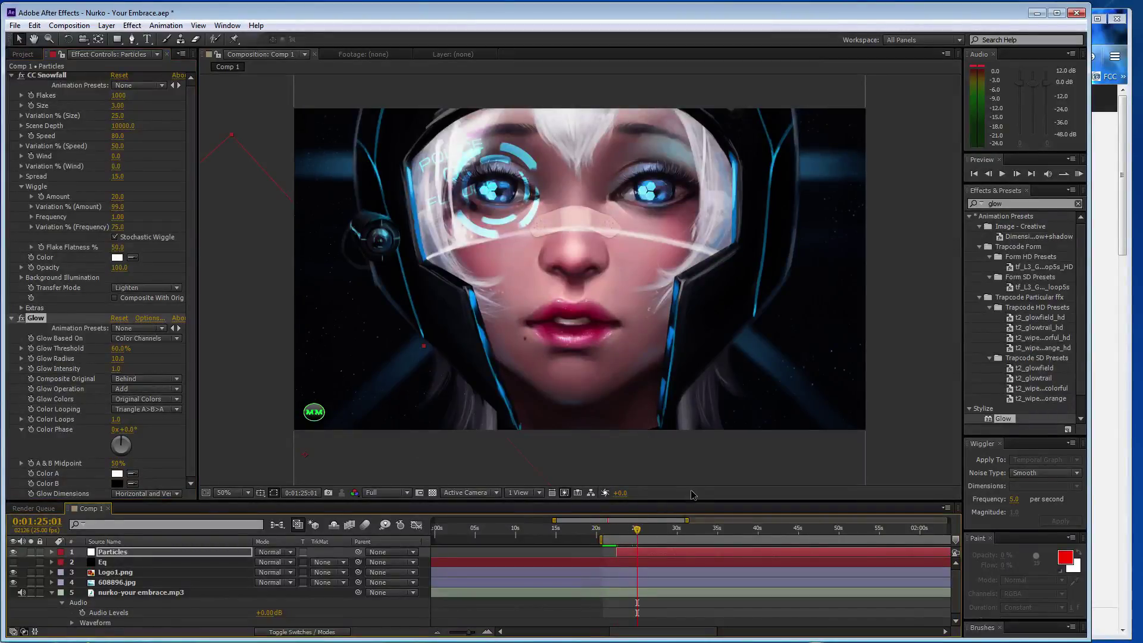
{"action": "key", "text": "space"}
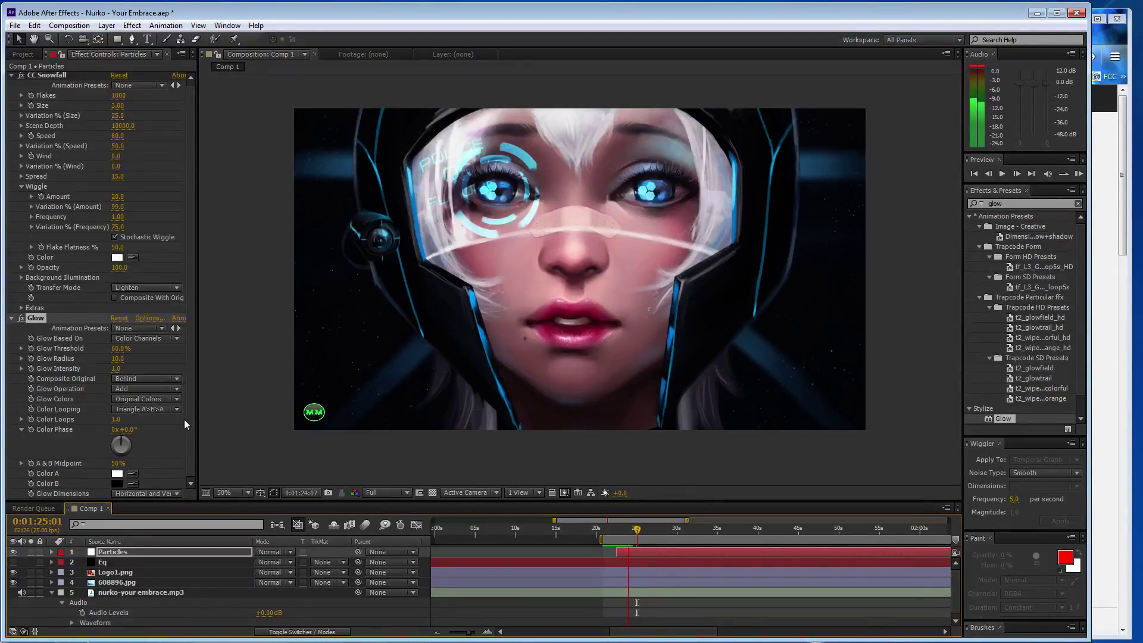
{"action": "key", "text": "space"}
Step: Reduce the snowfall to 500 flakes, start keyframing Speed, and expand the mp3 Waveform
{"action": "left_click", "coordinate": [119, 96]}
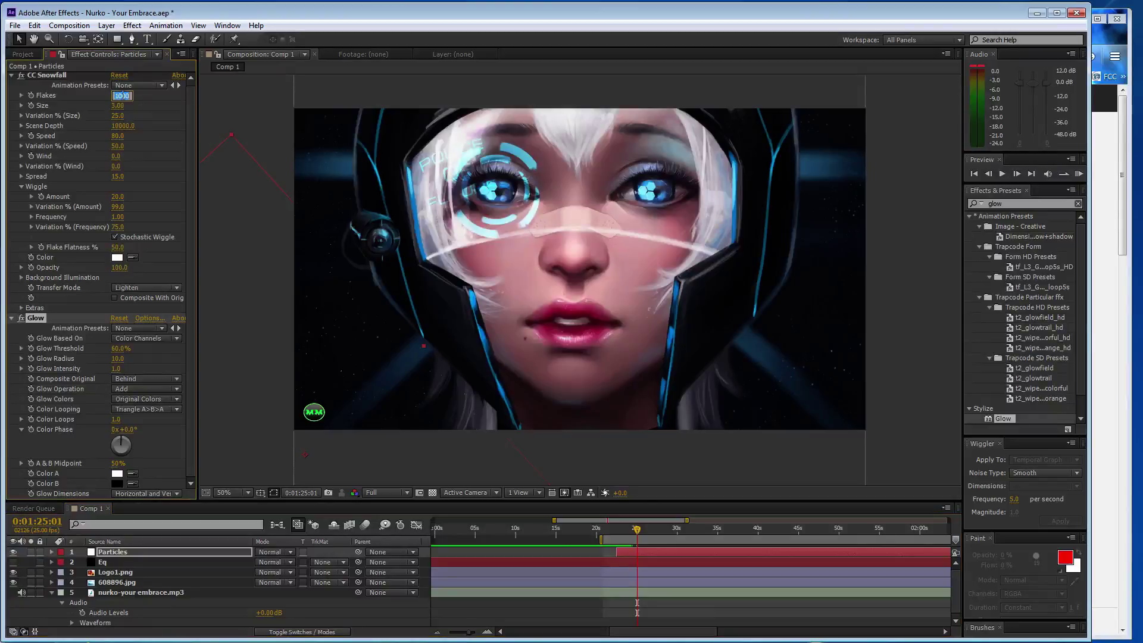
{"action": "type", "text": "500"}
{"action": "left_click", "coordinate": [232, 116]}
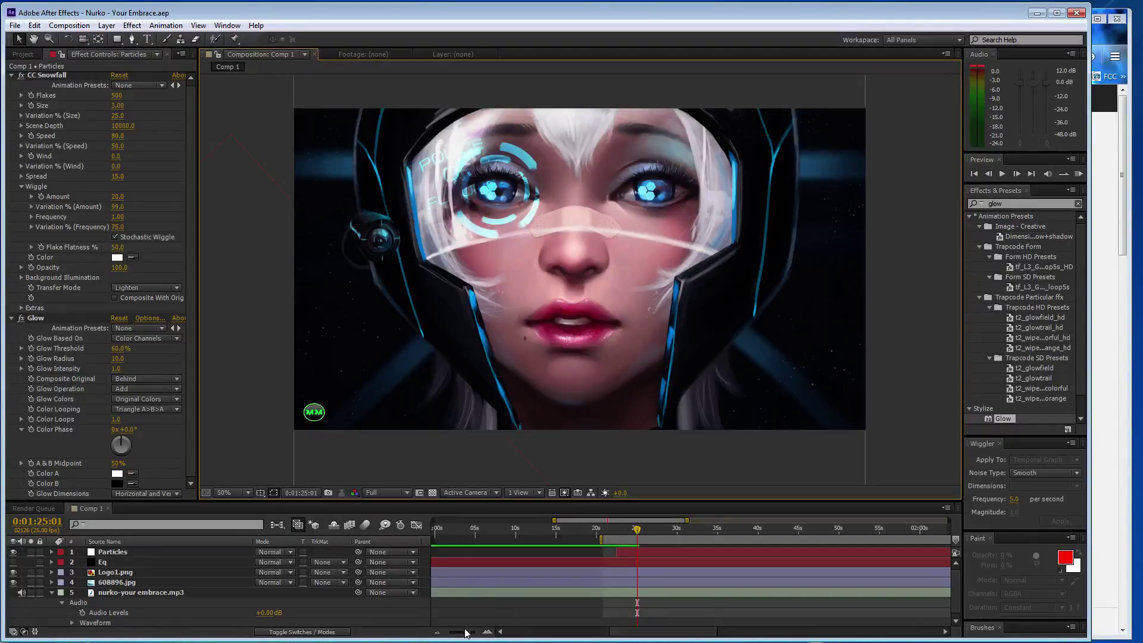
{"action": "left_click_drag", "start_coordinate": [470, 632], "coordinate": [458, 632]}
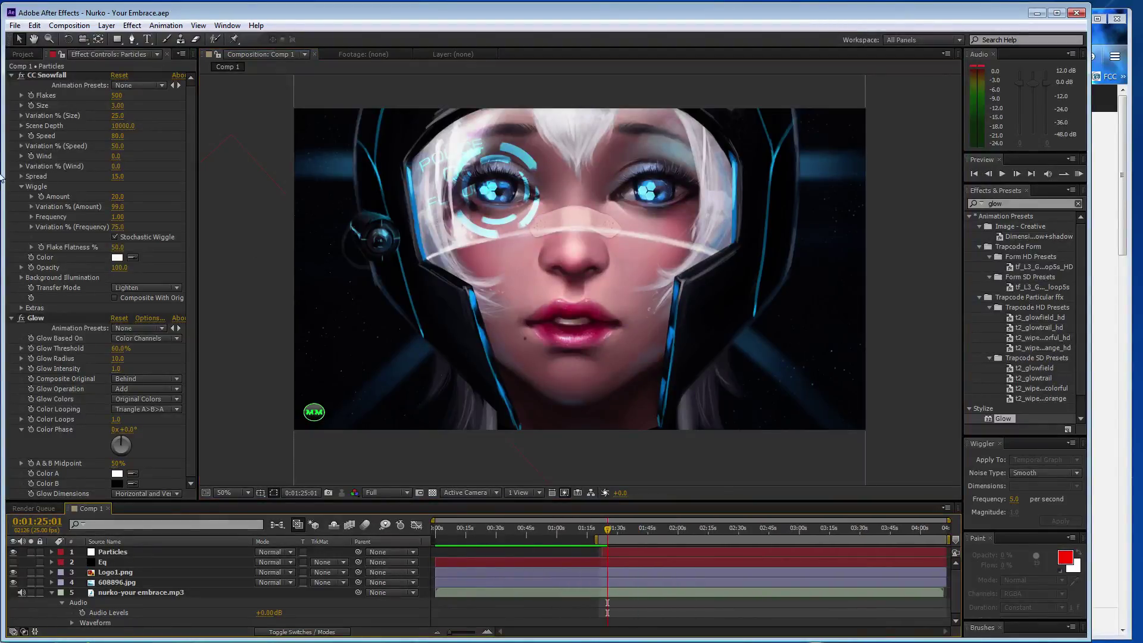
{"action": "left_click", "coordinate": [32, 136]}
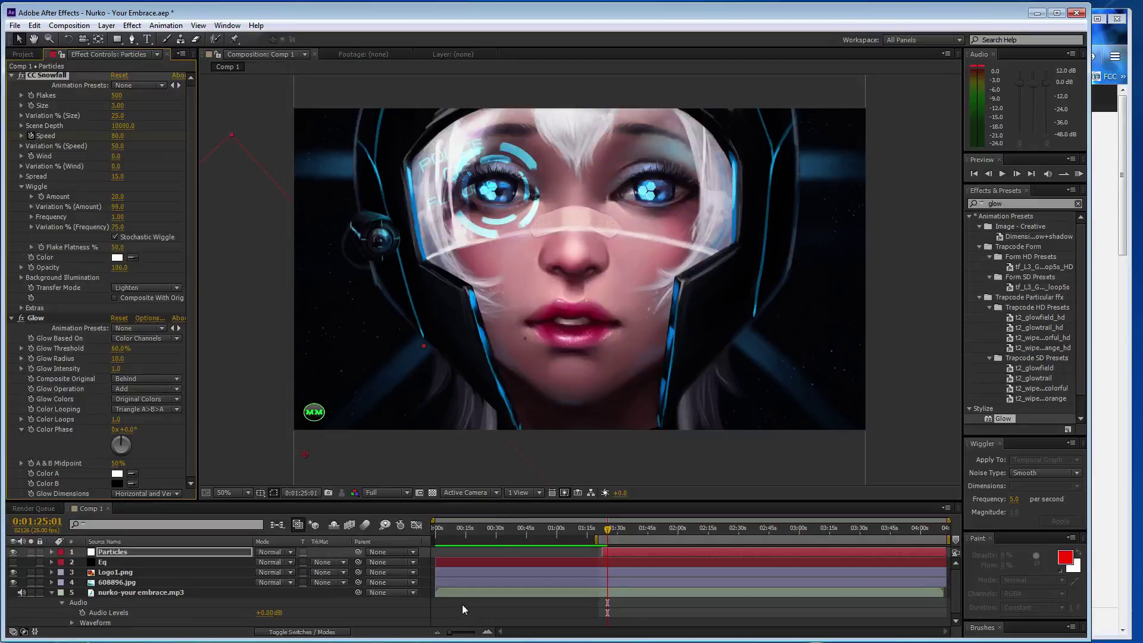
{"action": "left_click", "coordinate": [71, 623]}
Step: Resume Your Embrace on the Melodious Music SoundCloud profile, then switch back to After Effects
{"action": "left_click", "coordinate": [1105, 280]}
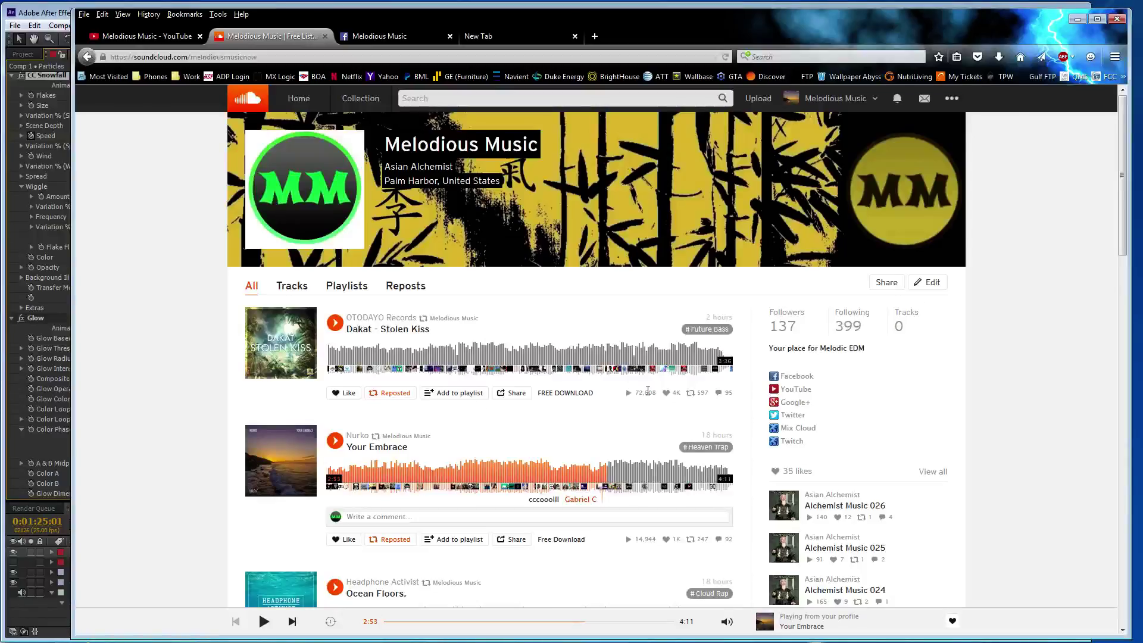
{"action": "scroll", "coordinate": [326, 341], "scroll_direction": "down", "scroll_amount": 2}
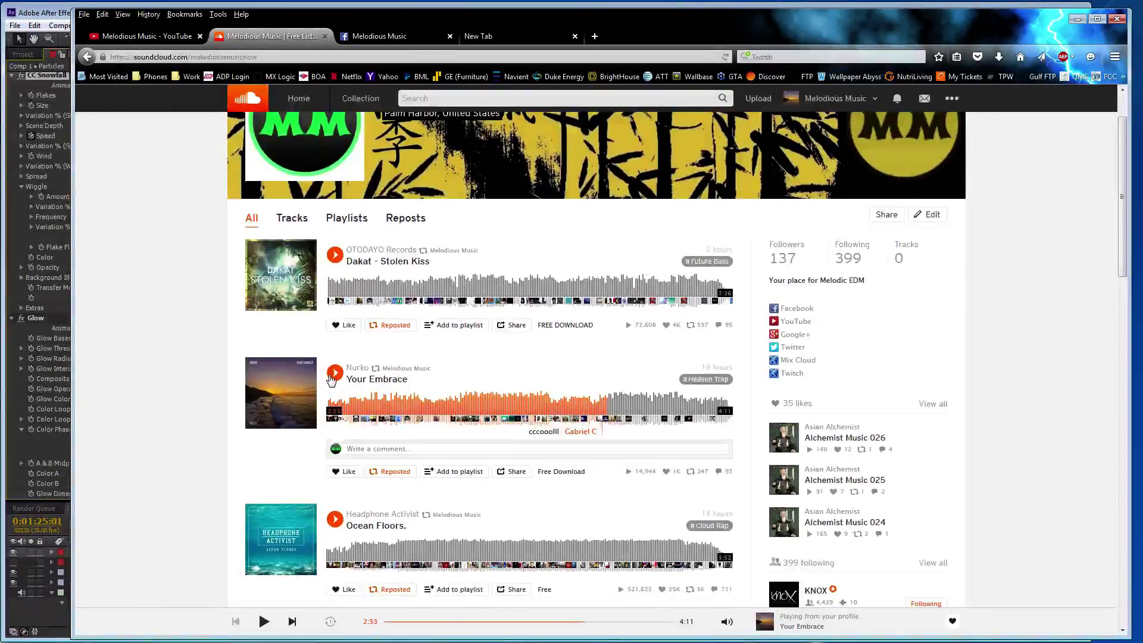
{"action": "key", "text": "space"}
{"action": "key", "text": "alt+Tab"}
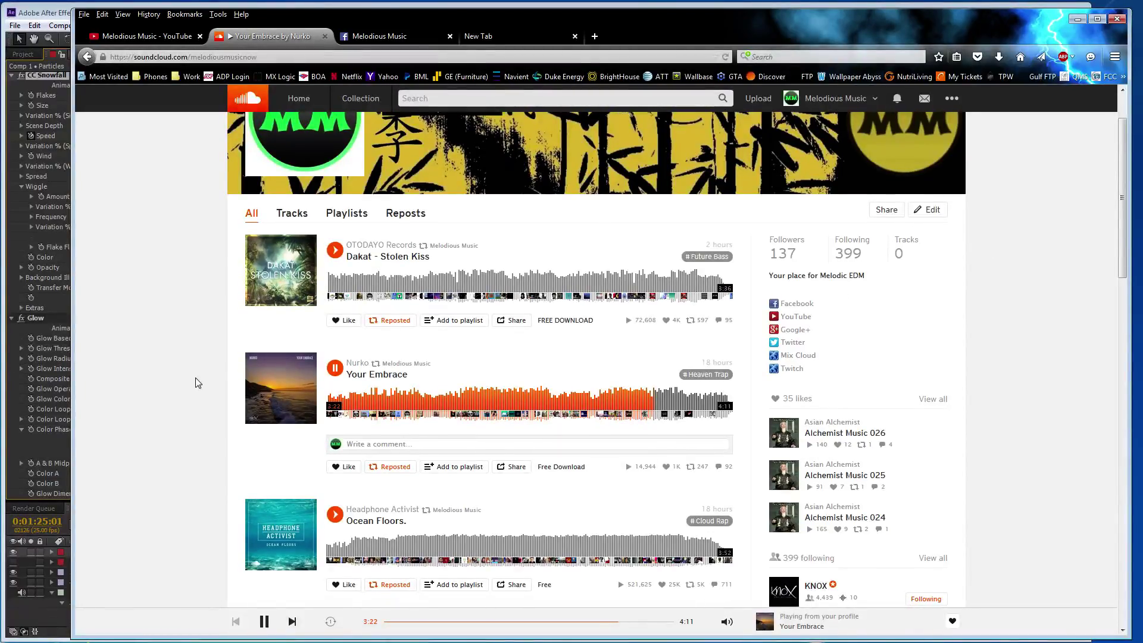
{"action": "scroll", "coordinate": [54, 148], "scroll_direction": "down", "scroll_amount": 2}
Step: Move the After Effects current time back to about 2:18
{"action": "left_click", "coordinate": [53, 147]}
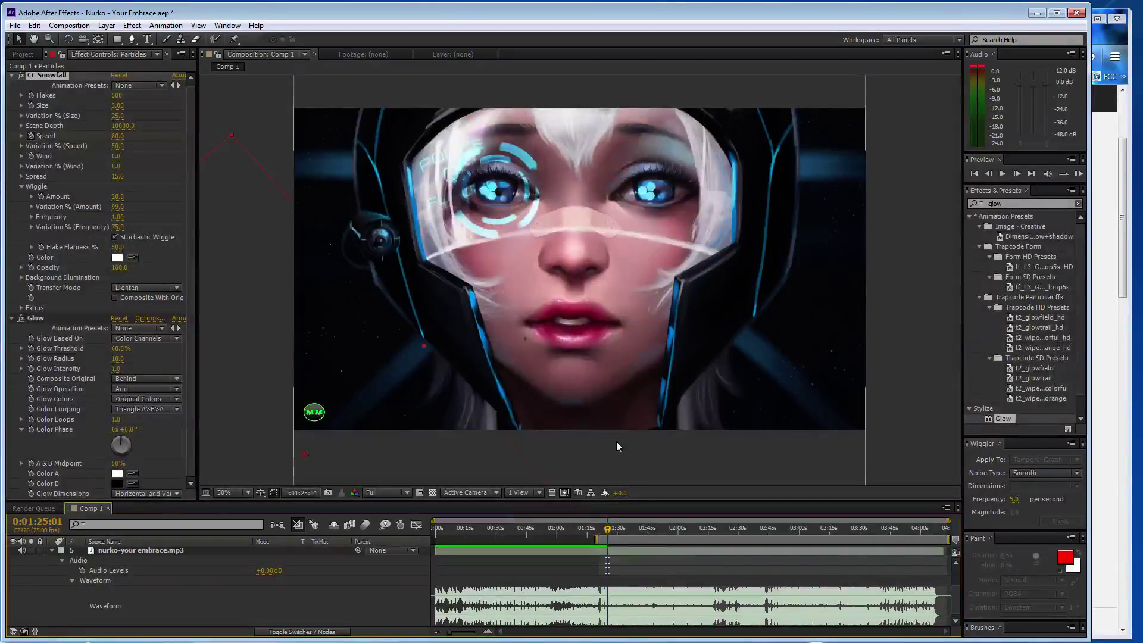
{"action": "left_click_drag", "start_coordinate": [610, 530], "coordinate": [715, 531]}
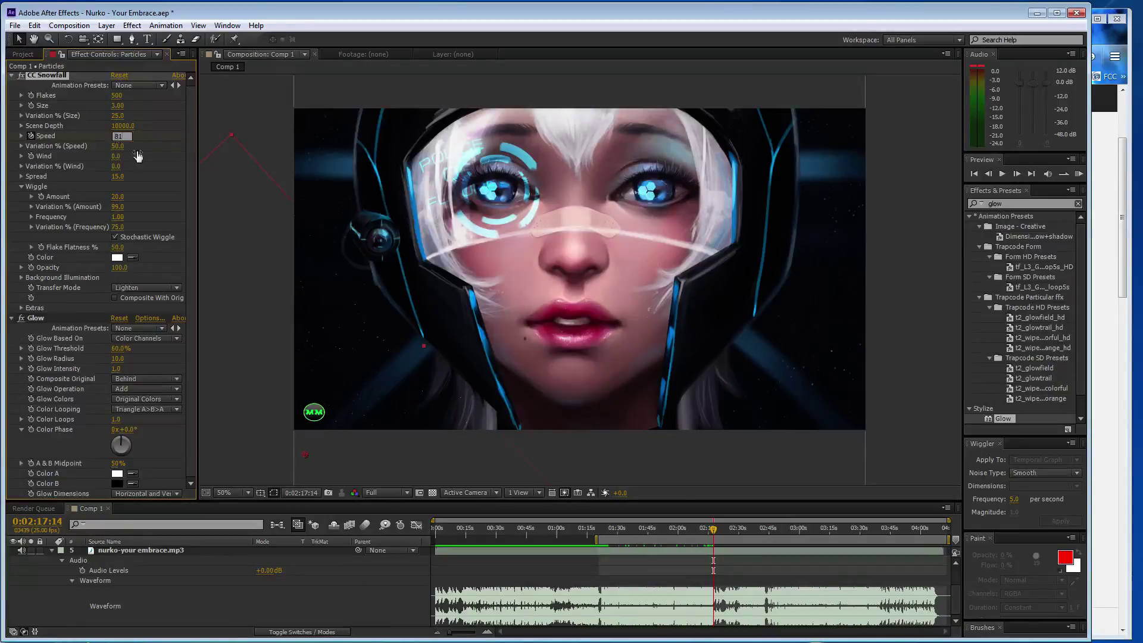
{"action": "left_click", "coordinate": [716, 532]}
Step: Set CC Snowfall Speed to 40 and wiggle Variation Amount to 100, and start the work area near 2:42
{"action": "left_click_drag", "start_coordinate": [115, 158], "coordinate": [150, 411]}
{"action": "left_click_drag", "start_coordinate": [117, 206], "coordinate": [172, 217]}
{"action": "left_click_drag", "start_coordinate": [596, 539], "coordinate": [764, 553]}
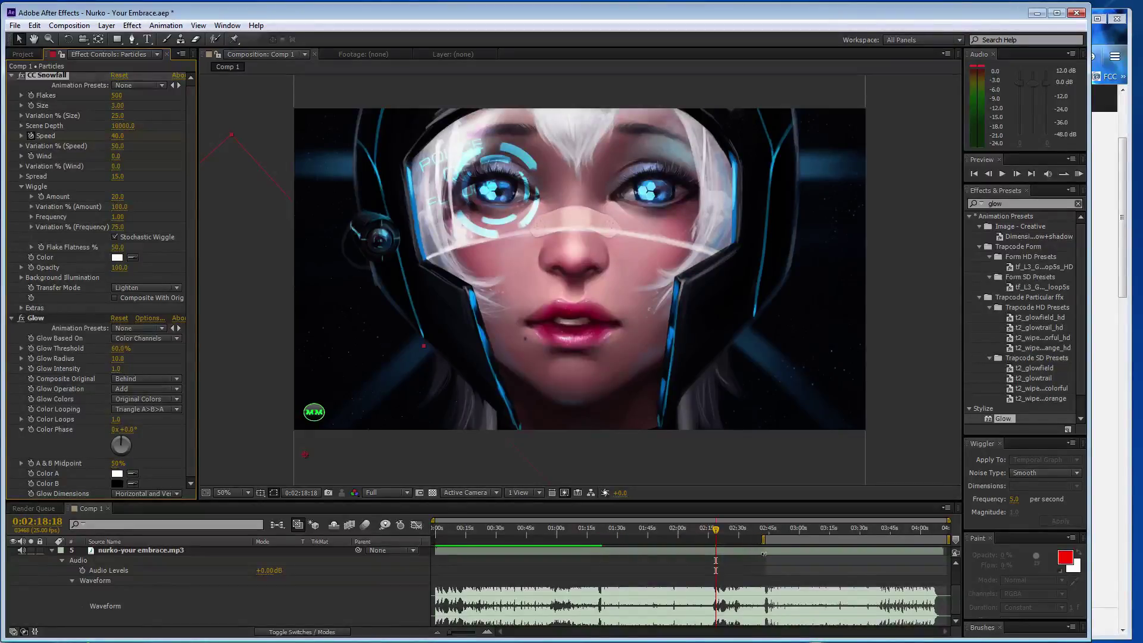
Step: Replay Your Embrace from about 2:44, pause it at 2:49, and return to After Effects
{"action": "left_click", "coordinate": [1102, 290]}
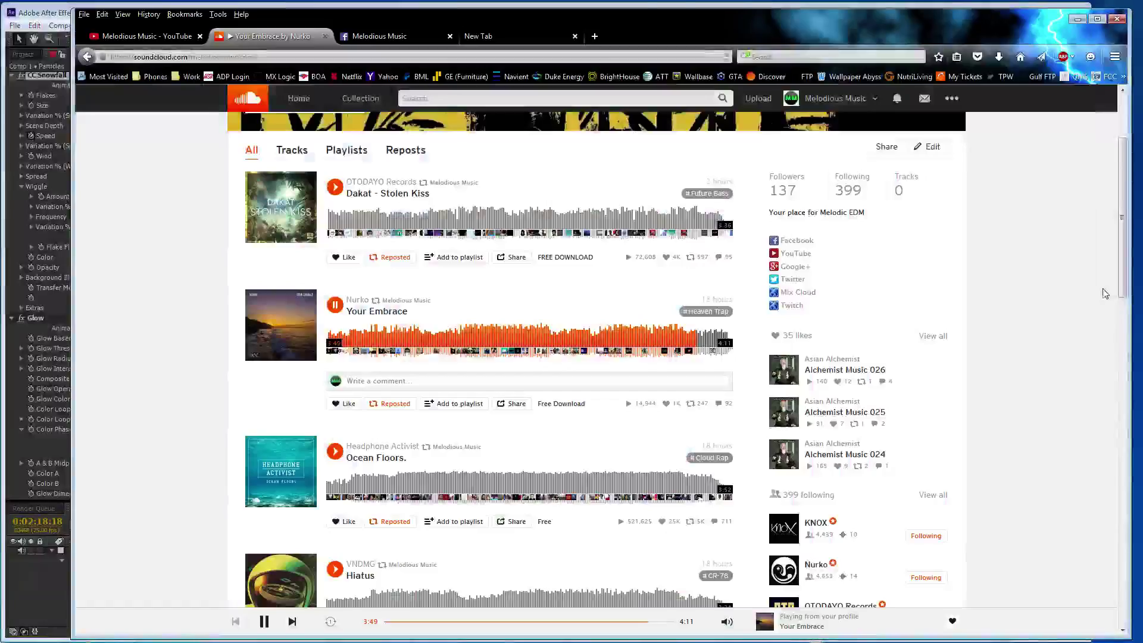
{"action": "left_click", "coordinate": [614, 339]}
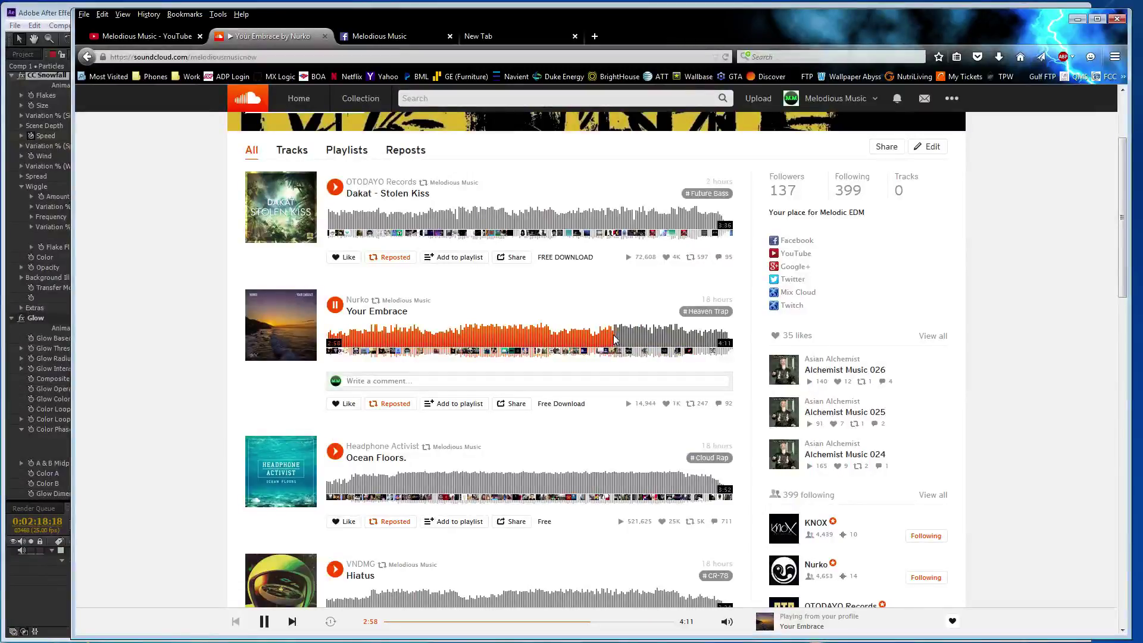
{"action": "left_click", "coordinate": [600, 343]}
{"action": "left_click", "coordinate": [591, 344]}
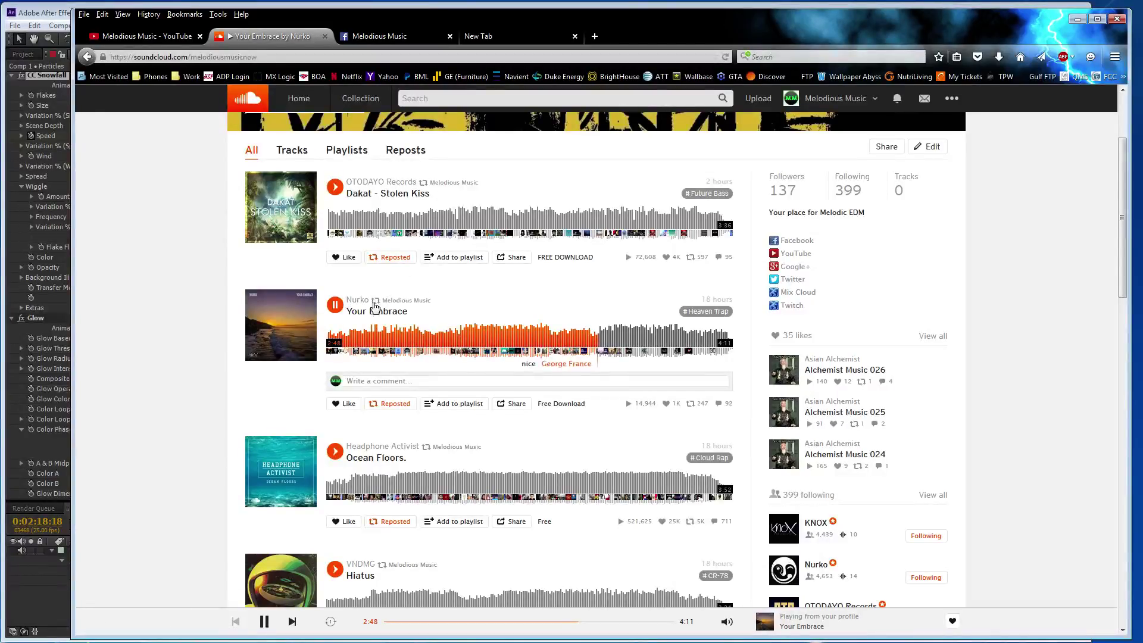
{"action": "left_click", "coordinate": [334, 305]}
{"action": "key", "text": "alt+Tab"}
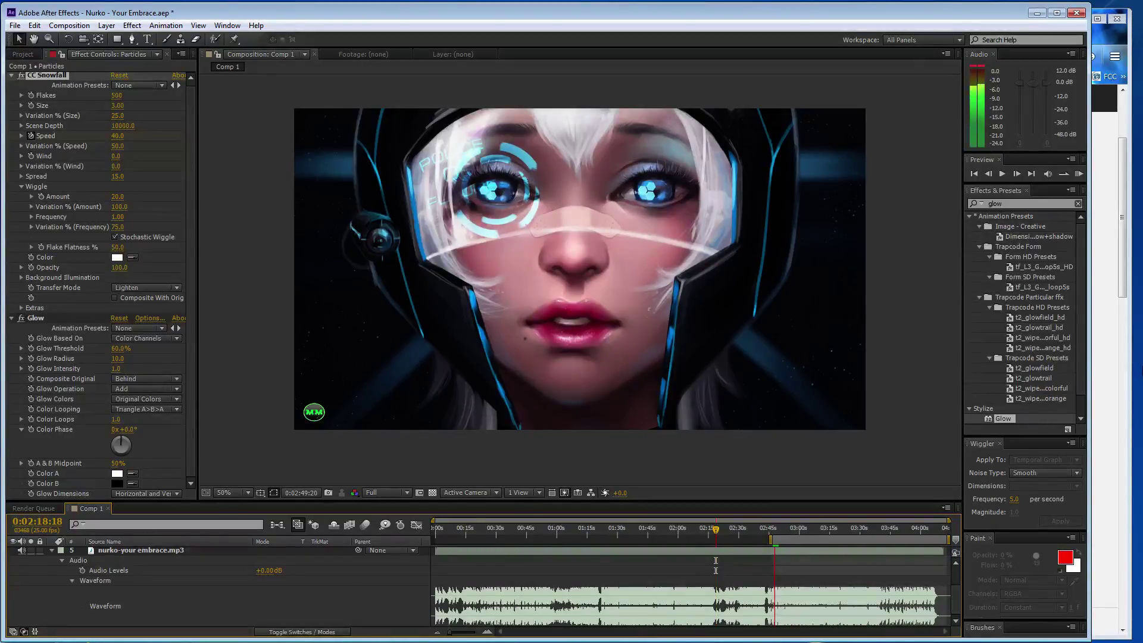
Step: Preview the animation with sound around 2:47, with the timeline zoomed in
{"action": "left_click_drag", "start_coordinate": [722, 534], "coordinate": [775, 535]}
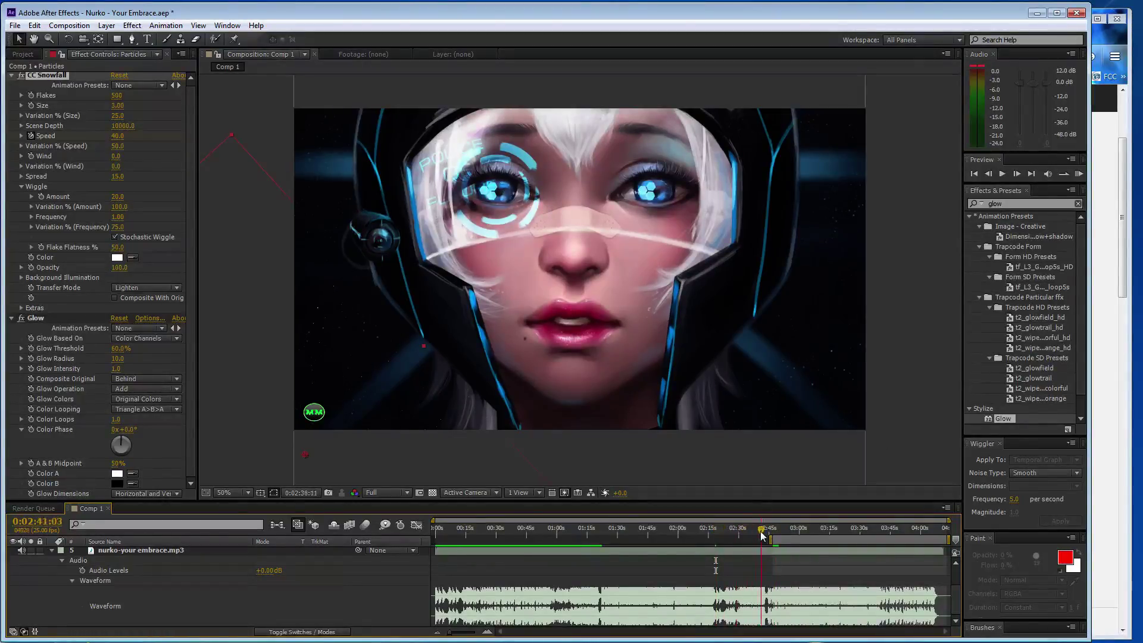
{"action": "left_click", "coordinate": [62, 560]}
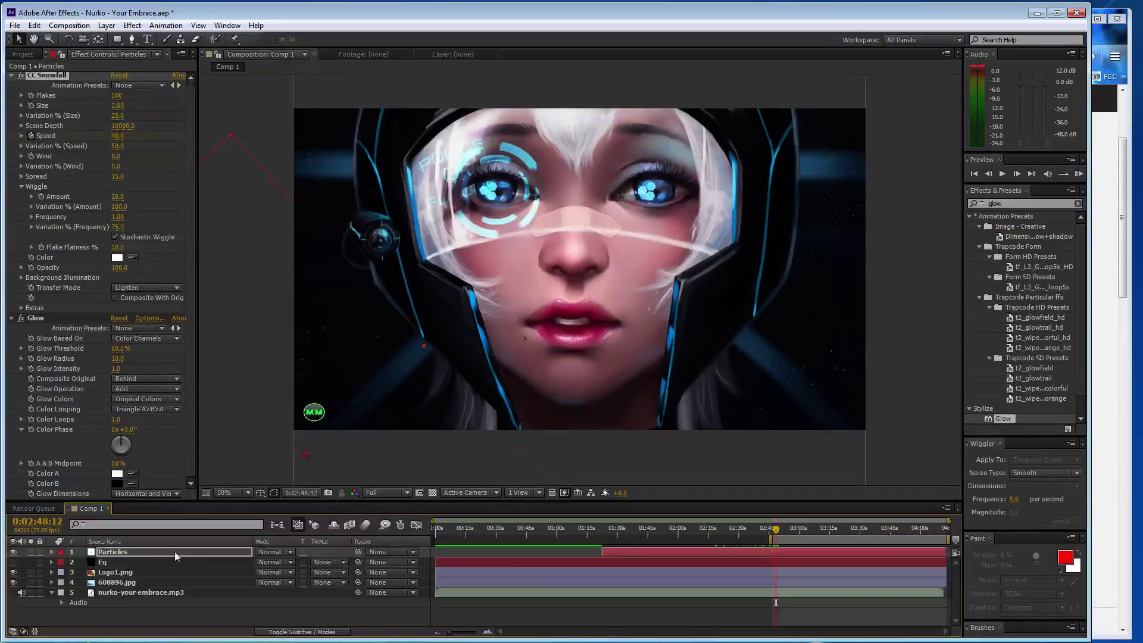
{"action": "key", "text": "KP_0"}
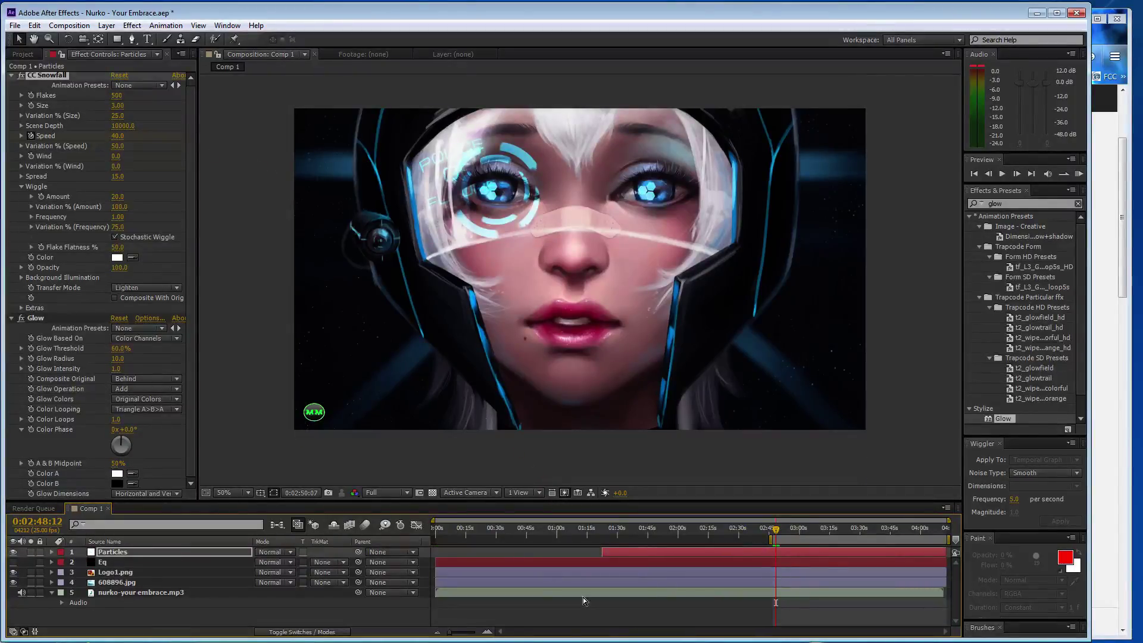
{"action": "left_click", "coordinate": [487, 632]}
{"action": "left_click", "coordinate": [486, 632]}
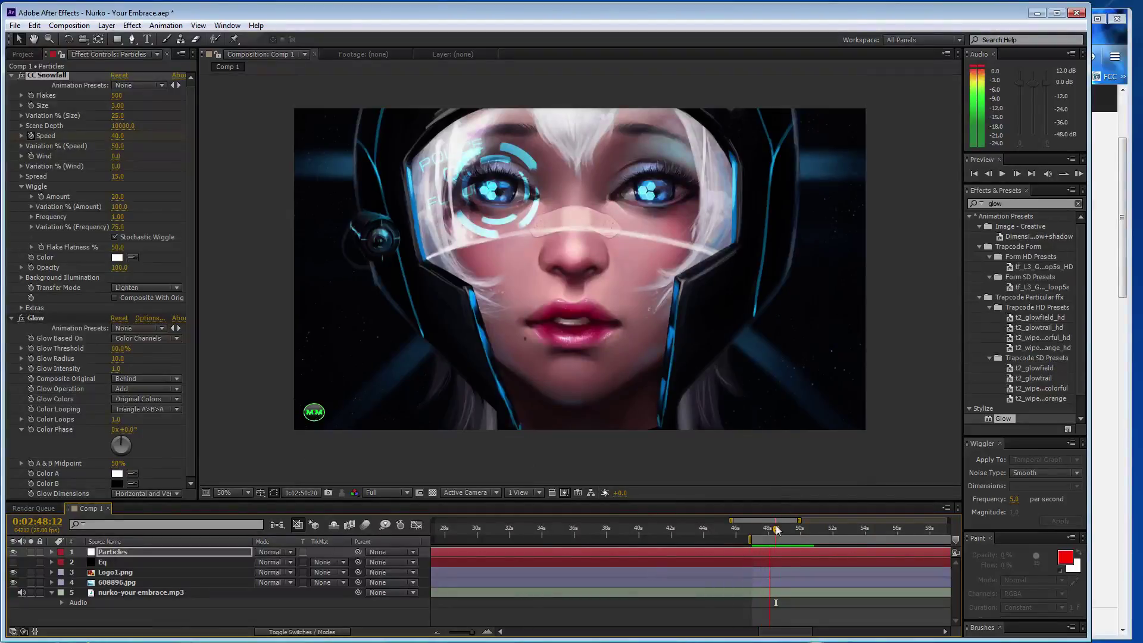
{"action": "left_click_drag", "start_coordinate": [776, 530], "coordinate": [766, 534]}
{"action": "key", "text": "KP_0"}
{"action": "left_click_drag", "start_coordinate": [769, 529], "coordinate": [769, 530]}
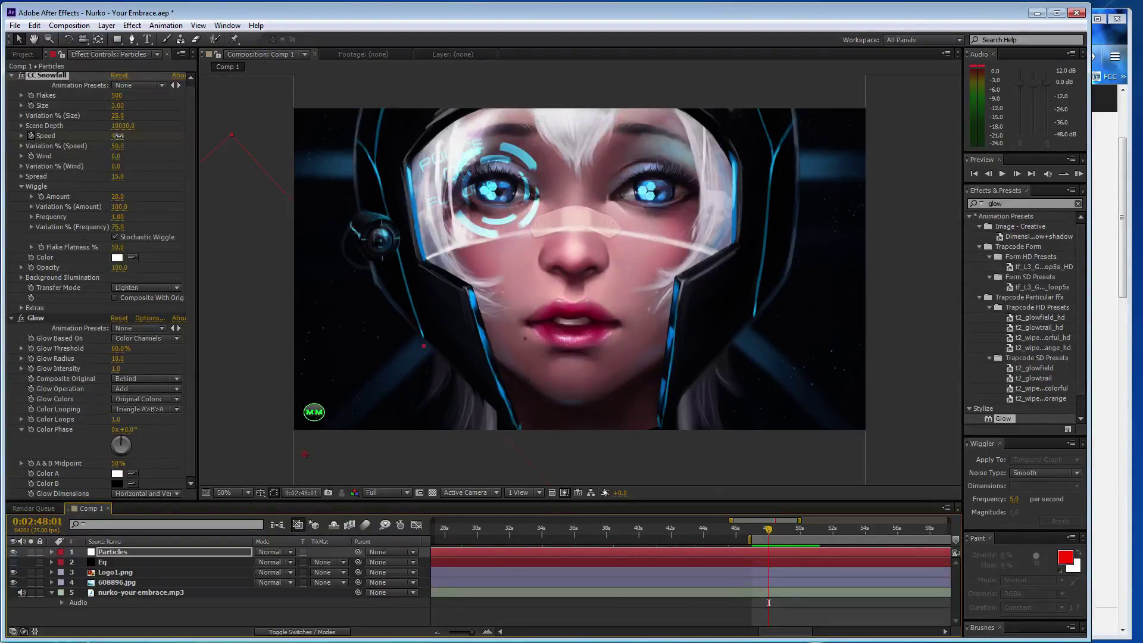
Step: Raise the snowfall Speed to 80 and preview it against the music
{"action": "left_click_drag", "start_coordinate": [118, 136], "coordinate": [118, 141]}
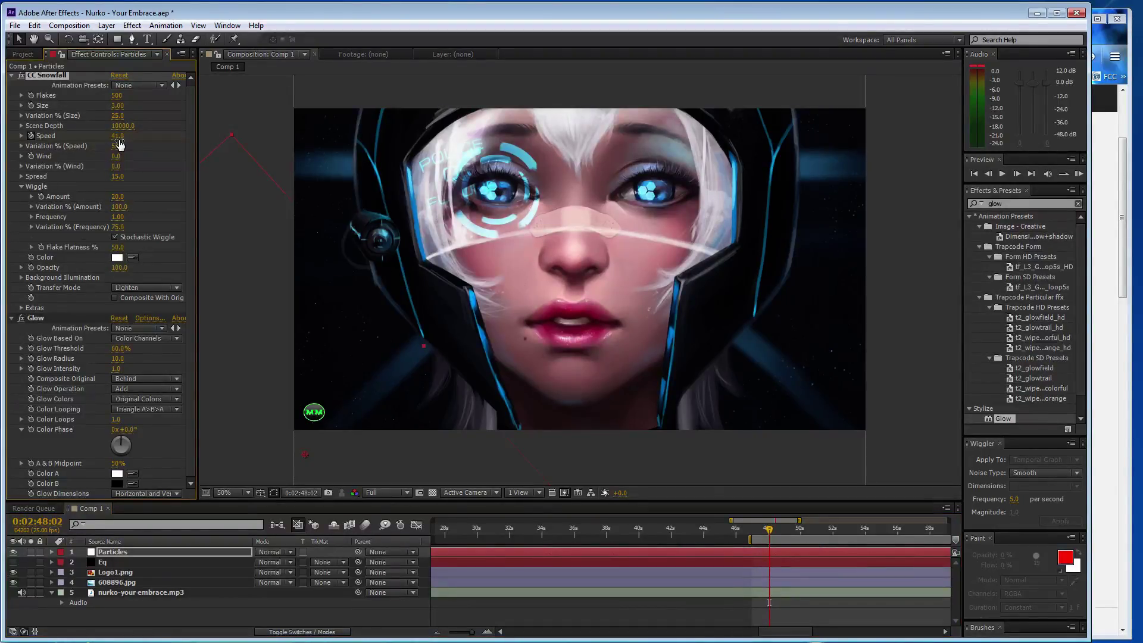
{"action": "left_click", "coordinate": [118, 136]}
{"action": "type", "text": "80"}
{"action": "key", "text": "Return"}
{"action": "key", "text": "KP_0"}
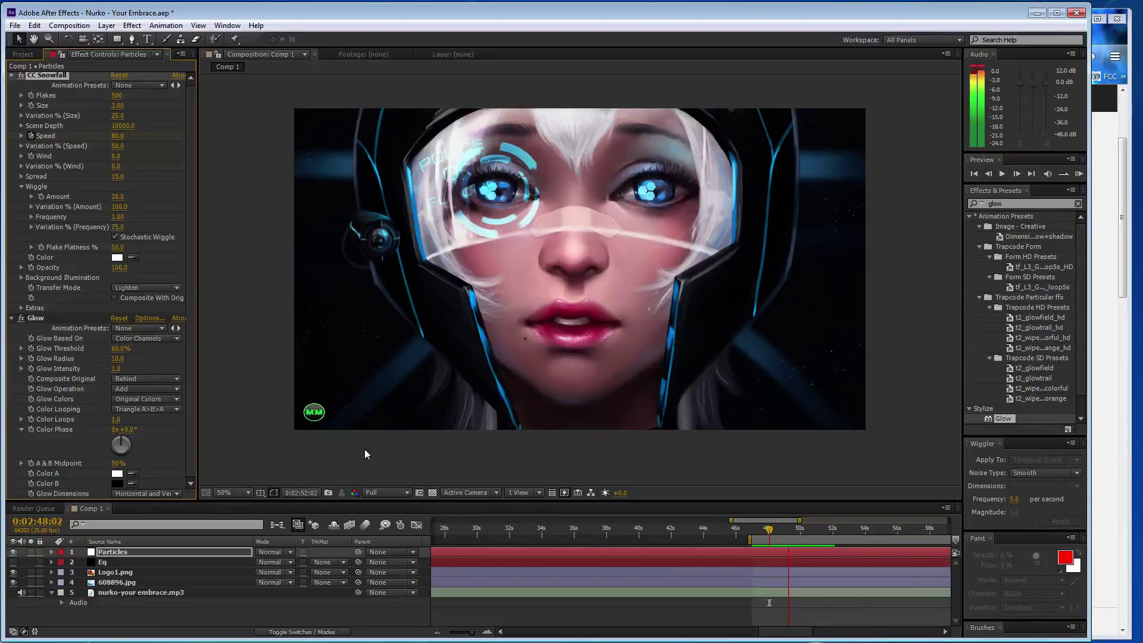
{"action": "key", "text": "space"}
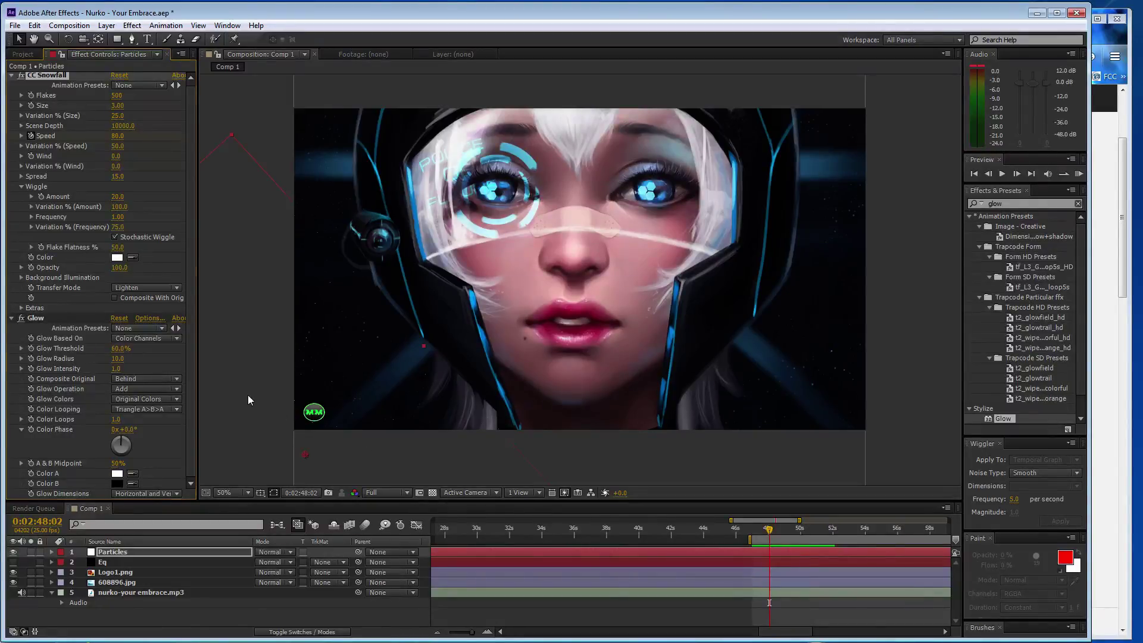
Step: At about 3:40, try a snowfall Speed of 81 and play it back
{"action": "left_click_drag", "start_coordinate": [473, 632], "coordinate": [443, 636]}
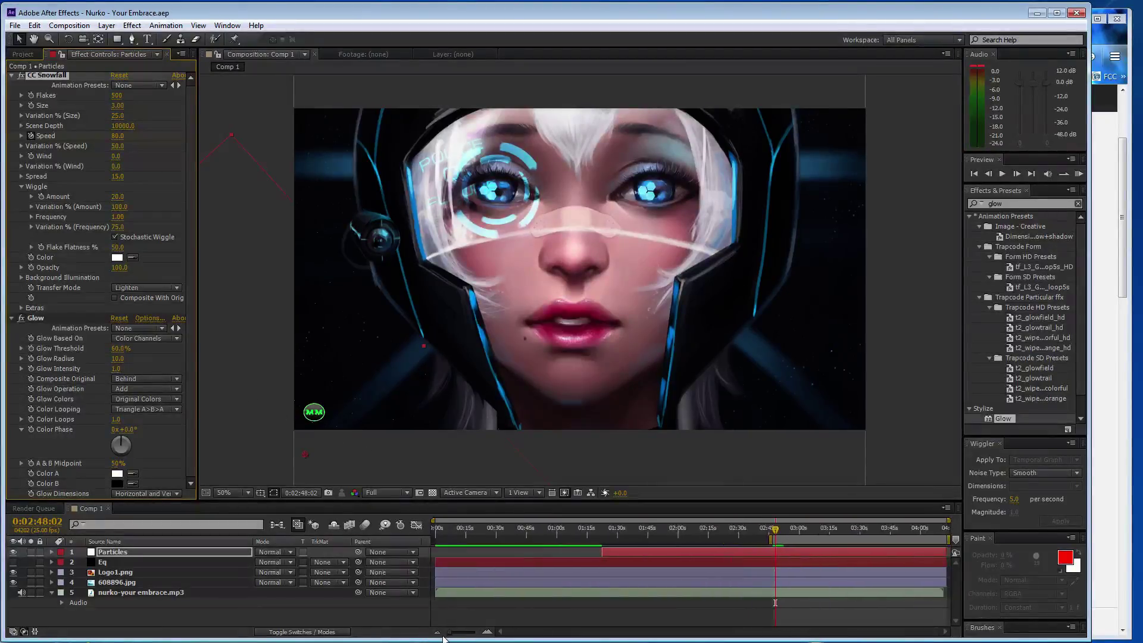
{"action": "left_click", "coordinate": [62, 602]}
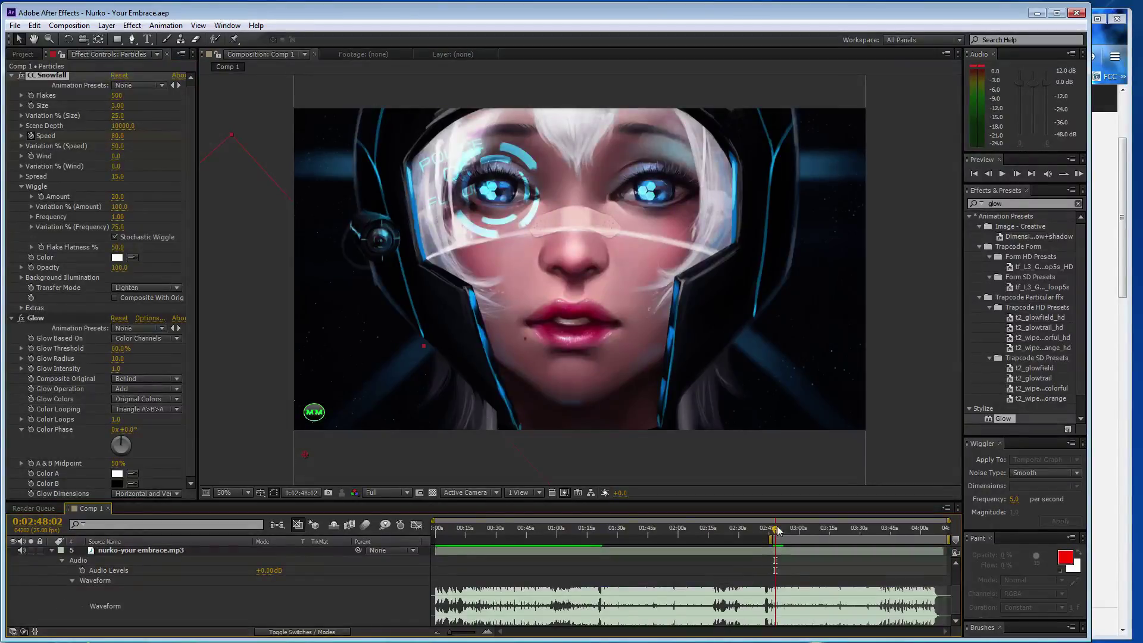
{"action": "left_click_drag", "start_coordinate": [775, 528], "coordinate": [881, 544]}
{"action": "left_click", "coordinate": [122, 139]}
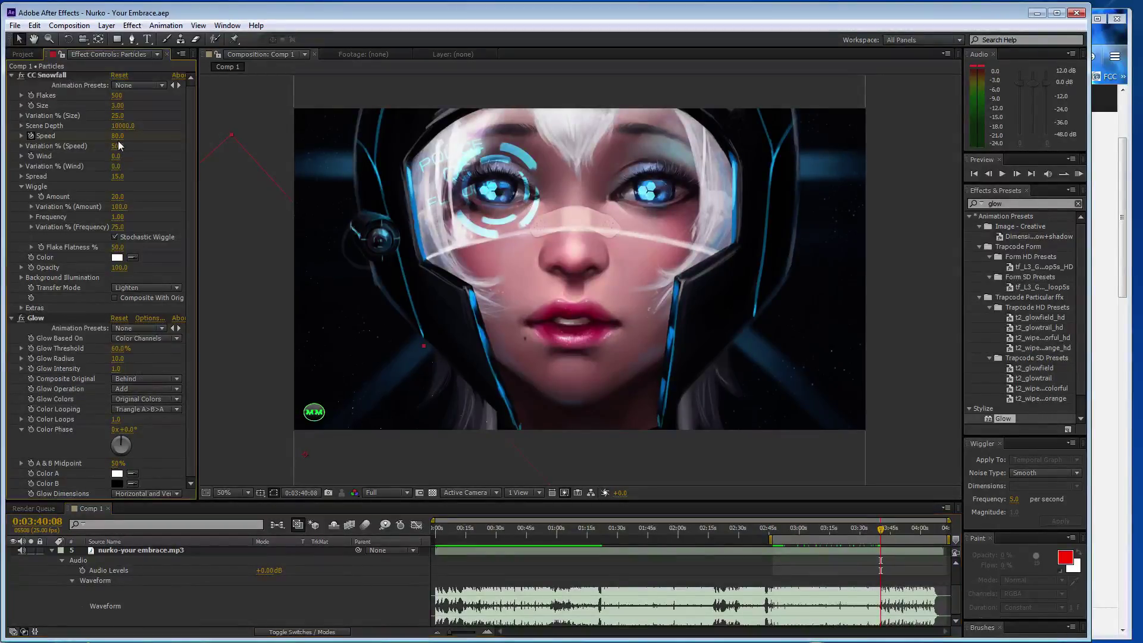
{"action": "type", "text": "950"}
{"action": "left_click", "coordinate": [117, 136]}
{"action": "type", "text": "81"}
{"action": "key", "text": "Return"}
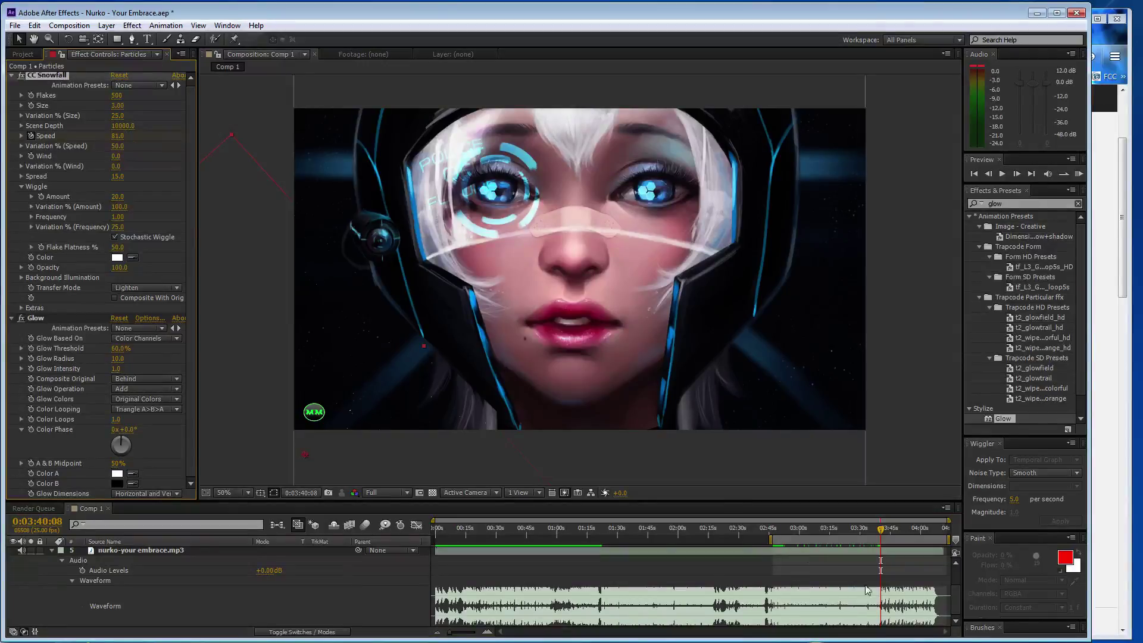
{"action": "key", "text": "space"}
Step: Set the snowfall Speed back to 40 and save the project
{"action": "left_click", "coordinate": [118, 136]}
{"action": "type", "text": "40"}
{"action": "key", "text": "Return"}
{"action": "key", "text": "ctrl+s"}
{"action": "left_click", "coordinate": [72, 581]}
Step: Scroll the SoundCloud profile back up, resume Your Embrace from 2:49, and return to After Effects
{"action": "left_click", "coordinate": [1123, 220]}
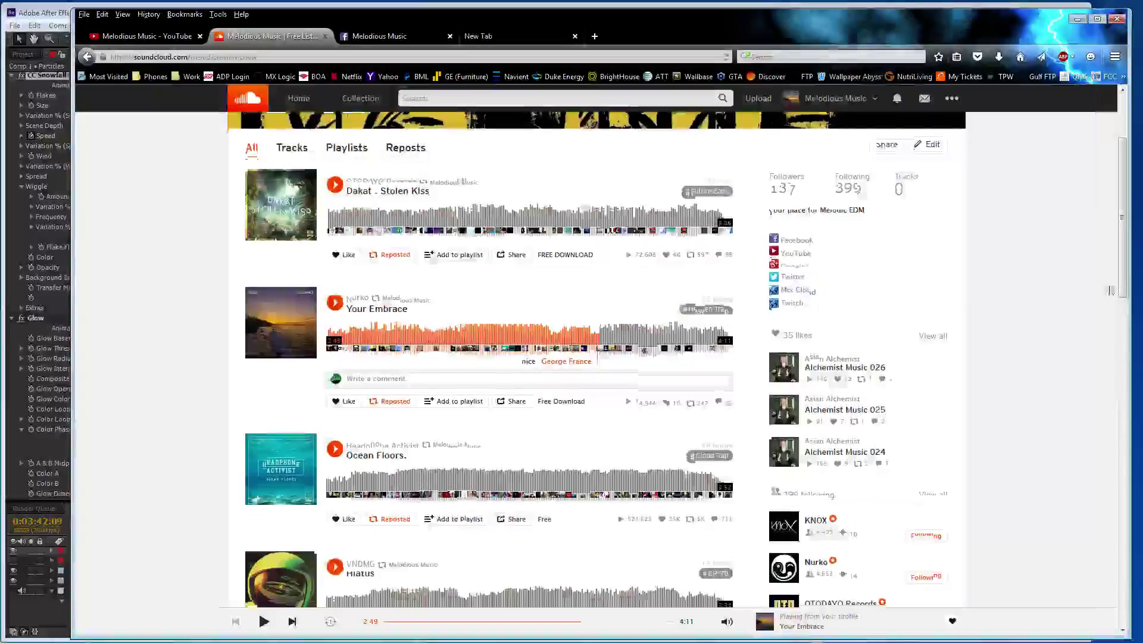
{"action": "scroll", "coordinate": [1031, 312], "scroll_direction": "down", "scroll_amount": 3}
{"action": "scroll", "coordinate": [669, 215], "scroll_direction": "down", "scroll_amount": 3}
{"action": "scroll", "coordinate": [617, 305], "scroll_direction": "down", "scroll_amount": 2}
{"action": "scroll", "coordinate": [613, 271], "scroll_direction": "up", "scroll_amount": 10}
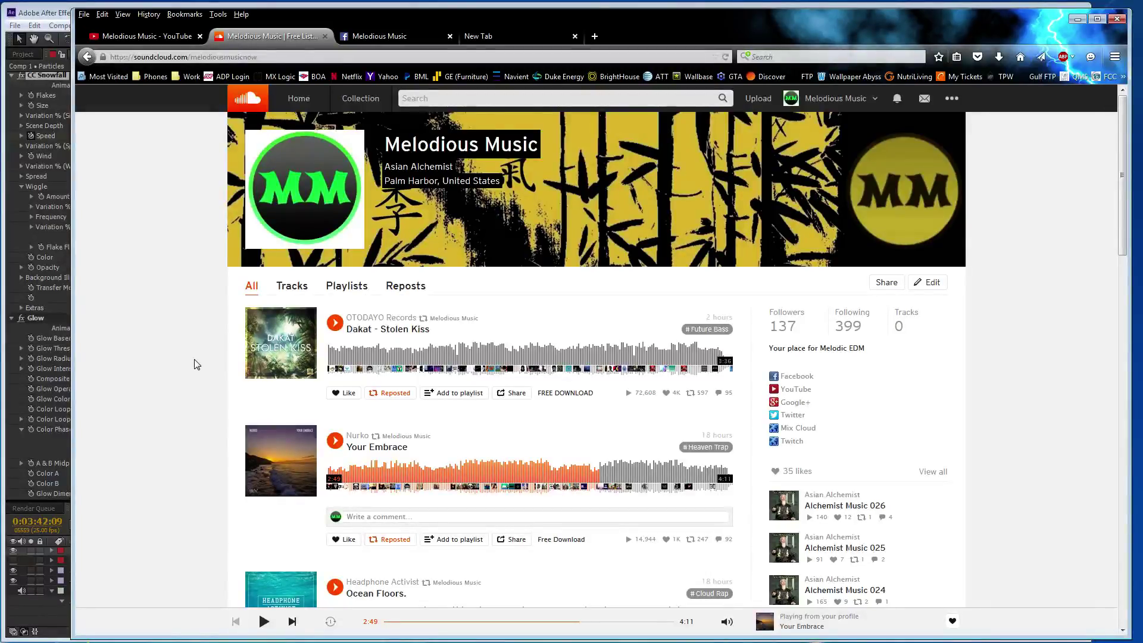
{"action": "left_click", "coordinate": [335, 441]}
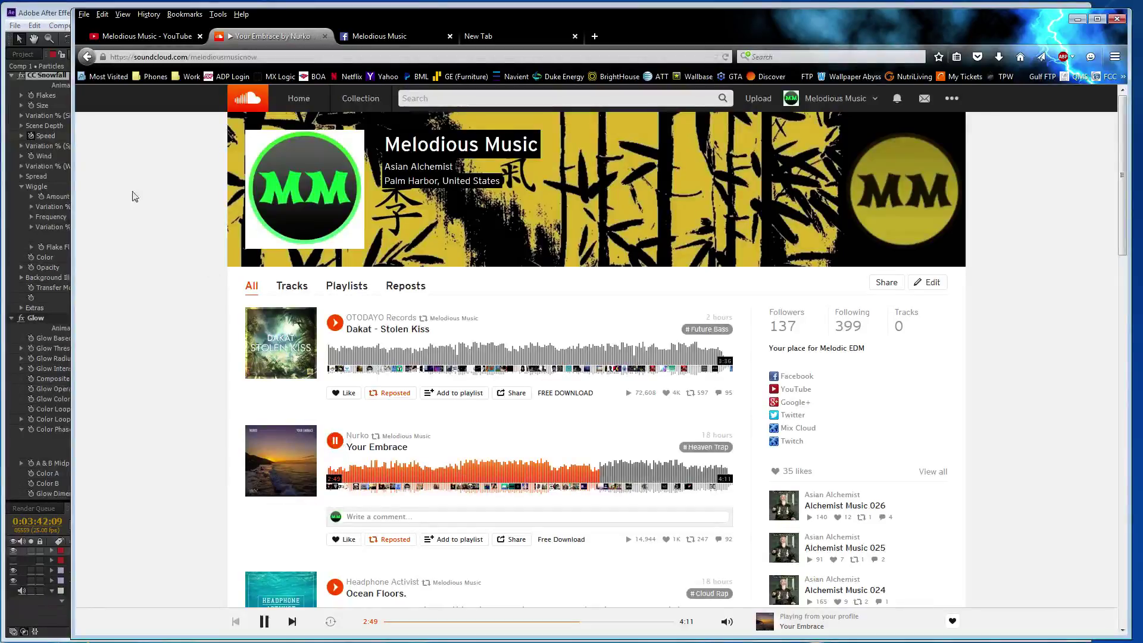
{"action": "left_click", "coordinate": [61, 6]}
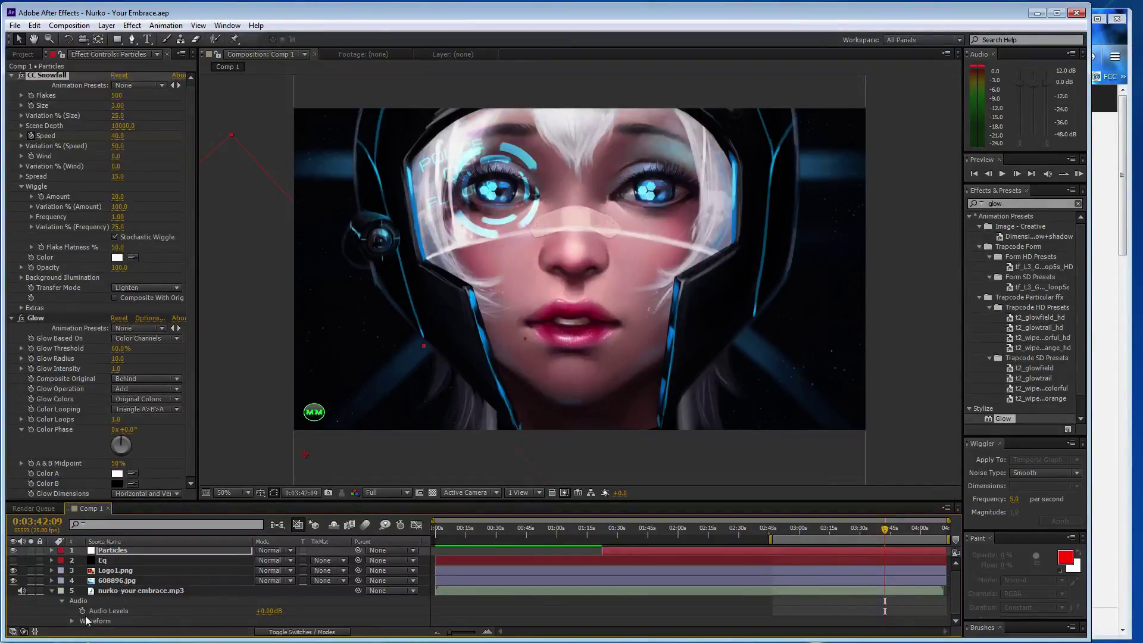
Step: Show the audio waveform and move the work-area start to about 3:40
{"action": "left_click", "coordinate": [73, 621]}
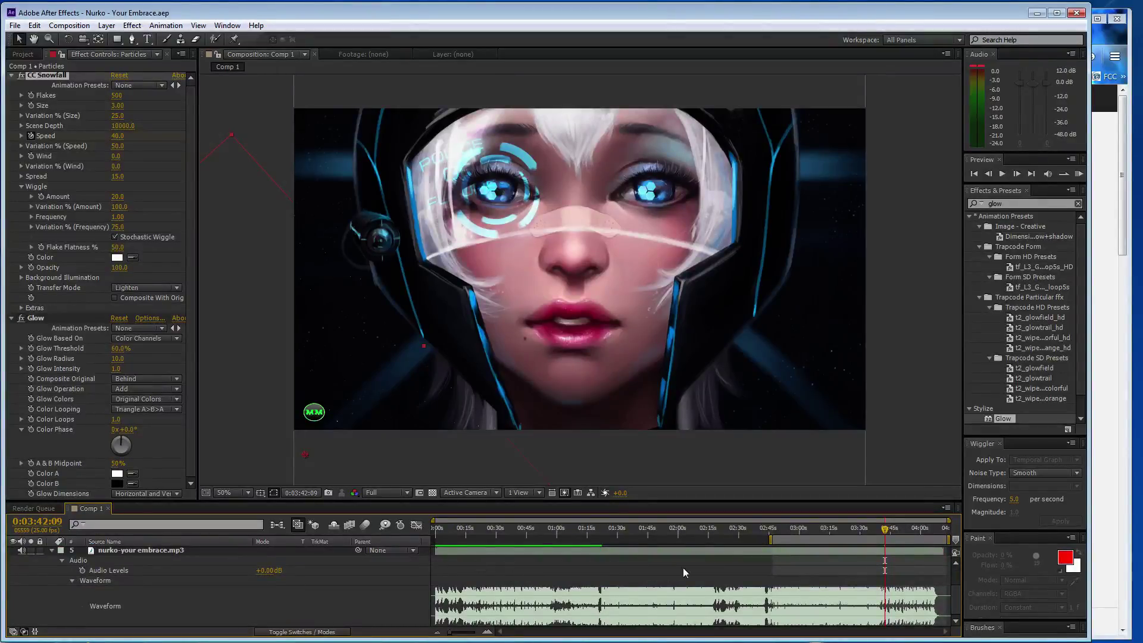
{"action": "scroll", "coordinate": [797, 554], "scroll_direction": "up", "scroll_amount": 3}
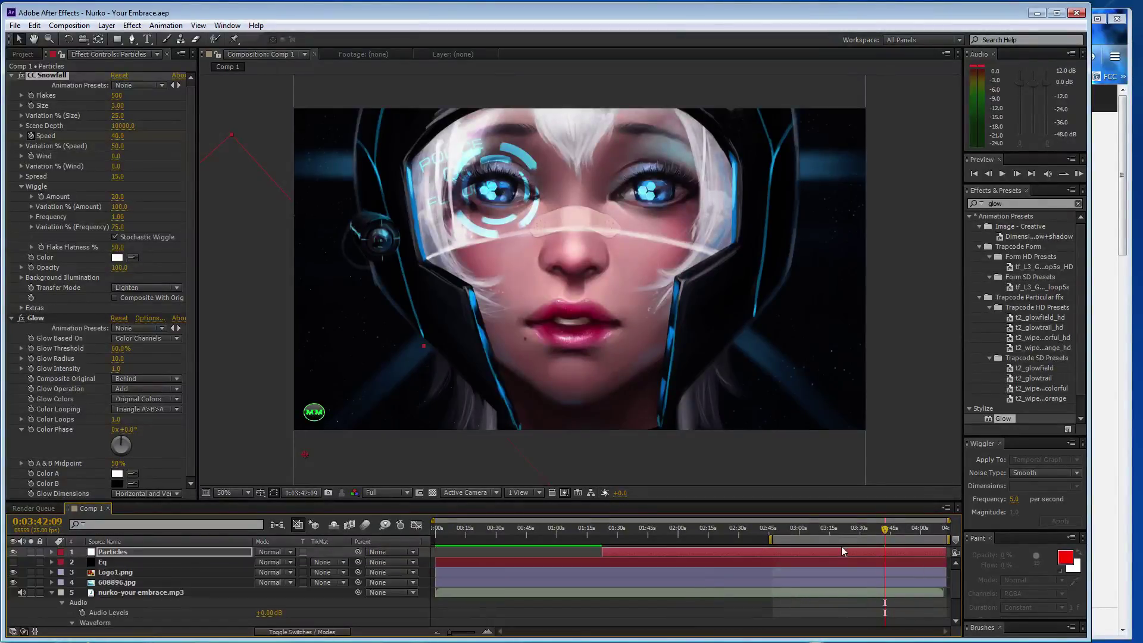
{"action": "left_click_drag", "start_coordinate": [769, 539], "coordinate": [879, 550]}
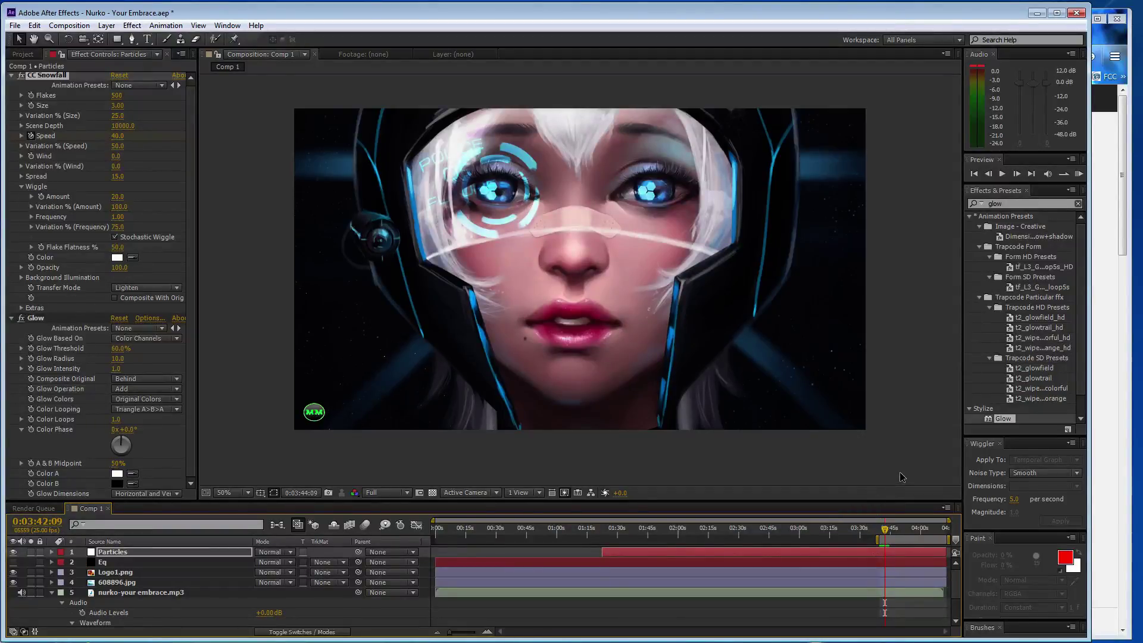
Step: Pause Your Embrace on SoundCloud at 3:15 and return to After Effects
{"action": "left_click", "coordinate": [1127, 230]}
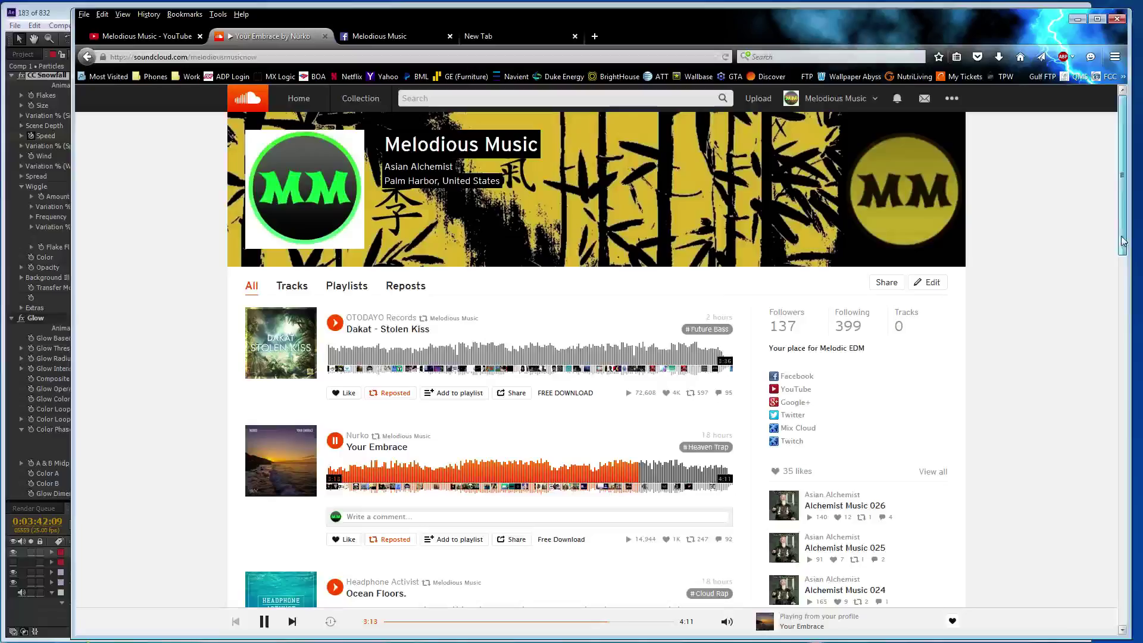
{"action": "left_click", "coordinate": [334, 441]}
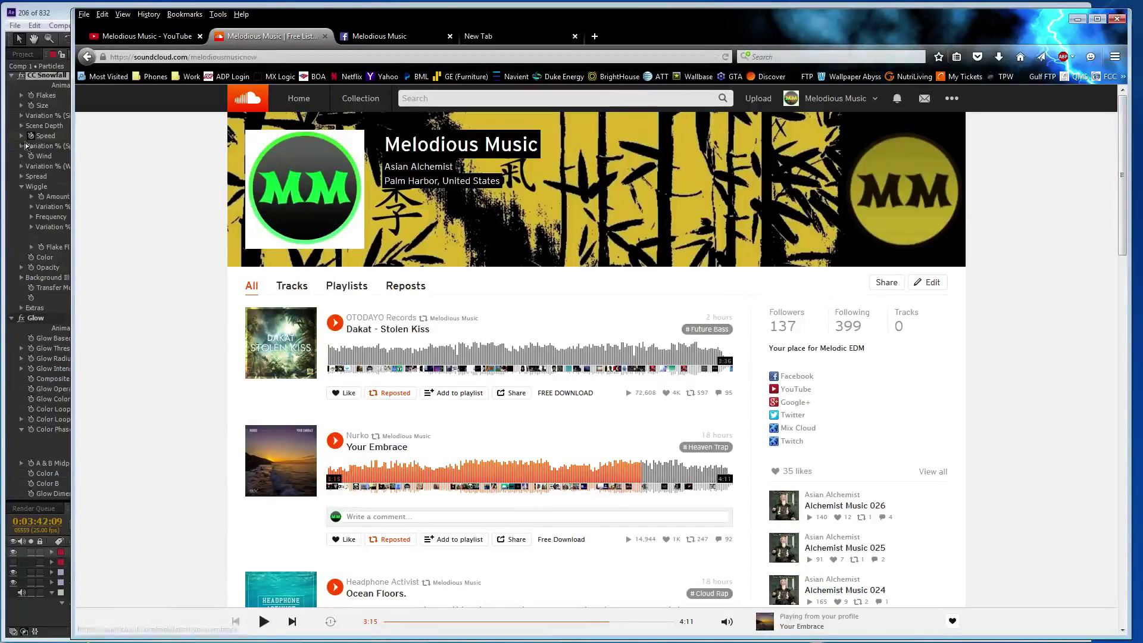
{"action": "left_click", "coordinate": [55, 11]}
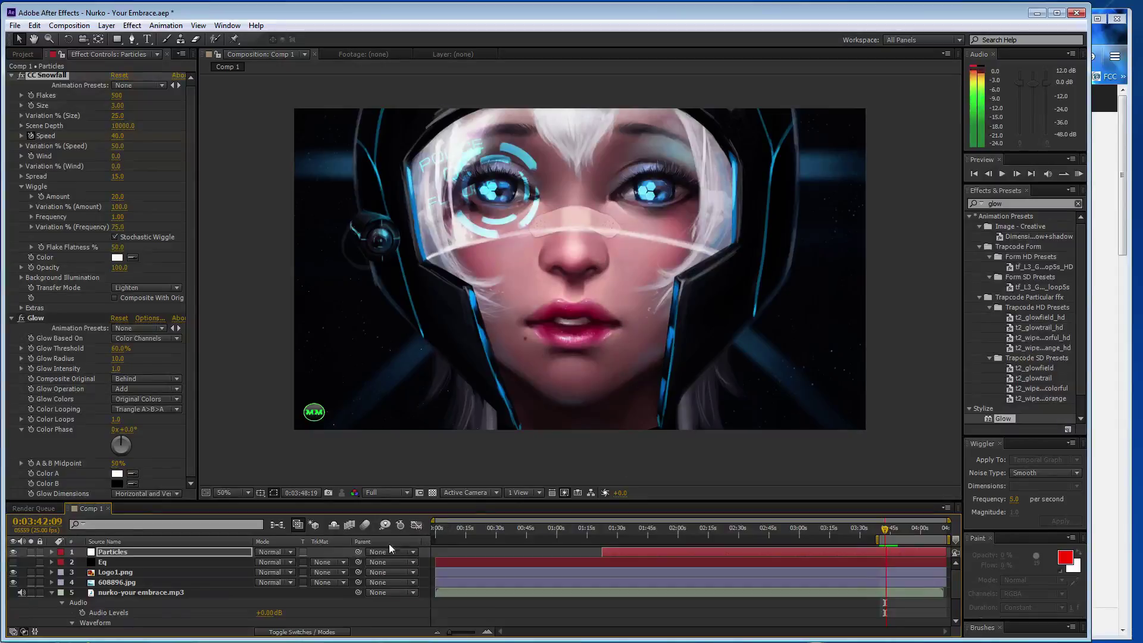
Step: Duplicate the Particles layer with Ctrl+D and zoom the composition view out to 25%
{"action": "left_click", "coordinate": [1099, 355]}
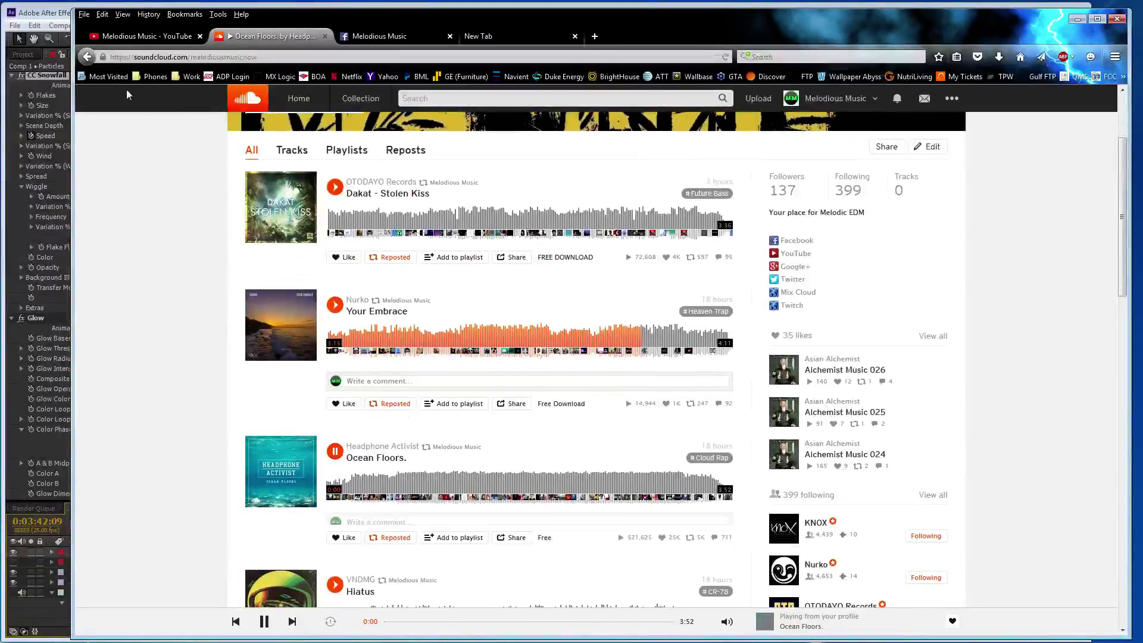
{"action": "left_click", "coordinate": [44, 12]}
{"action": "left_click", "coordinate": [185, 553]}
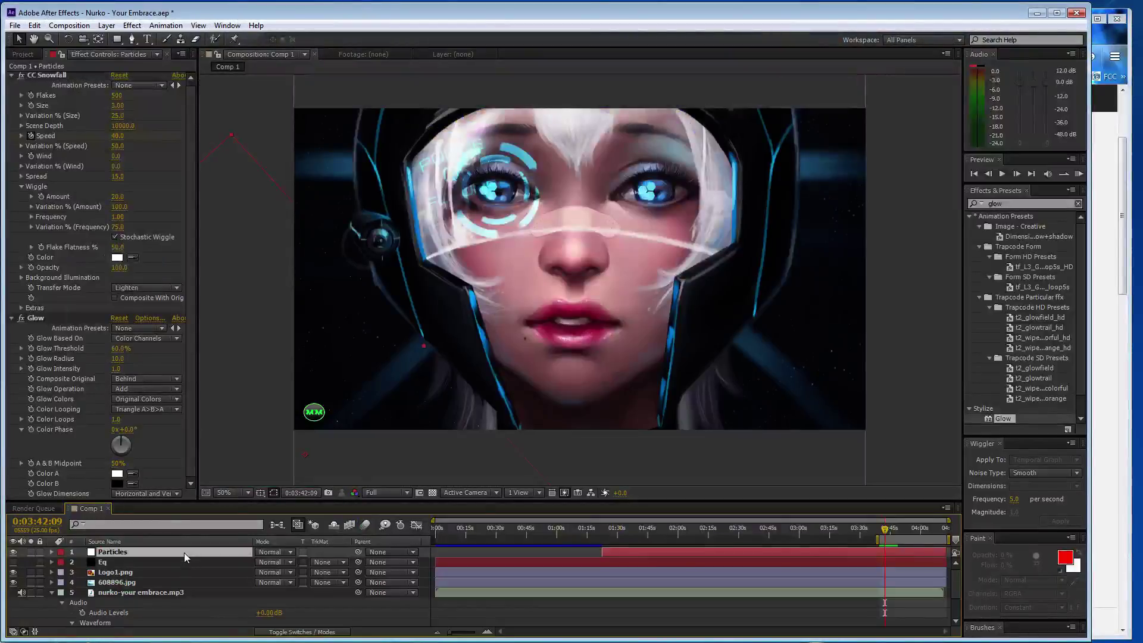
{"action": "key", "text": "ctrl+d"}
{"action": "key", "text": "comma"}
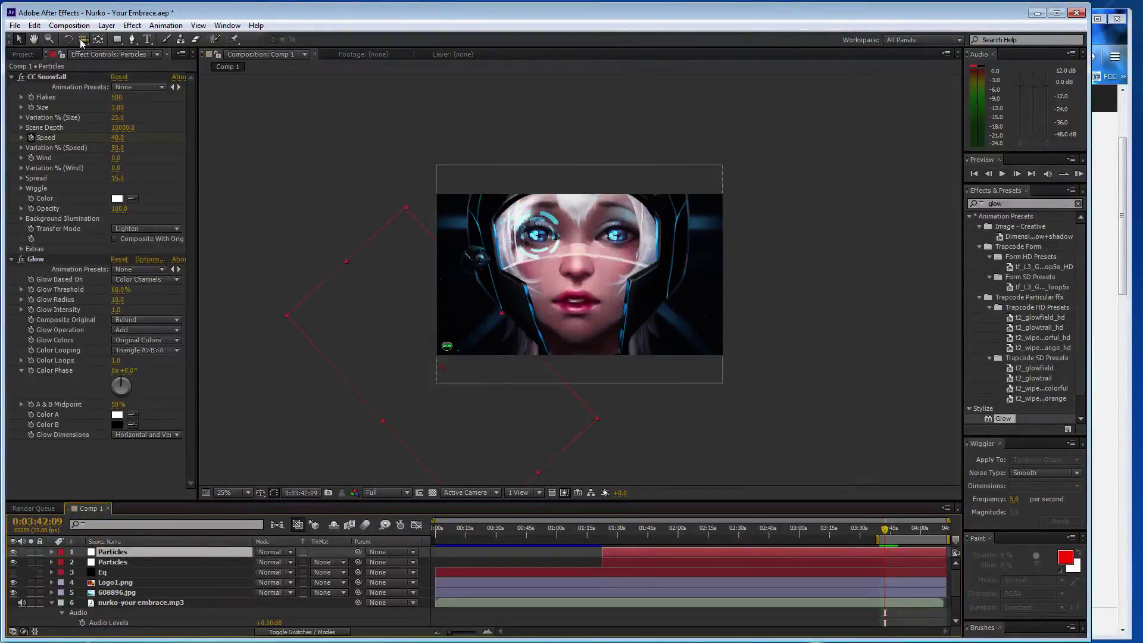
Step: Tilt the Particles copy in 3D with the Rotation tool and shift it to the right
{"action": "left_click", "coordinate": [68, 39]}
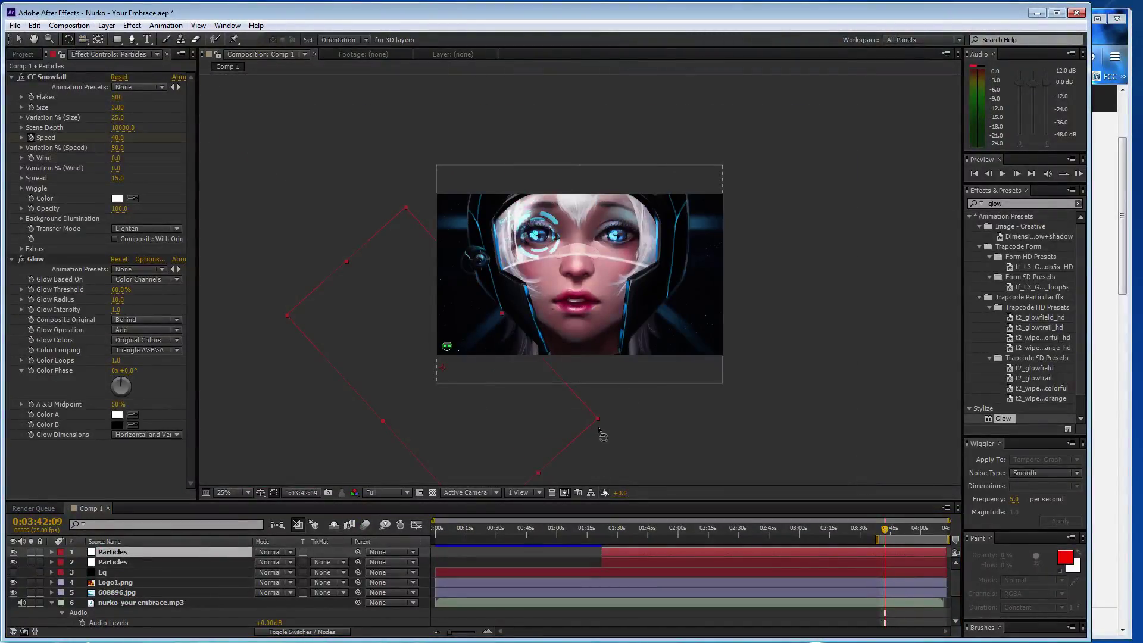
{"action": "left_click_drag", "start_coordinate": [599, 424], "coordinate": [617, 306]}
{"action": "left_click_drag", "start_coordinate": [530, 174], "coordinate": [520, 174]}
{"action": "key", "text": "v"}
{"action": "left_click_drag", "start_coordinate": [486, 337], "coordinate": [755, 332]}
Step: Shorten the work area to start around 1:29 and preview it at 50% zoom
{"action": "key", "text": "period"}
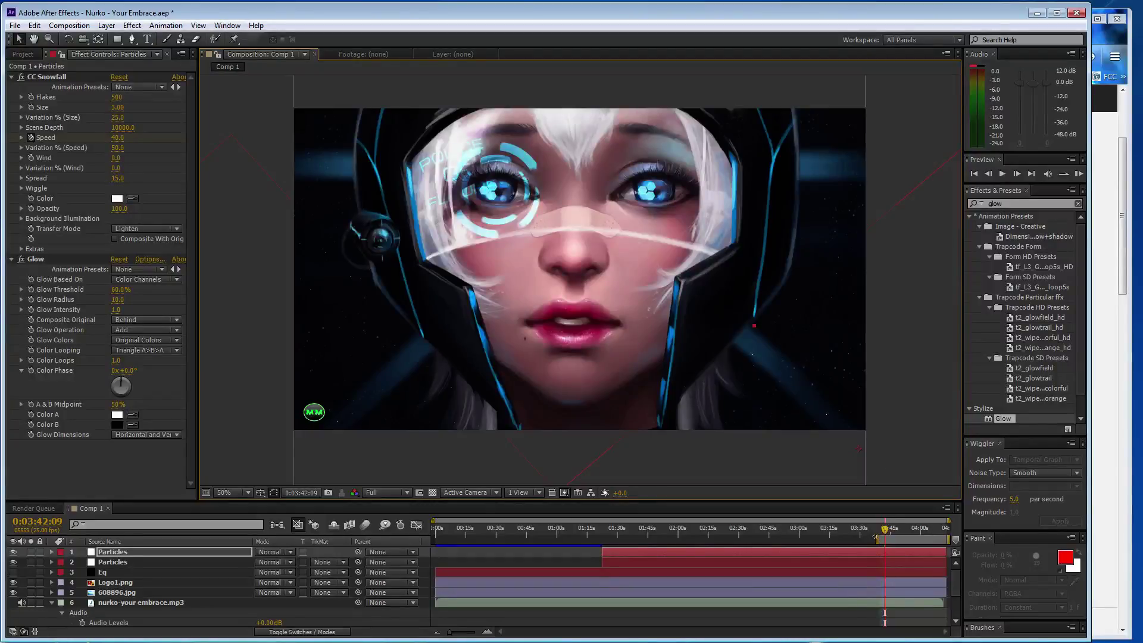
{"action": "left_click_drag", "start_coordinate": [875, 539], "coordinate": [598, 539]}
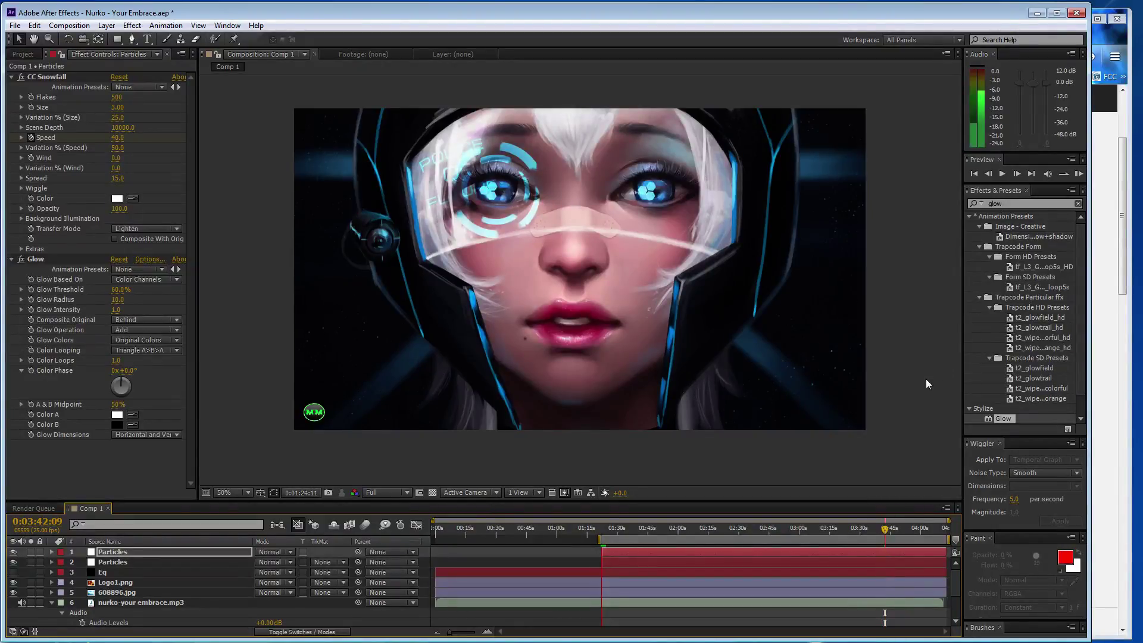
{"action": "key", "text": "space"}
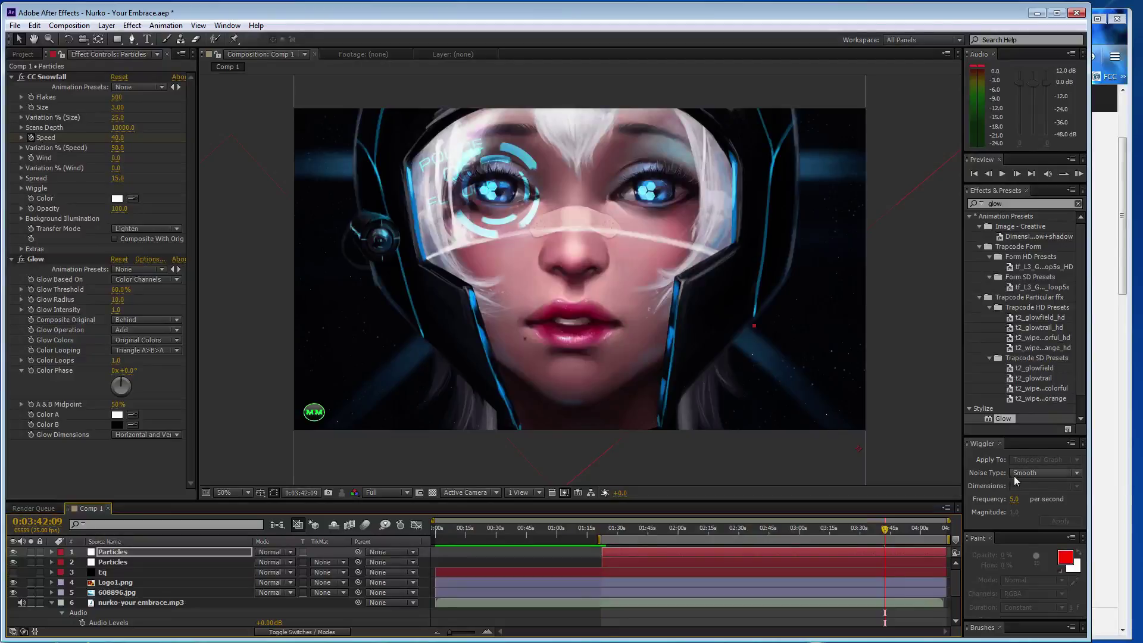
Step: Drag a second Glow from Effects & Presets onto layer 2 Particles
{"action": "left_click_drag", "start_coordinate": [1005, 420], "coordinate": [152, 475]}
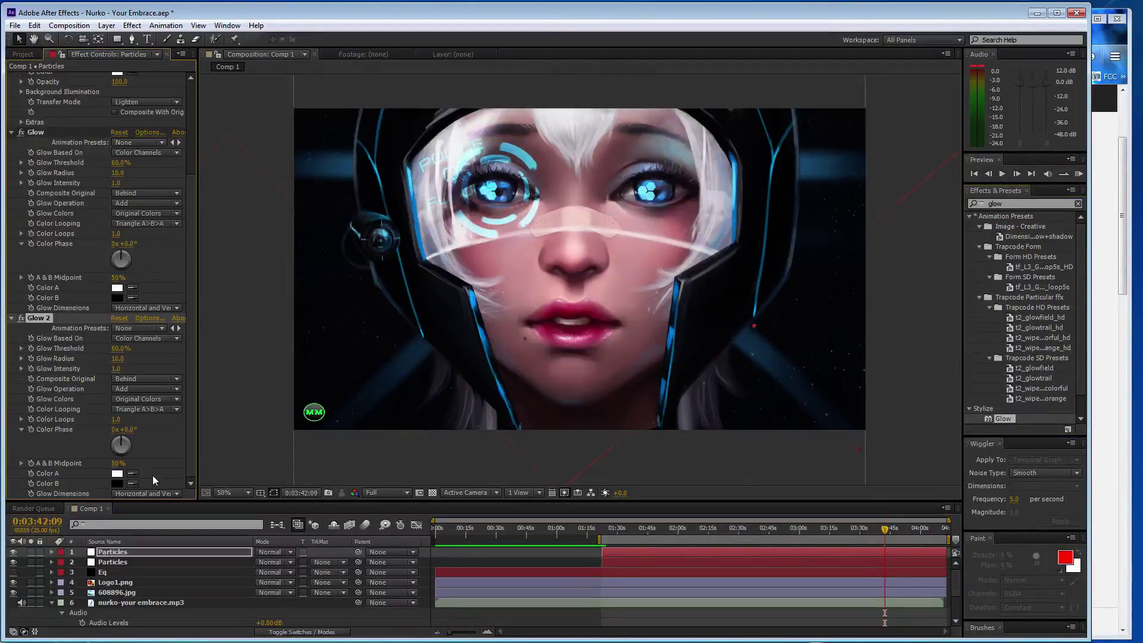
{"action": "left_click", "coordinate": [137, 562]}
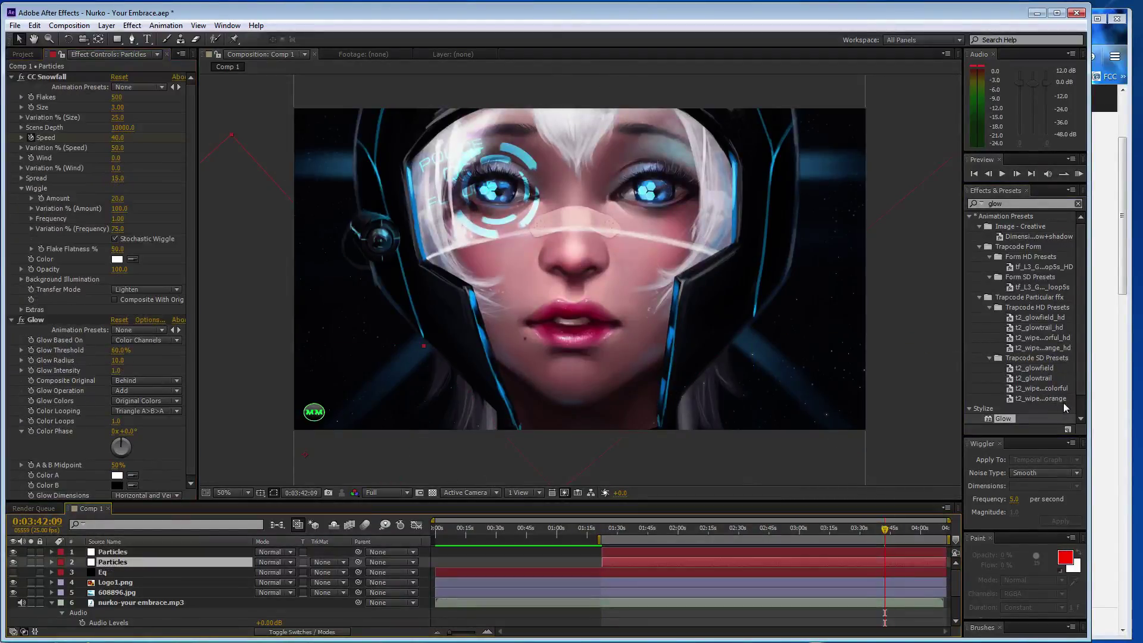
{"action": "left_click_drag", "start_coordinate": [1009, 425], "coordinate": [173, 561]}
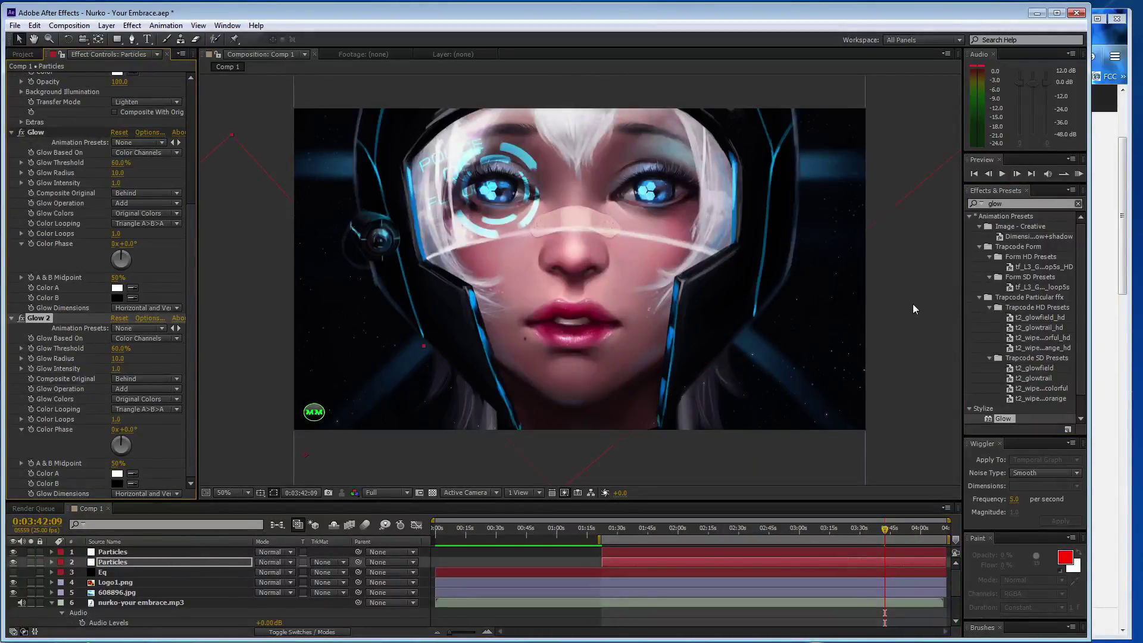
Step: Preview both glowing Particles layers from the work-area start, then begin a new solid
{"action": "key", "text": "comma"}
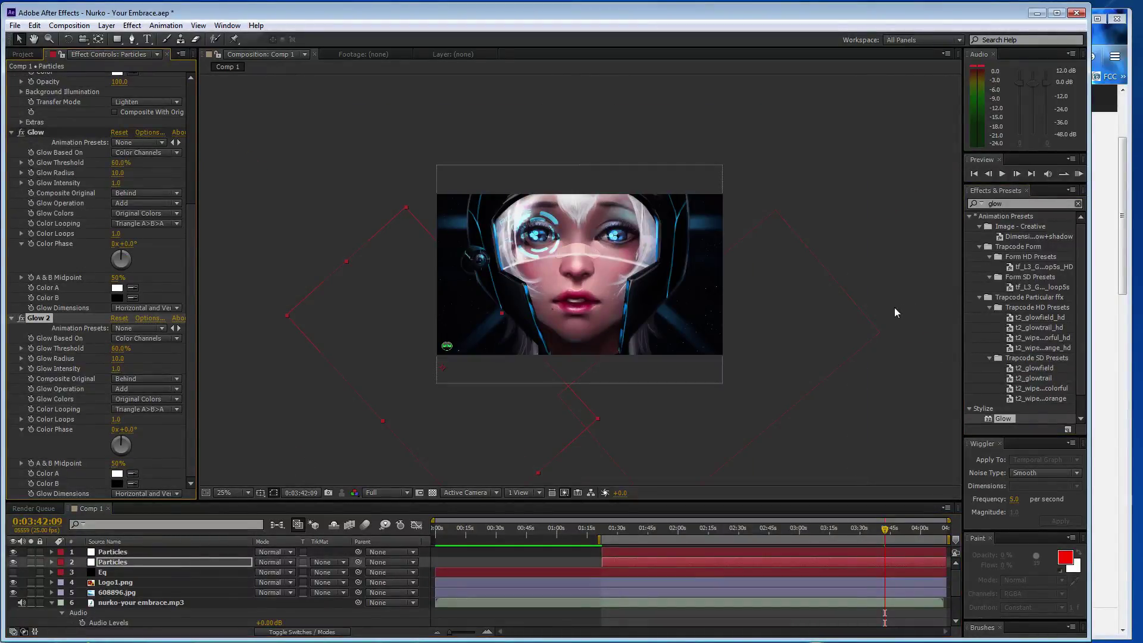
{"action": "key", "text": "period"}
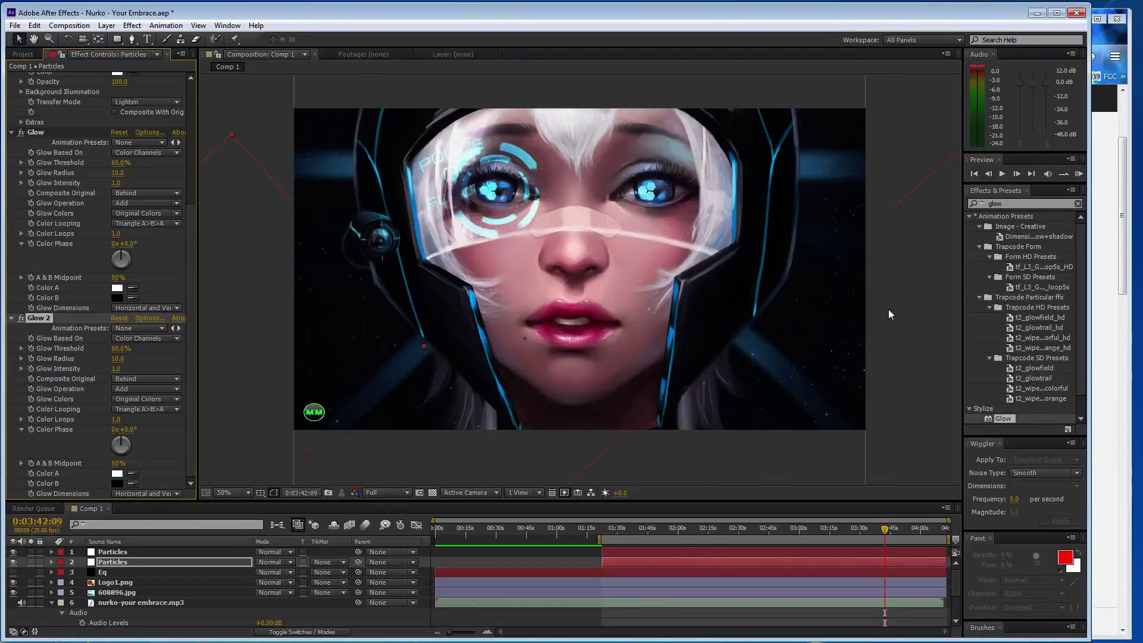
{"action": "key", "text": "KP_0"}
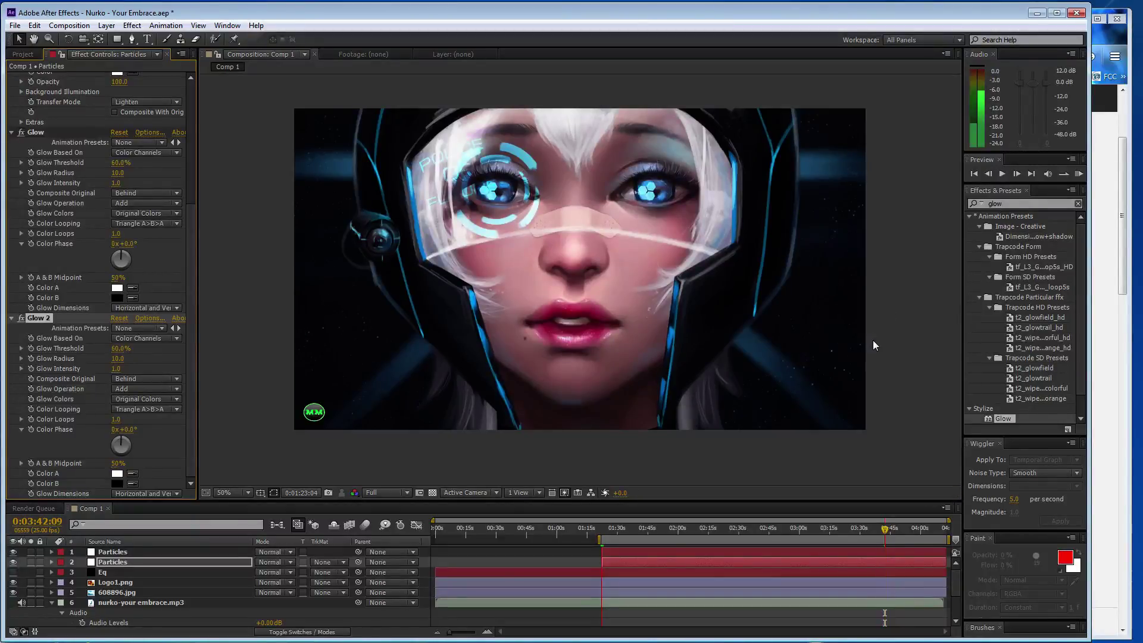
{"action": "key", "text": "space"}
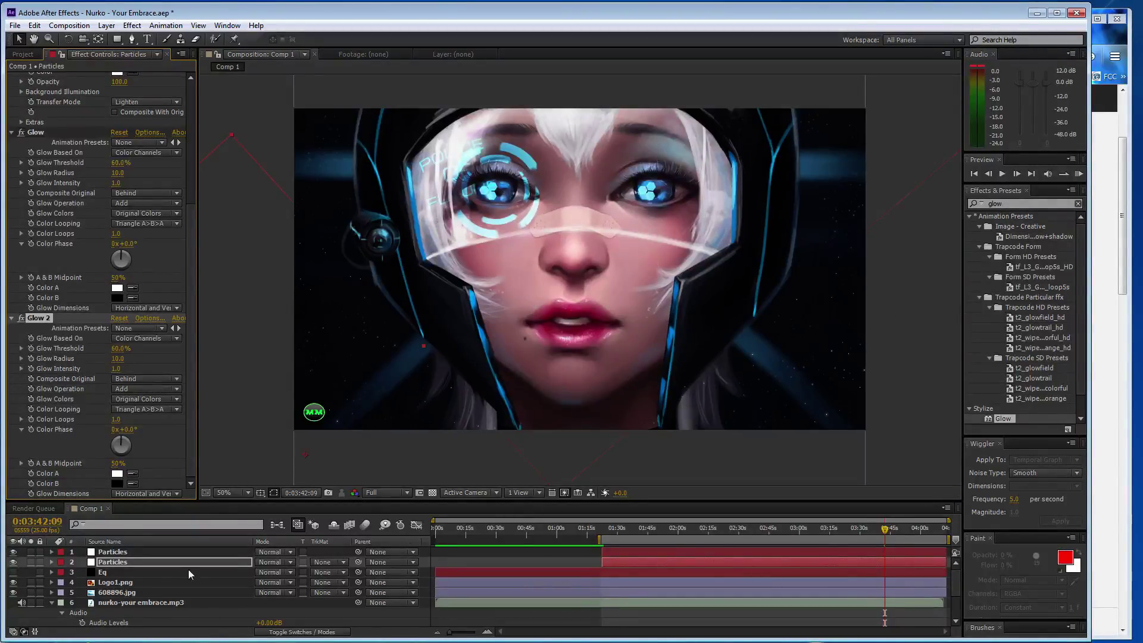
{"action": "left_click", "coordinate": [181, 552]}
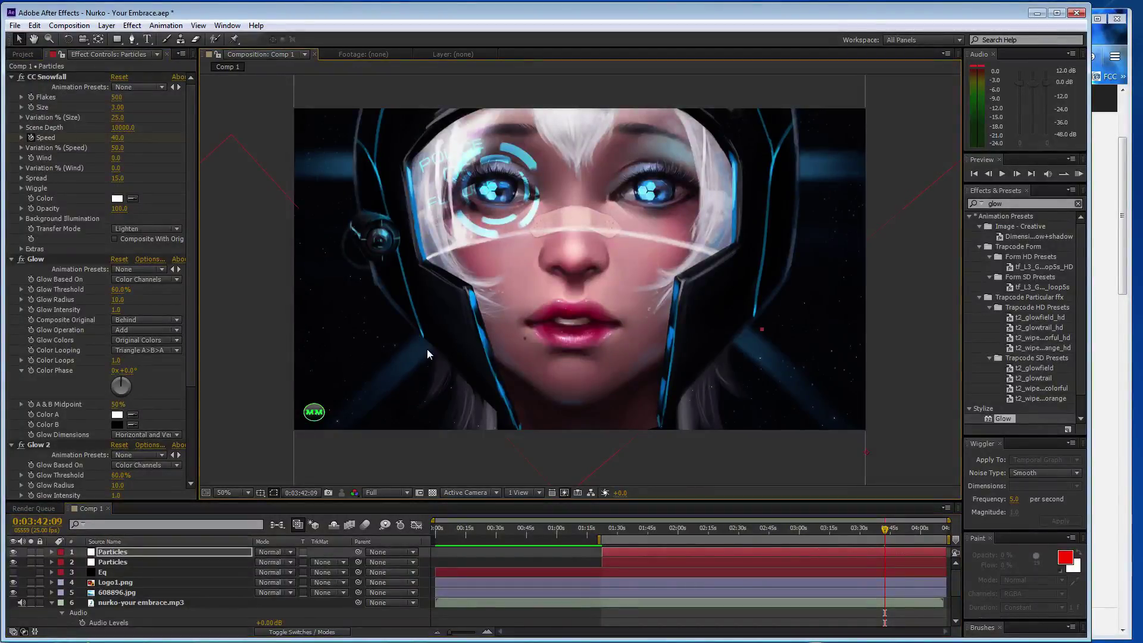
{"action": "key", "text": "space"}
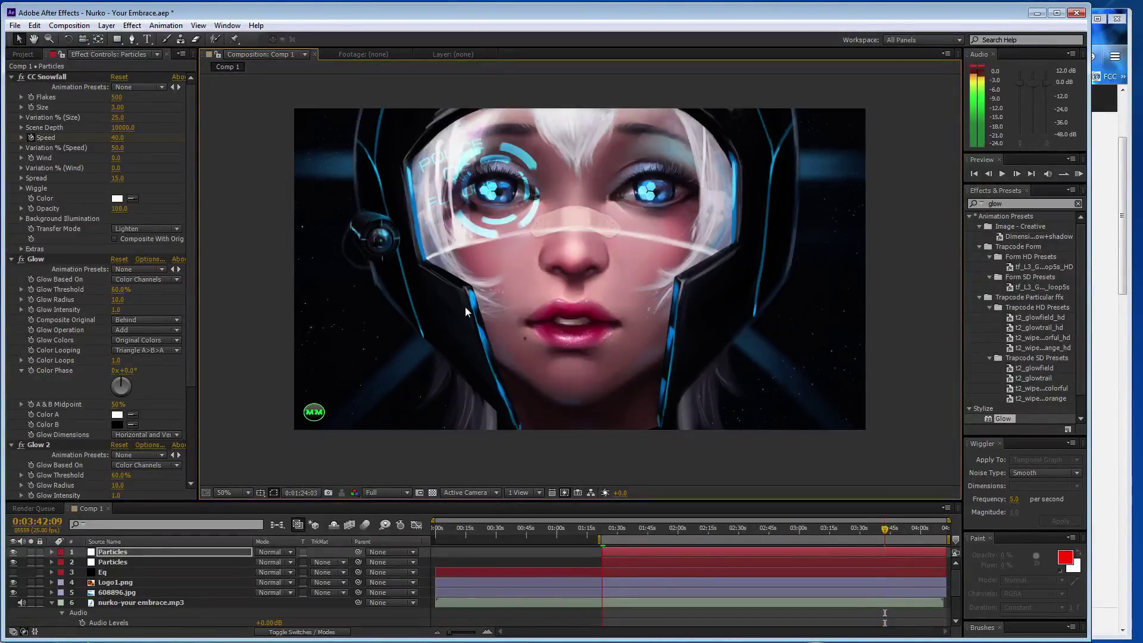
{"action": "key", "text": "space"}
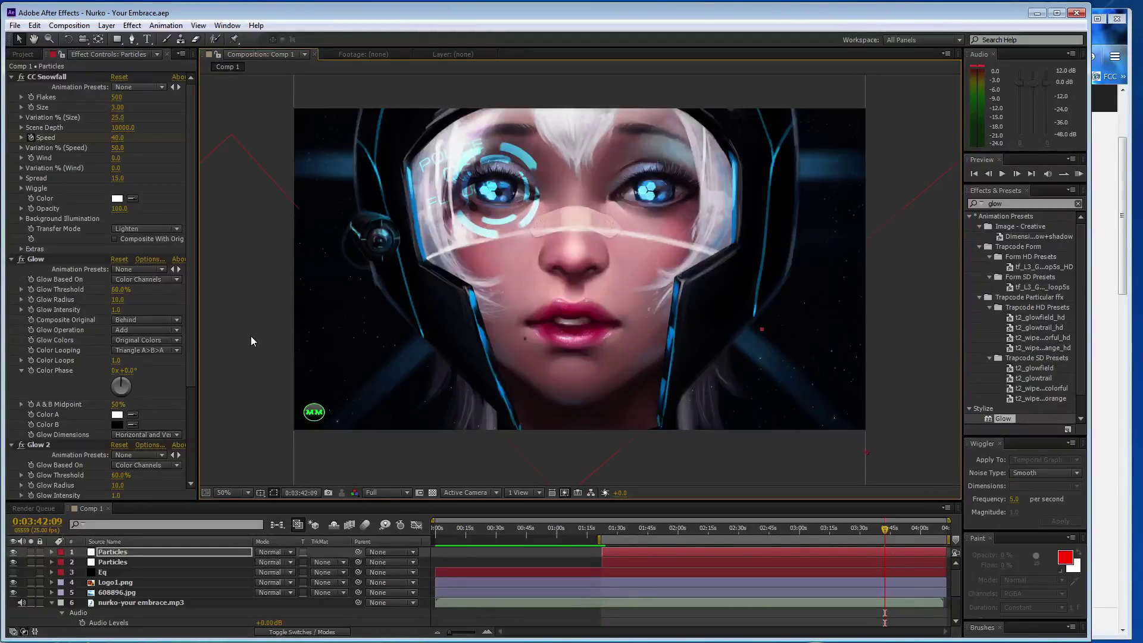
{"action": "key", "text": "ctrl+y"}
Step: Create a black solid named flare
{"action": "left_click", "coordinate": [303, 359]}
{"action": "left_click_drag", "start_coordinate": [220, 331], "coordinate": [94, 410]}
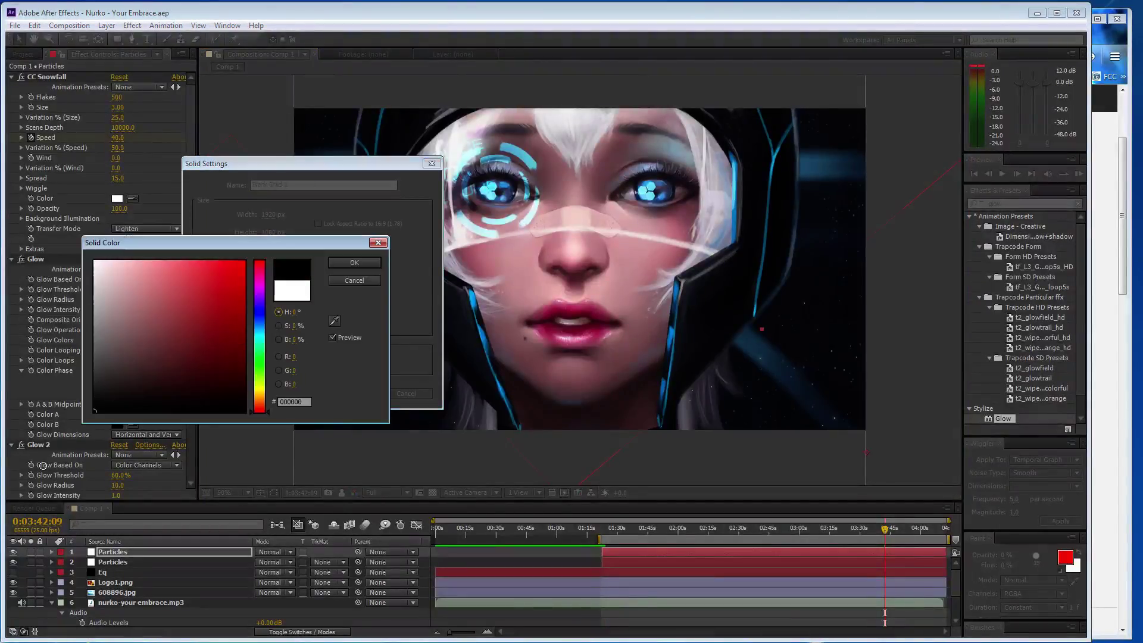
{"action": "left_click", "coordinate": [364, 262]}
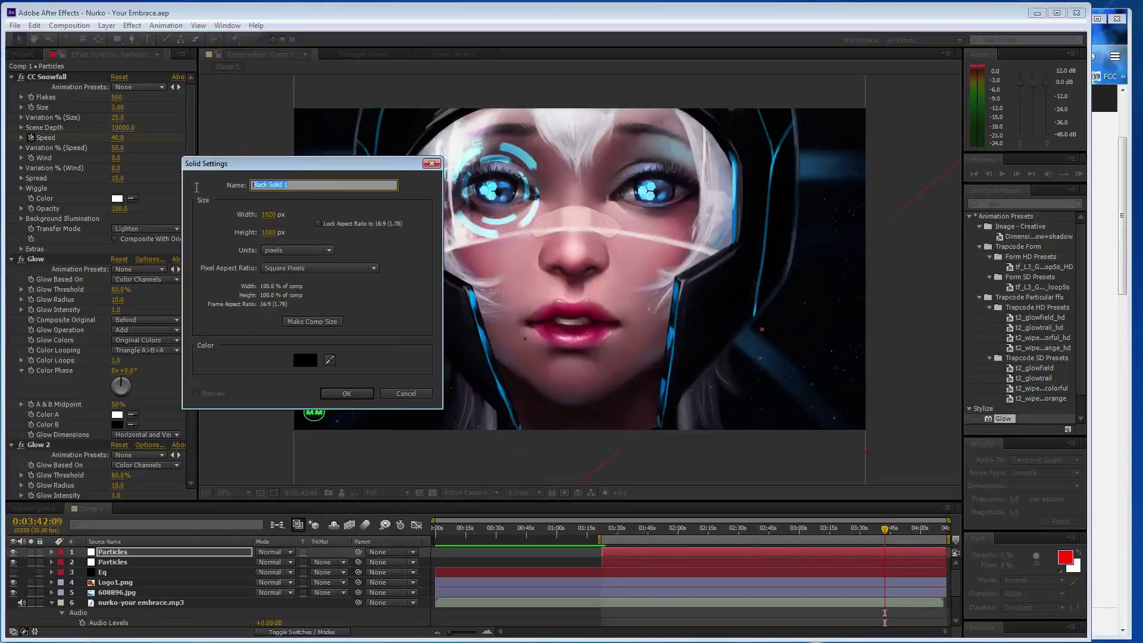
{"action": "type", "text": "flare"}
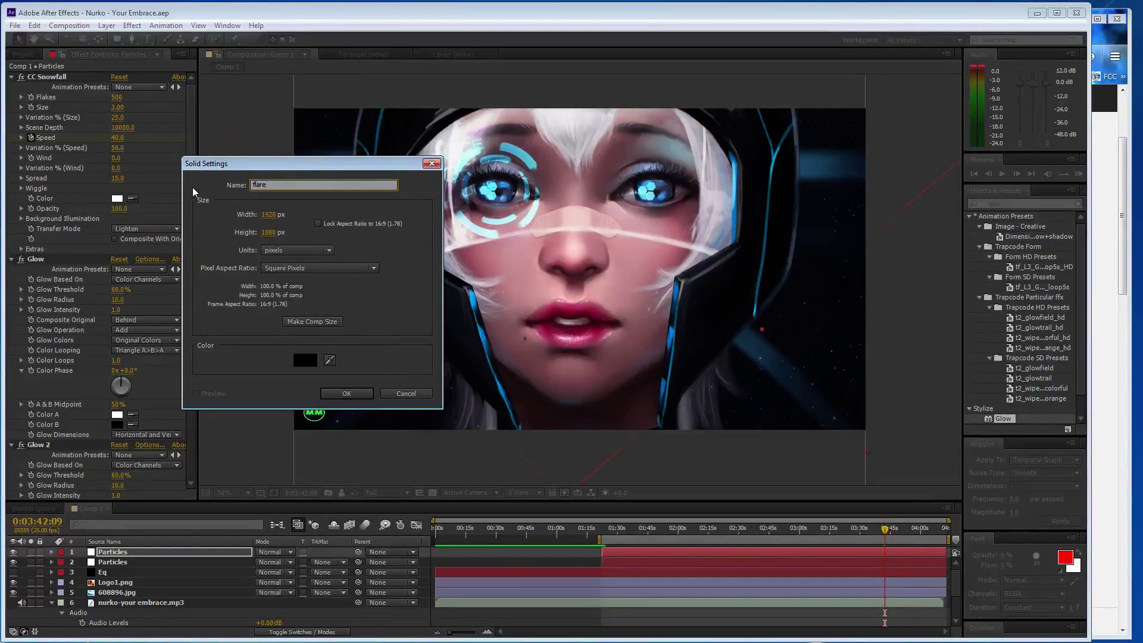
{"action": "key", "text": "Return"}
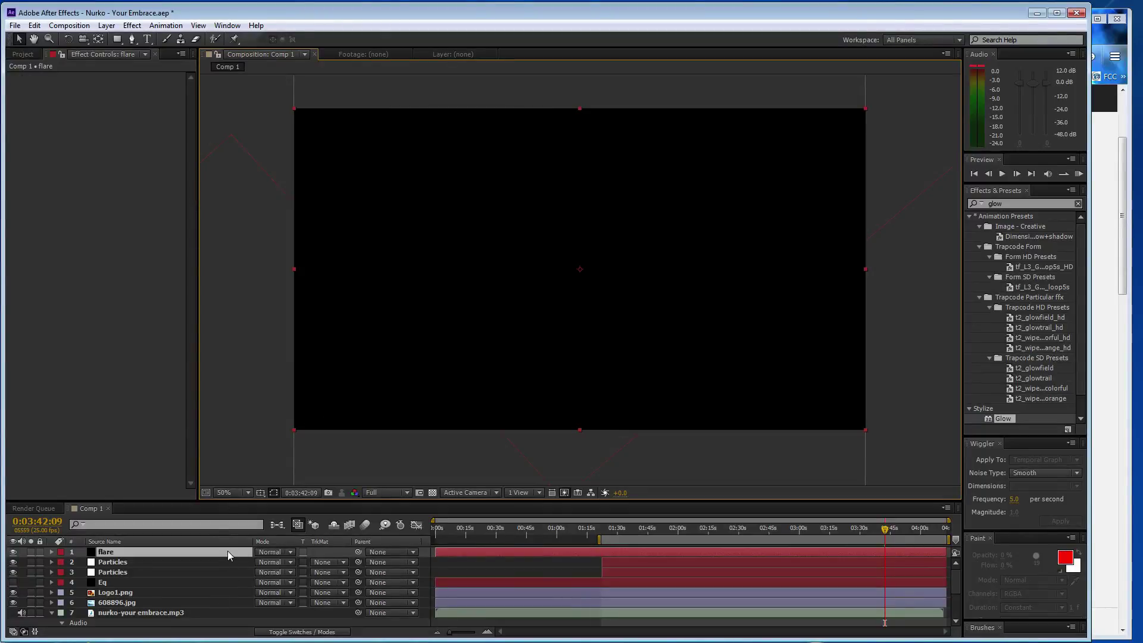
Step: Move flare beneath both Particles layers and apply Video Copilot Optical Flares to it
{"action": "left_click_drag", "start_coordinate": [228, 551], "coordinate": [230, 579]}
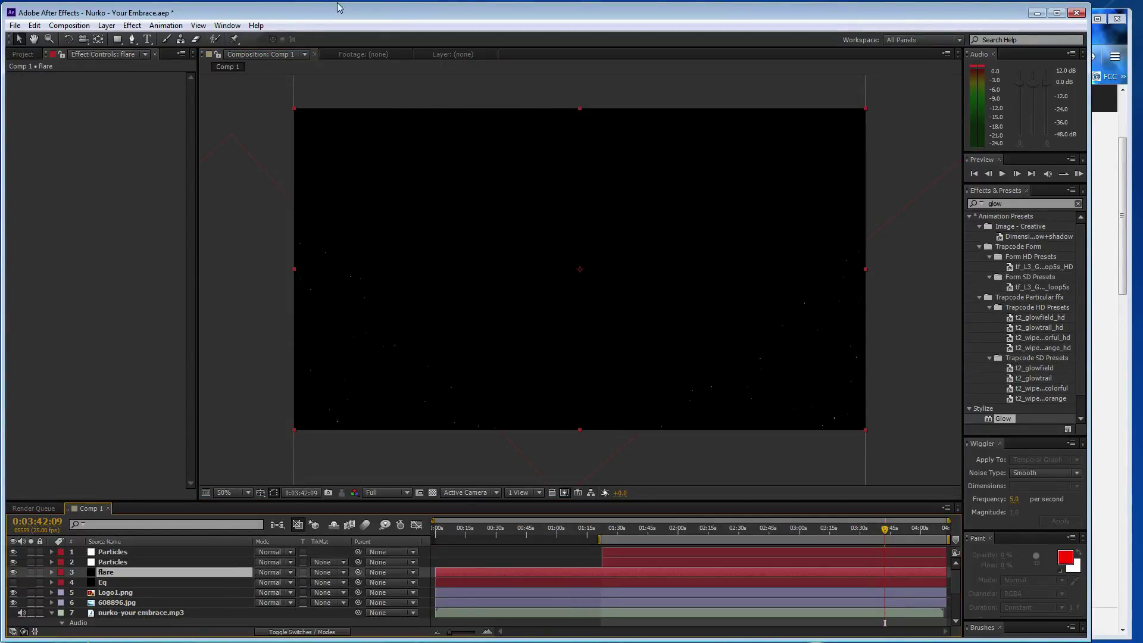
{"action": "left_click", "coordinate": [131, 25]}
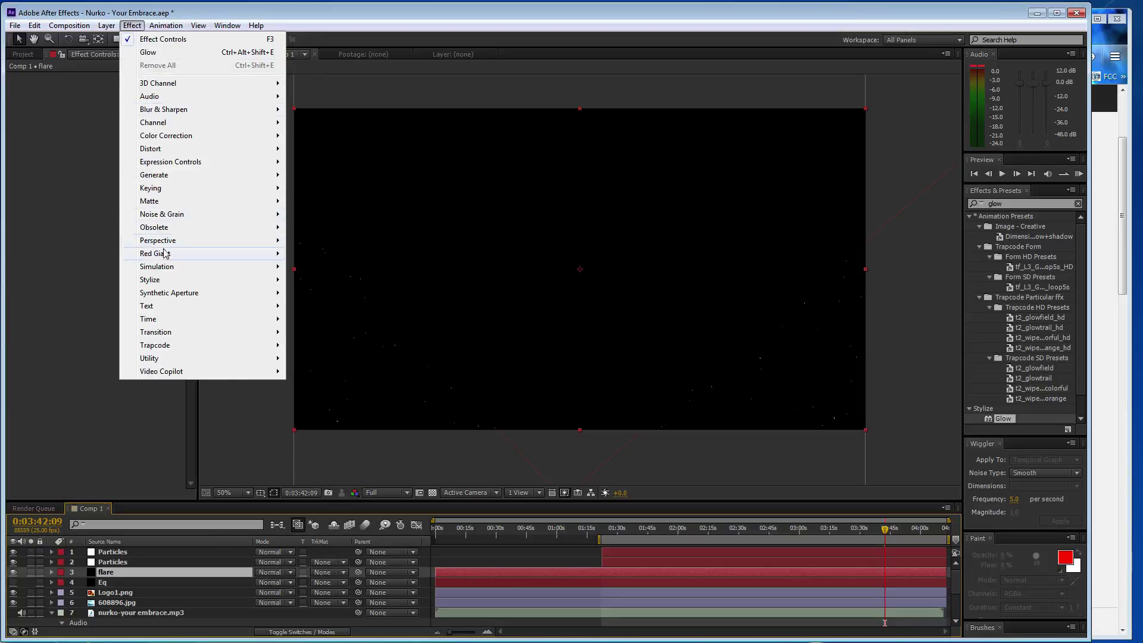
{"action": "mouse_move", "coordinate": [195, 372]}
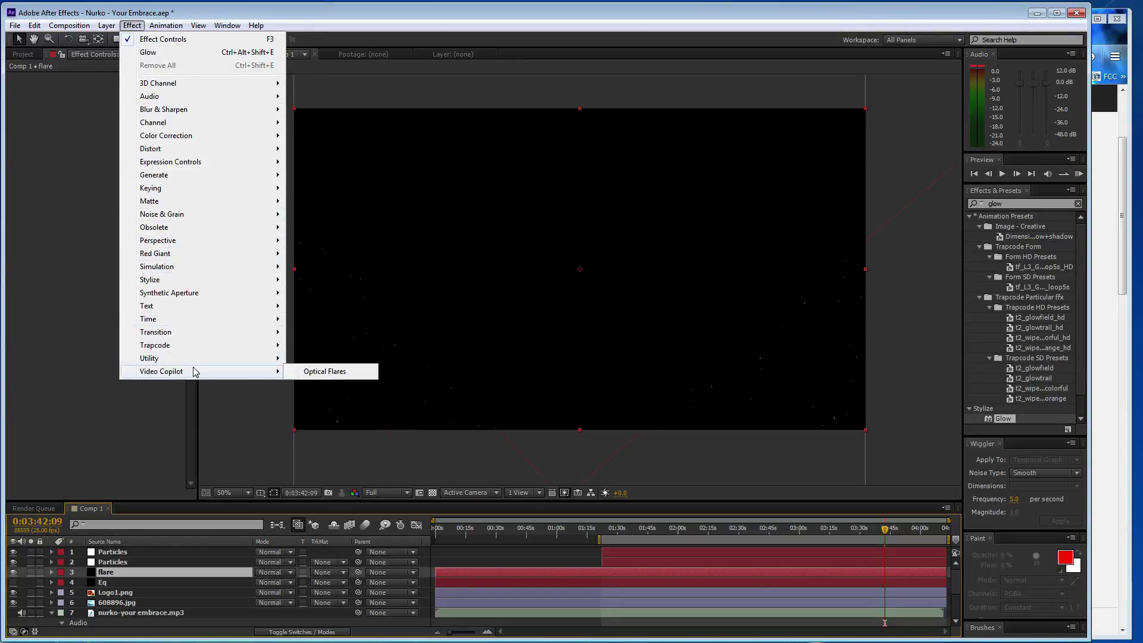
{"action": "left_click", "coordinate": [329, 372]}
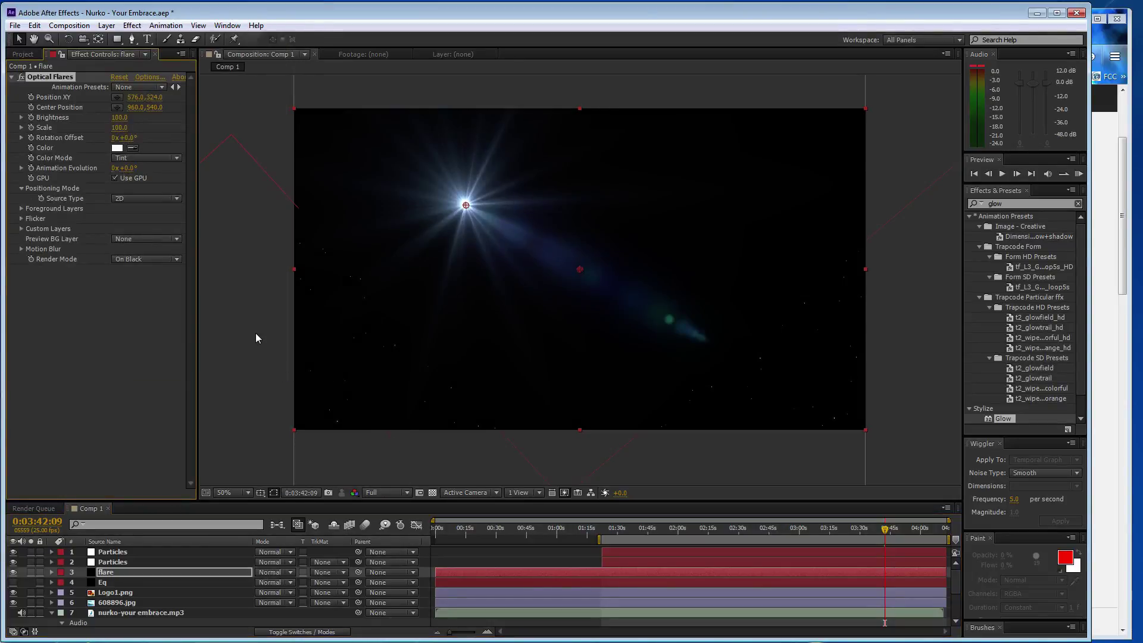
Step: Render the flare On Transparent and reduce its stack to a single Glow element
{"action": "left_click", "coordinate": [134, 260]}
{"action": "left_click", "coordinate": [151, 284]}
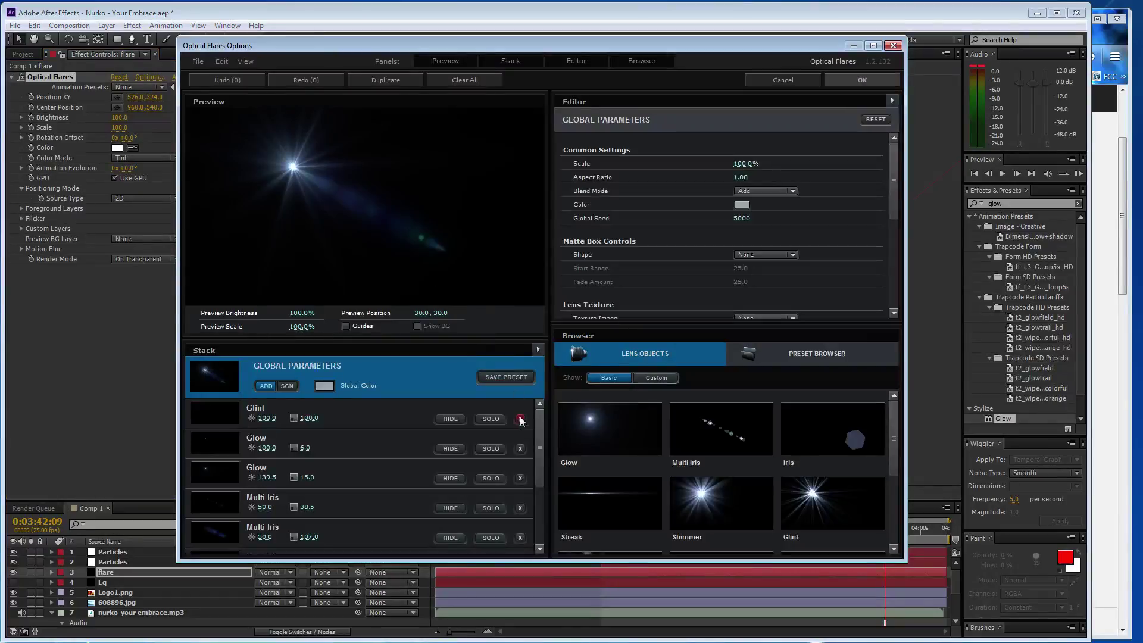
{"action": "left_click", "coordinate": [520, 418]}
{"action": "double_click", "coordinate": [519, 419]}
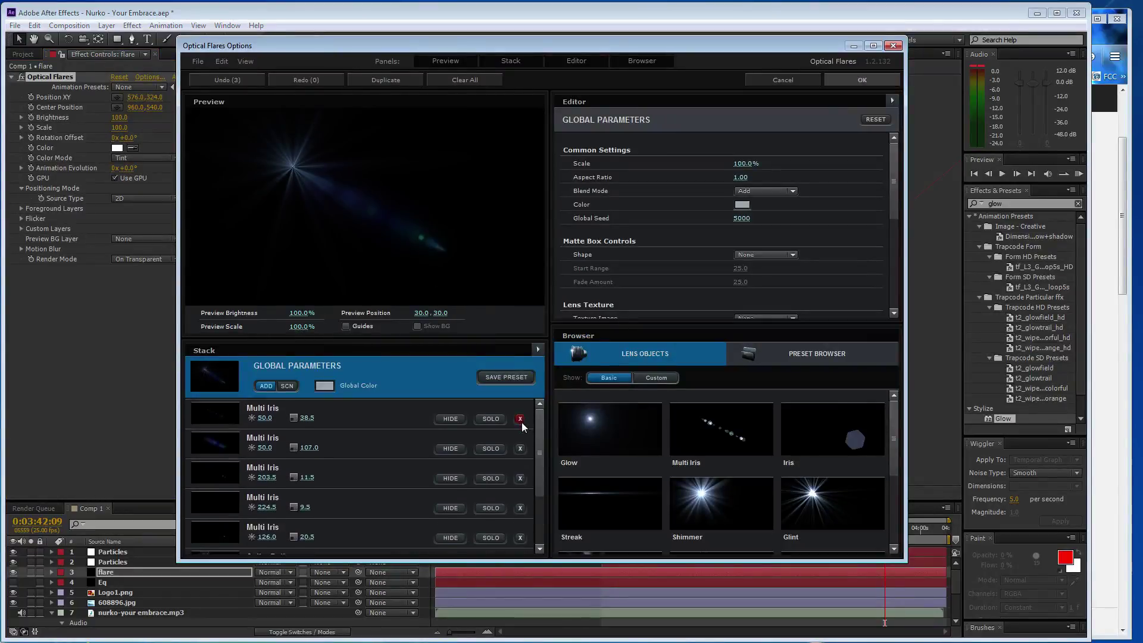
{"action": "double_click", "coordinate": [520, 418]}
{"action": "double_click", "coordinate": [519, 418]}
{"action": "double_click", "coordinate": [519, 419]}
{"action": "left_click", "coordinate": [579, 429]}
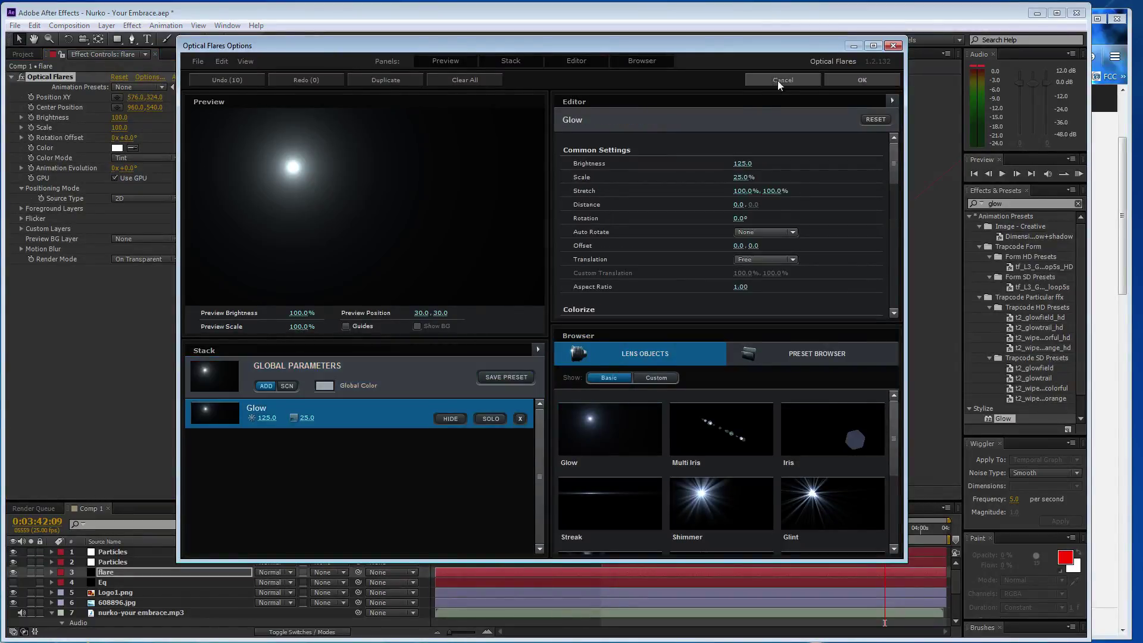
{"action": "left_click", "coordinate": [854, 80]}
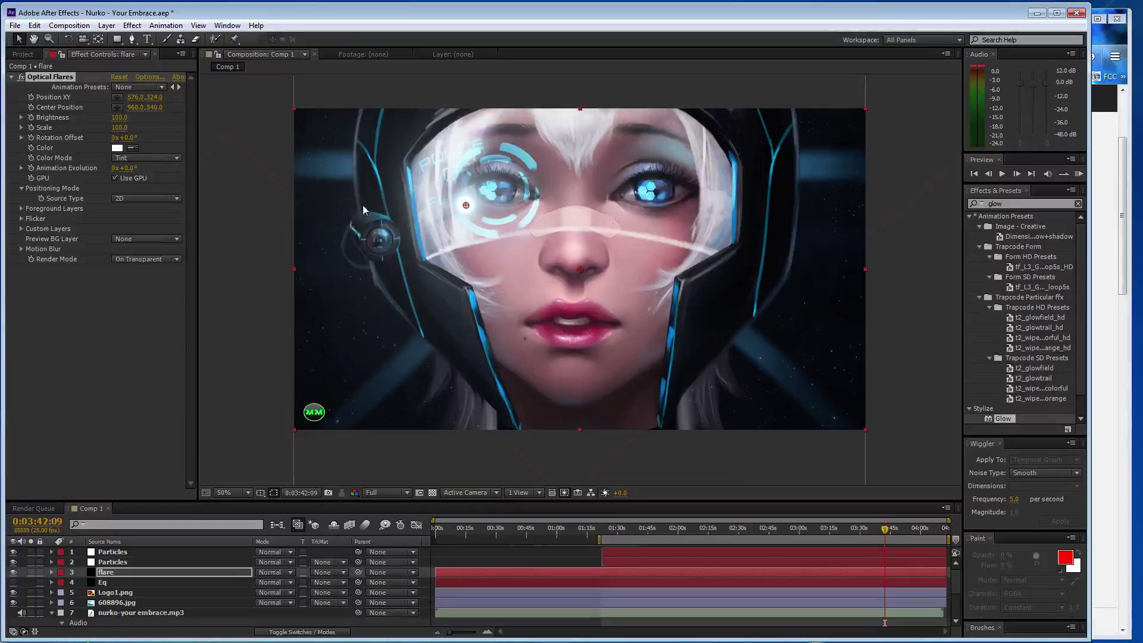
Step: Tint the Optical Flares colour light blue and set its Scale to 30
{"action": "left_click", "coordinate": [418, 174]}
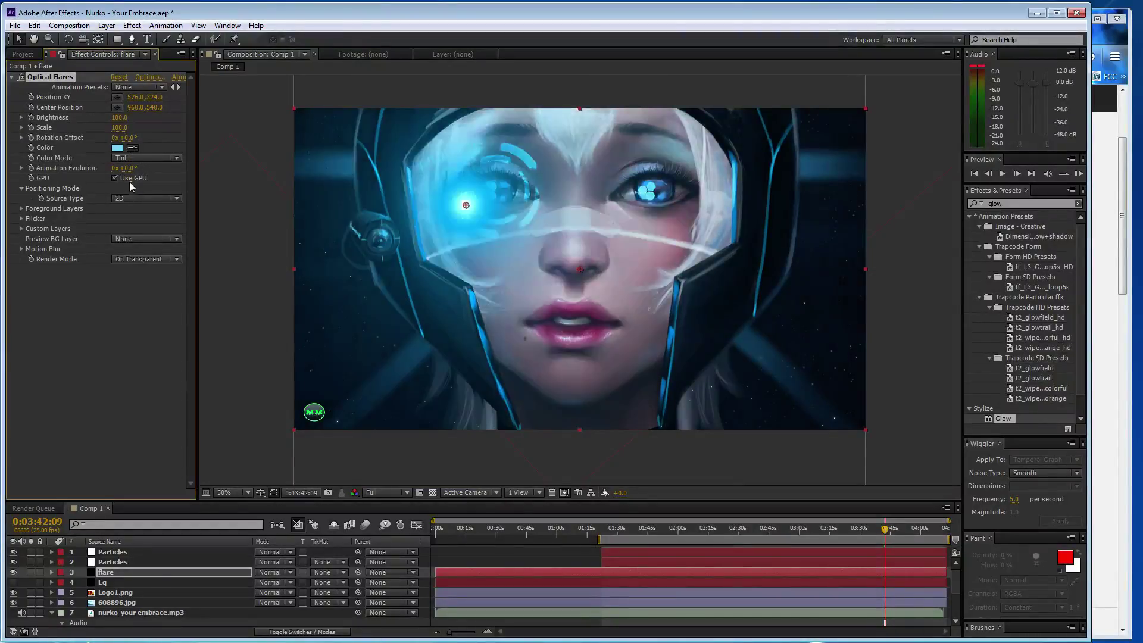
{"action": "left_click", "coordinate": [118, 148]}
{"action": "left_click", "coordinate": [131, 262]}
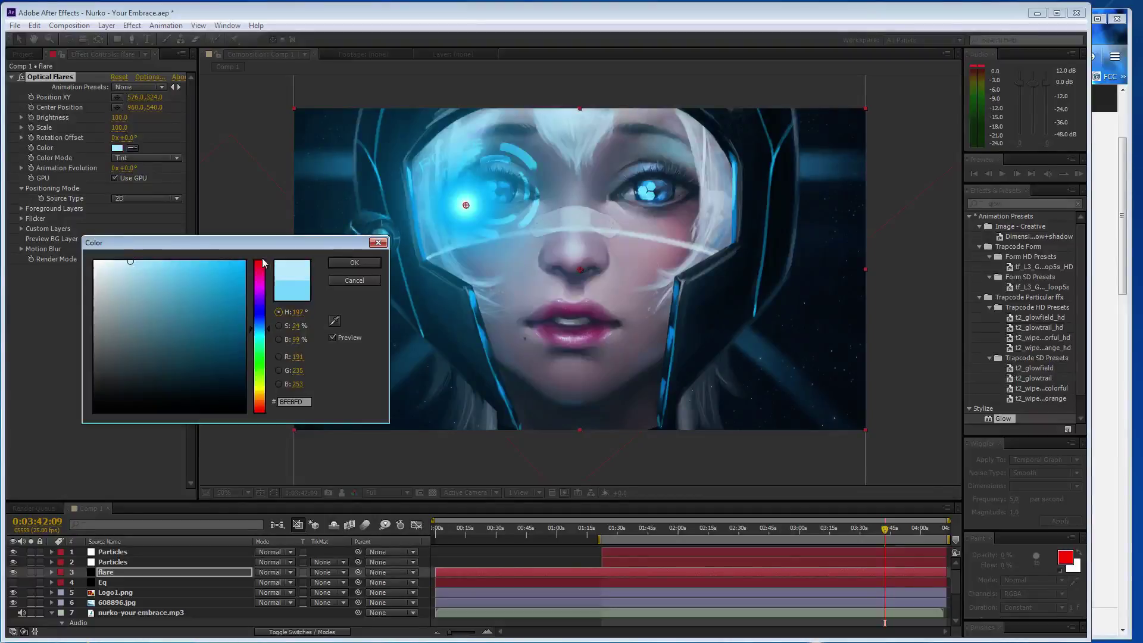
{"action": "left_click", "coordinate": [354, 263]}
{"action": "left_click", "coordinate": [119, 127]}
{"action": "type", "text": "30"}
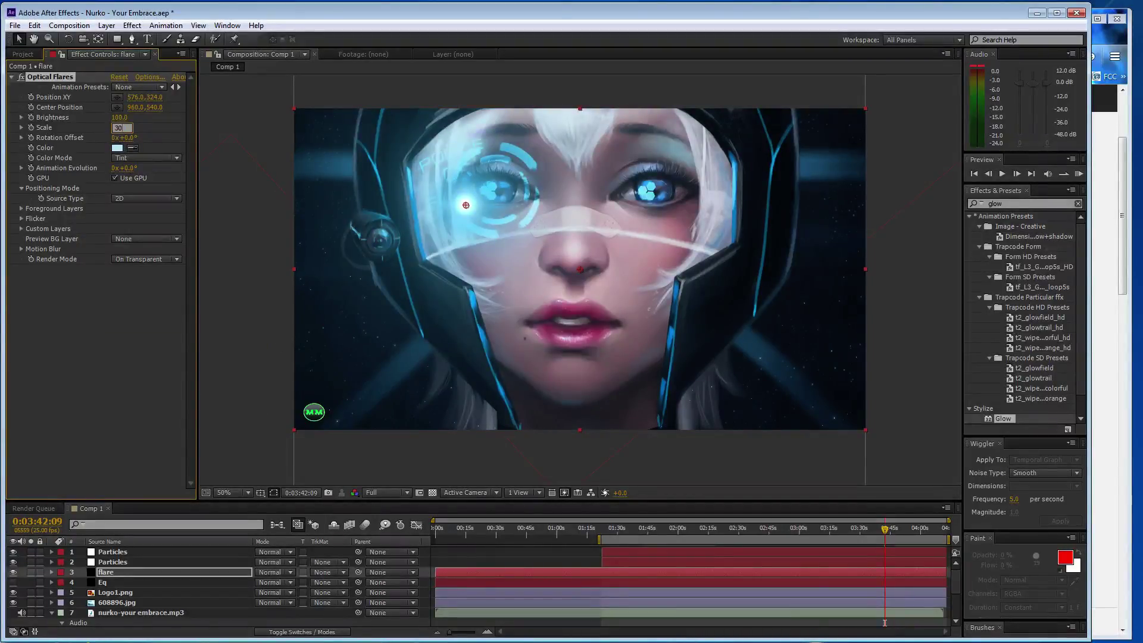
{"action": "key", "text": "Return"}
Step: Move the flare from the eye onto the headset and raise its Brightness to 200
{"action": "left_click_drag", "start_coordinate": [465, 205], "coordinate": [379, 239]}
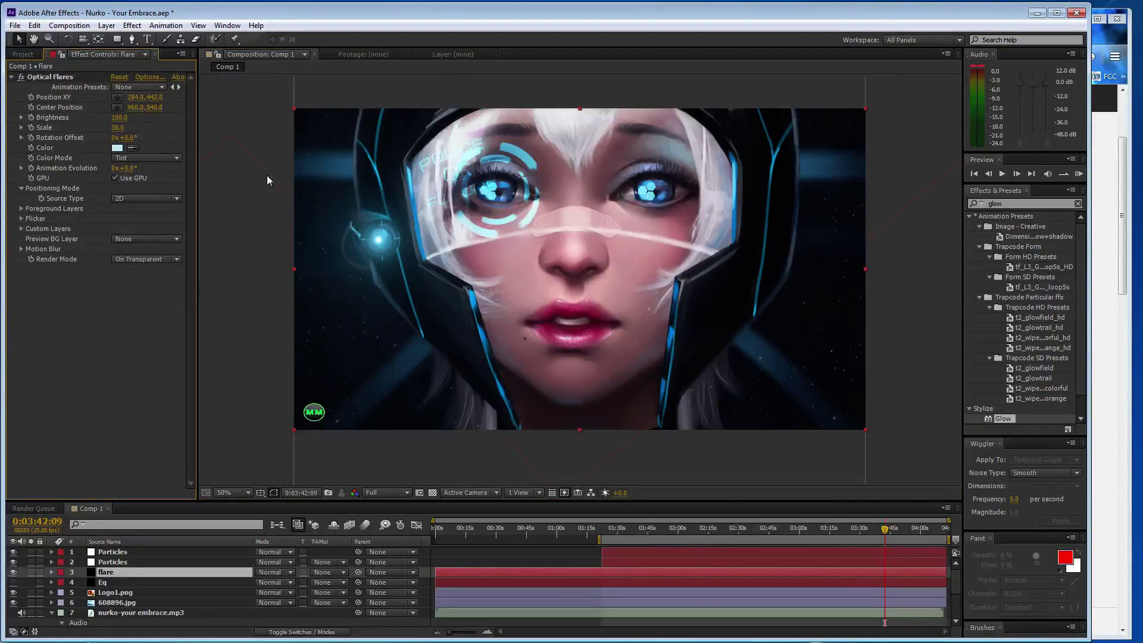
{"action": "left_click", "coordinate": [66, 95]}
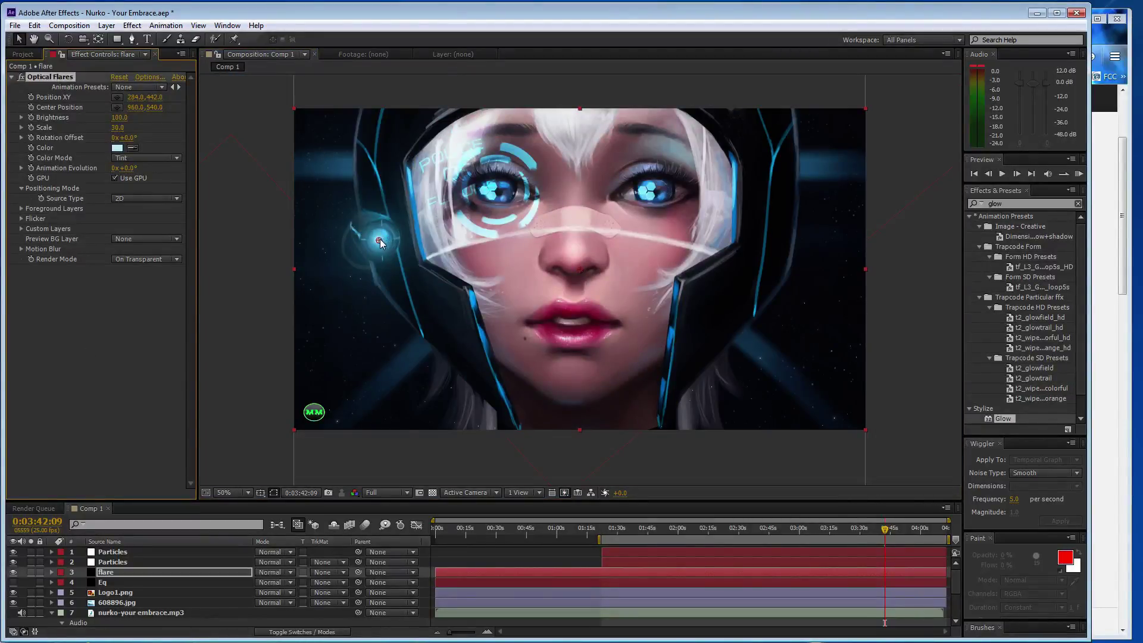
{"action": "left_click_drag", "start_coordinate": [380, 238], "coordinate": [381, 238]}
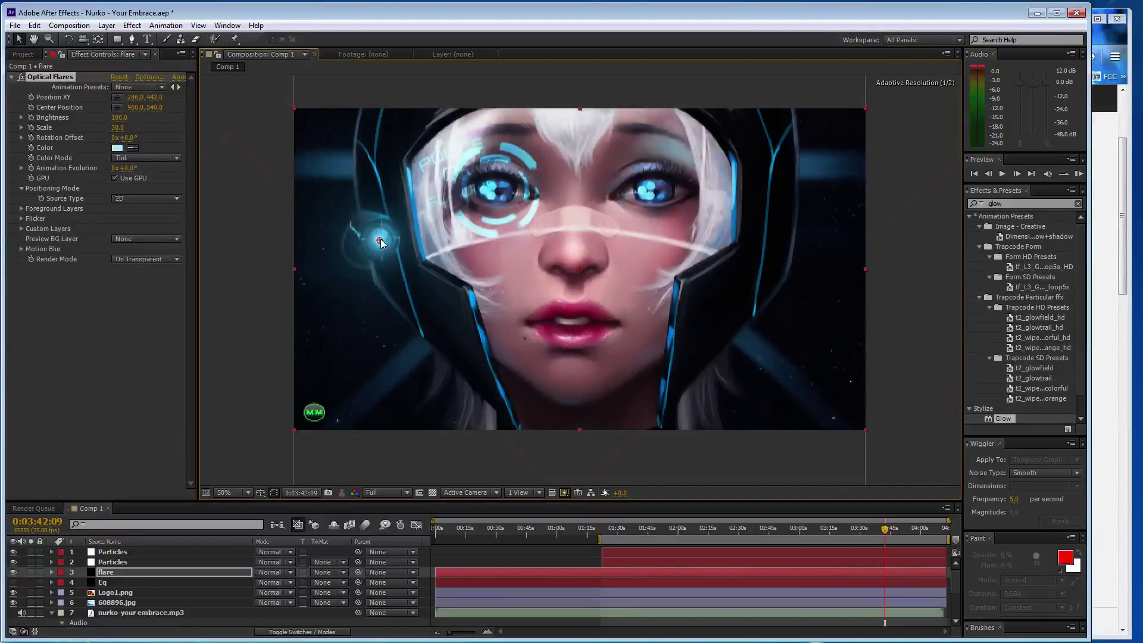
{"action": "left_click", "coordinate": [87, 351]}
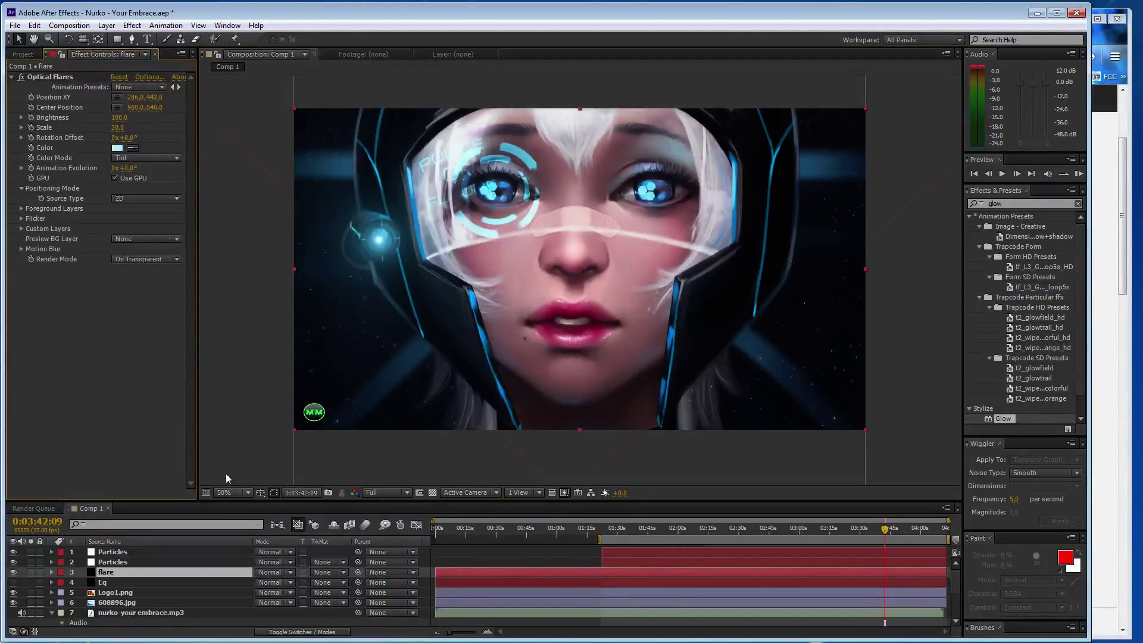
{"action": "left_click", "coordinate": [122, 118]}
{"action": "type", "text": "200"}
{"action": "left_click", "coordinate": [87, 369]}
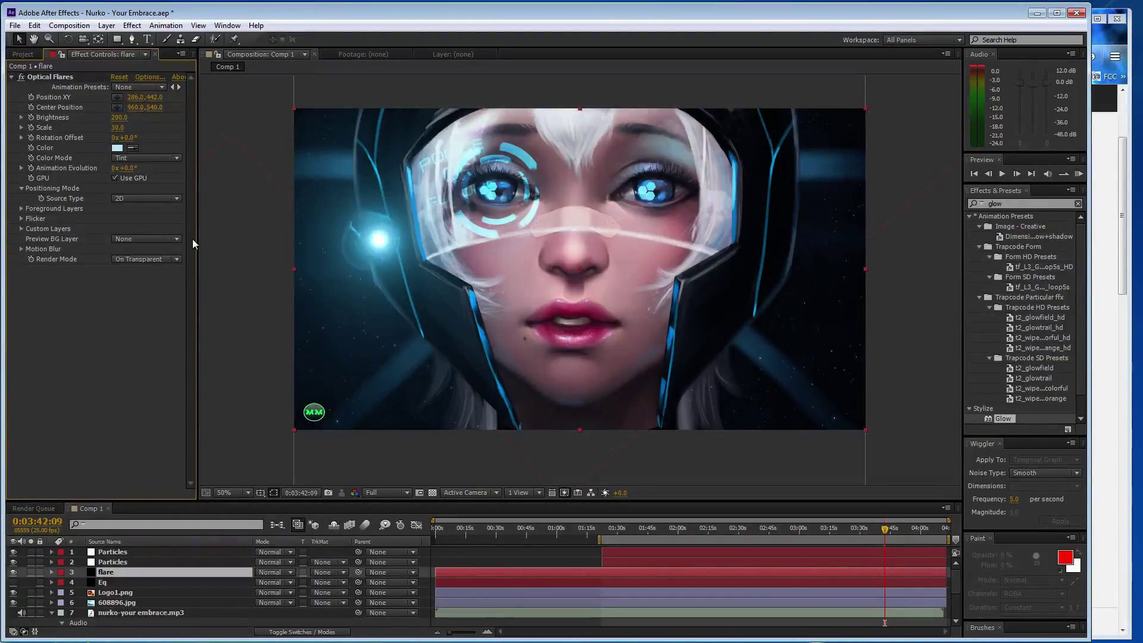
Step: Nudge the flare onto the earpiece and set its Brightness back to 100
{"action": "left_click", "coordinate": [50, 77]}
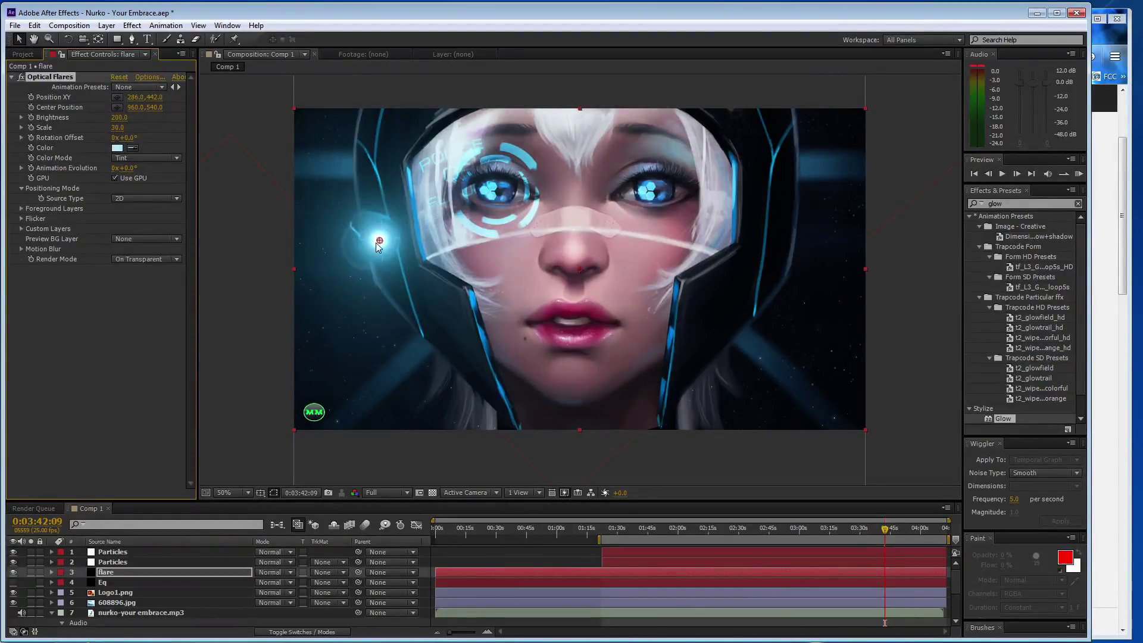
{"action": "left_click_drag", "start_coordinate": [379, 239], "coordinate": [380, 238]}
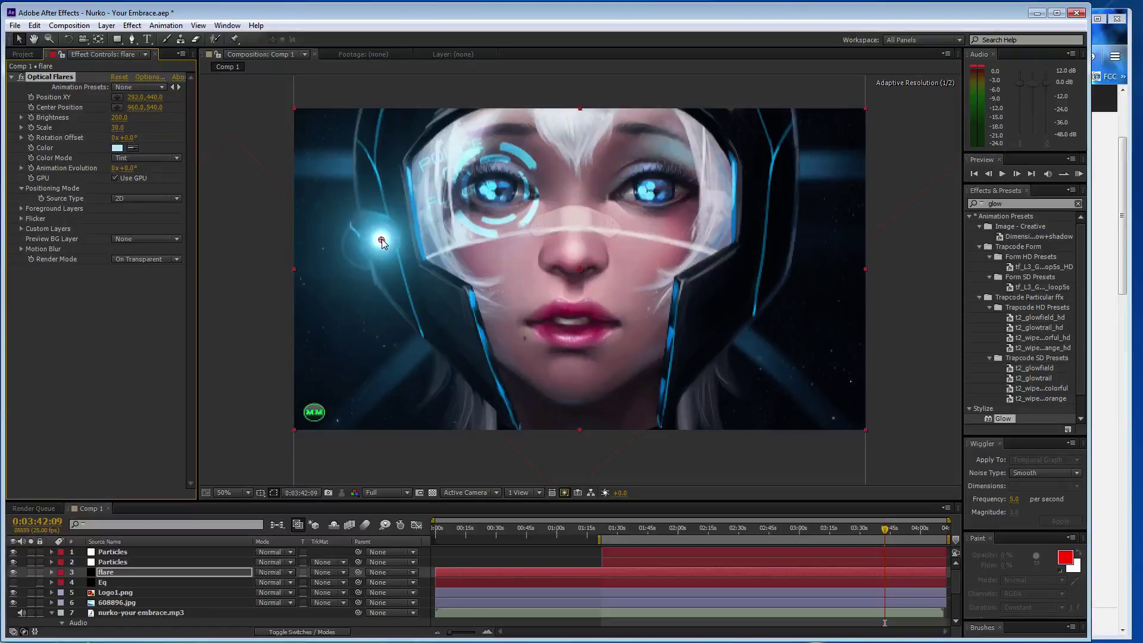
{"action": "left_click", "coordinate": [114, 330]}
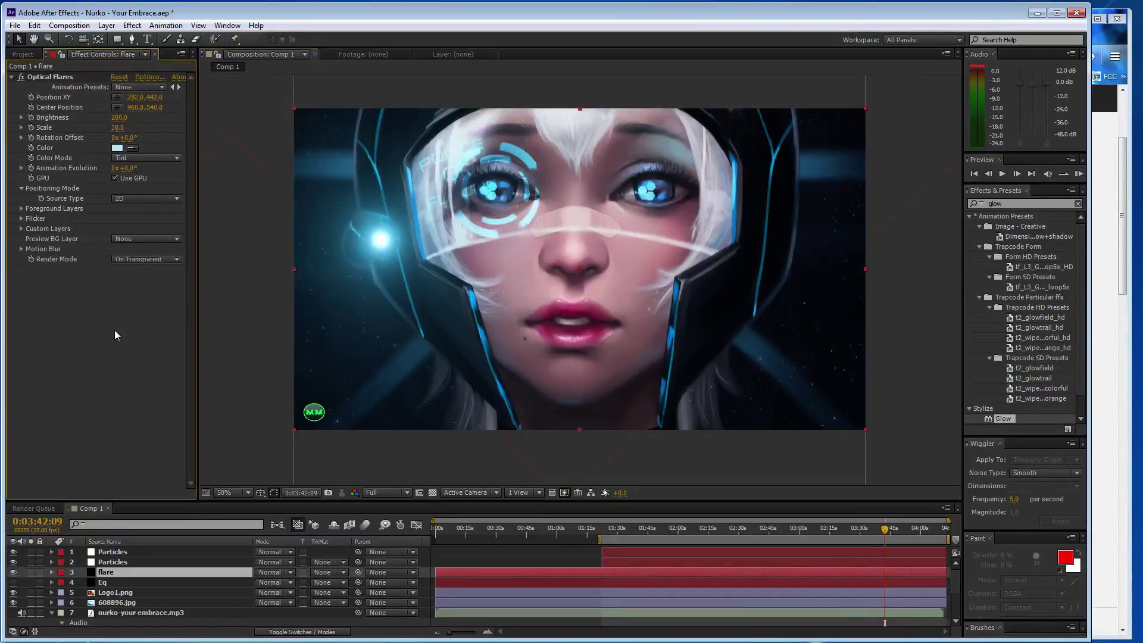
{"action": "left_click", "coordinate": [119, 117]}
{"action": "type", "text": "100"}
{"action": "key", "text": "Return"}
Step: Bring Firefox forward and open Gmail in the new tab
{"action": "left_click", "coordinate": [1107, 282]}
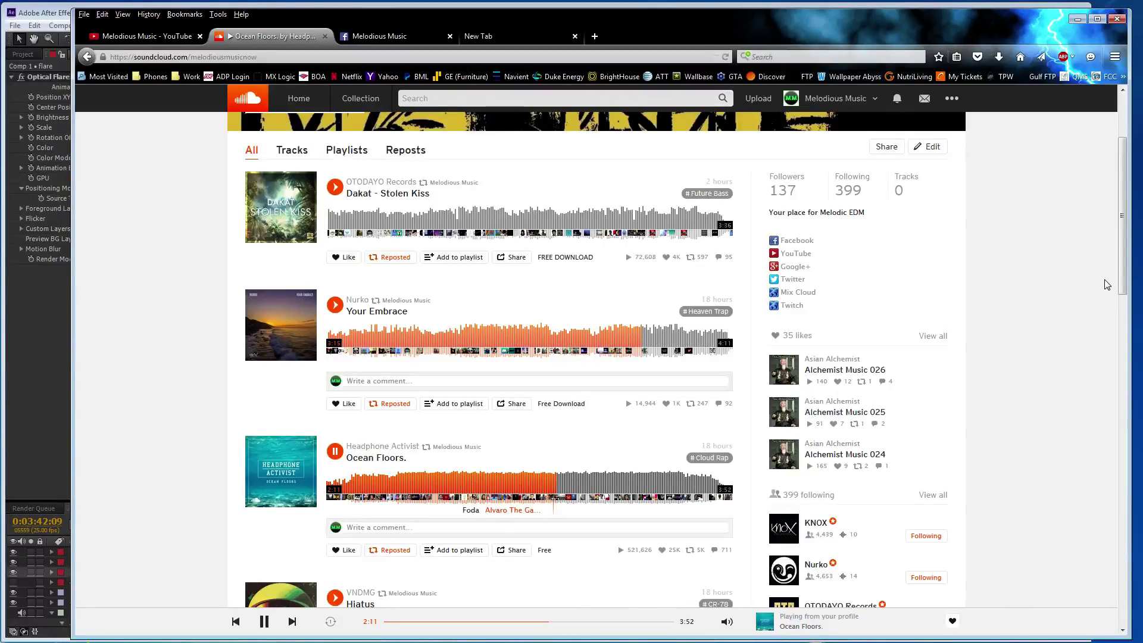
{"action": "left_click", "coordinate": [540, 36]}
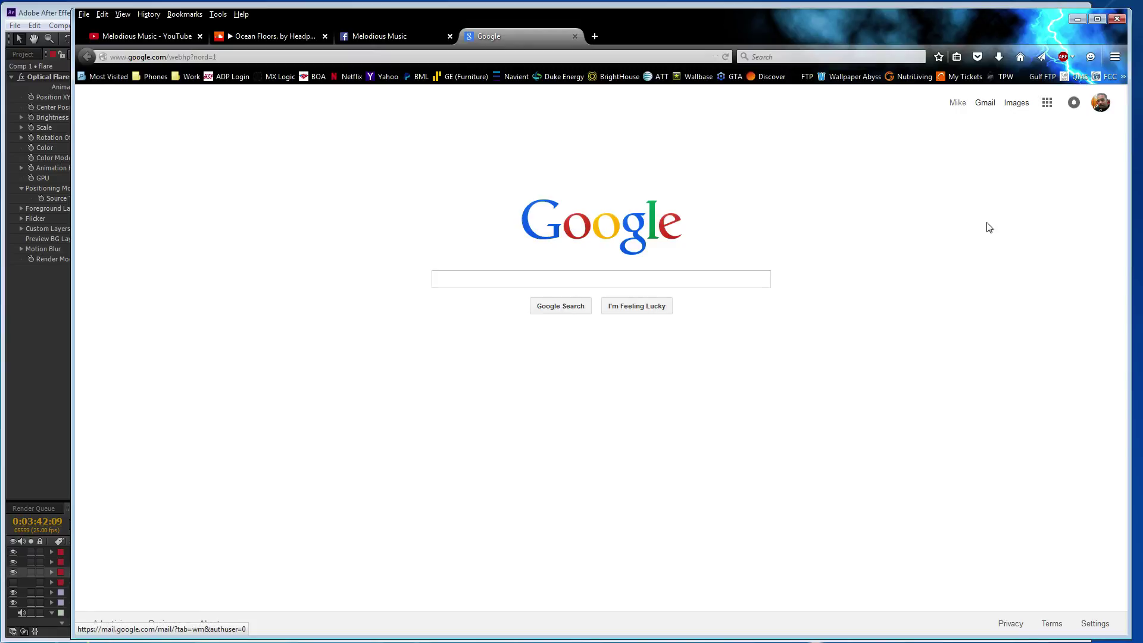
{"action": "left_click", "coordinate": [988, 106]}
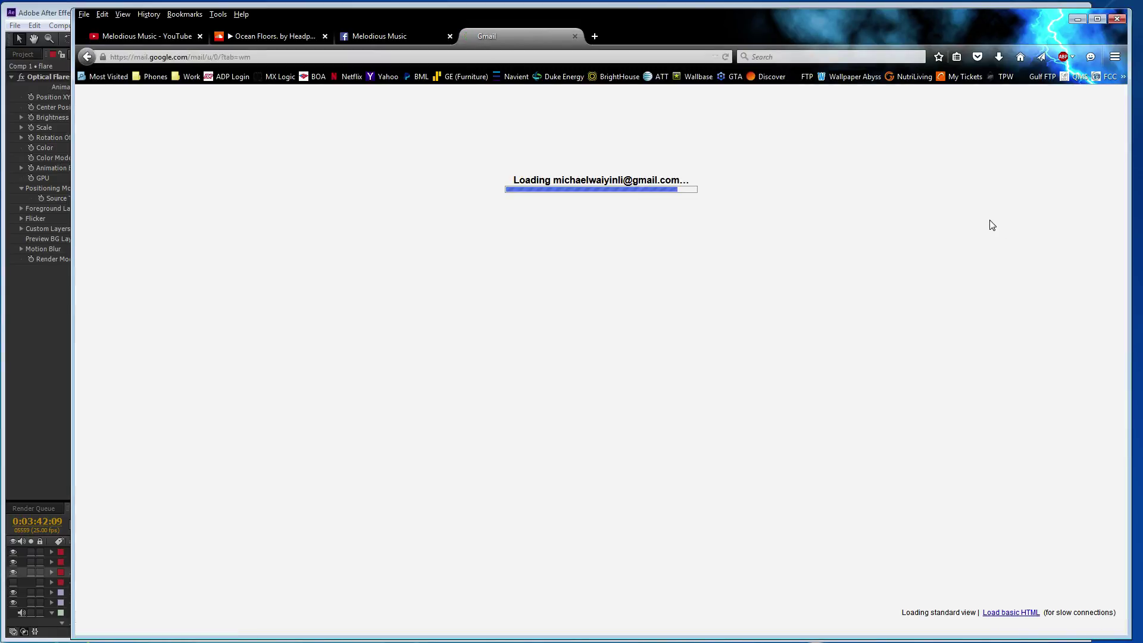
Step: Flip through the Facebook, SoundCloud and Gmail tabs, ending on the SoundCloud page
{"action": "left_click", "coordinate": [403, 37]}
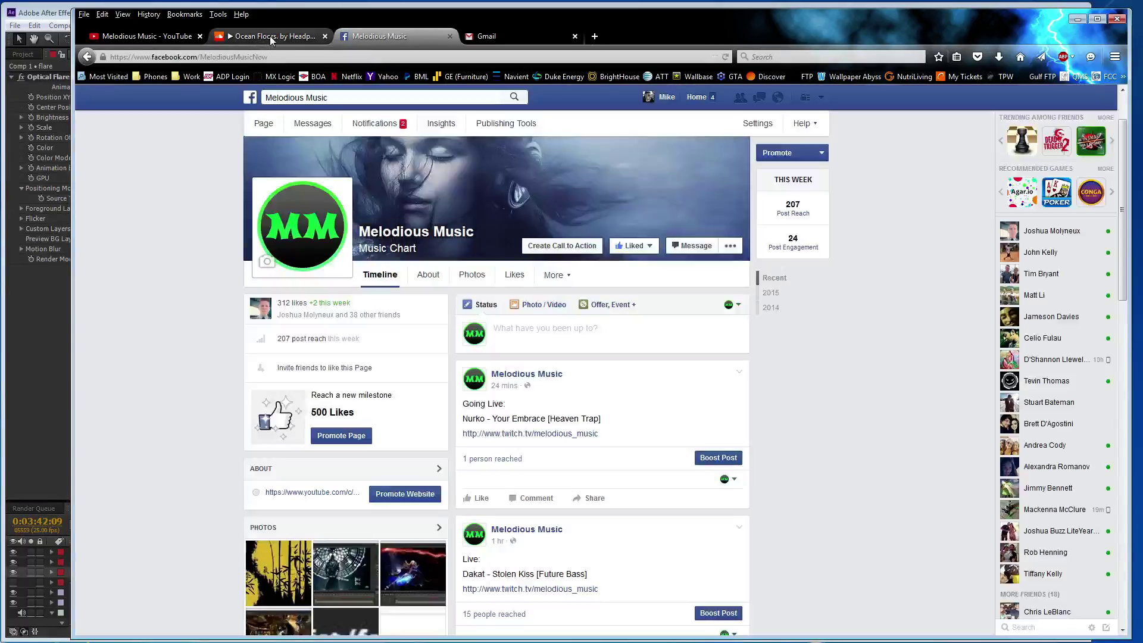
{"action": "left_click", "coordinate": [269, 36]}
{"action": "scroll", "coordinate": [357, 417], "scroll_direction": "down", "scroll_amount": 3}
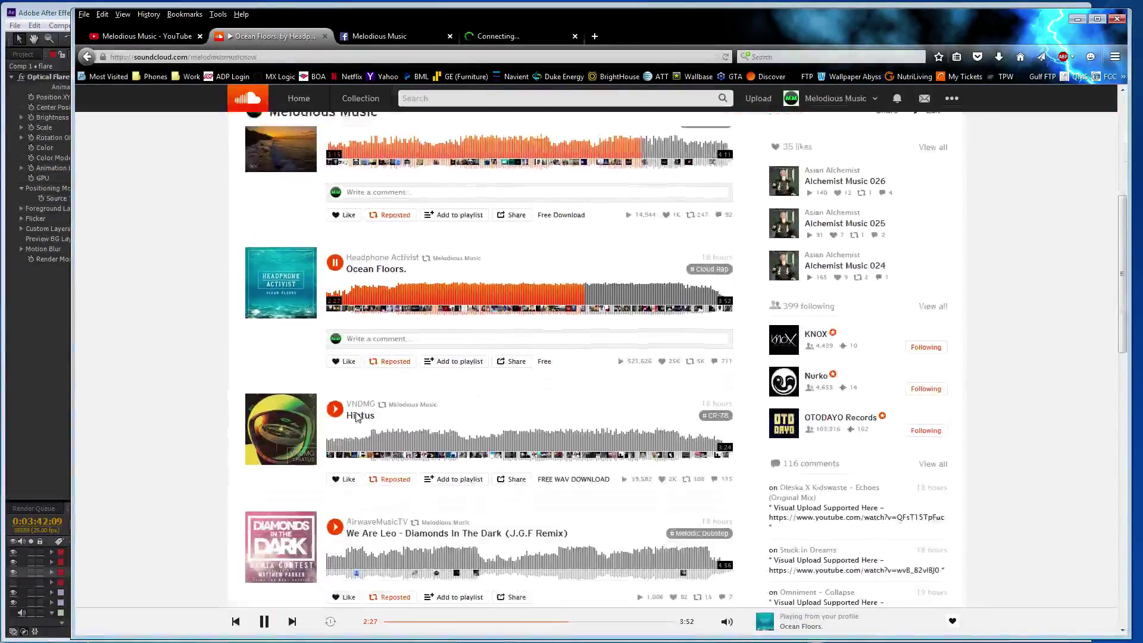
{"action": "scroll", "coordinate": [357, 417], "scroll_direction": "up", "scroll_amount": 2}
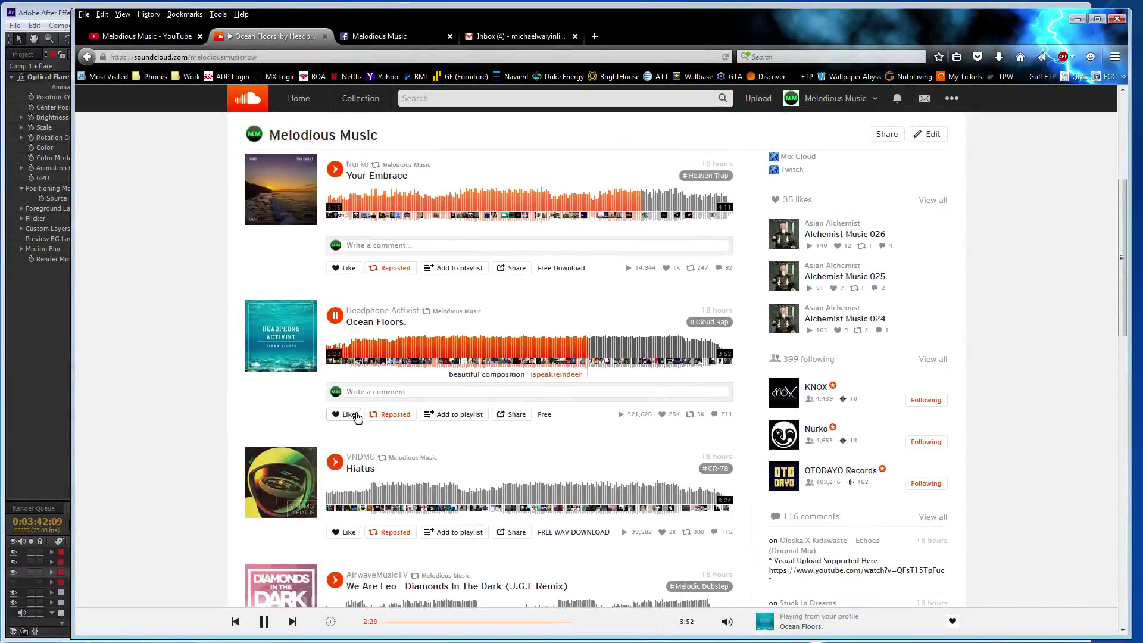
{"action": "left_click", "coordinate": [520, 36]}
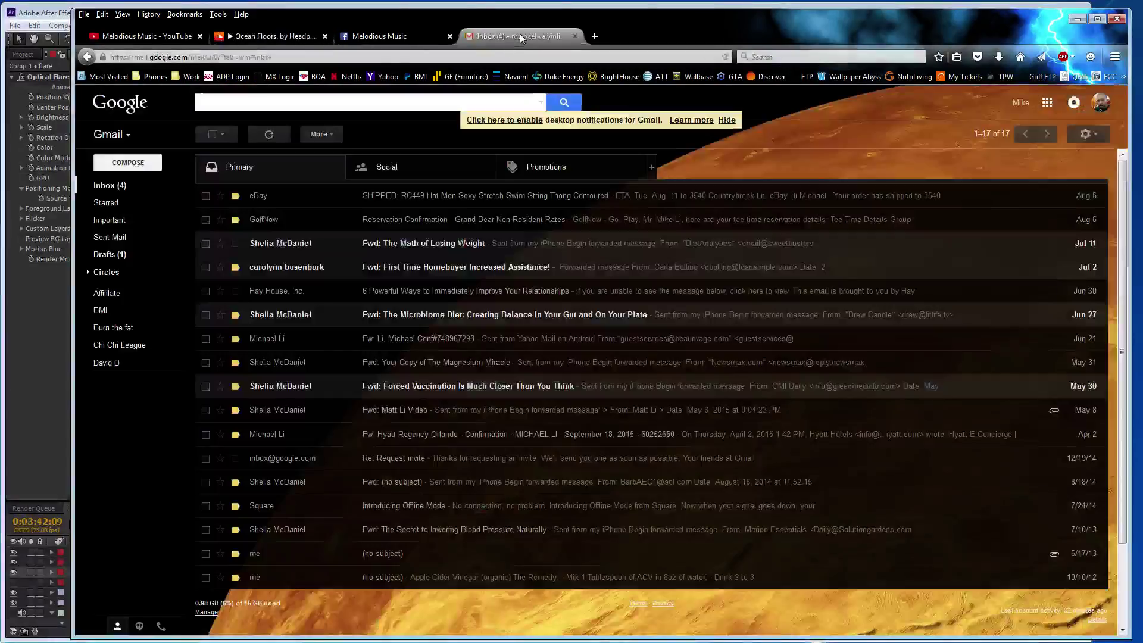
{"action": "left_click", "coordinate": [290, 37]}
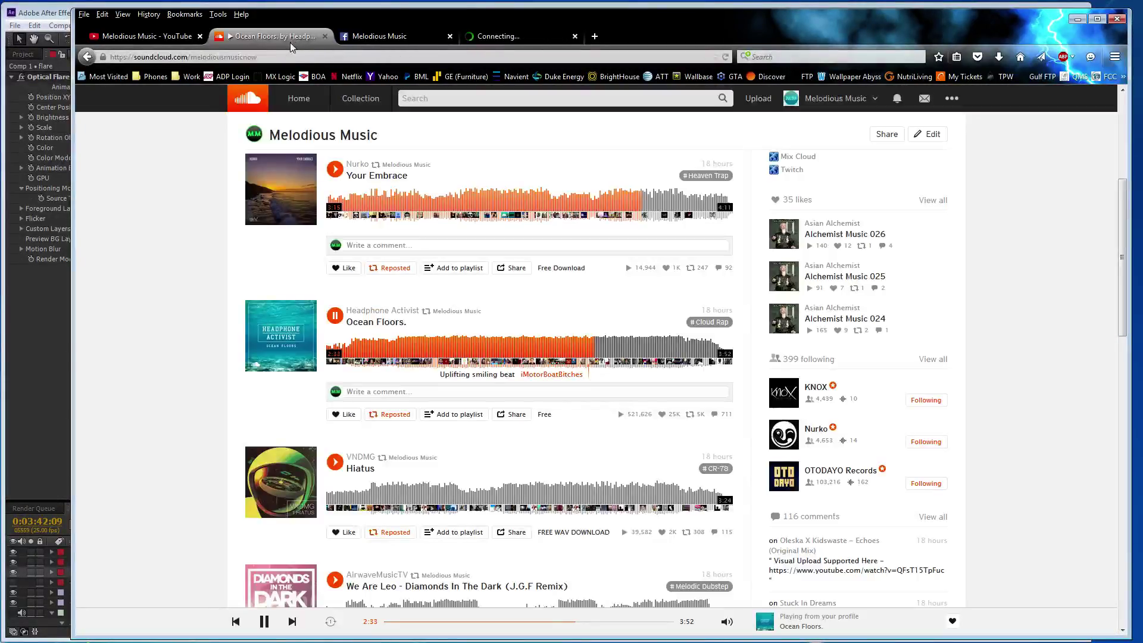
Step: Back in After Effects, set the flare's Brightness to 200 at about 7 and 17 seconds
{"action": "left_click", "coordinate": [55, 344]}
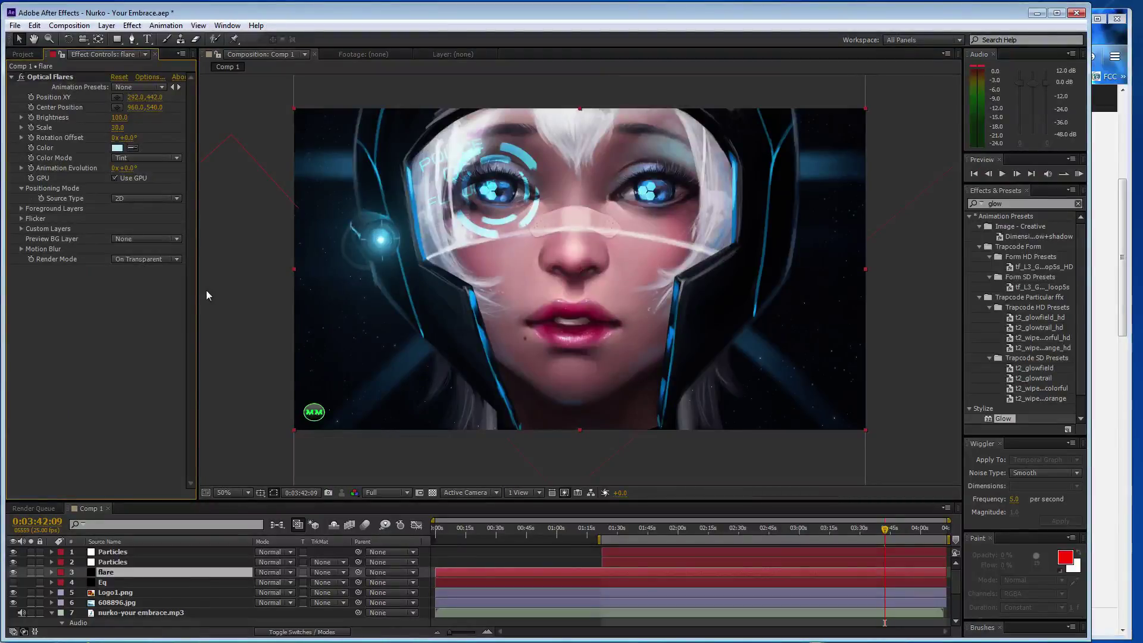
{"action": "left_click_drag", "start_coordinate": [885, 528], "coordinate": [435, 527]}
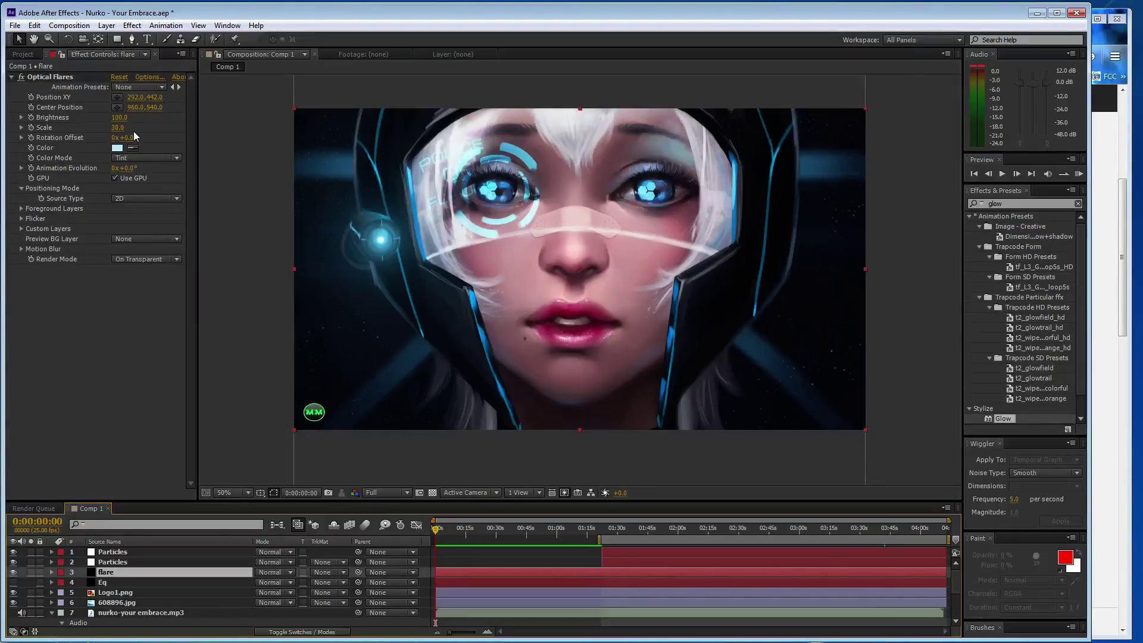
{"action": "left_click", "coordinate": [50, 76]}
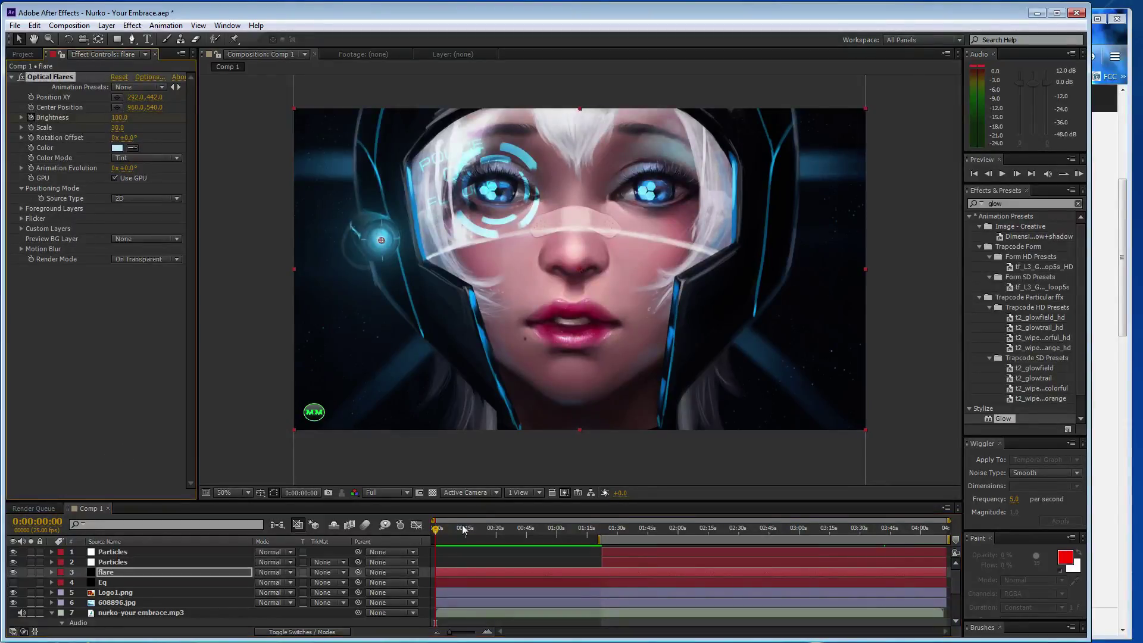
{"action": "left_click", "coordinate": [450, 528]}
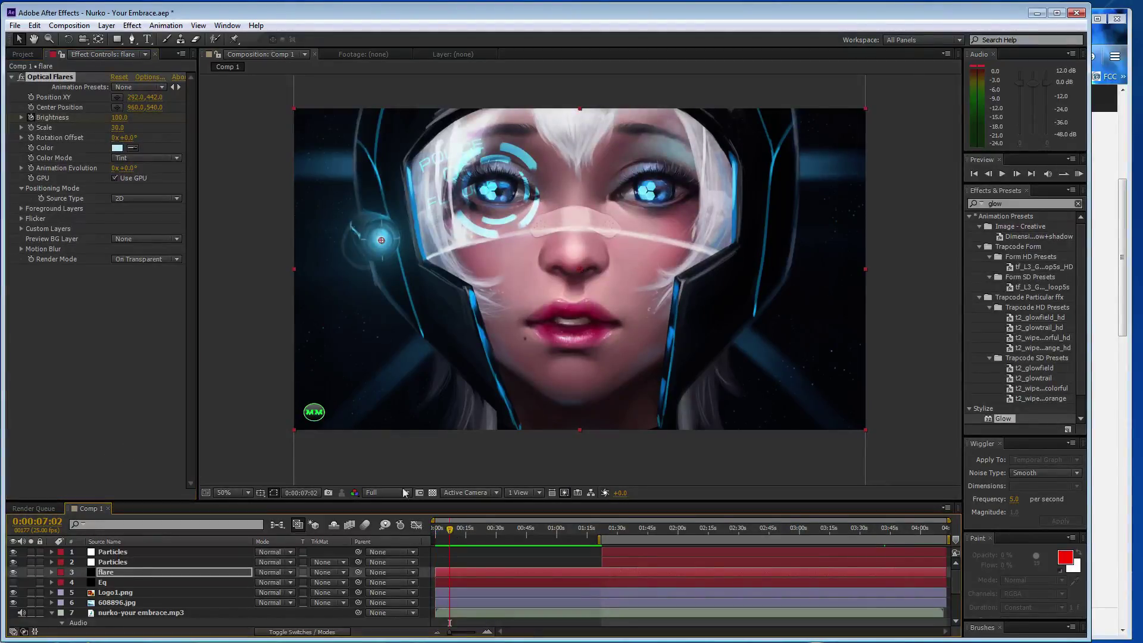
{"action": "left_click", "coordinate": [119, 118]}
{"action": "type", "text": "200"}
{"action": "key", "text": "Return"}
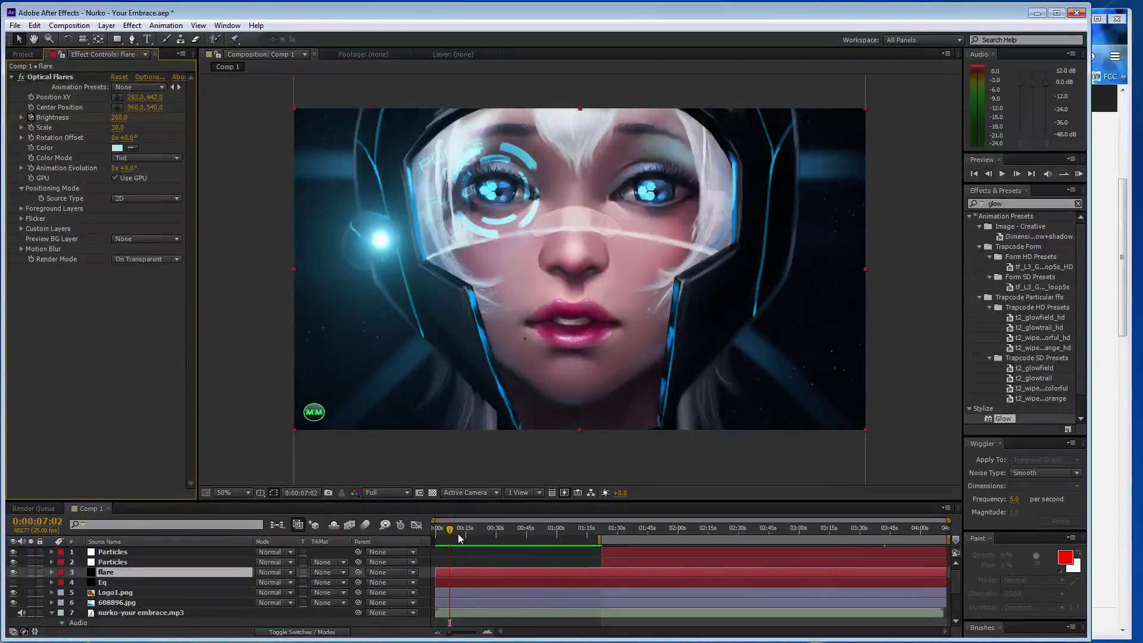
{"action": "left_click", "coordinate": [460, 529]}
{"action": "left_click", "coordinate": [470, 528]}
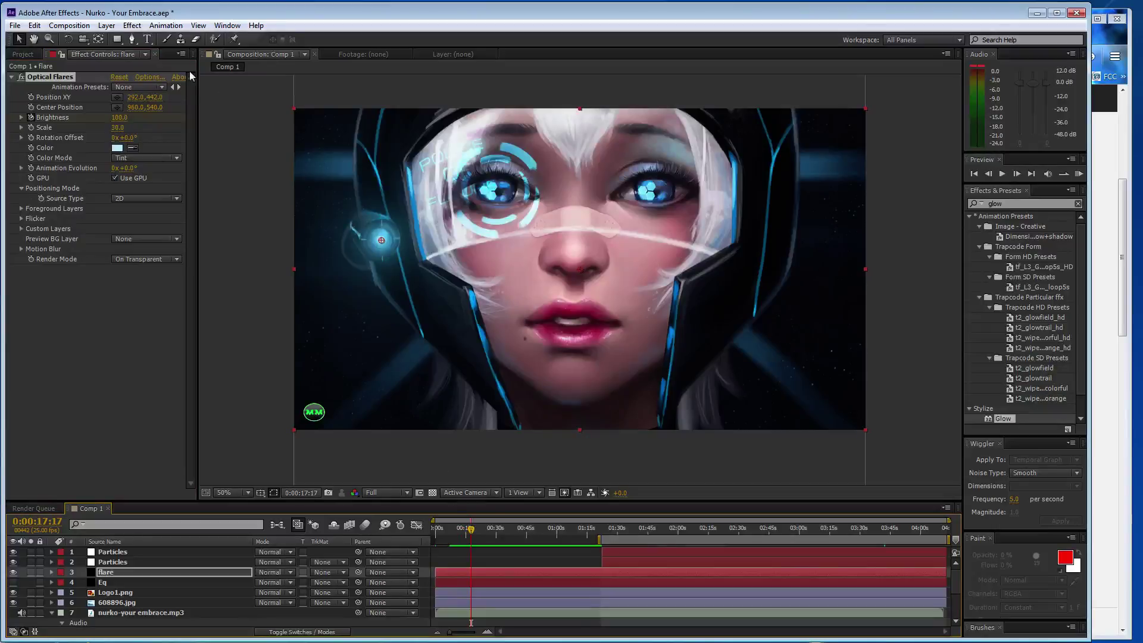
{"action": "left_click", "coordinate": [120, 118]}
{"action": "type", "text": "200"}
{"action": "key", "text": "Return"}
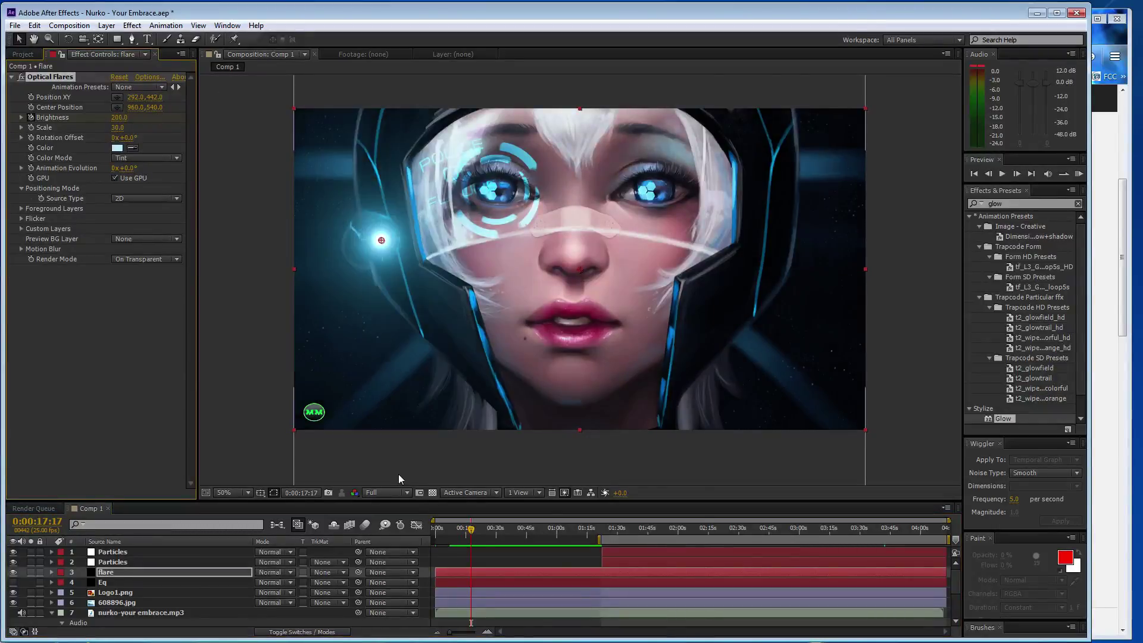
Step: Try Brightness 200 at 0:00:28:14, undo it back to 100, and drag the MM logo top-left
{"action": "left_click", "coordinate": [480, 528]}
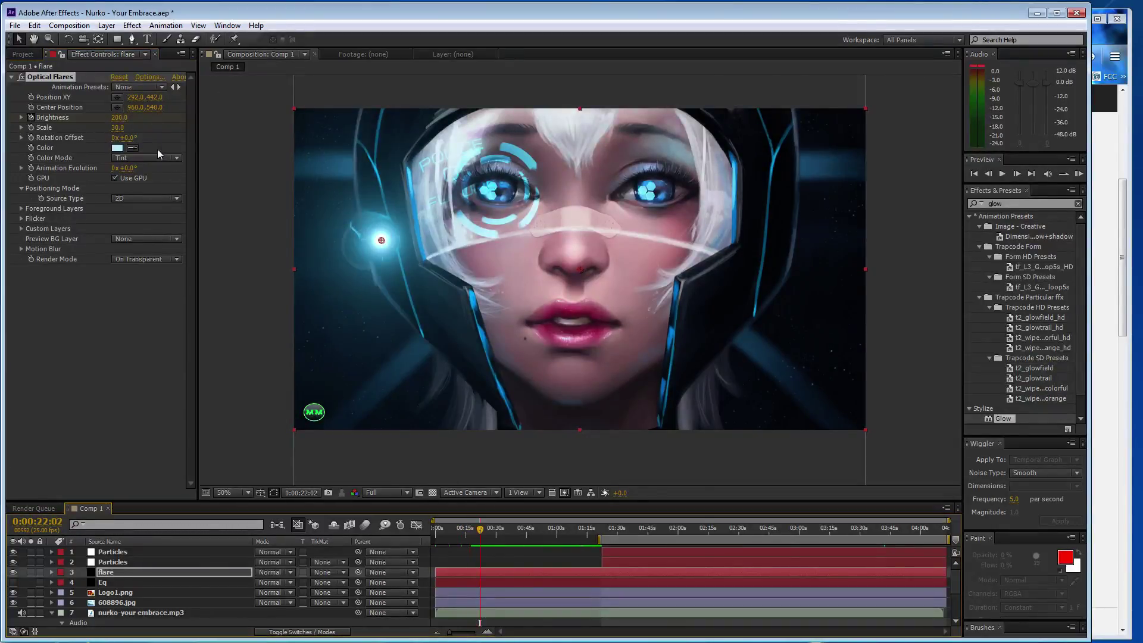
{"action": "type", "text": "100"}
{"action": "left_click", "coordinate": [492, 528]}
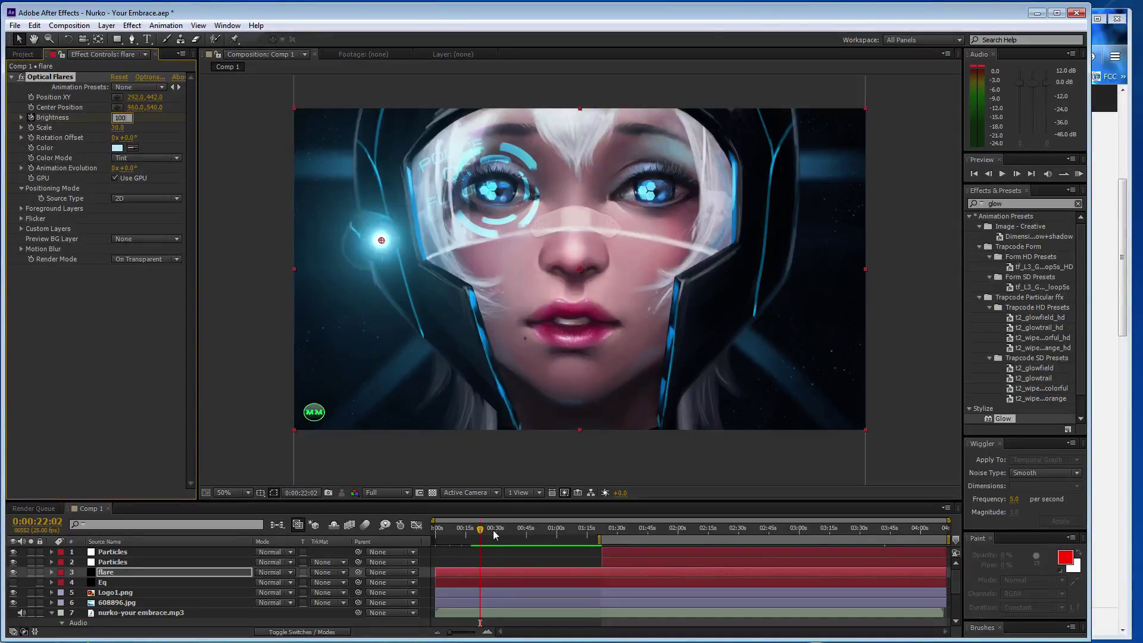
{"action": "left_click", "coordinate": [119, 117]}
{"action": "type", "text": "200"}
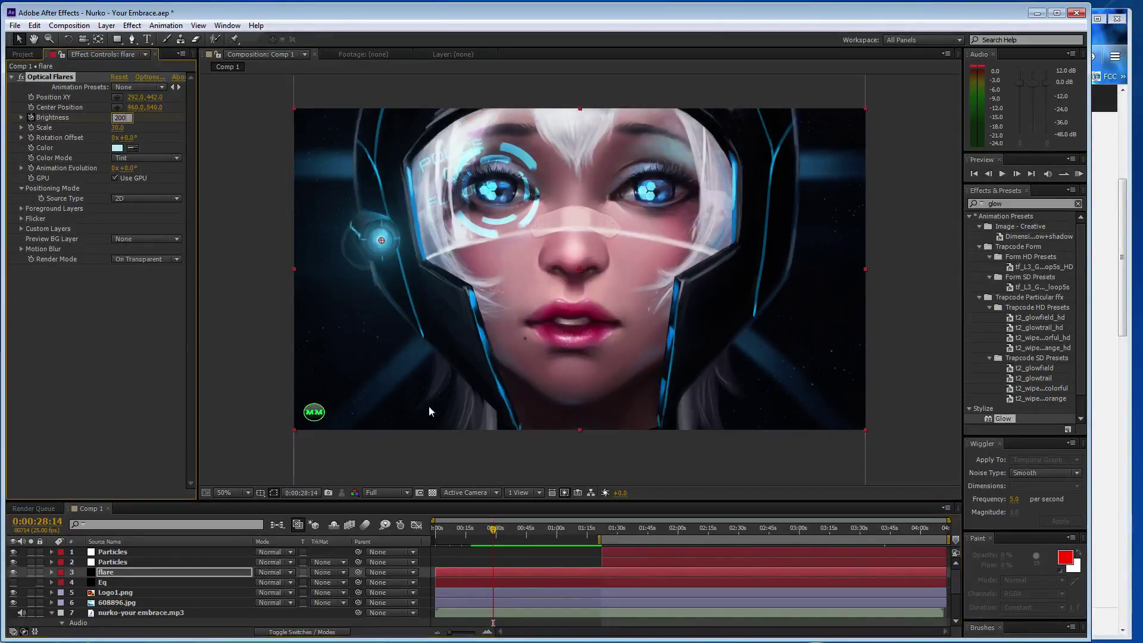
{"action": "left_click", "coordinate": [505, 532]}
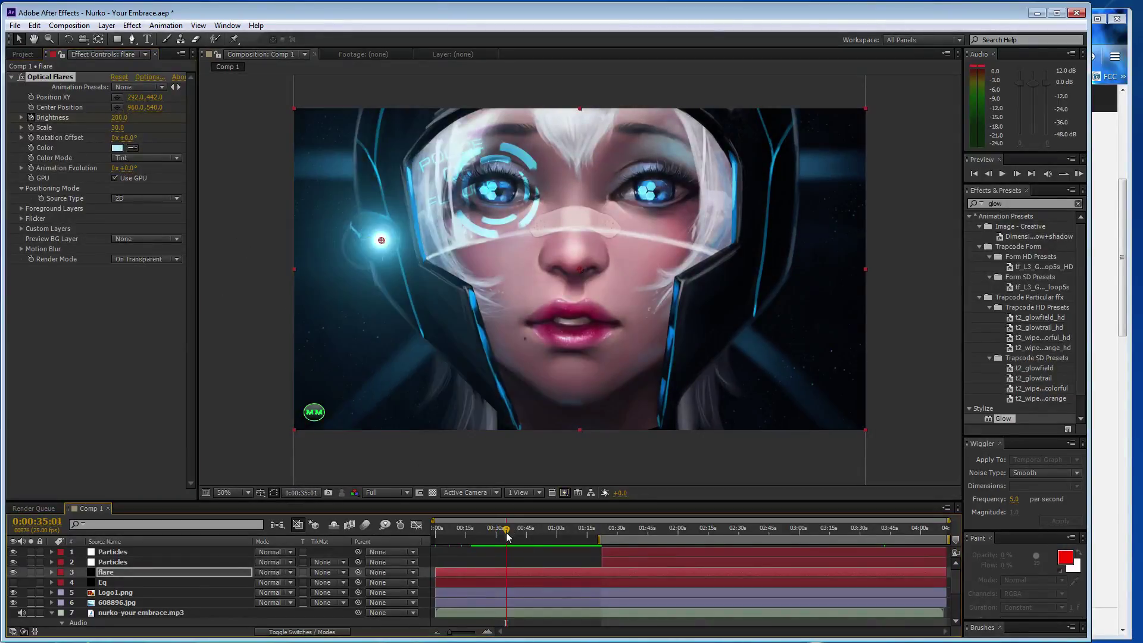
{"action": "key", "text": "ctrl+z"}
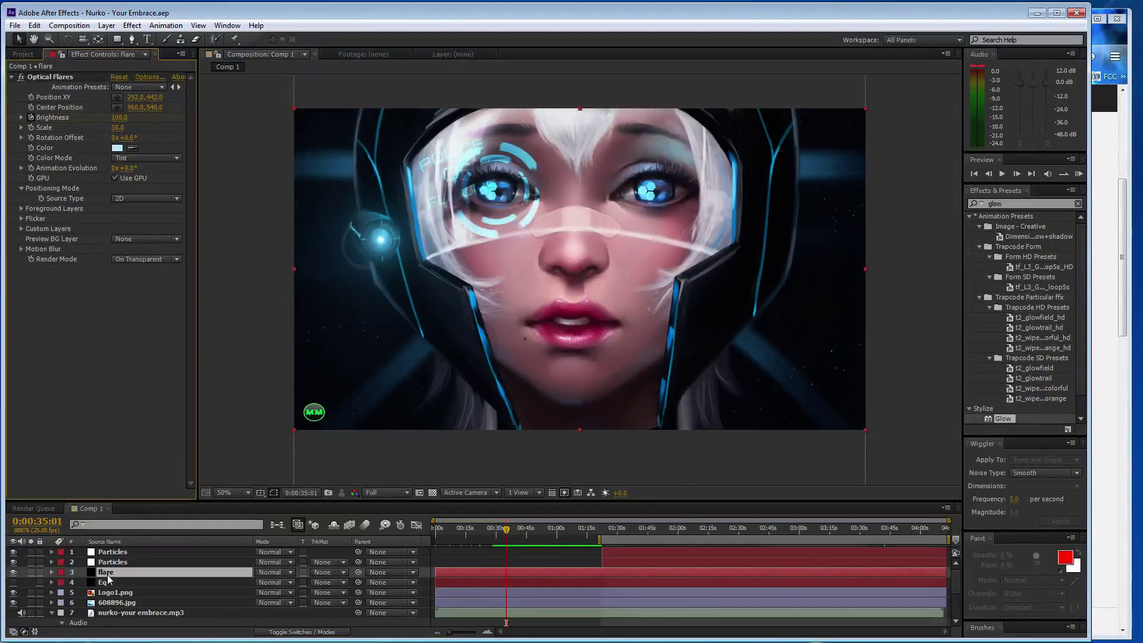
{"action": "left_click_drag", "start_coordinate": [315, 409], "coordinate": [319, 113]}
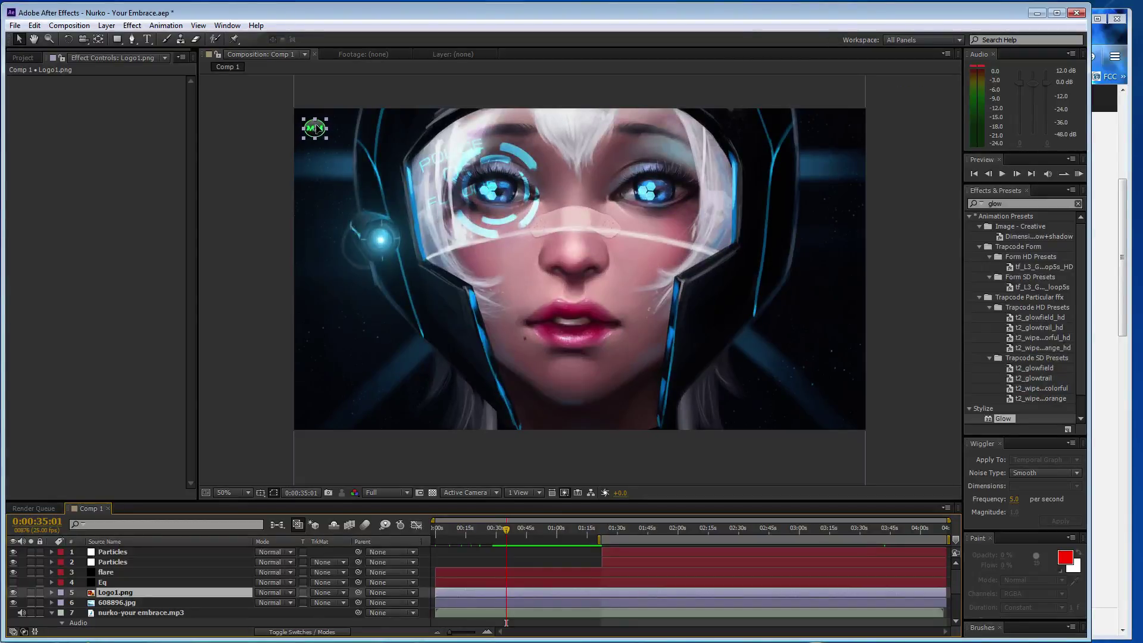
Step: Select the Logo1.png layer, nudge the MM logo a few pixels right, then reselect the flare layer
{"action": "left_click", "coordinate": [69, 205]}
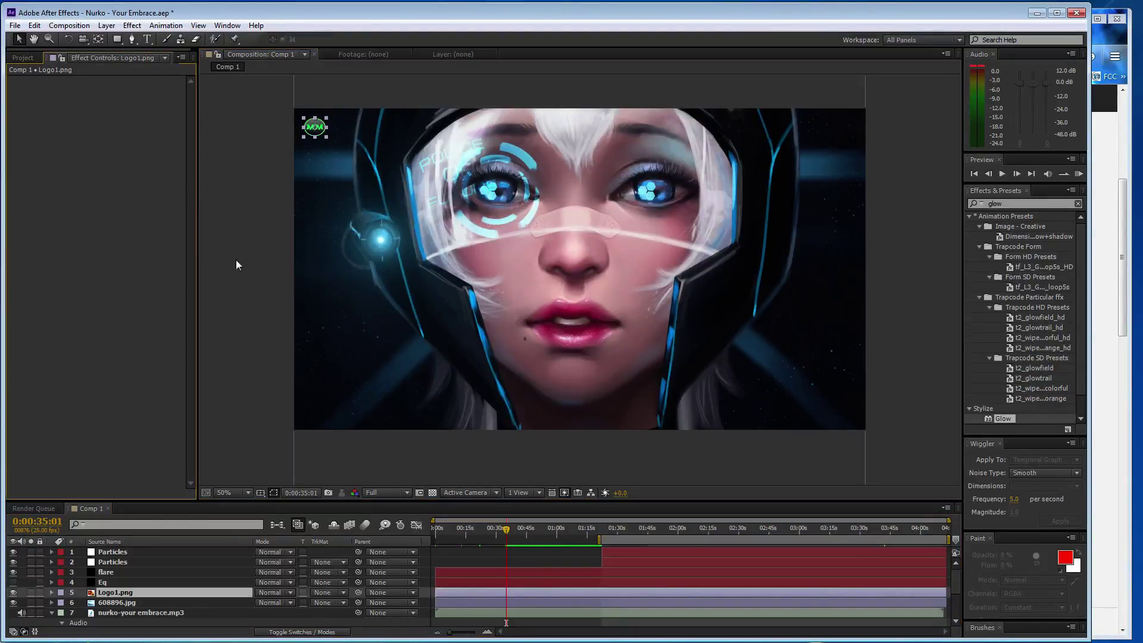
{"action": "left_click", "coordinate": [249, 280]}
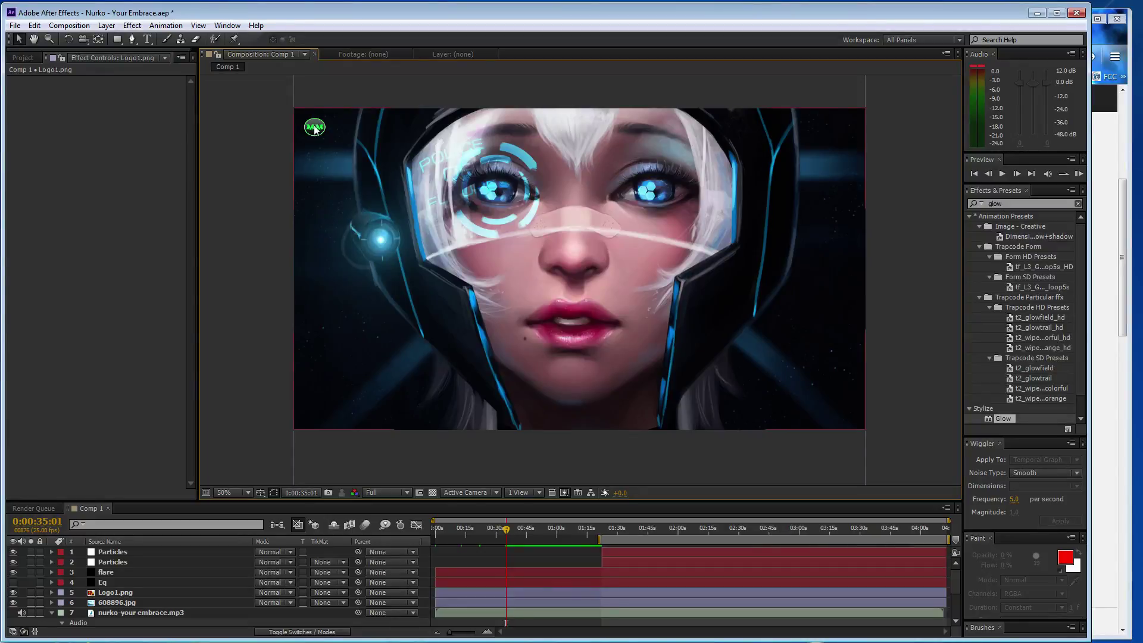
{"action": "left_click", "coordinate": [106, 572]}
{"action": "left_click", "coordinate": [107, 594]}
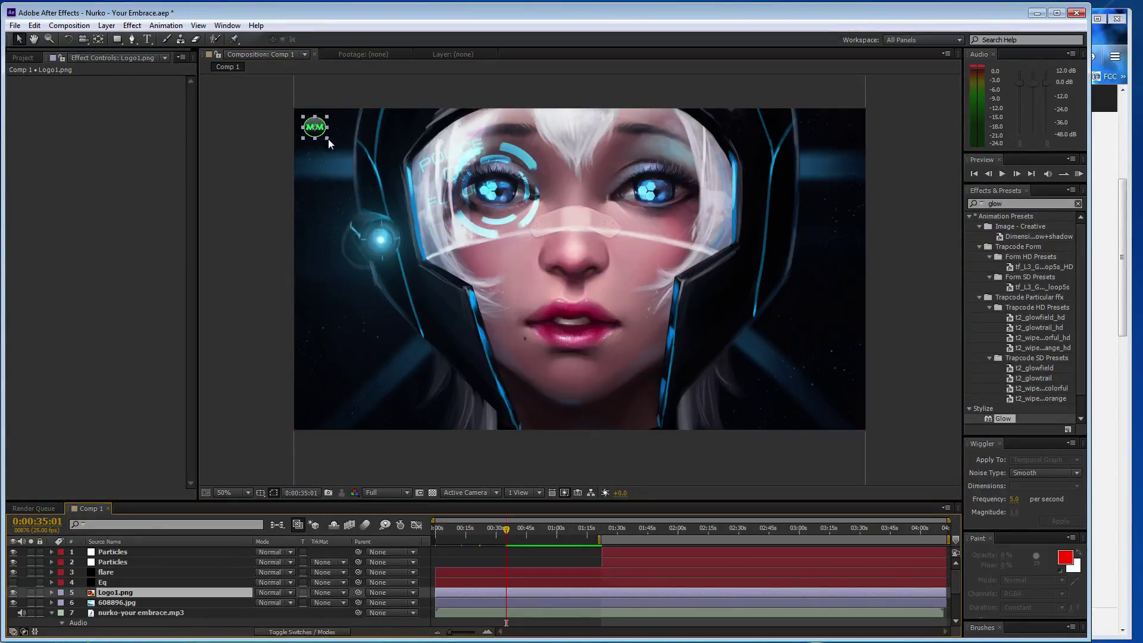
{"action": "left_click_drag", "start_coordinate": [315, 130], "coordinate": [319, 131]}
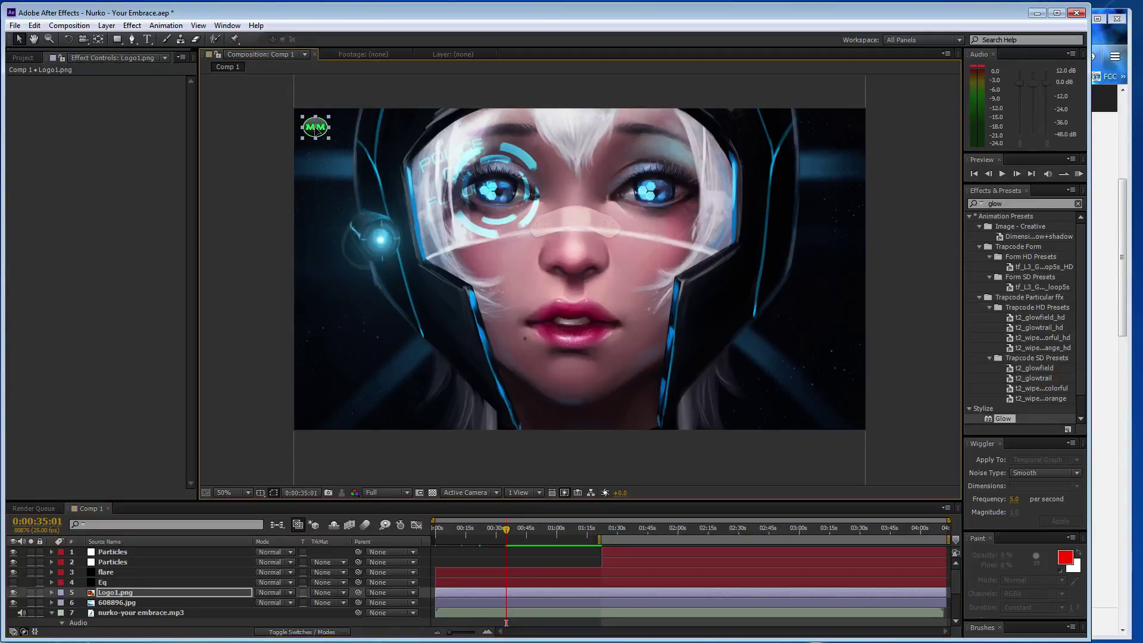
{"action": "left_click", "coordinate": [257, 149]}
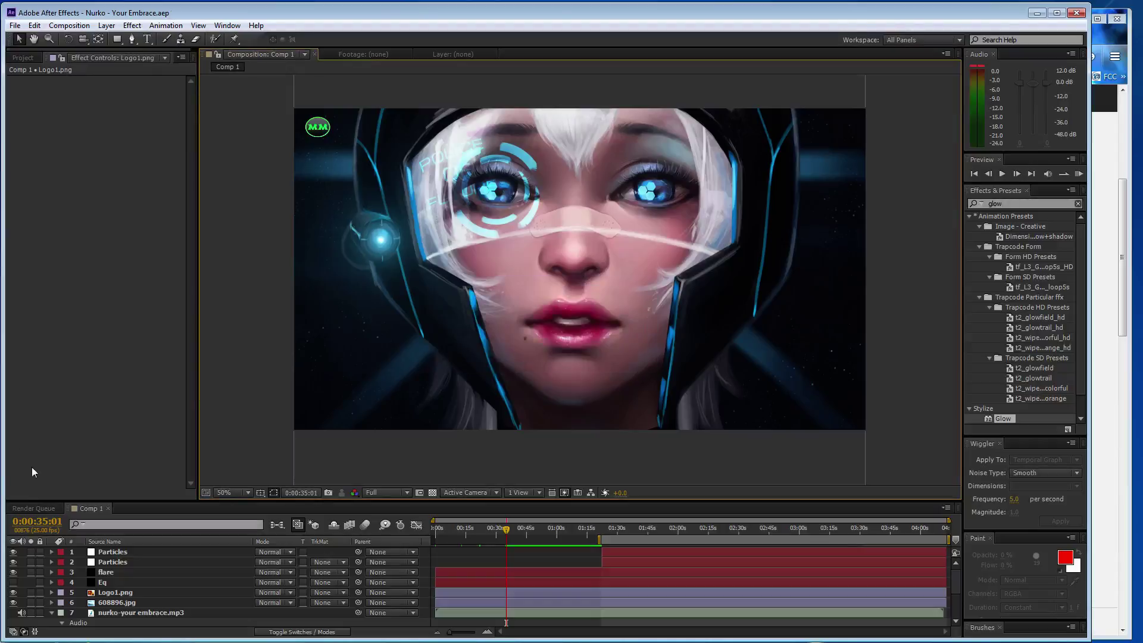
{"action": "left_click", "coordinate": [124, 572]}
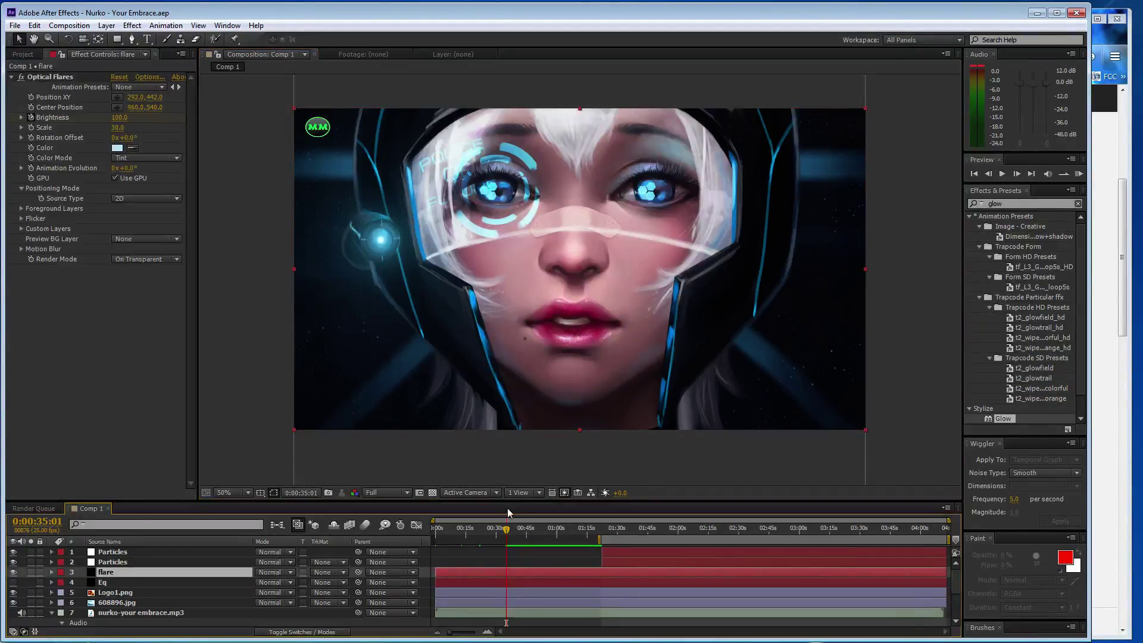
Step: Set flare Brightness to 200 at 0:00:39:12 and 100 at 0:00:44:04
{"action": "left_click", "coordinate": [515, 530]}
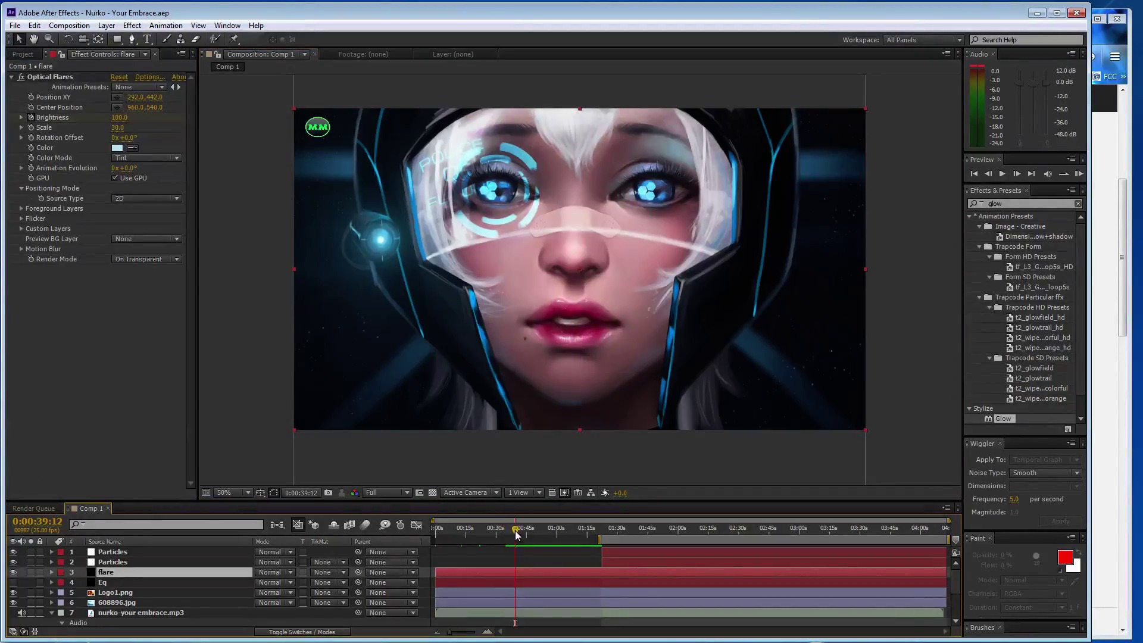
{"action": "left_click", "coordinate": [119, 117]}
{"action": "type", "text": "200"}
{"action": "key", "text": "Return"}
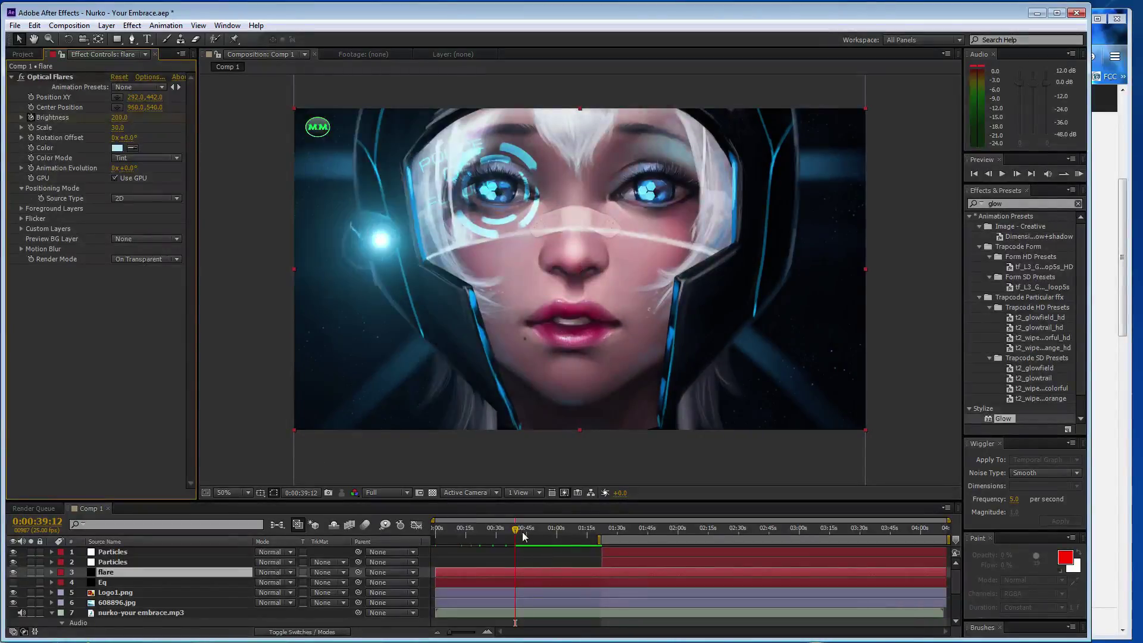
{"action": "left_click", "coordinate": [524, 530]}
{"action": "left_click", "coordinate": [119, 117]}
{"action": "type", "text": "10"}
{"action": "type", "text": "0"}
{"action": "key", "text": "Return"}
Step: Set Brightness 200 at 0:00:49:19, then try 100 at 0:00:55:17 and undo it
{"action": "left_click", "coordinate": [535, 530]}
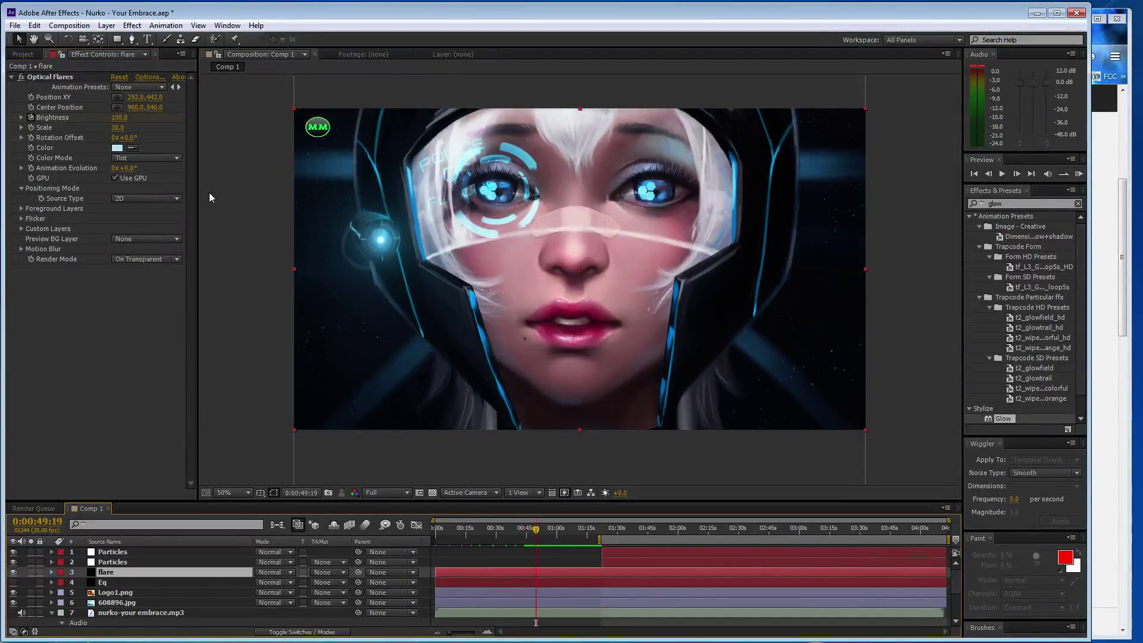
{"action": "left_click", "coordinate": [119, 117]}
{"action": "type", "text": "200"}
{"action": "key", "text": "Return"}
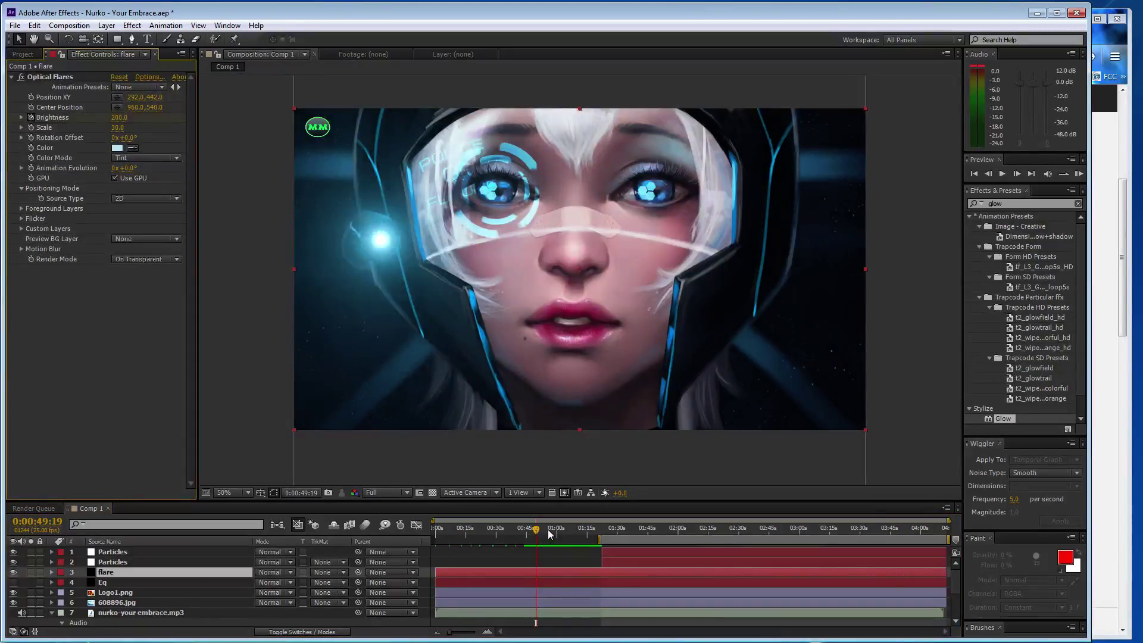
{"action": "left_click", "coordinate": [548, 530]}
{"action": "left_click", "coordinate": [119, 118]}
{"action": "type", "text": "100"}
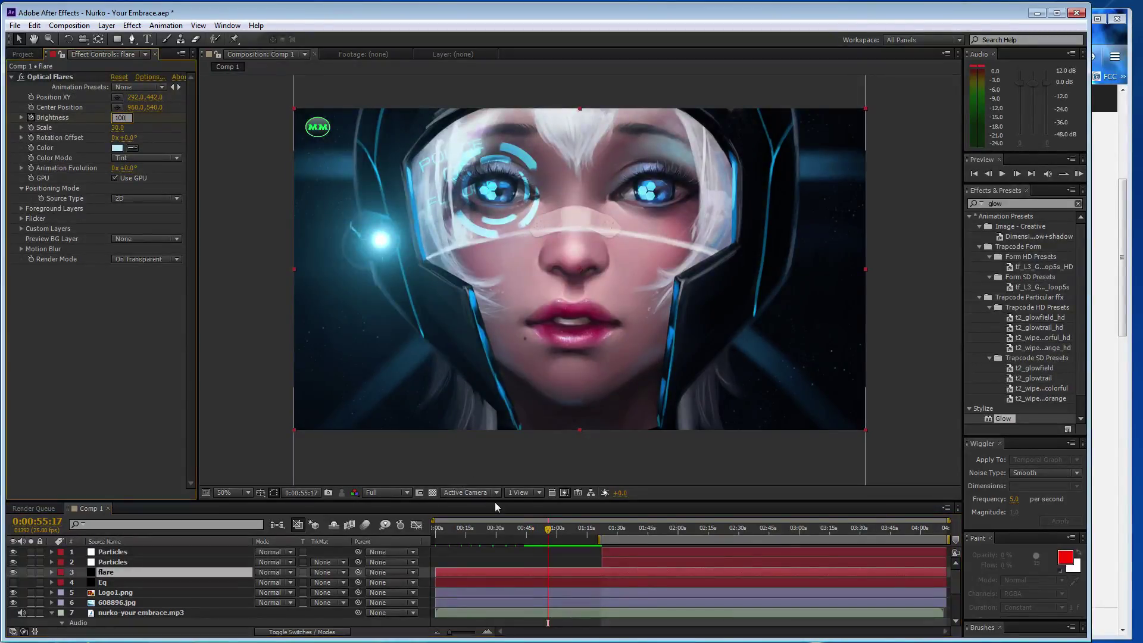
{"action": "left_click", "coordinate": [554, 529]}
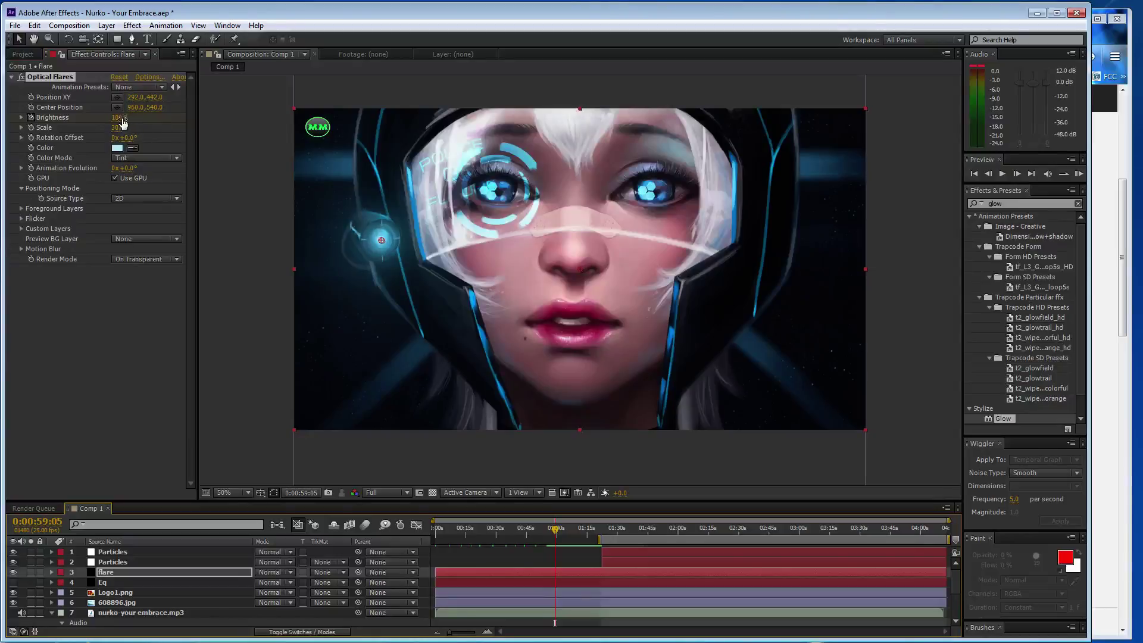
{"action": "key", "text": "ctrl+z"}
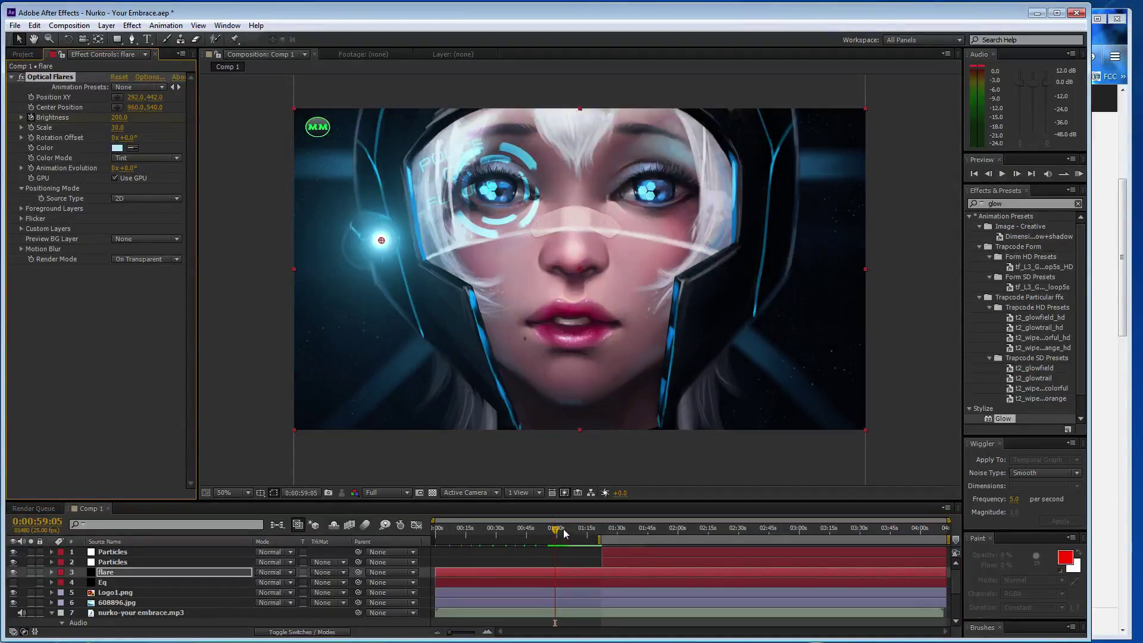
Step: Try Brightness 100 at 0:01:03:15 through 0:01:14:06, undoing so it stays 200 at 0:01:19:06
{"action": "left_click", "coordinate": [564, 529]}
{"action": "left_click", "coordinate": [119, 117]}
{"action": "type", "text": "100"}
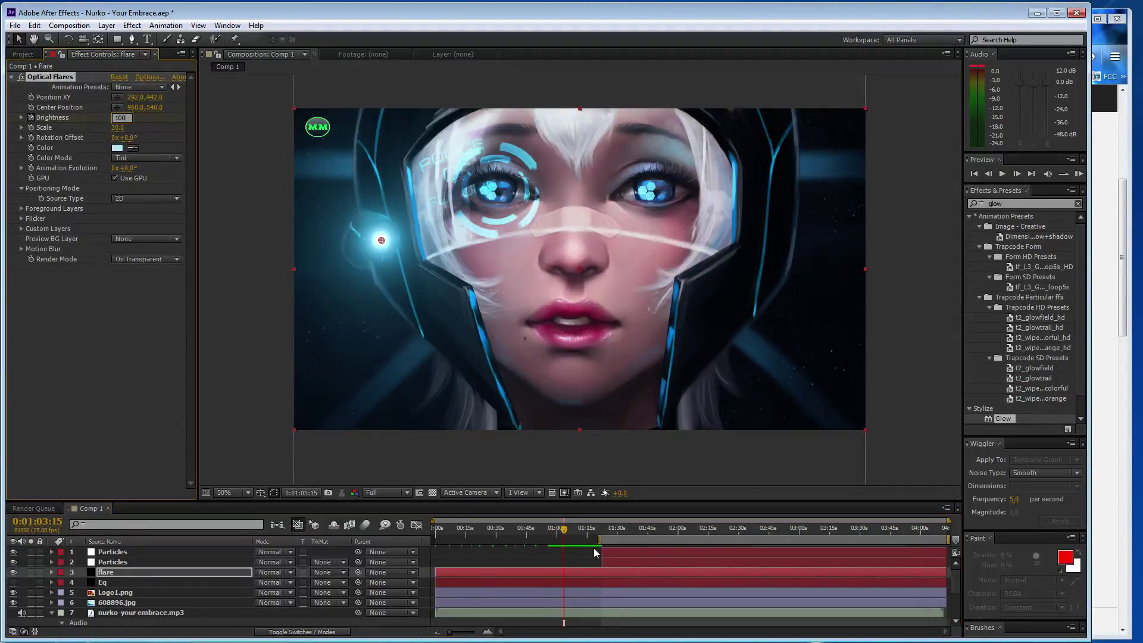
{"action": "left_click", "coordinate": [573, 530]}
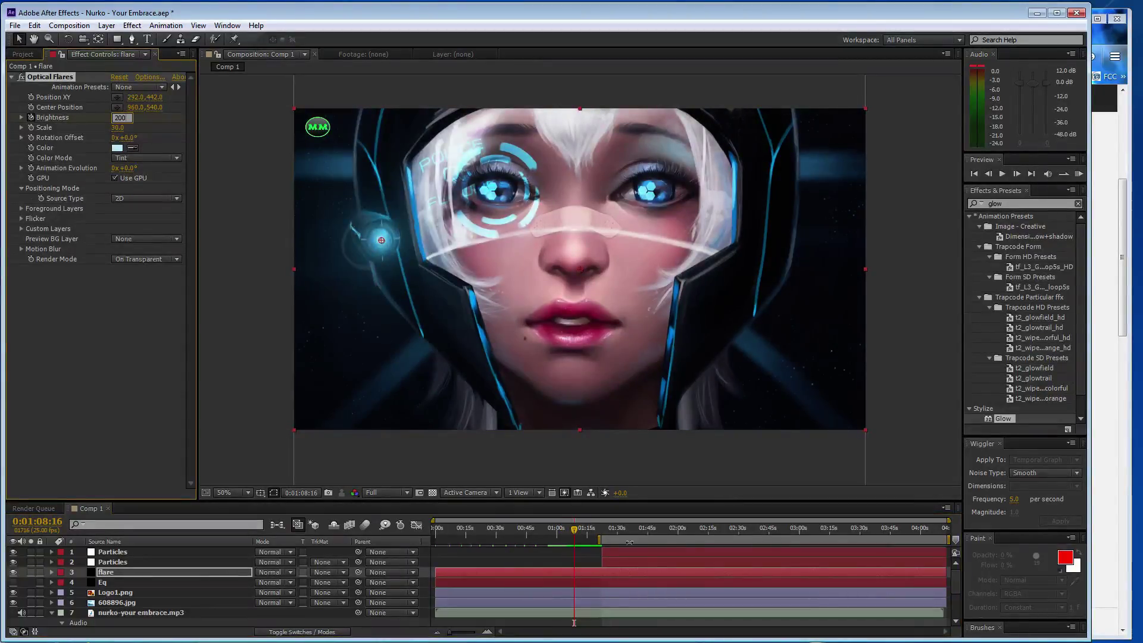
{"action": "left_click", "coordinate": [584, 529]}
{"action": "key", "text": "ctrl+z"}
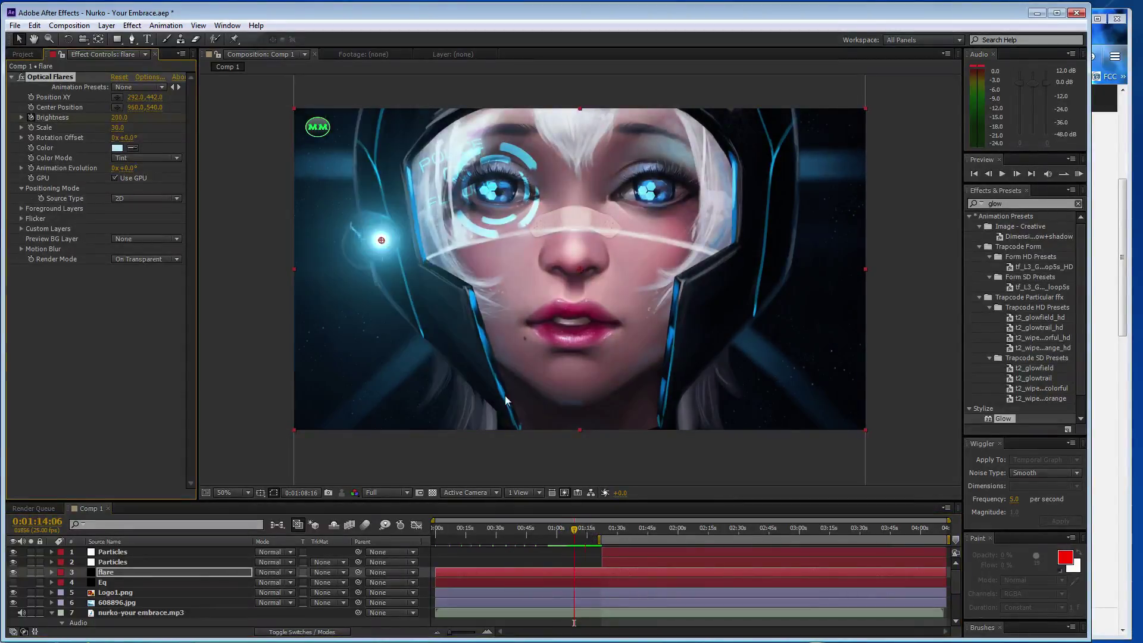
{"action": "left_click", "coordinate": [120, 117]}
{"action": "type", "text": "100"}
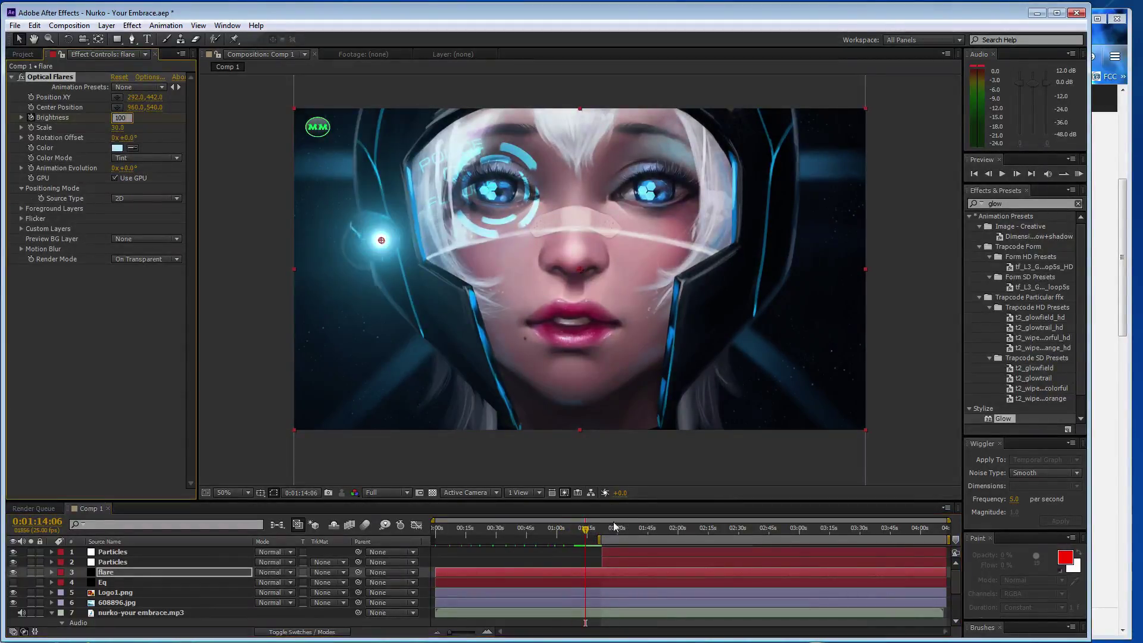
{"action": "left_click", "coordinate": [595, 528]}
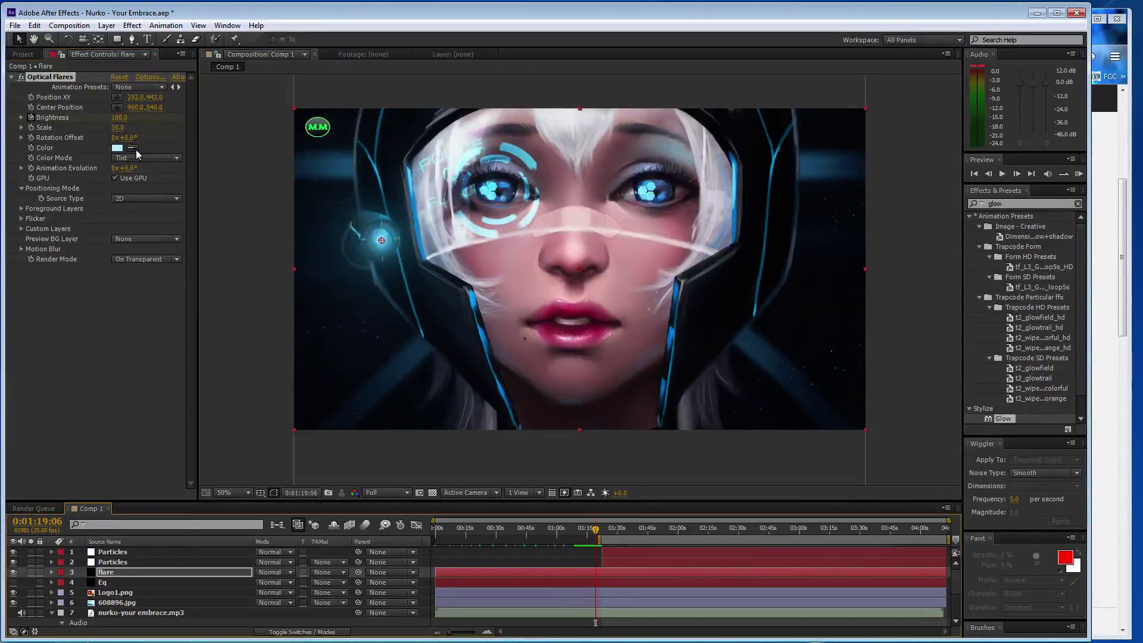
{"action": "key", "text": "ctrl+z"}
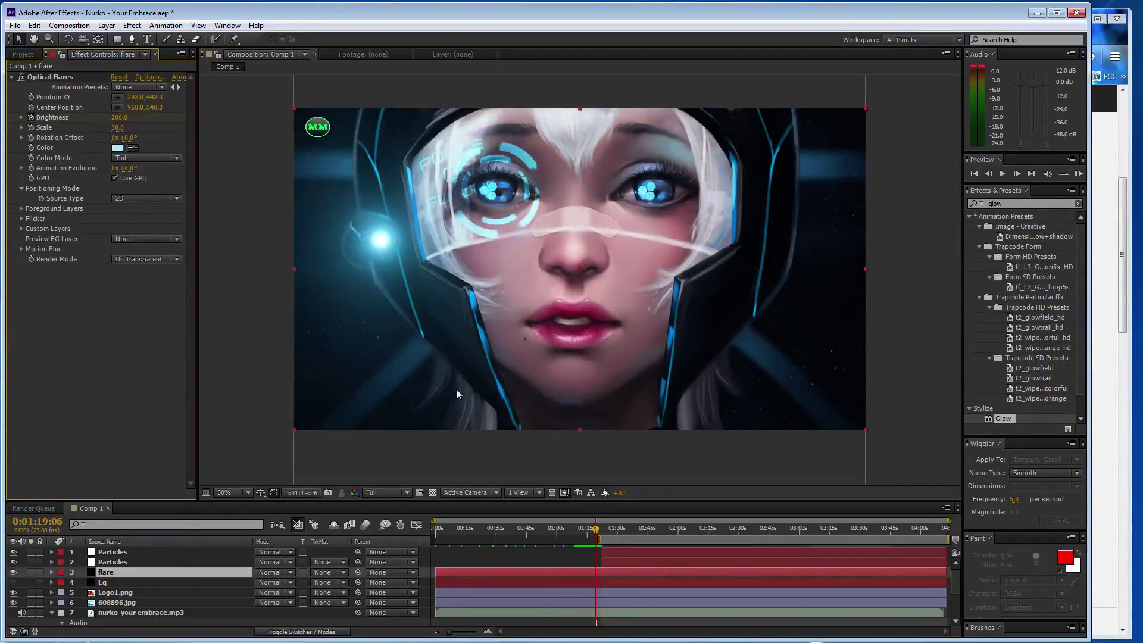
Step: Move to about 0:01:23, step back one frame, and zoom into the timeline
{"action": "left_click_drag", "start_coordinate": [595, 530], "coordinate": [602, 538]}
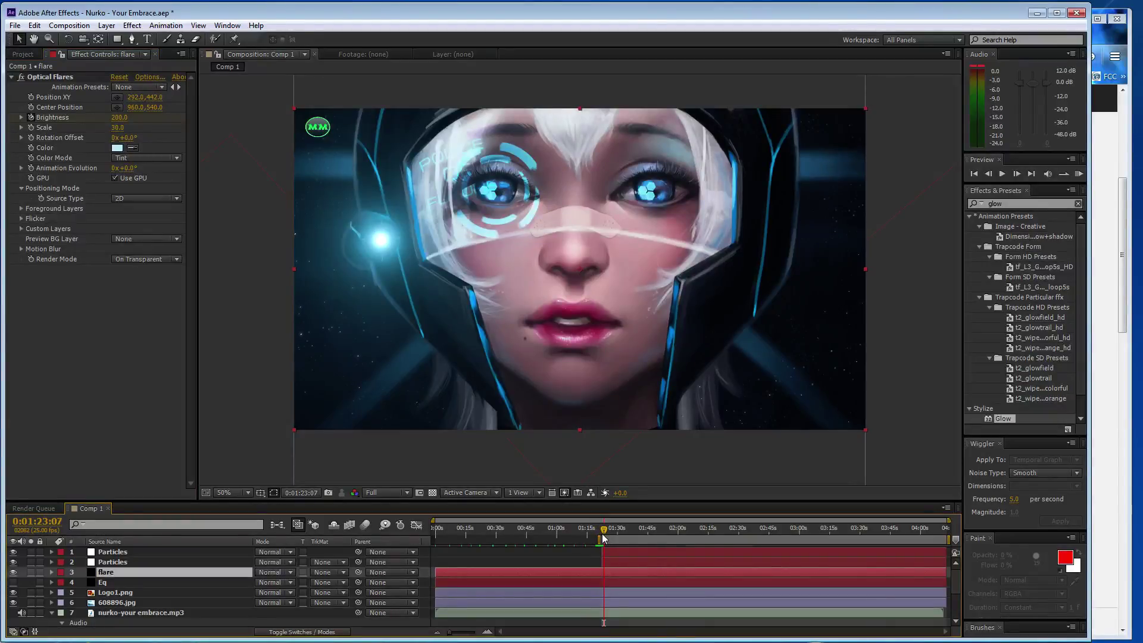
{"action": "key", "text": "Page_Up"}
{"action": "key", "text": "Page_Up"}
{"action": "key", "text": "Page_Up"}
{"action": "key", "text": "Page_Up"}
{"action": "key", "text": "Page_Up"}
{"action": "key", "text": "Page_Up"}
{"action": "left_click", "coordinate": [486, 631]}
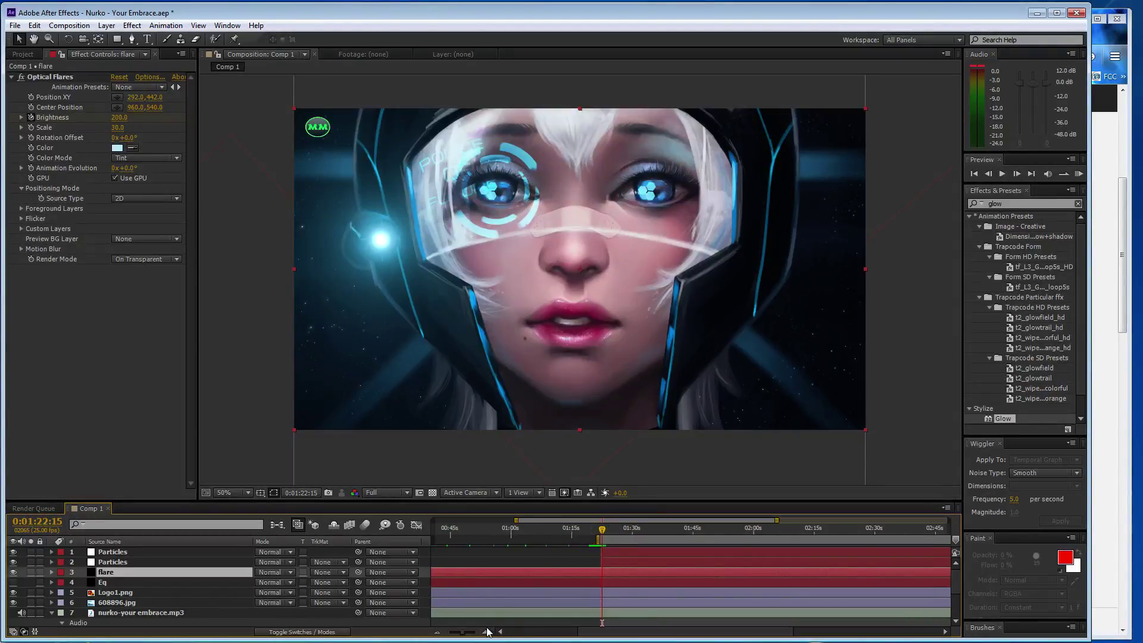
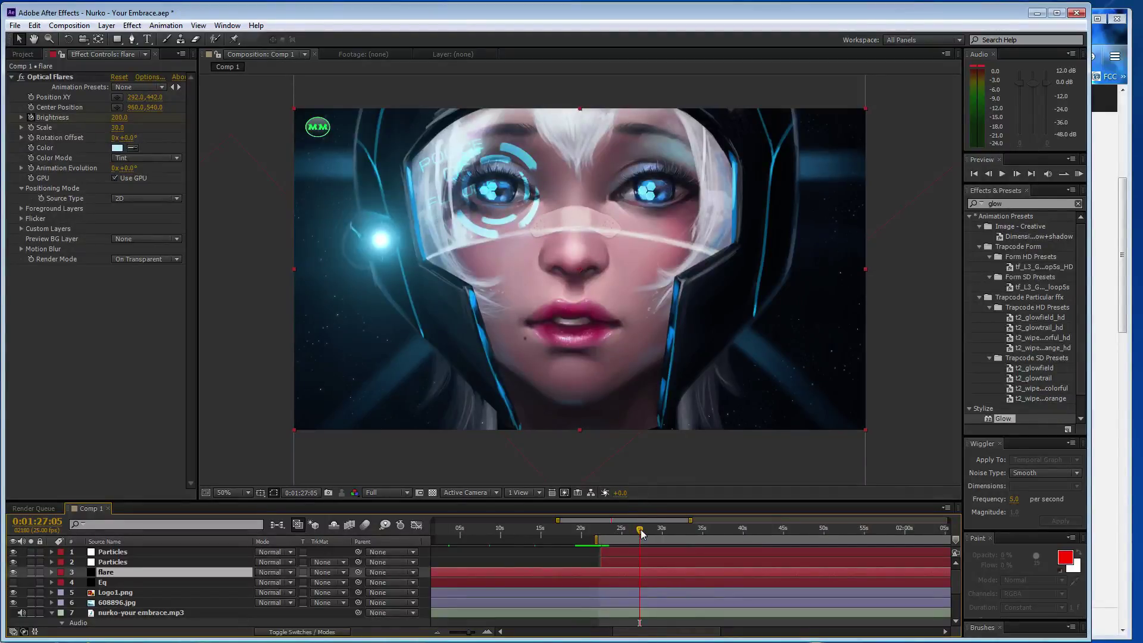
Step: Move to about 1:22 and key the flare's Brightness at 400
{"action": "left_click_drag", "start_coordinate": [608, 534], "coordinate": [603, 535]}
{"action": "key", "text": "Page_Up"}
{"action": "key", "text": "Page_Up"}
{"action": "key", "text": "Page_Up"}
{"action": "key", "text": "Page_Up"}
{"action": "key", "text": "Page_Up"}
{"action": "key", "text": "Page_Up"}
{"action": "left_click", "coordinate": [125, 119]}
{"action": "key", "text": "Page_Down"}
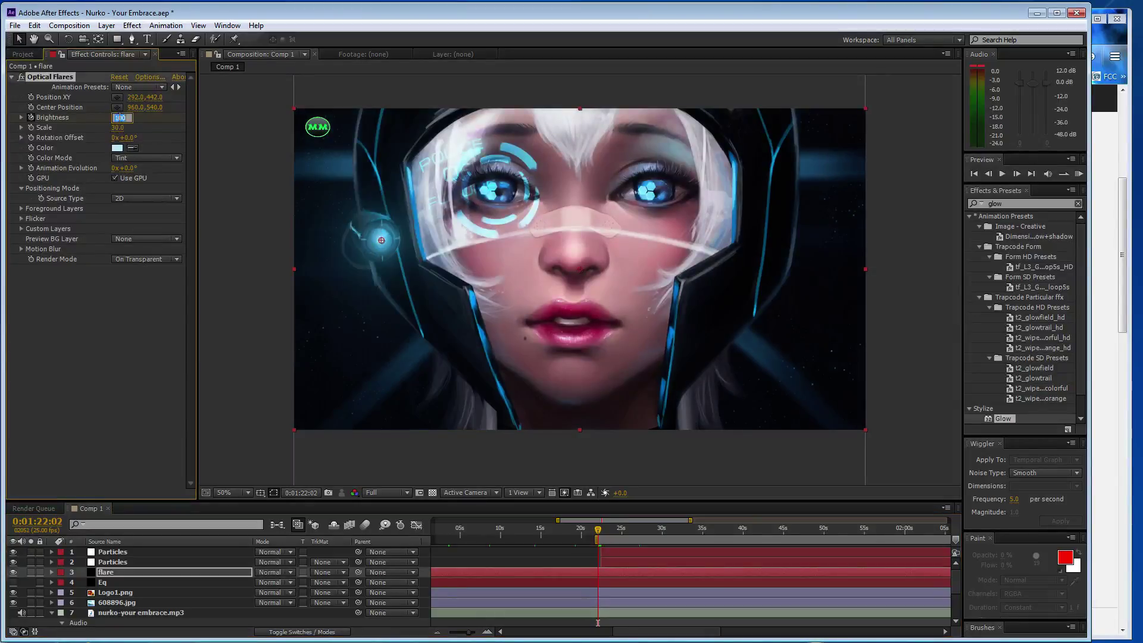
{"action": "type", "text": "40"}
{"action": "key", "text": "Page_Down"}
{"action": "key", "text": "Page_Down"}
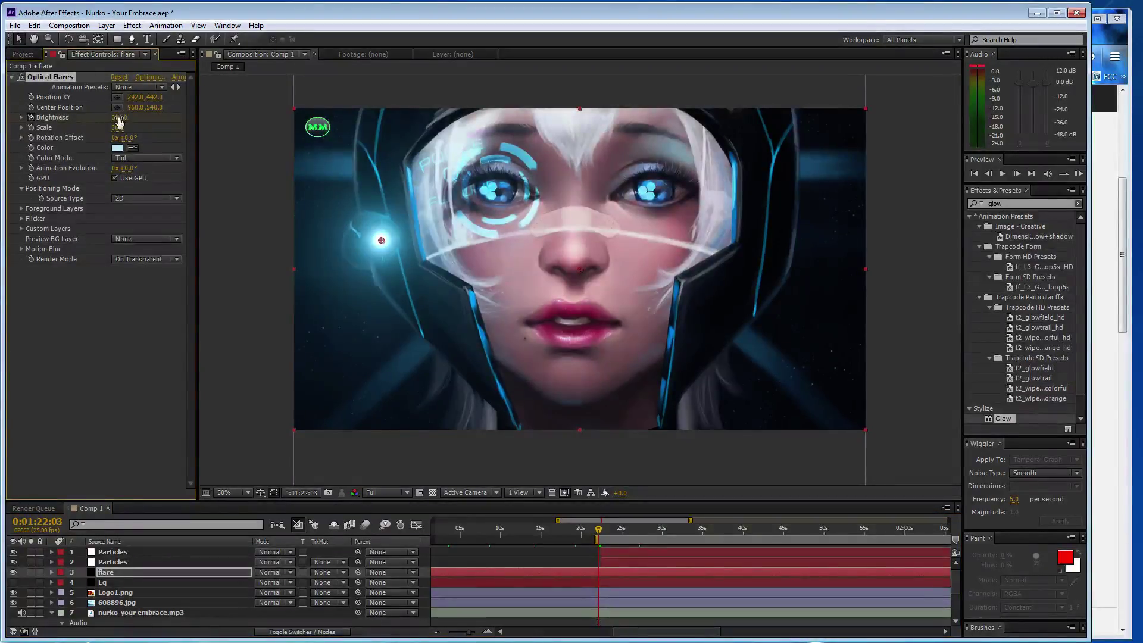
{"action": "type", "text": "0"}
{"action": "key", "text": "Return"}
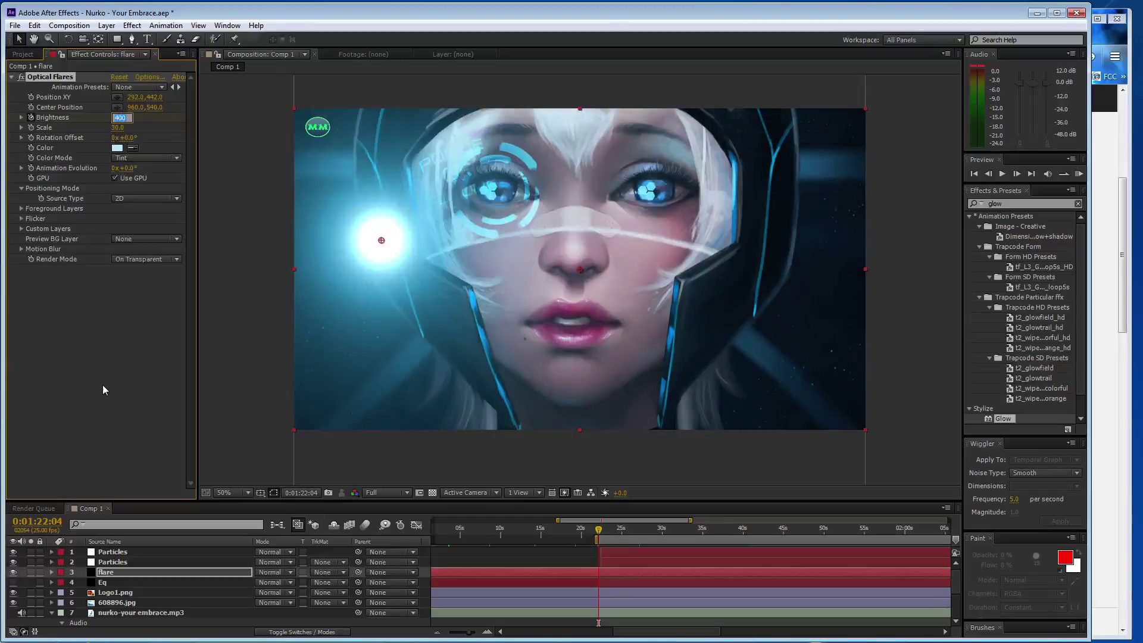
Step: Raise the Brightness keyframes through 500, 600 and 700
{"action": "left_click", "coordinate": [102, 384]}
{"action": "key", "text": "Page_Down"}
{"action": "key", "text": "Page_Down"}
{"action": "left_click", "coordinate": [120, 118]}
{"action": "type", "text": "500"}
{"action": "key", "text": "Return"}
{"action": "left_click", "coordinate": [119, 117]}
{"action": "type", "text": "9"}
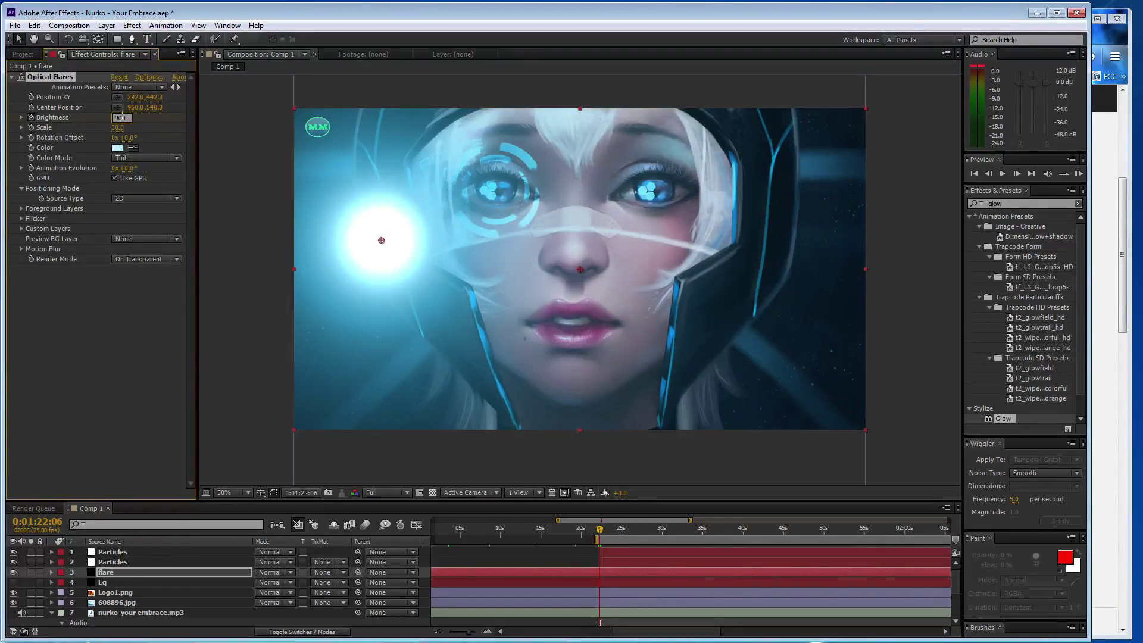
{"action": "left_click", "coordinate": [108, 364]}
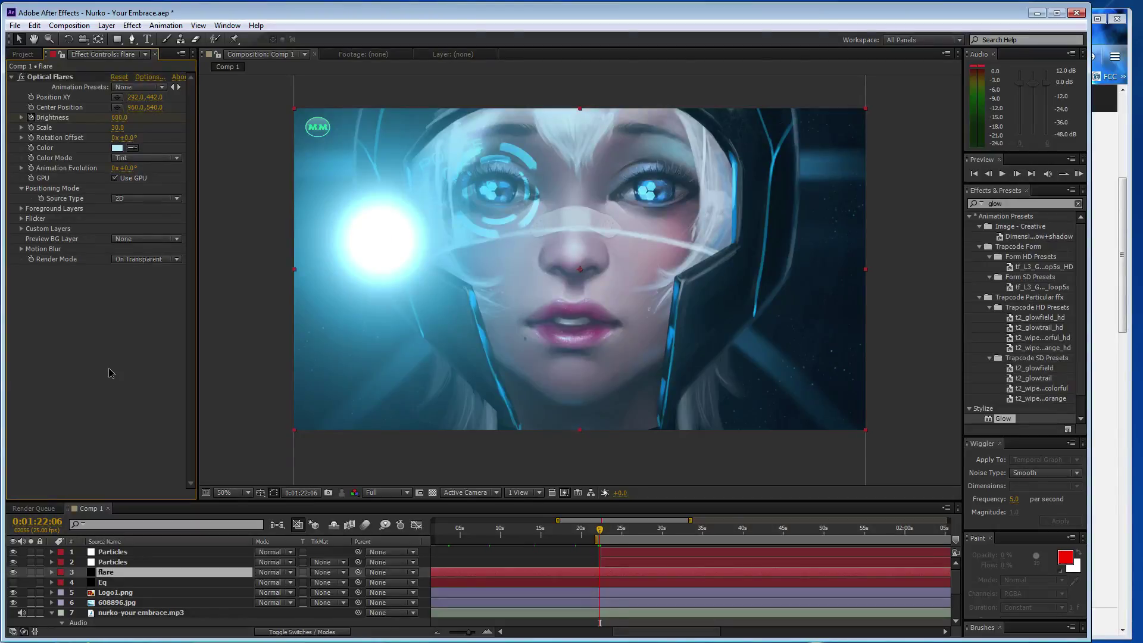
{"action": "left_click", "coordinate": [120, 118]}
{"action": "type", "text": "700"}
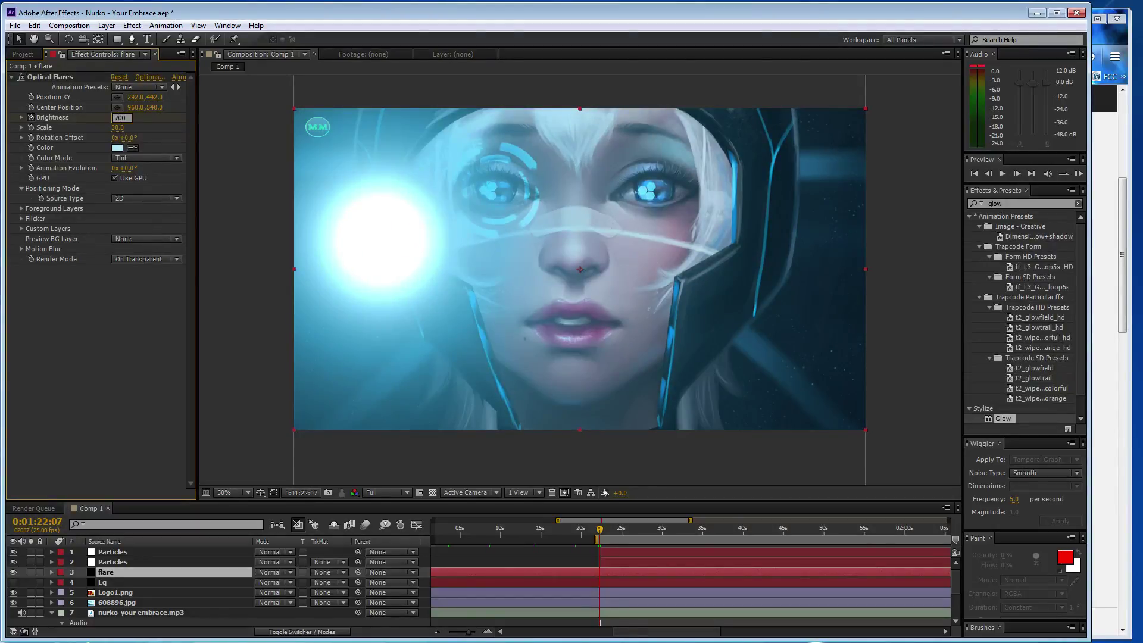
{"action": "key", "text": "Return"}
Step: Continue the Brightness ramp through 800, 900, 1000 and 1100 up to 1500
{"action": "key", "text": "Page_Down"}
{"action": "left_click", "coordinate": [121, 117]}
{"action": "type", "text": "800"}
{"action": "key", "text": "Return"}
{"action": "type", "text": "900"}
{"action": "key", "text": "Return"}
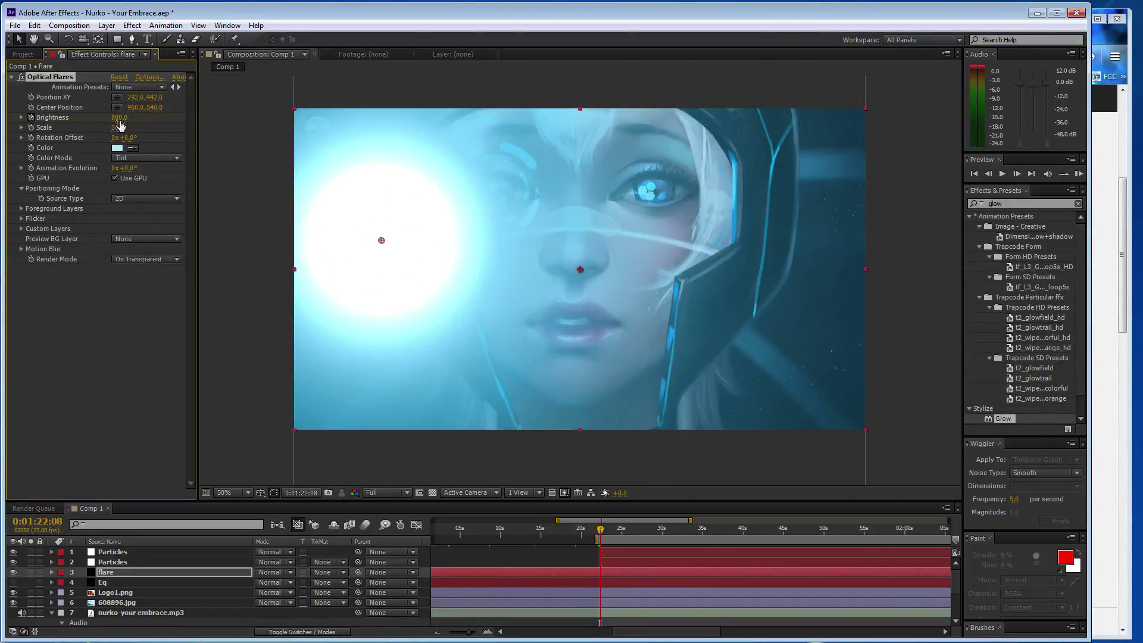
{"action": "type", "text": "1000"}
{"action": "key", "text": "Return"}
{"action": "type", "text": "1100"}
{"action": "key", "text": "Return"}
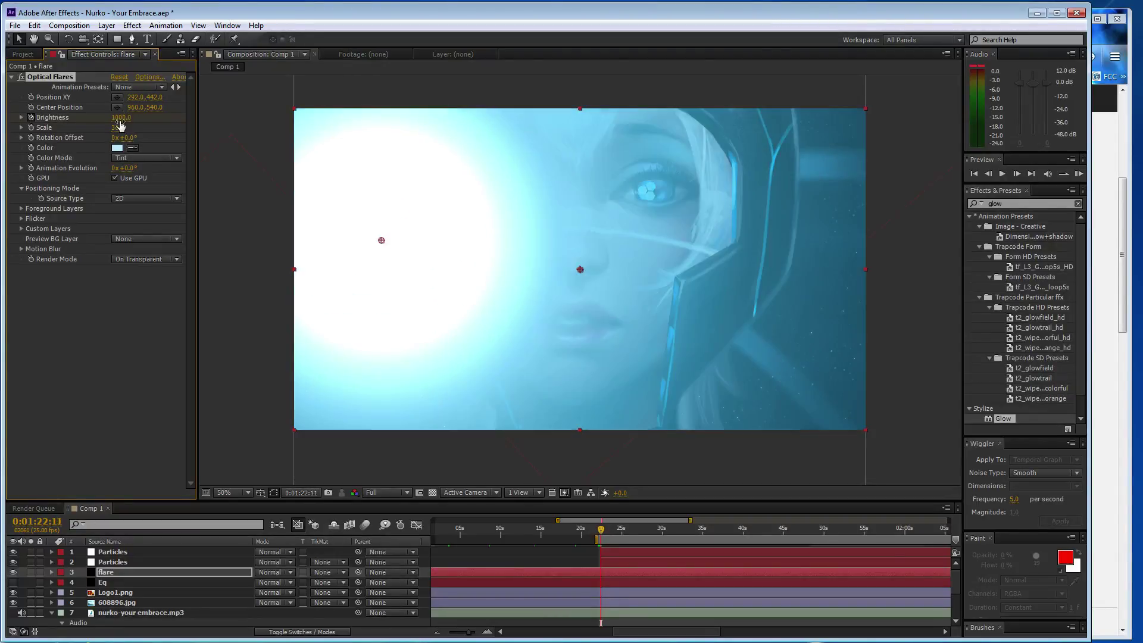
{"action": "type", "text": "1"}
{"action": "key", "text": "Return"}
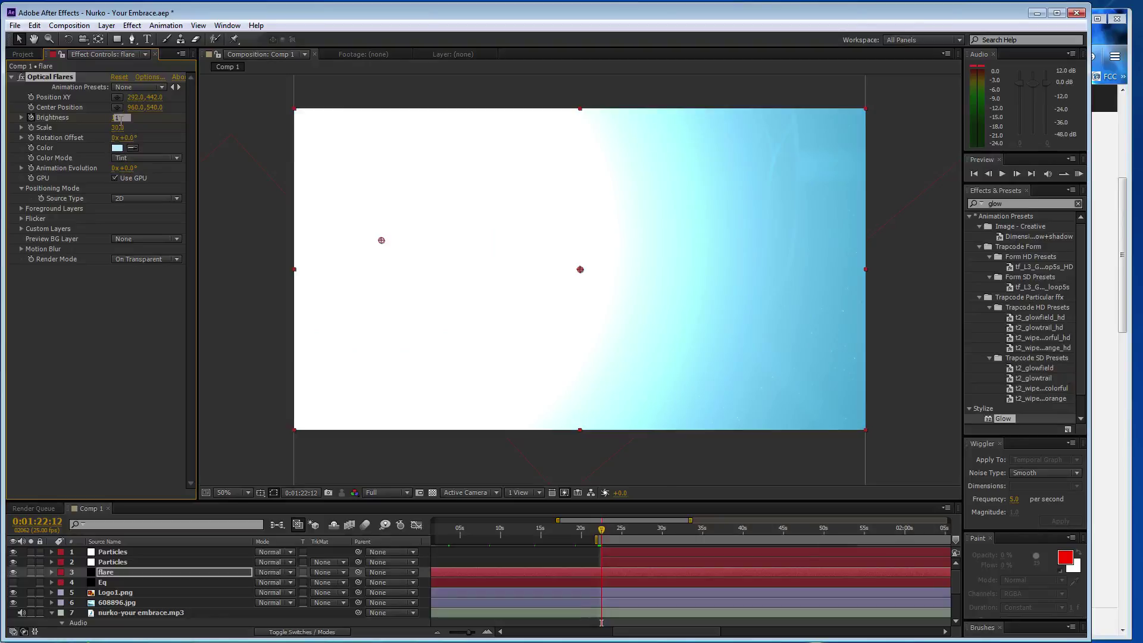
Step: Drop Brightness to 350, then back to 200, and zoom the timeline out to about four minutes
{"action": "left_click", "coordinate": [120, 118]}
{"action": "type", "text": "5"}
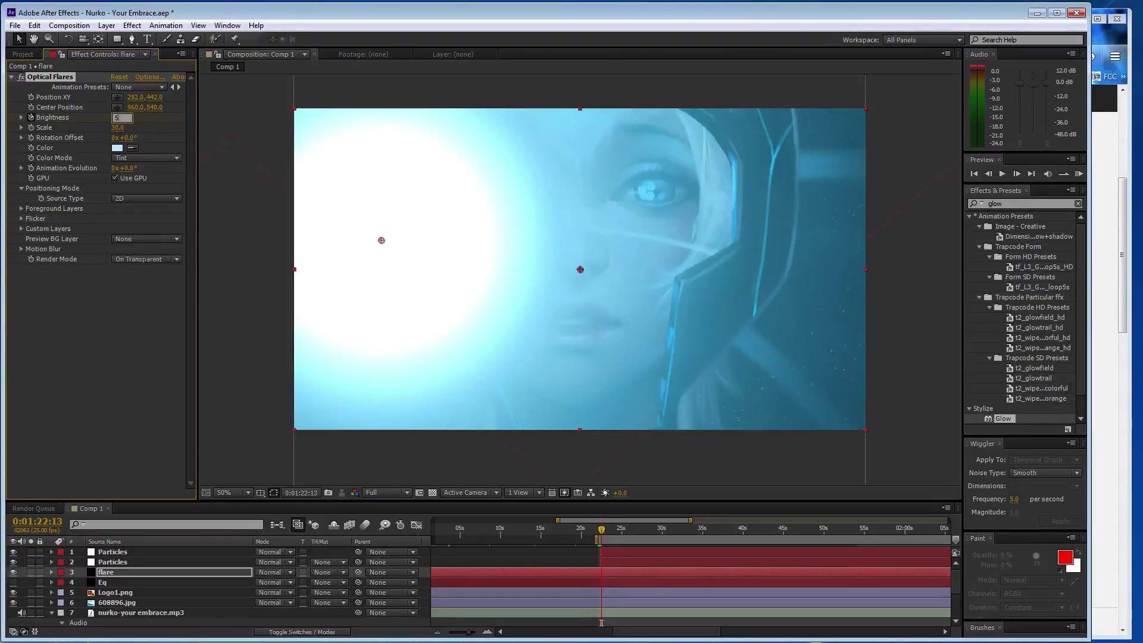
{"action": "type", "text": "00"}
{"action": "key", "text": "Return"}
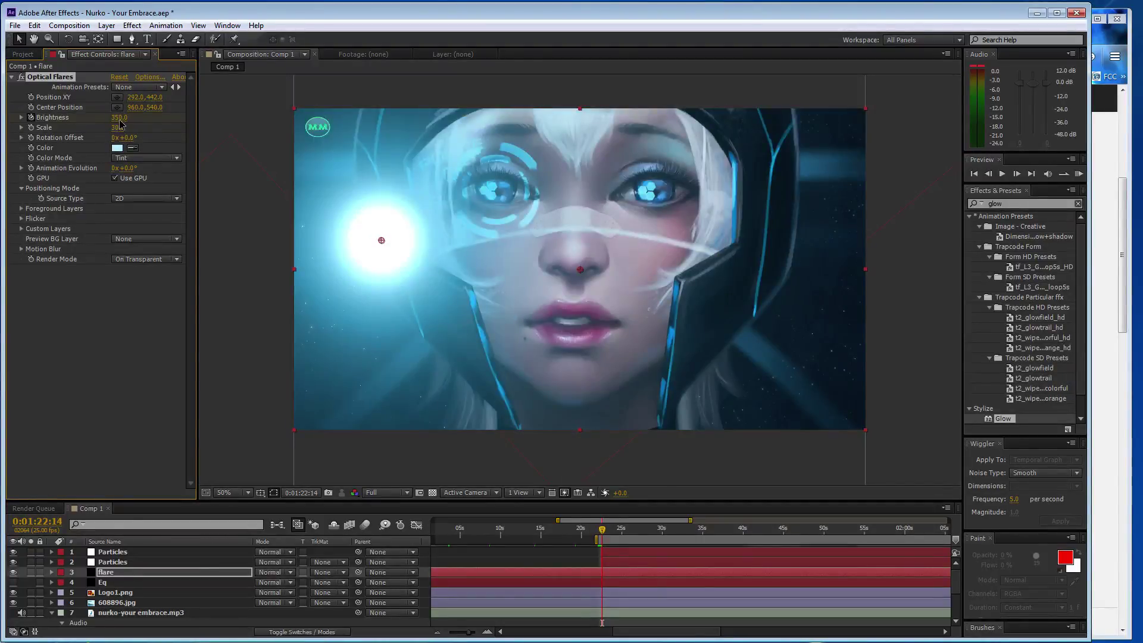
{"action": "left_click", "coordinate": [119, 117]}
{"action": "type", "text": "200"}
{"action": "key", "text": "Return"}
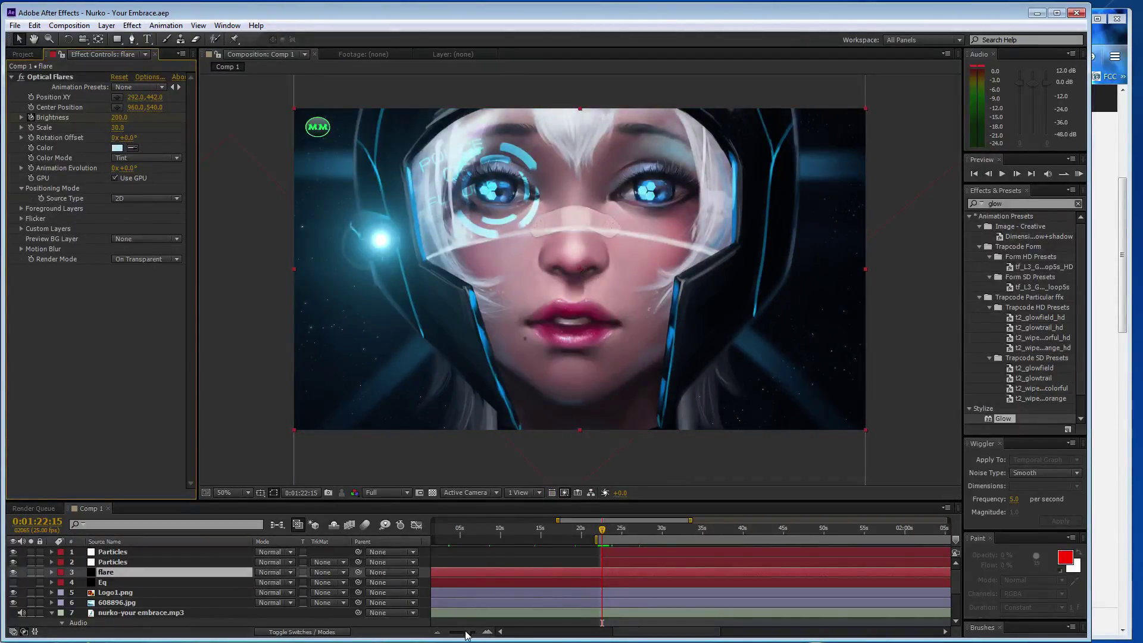
{"action": "key", "text": "minus"}
{"action": "key", "text": "minus"}
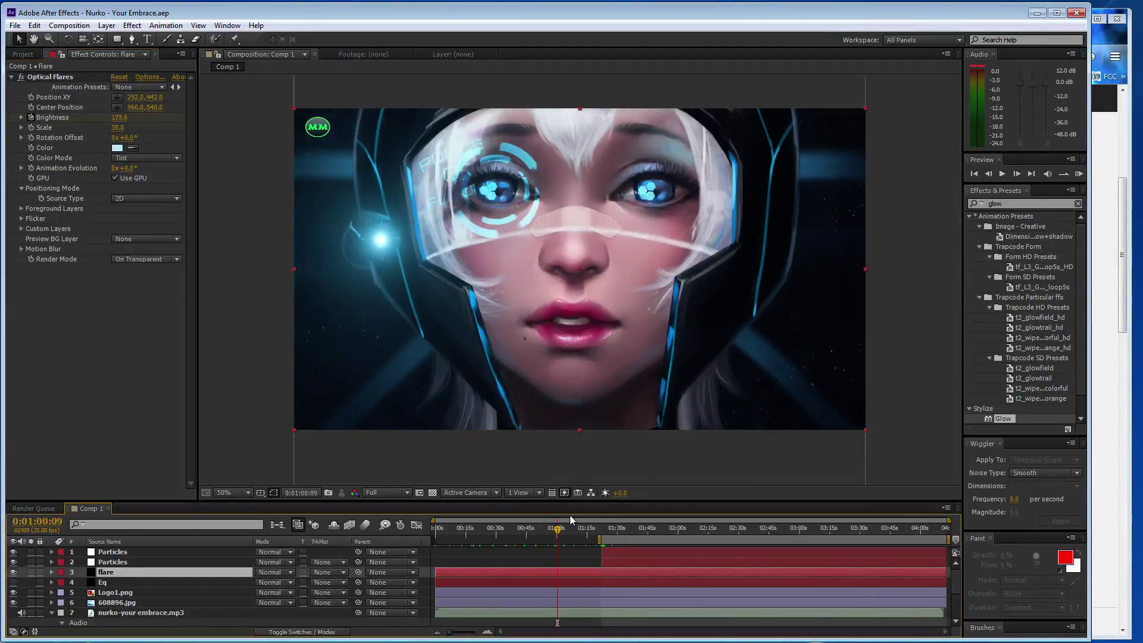
Step: Key the flare's Brightness at 100 around 1:24 and 20 at 1:26
{"action": "left_click_drag", "start_coordinate": [557, 528], "coordinate": [604, 534]}
{"action": "left_click", "coordinate": [119, 117]}
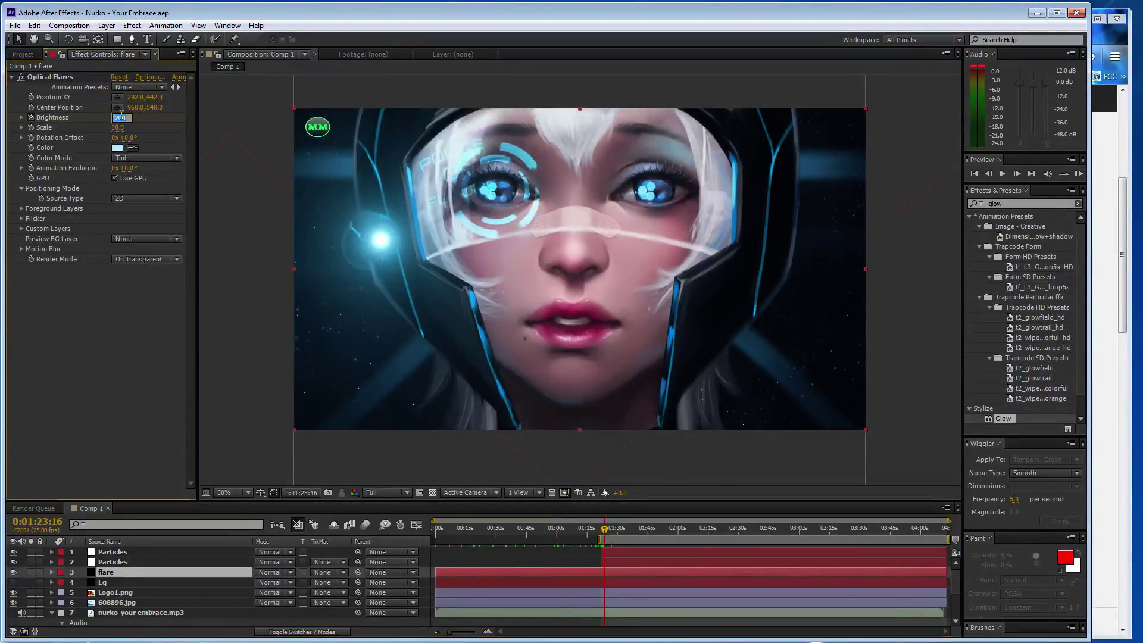
{"action": "type", "text": "100"}
{"action": "key", "text": "Return"}
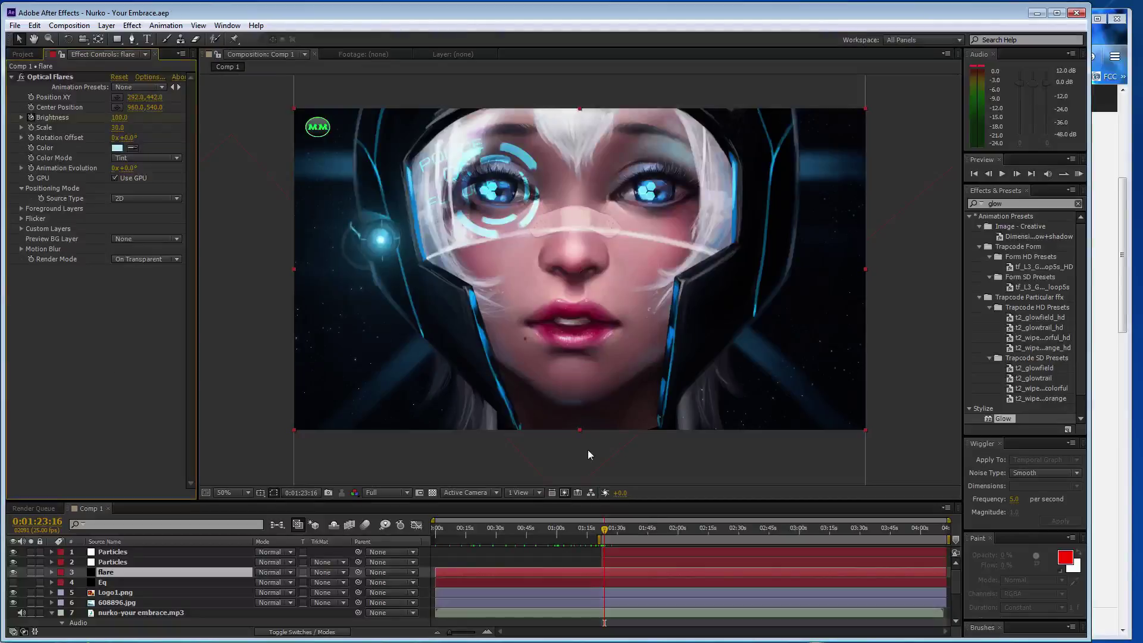
{"action": "left_click", "coordinate": [609, 530]}
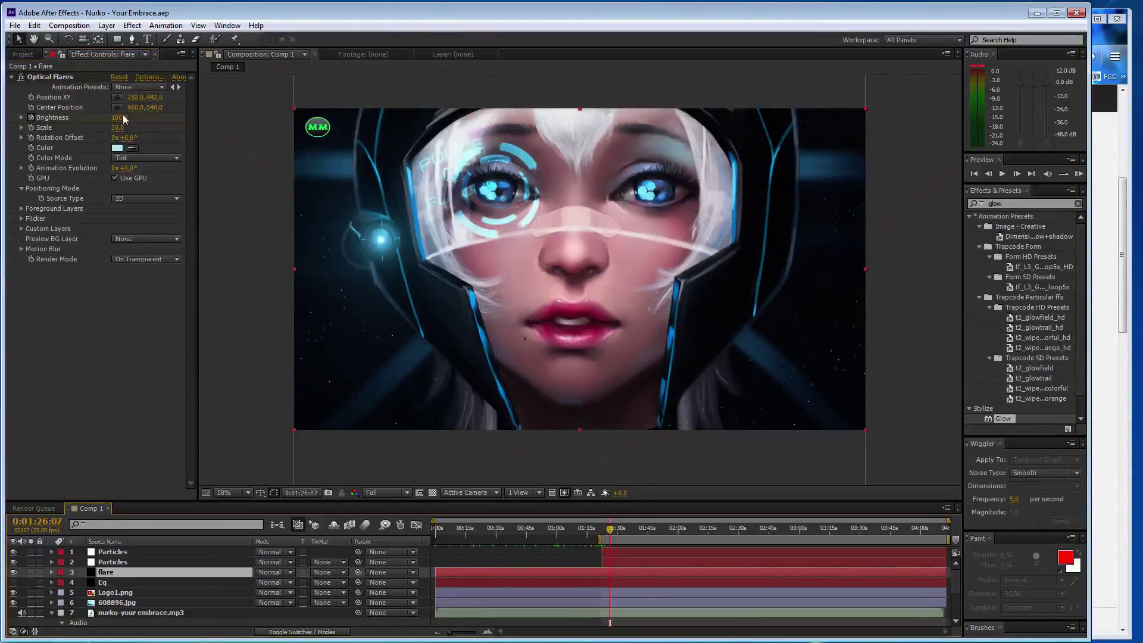
{"action": "left_click", "coordinate": [117, 117]}
{"action": "type", "text": "200"}
Step: Add Brightness keyframes of 100 at 1:30, 200 at 1:34 and 100 at 1:44
{"action": "left_click", "coordinate": [617, 530]}
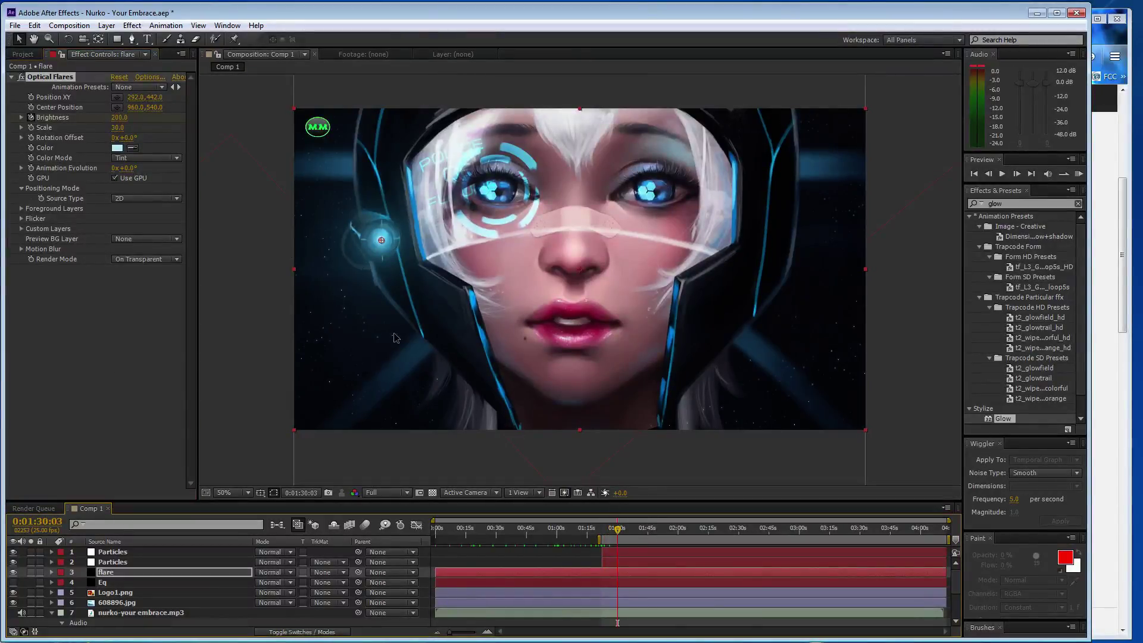
{"action": "left_click", "coordinate": [111, 120]}
{"action": "type", "text": "100"}
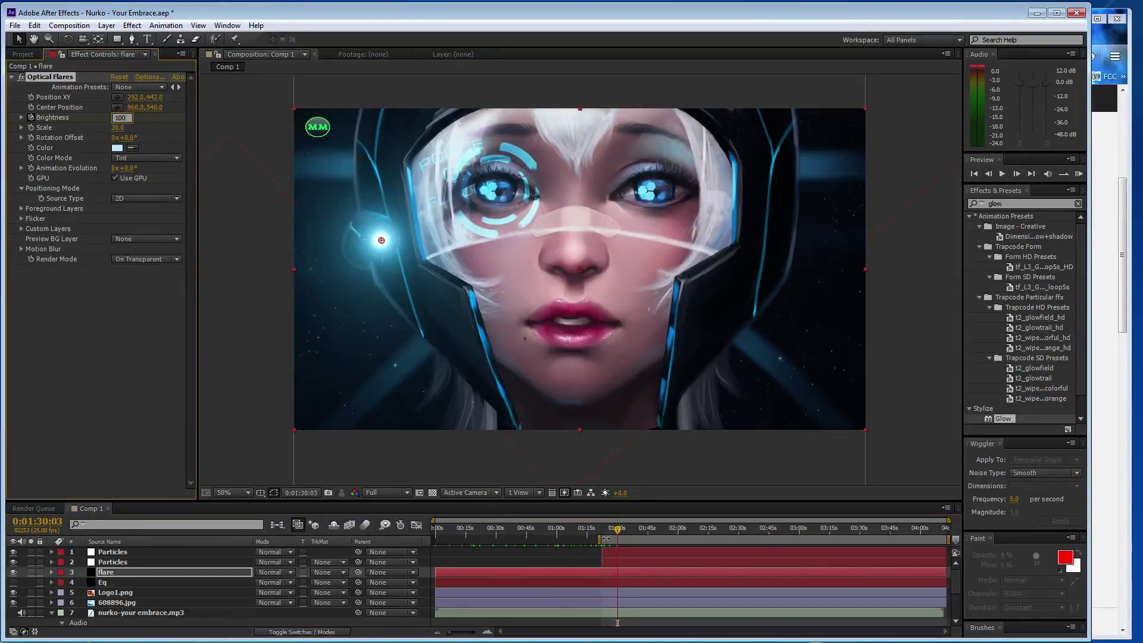
{"action": "left_click", "coordinate": [626, 530]}
{"action": "left_click", "coordinate": [121, 117]}
{"action": "type", "text": "200"}
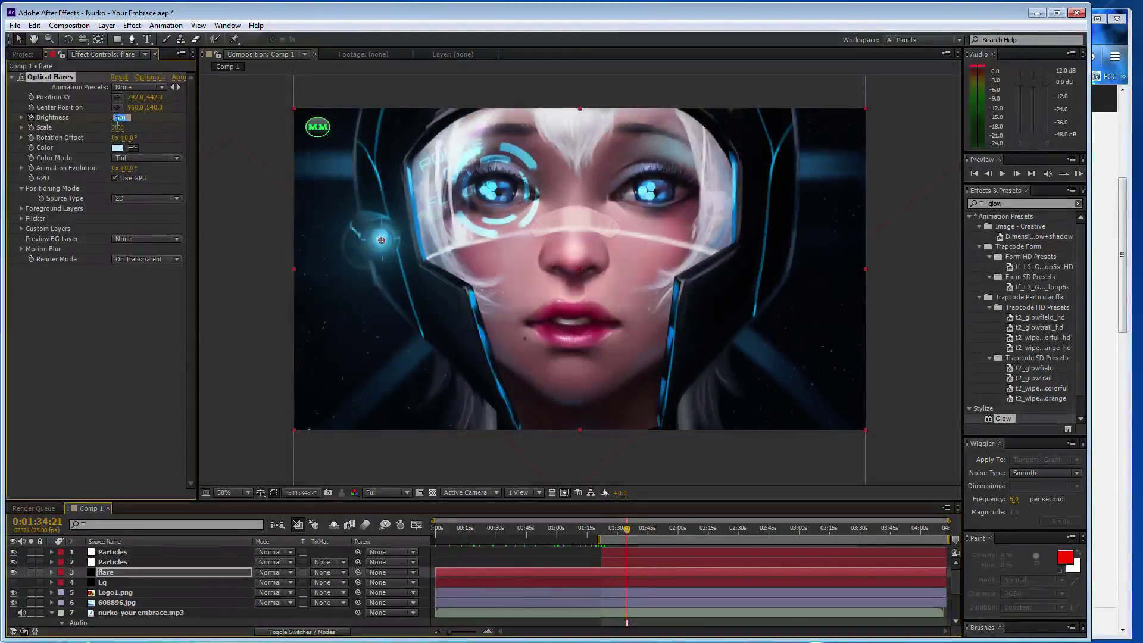
{"action": "left_click", "coordinate": [646, 527]}
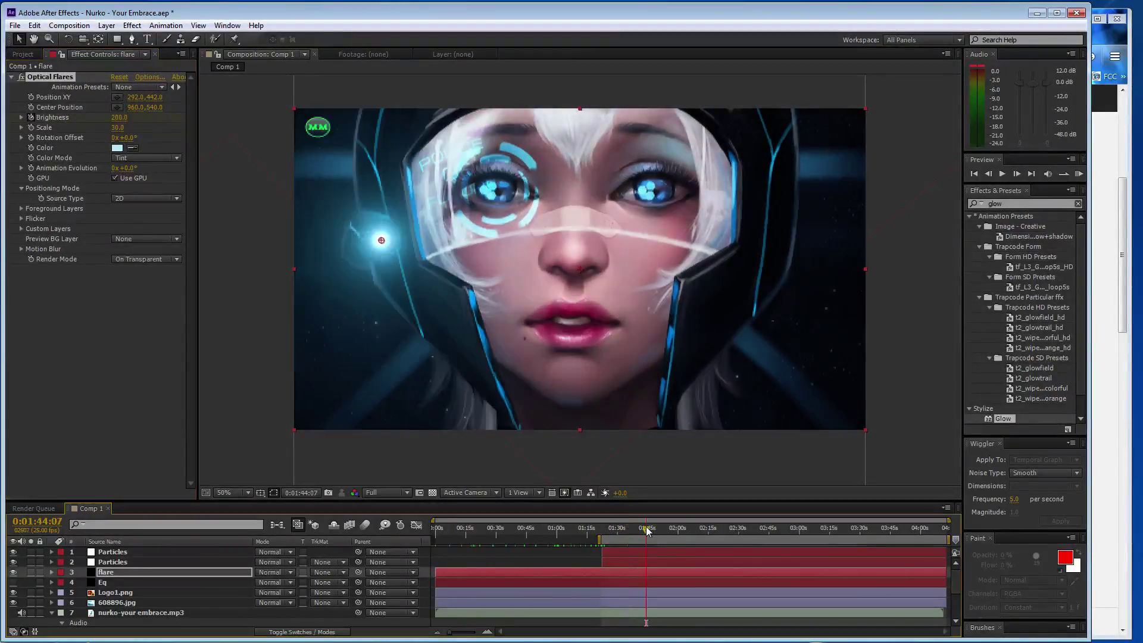
{"action": "left_click", "coordinate": [121, 117]}
{"action": "type", "text": "100"}
{"action": "left_click", "coordinate": [52, 563]}
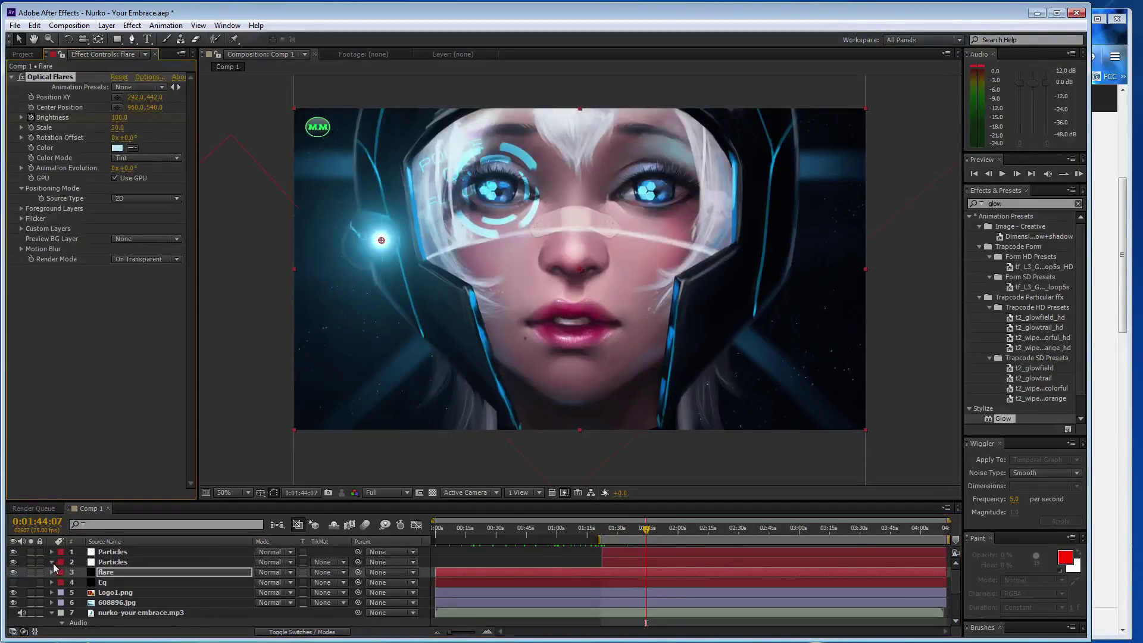
Step: Key Brightness 200 at about 1:49 and step through the beats to about 2:10
{"action": "left_click", "coordinate": [657, 535]}
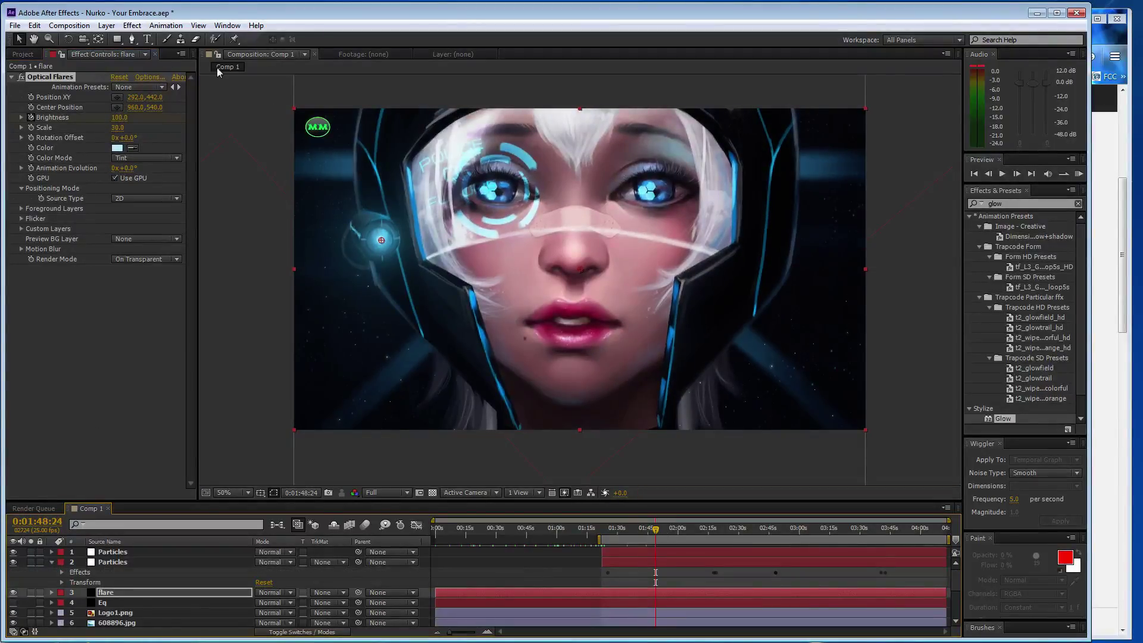
{"action": "left_click", "coordinate": [121, 117]}
{"action": "type", "text": "200"}
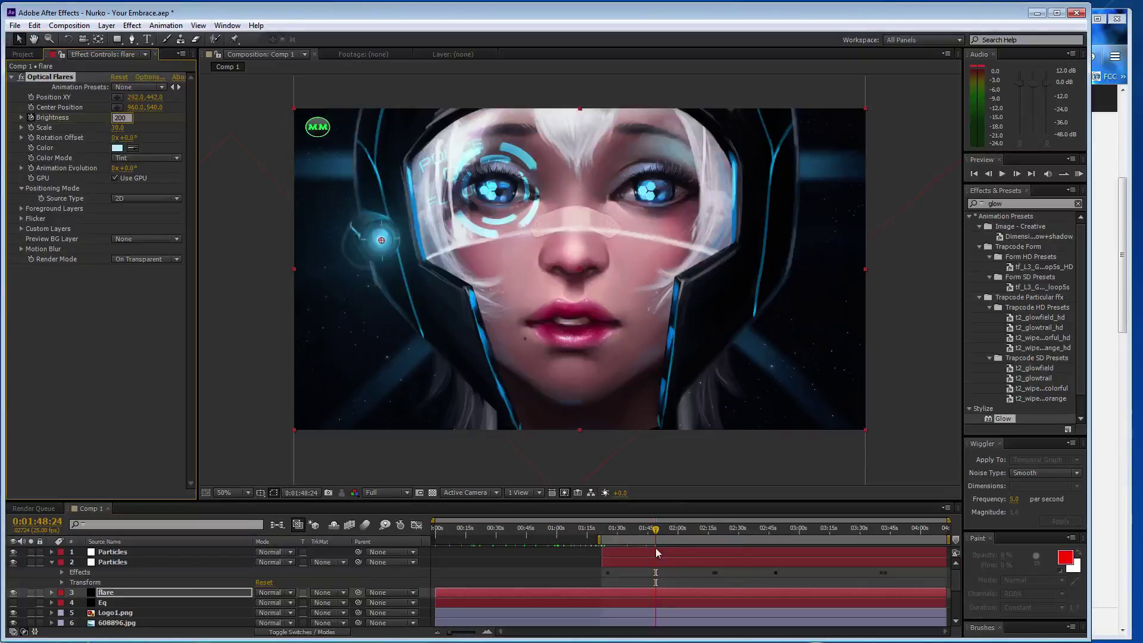
{"action": "left_click", "coordinate": [666, 535]}
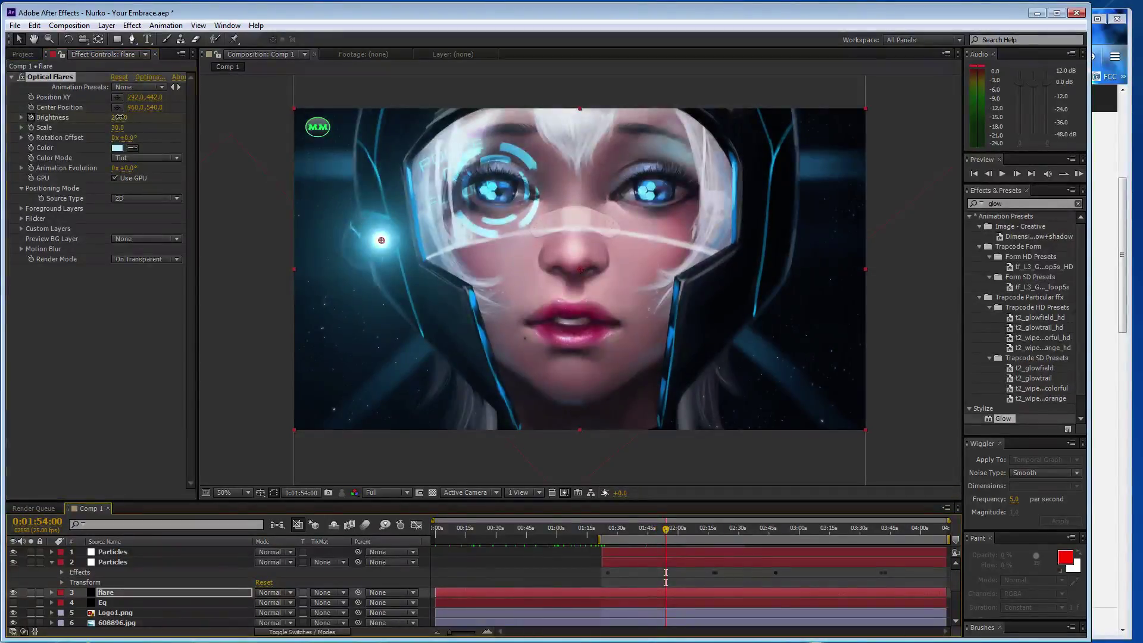
{"action": "type", "text": "100"}
{"action": "left_click", "coordinate": [675, 535]}
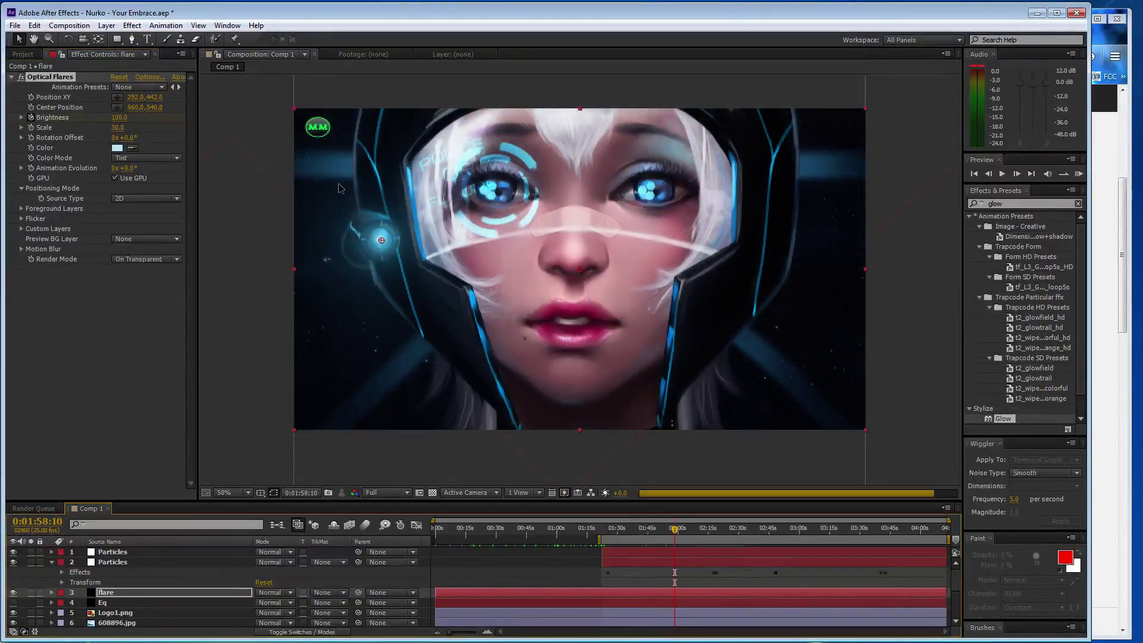
{"action": "left_click", "coordinate": [684, 534]}
{"action": "type", "text": "100"}
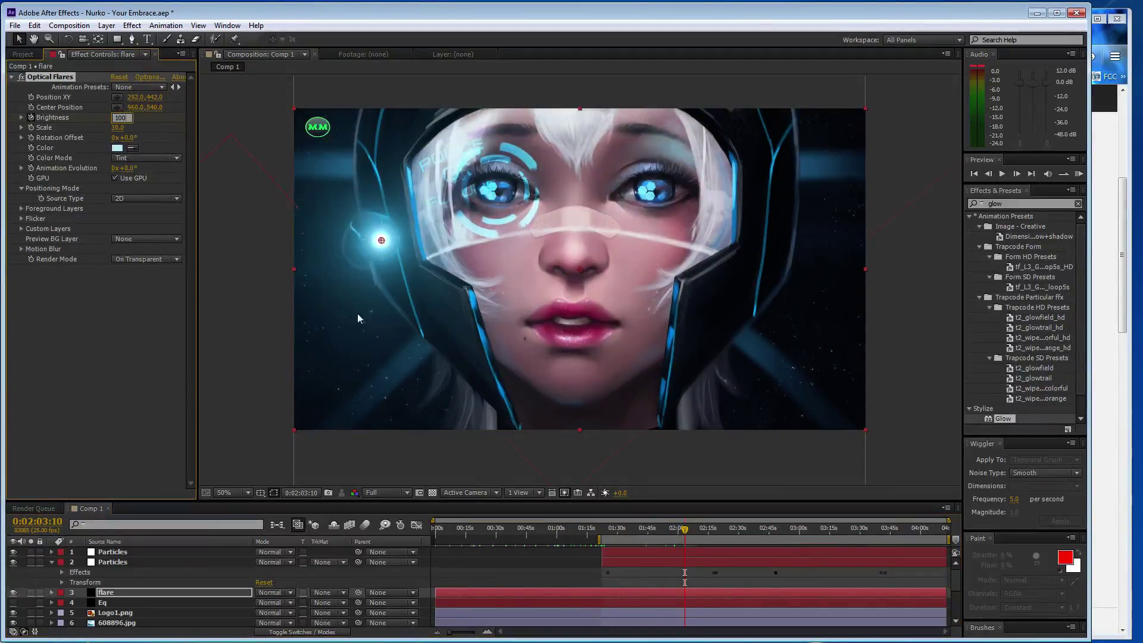
{"action": "left_click", "coordinate": [691, 534]}
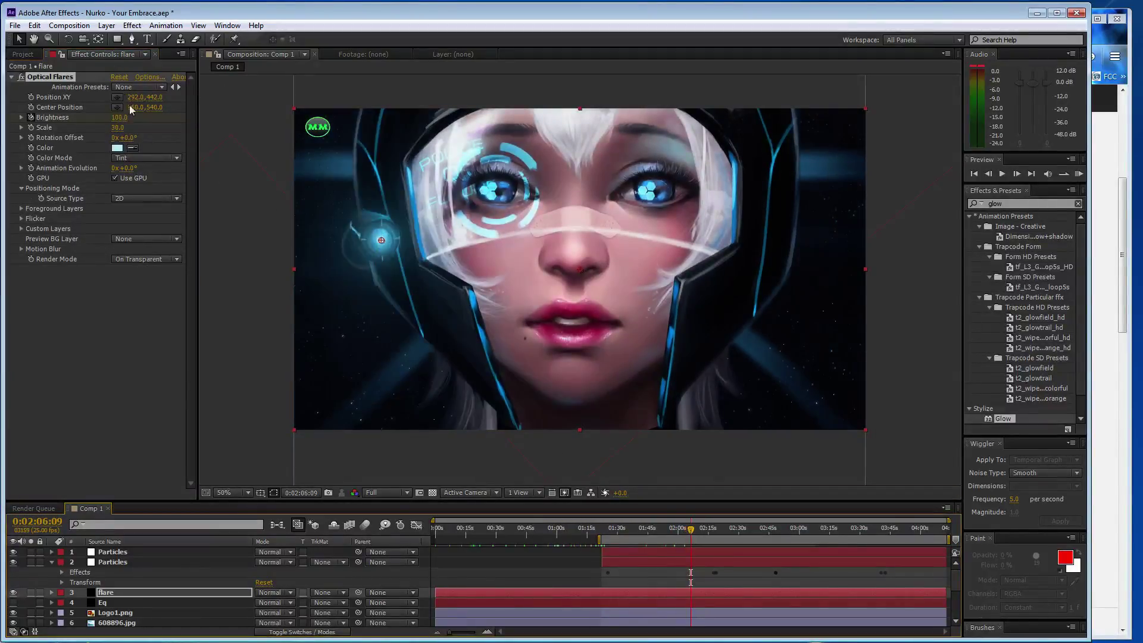
{"action": "left_click", "coordinate": [697, 528]}
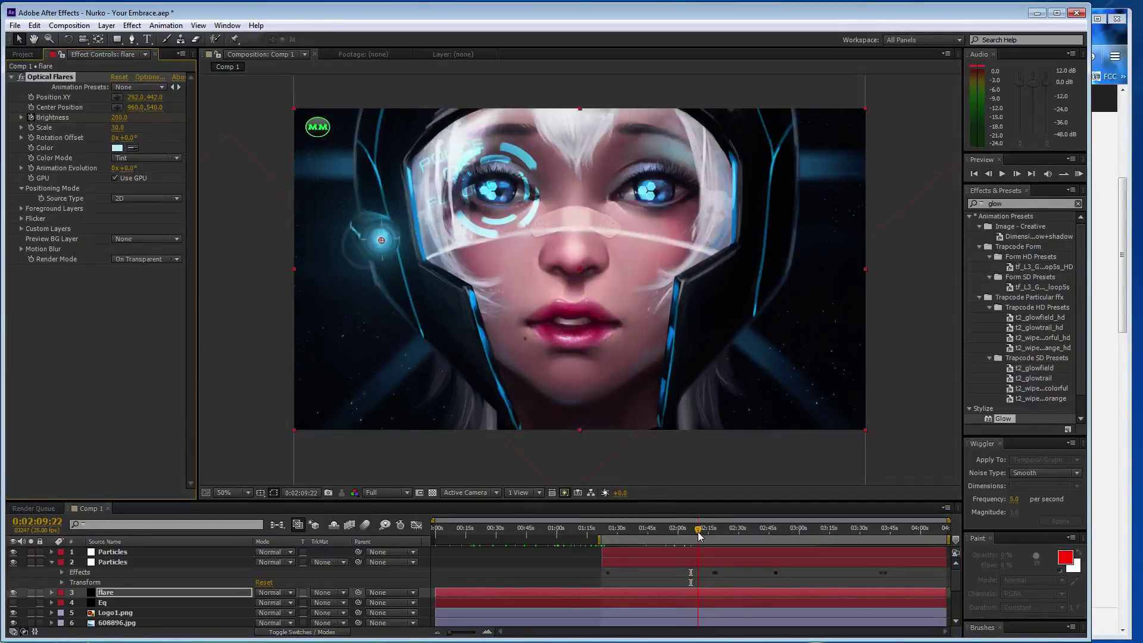
Step: Key Brightness values 200, 100 and 20 on successive beats after 2:10
{"action": "left_click", "coordinate": [119, 117]}
{"action": "type", "text": "100"}
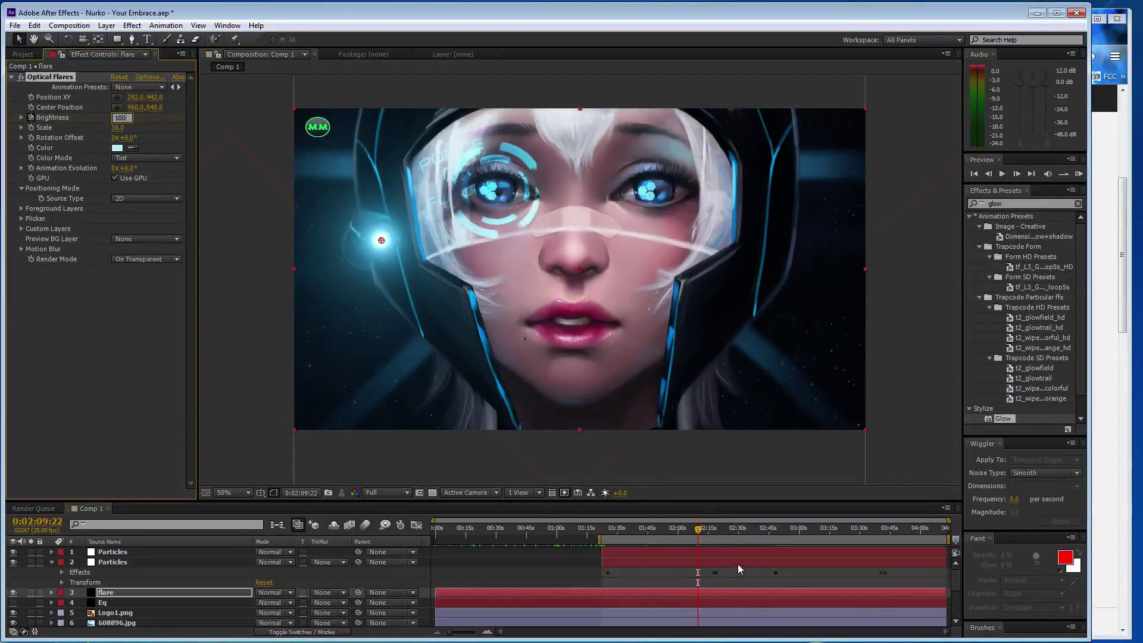
{"action": "left_click", "coordinate": [709, 528]}
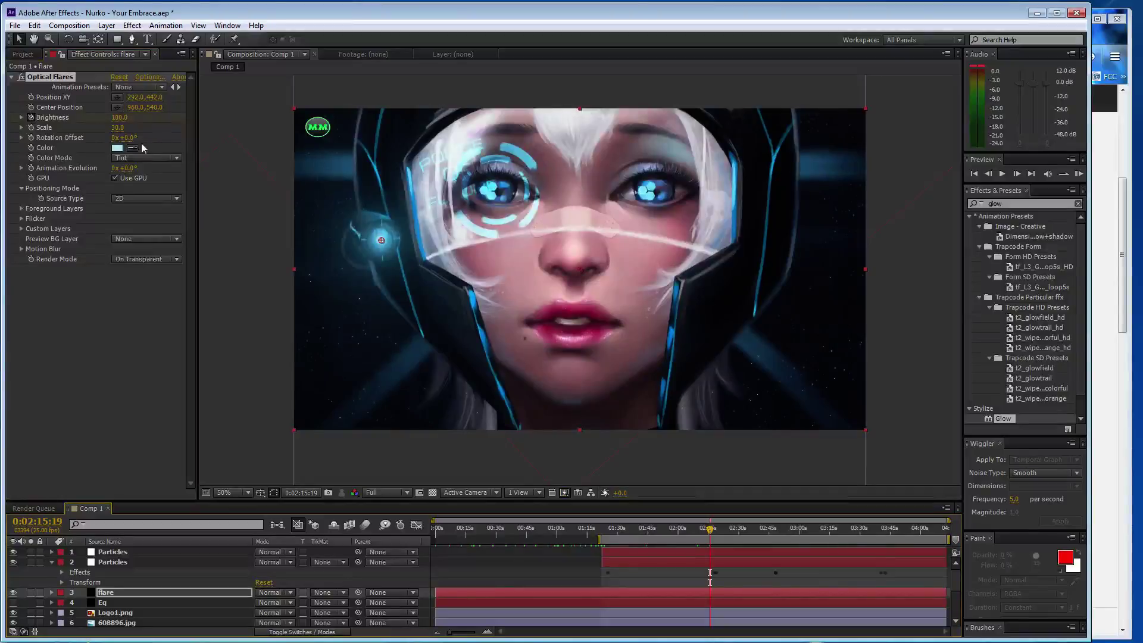
{"action": "left_click", "coordinate": [119, 117]}
{"action": "type", "text": "200"}
{"action": "left_click", "coordinate": [722, 528]}
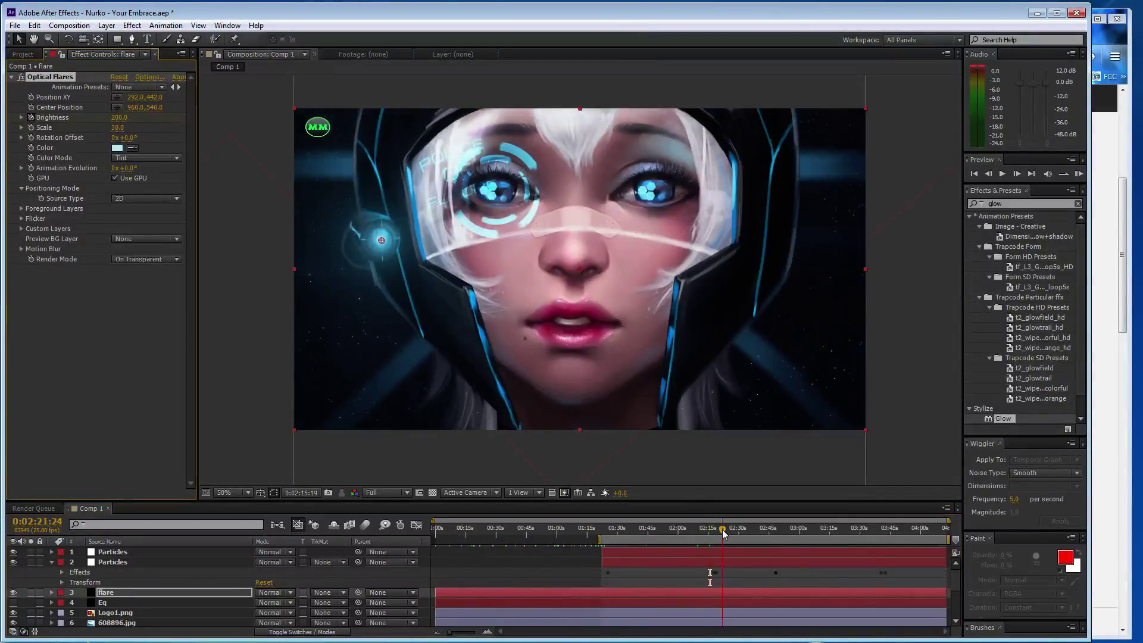
{"action": "left_click", "coordinate": [119, 117]}
{"action": "type", "text": "100"}
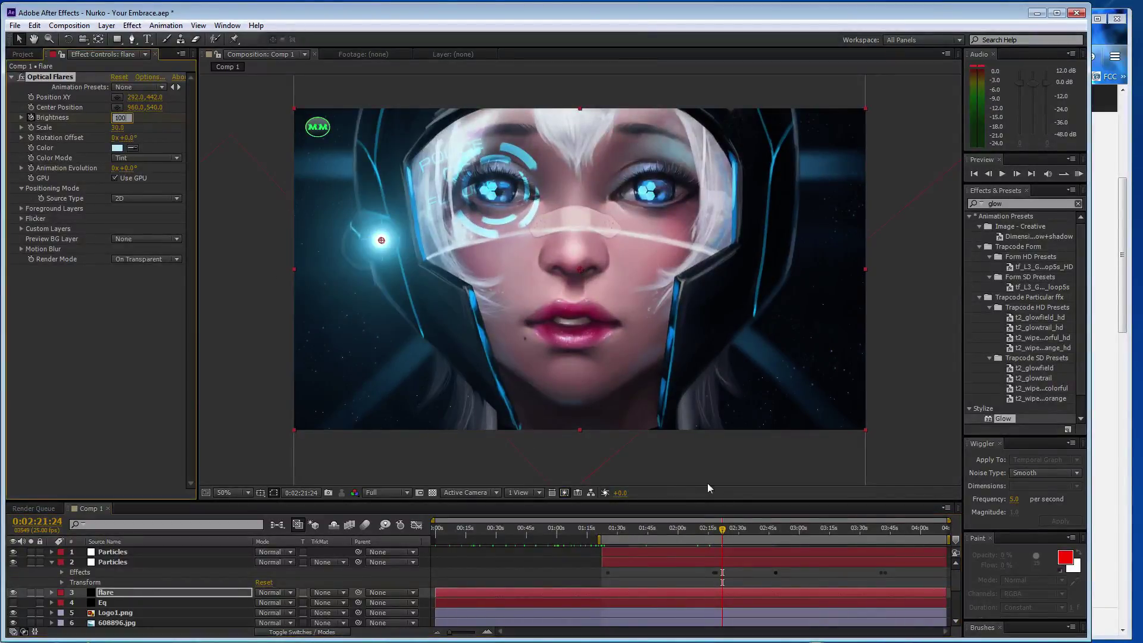
{"action": "left_click", "coordinate": [734, 528]}
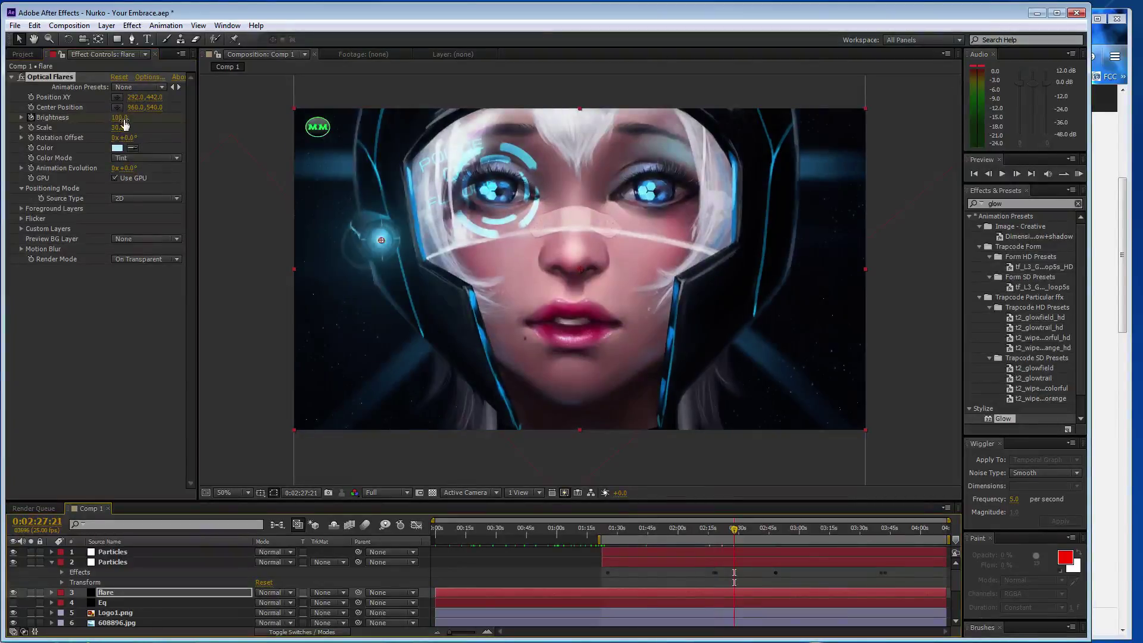
{"action": "left_click", "coordinate": [123, 119]}
{"action": "type", "text": "200"}
Step: Key Brightness 10, 200 and 100 on the next beats, undoing the last change
{"action": "left_click", "coordinate": [743, 527]}
{"action": "left_click", "coordinate": [123, 119]}
{"action": "type", "text": "10"}
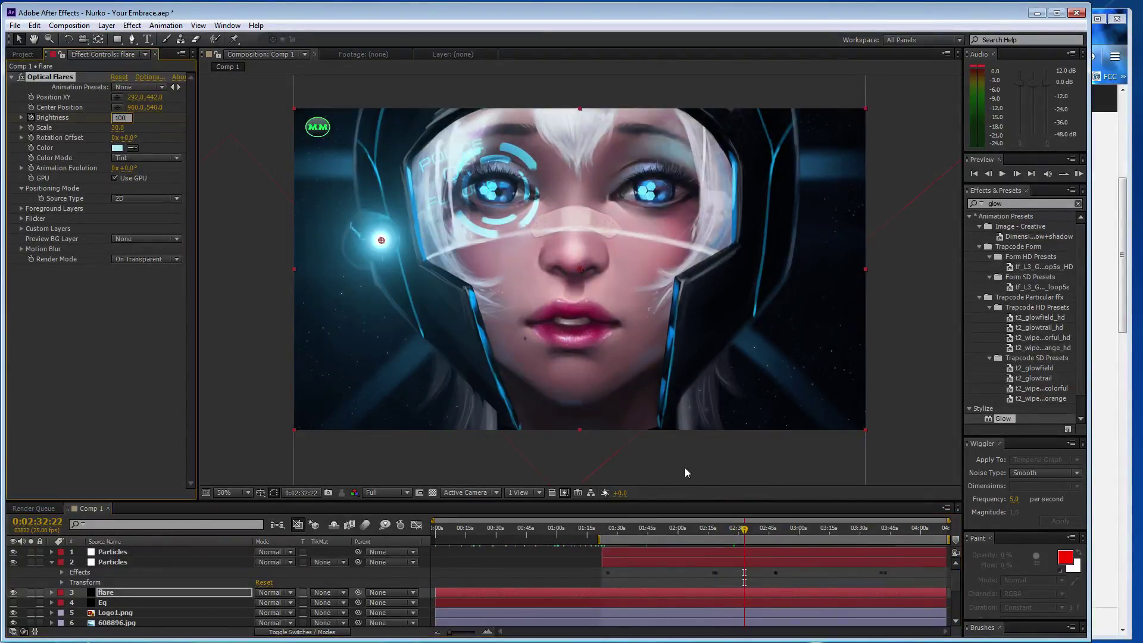
{"action": "left_click", "coordinate": [755, 528]}
{"action": "left_click", "coordinate": [121, 117]}
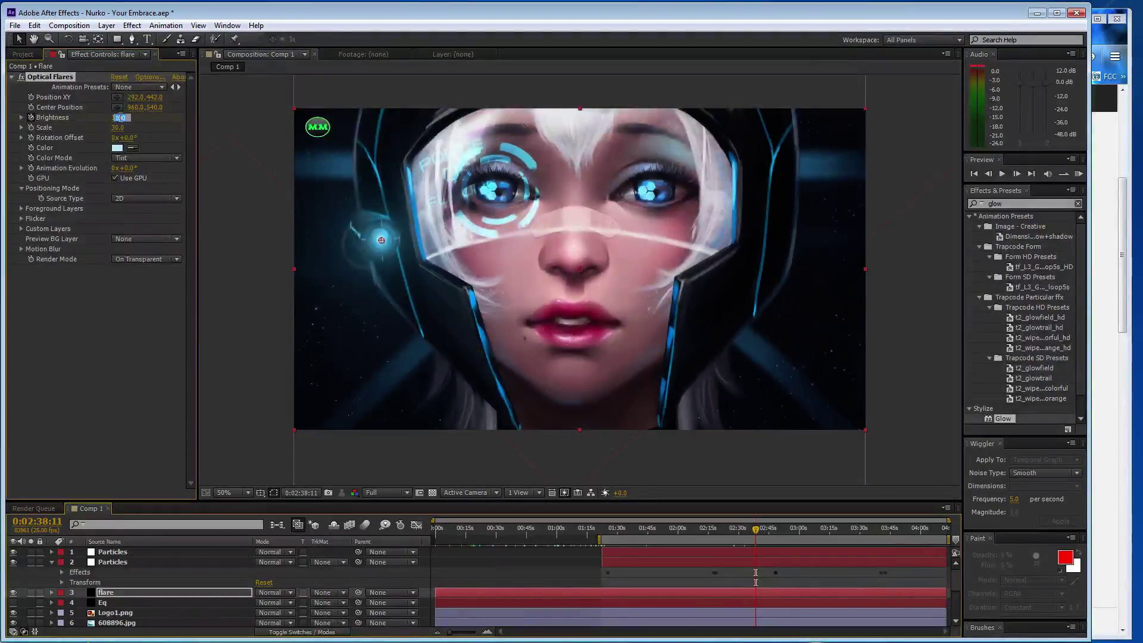
{"action": "type", "text": "200"}
{"action": "left_click", "coordinate": [767, 530]}
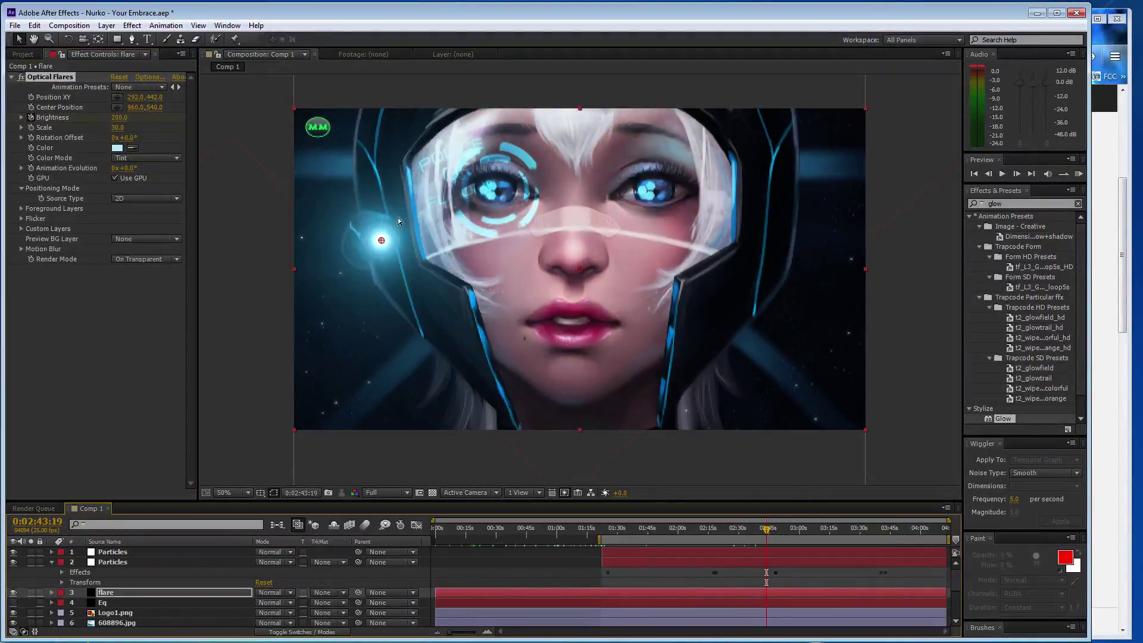
{"action": "left_click", "coordinate": [121, 117]}
{"action": "type", "text": "100"}
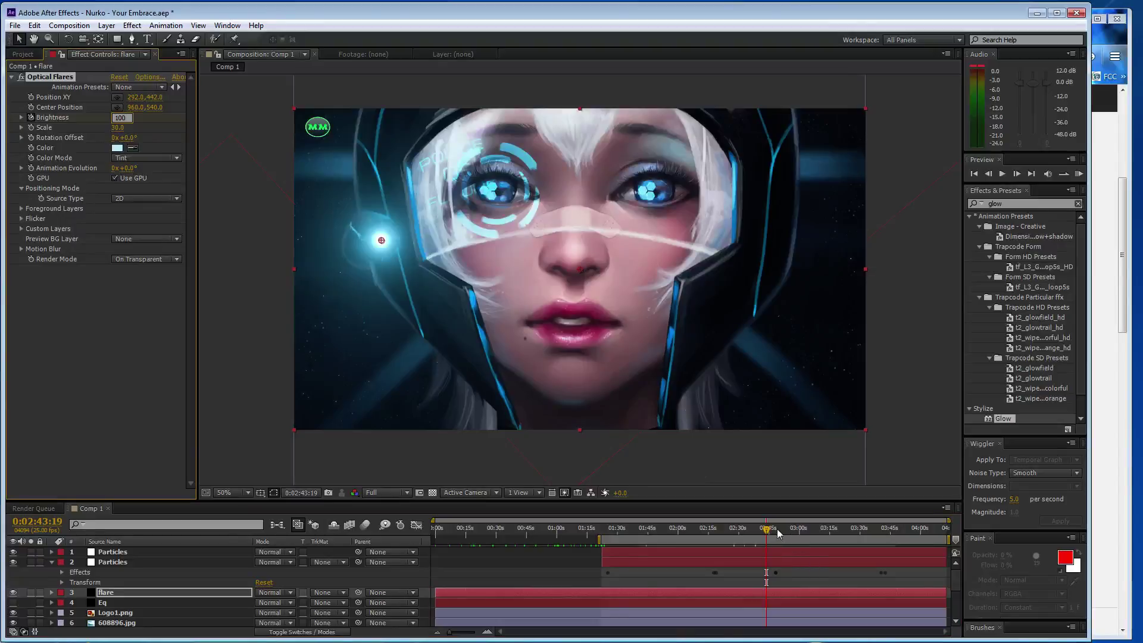
{"action": "left_click", "coordinate": [771, 529]}
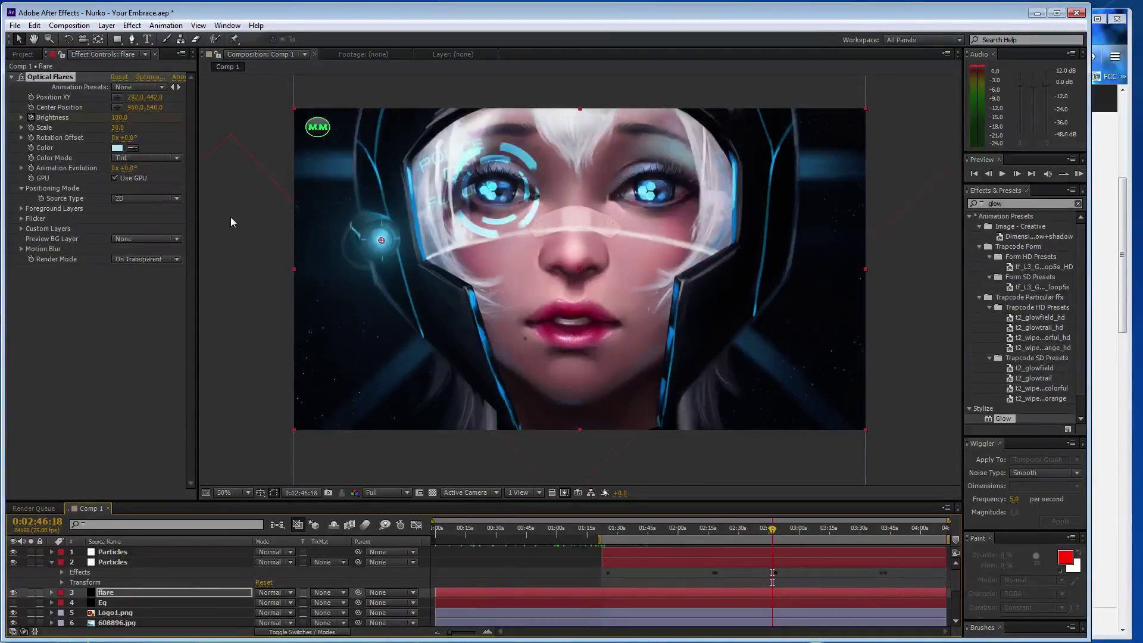
{"action": "key", "text": "ctrl+z"}
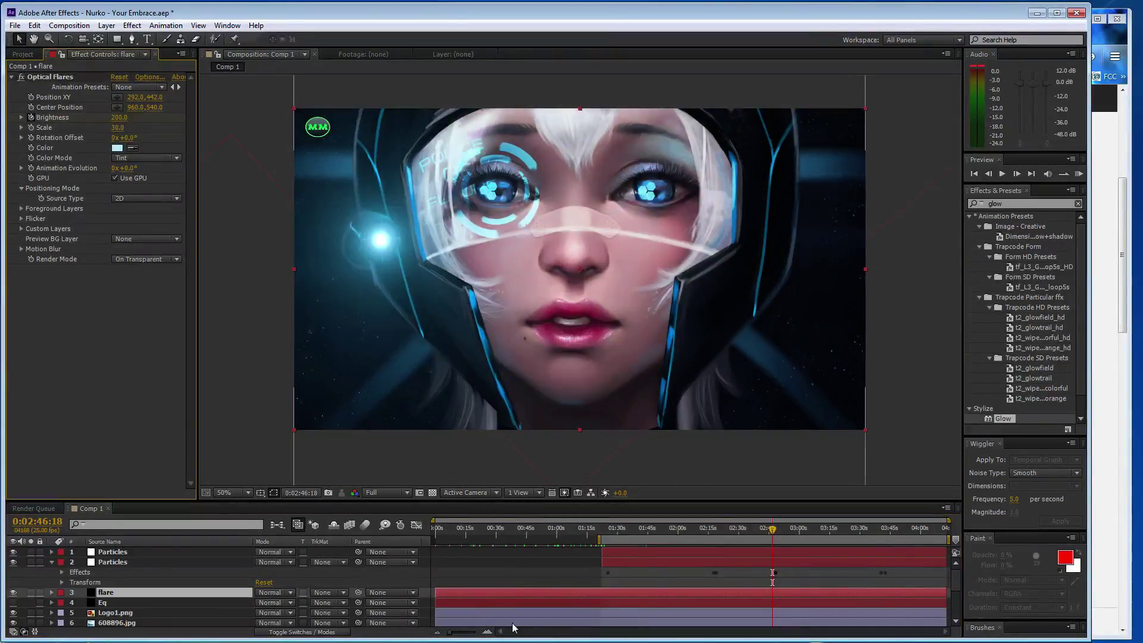
Step: Zoom the timeline to frame level at 2:47:17 and key Brightness 300
{"action": "left_click", "coordinate": [489, 632]}
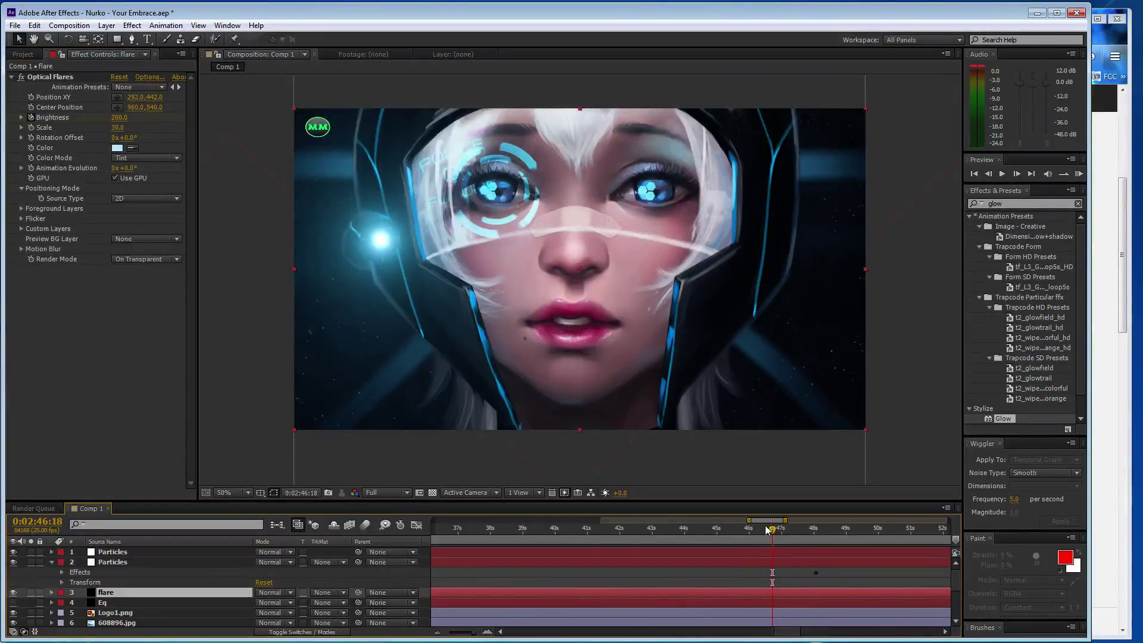
{"action": "left_click_drag", "start_coordinate": [768, 529], "coordinate": [807, 544]}
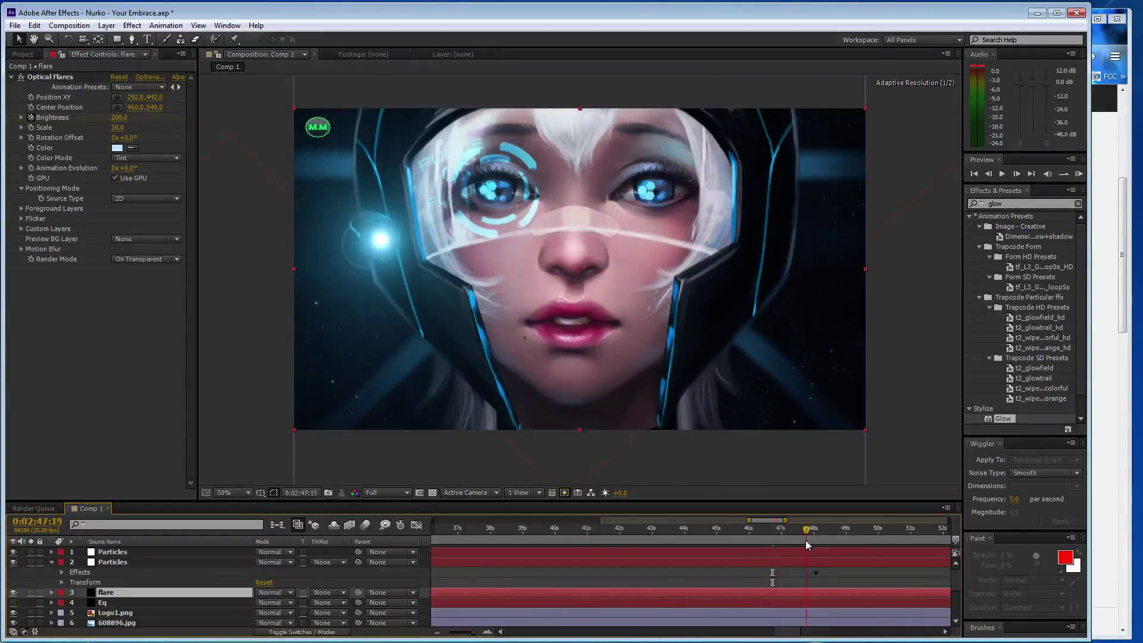
{"action": "left_click", "coordinate": [487, 632]}
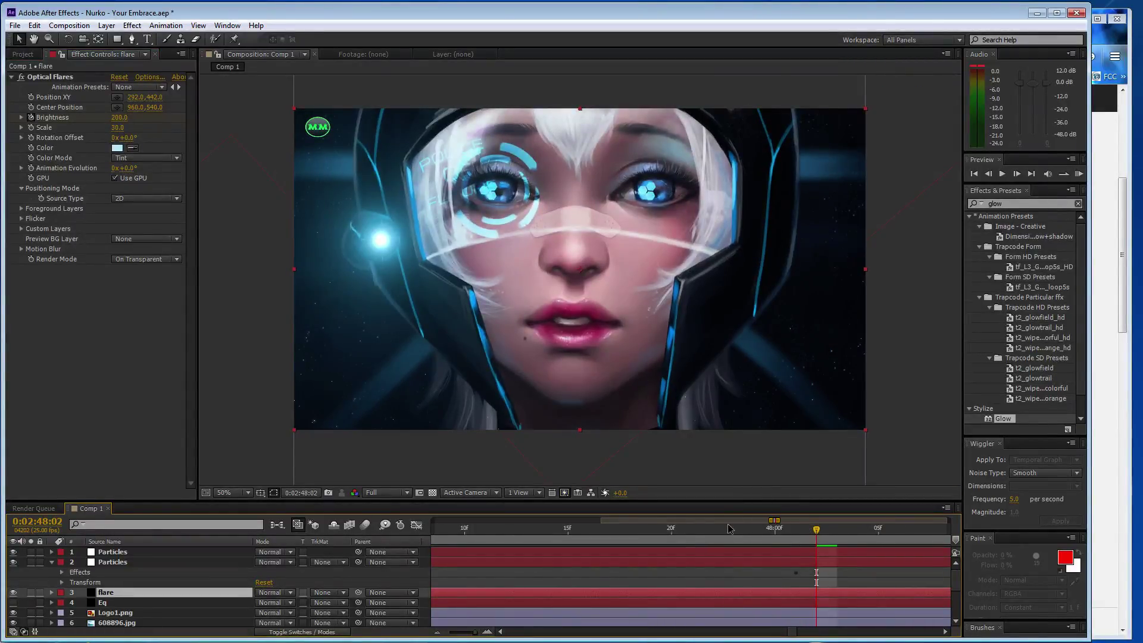
{"action": "key", "text": "Page_Up"}
{"action": "key", "text": "Page_Up"}
{"action": "key", "text": "Page_Up"}
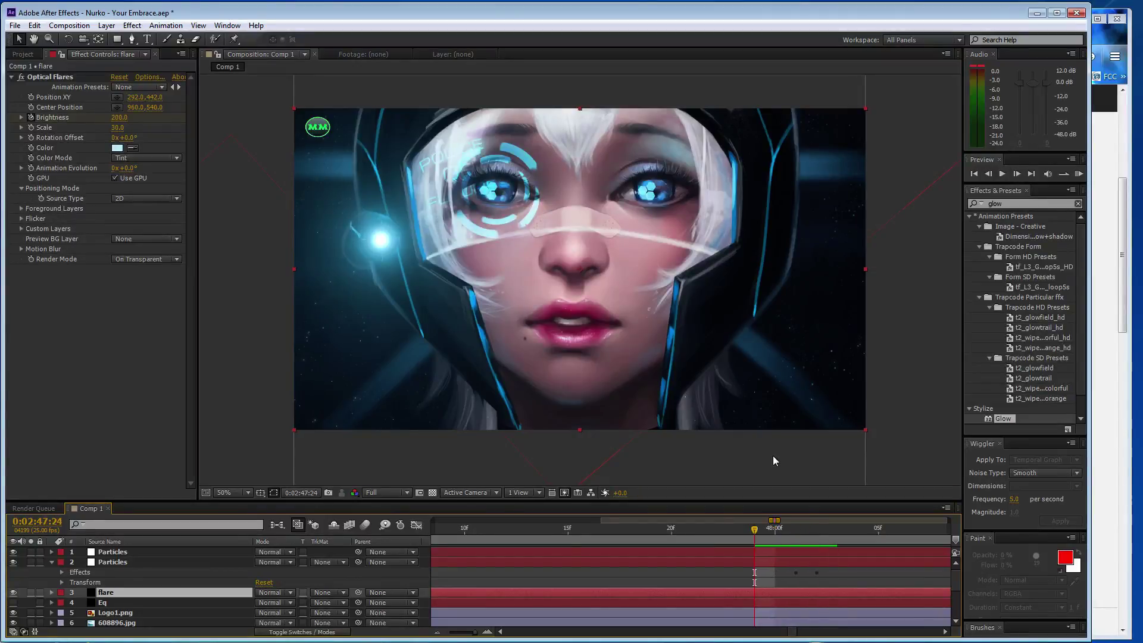
{"action": "key", "text": "Page_Up"}
{"action": "key", "text": "Page_Up"}
{"action": "key", "text": "Page_Up"}
{"action": "key", "text": "Page_Up"}
{"action": "key", "text": "Page_Up"}
{"action": "key", "text": "Page_Up"}
{"action": "key", "text": "Page_Up"}
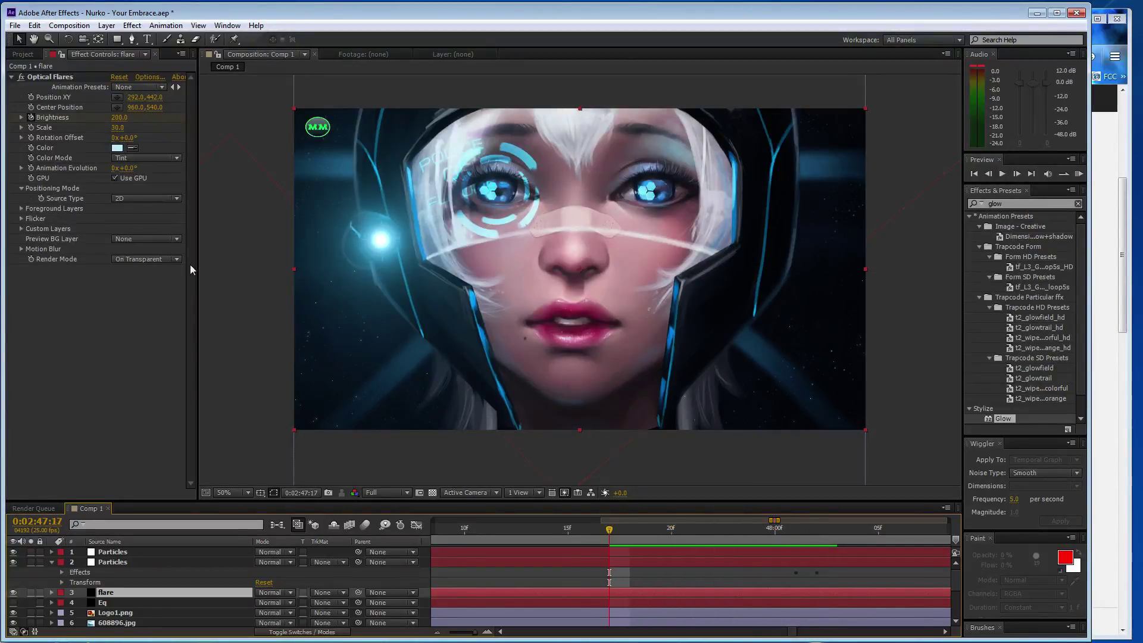
{"action": "left_click", "coordinate": [117, 119]}
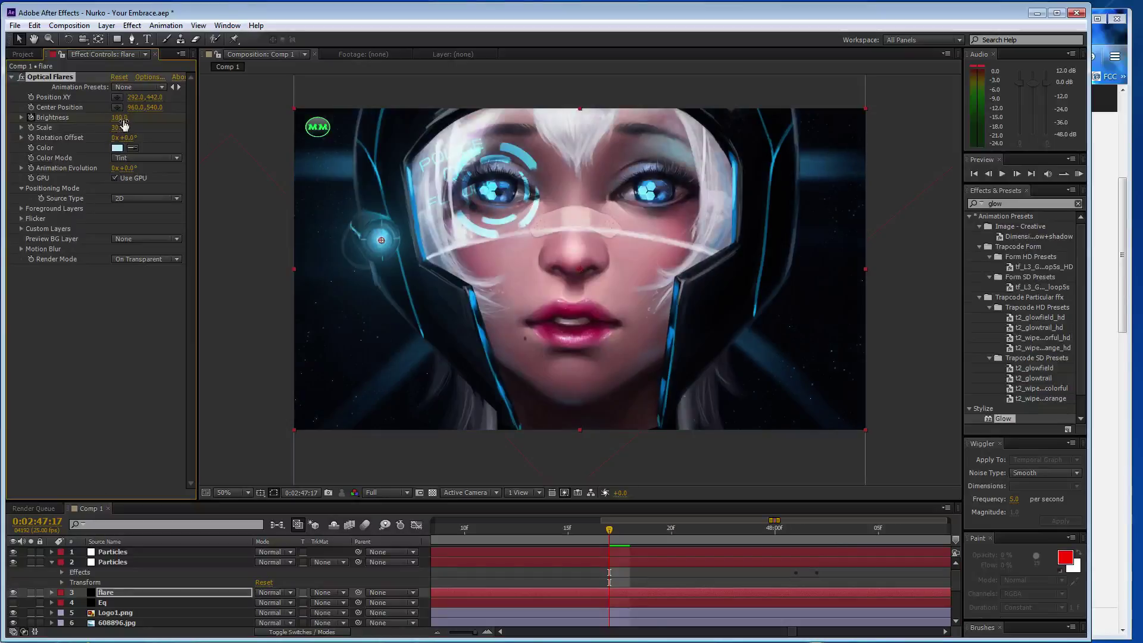
{"action": "key", "text": "Page_Down"}
{"action": "type", "text": "300"}
{"action": "key", "text": "Return"}
{"action": "key", "text": "Page_Down"}
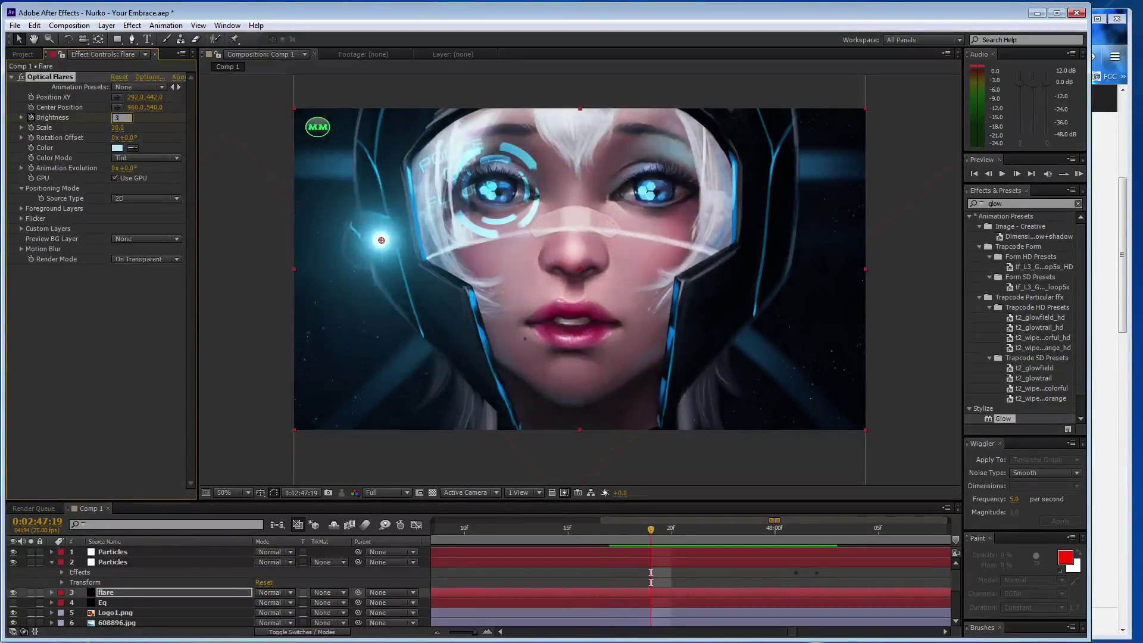
{"action": "key", "text": "Page_Down"}
Step: Ramp Brightness frame by frame through 400, 500, 600 and 700
{"action": "left_click", "coordinate": [119, 118]}
{"action": "type", "text": "400"}
{"action": "key", "text": "Return"}
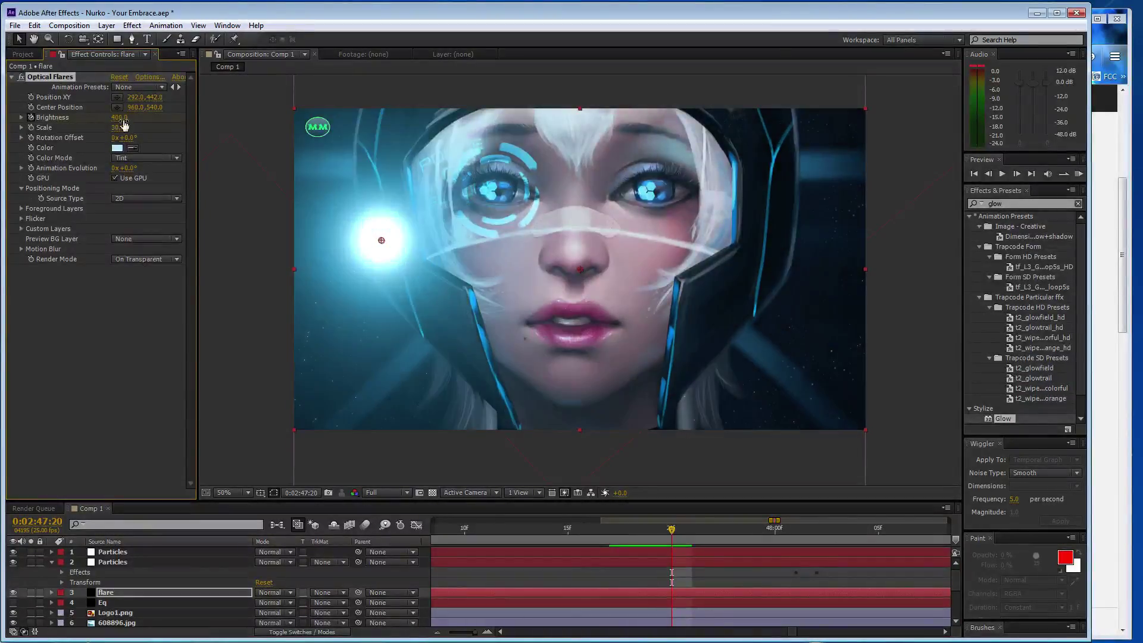
{"action": "key", "text": "Page_Down"}
{"action": "key", "text": "Return"}
{"action": "key", "text": "Page_Down"}
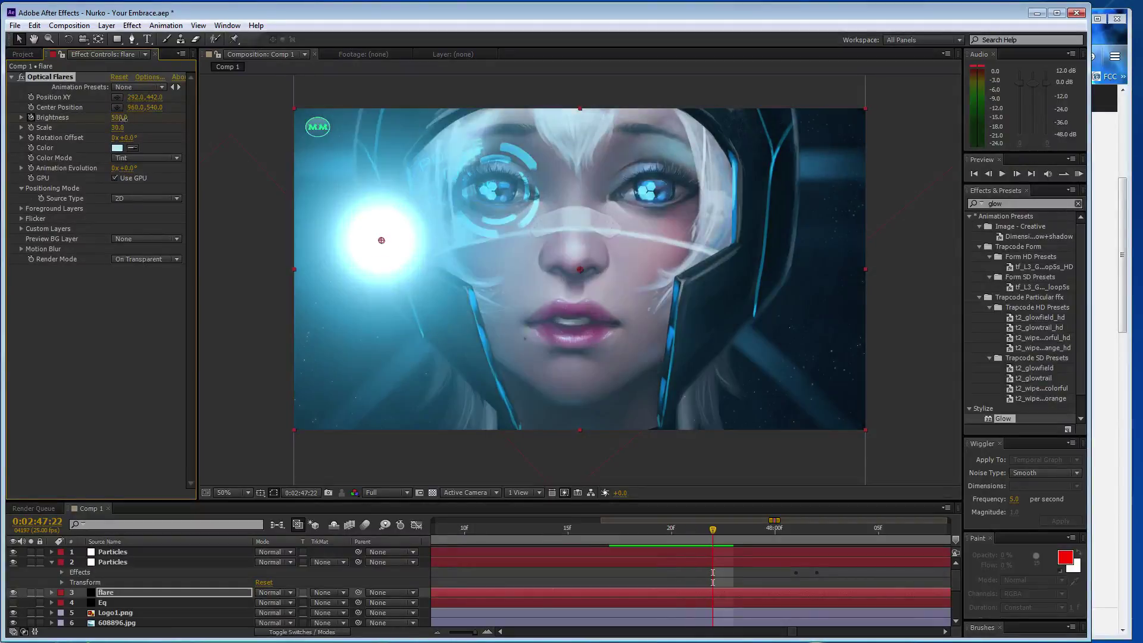
{"action": "left_click", "coordinate": [119, 118]}
{"action": "type", "text": "600"}
{"action": "key", "text": "Return"}
{"action": "key", "text": "Page_Down"}
{"action": "left_click", "coordinate": [119, 118]}
{"action": "type", "text": "700"}
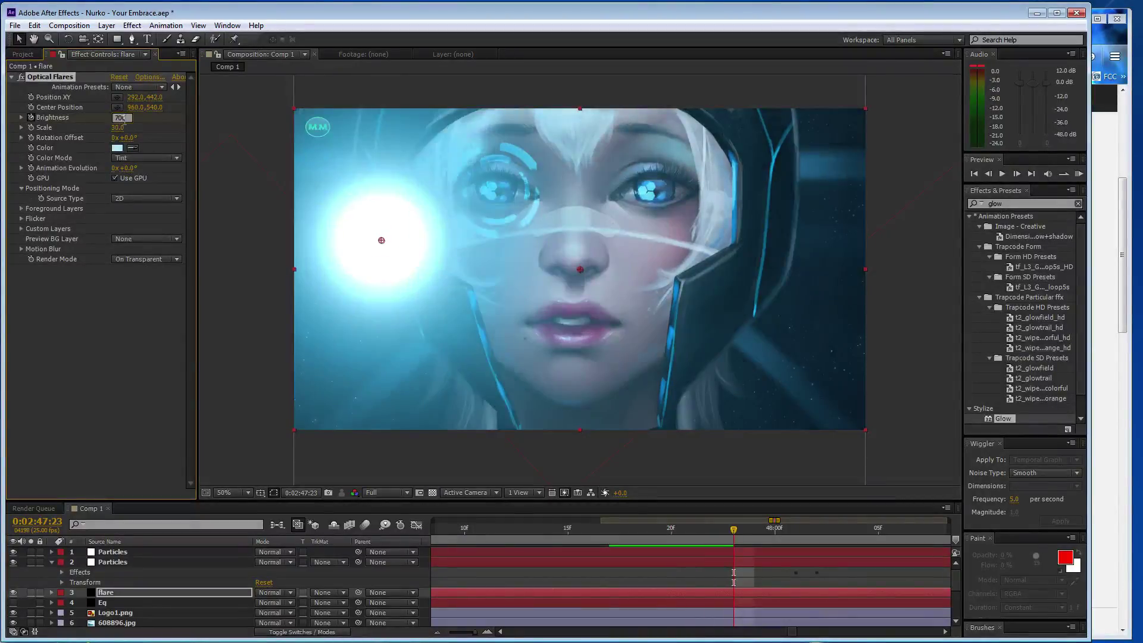
{"action": "key", "text": "Return"}
Step: Continue the frame-by-frame ramp through 800, 900 and 1000 up to 1500
{"action": "key", "text": "Page_Down"}
{"action": "type", "text": "800"}
{"action": "key", "text": "Return"}
{"action": "key", "text": "Page_Down"}
{"action": "left_click", "coordinate": [121, 117]}
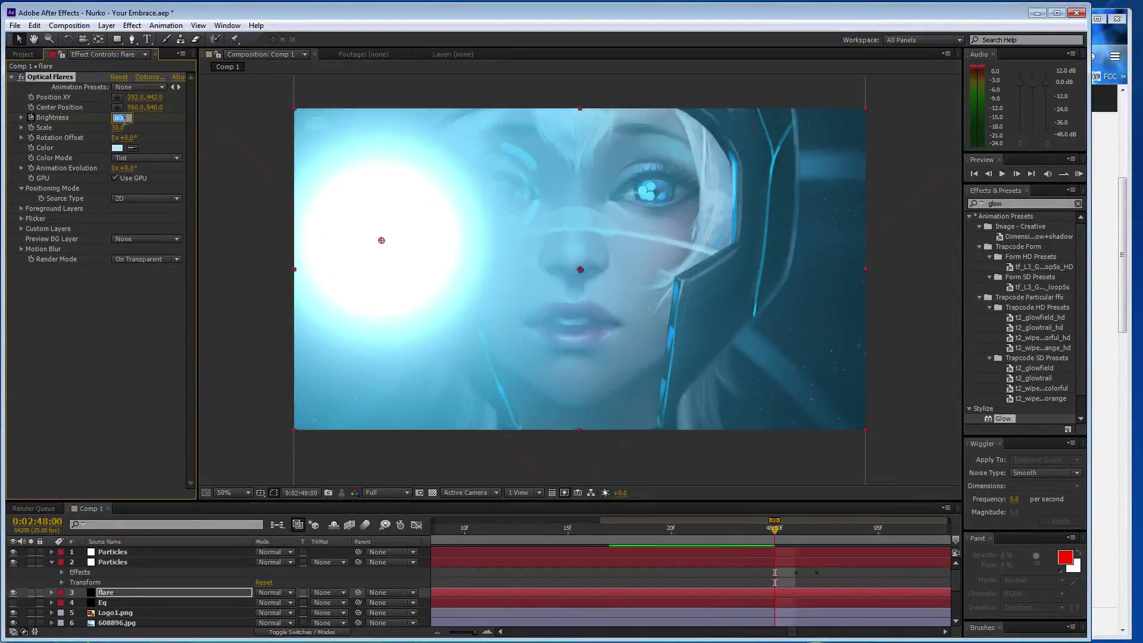
{"action": "key", "text": "Return"}
{"action": "key", "text": "Page_Down"}
{"action": "left_click", "coordinate": [121, 118]}
{"action": "type", "text": "10"}
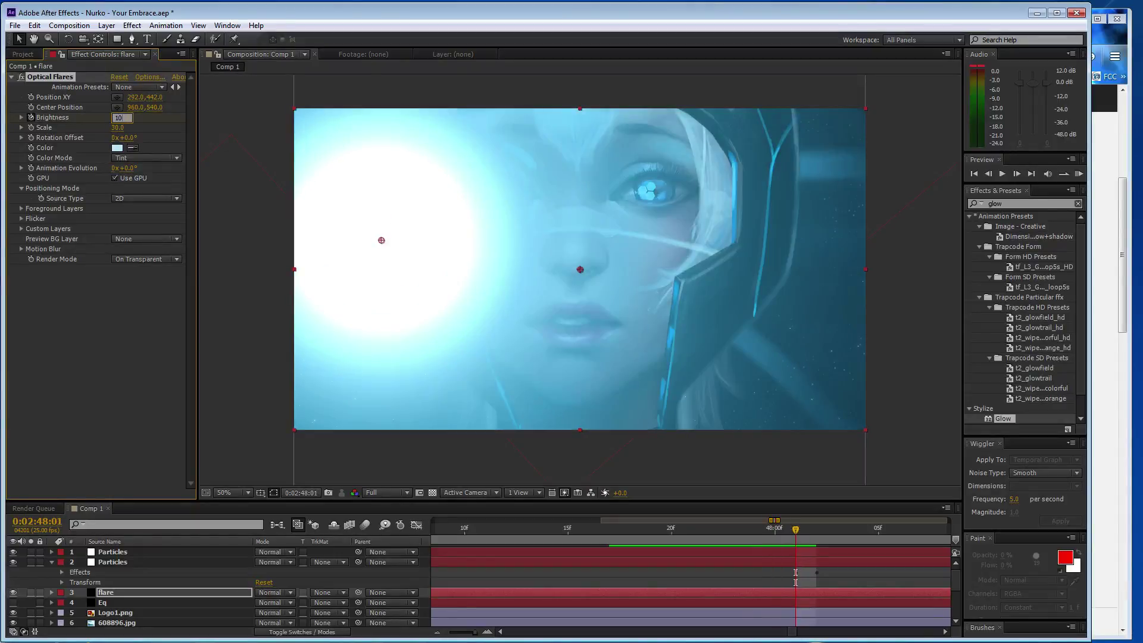
{"action": "key", "text": "Return"}
{"action": "key", "text": "Page_Down"}
{"action": "left_click", "coordinate": [121, 118]}
{"action": "type", "text": "11"}
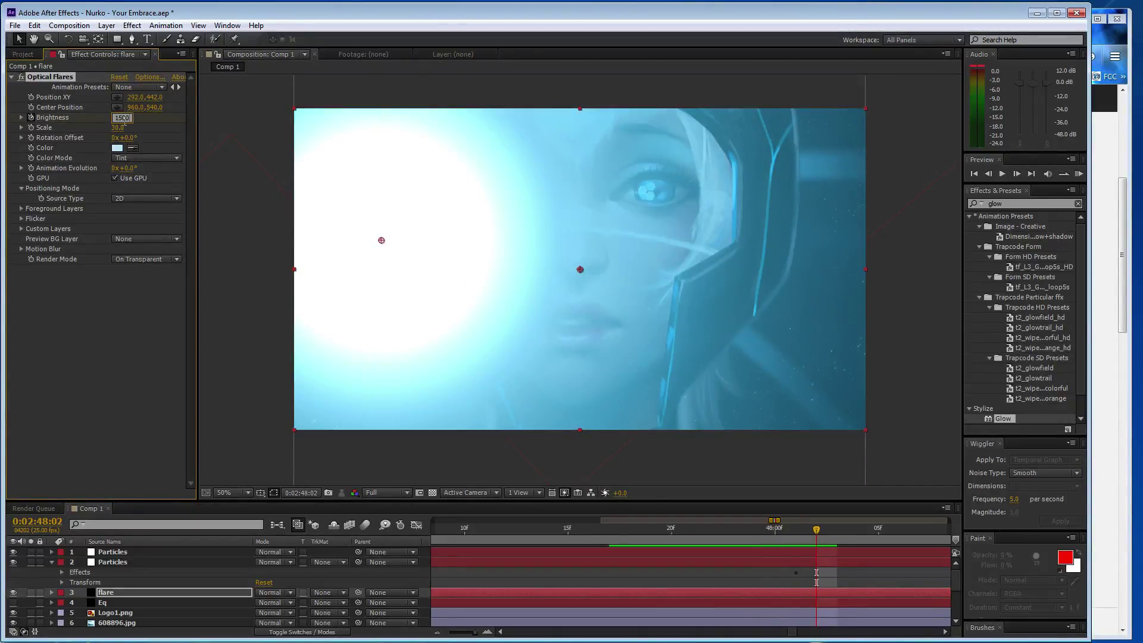
{"action": "key", "text": "Return"}
Step: Bring Brightness back down frame by frame through 1000 and 500 to 200
{"action": "key", "text": "Page_Down"}
{"action": "left_click", "coordinate": [120, 118]}
{"action": "type", "text": "0"}
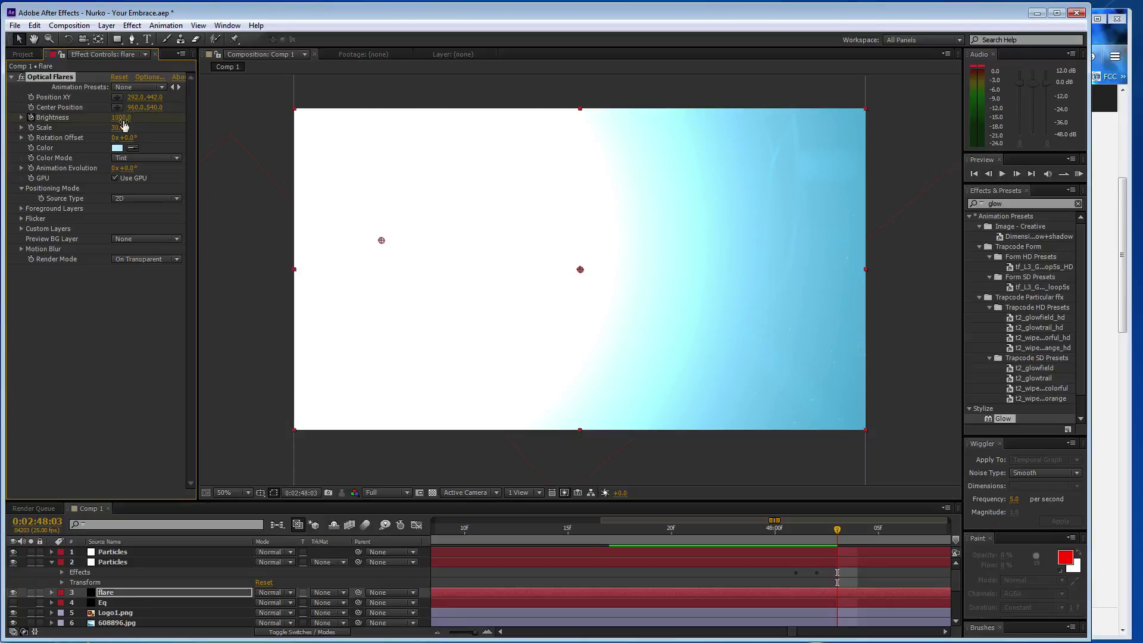
{"action": "key", "text": "Return"}
{"action": "key", "text": "Page_Down"}
{"action": "left_click", "coordinate": [124, 122]}
{"action": "key", "text": "Return"}
{"action": "key", "text": "Page_Down"}
{"action": "left_click", "coordinate": [122, 118]}
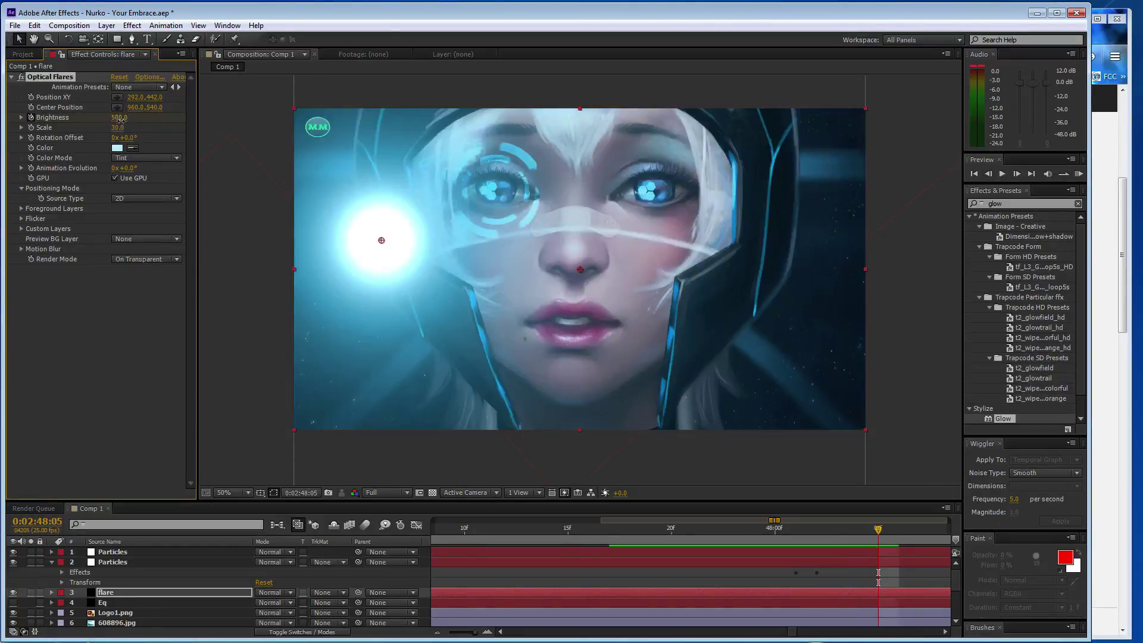
{"action": "type", "text": "2"}
{"action": "key", "text": "Return"}
{"action": "key", "text": "Page_Down"}
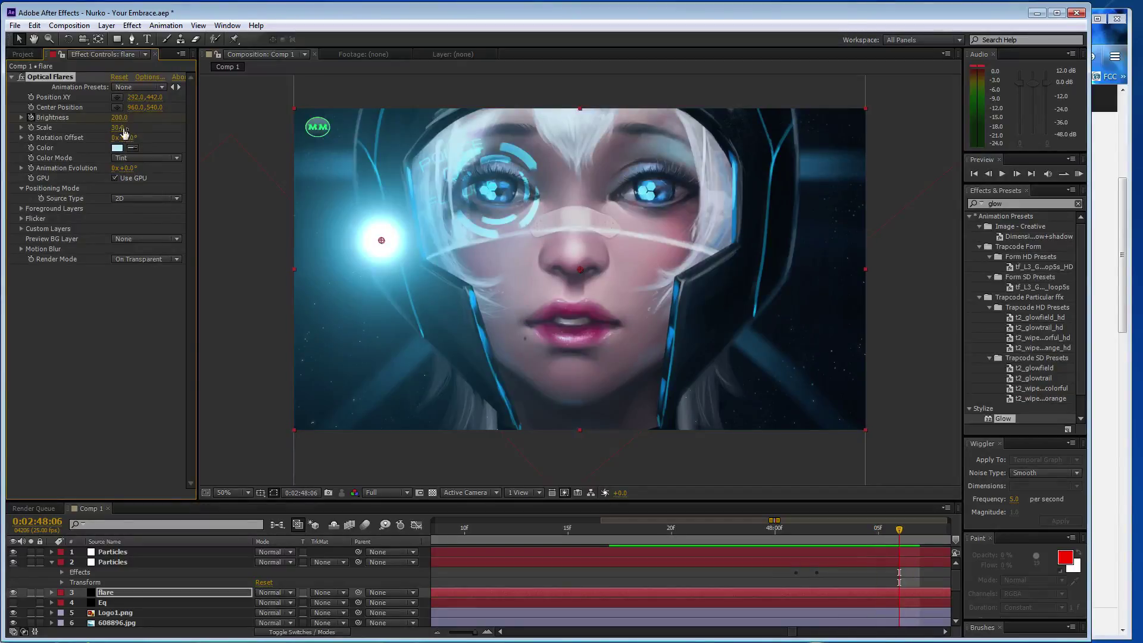
Step: Save the project and set a flare Brightness keyframe of 100 at 2:50:06
{"action": "left_click_drag", "start_coordinate": [476, 632], "coordinate": [449, 632]}
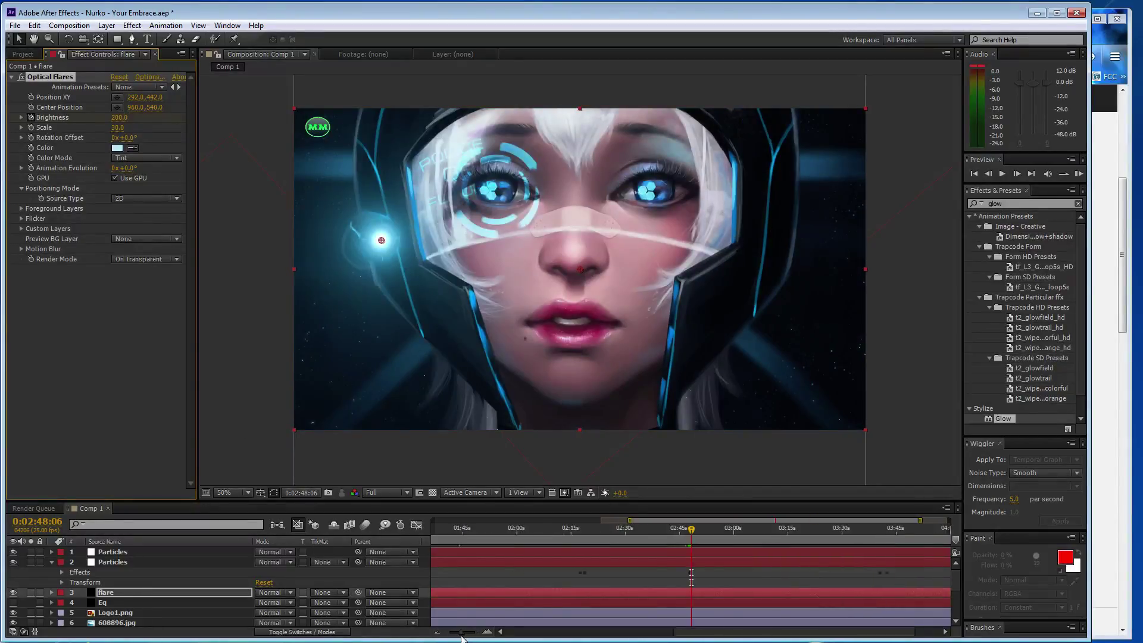
{"action": "key", "text": "ctrl+s"}
{"action": "left_click_drag", "start_coordinate": [772, 524], "coordinate": [779, 526]}
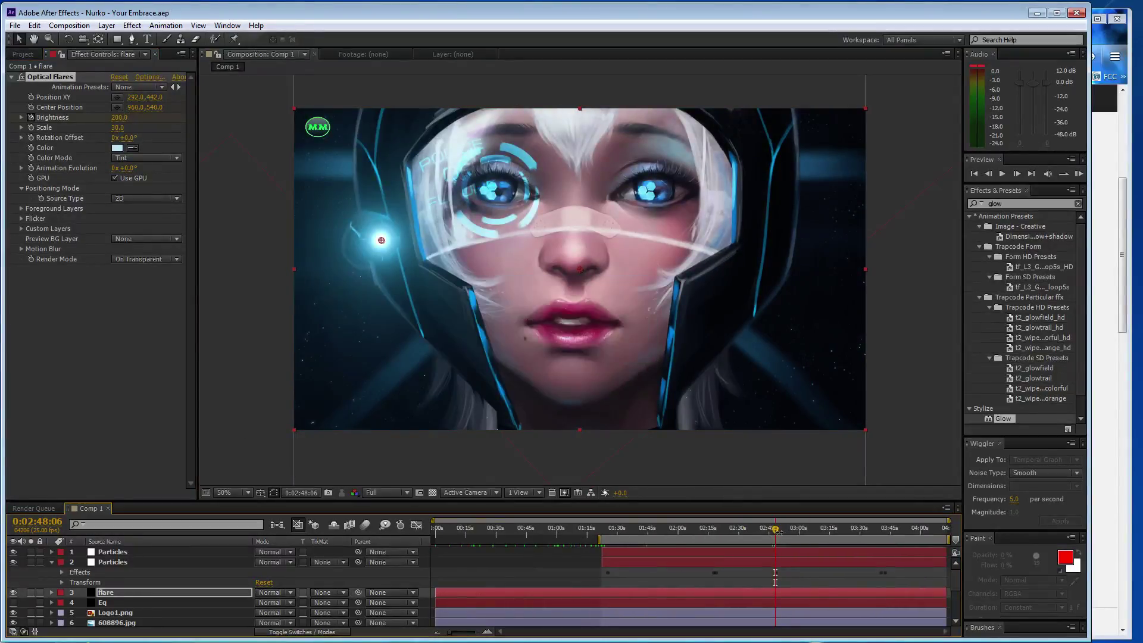
{"action": "left_click", "coordinate": [119, 117]}
{"action": "type", "text": "100"}
{"action": "key", "text": "Return"}
Step: Key Brightness 200 on the next beat, then drop it back to 100 on the following one
{"action": "left_click", "coordinate": [789, 529]}
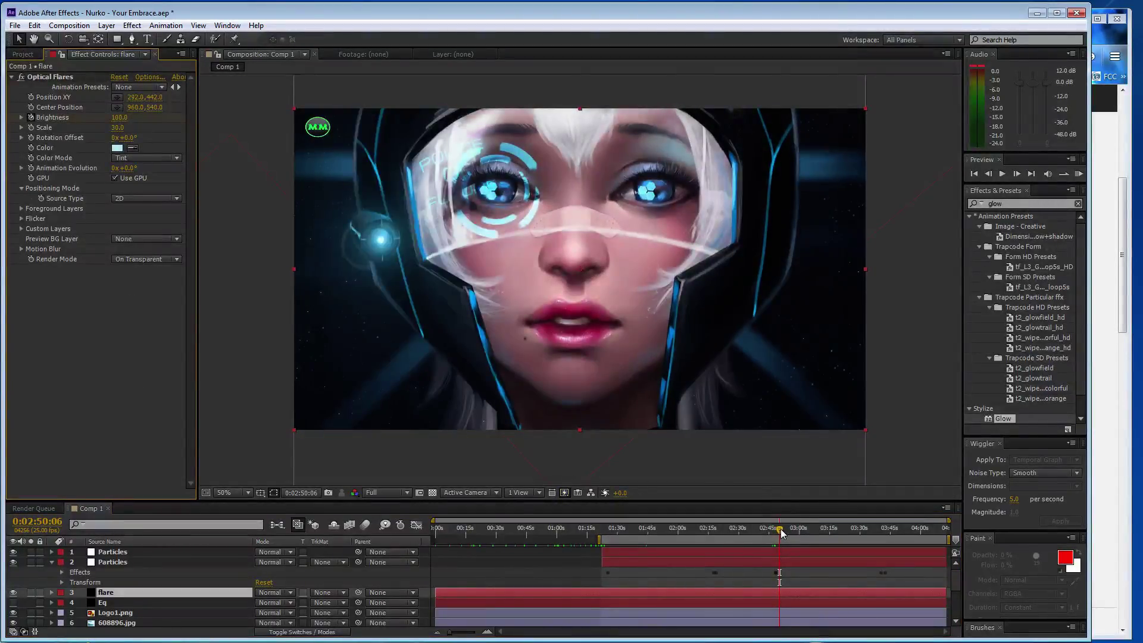
{"action": "left_click", "coordinate": [119, 118]}
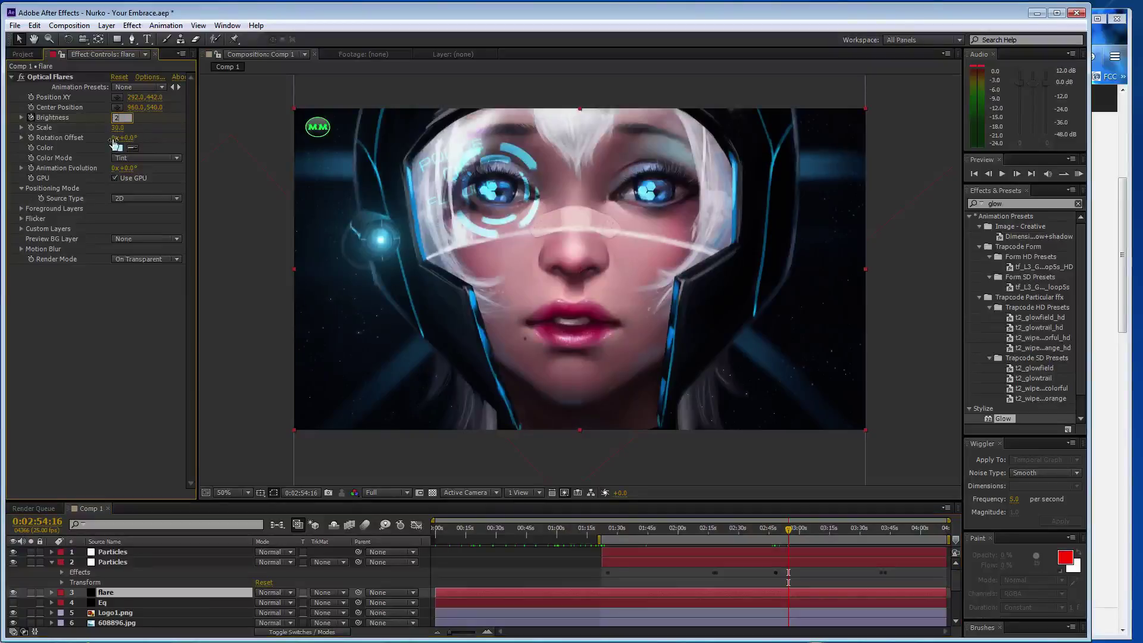
{"action": "type", "text": "200"}
{"action": "key", "text": "Return"}
{"action": "left_click", "coordinate": [794, 533]}
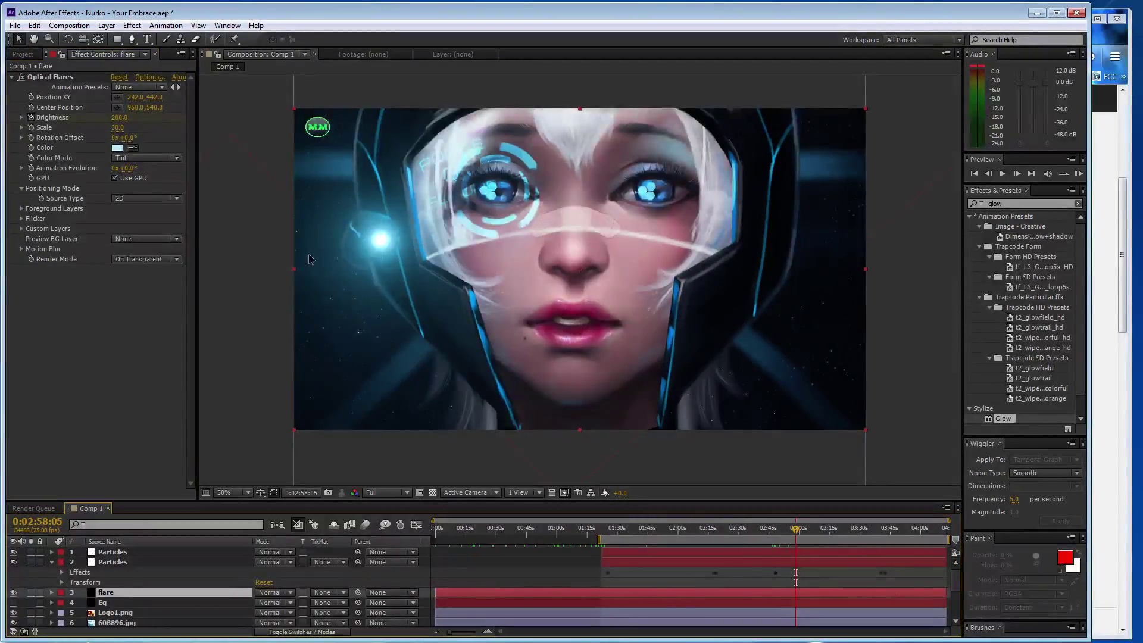
{"action": "key", "text": "ctrl+z"}
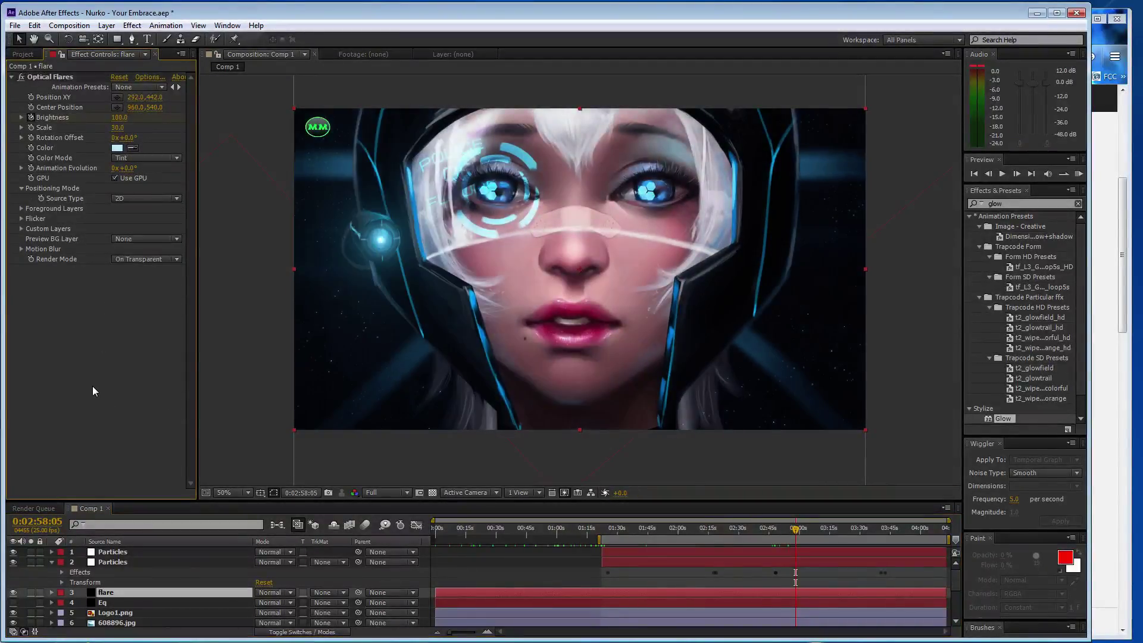
Step: Play OZZIE - Euphoria further down the SoundCloud feed, then return to After Effects at 3:04:02
{"action": "left_click", "coordinate": [1107, 349]}
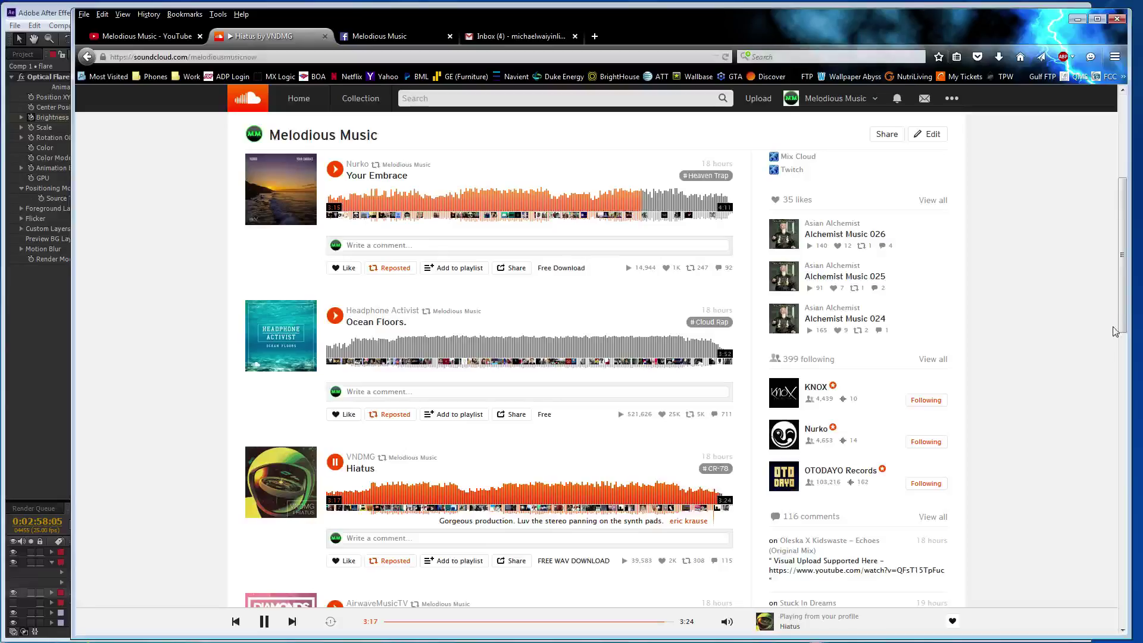
{"action": "scroll", "coordinate": [1065, 351], "scroll_direction": "down", "scroll_amount": 7}
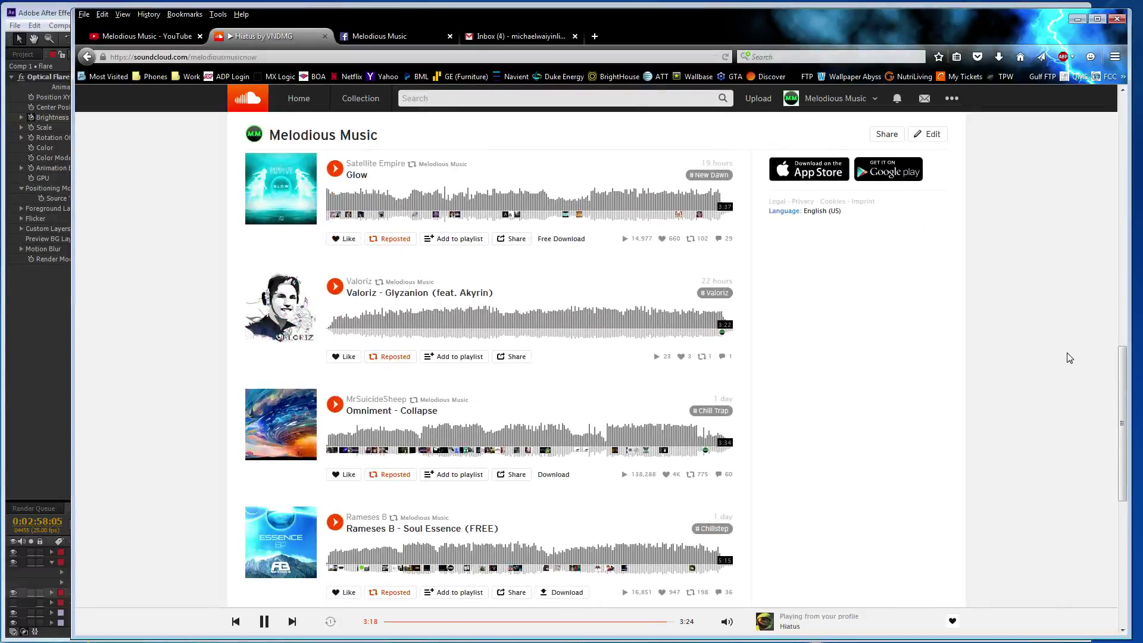
{"action": "scroll", "coordinate": [1069, 358], "scroll_direction": "down", "scroll_amount": 1}
{"action": "scroll", "coordinate": [1060, 371], "scroll_direction": "down", "scroll_amount": 3}
{"action": "scroll", "coordinate": [1060, 371], "scroll_direction": "down", "scroll_amount": 4}
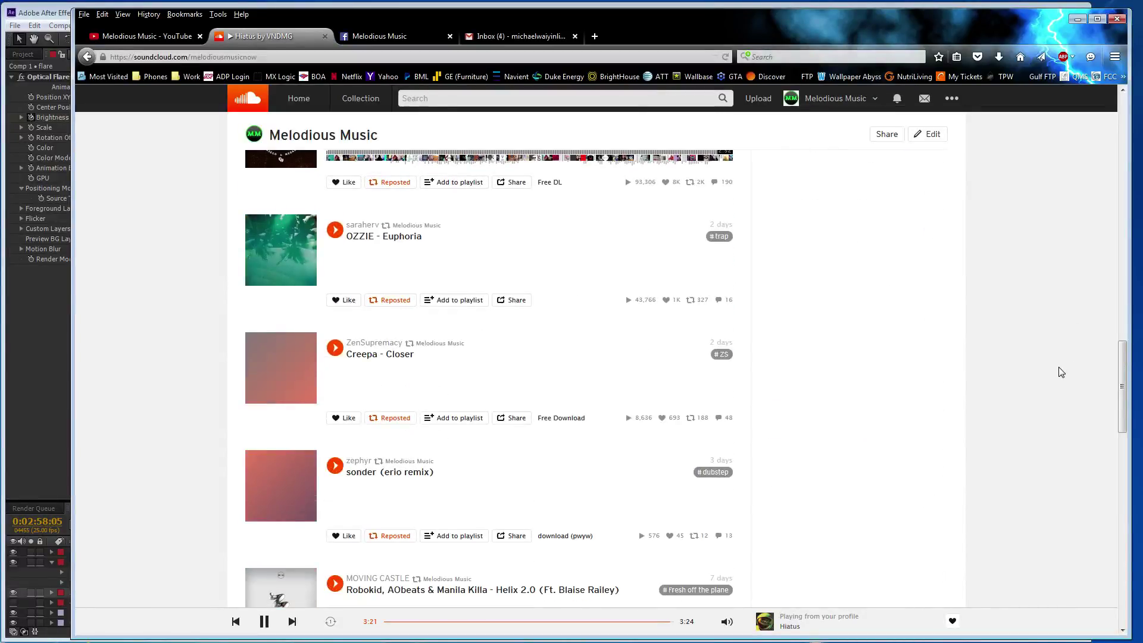
{"action": "left_click", "coordinate": [335, 230]}
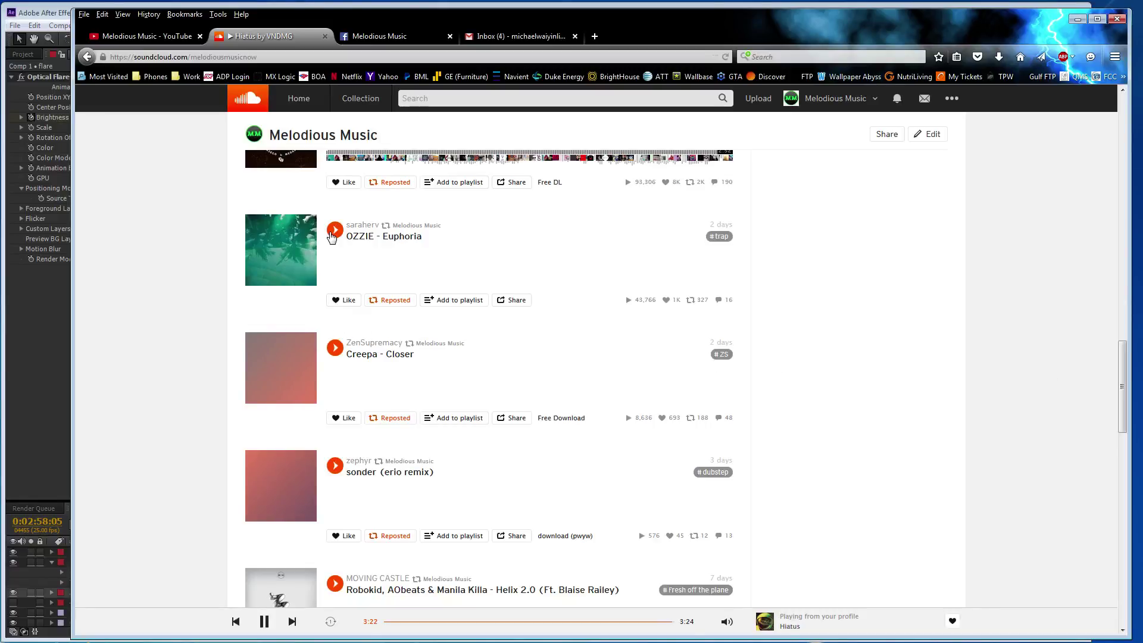
{"action": "left_click", "coordinate": [52, 323]}
{"action": "left_click", "coordinate": [805, 528]}
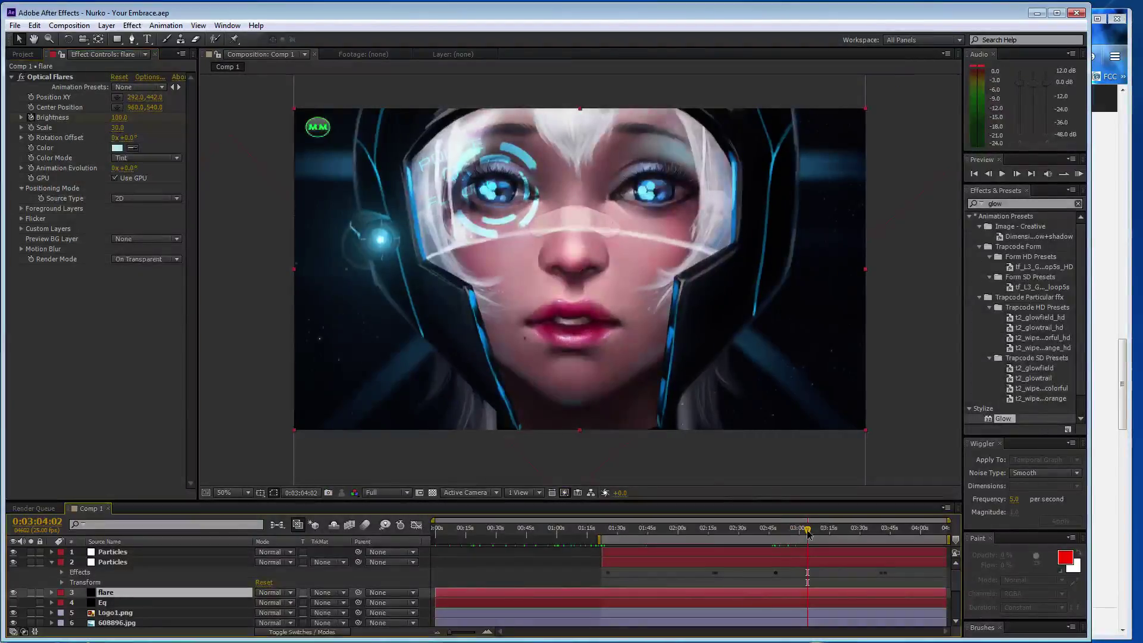
Step: Alternate flare Brightness keyframes between 200 and 100 on each beat from 3:04 to 3:24:17
{"action": "left_click", "coordinate": [119, 117]}
{"action": "type", "text": "200"}
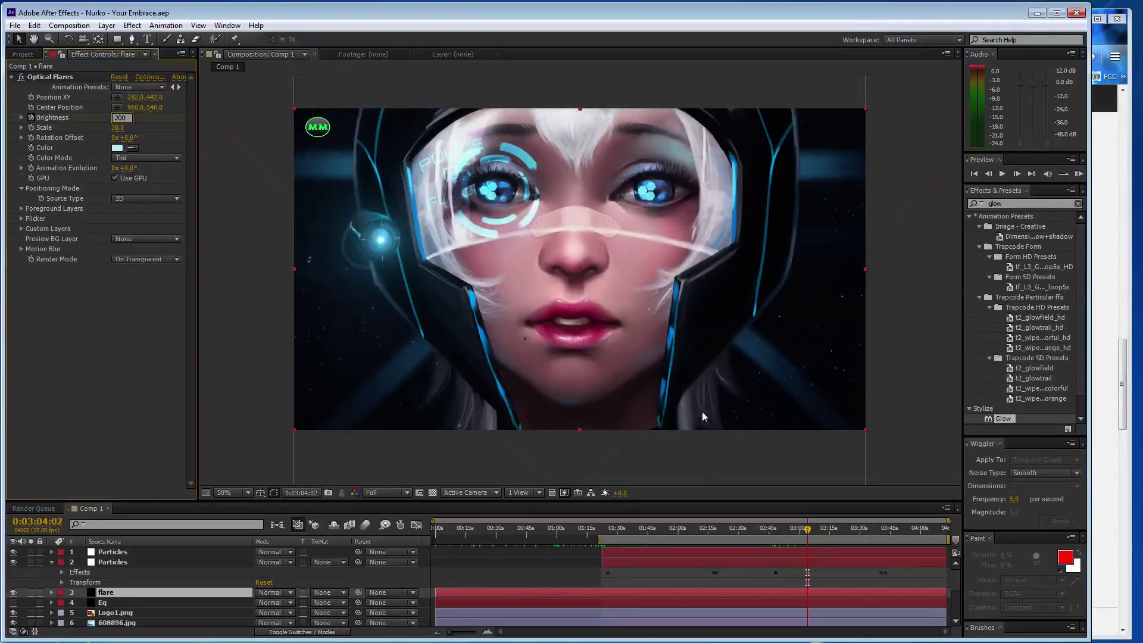
{"action": "left_click", "coordinate": [814, 529]}
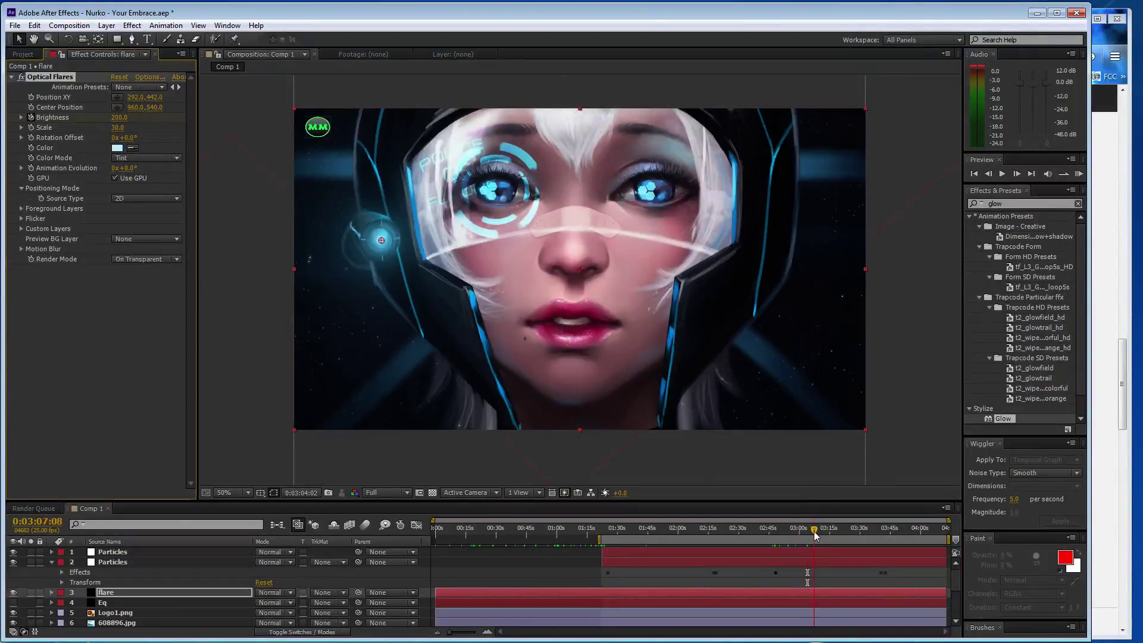
{"action": "left_click", "coordinate": [120, 117]}
{"action": "type", "text": "100"}
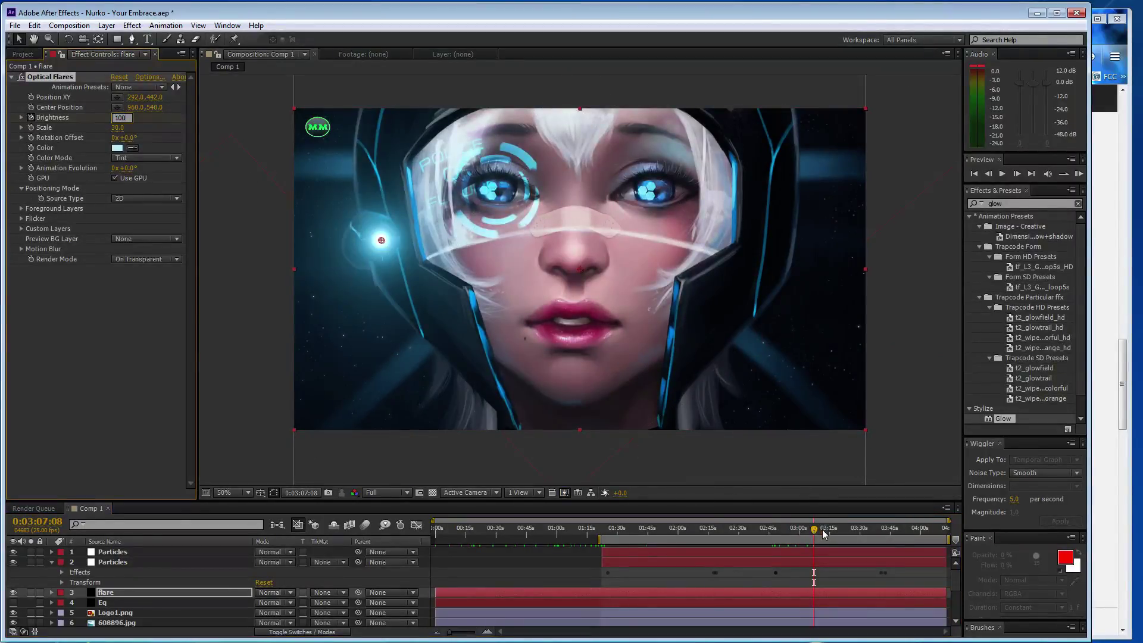
{"action": "left_click", "coordinate": [822, 530]}
{"action": "type", "text": "200"}
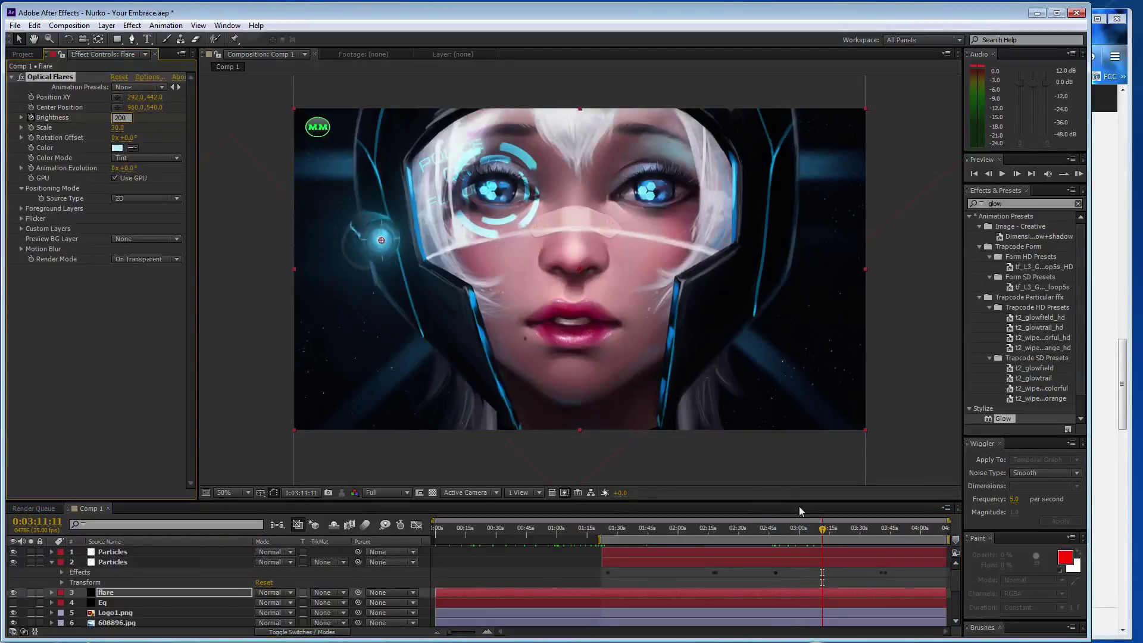
{"action": "left_click", "coordinate": [830, 528]}
{"action": "left_click", "coordinate": [120, 118]}
{"action": "type", "text": "10"}
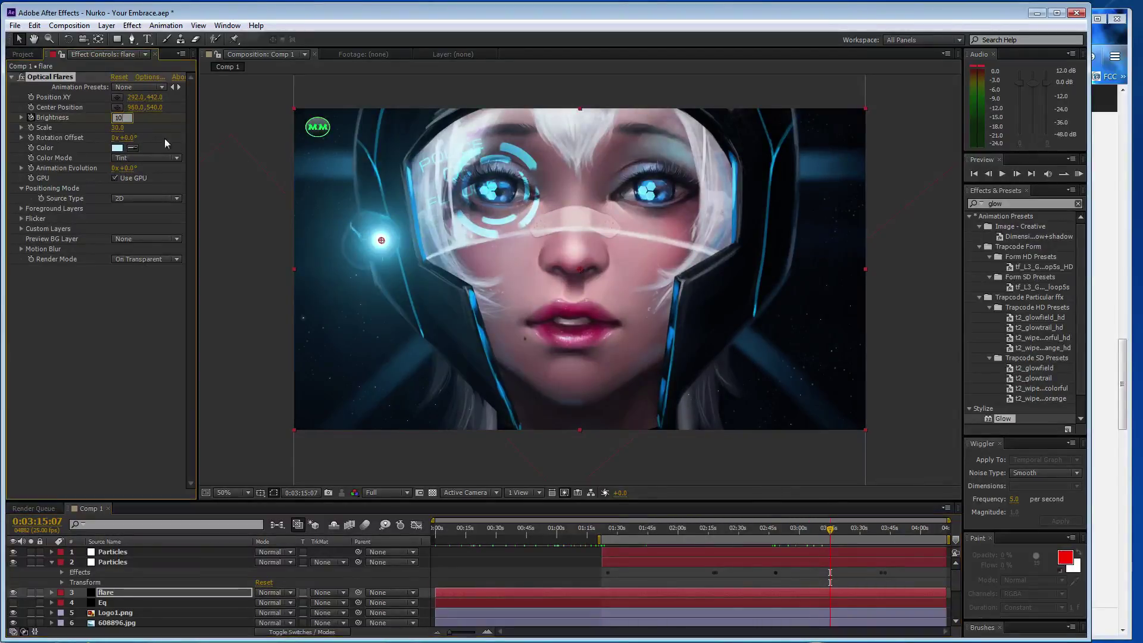
{"action": "left_click", "coordinate": [839, 528]}
{"action": "left_click", "coordinate": [120, 117]}
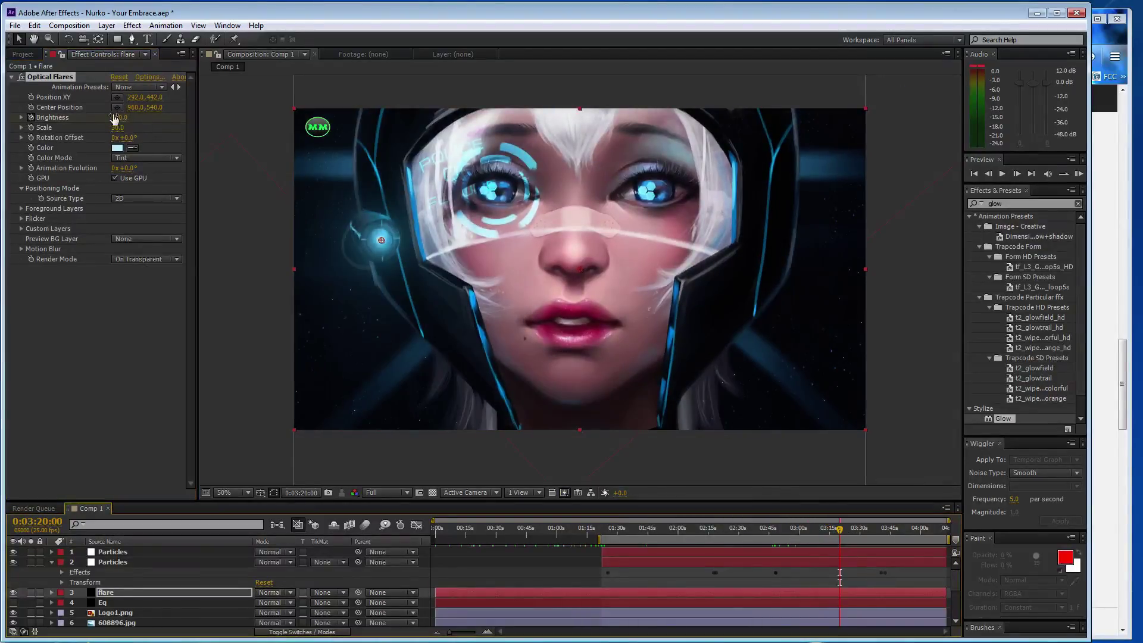
{"action": "type", "text": "200"}
{"action": "left_click", "coordinate": [849, 528]}
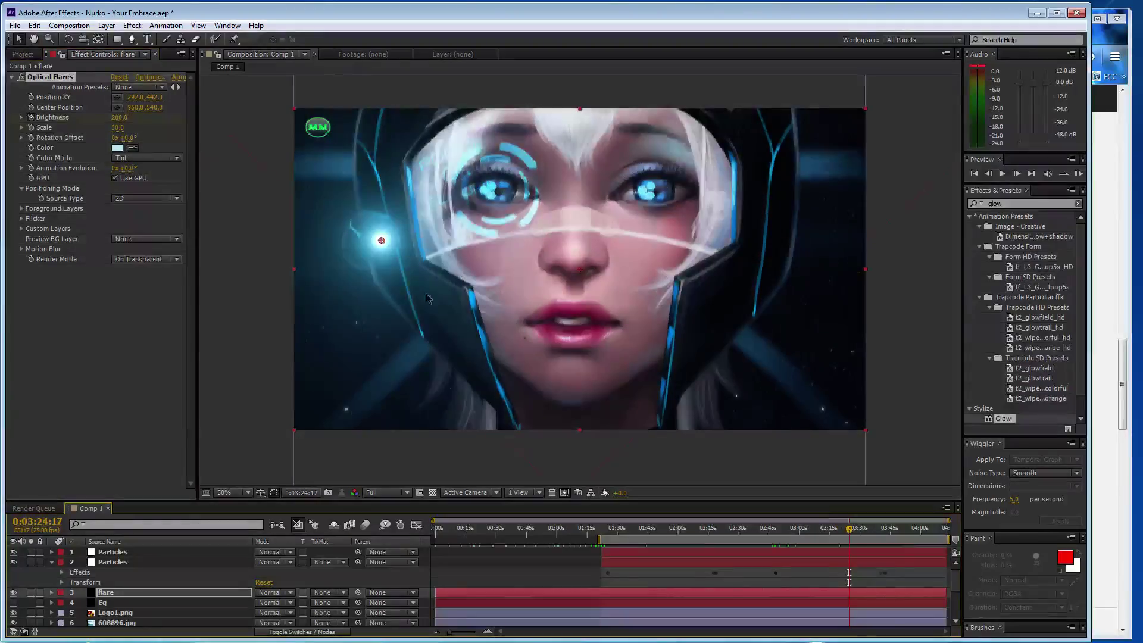
{"action": "left_click", "coordinate": [121, 118]}
{"action": "type", "text": "100"}
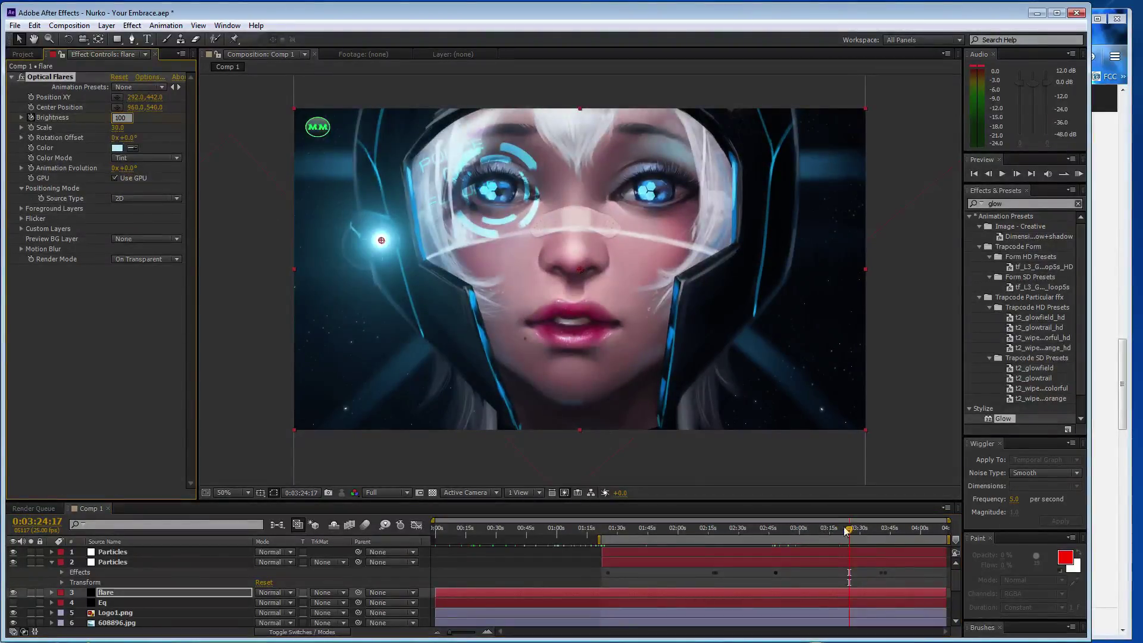
Step: Continue the 200/100 Brightness pulse keyframes from 3:27:23 through 3:45:15
{"action": "left_click", "coordinate": [855, 528]}
{"action": "left_click", "coordinate": [120, 117]}
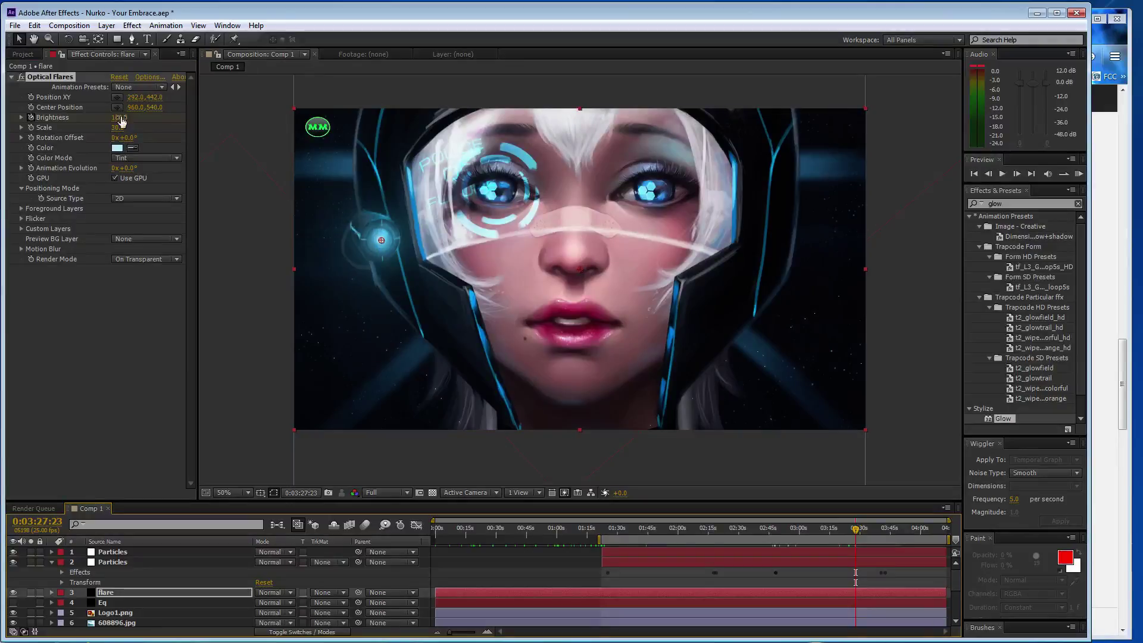
{"action": "type", "text": "200"}
{"action": "left_click", "coordinate": [864, 528]}
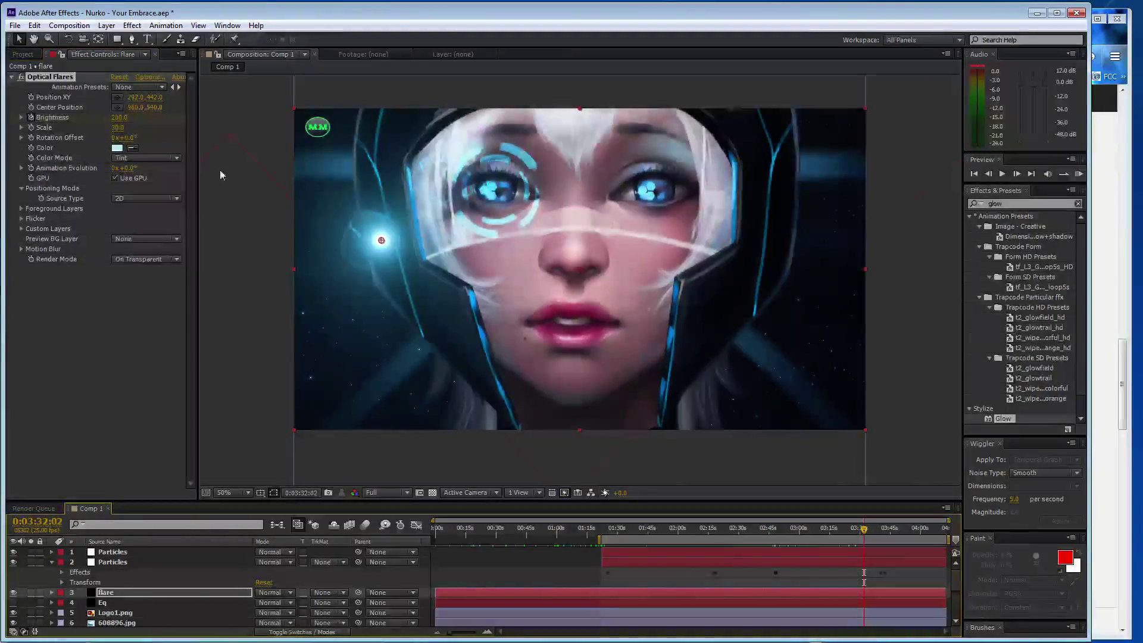
{"action": "type", "text": "100"}
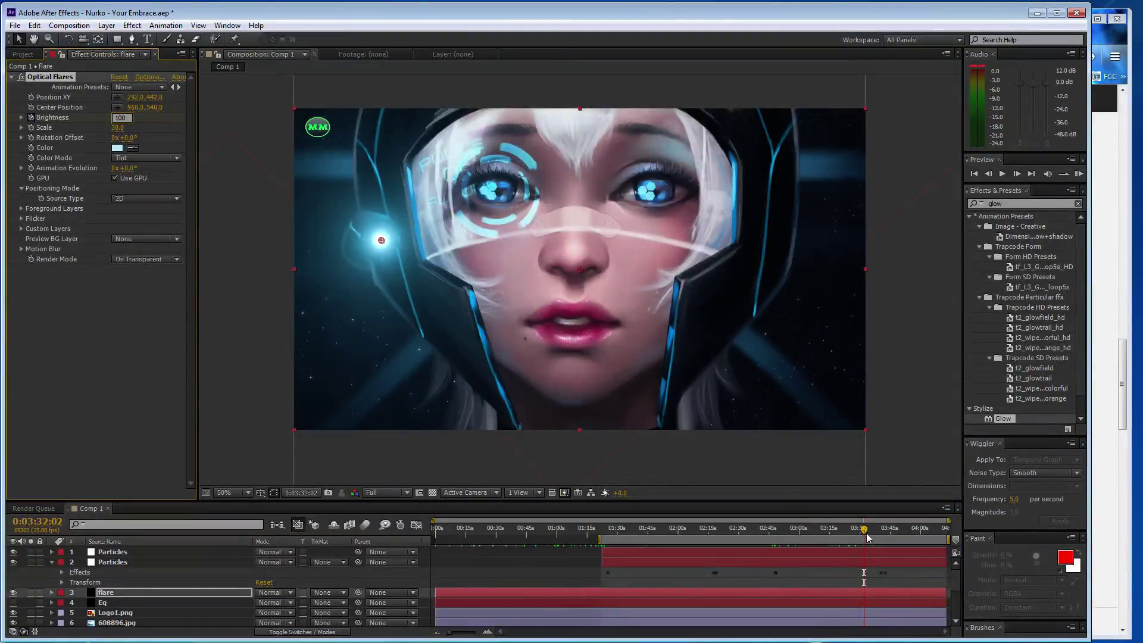
{"action": "left_click", "coordinate": [873, 529]}
{"action": "type", "text": "20"}
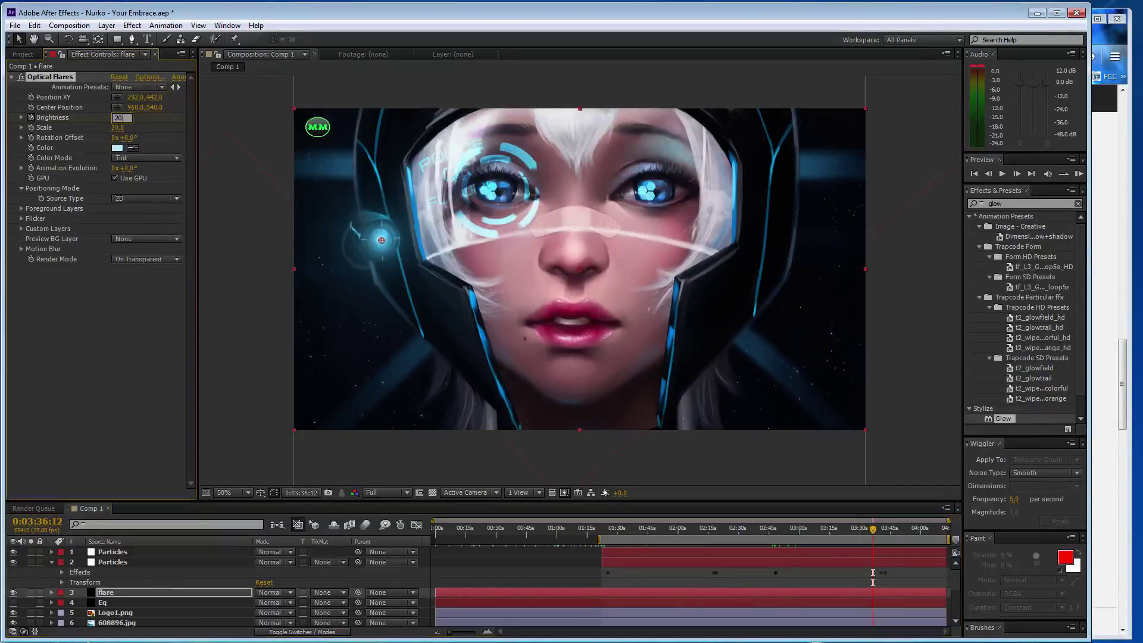
{"action": "left_click", "coordinate": [885, 531]}
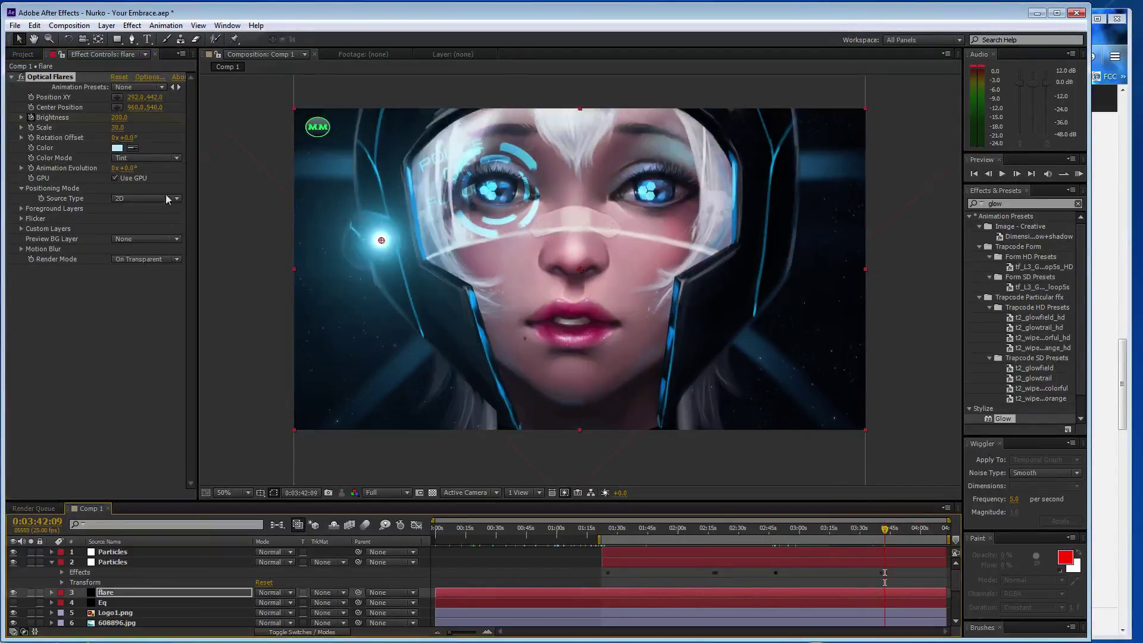
{"action": "left_click", "coordinate": [123, 119]}
{"action": "type", "text": "100"}
{"action": "left_click", "coordinate": [891, 529]}
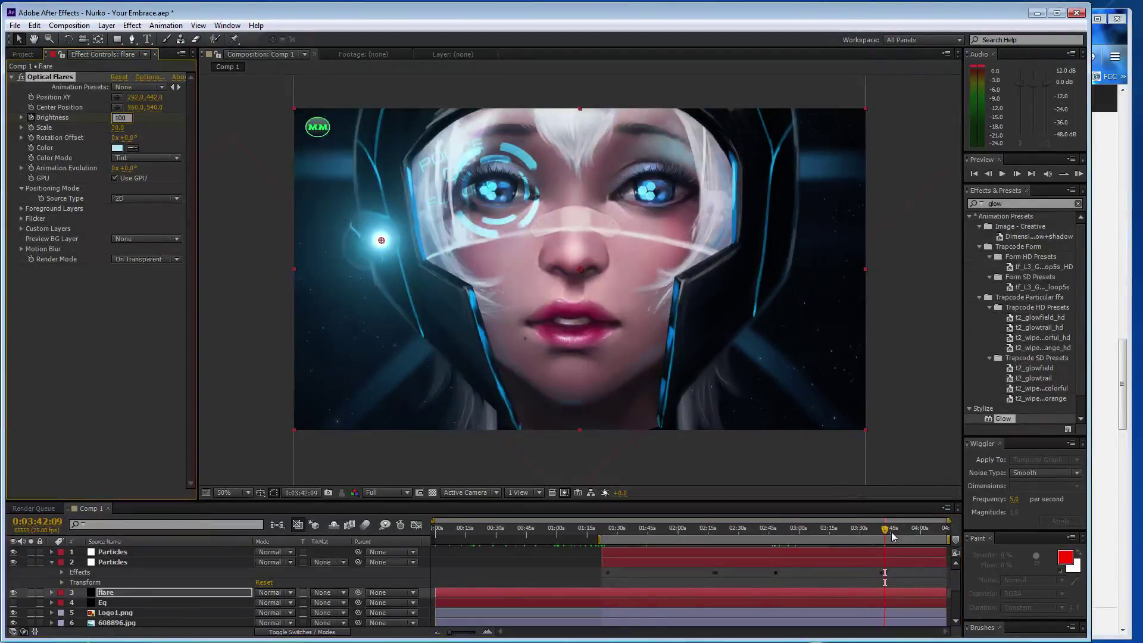
{"action": "left_click", "coordinate": [119, 117]}
{"action": "type", "text": "200"}
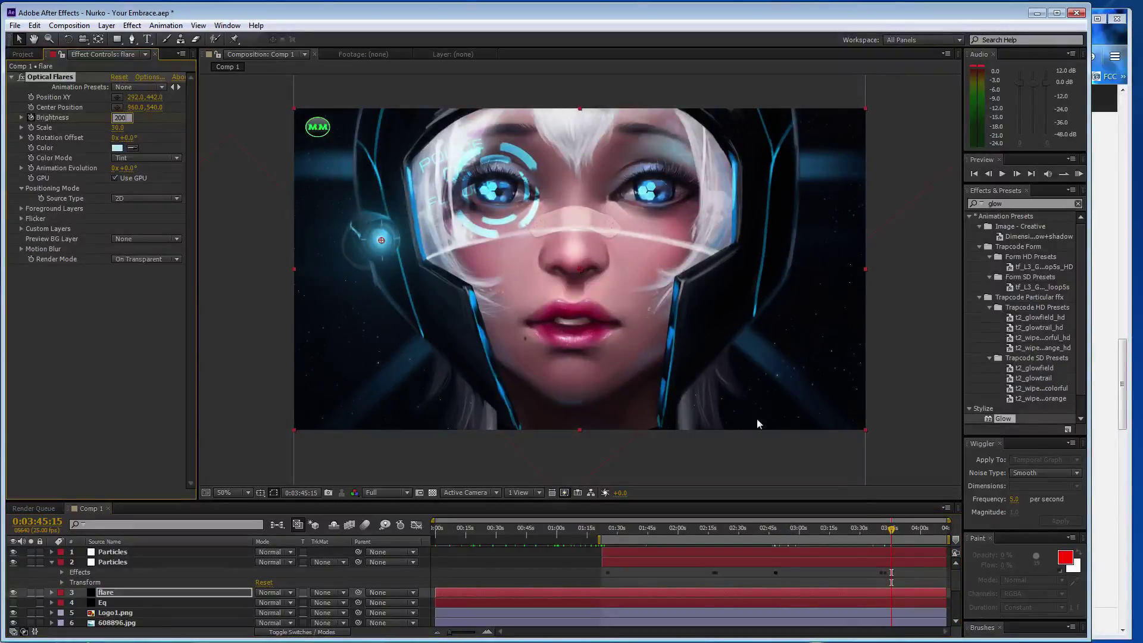
Step: Finish the 100/200 Brightness pulses from 3:50:08 to the end, ending on 100
{"action": "left_click", "coordinate": [900, 528]}
{"action": "left_click", "coordinate": [120, 117]}
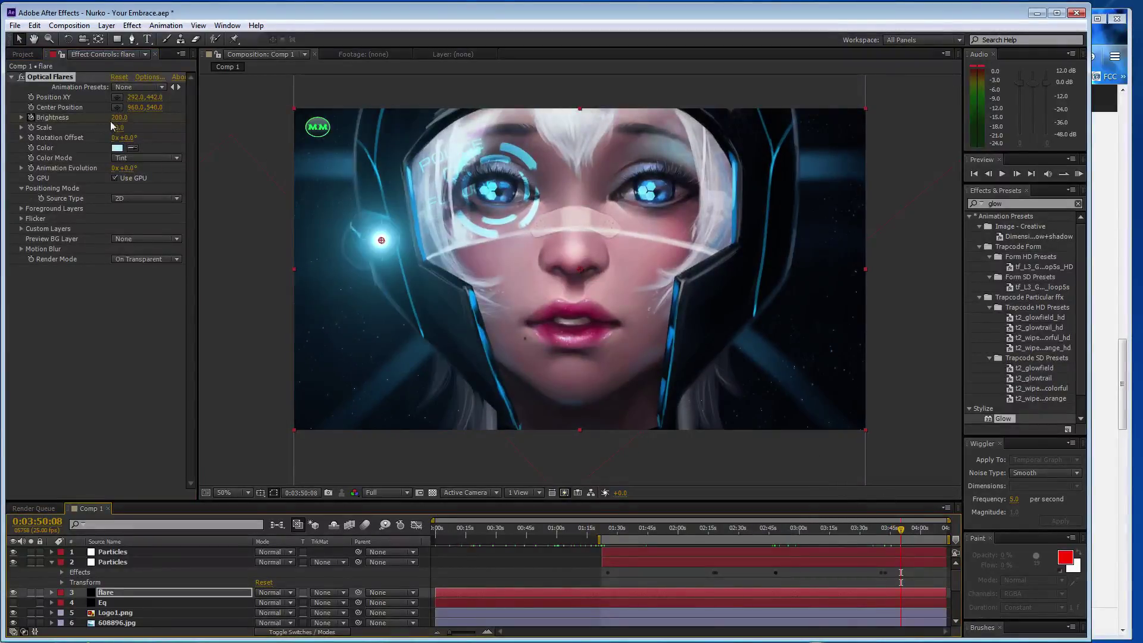
{"action": "type", "text": "100"}
{"action": "left_click", "coordinate": [909, 529]}
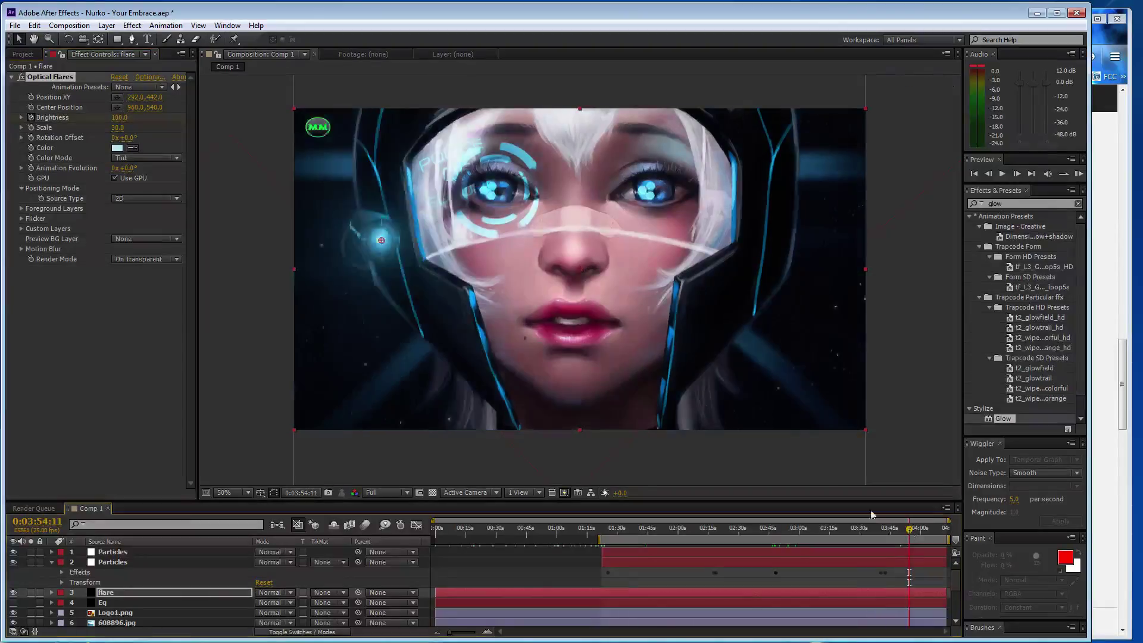
{"action": "left_click", "coordinate": [120, 117]}
{"action": "type", "text": "200"}
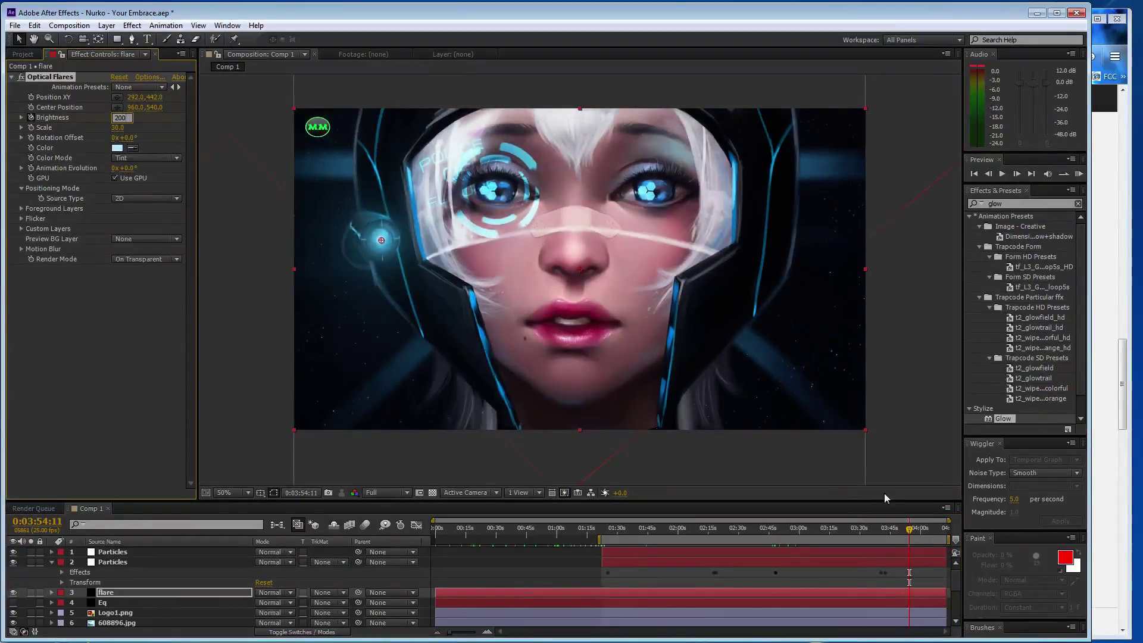
{"action": "left_click", "coordinate": [919, 532]}
{"action": "left_click", "coordinate": [120, 117]}
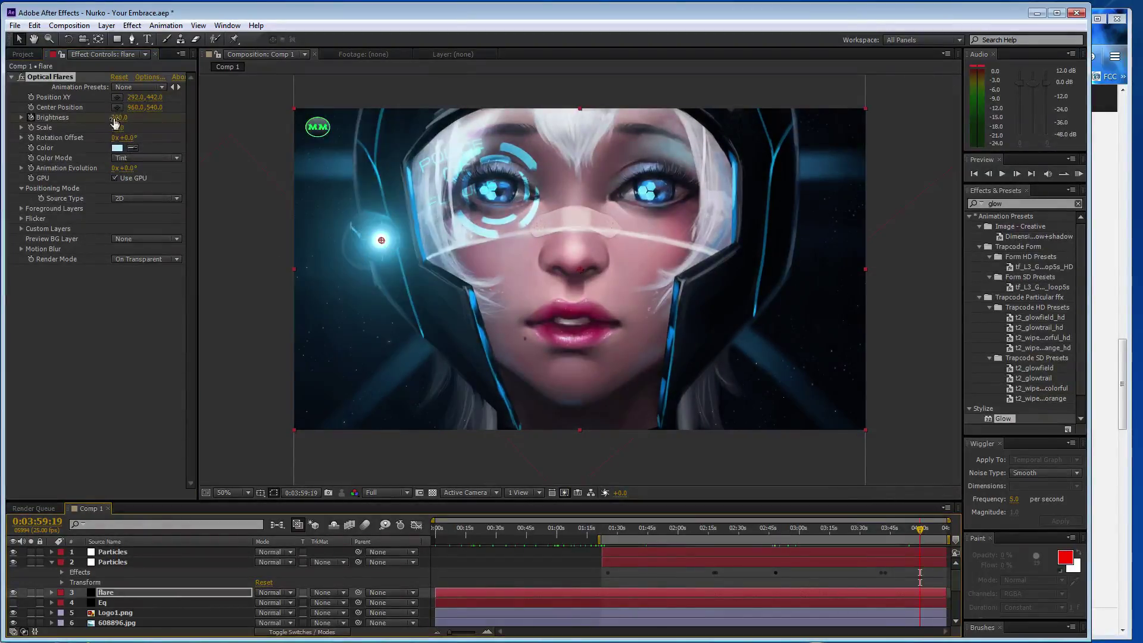
{"action": "type", "text": "100"}
{"action": "left_click", "coordinate": [929, 530]}
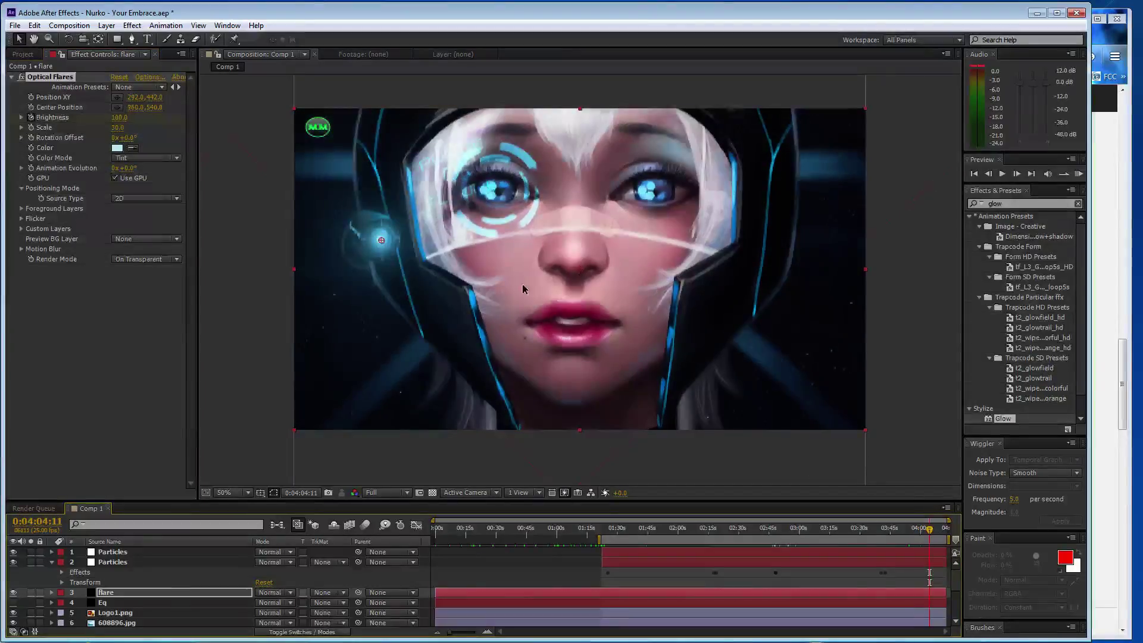
{"action": "left_click", "coordinate": [121, 117]}
{"action": "type", "text": "200"}
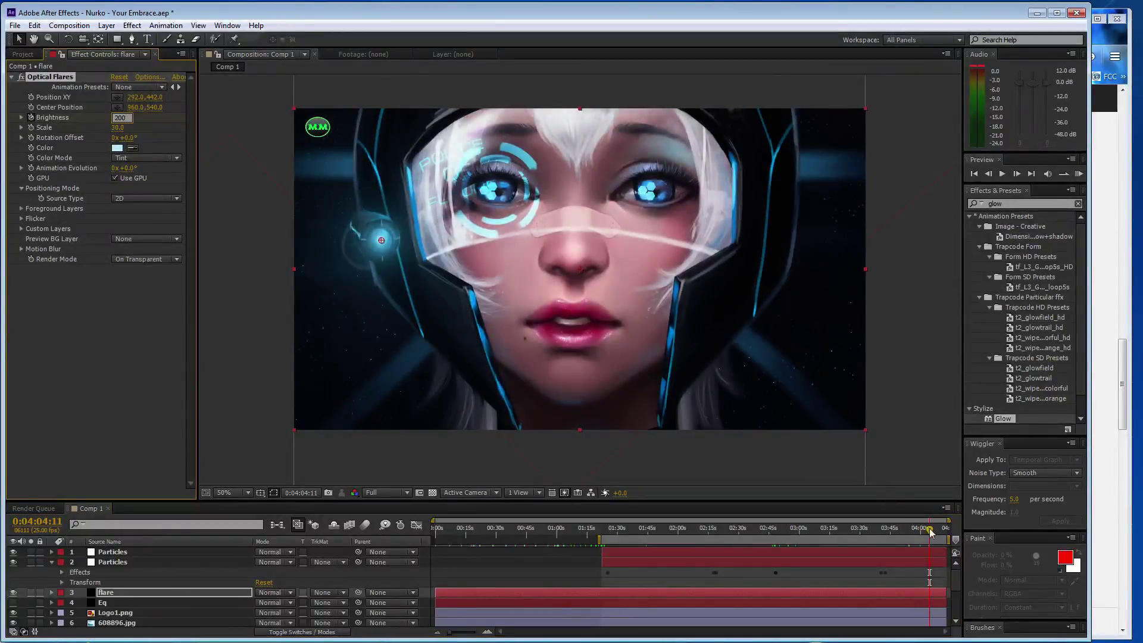
{"action": "left_click", "coordinate": [945, 529]}
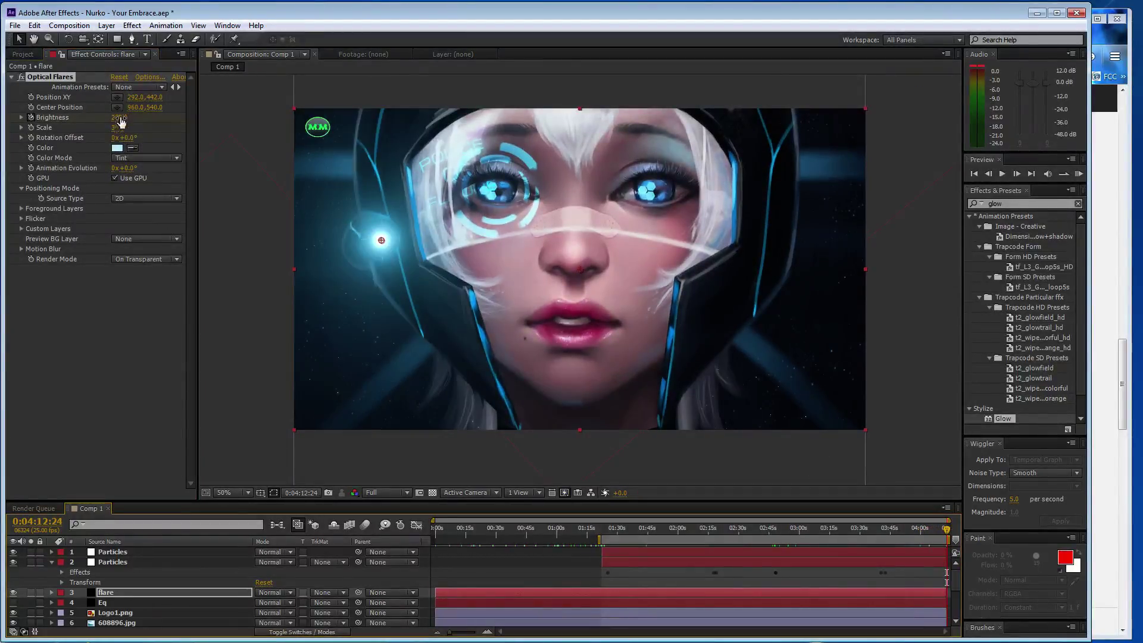
{"action": "type", "text": "100"}
{"action": "left_click", "coordinate": [112, 360]}
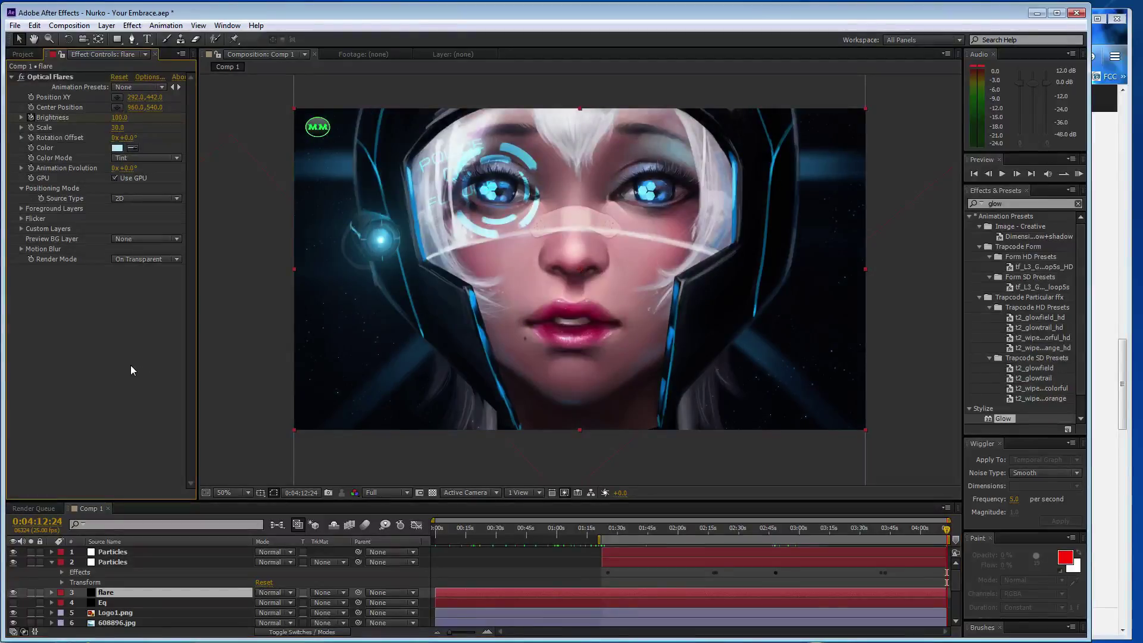
Step: Collapse the layers, make the Eq spectrum layer visible, and preview the pulsing bars around 1:57-2:14
{"action": "left_click", "coordinate": [48, 570]}
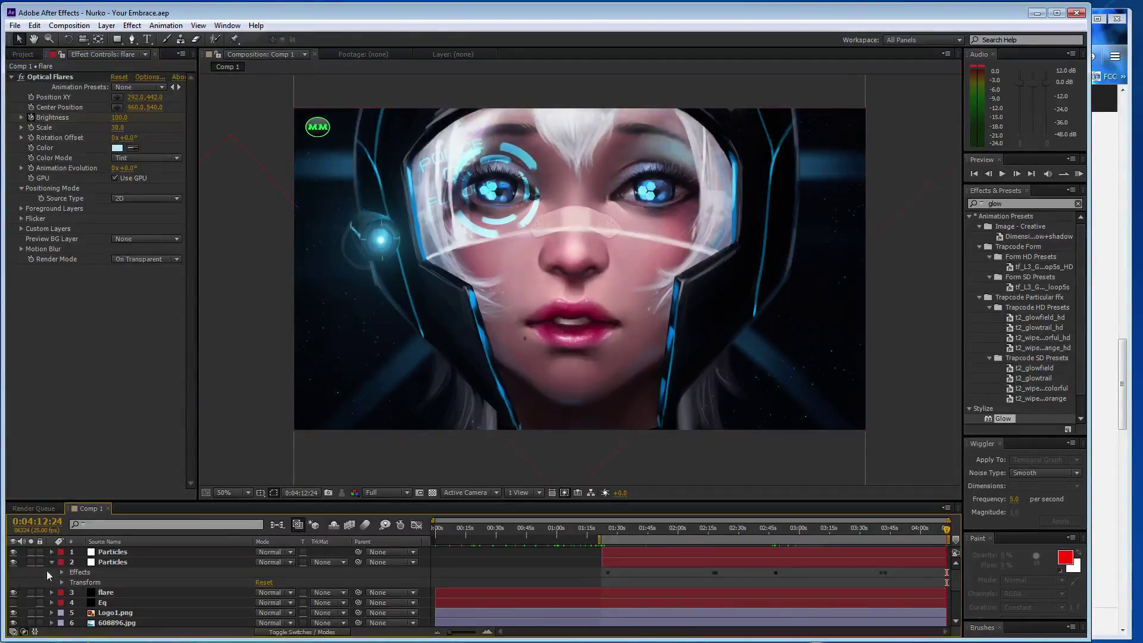
{"action": "left_click", "coordinate": [52, 562]}
{"action": "left_click", "coordinate": [13, 582]}
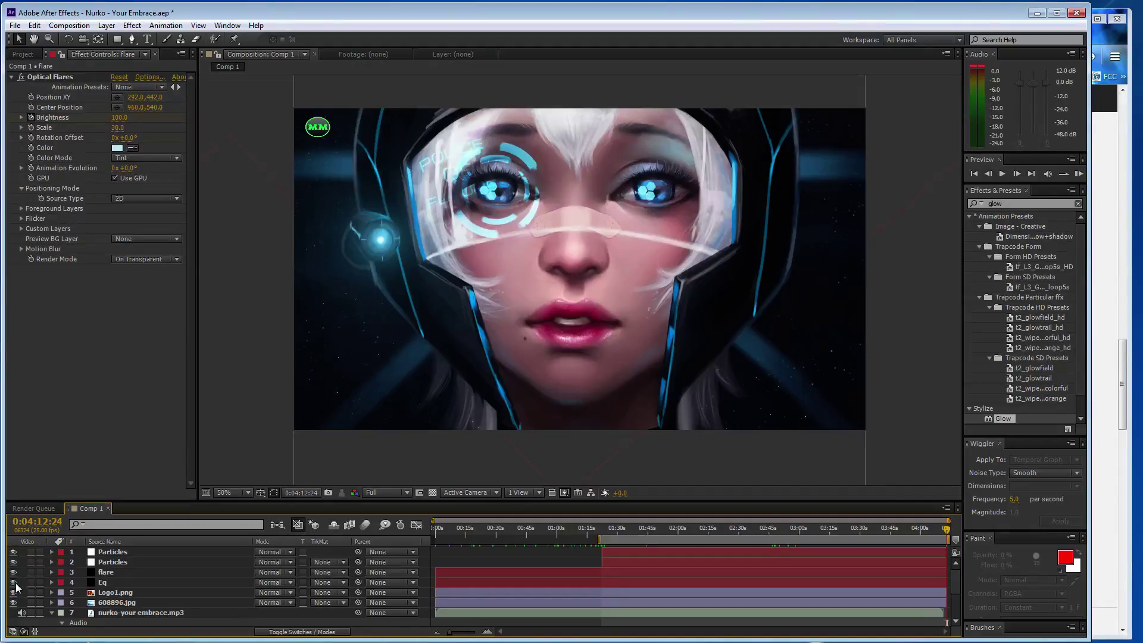
{"action": "left_click", "coordinate": [943, 529]}
{"action": "left_click_drag", "start_coordinate": [638, 533], "coordinate": [683, 540]}
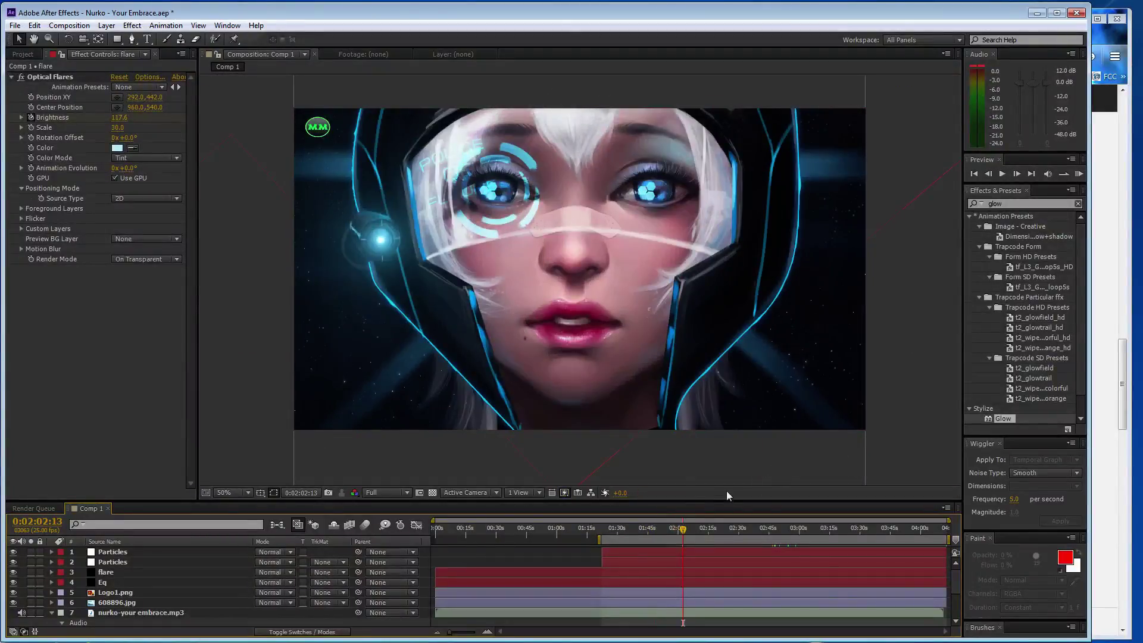
{"action": "left_click_drag", "start_coordinate": [695, 534], "coordinate": [747, 537]}
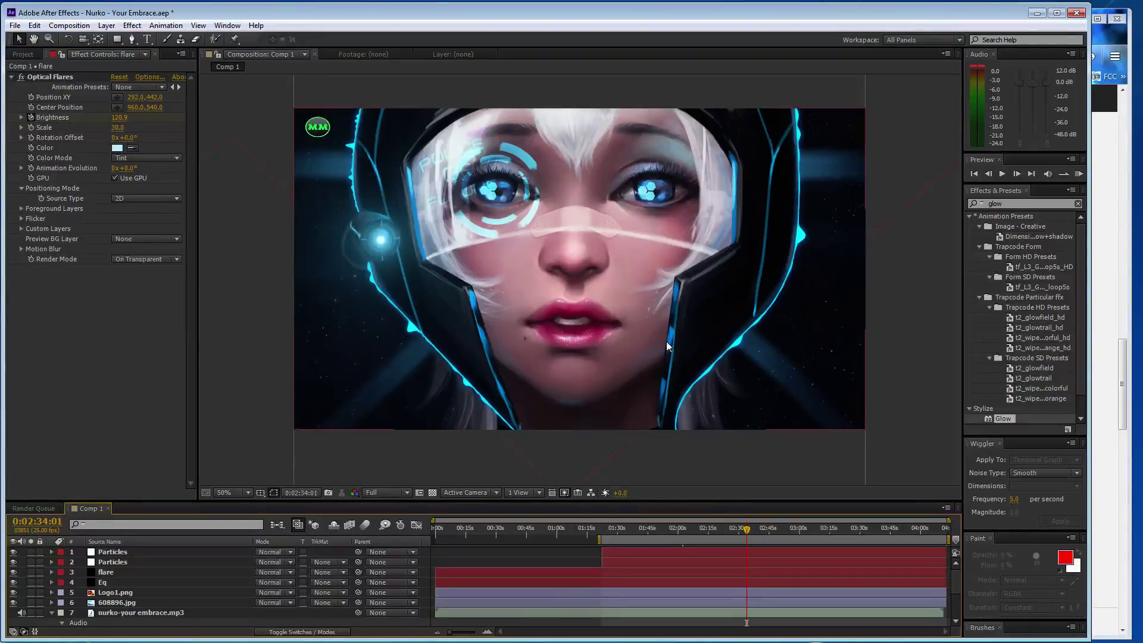
Step: At 100% zoom, place the first Eq mask point at the right helmet edge, then switch to SoundCloud
{"action": "left_click", "coordinate": [125, 583]}
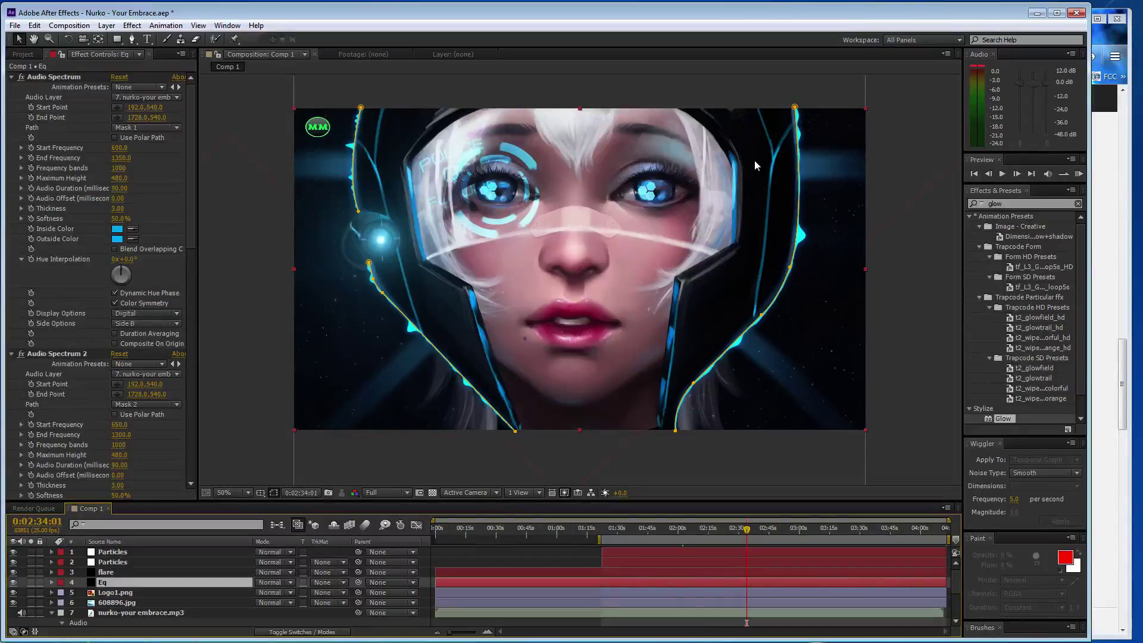
{"action": "key", "text": "h"}
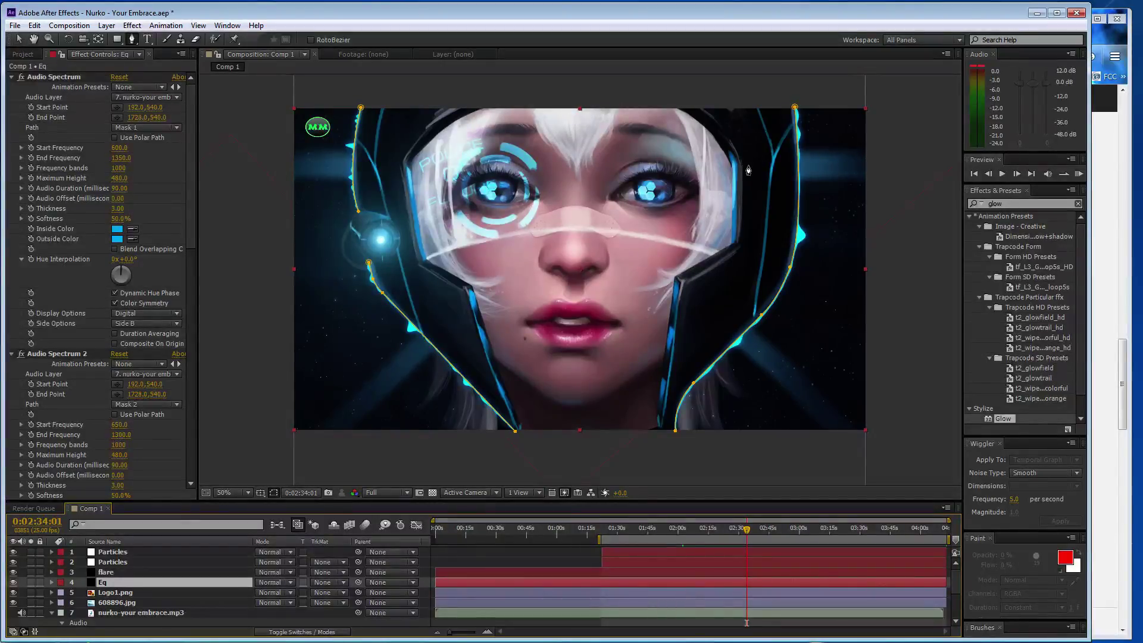
{"action": "key", "text": "slash"}
{"action": "left_click_drag", "start_coordinate": [788, 163], "coordinate": [570, 313]}
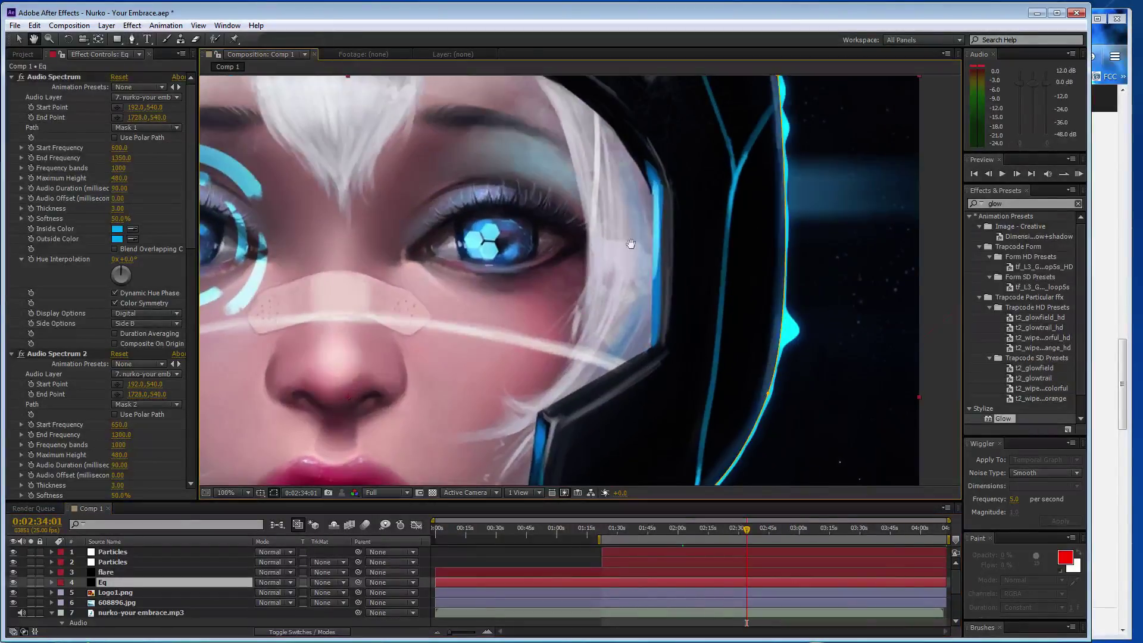
{"action": "key", "text": "g"}
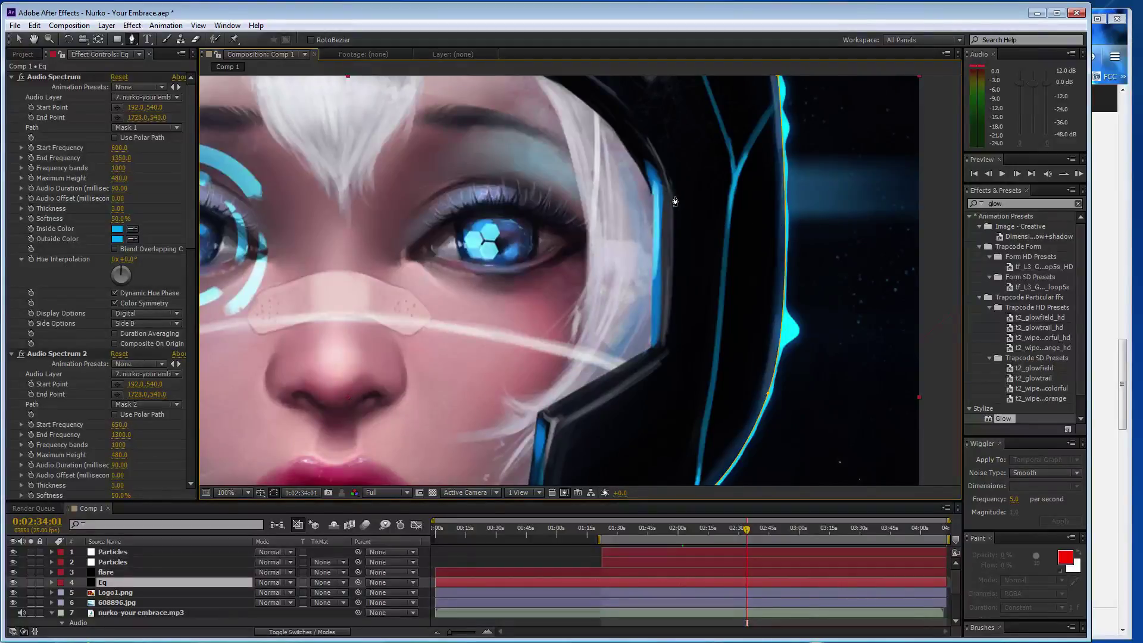
{"action": "left_click", "coordinate": [673, 195]}
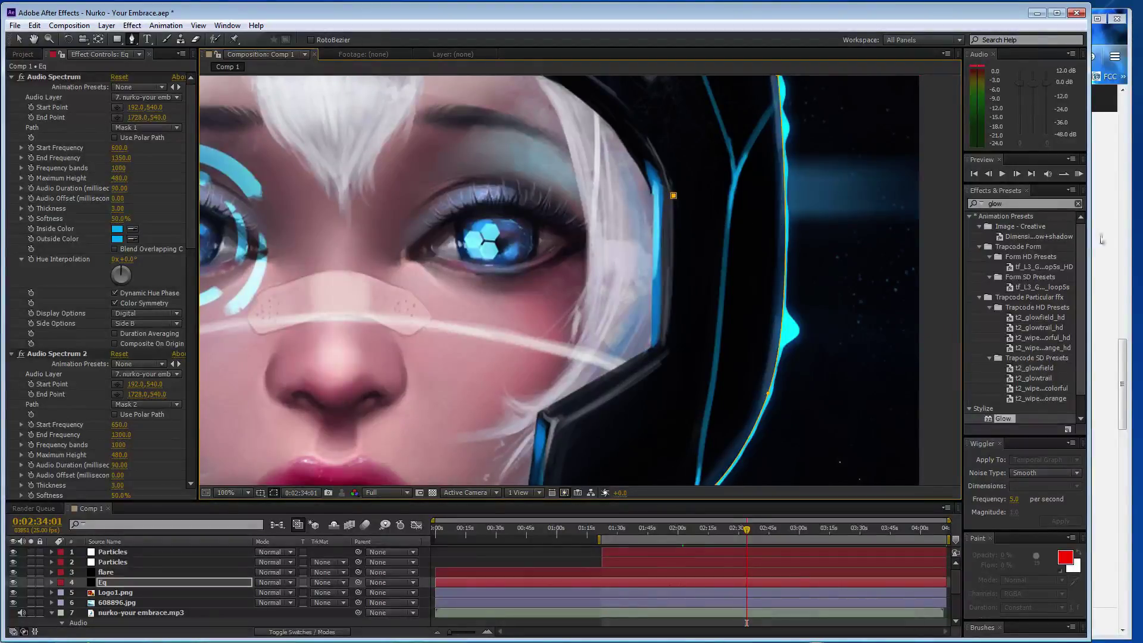
{"action": "left_click", "coordinate": [1101, 239]}
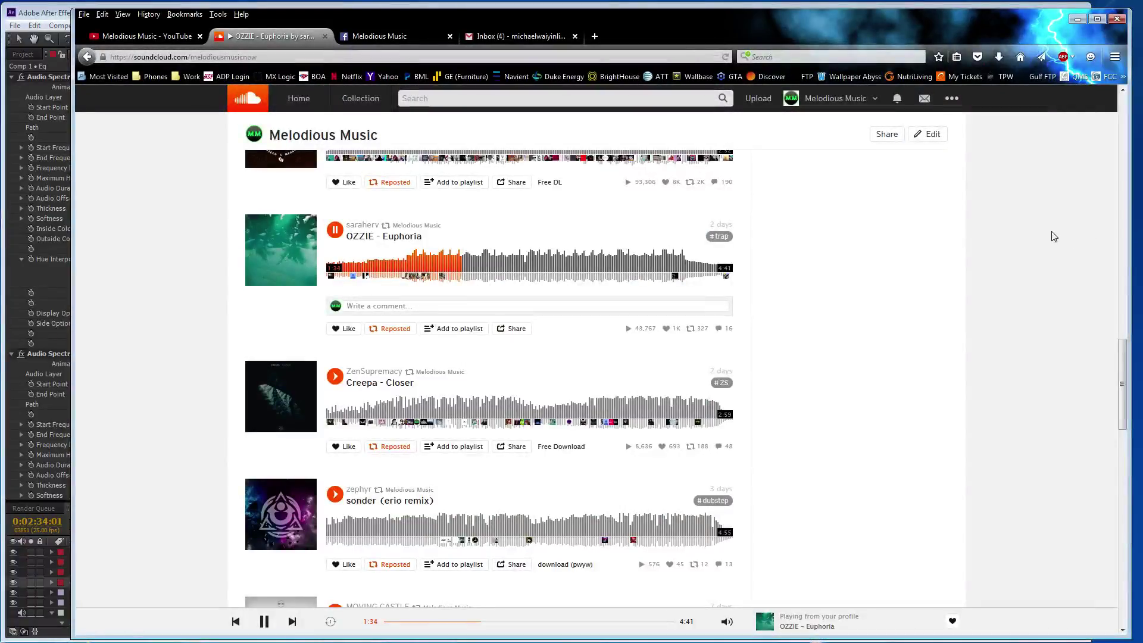
Step: Pause and resume OZZIE - Euphoria, then return to After Effects
{"action": "left_click", "coordinate": [335, 230]}
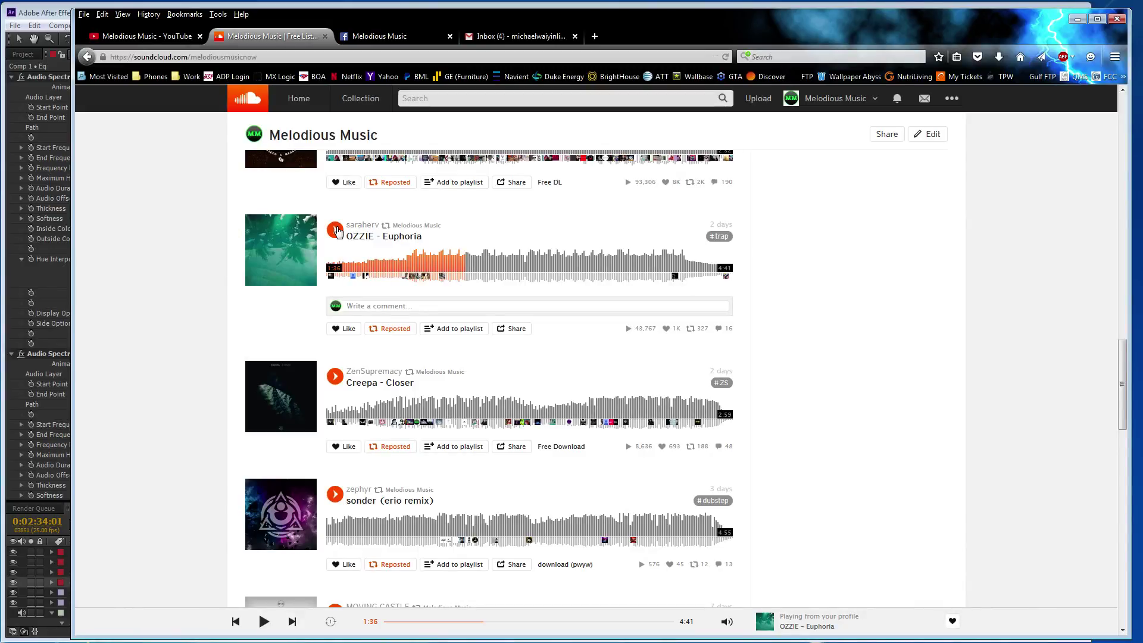
{"action": "left_click", "coordinate": [336, 231]}
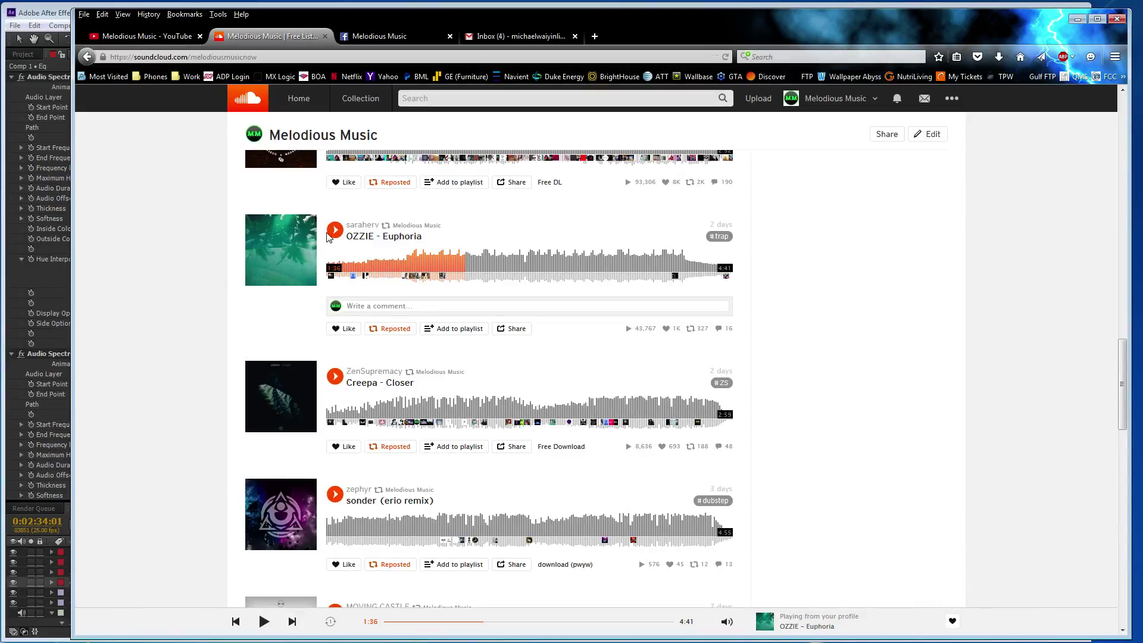
{"action": "left_click", "coordinate": [52, 15]}
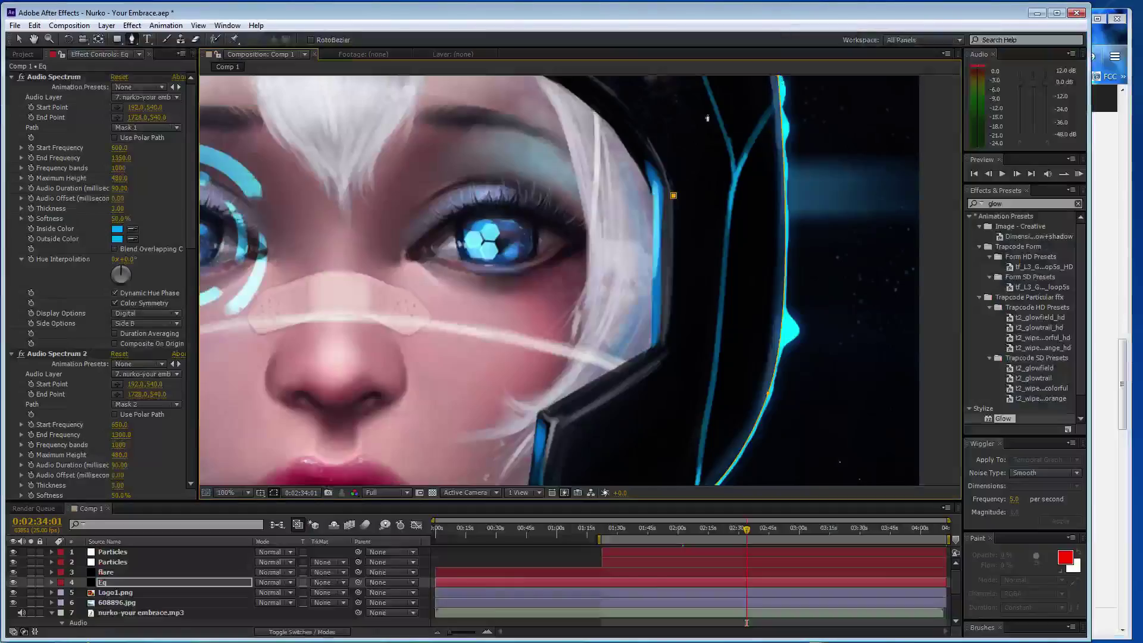
Step: Finish Mask 4 with a lower point along the right helmet edge, nudging its end up slightly
{"action": "left_click", "coordinate": [674, 276]}
{"action": "left_click_drag", "start_coordinate": [673, 276], "coordinate": [674, 269]}
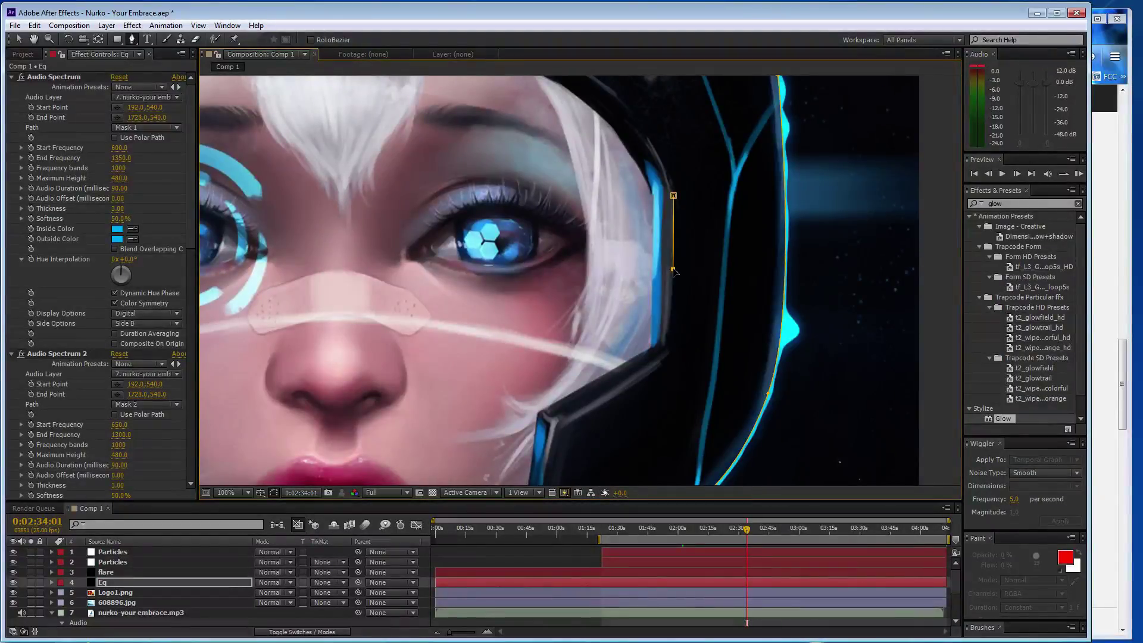
{"action": "scroll", "coordinate": [78, 286], "scroll_direction": "down", "scroll_amount": 5}
{"action": "scroll", "coordinate": [78, 300], "scroll_direction": "down", "scroll_amount": 5}
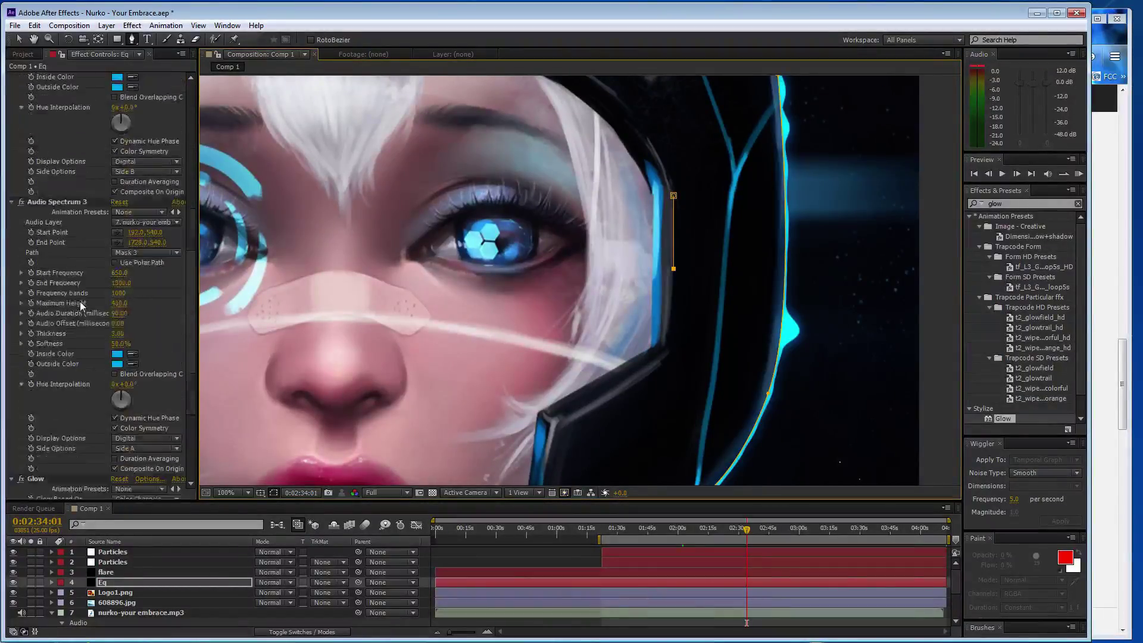
{"action": "scroll", "coordinate": [64, 256], "scroll_direction": "down", "scroll_amount": 5}
{"action": "scroll", "coordinate": [64, 256], "scroll_direction": "up", "scroll_amount": 4}
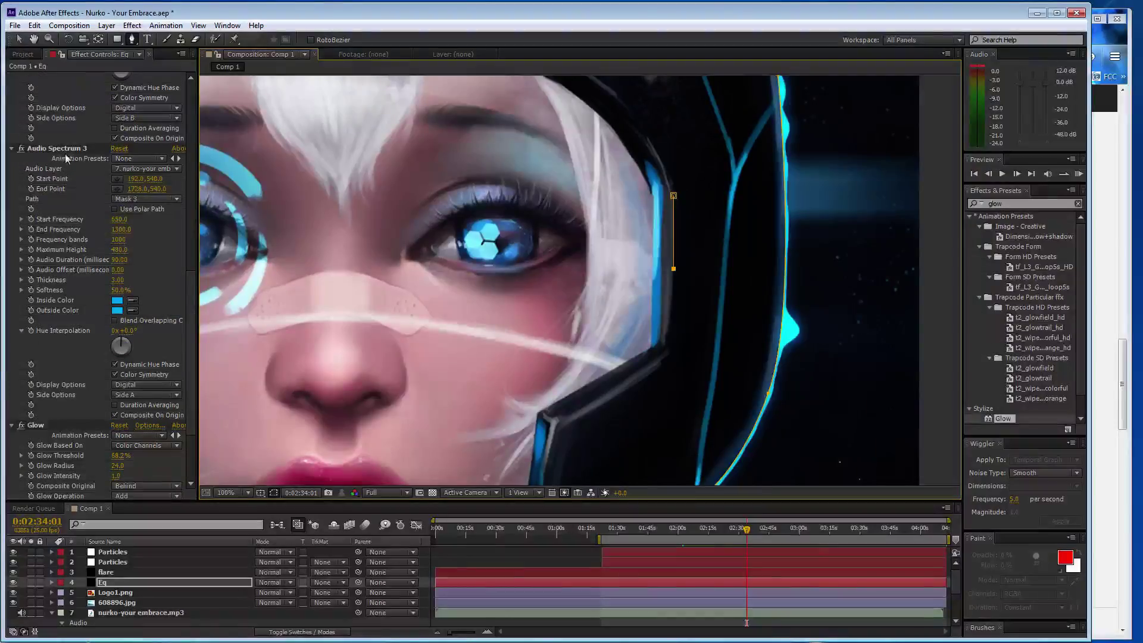
Step: Duplicate Audio Spectrum 3 onto Mask 4 with frequencies 300 to 10 and Maximum Height 300
{"action": "key", "text": "ctrl+d"}
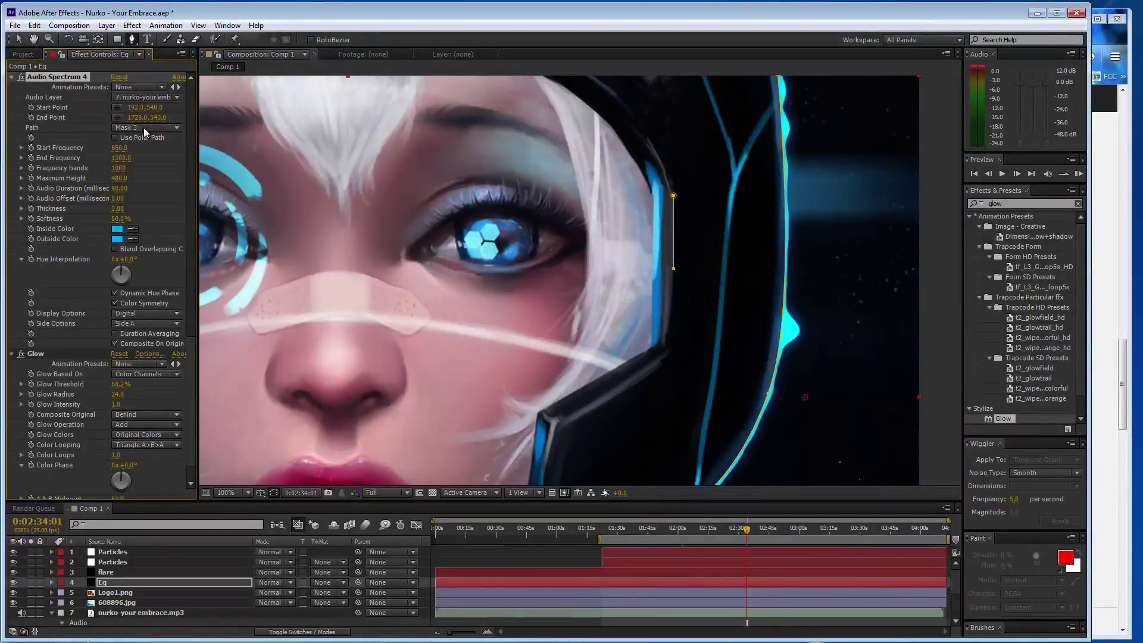
{"action": "left_click", "coordinate": [146, 128]}
{"action": "left_click", "coordinate": [150, 201]}
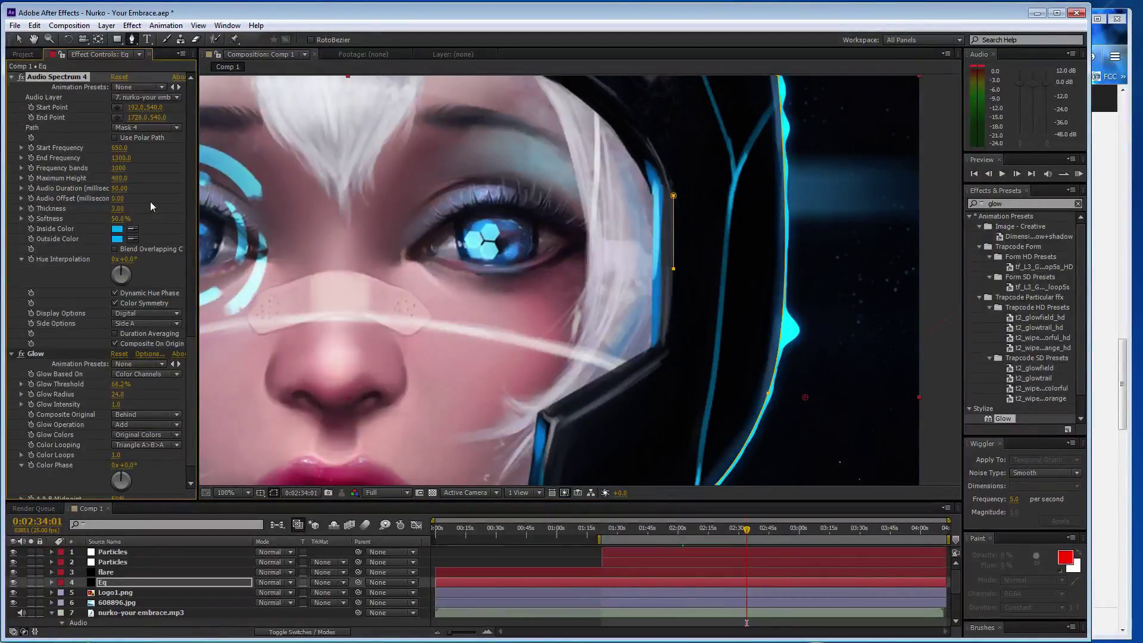
{"action": "left_click", "coordinate": [125, 147]}
{"action": "type", "text": "00"}
{"action": "key", "text": "Tab"}
{"action": "type", "text": "10"}
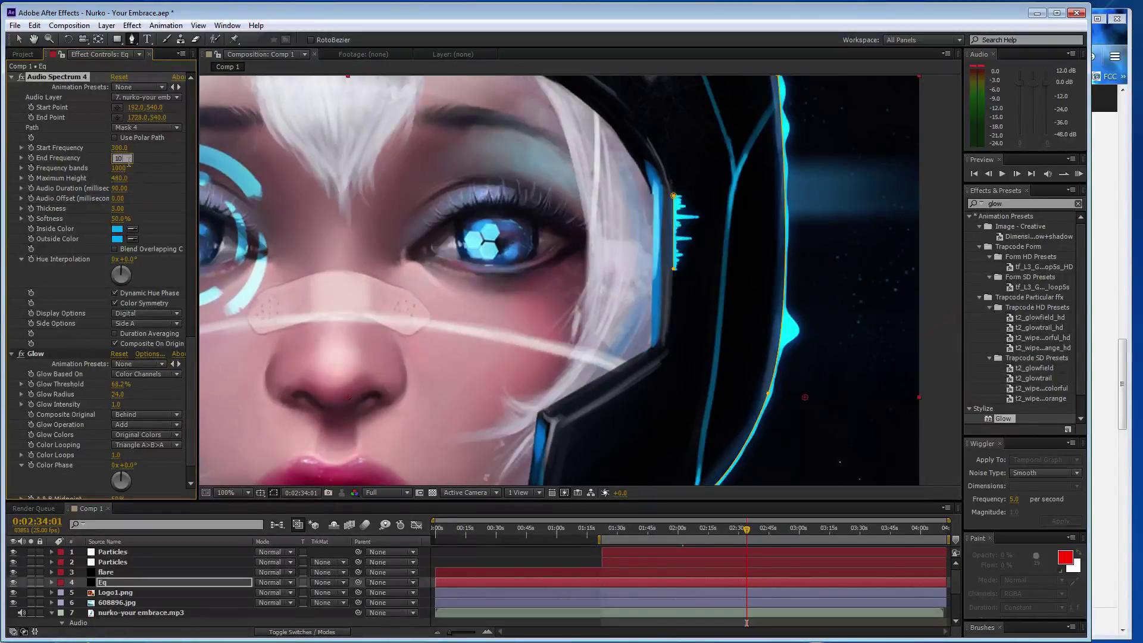
{"action": "key", "text": "Tab"}
{"action": "key", "text": "Tab"}
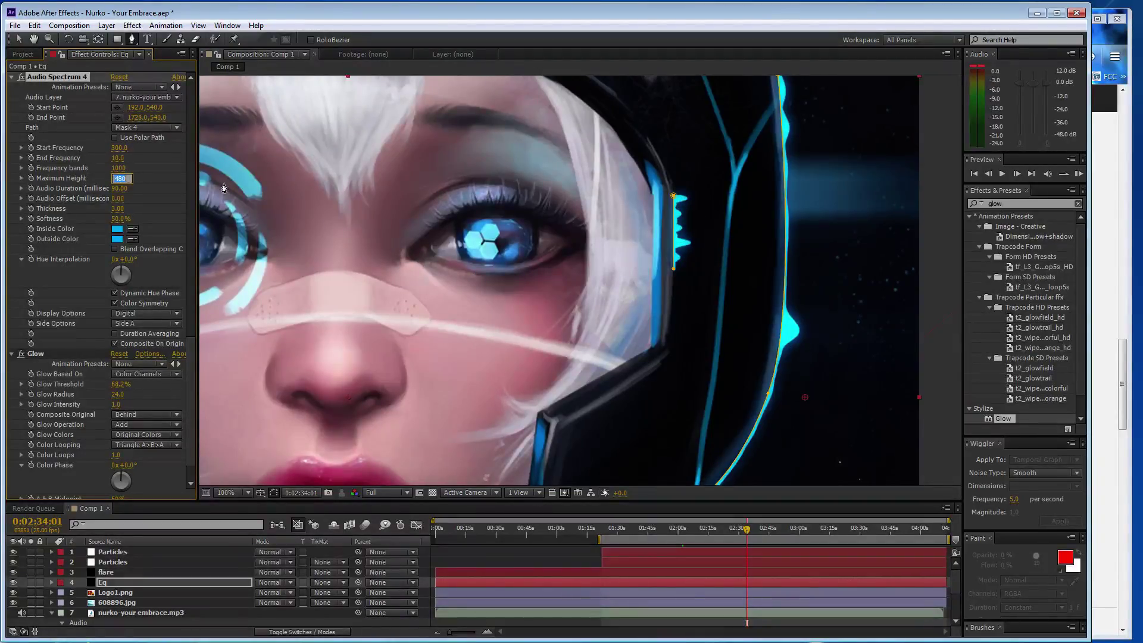
{"action": "type", "text": "300"}
{"action": "key", "text": "Return"}
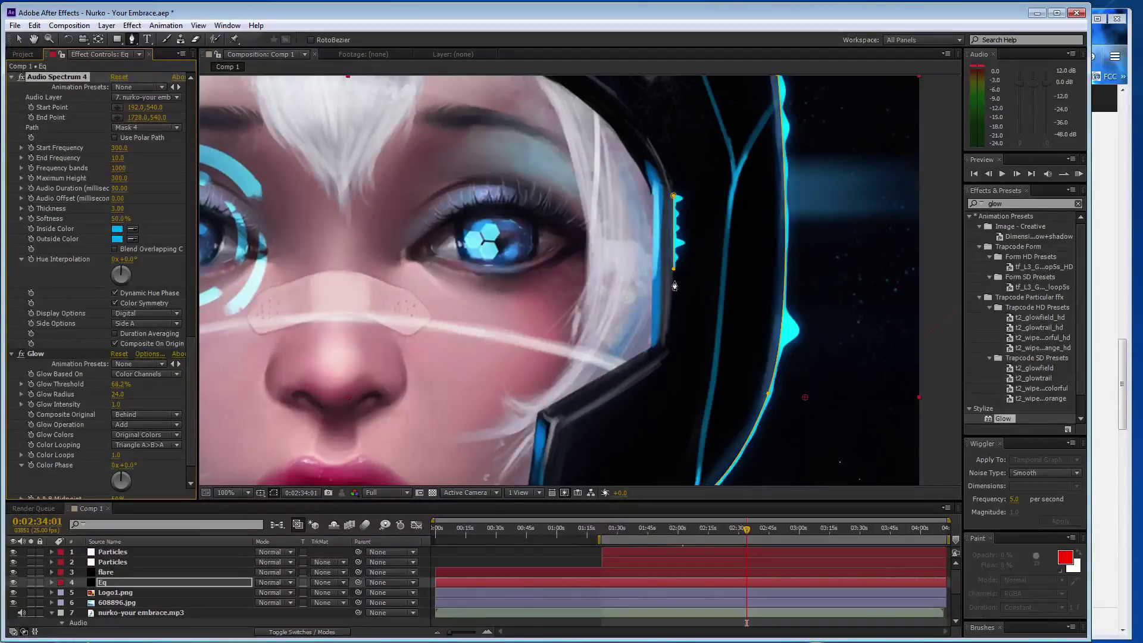
Step: Draw Mask 5 below it and set Audio Spectrum 5 to follow it, frequencies 10 to 300
{"action": "left_click", "coordinate": [673, 278]}
{"action": "left_click", "coordinate": [672, 337]}
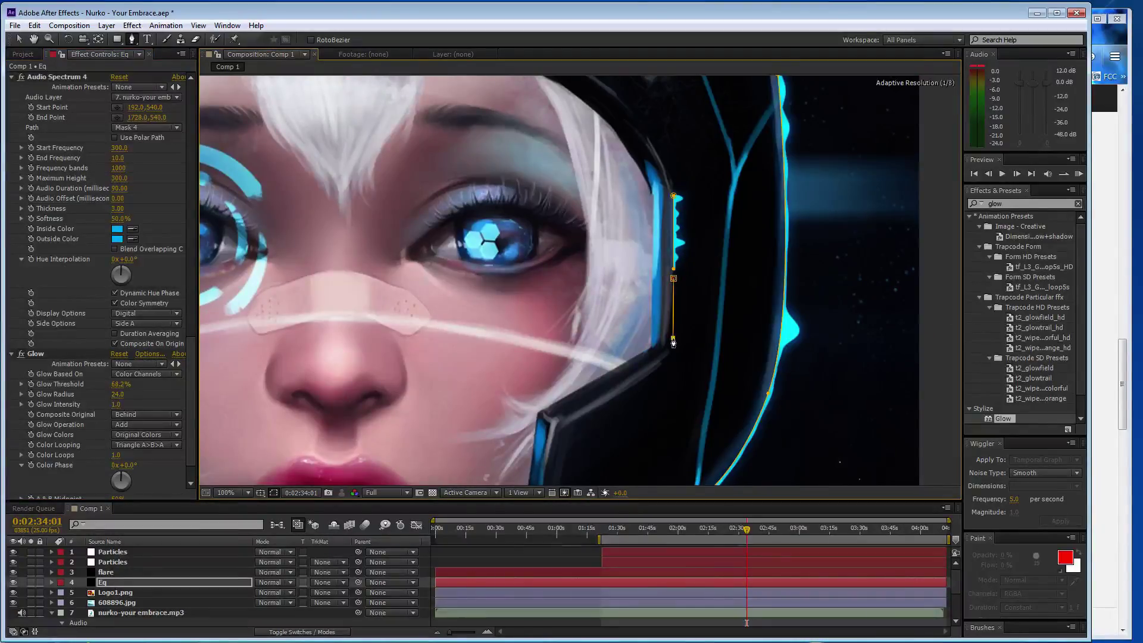
{"action": "left_click", "coordinate": [58, 79]}
{"action": "left_click", "coordinate": [146, 128]}
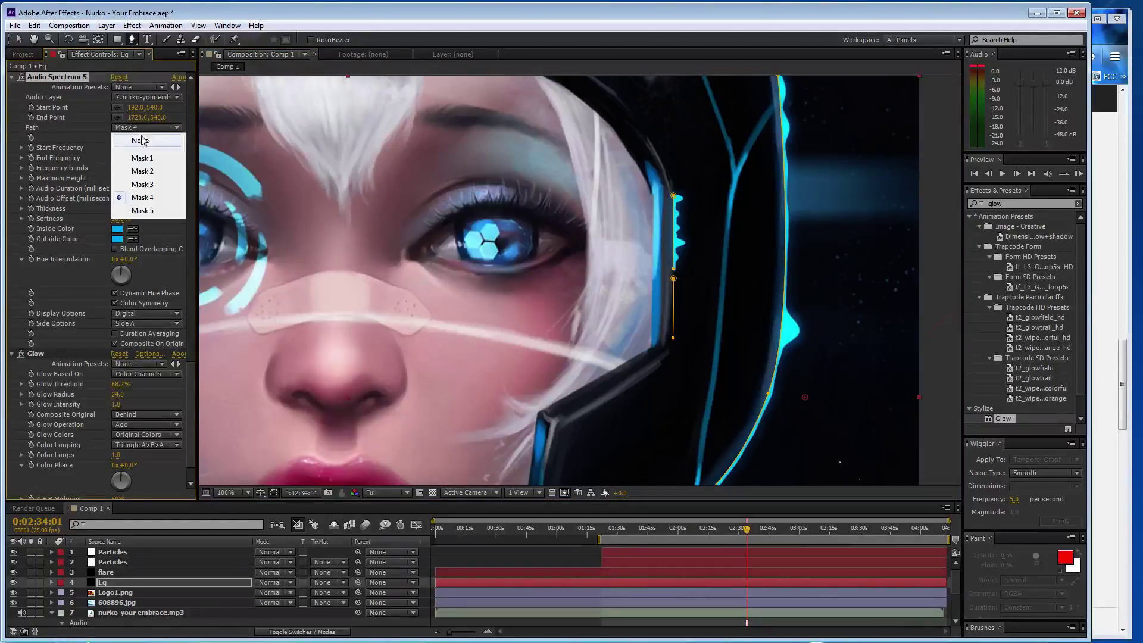
{"action": "left_click", "coordinate": [147, 213]}
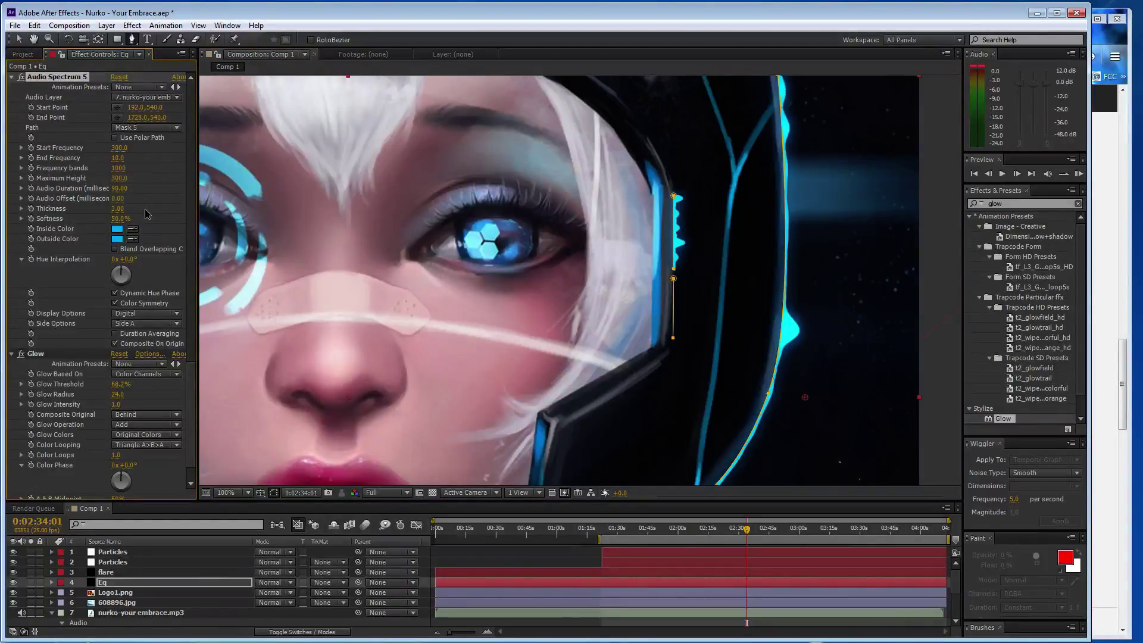
{"action": "left_click_drag", "start_coordinate": [123, 161], "coordinate": [116, 159]}
{"action": "left_click", "coordinate": [120, 159]}
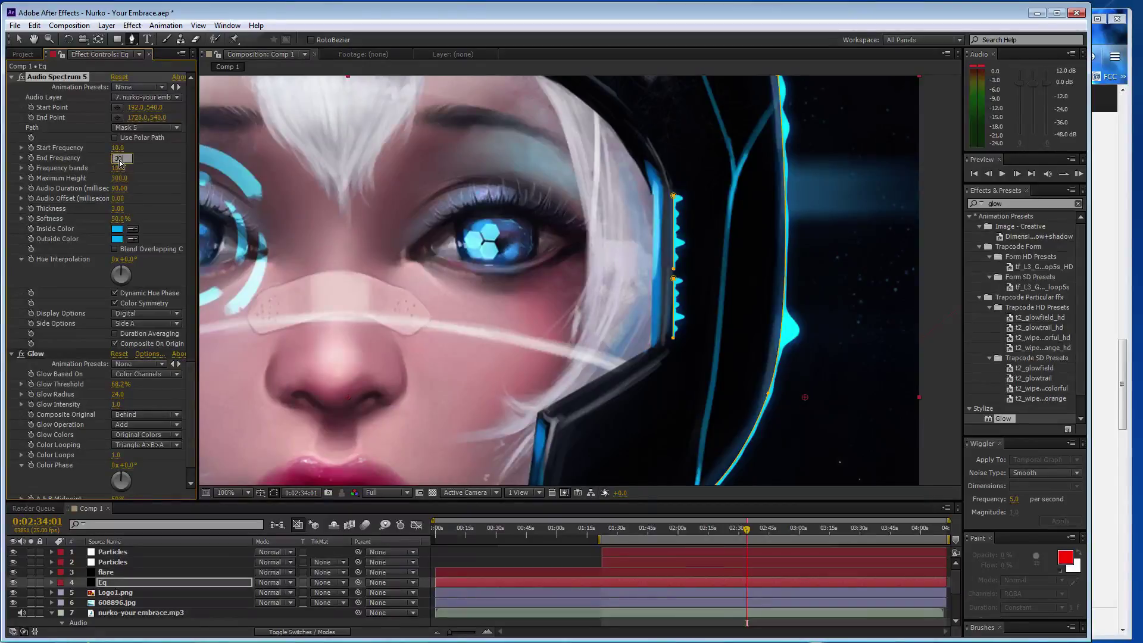
{"action": "type", "text": "0"}
{"action": "key", "text": "Return"}
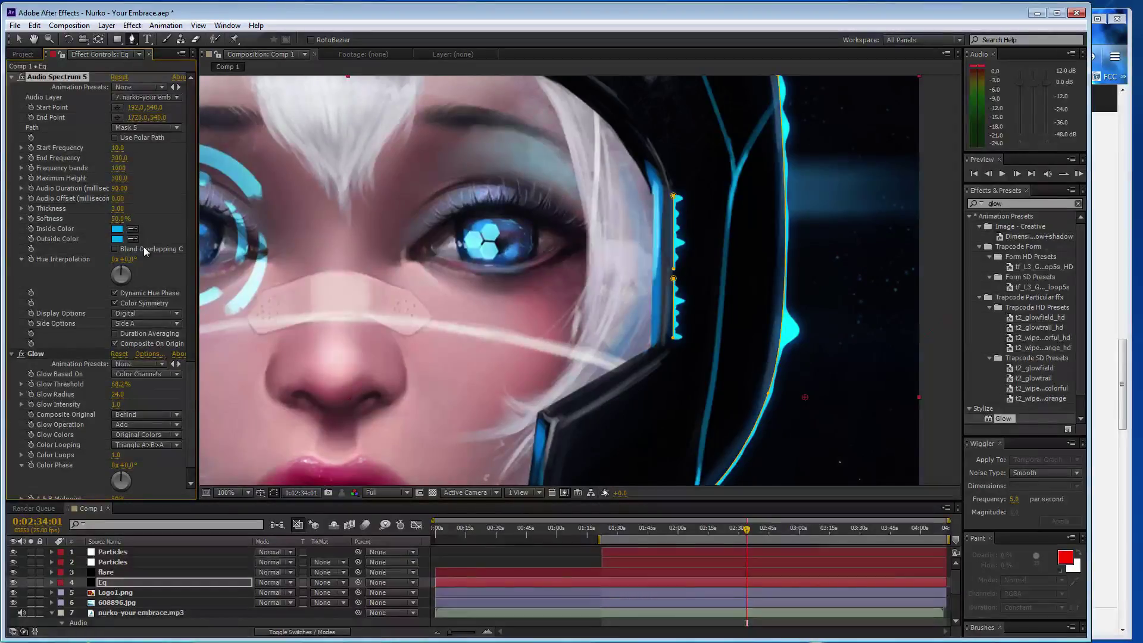
{"action": "scroll", "coordinate": [144, 246], "scroll_direction": "up", "scroll_amount": 5}
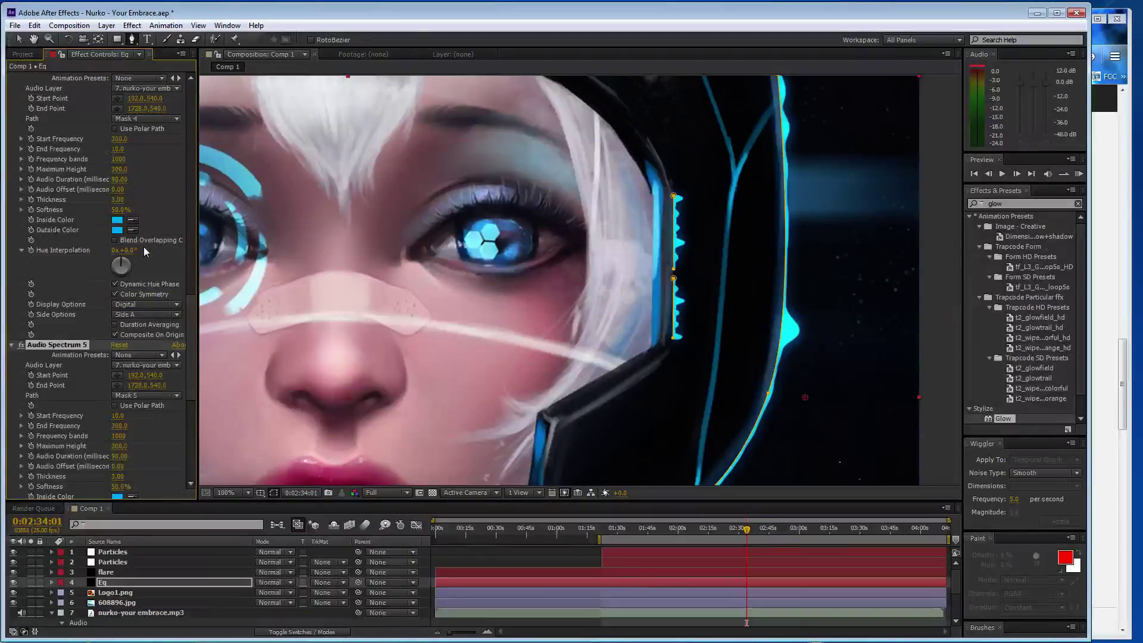
{"action": "scroll", "coordinate": [144, 247], "scroll_direction": "down", "scroll_amount": 2}
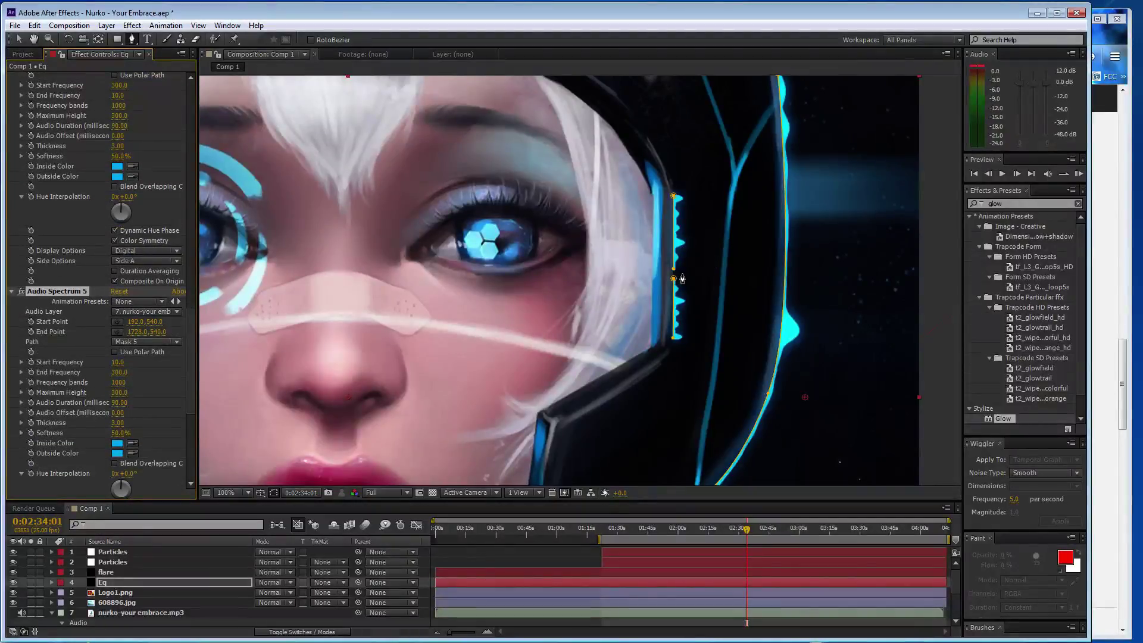
{"action": "key", "text": "period"}
Step: Move the second mask's top point up toward the first mask's end
{"action": "key", "text": "h"}
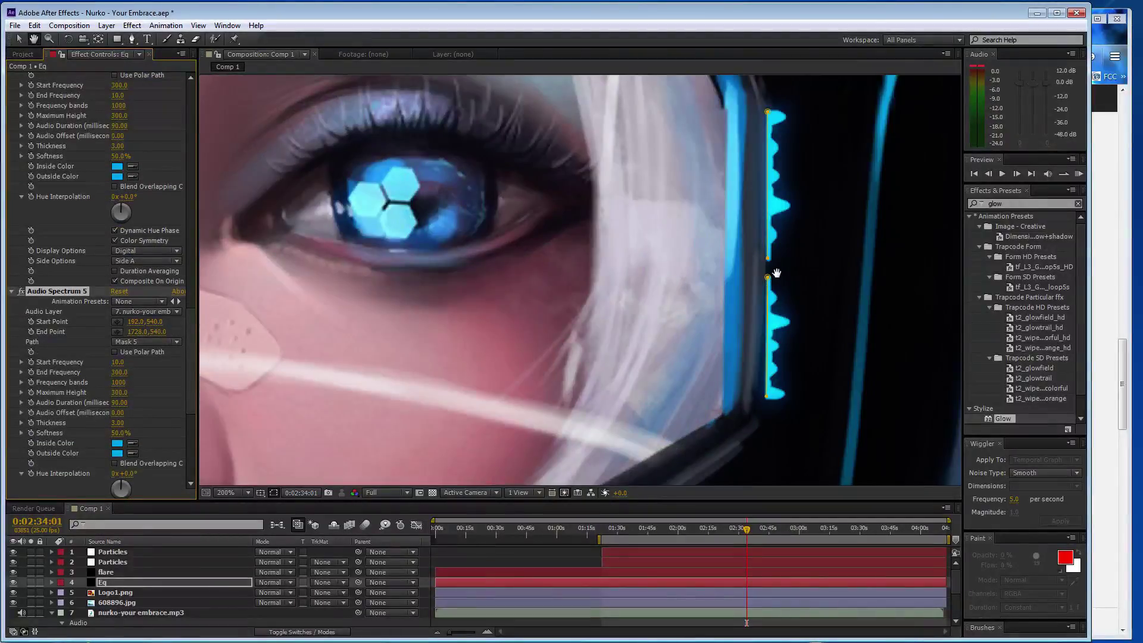
{"action": "key", "text": "v"}
{"action": "left_click_drag", "start_coordinate": [767, 260], "coordinate": [768, 278]}
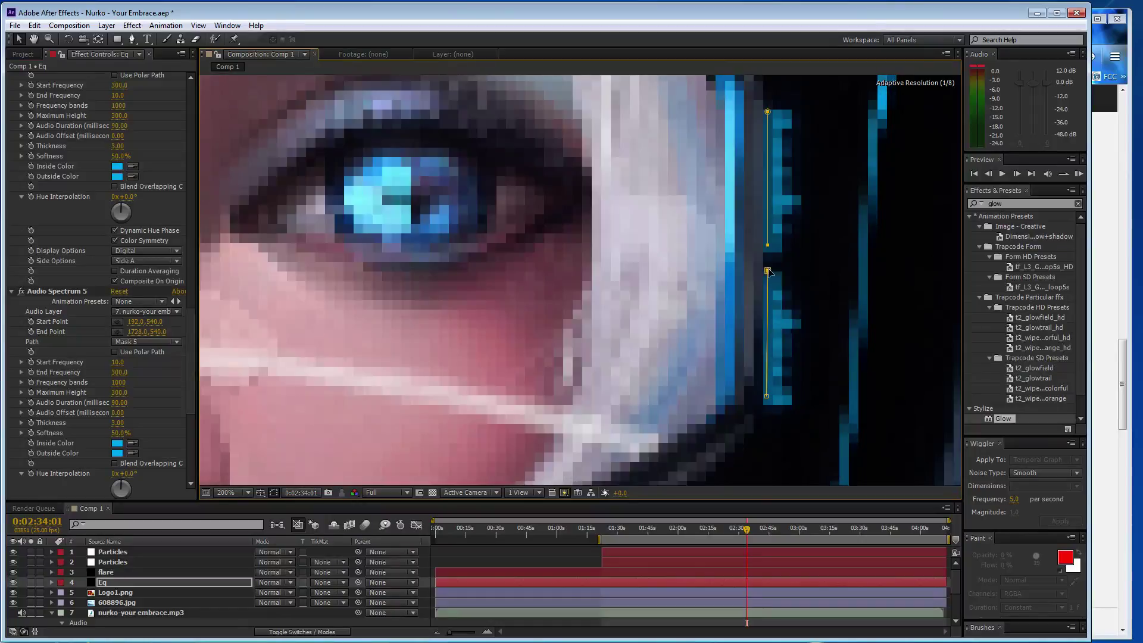
{"action": "left_click_drag", "start_coordinate": [769, 277], "coordinate": [767, 258]}
Step: Zoomed in on the bars, drag both mask end points so the paths meet, then zoom back out
{"action": "key", "text": "period"}
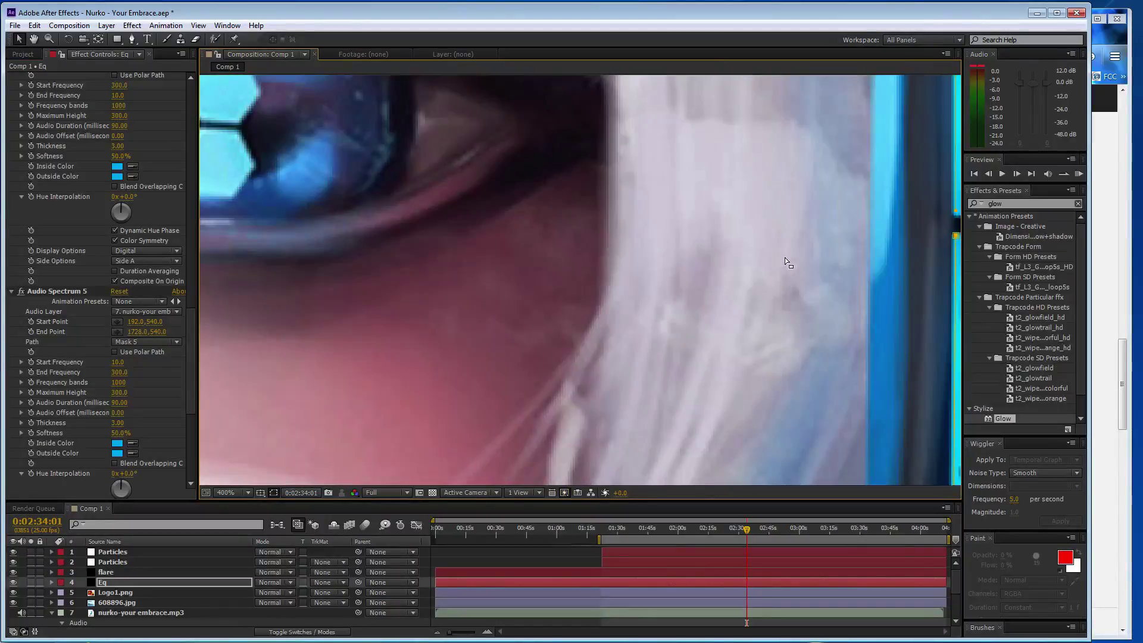
{"action": "left_click_drag", "start_coordinate": [855, 242], "coordinate": [606, 230]}
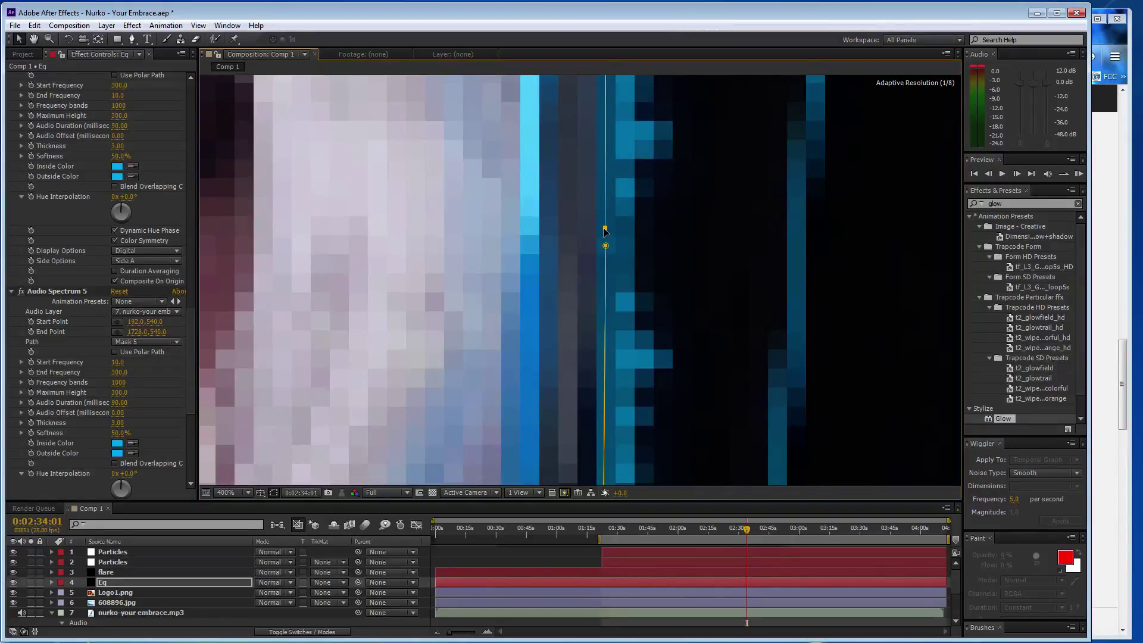
{"action": "scroll", "coordinate": [603, 232], "scroll_direction": "up", "scroll_amount": 1}
{"action": "scroll", "coordinate": [602, 236], "scroll_direction": "up", "scroll_amount": 1}
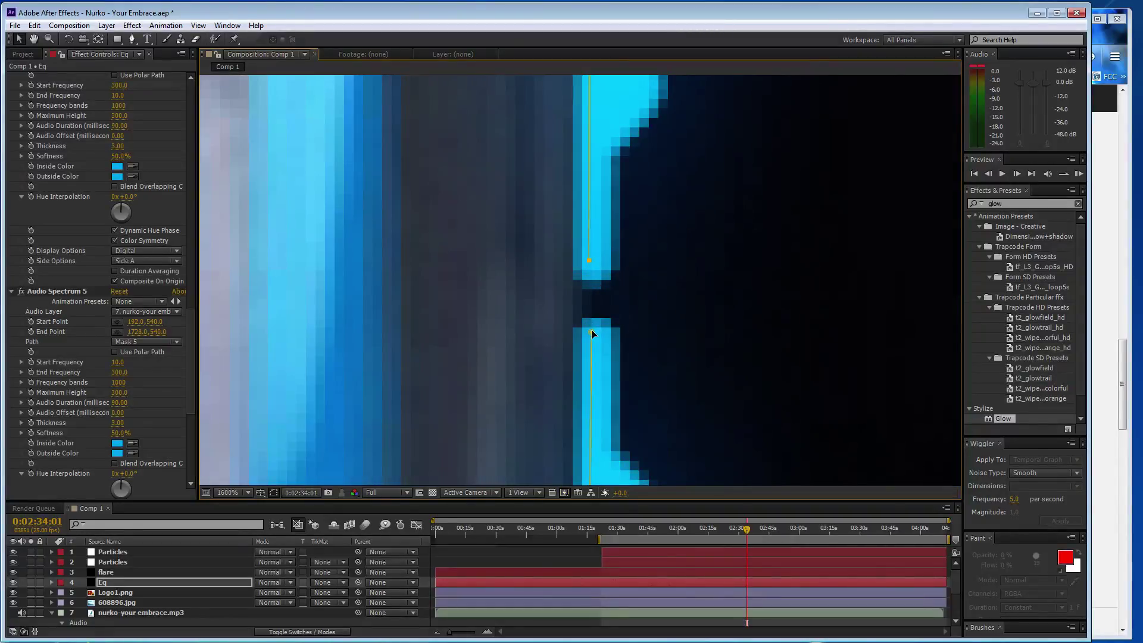
{"action": "left_click_drag", "start_coordinate": [591, 327], "coordinate": [591, 307]}
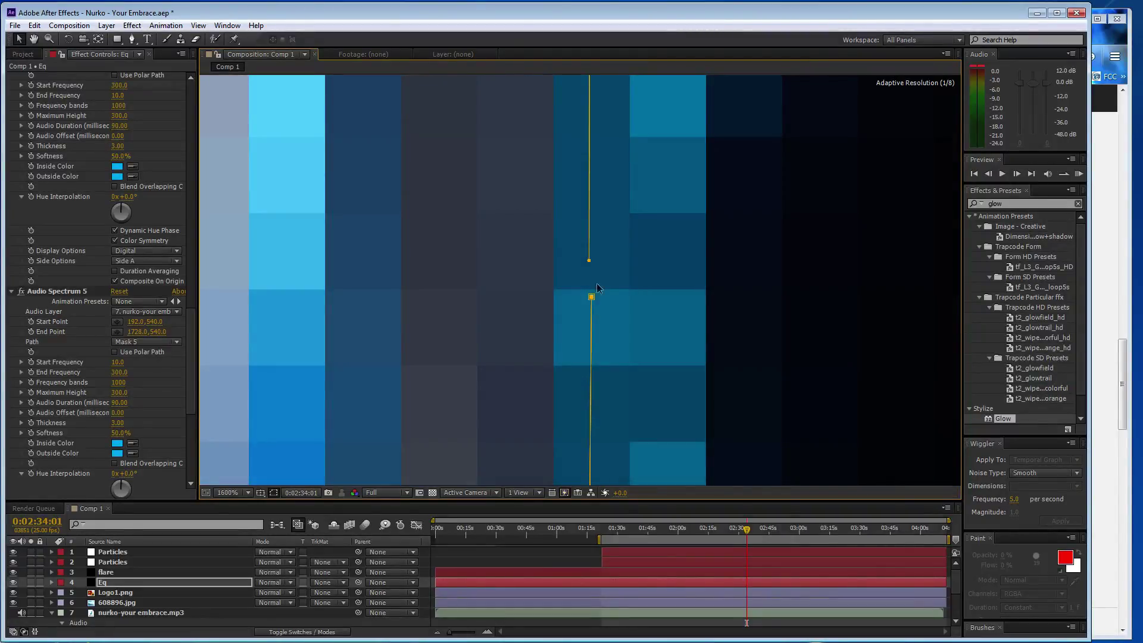
{"action": "left_click_drag", "start_coordinate": [588, 263], "coordinate": [590, 276]}
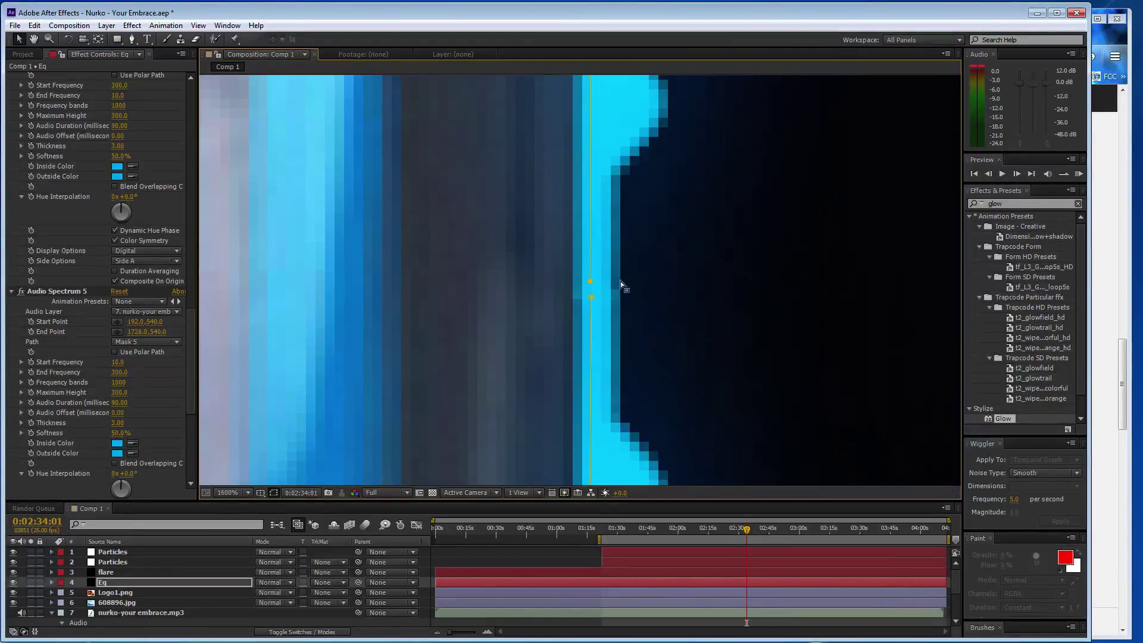
{"action": "left_click_drag", "start_coordinate": [589, 298], "coordinate": [588, 299]}
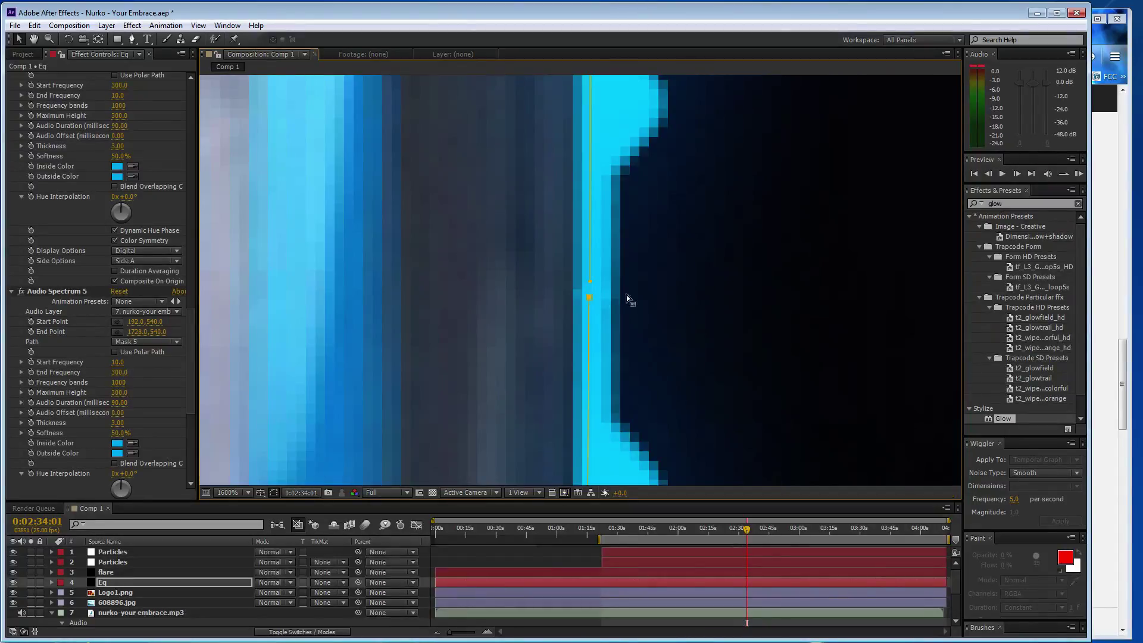
{"action": "scroll", "coordinate": [748, 287], "scroll_direction": "down", "scroll_amount": 2}
{"action": "scroll", "coordinate": [748, 291], "scroll_direction": "down", "scroll_amount": 2}
{"action": "scroll", "coordinate": [745, 291], "scroll_direction": "down", "scroll_amount": 4}
Step: Preview the spectrum, then lower Maximum Height on Audio Spectrum 5 and 4 (Audio Spectrum 4 to 100)
{"action": "scroll", "coordinate": [746, 291], "scroll_direction": "up", "scroll_amount": 2}
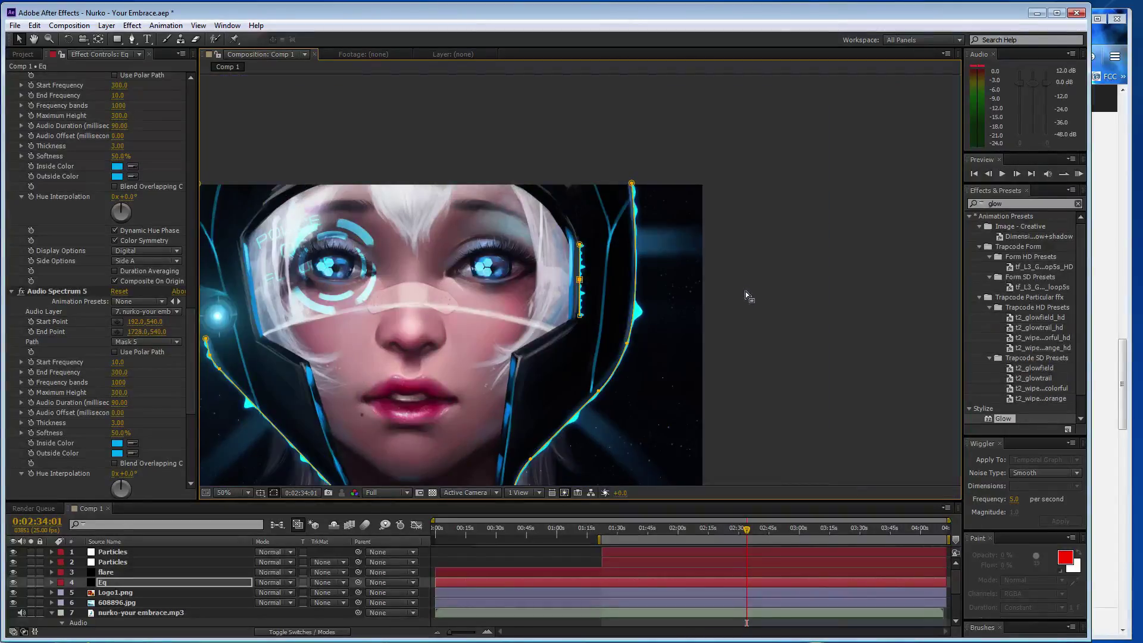
{"action": "key", "text": "KP_0"}
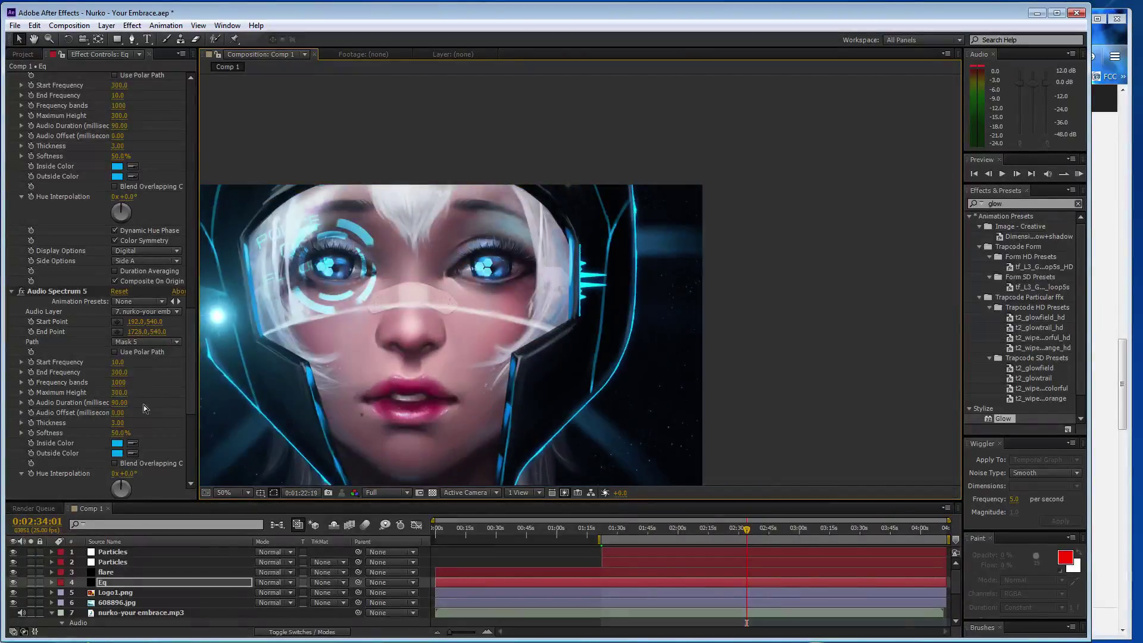
{"action": "key", "text": "space"}
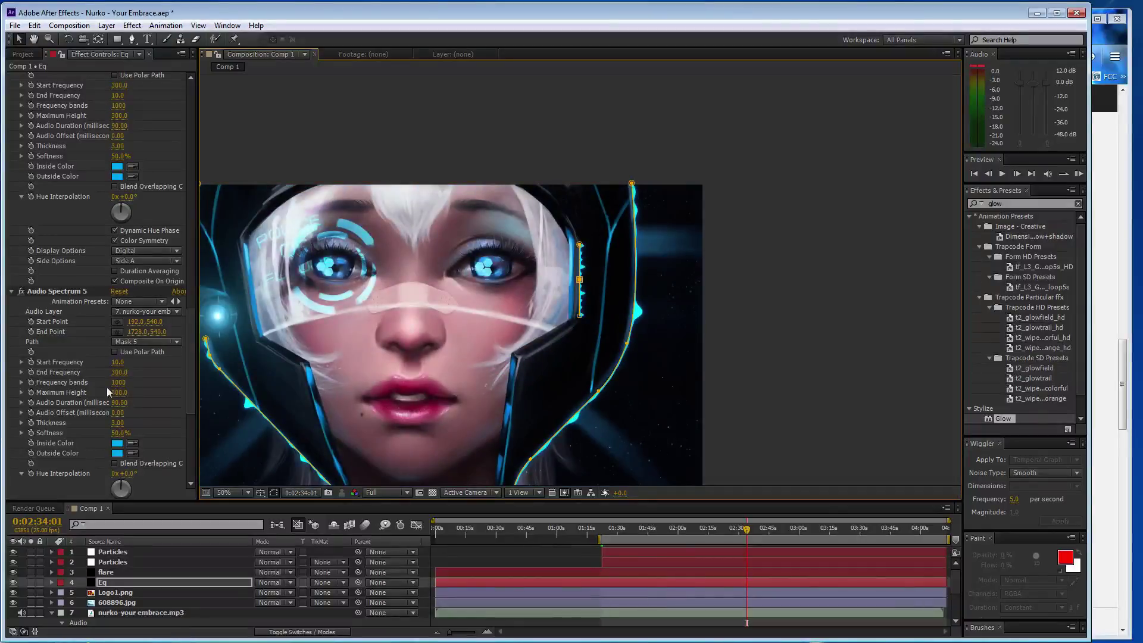
{"action": "left_click", "coordinate": [119, 392]}
{"action": "type", "text": "1"}
{"action": "key", "text": "Return"}
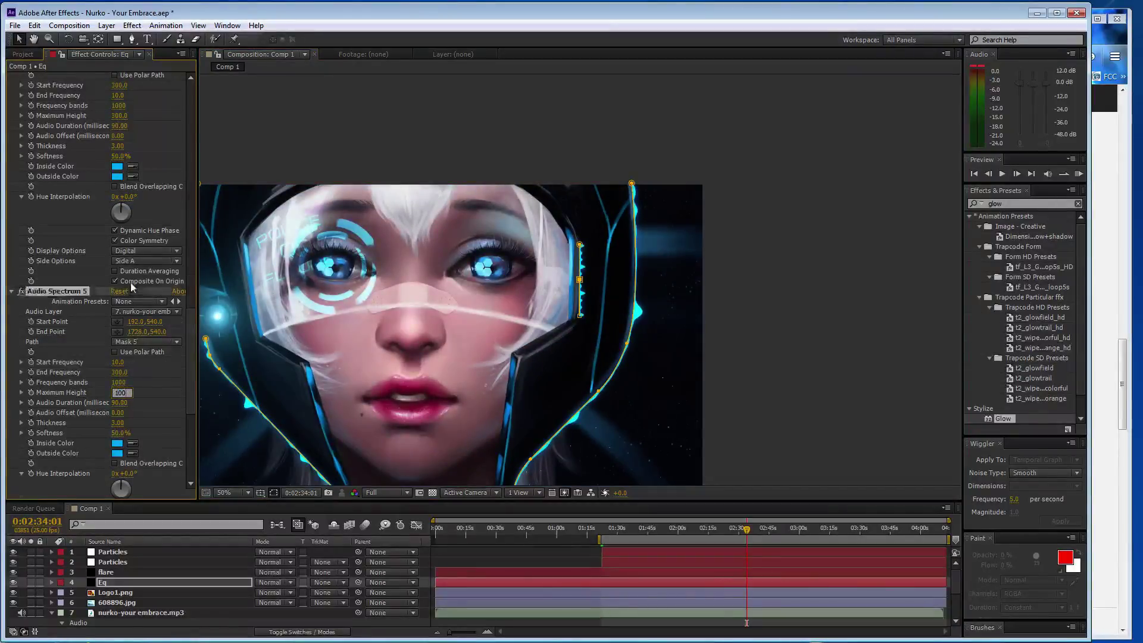
{"action": "scroll", "coordinate": [134, 255], "scroll_direction": "up", "scroll_amount": 5}
{"action": "left_click", "coordinate": [119, 249]}
{"action": "type", "text": "100"}
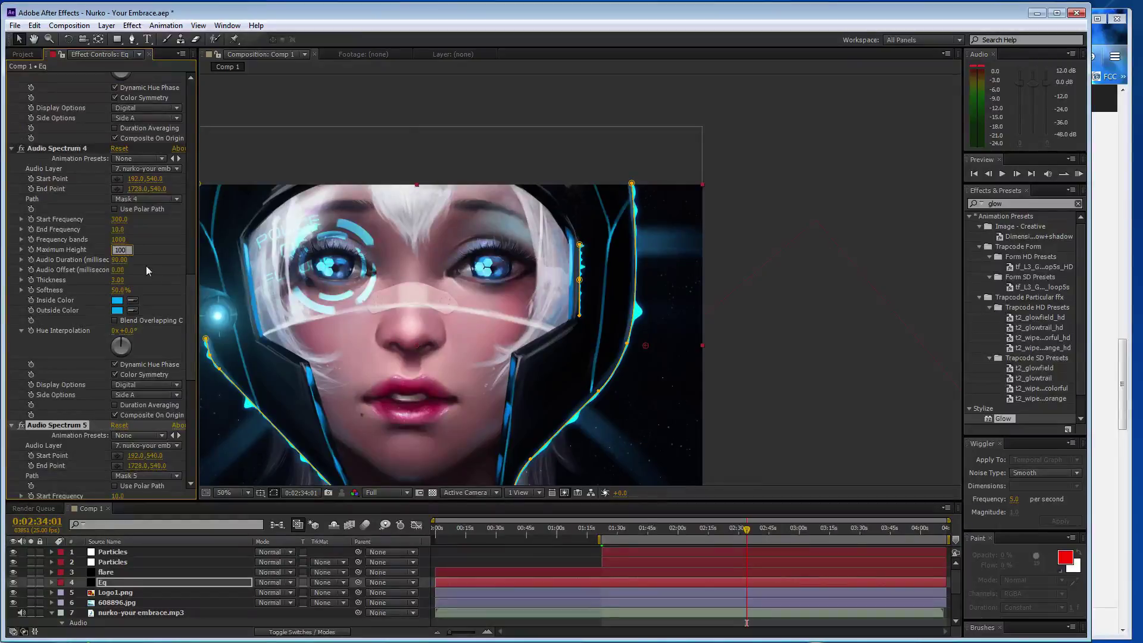
{"action": "key", "text": "Return"}
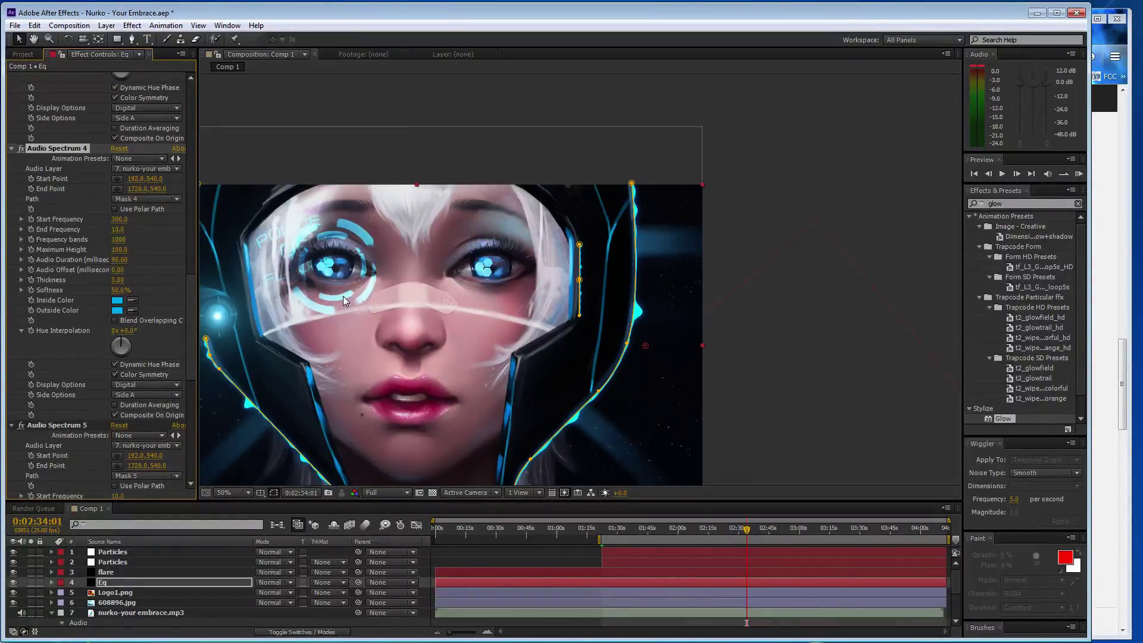
Step: Preview the shorter bars, then set Maximum Height to 150 on Audio Spectrum 4 and 5
{"action": "key", "text": "KP_0"}
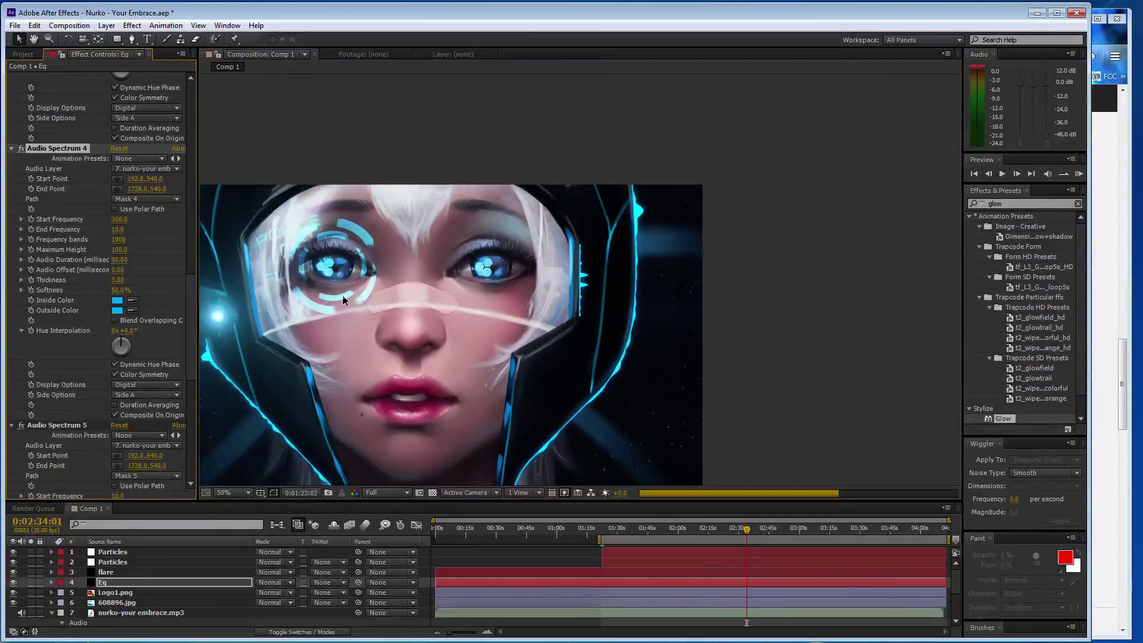
{"action": "key", "text": "space"}
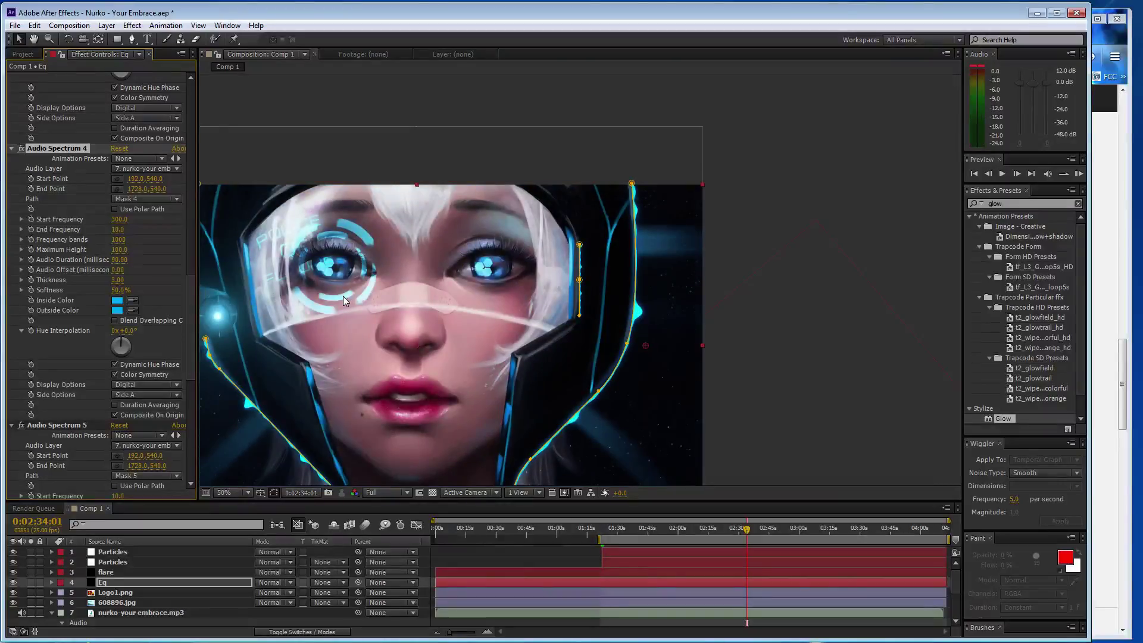
{"action": "left_click", "coordinate": [124, 247]}
{"action": "key", "text": "Return"}
{"action": "scroll", "coordinate": [143, 424], "scroll_direction": "down", "scroll_amount": 5}
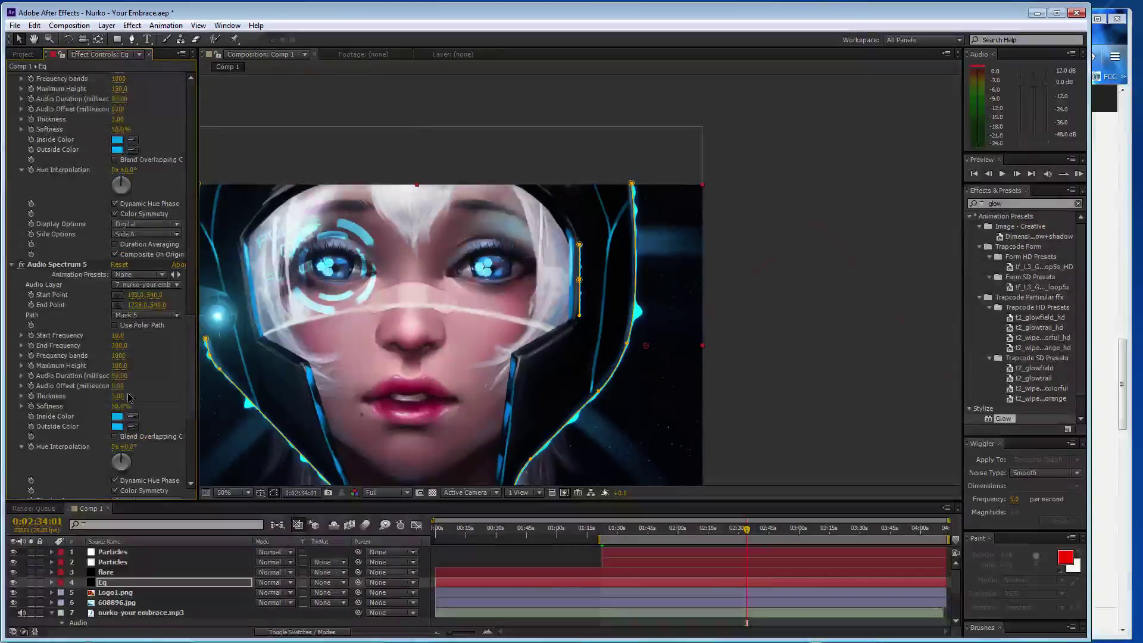
{"action": "left_click", "coordinate": [122, 366]}
{"action": "type", "text": "150"}
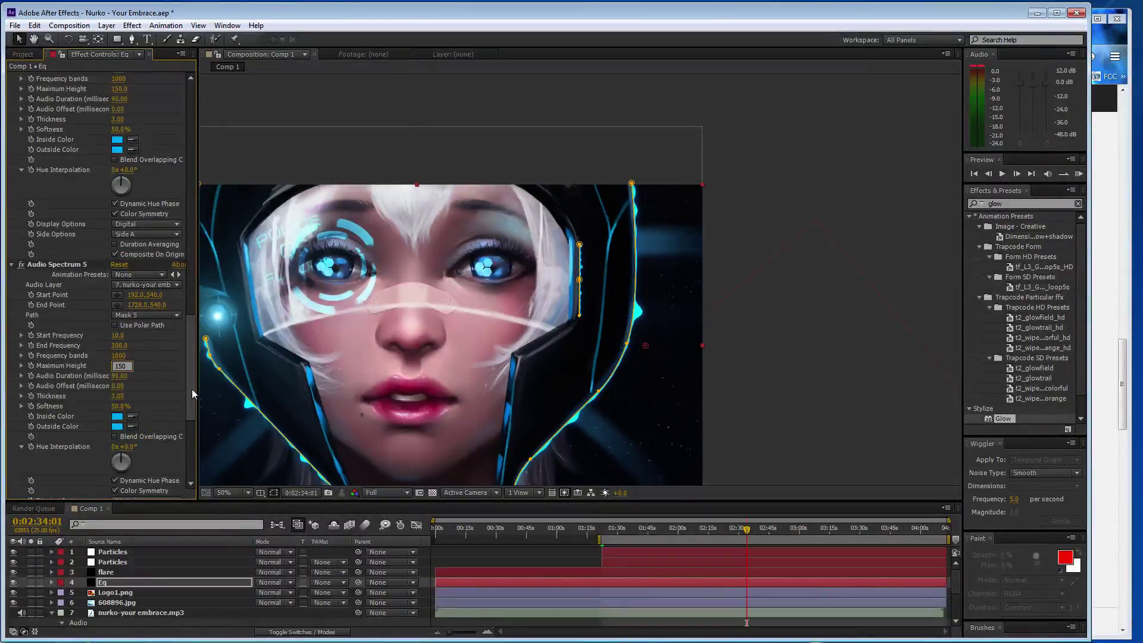
{"action": "key", "text": "Return"}
Step: Move the current time to 1:34:14 and centre the view on the face and eye
{"action": "left_click_drag", "start_coordinate": [746, 528], "coordinate": [626, 530]}
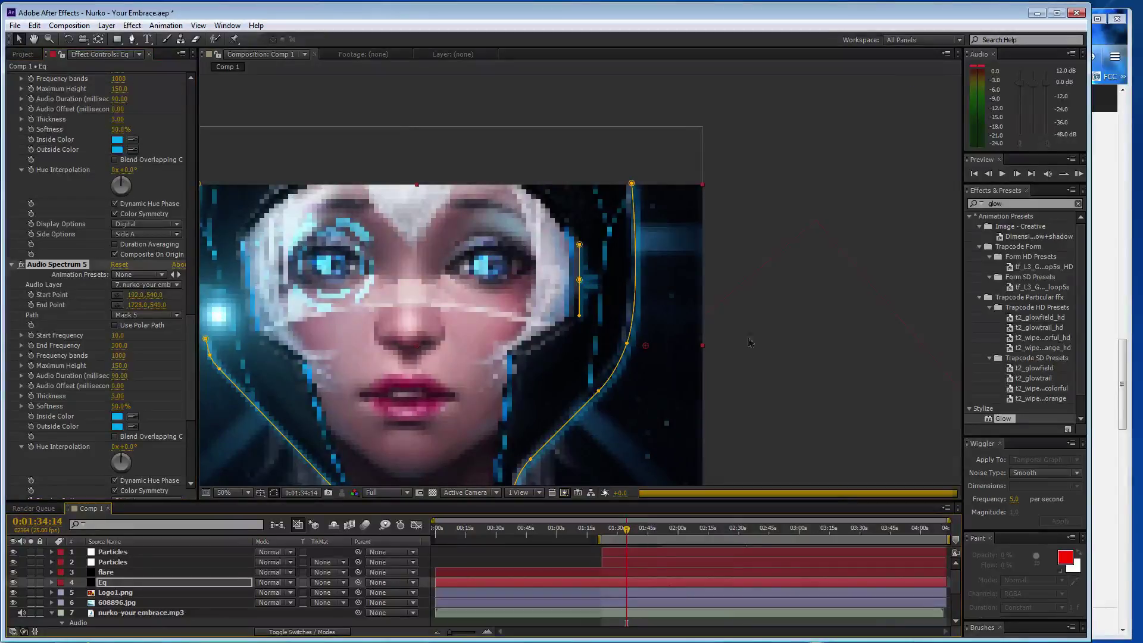
{"action": "key", "text": "h"}
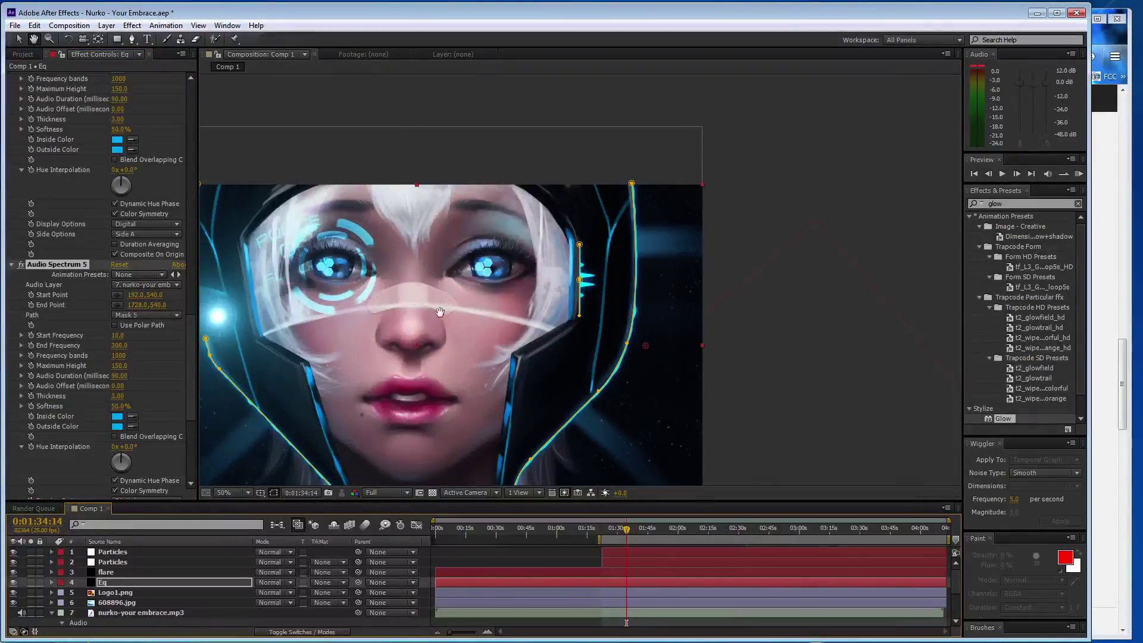
{"action": "mouse_move", "coordinate": [426, 311]}
{"action": "left_mouse_down"}
{"action": "mouse_move", "coordinate": [466, 256]}
{"action": "mouse_move", "coordinate": [553, 272]}
{"action": "left_mouse_up"}
{"action": "scroll", "coordinate": [552, 271], "scroll_direction": "down", "scroll_amount": 2}
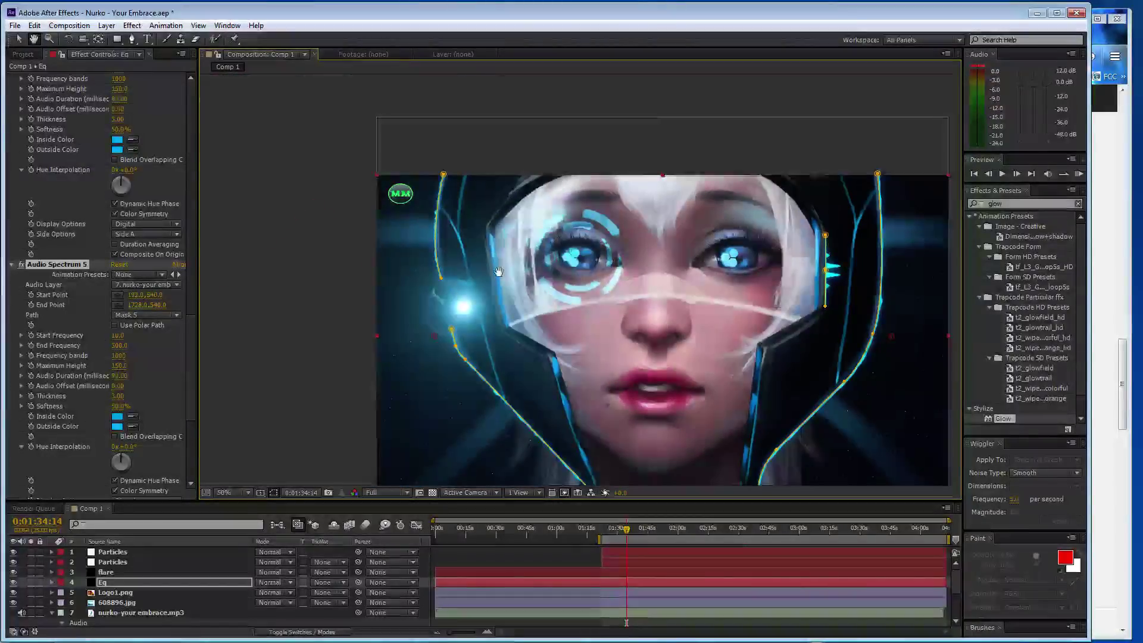
{"action": "scroll", "coordinate": [565, 274], "scroll_direction": "up", "scroll_amount": 2}
{"action": "left_click_drag", "start_coordinate": [429, 280], "coordinate": [452, 274]}
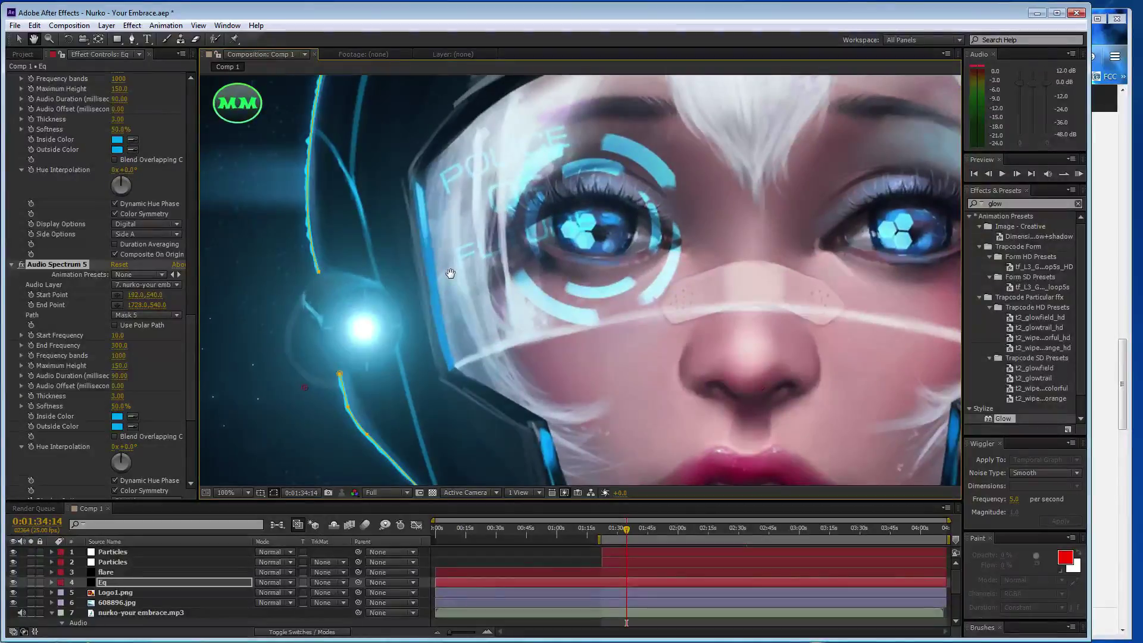
{"action": "scroll", "coordinate": [486, 226], "scroll_direction": "down", "scroll_amount": 2}
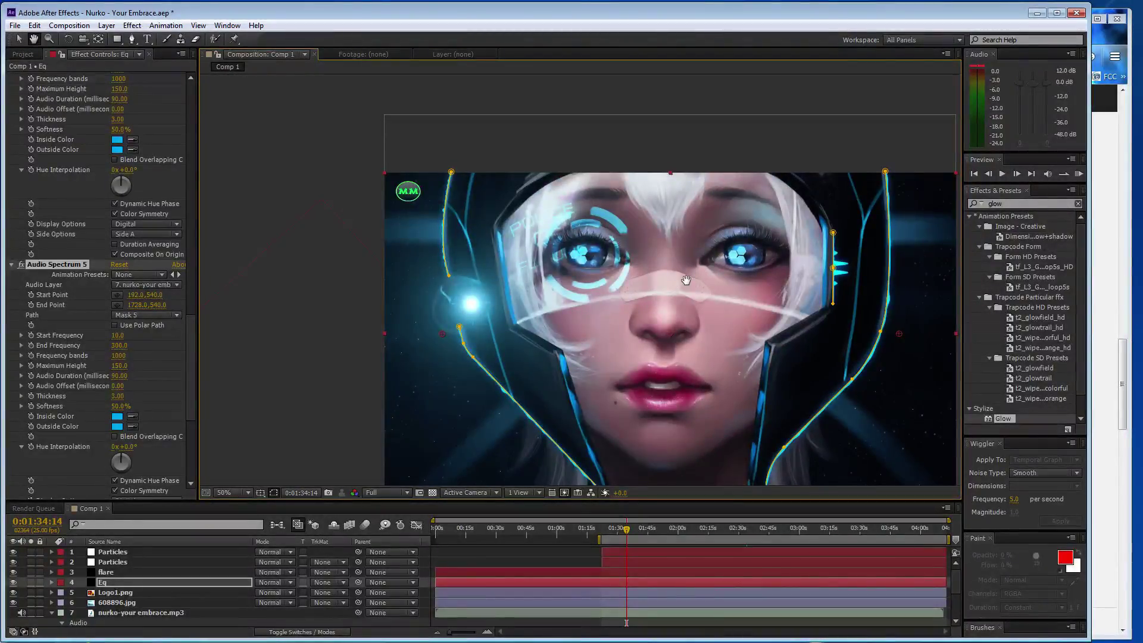
Step: Pan the view to the right helmet edge and select the Eq layer holding the spectrum masks
{"action": "key", "text": "v"}
{"action": "left_click", "coordinate": [781, 123]}
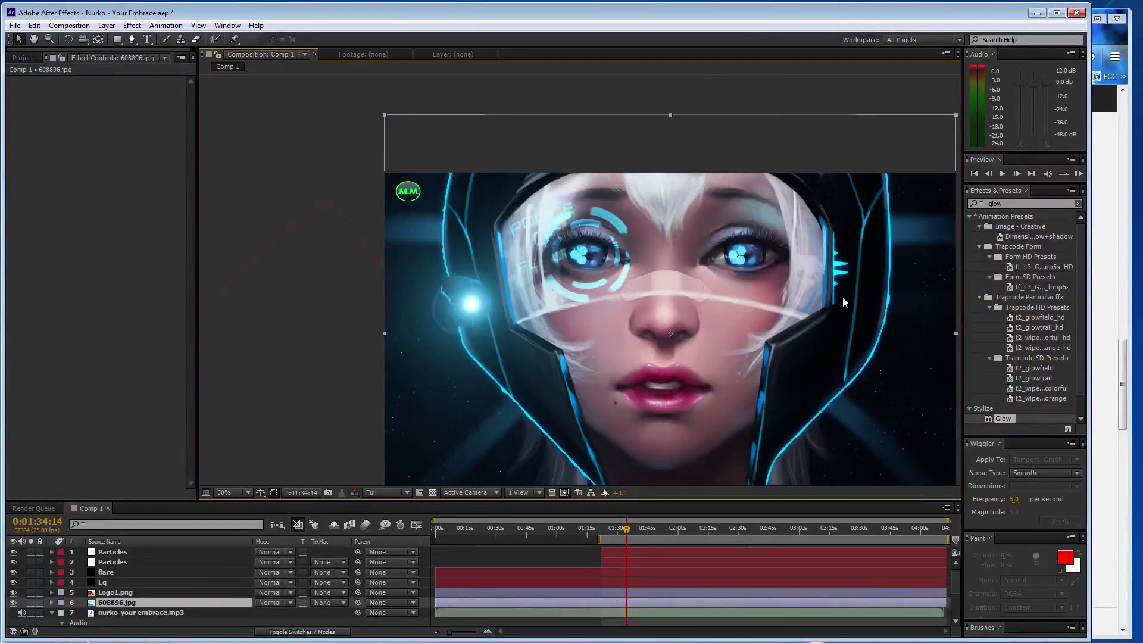
{"action": "scroll", "coordinate": [819, 296], "scroll_direction": "up", "scroll_amount": 2}
{"action": "key", "text": "h"}
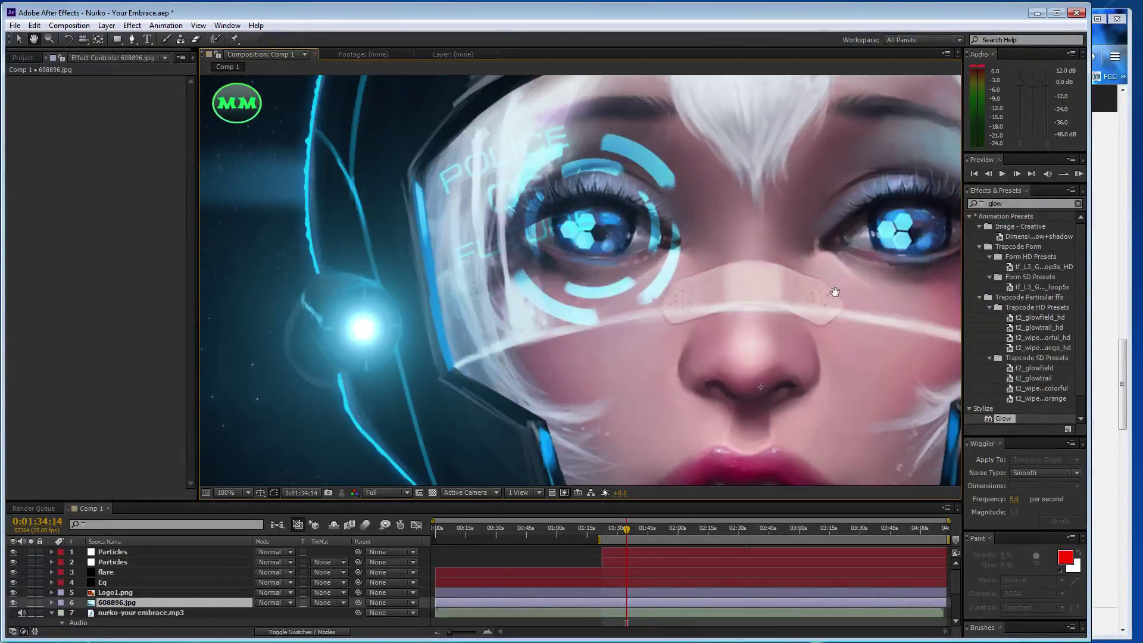
{"action": "left_click_drag", "start_coordinate": [503, 286], "coordinate": [355, 221]}
{"action": "key", "text": "v"}
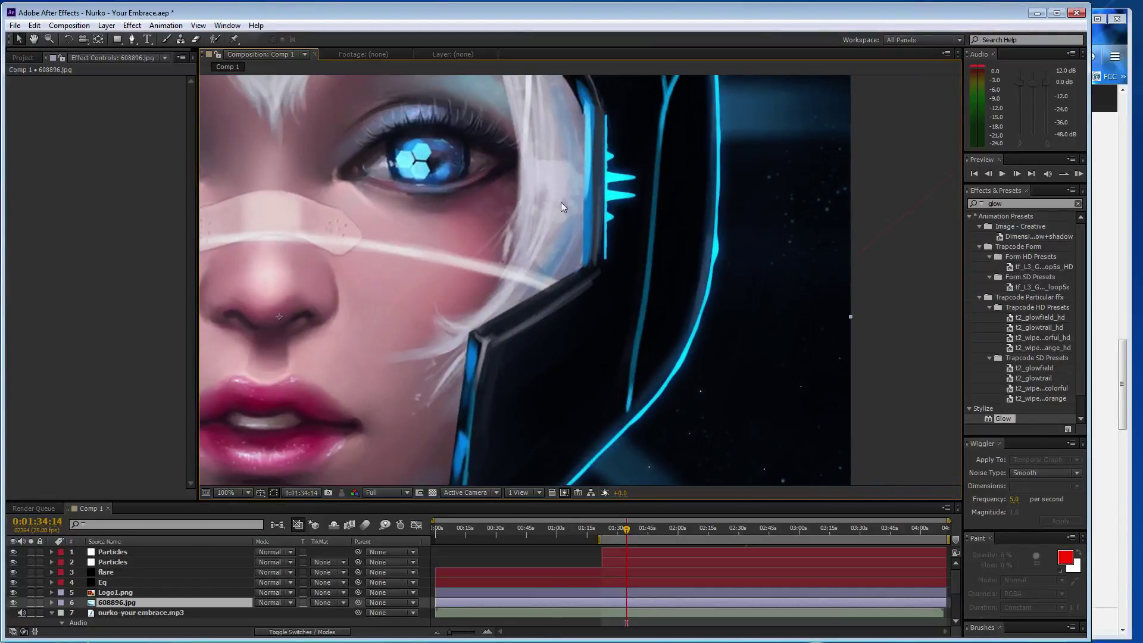
{"action": "left_click", "coordinate": [125, 582]}
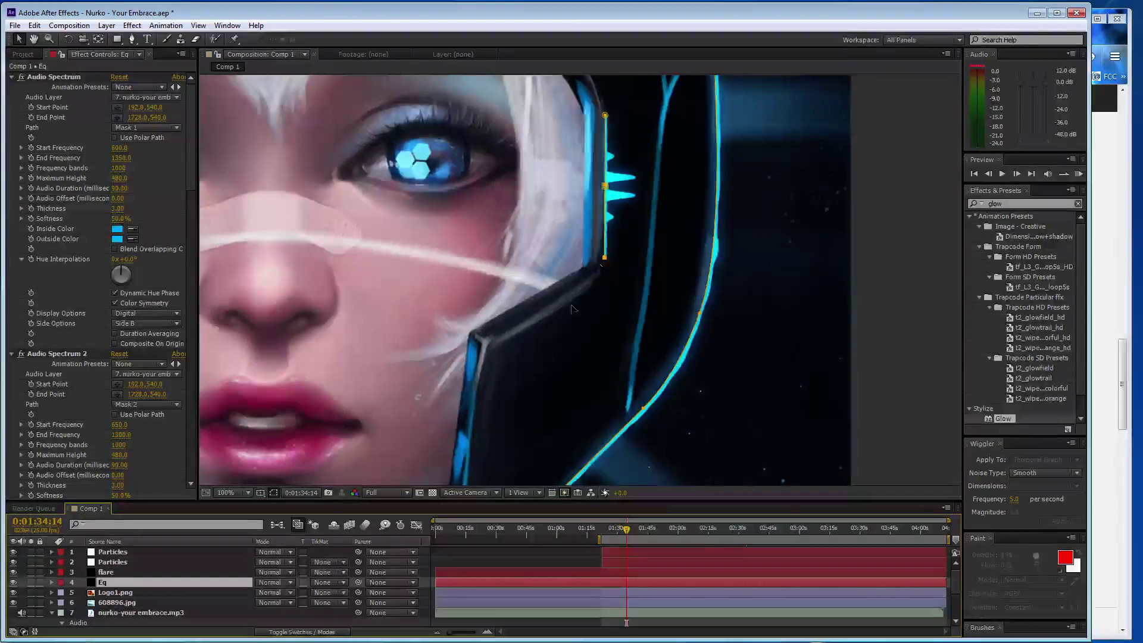
Step: Drag the mask points onto the diagonal helmet edge and add an extra path point
{"action": "left_click_drag", "start_coordinate": [604, 260], "coordinate": [494, 344]}
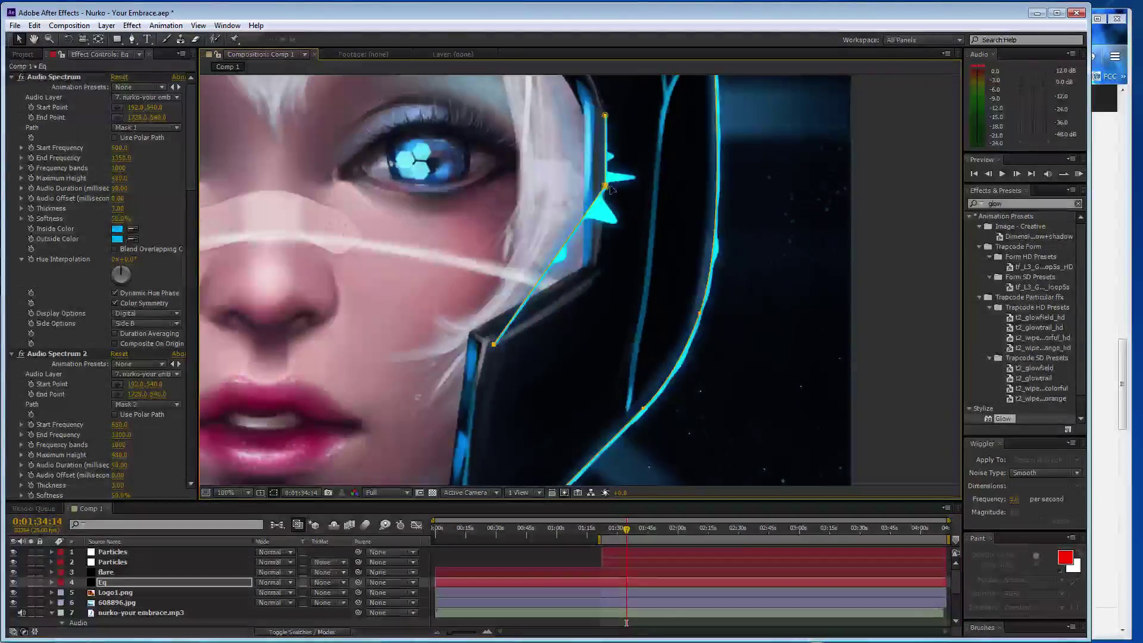
{"action": "mouse_move", "coordinate": [516, 304]}
{"action": "left_mouse_down"}
{"action": "mouse_move", "coordinate": [543, 316]}
{"action": "mouse_move", "coordinate": [491, 342]}
{"action": "left_mouse_up"}
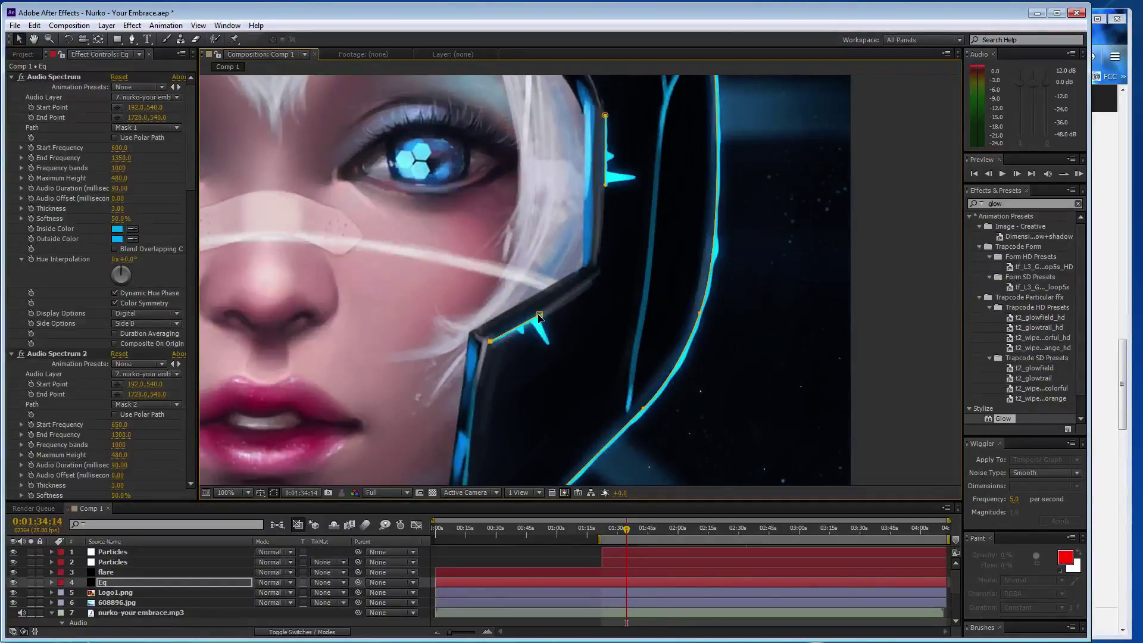
{"action": "left_click_drag", "start_coordinate": [541, 316], "coordinate": [545, 312]}
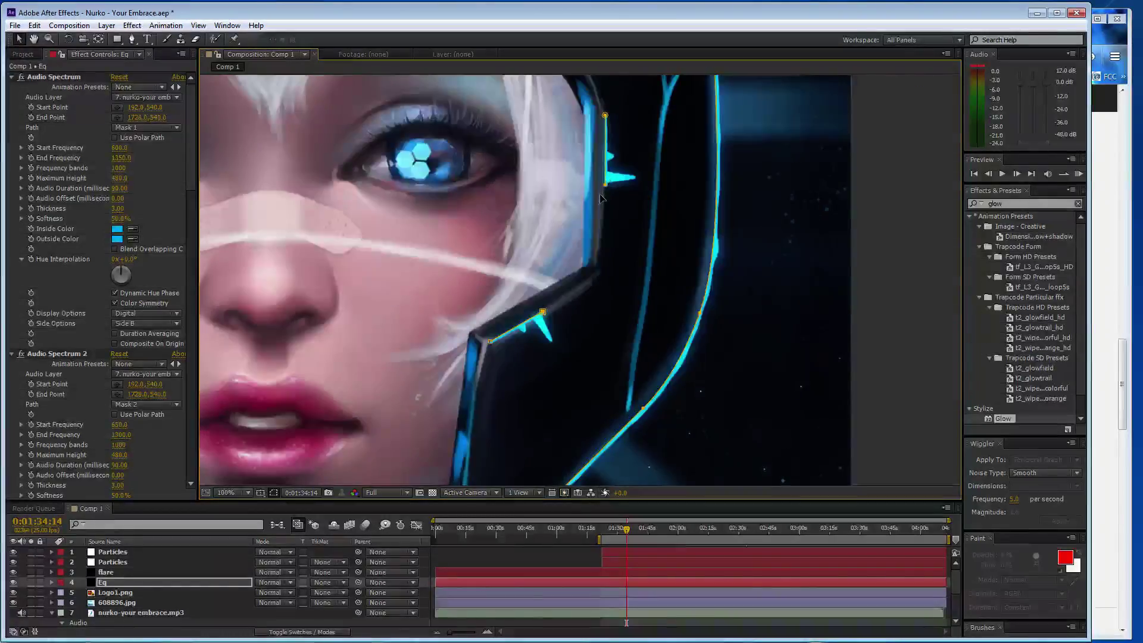
{"action": "left_click_drag", "start_coordinate": [606, 188], "coordinate": [560, 298]}
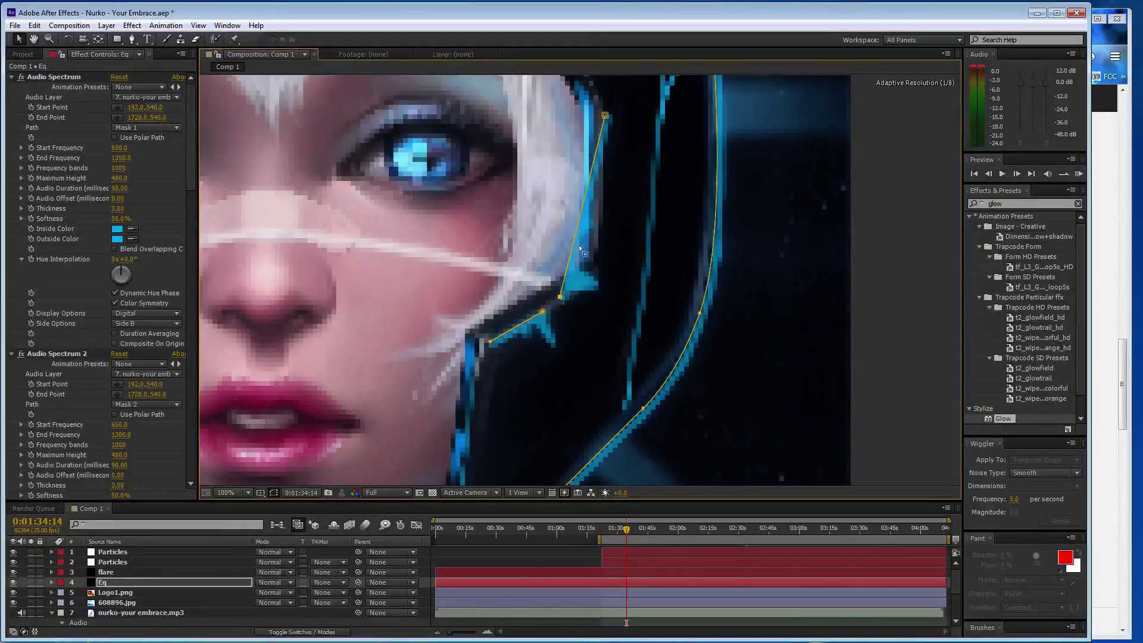
{"action": "left_click_drag", "start_coordinate": [605, 115], "coordinate": [600, 272]}
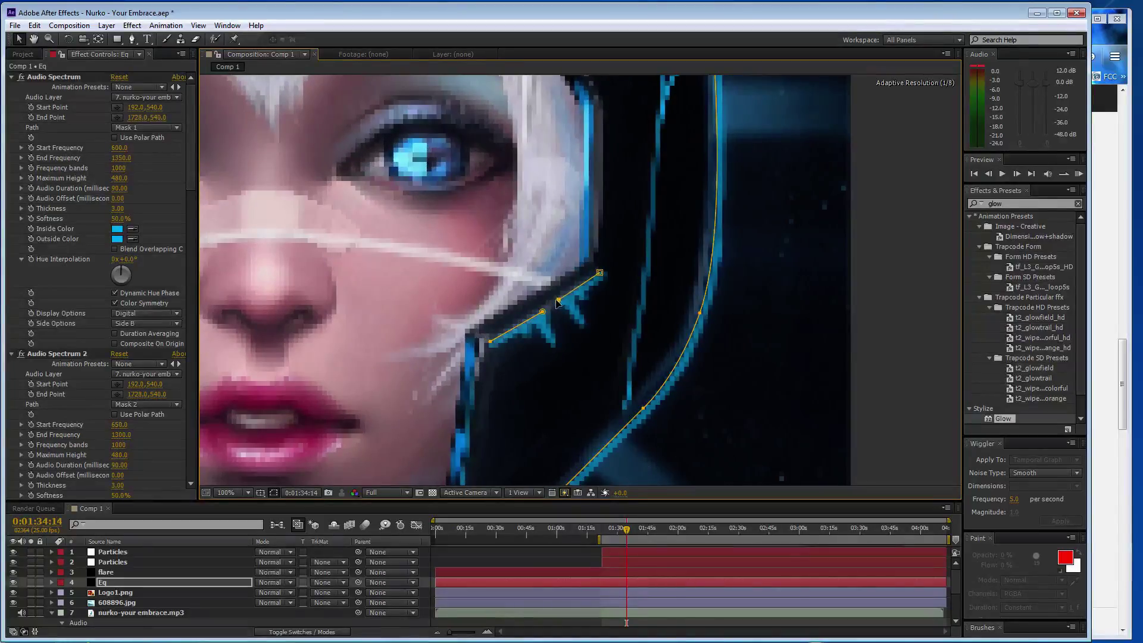
{"action": "left_click", "coordinate": [551, 305]}
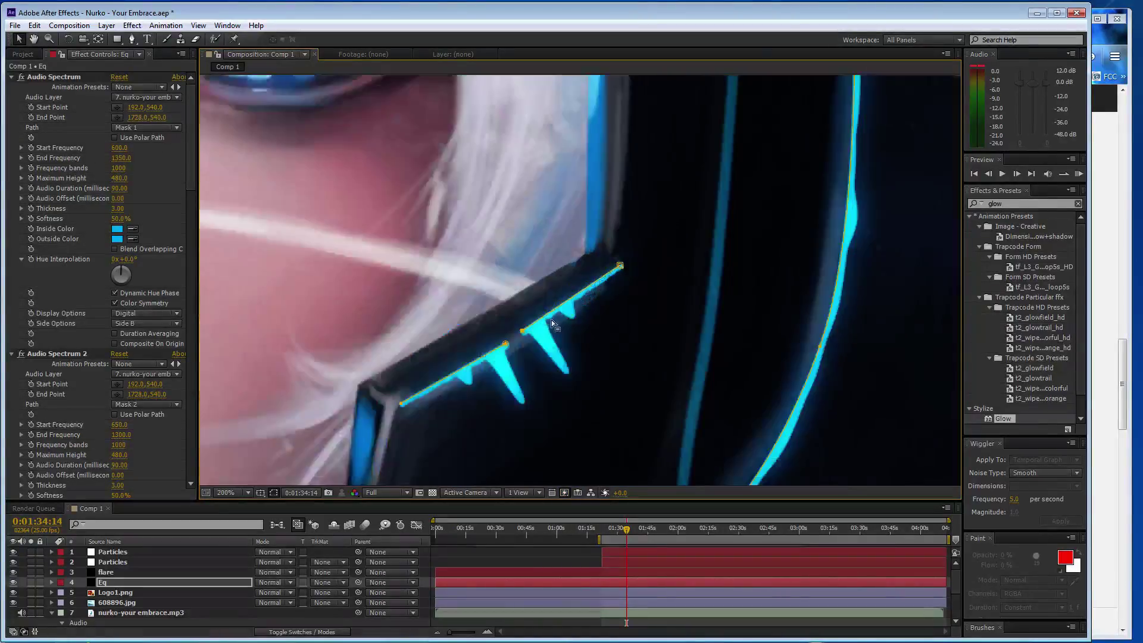
Step: At 400% zoom, nudge the mask points so the paths meet without a gap, then zoom back out
{"action": "key", "text": "period"}
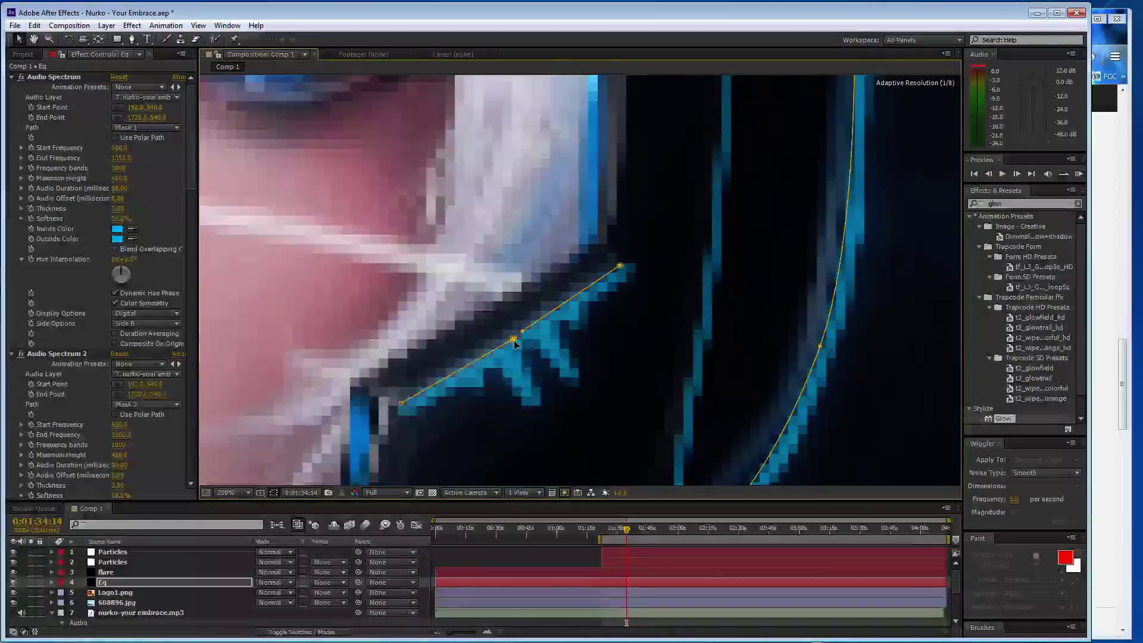
{"action": "key", "text": "period"}
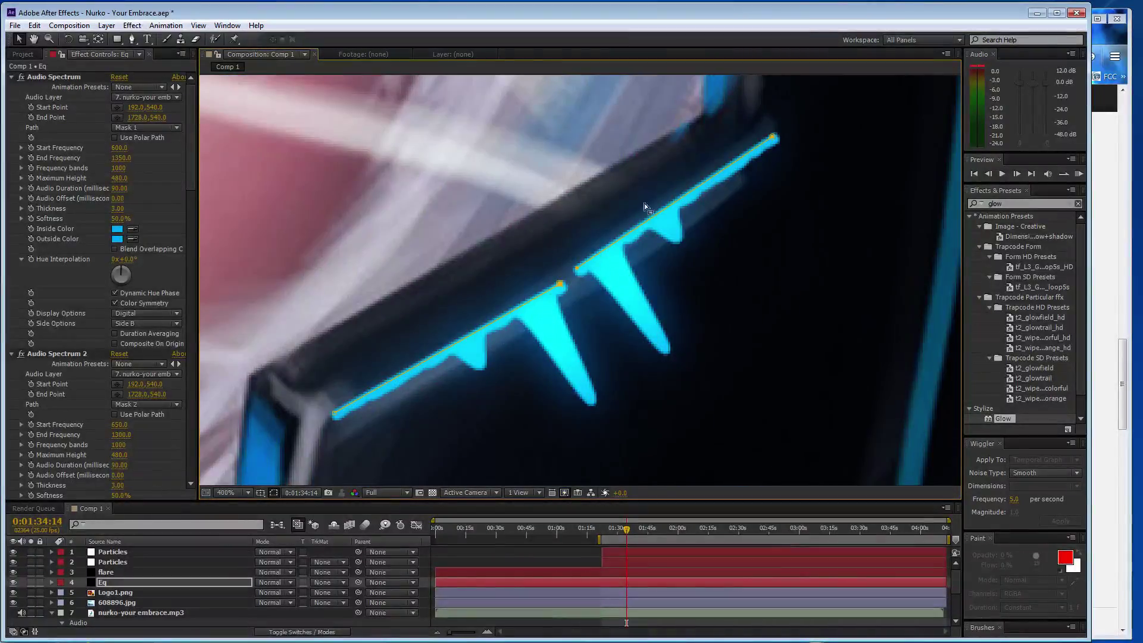
{"action": "left_click_drag", "start_coordinate": [772, 140], "coordinate": [776, 143]}
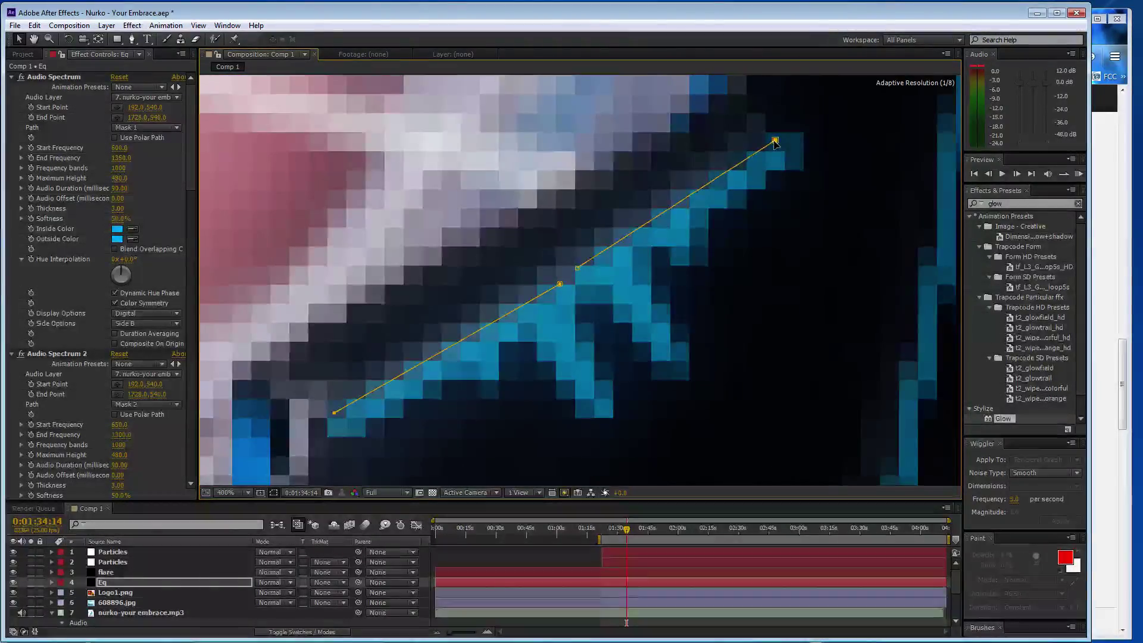
{"action": "left_click_drag", "start_coordinate": [577, 270], "coordinate": [578, 278]}
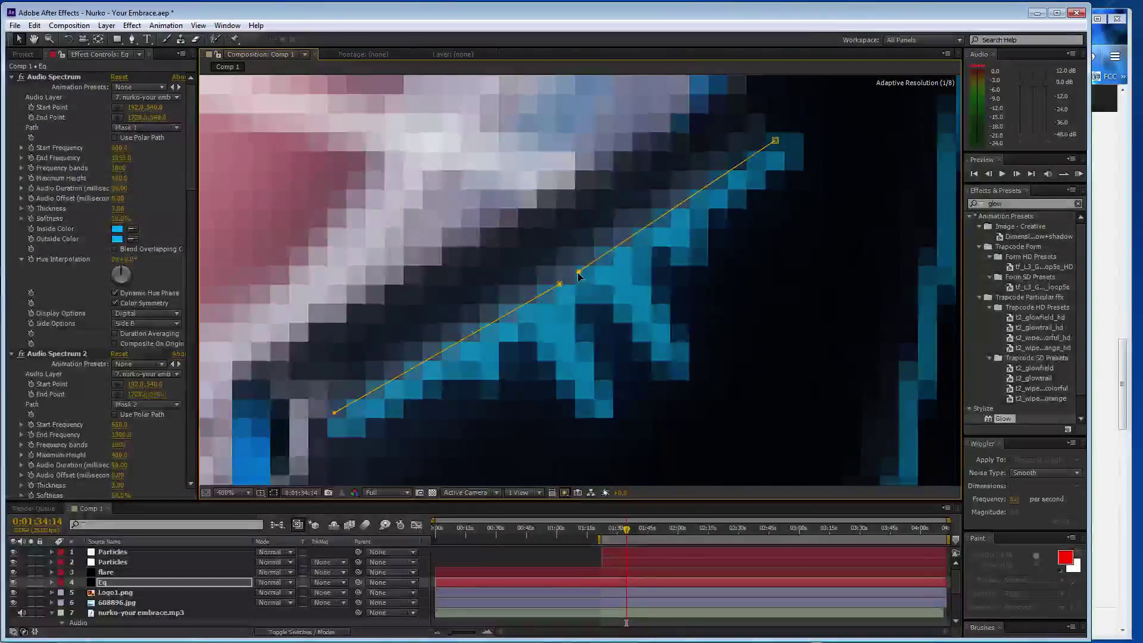
{"action": "scroll", "coordinate": [577, 281], "scroll_direction": "up", "scroll_amount": 1}
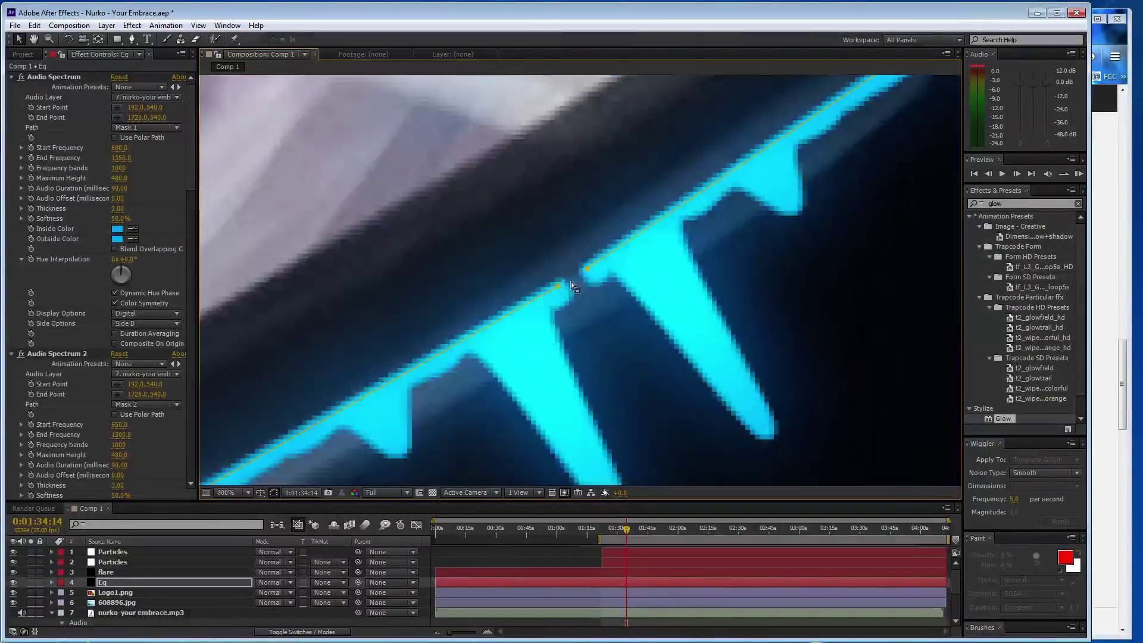
{"action": "scroll", "coordinate": [577, 281], "scroll_direction": "up", "scroll_amount": 1}
{"action": "left_click_drag", "start_coordinate": [591, 263], "coordinate": [569, 281]}
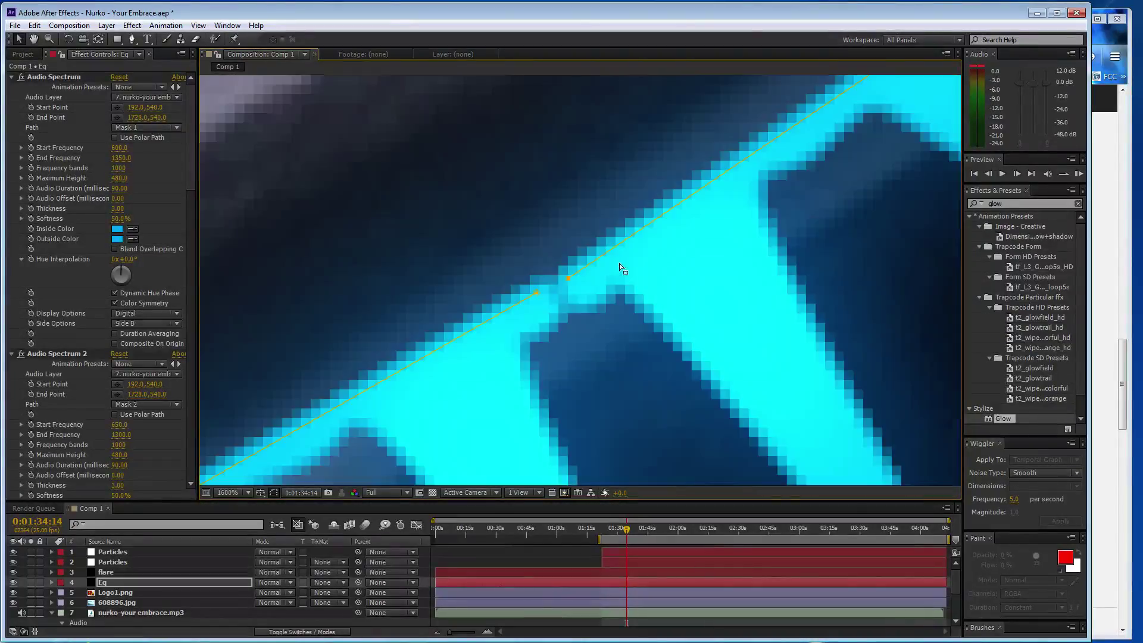
{"action": "left_click_drag", "start_coordinate": [536, 294], "coordinate": [563, 286]}
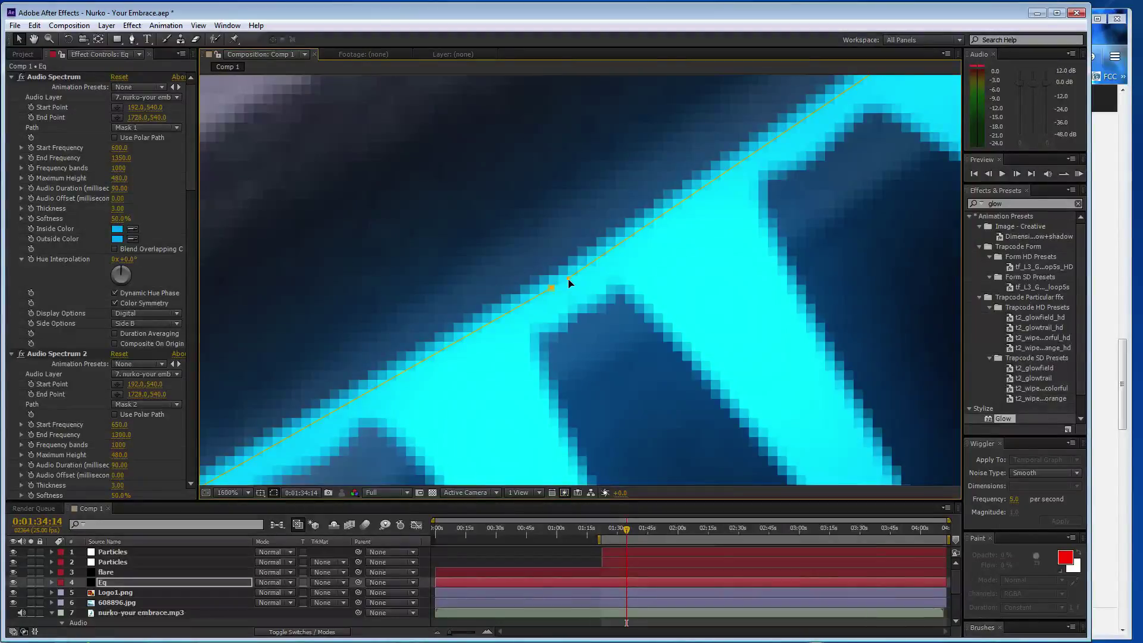
{"action": "left_click_drag", "start_coordinate": [568, 278], "coordinate": [559, 284]}
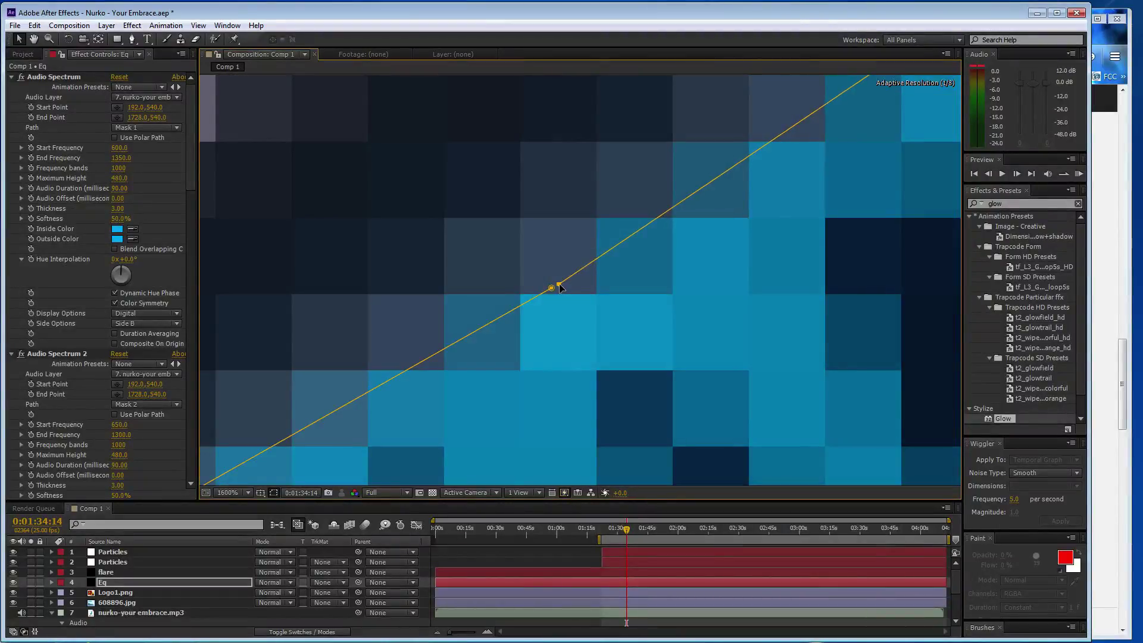
{"action": "scroll", "coordinate": [663, 256], "scroll_direction": "down", "scroll_amount": 5}
{"action": "scroll", "coordinate": [643, 274], "scroll_direction": "down", "scroll_amount": 5}
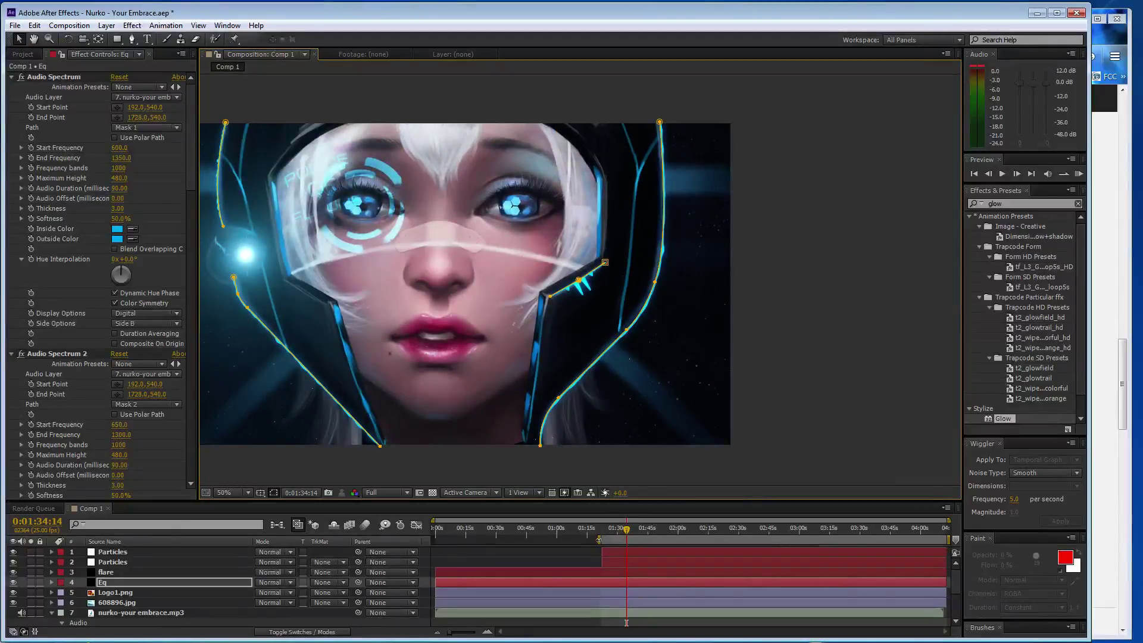
Step: Trim the work area to start later and RAM-preview the animation
{"action": "left_click_drag", "start_coordinate": [608, 539], "coordinate": [612, 540]}
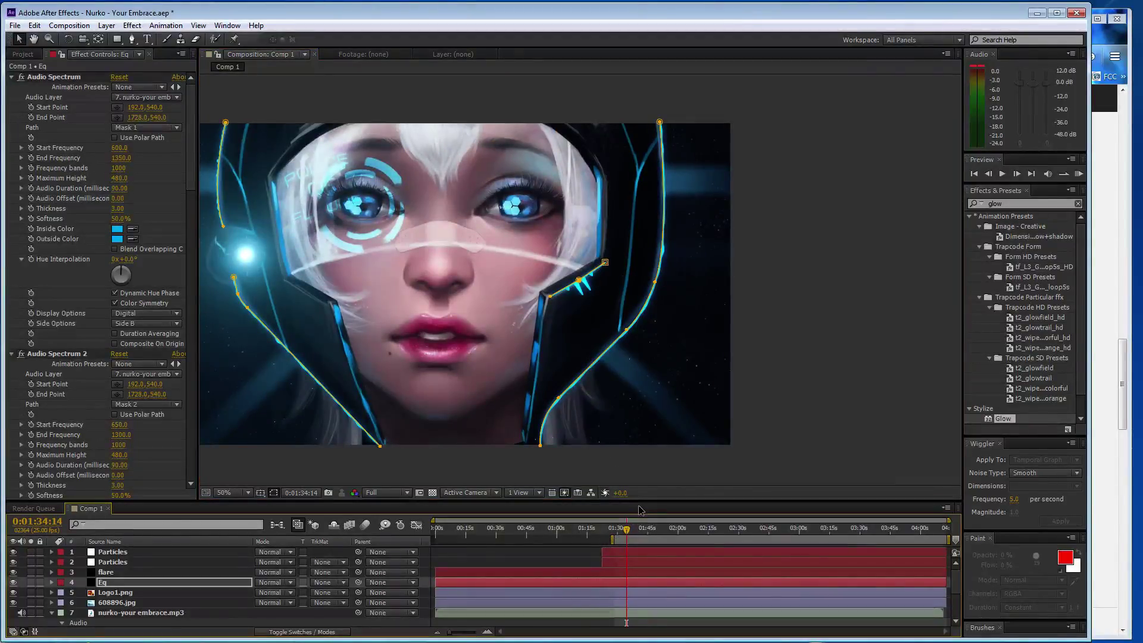
{"action": "key", "text": "KP_0"}
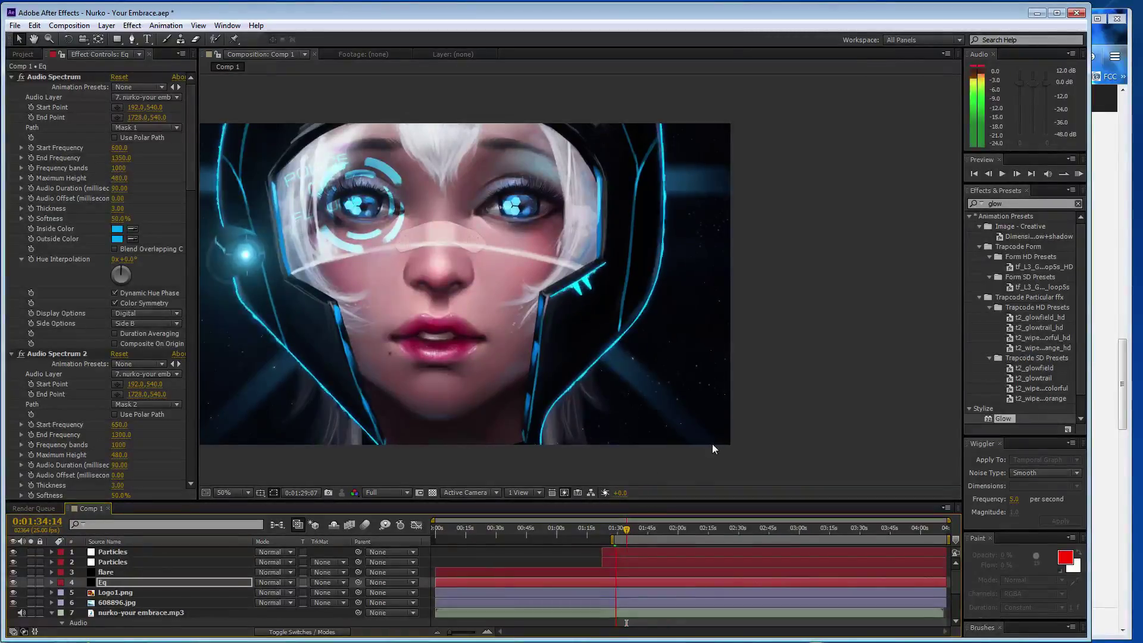
{"action": "key", "text": "space"}
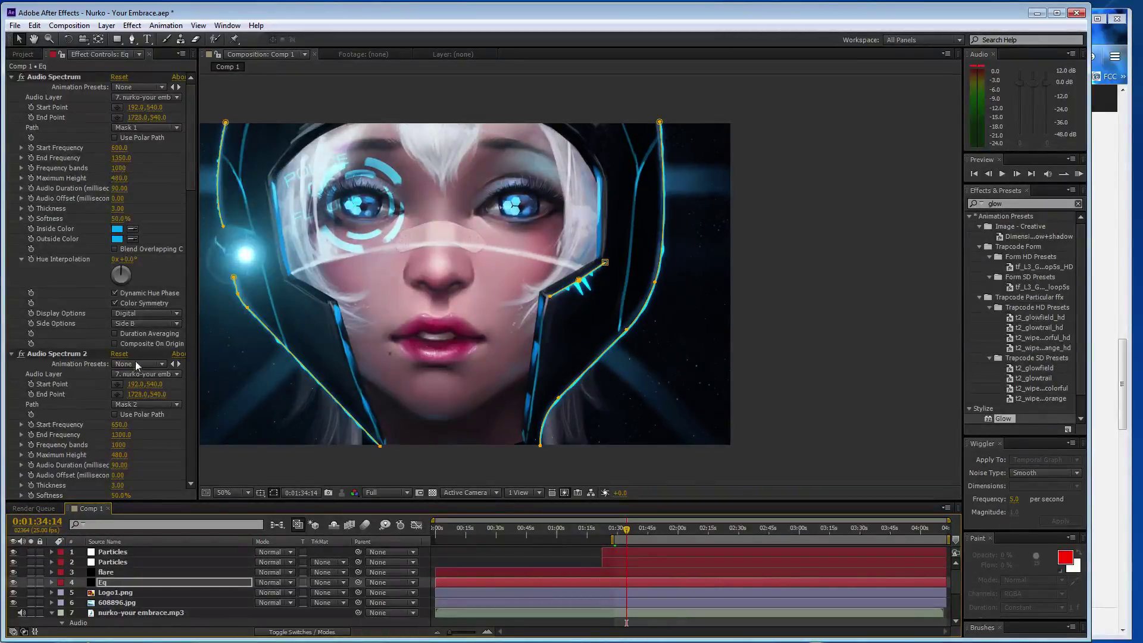
{"action": "scroll", "coordinate": [135, 360], "scroll_direction": "down", "scroll_amount": 5}
{"action": "scroll", "coordinate": [131, 384], "scroll_direction": "down", "scroll_amount": 5}
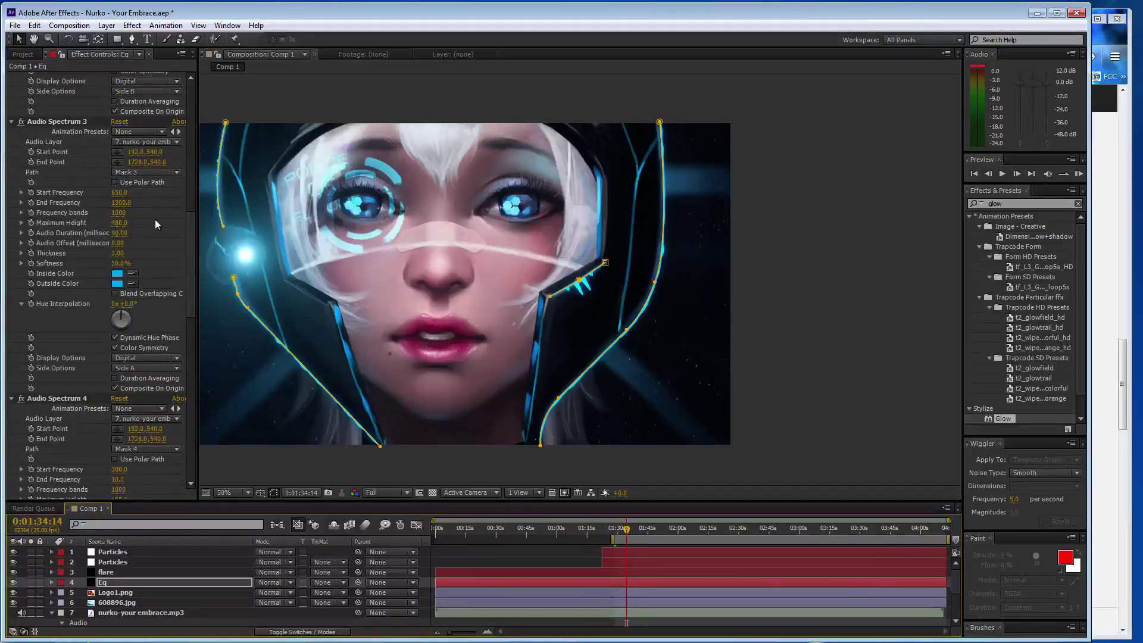
{"action": "scroll", "coordinate": [155, 223], "scroll_direction": "down", "scroll_amount": 2}
{"action": "scroll", "coordinate": [98, 337], "scroll_direction": "down", "scroll_amount": 1}
Step: Set Audio Spectrum 4 Start Frequency and Audio Spectrum 5 End Frequency to 200
{"action": "left_click", "coordinate": [119, 335]}
{"action": "type", "text": "200"}
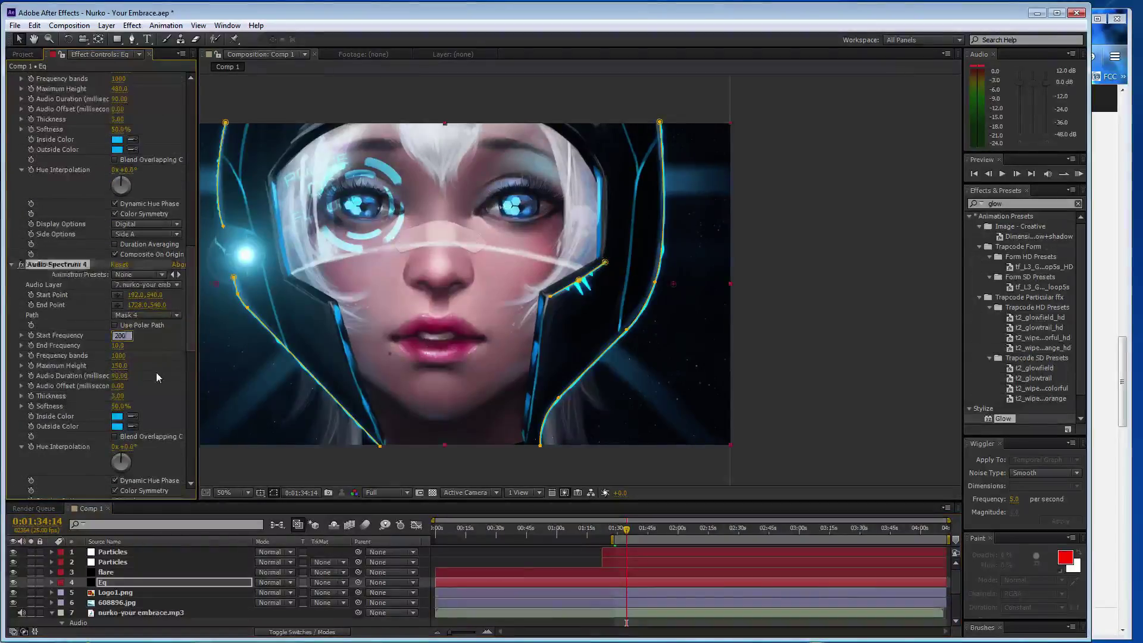
{"action": "scroll", "coordinate": [156, 372], "scroll_direction": "down", "scroll_amount": 4}
{"action": "left_click", "coordinate": [119, 435]}
{"action": "type", "text": "200"}
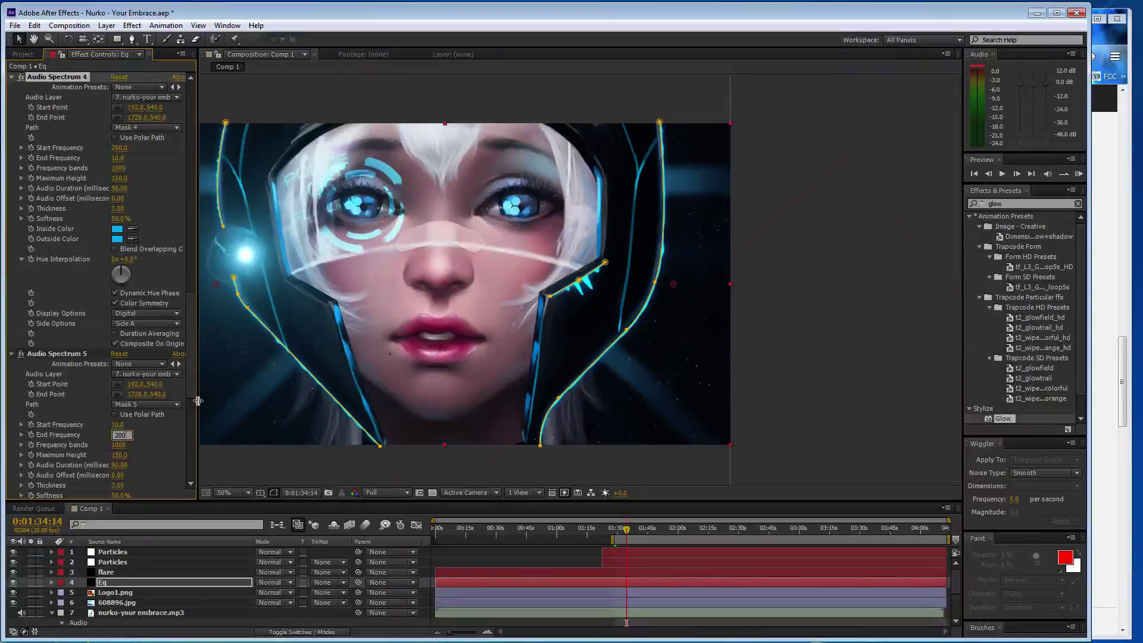
{"action": "left_click", "coordinate": [189, 373]}
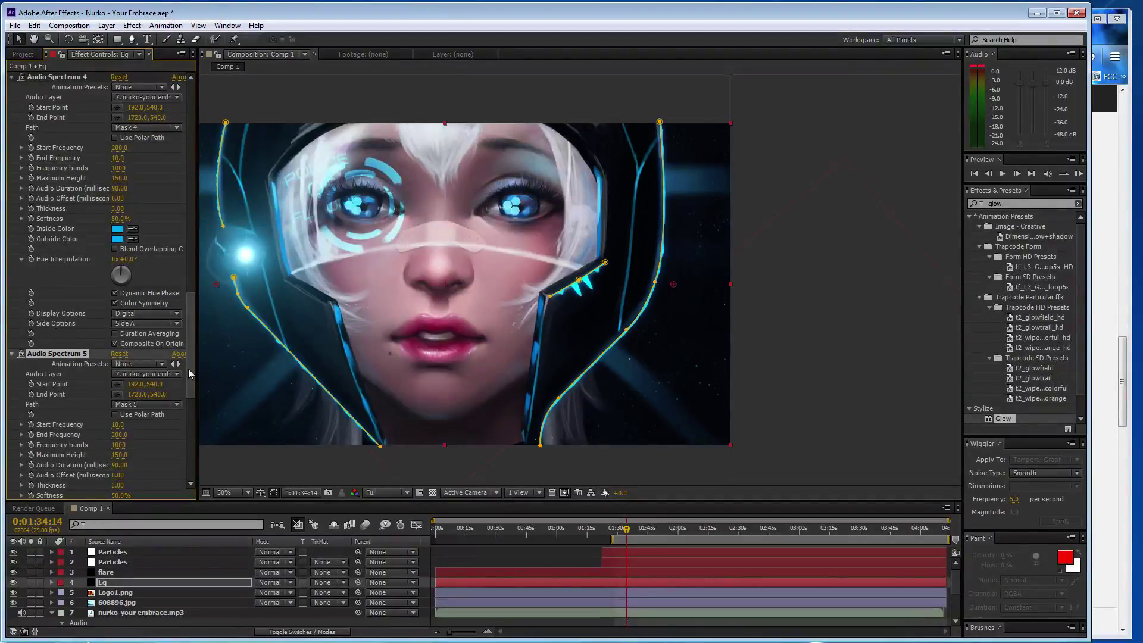
Step: Set Maximum Height to 125 on both Audio Spectrum 5 and Audio Spectrum 4
{"action": "left_click", "coordinate": [119, 455]}
{"action": "type", "text": "125"}
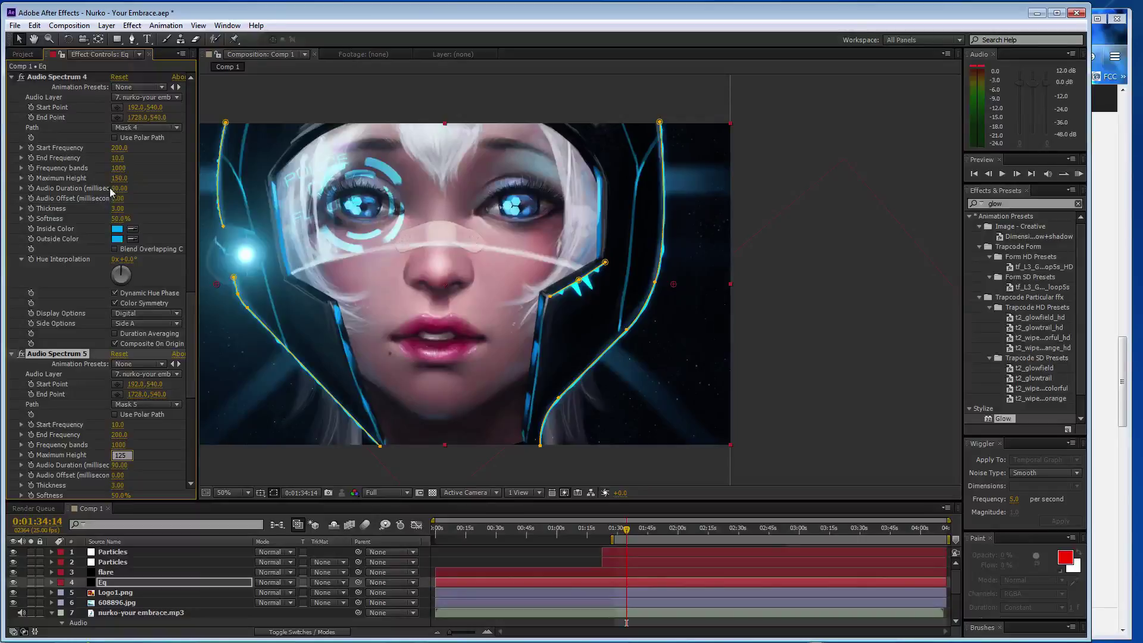
{"action": "left_click", "coordinate": [119, 177]}
{"action": "type", "text": "125"}
{"action": "key", "text": "Return"}
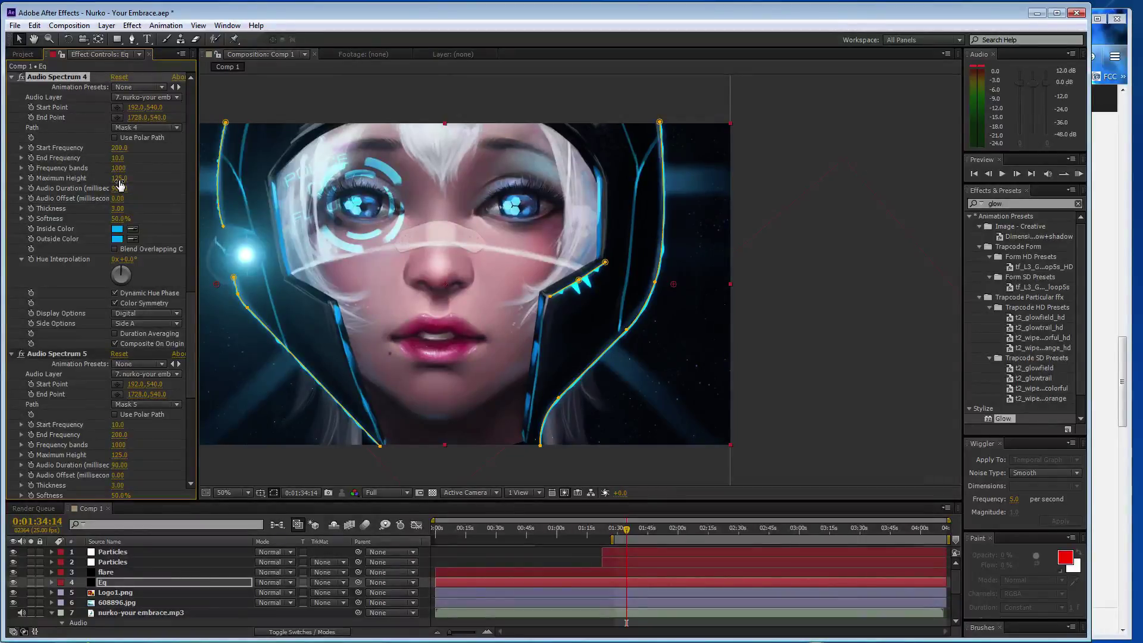
{"action": "scroll", "coordinate": [274, 306], "scroll_direction": "up", "scroll_amount": 2}
Step: Draw a new Mask 6 along the left helmet's inner edge with the Pen tool
{"action": "left_click_drag", "start_coordinate": [382, 376], "coordinate": [515, 334]}
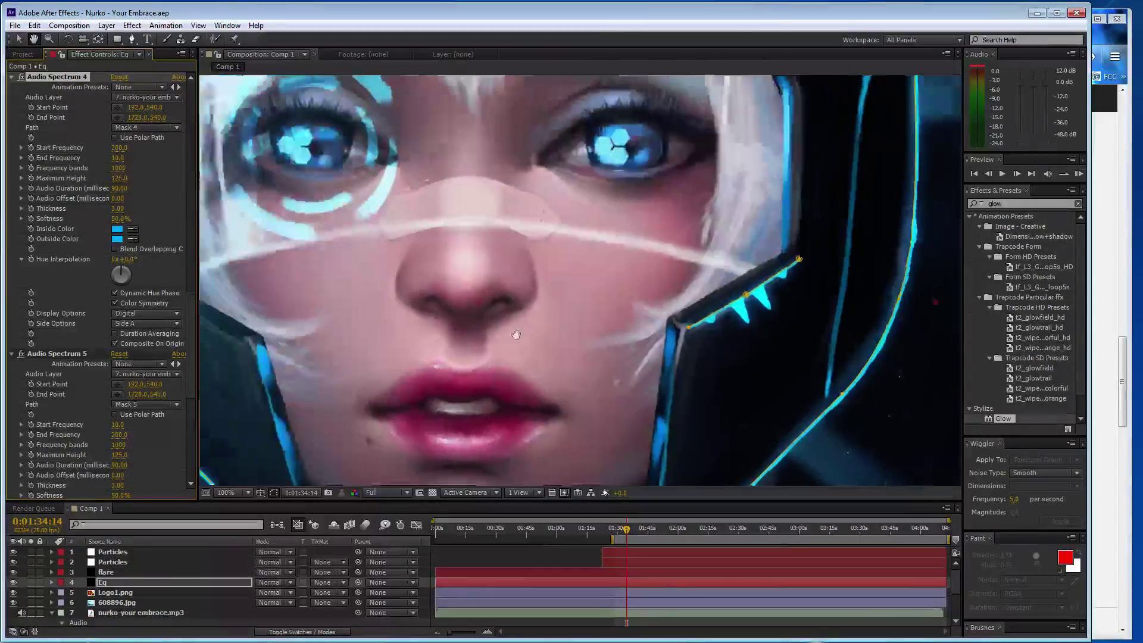
{"action": "left_click_drag", "start_coordinate": [256, 307], "coordinate": [524, 325]}
{"action": "key", "text": "g"}
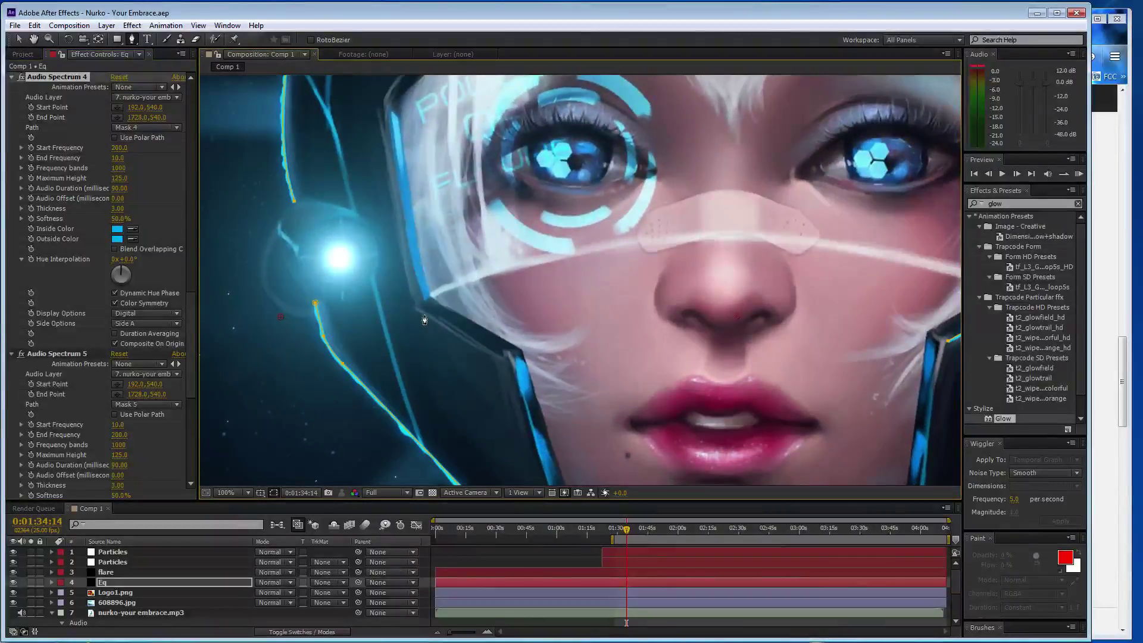
{"action": "left_click", "coordinate": [416, 309]}
{"action": "left_click", "coordinate": [446, 326]}
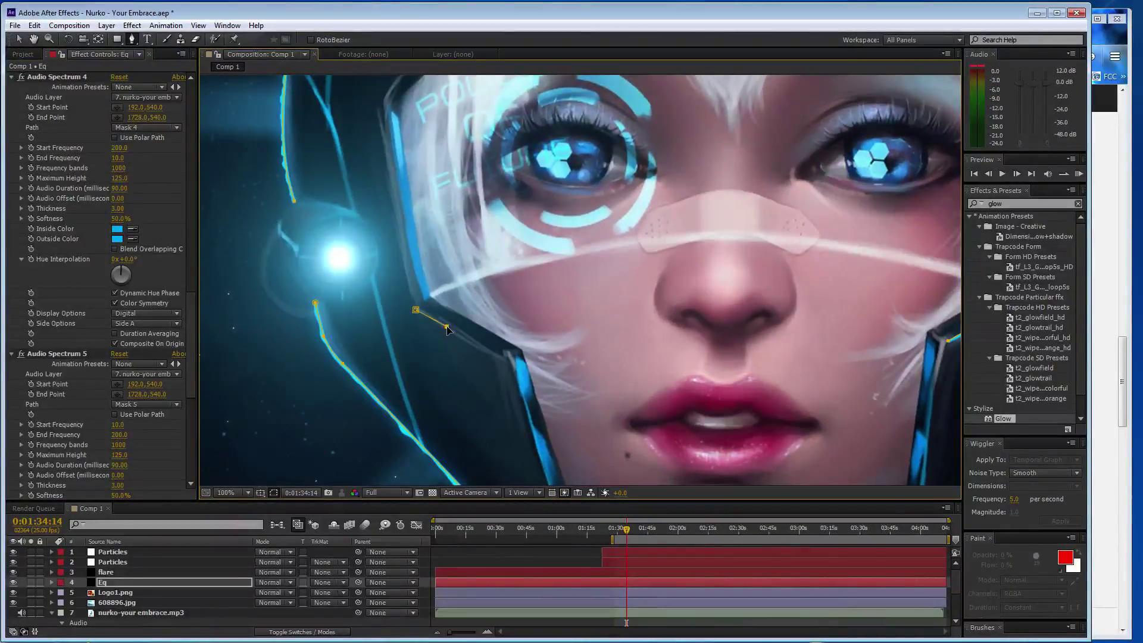
{"action": "left_click_drag", "start_coordinate": [448, 325], "coordinate": [453, 331]}
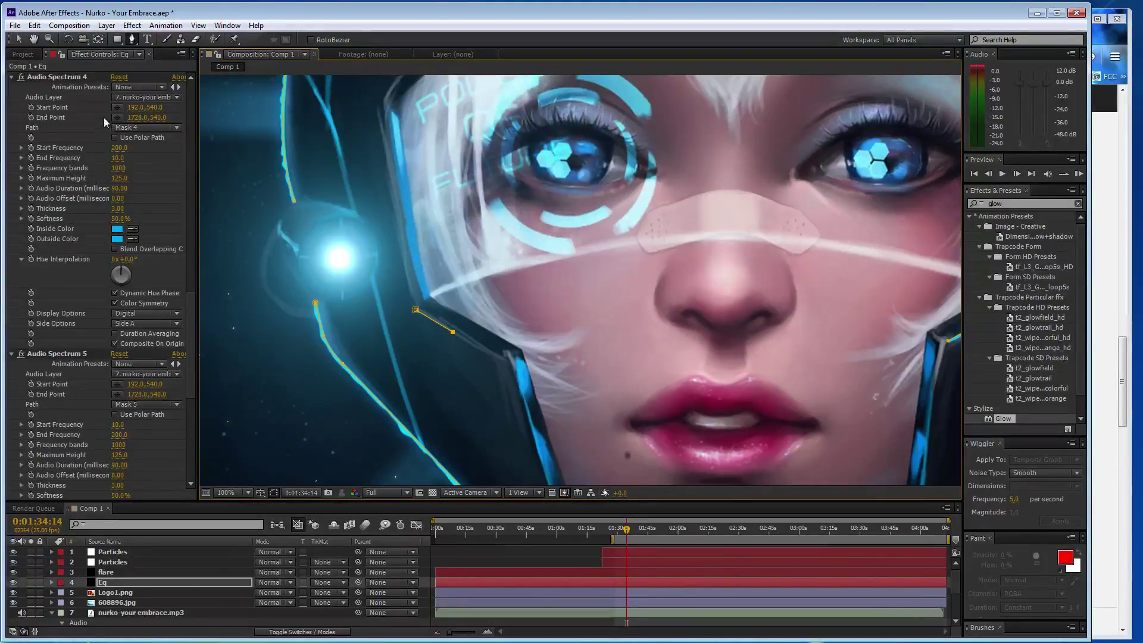
Step: Duplicate Audio Spectrum 4 as Audio Spectrum 6, using Mask 6 as its path with Side B bars
{"action": "left_click", "coordinate": [63, 77]}
{"action": "key", "text": "ctrl+d"}
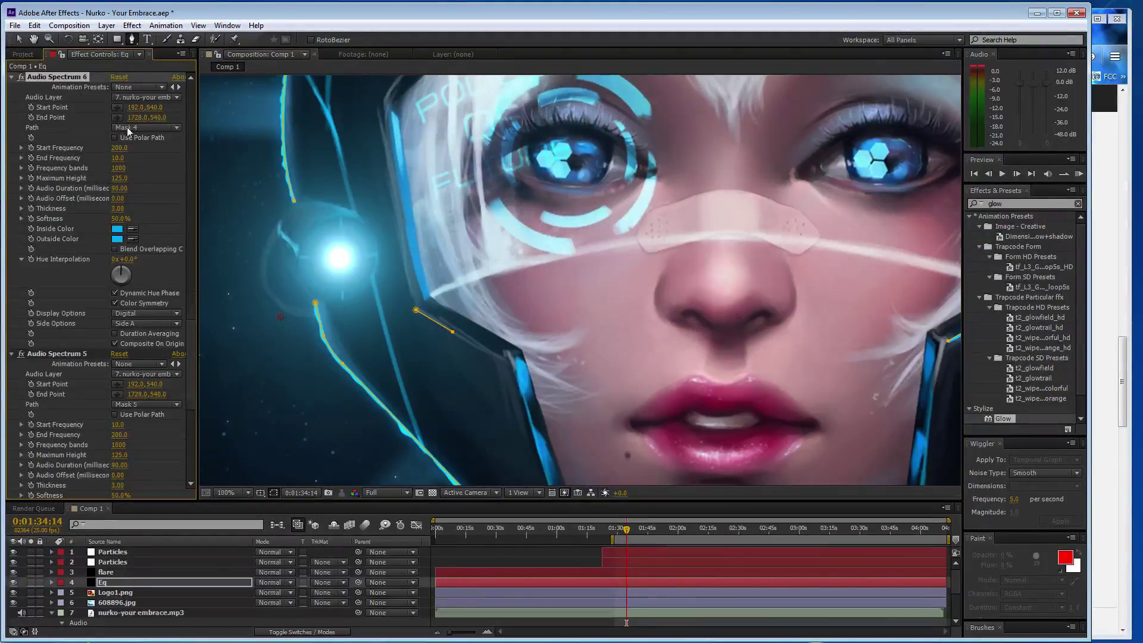
{"action": "left_click", "coordinate": [146, 128]}
{"action": "left_click", "coordinate": [156, 223]}
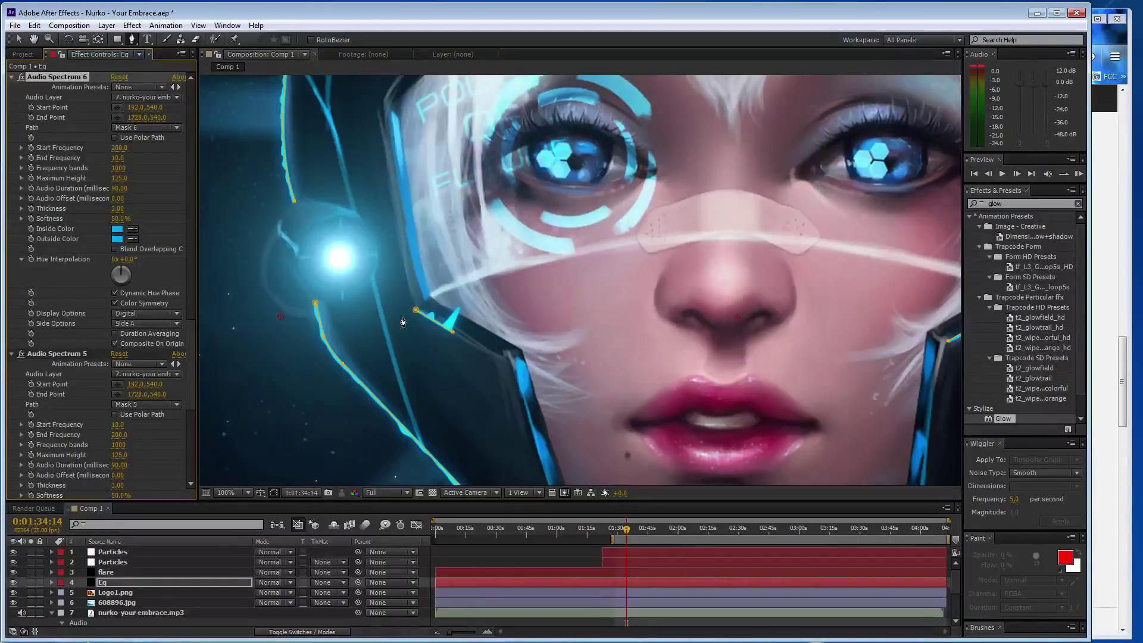
{"action": "left_click", "coordinate": [133, 325]}
{"action": "left_click", "coordinate": [140, 347]}
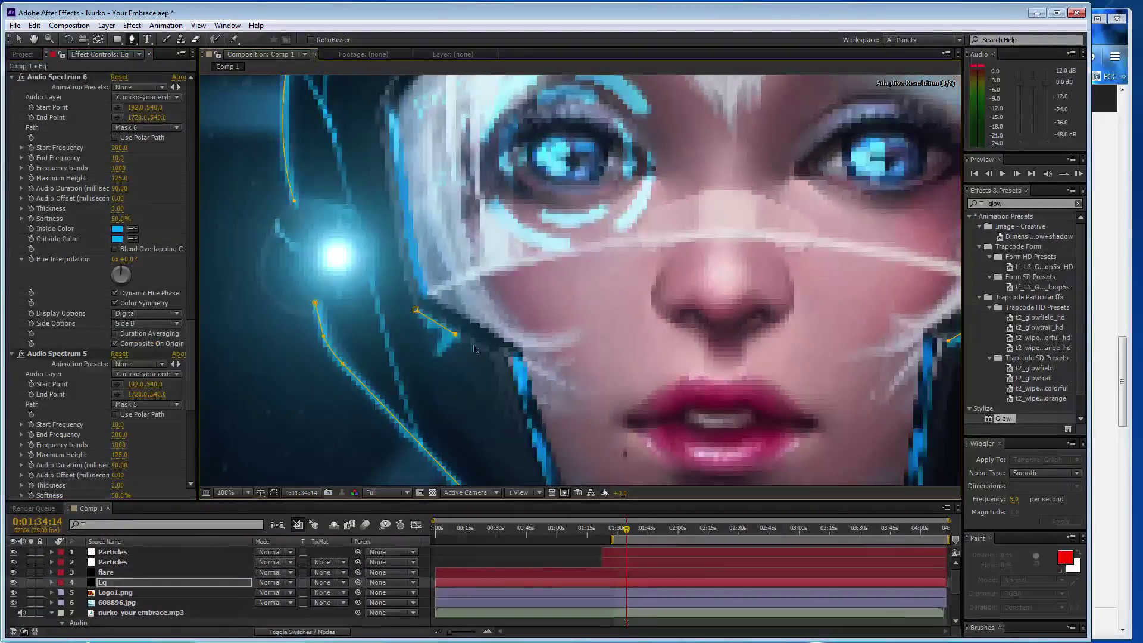
{"action": "scroll", "coordinate": [457, 361], "scroll_direction": "up", "scroll_amount": 2}
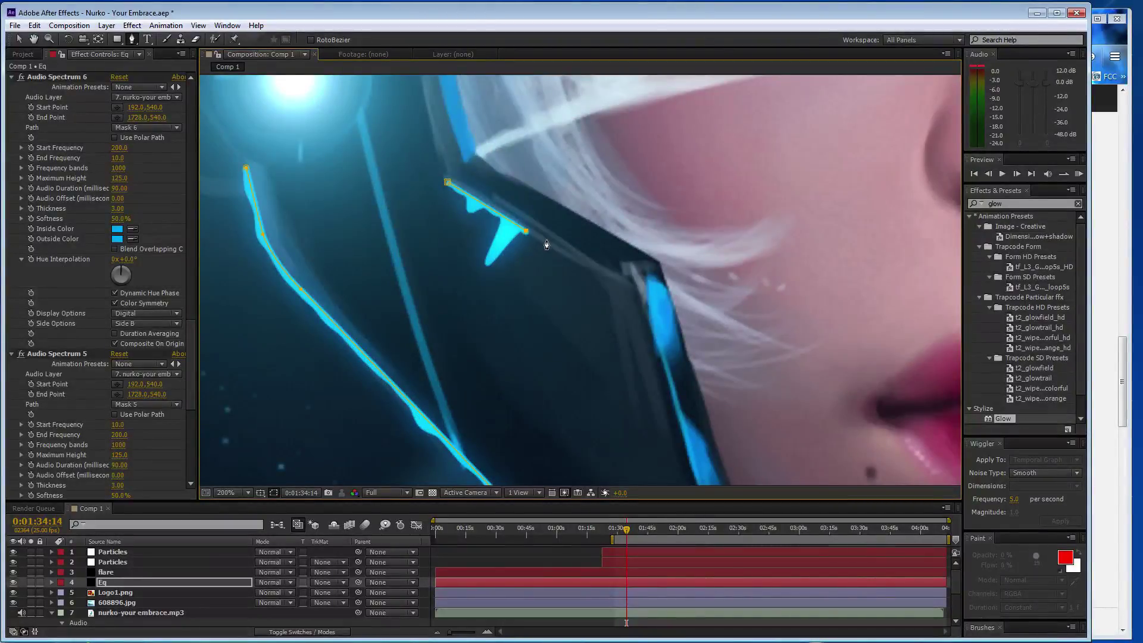
Step: Extend Mask 6 with extra points further along the visor edge
{"action": "left_click", "coordinate": [545, 240]}
{"action": "key", "text": "ctrl+z"}
{"action": "left_click", "coordinate": [147, 578]}
{"action": "left_click", "coordinate": [541, 238]}
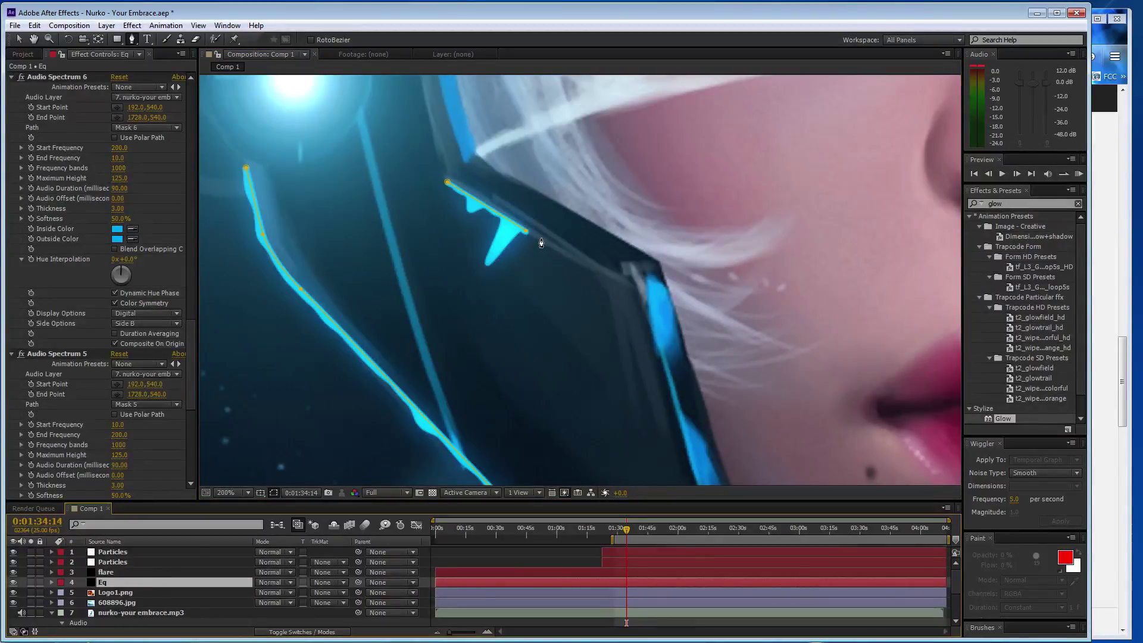
{"action": "left_click", "coordinate": [626, 280]}
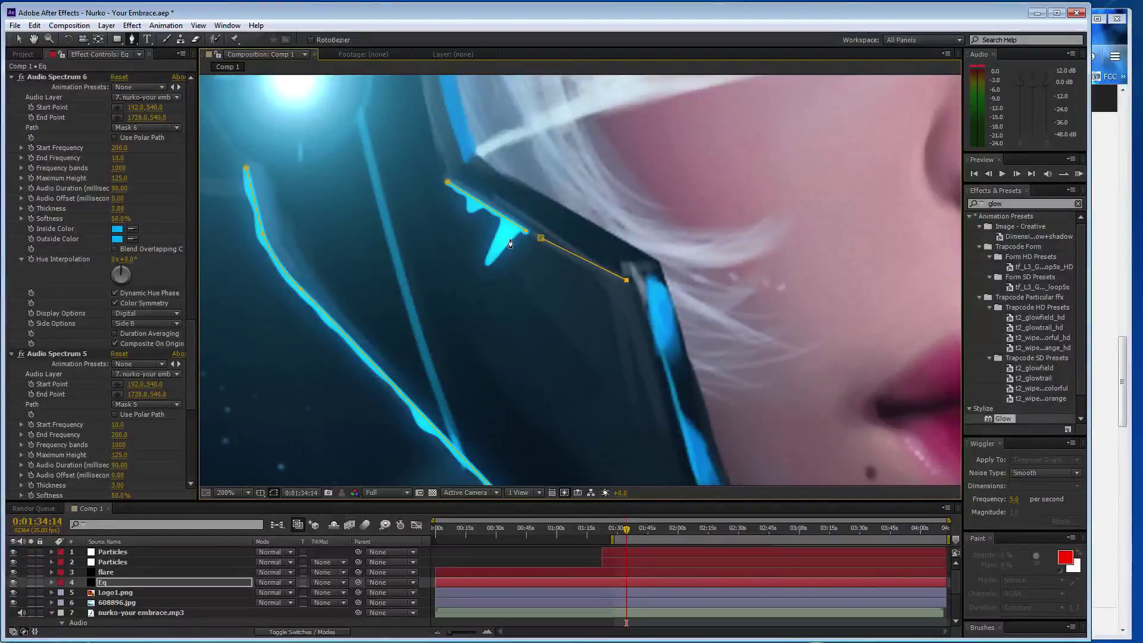
Step: Duplicate Audio Spectrum 5 as Audio Spectrum 7, using Mask 7 as its path with Side B bars
{"action": "left_click", "coordinate": [68, 76]}
{"action": "left_click", "coordinate": [68, 355]}
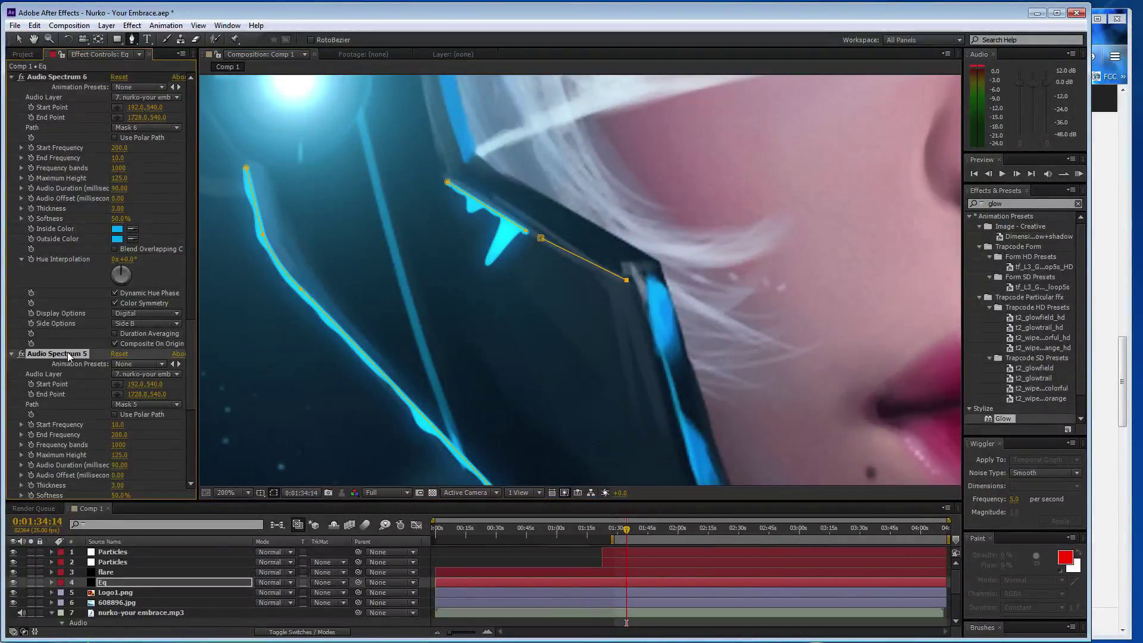
{"action": "key", "text": "ctrl+d"}
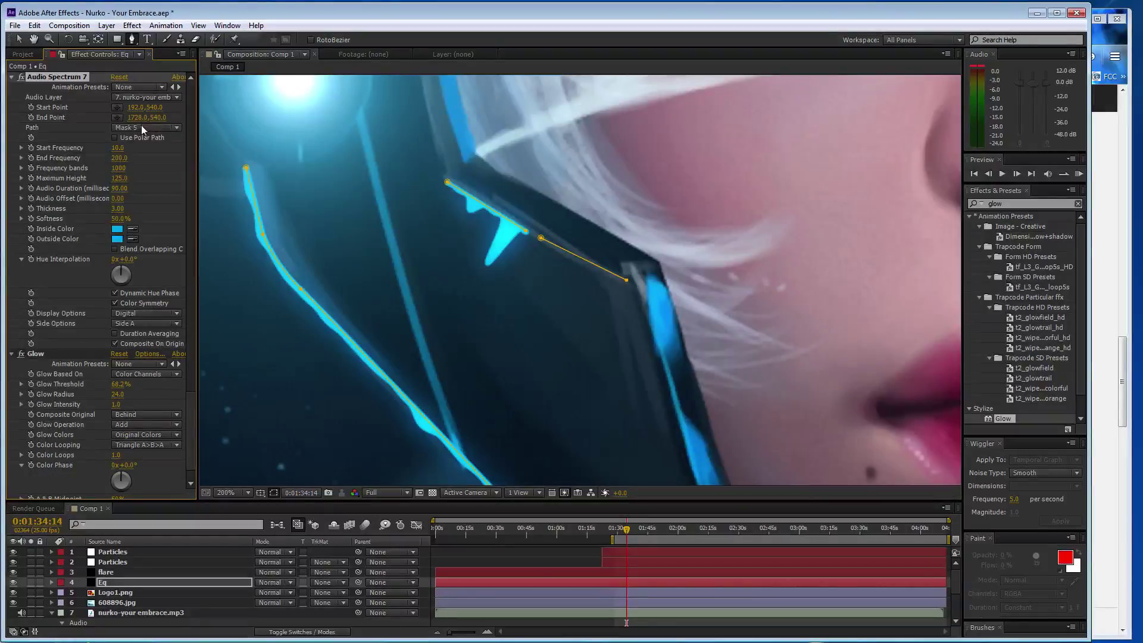
{"action": "left_click", "coordinate": [145, 127]}
{"action": "left_click", "coordinate": [162, 236]}
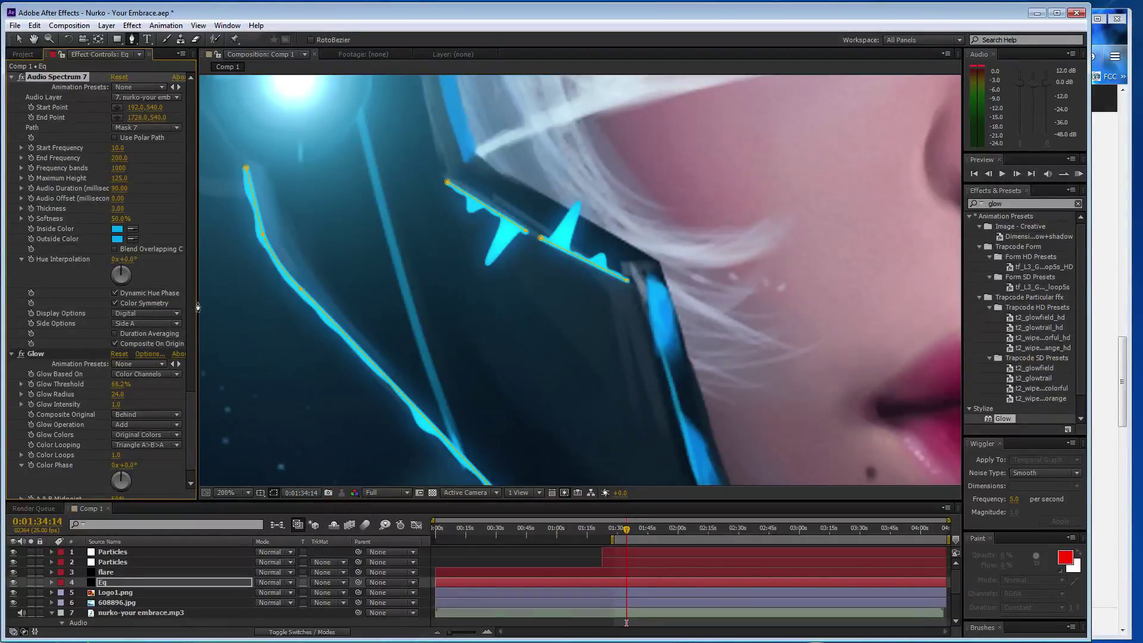
{"action": "left_click", "coordinate": [148, 323]}
{"action": "left_click", "coordinate": [152, 348]}
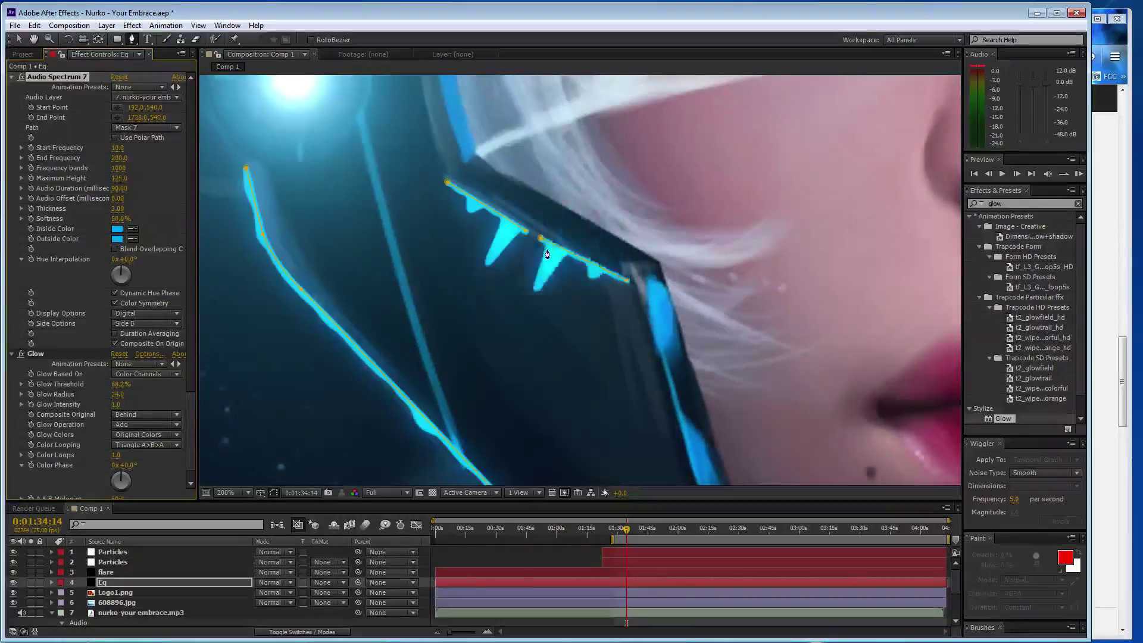
Step: Drag Mask 7's end point to butt against the Mask 6 spectrum, then zoom out to check
{"action": "scroll", "coordinate": [544, 253], "scroll_direction": "up", "scroll_amount": 2}
{"action": "scroll", "coordinate": [470, 185], "scroll_direction": "up", "scroll_amount": 1}
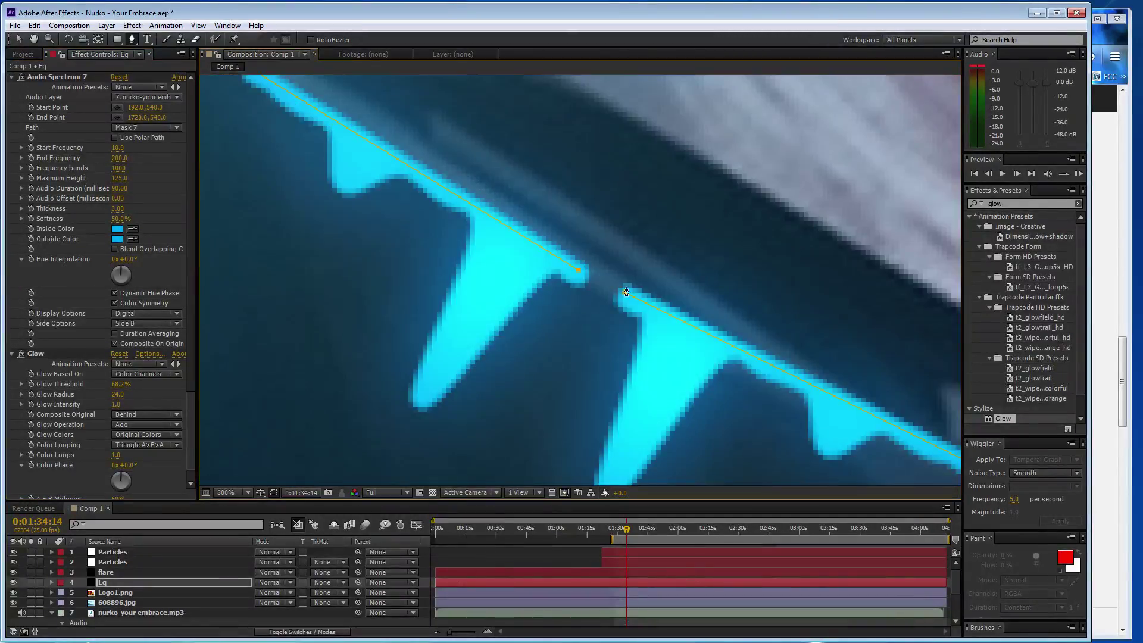
{"action": "left_click", "coordinate": [625, 292]}
{"action": "key", "text": "ctrl+z"}
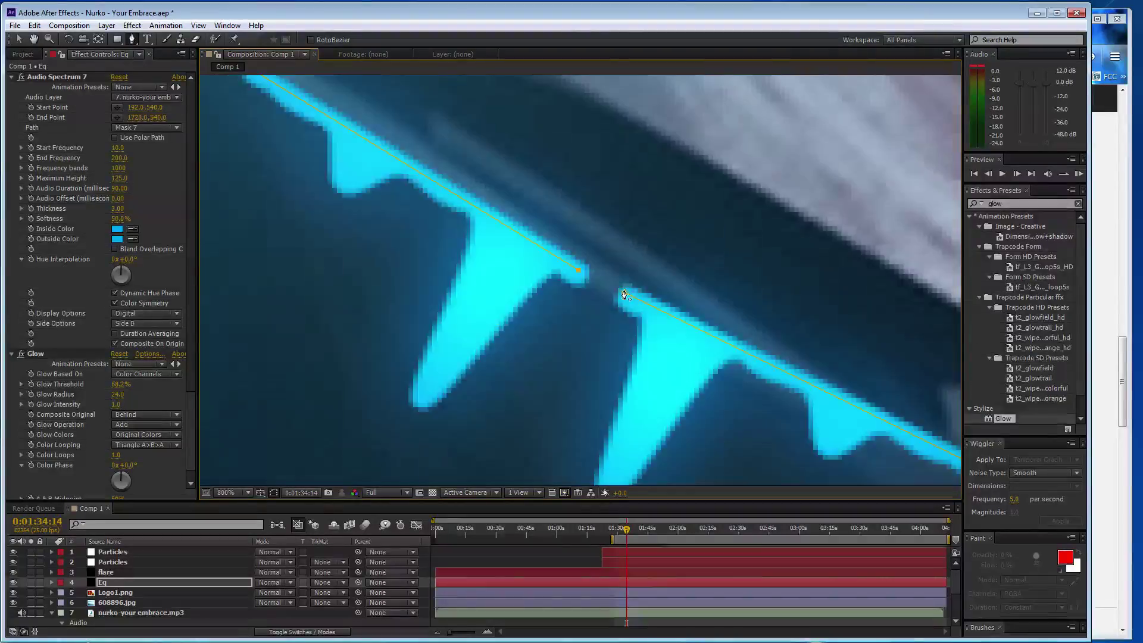
{"action": "key", "text": "v"}
{"action": "left_click_drag", "start_coordinate": [624, 292], "coordinate": [607, 286]}
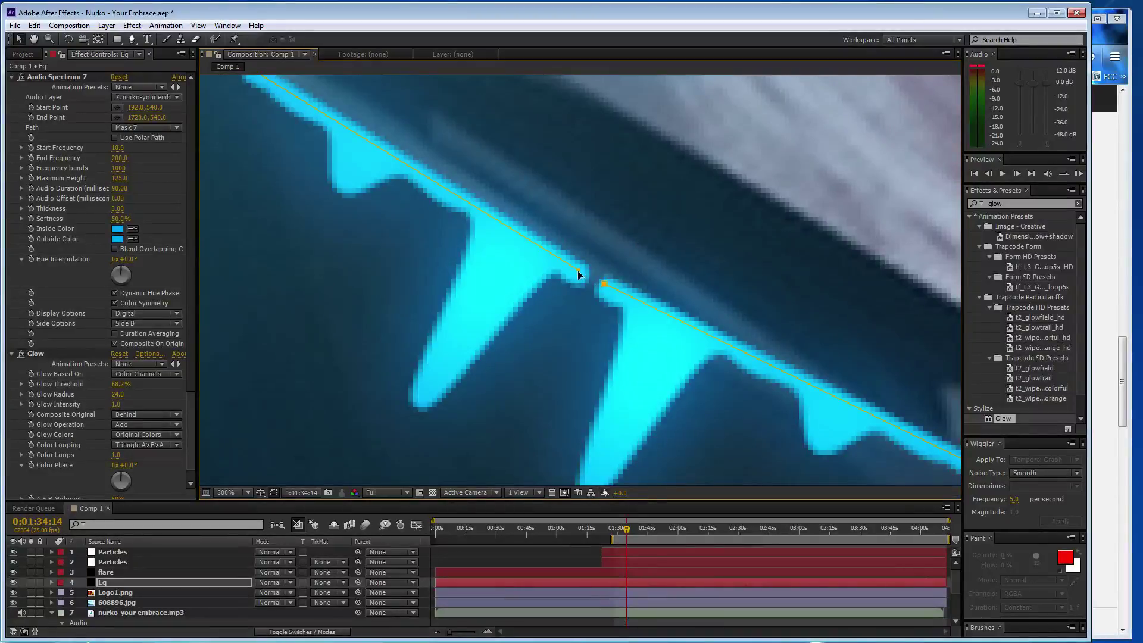
{"action": "left_click_drag", "start_coordinate": [604, 284], "coordinate": [585, 277]}
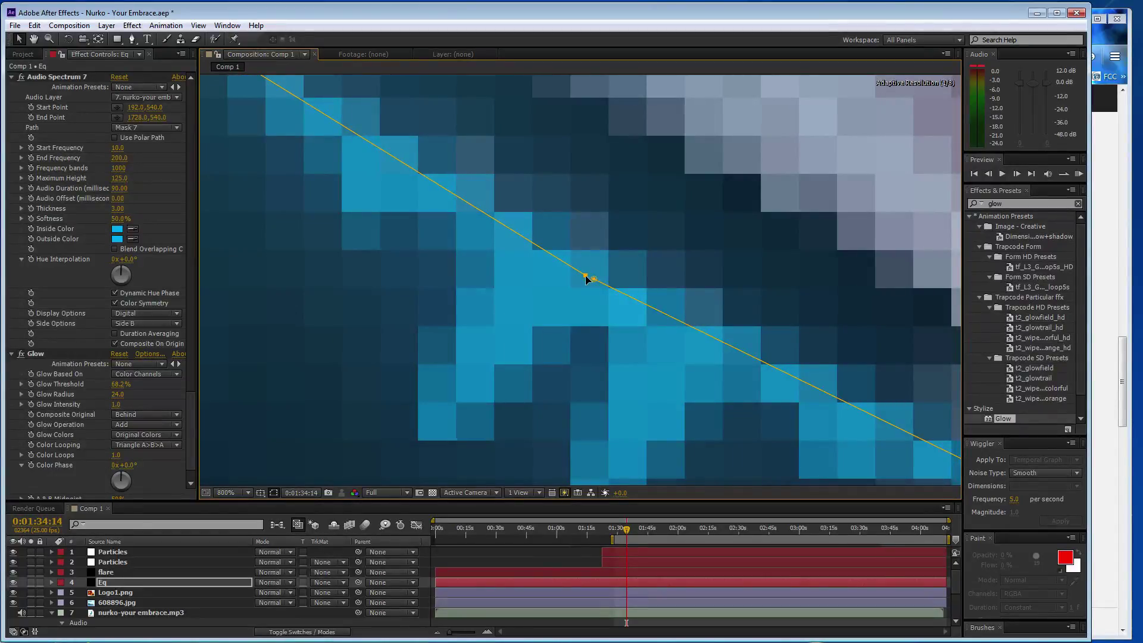
{"action": "key", "text": "comma"}
{"action": "key", "text": "comma"}
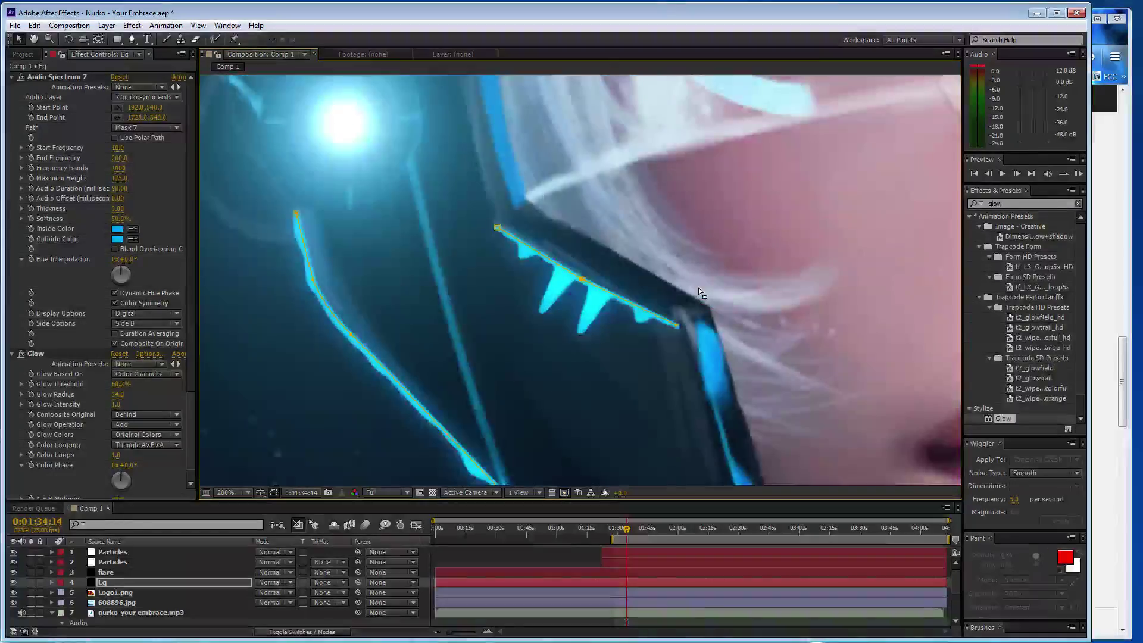
{"action": "key", "text": "comma"}
{"action": "key", "text": "comma"}
Step: Stop the preview and select the 608896.jpg layer with the Selection tool
{"action": "left_click_drag", "start_coordinate": [699, 288], "coordinate": [565, 296]}
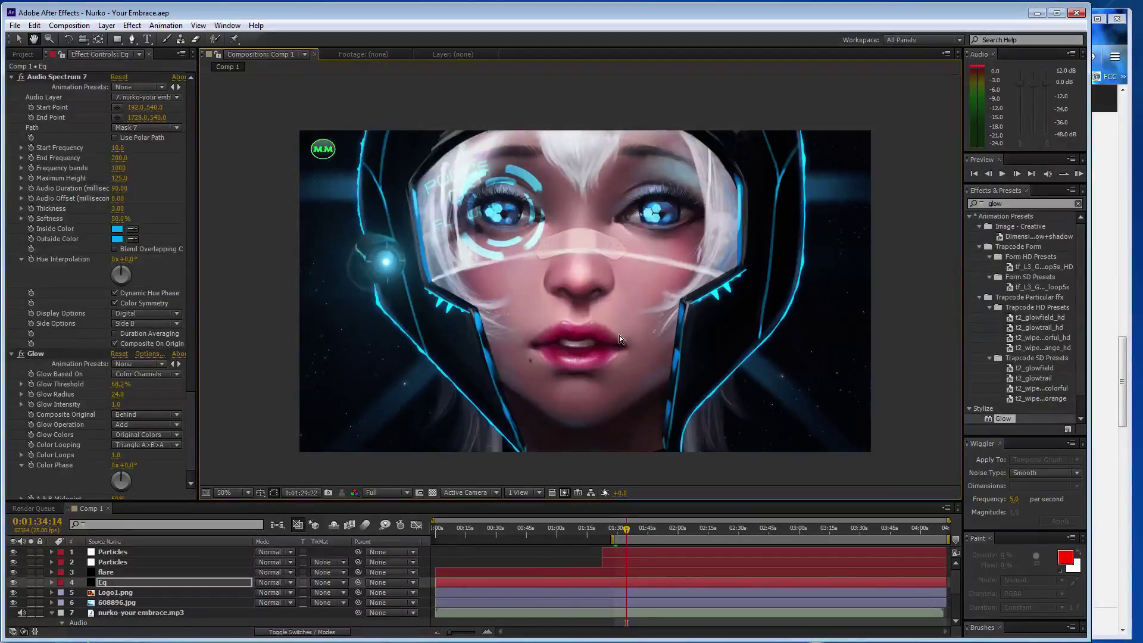
{"action": "left_click", "coordinate": [619, 335]}
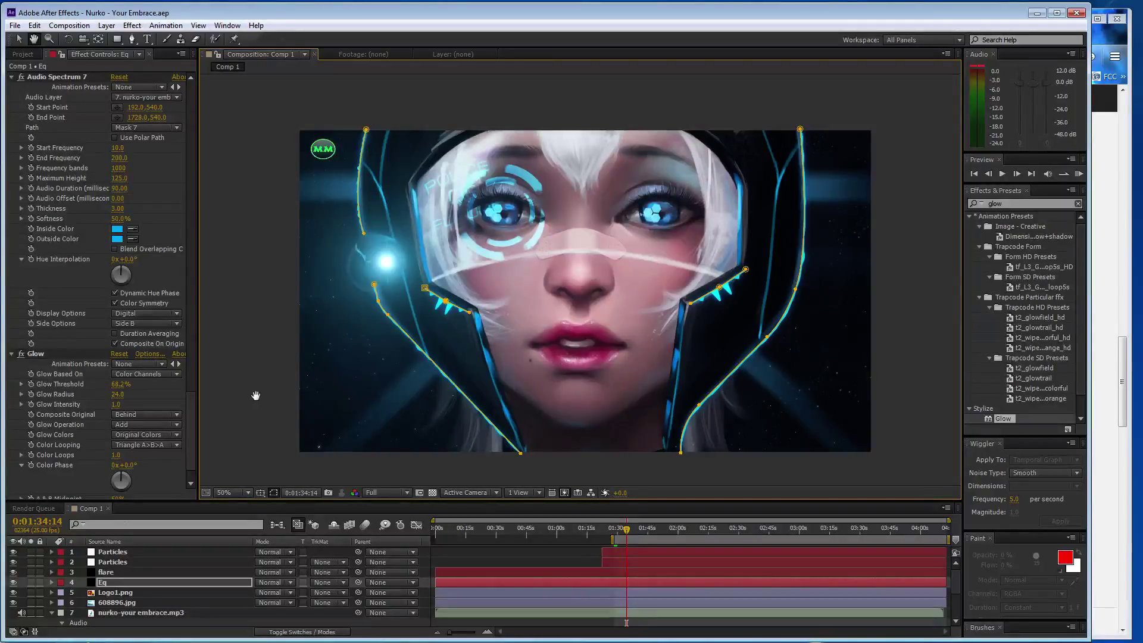
{"action": "key", "text": "v"}
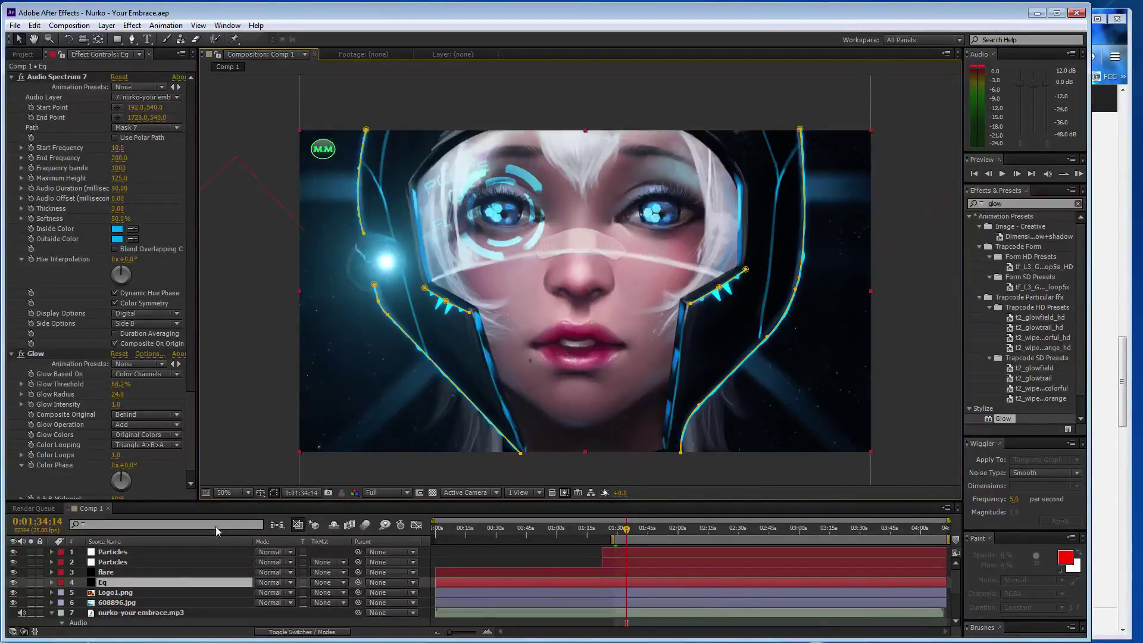
{"action": "left_click", "coordinate": [163, 601]}
Step: Select layers 1–6 and pre-compose them into Pre-comp 3, moving all attributes into it
{"action": "left_click", "coordinate": [175, 553], "text": "shift"}
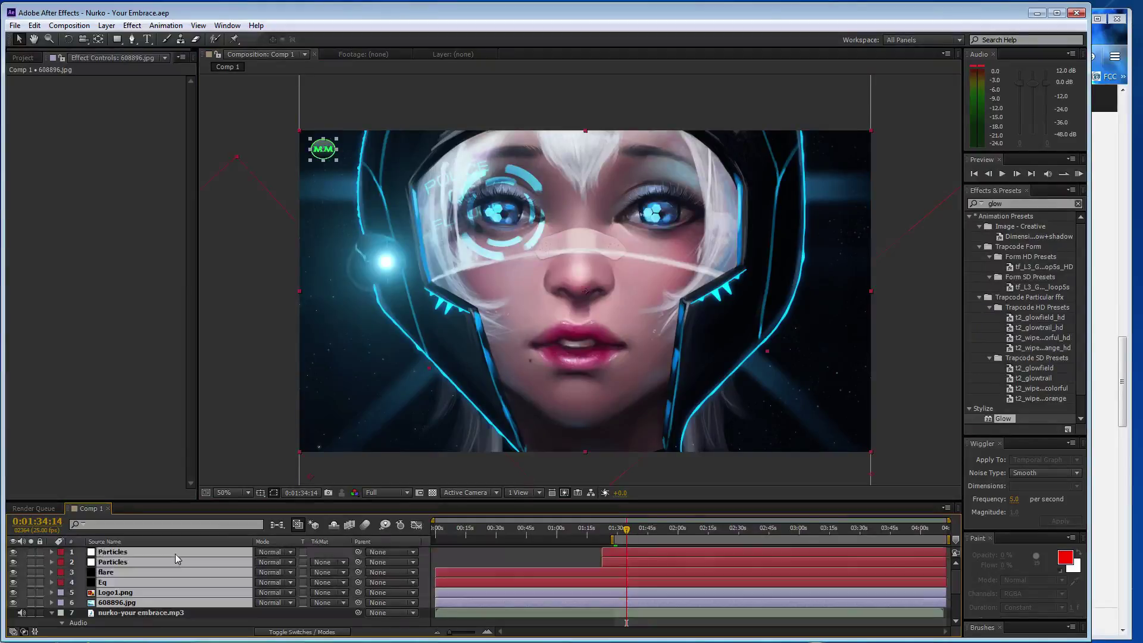
{"action": "right_click", "coordinate": [175, 553]}
{"action": "left_click", "coordinate": [219, 457]}
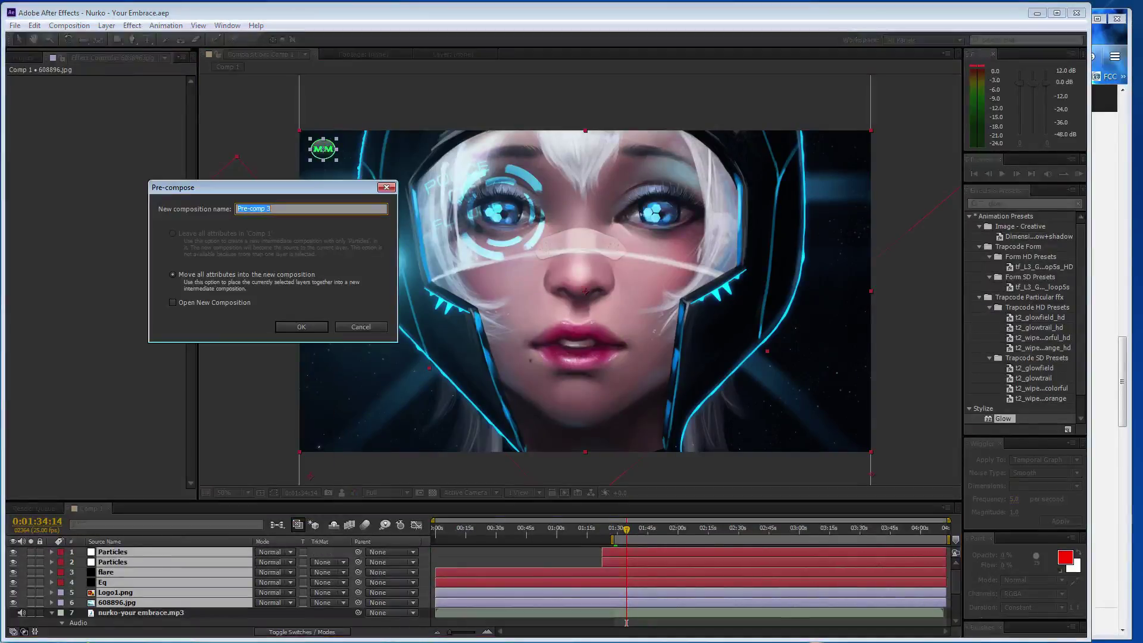
{"action": "left_click", "coordinate": [293, 326]}
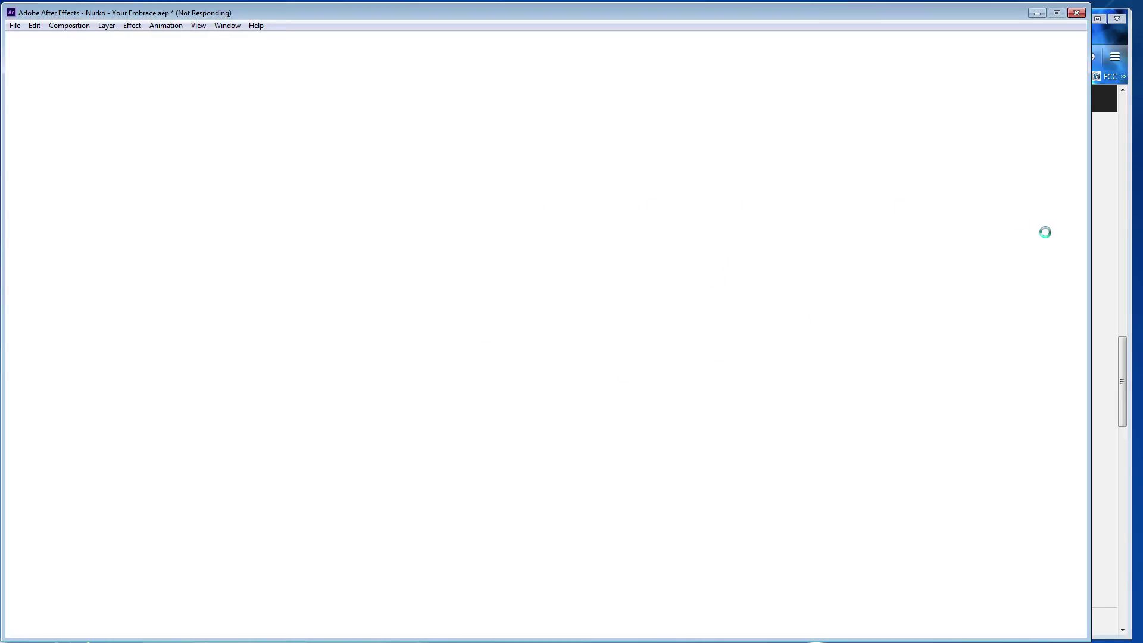
Step: Switch to the SoundCloud feed in Firefox and scroll down through it
{"action": "left_click", "coordinate": [1100, 268]}
{"action": "scroll", "coordinate": [924, 301], "scroll_direction": "down", "scroll_amount": 1}
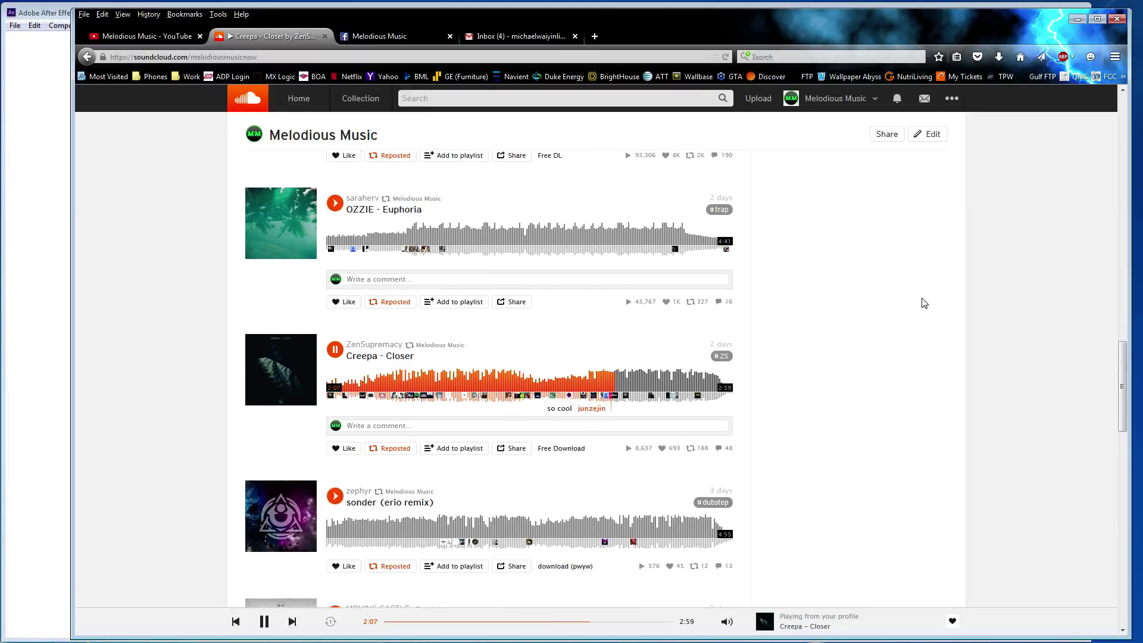
{"action": "scroll", "coordinate": [923, 303], "scroll_direction": "down", "scroll_amount": 1}
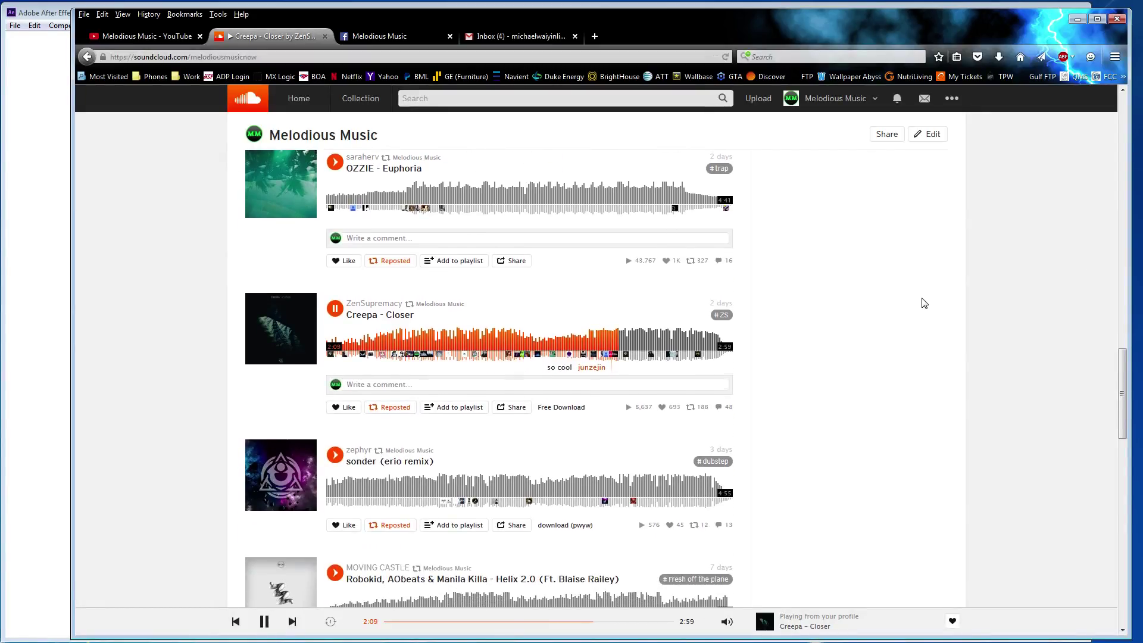
{"action": "scroll", "coordinate": [922, 305], "scroll_direction": "down", "scroll_amount": 5}
{"action": "scroll", "coordinate": [919, 308], "scroll_direction": "down", "scroll_amount": 3}
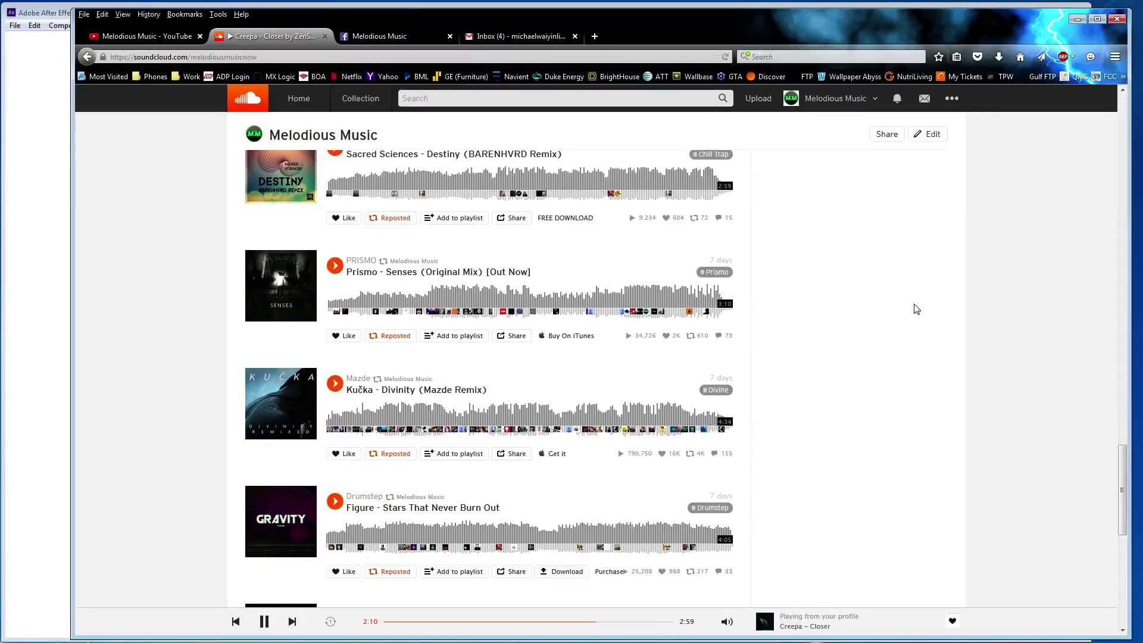
{"action": "scroll", "coordinate": [914, 309], "scroll_direction": "down", "scroll_amount": 2}
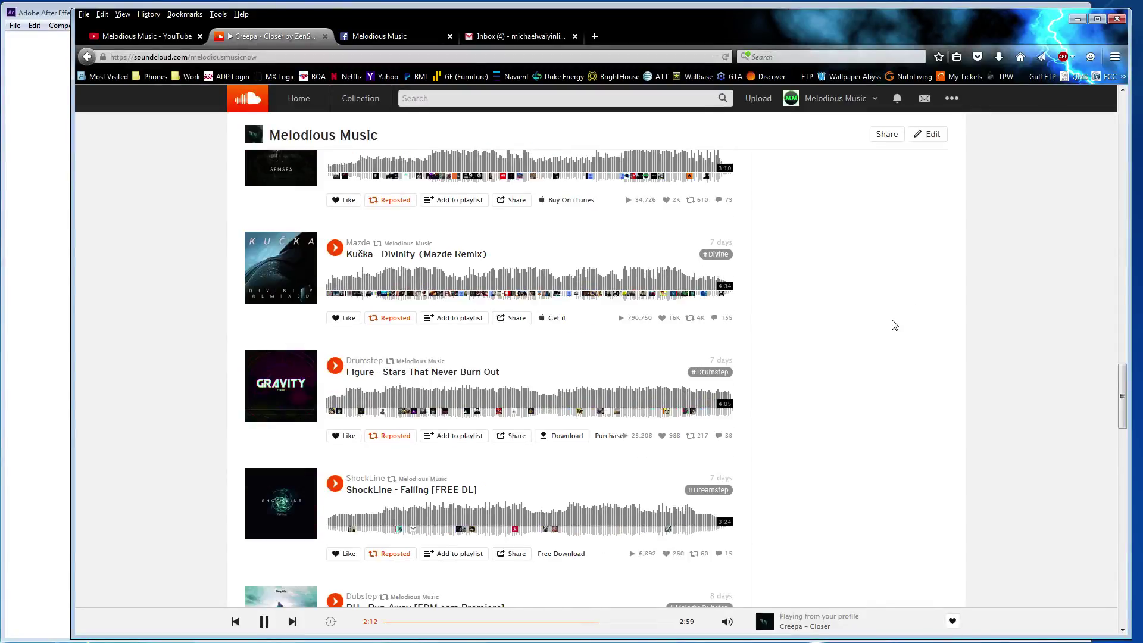
{"action": "scroll", "coordinate": [892, 328], "scroll_direction": "down", "scroll_amount": 3}
{"action": "scroll", "coordinate": [892, 328], "scroll_direction": "down", "scroll_amount": 4}
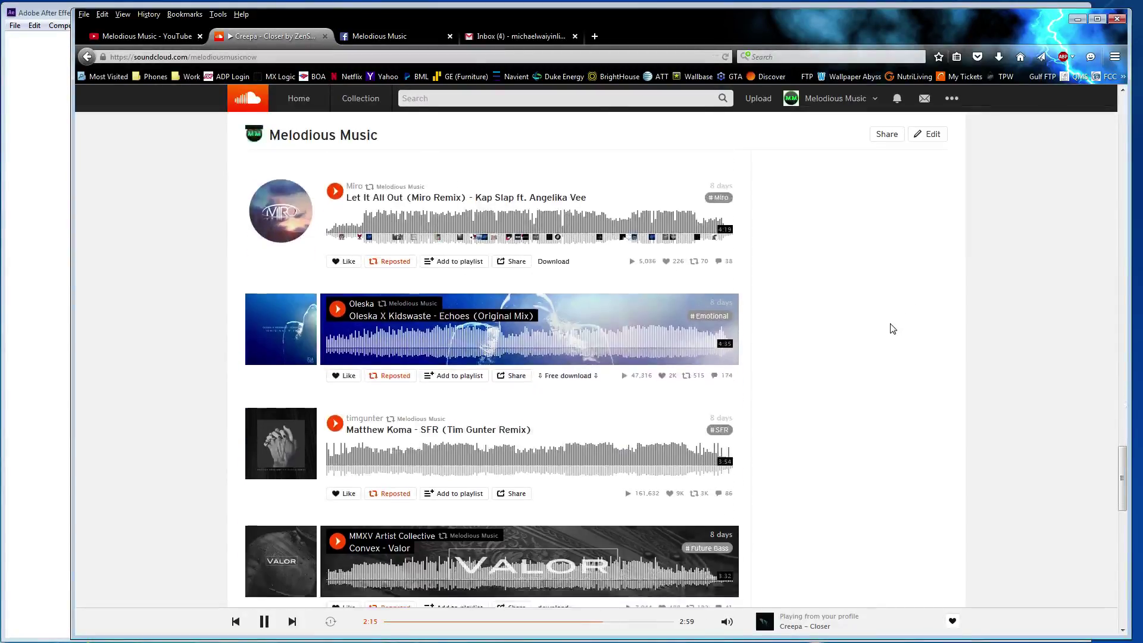
{"action": "scroll", "coordinate": [892, 328], "scroll_direction": "down", "scroll_amount": 4}
{"action": "scroll", "coordinate": [892, 328], "scroll_direction": "down", "scroll_amount": 4}
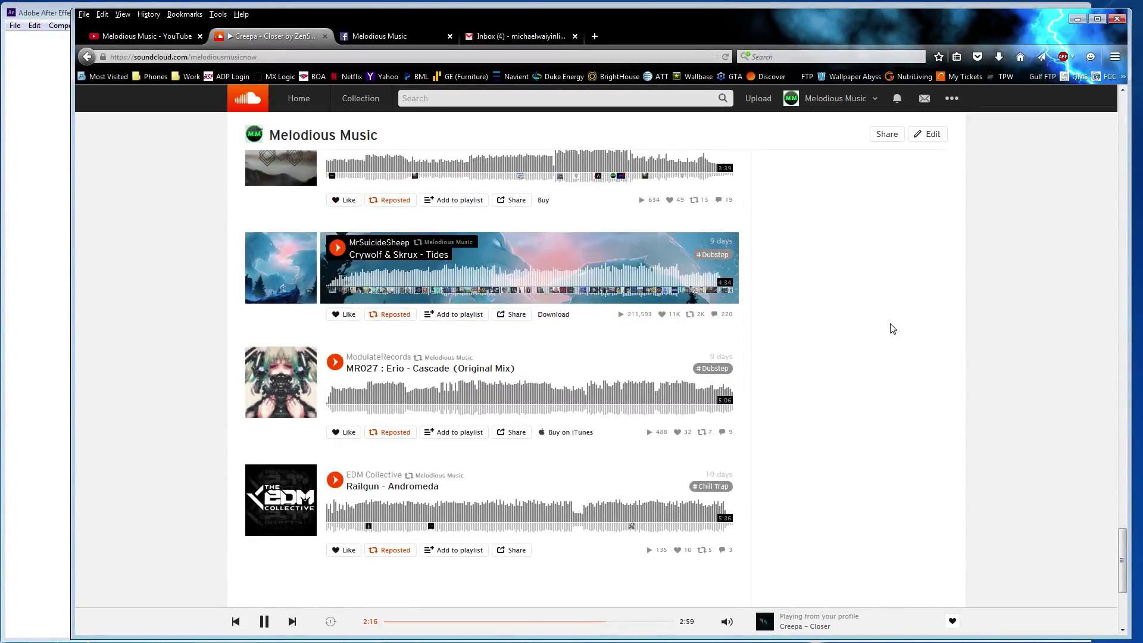
{"action": "scroll", "coordinate": [892, 328], "scroll_direction": "down", "scroll_amount": 2}
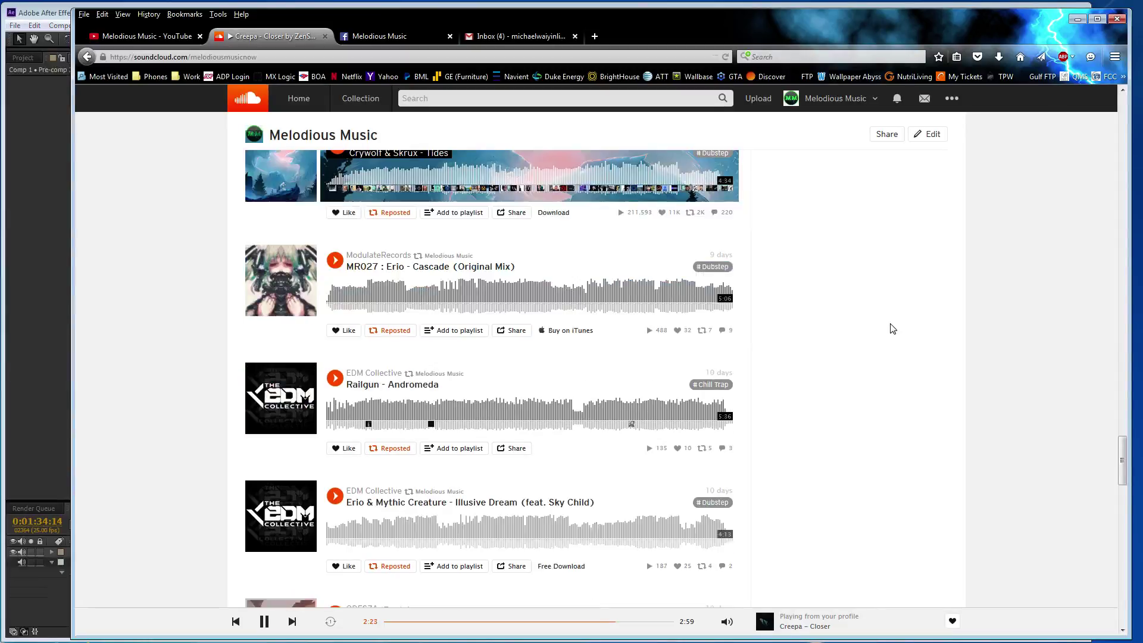
{"action": "scroll", "coordinate": [892, 328], "scroll_direction": "down", "scroll_amount": 1}
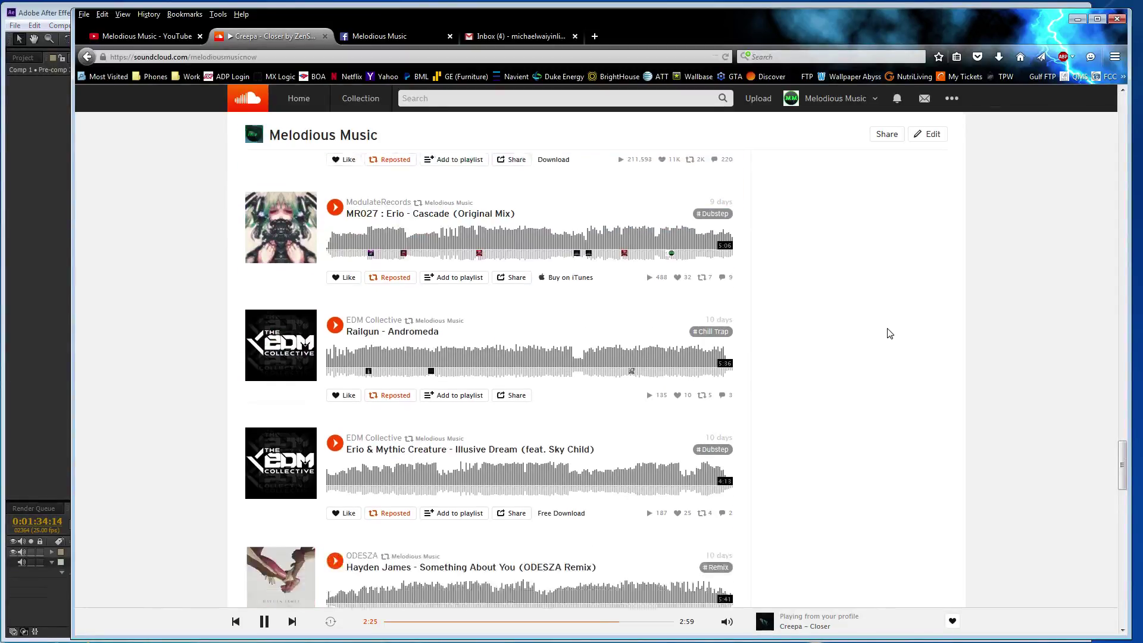
Step: Scroll to 'If These Walls Could Speak', play it, and return to After Effects
{"action": "scroll", "coordinate": [889, 333], "scroll_direction": "down", "scroll_amount": 3}
{"action": "scroll", "coordinate": [889, 334], "scroll_direction": "down", "scroll_amount": 4}
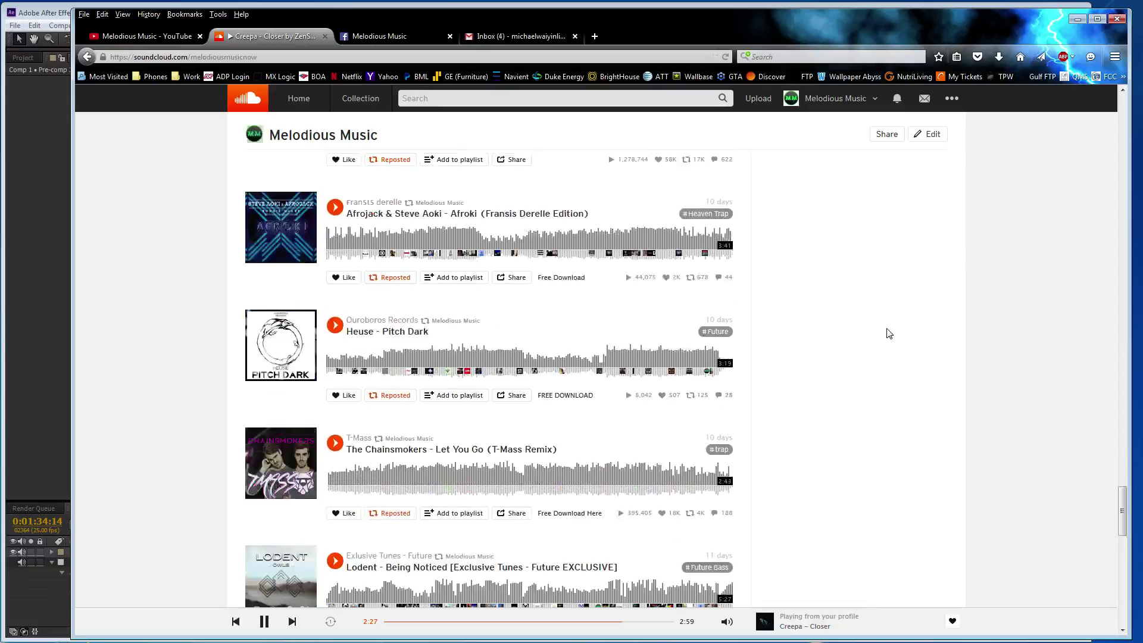
{"action": "scroll", "coordinate": [889, 334], "scroll_direction": "down", "scroll_amount": 2}
{"action": "scroll", "coordinate": [889, 334], "scroll_direction": "down", "scroll_amount": 1}
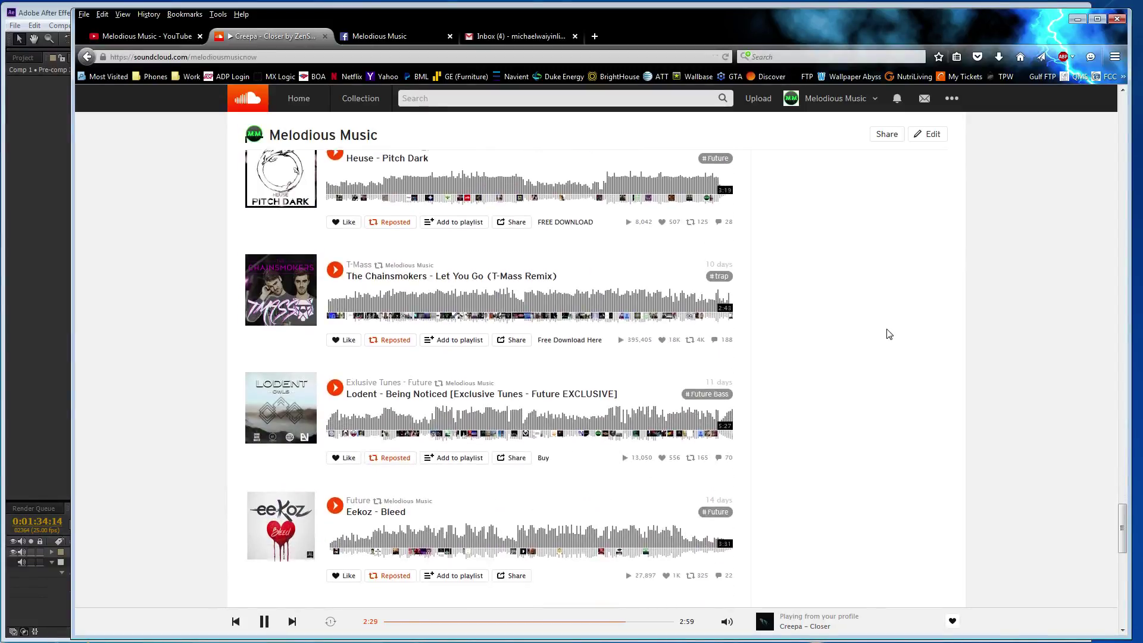
{"action": "scroll", "coordinate": [889, 334], "scroll_direction": "down", "scroll_amount": 4}
{"action": "scroll", "coordinate": [889, 333], "scroll_direction": "down", "scroll_amount": 2}
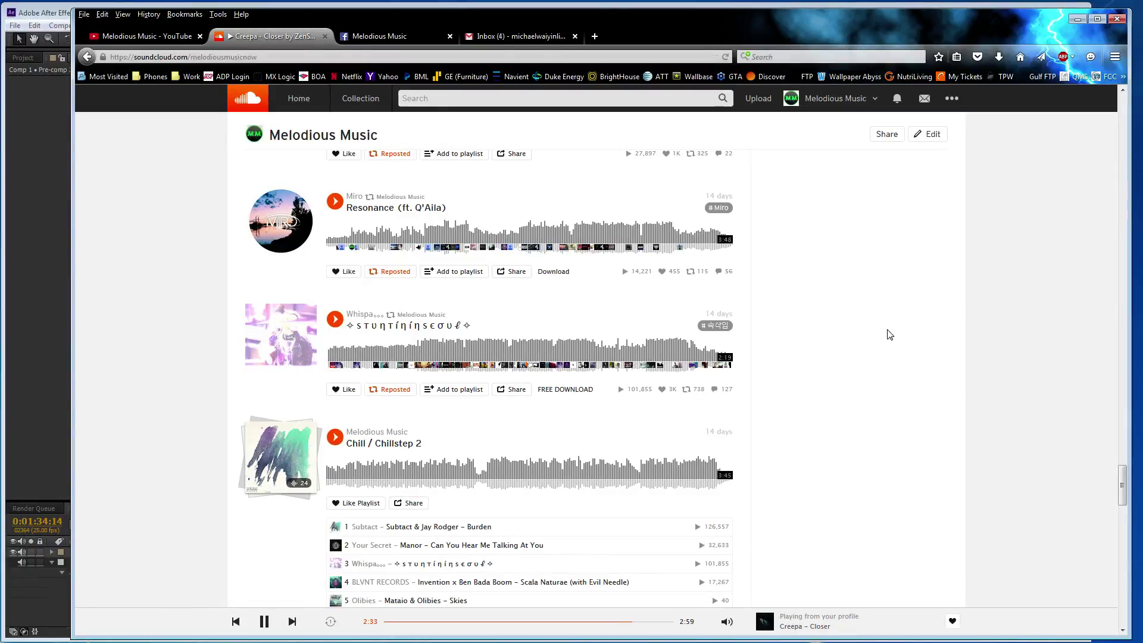
{"action": "scroll", "coordinate": [543, 326], "scroll_direction": "down", "scroll_amount": 2}
{"action": "scroll", "coordinate": [543, 337], "scroll_direction": "down", "scroll_amount": 3}
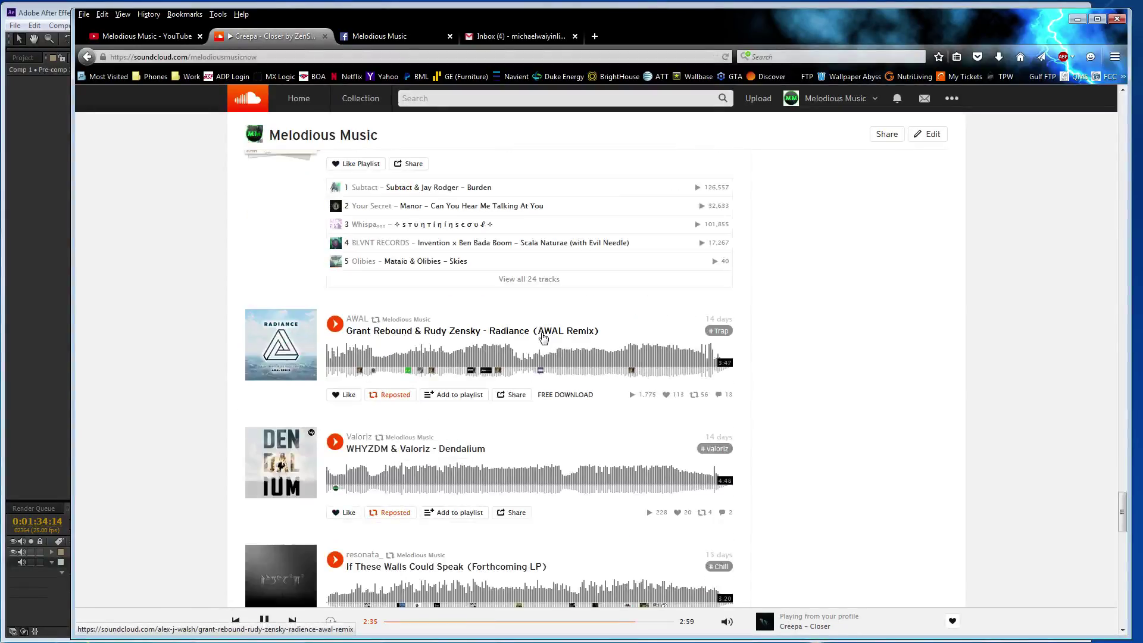
{"action": "scroll", "coordinate": [543, 338], "scroll_direction": "down", "scroll_amount": 1}
{"action": "scroll", "coordinate": [543, 338], "scroll_direction": "down", "scroll_amount": 3}
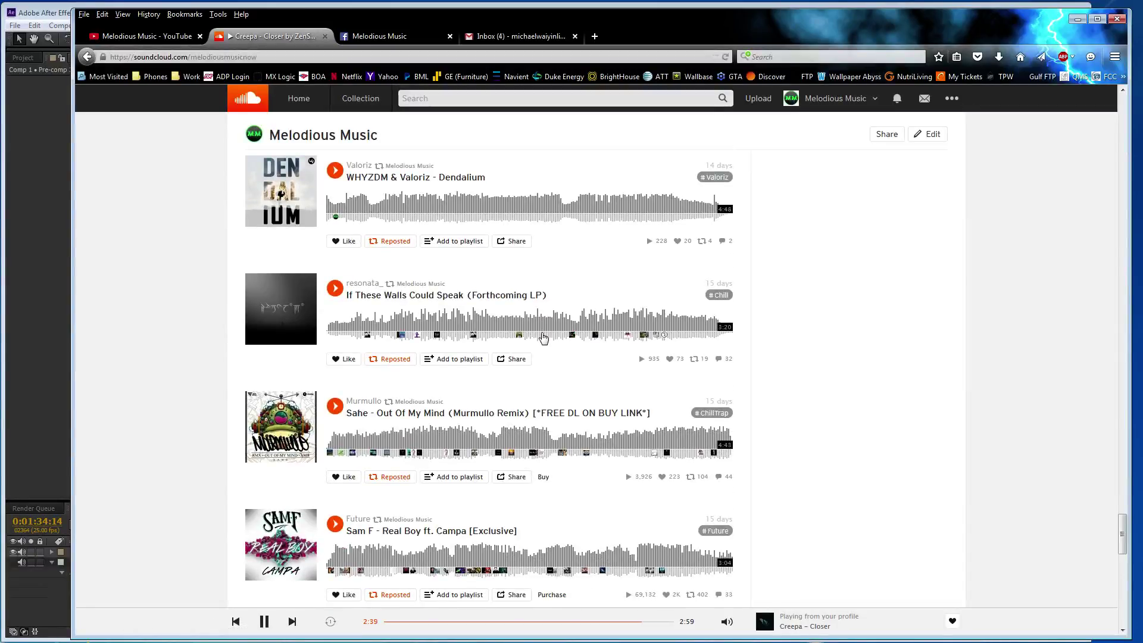
{"action": "left_click", "coordinate": [543, 338]}
{"action": "left_click", "coordinate": [51, 263]}
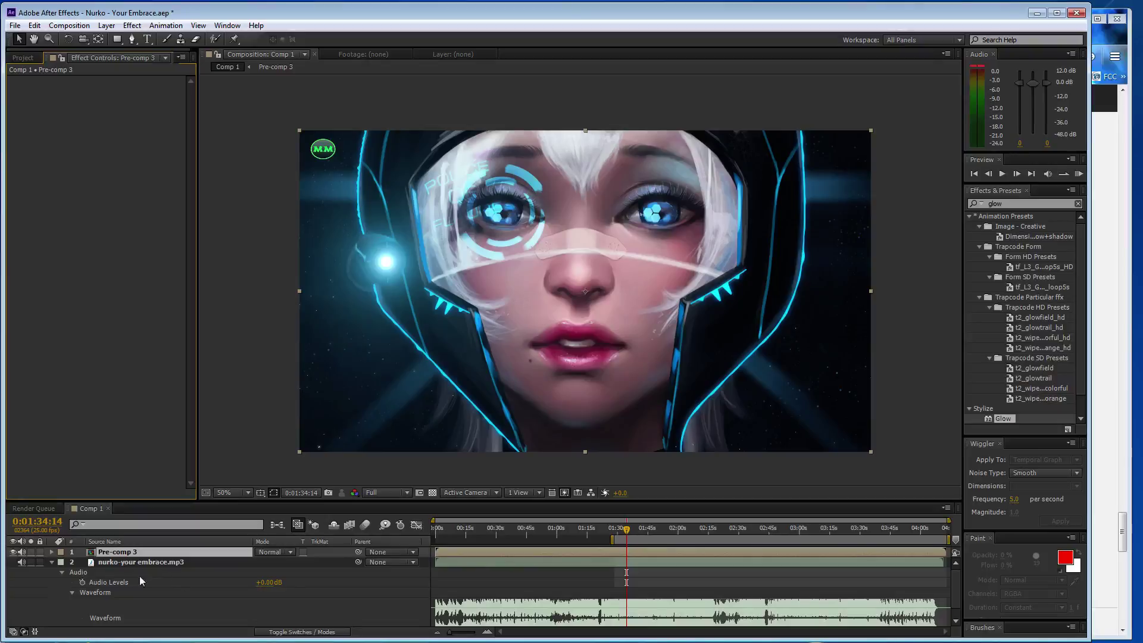
Step: Add the older project's Comp 1 from its imported folder to the main composition's timeline
{"action": "left_click", "coordinate": [51, 562]}
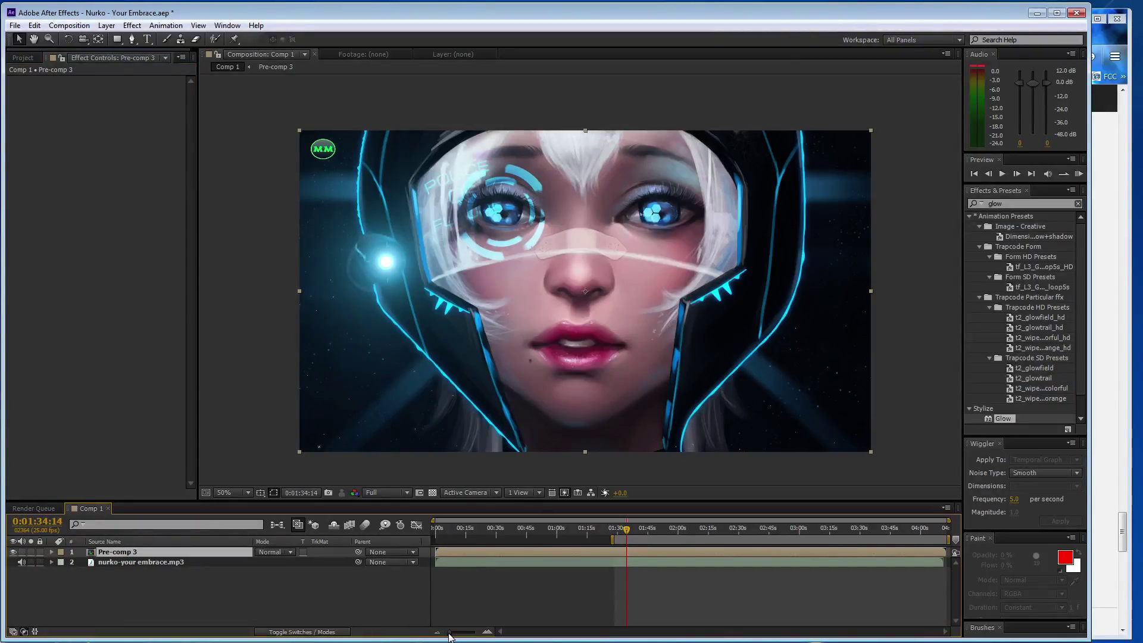
{"action": "left_click", "coordinate": [24, 59]}
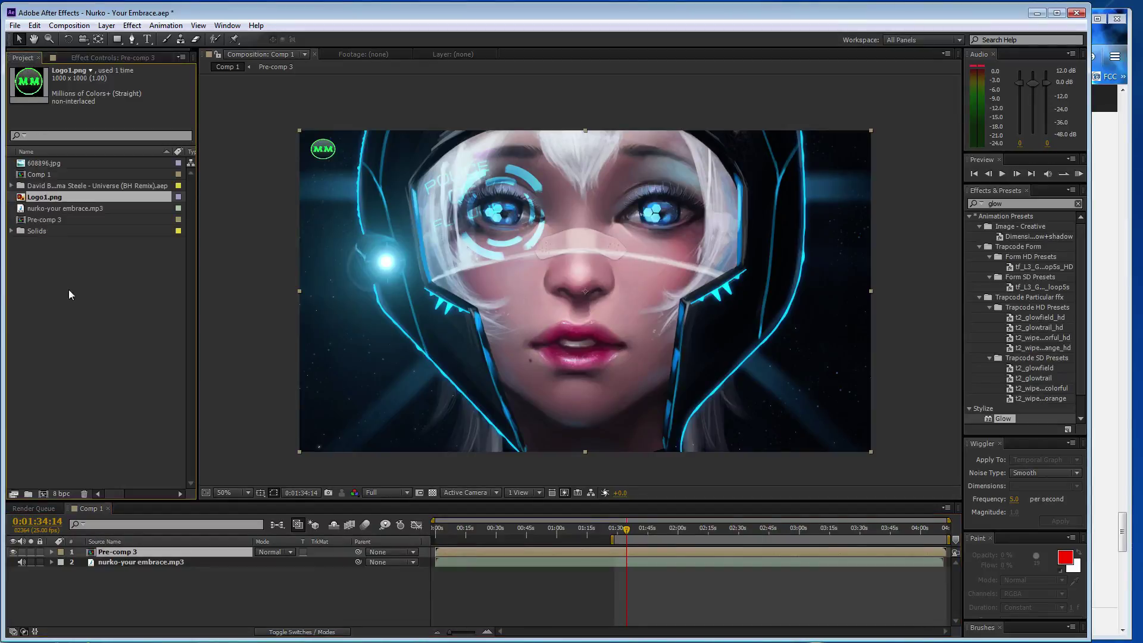
{"action": "left_click", "coordinate": [11, 186]}
{"action": "scroll", "coordinate": [69, 269], "scroll_direction": "down", "scroll_amount": 1}
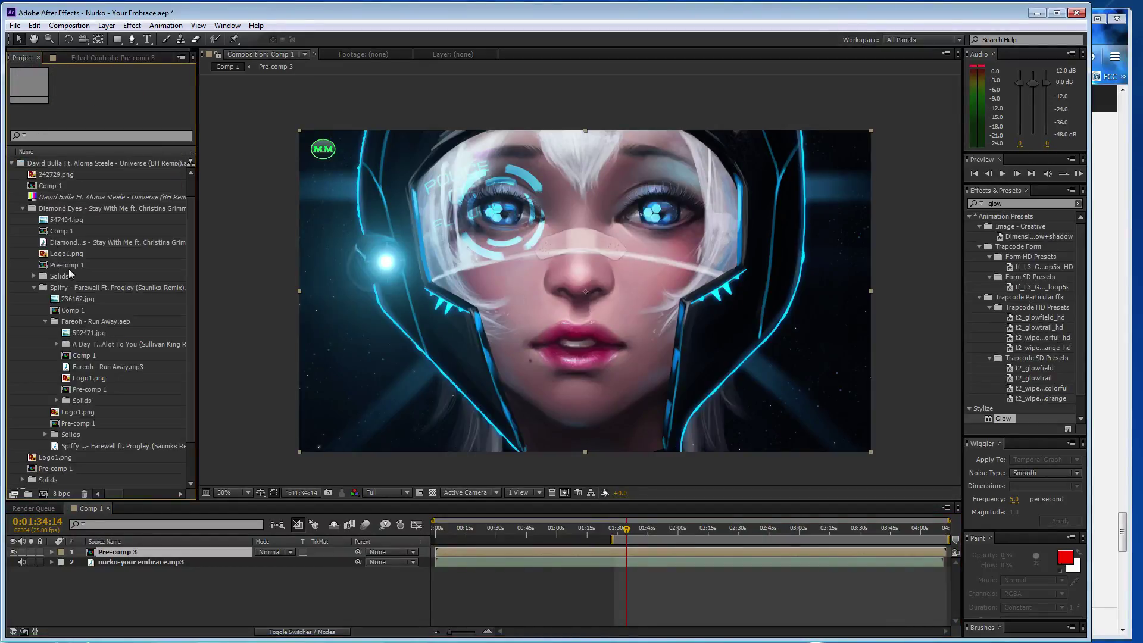
{"action": "left_click", "coordinate": [77, 312]}
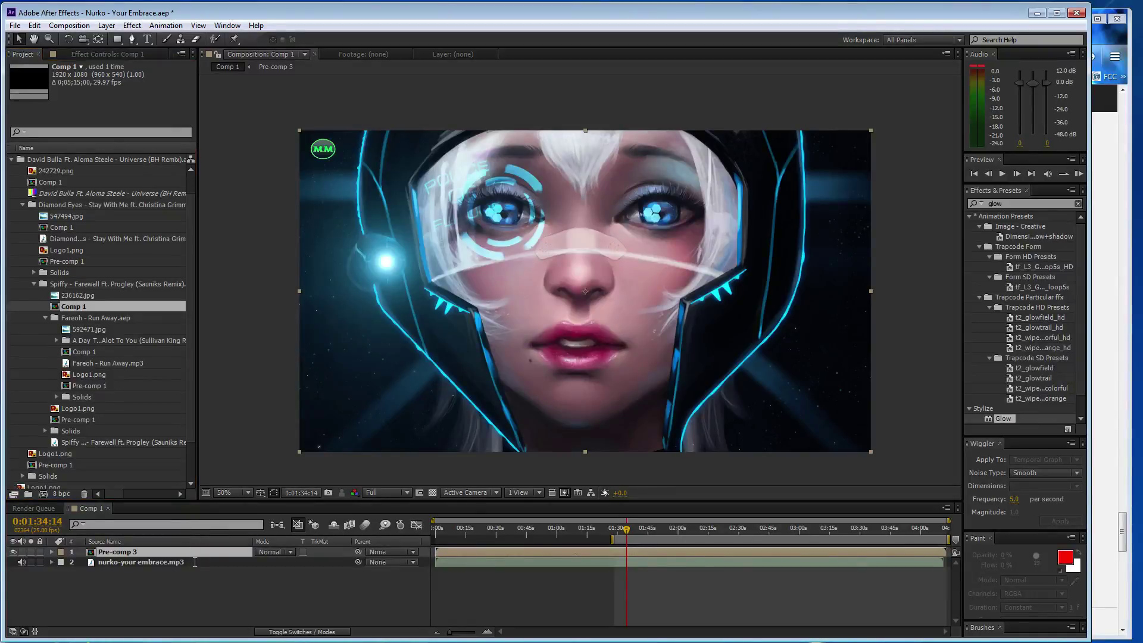
{"action": "left_click_drag", "start_coordinate": [92, 309], "coordinate": [132, 600]}
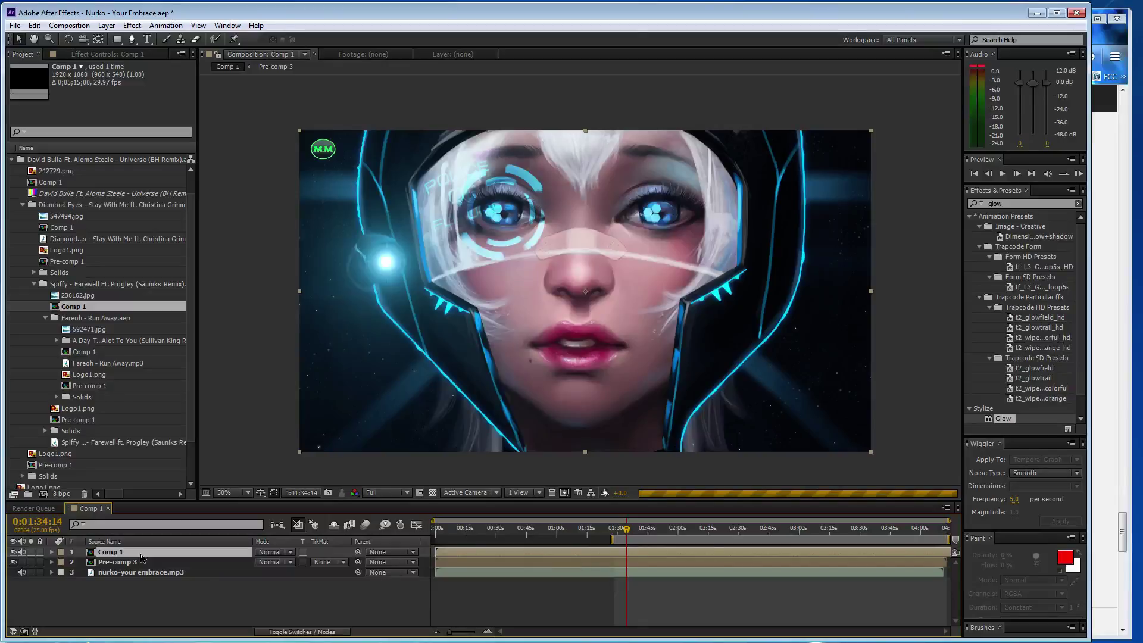
Step: Take the Logo1.png layer from the nested Comp 1, then select Pre-comp 3 at about 10 seconds
{"action": "double_click", "coordinate": [143, 552]}
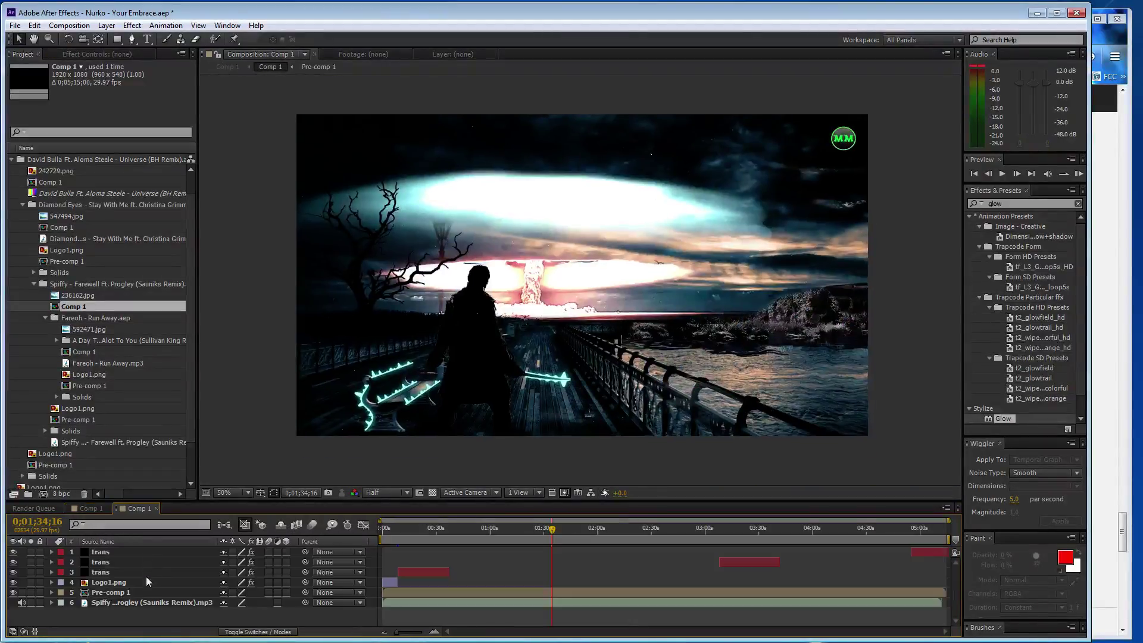
{"action": "left_click", "coordinate": [138, 584]}
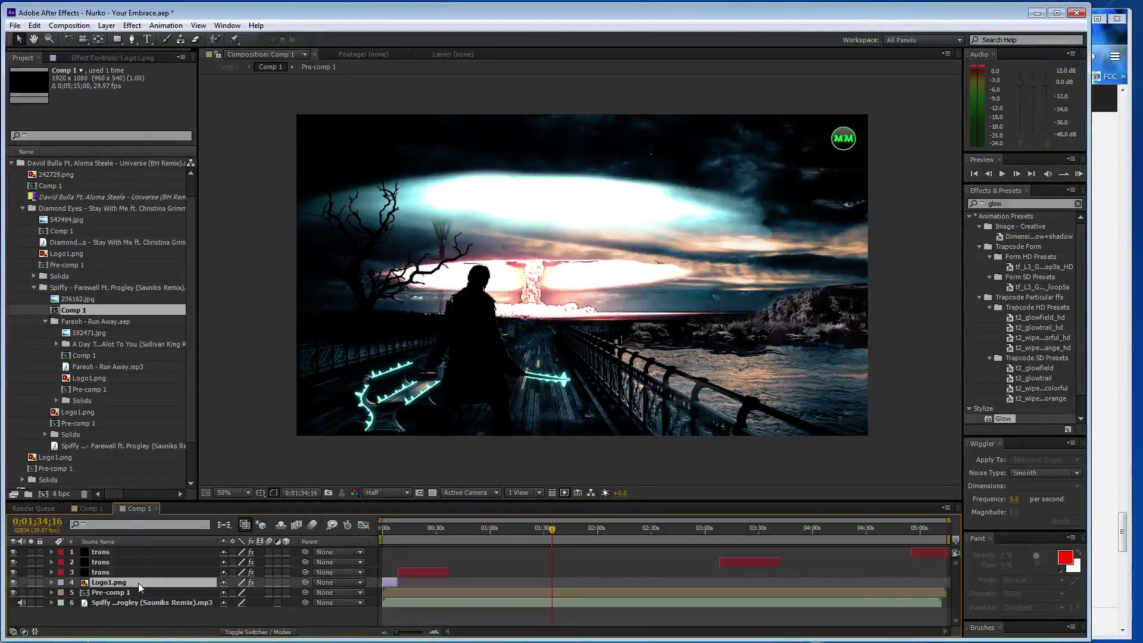
{"action": "left_click", "coordinate": [155, 507]}
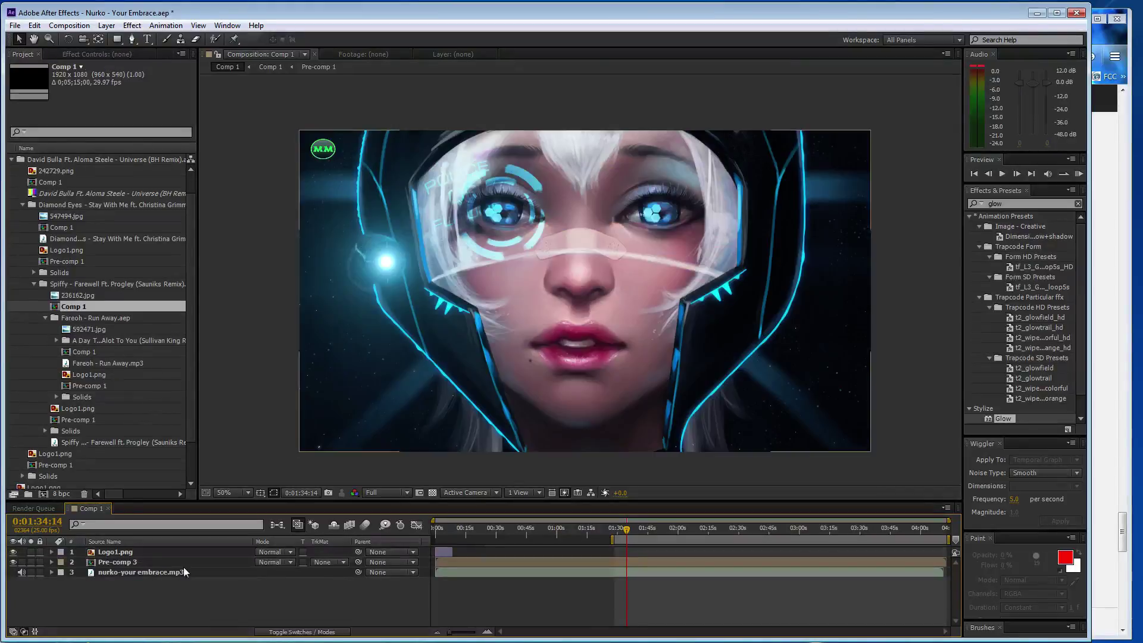
{"action": "left_click_drag", "start_coordinate": [600, 530], "coordinate": [455, 529]}
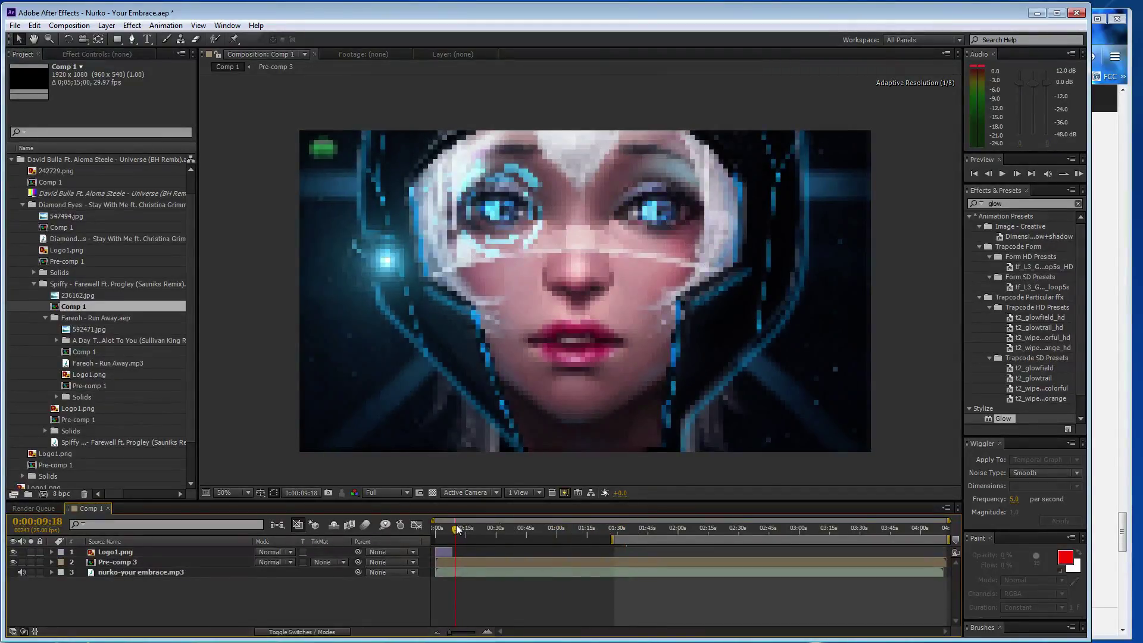
{"action": "left_click", "coordinate": [159, 563]}
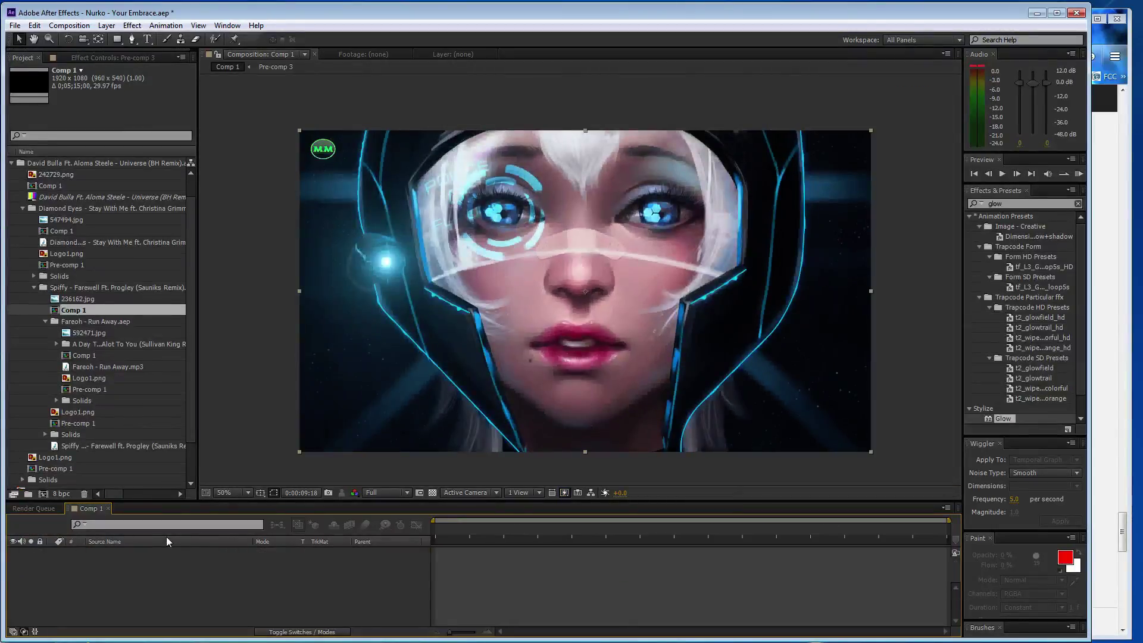
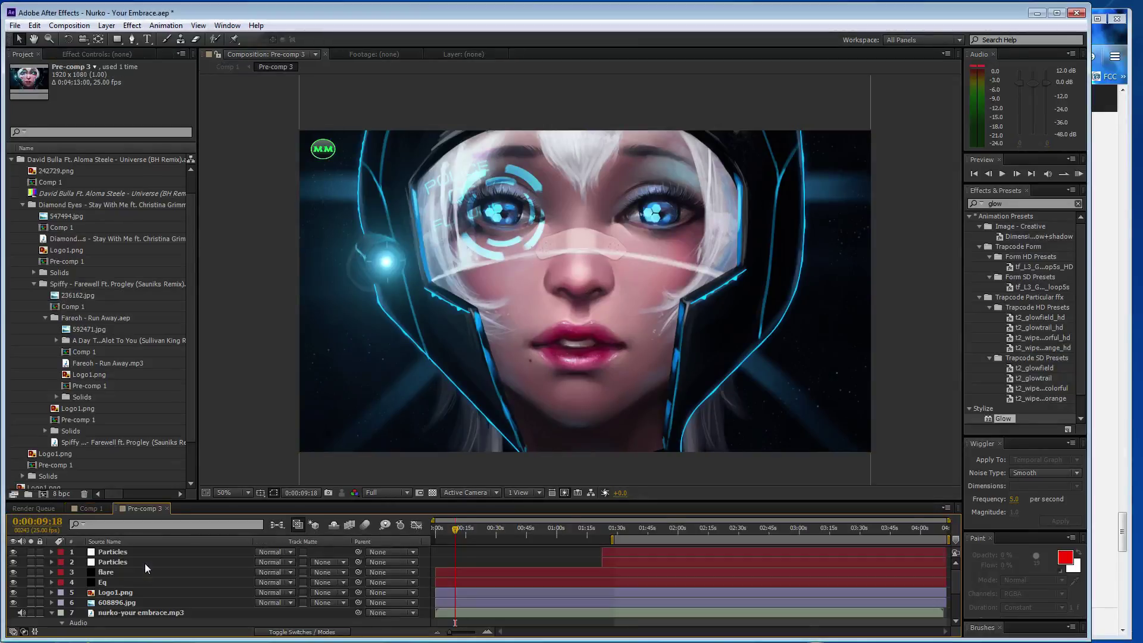
Step: Open the Track Matte dropdown on layer 2 (Particles) in Pre-comp 3
{"action": "left_click", "coordinate": [326, 562]}
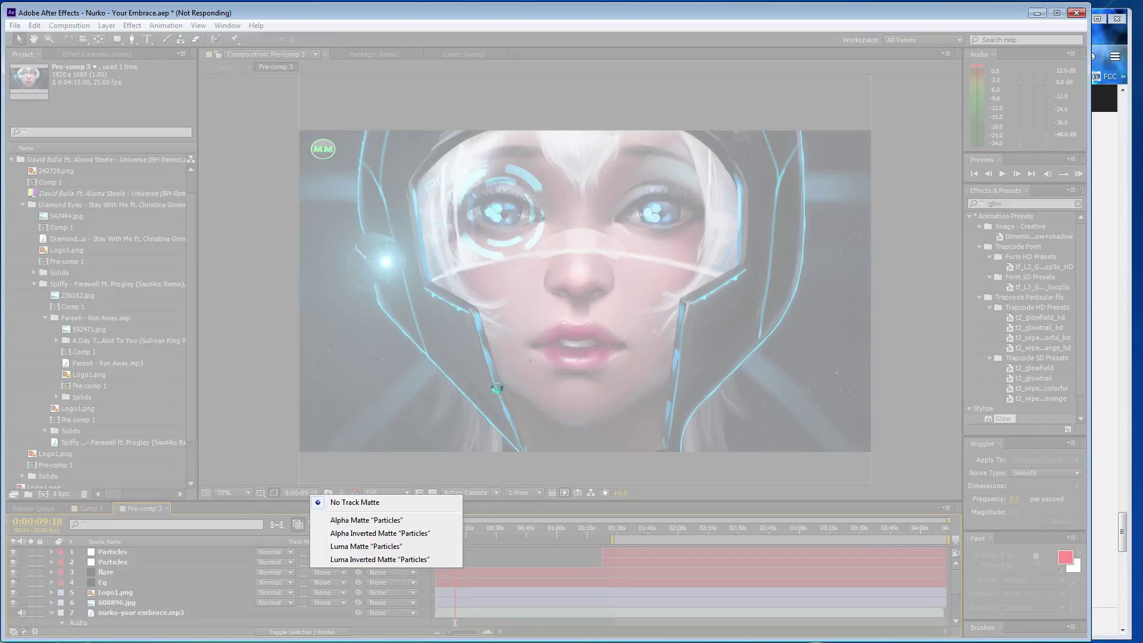
Step: Scroll the Melodious Music SoundCloud feed down to BH - The Escapist, then return to After Effects
{"action": "left_click", "coordinate": [1097, 317]}
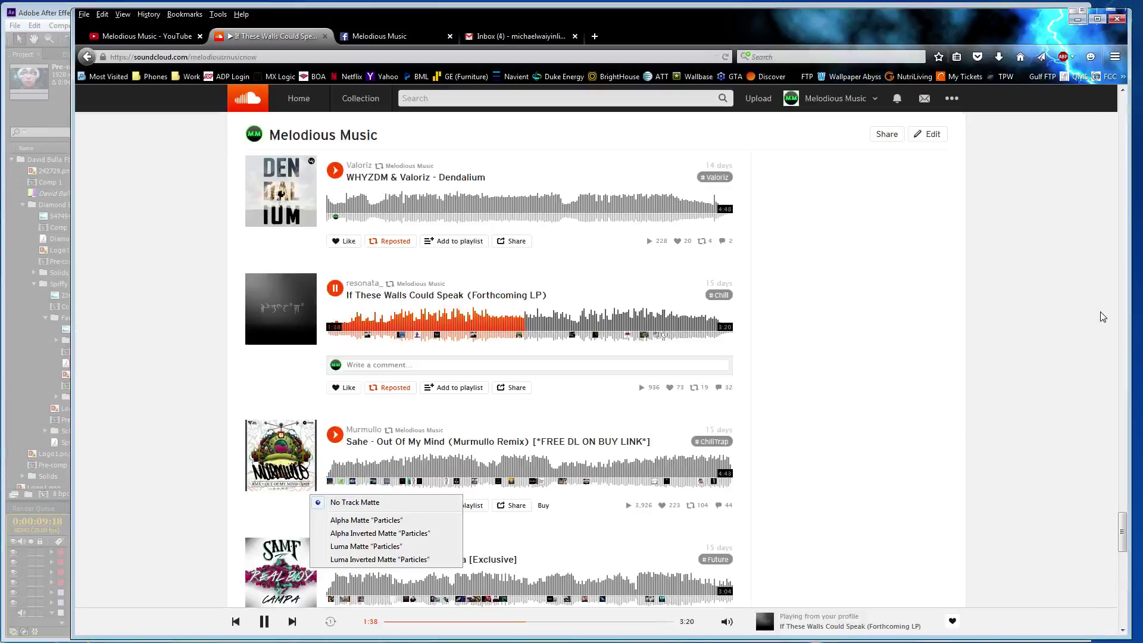
{"action": "scroll", "coordinate": [898, 360], "scroll_direction": "down", "scroll_amount": 2}
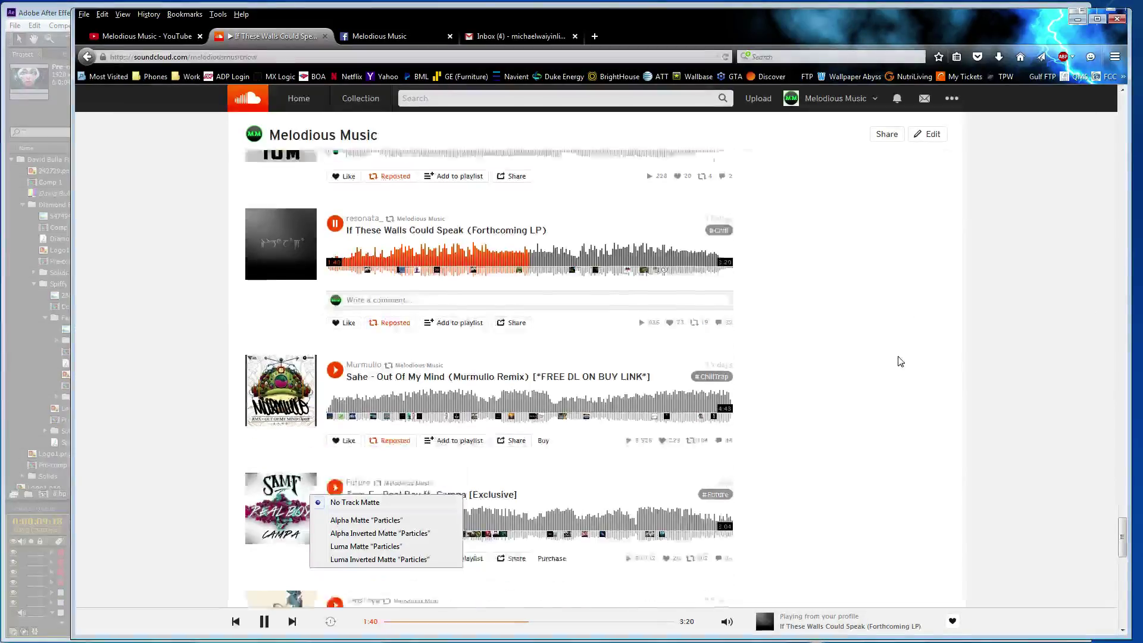
{"action": "scroll", "coordinate": [896, 360], "scroll_direction": "down", "scroll_amount": 2}
{"action": "scroll", "coordinate": [900, 361], "scroll_direction": "down", "scroll_amount": 2}
{"action": "scroll", "coordinate": [899, 362], "scroll_direction": "down", "scroll_amount": 1}
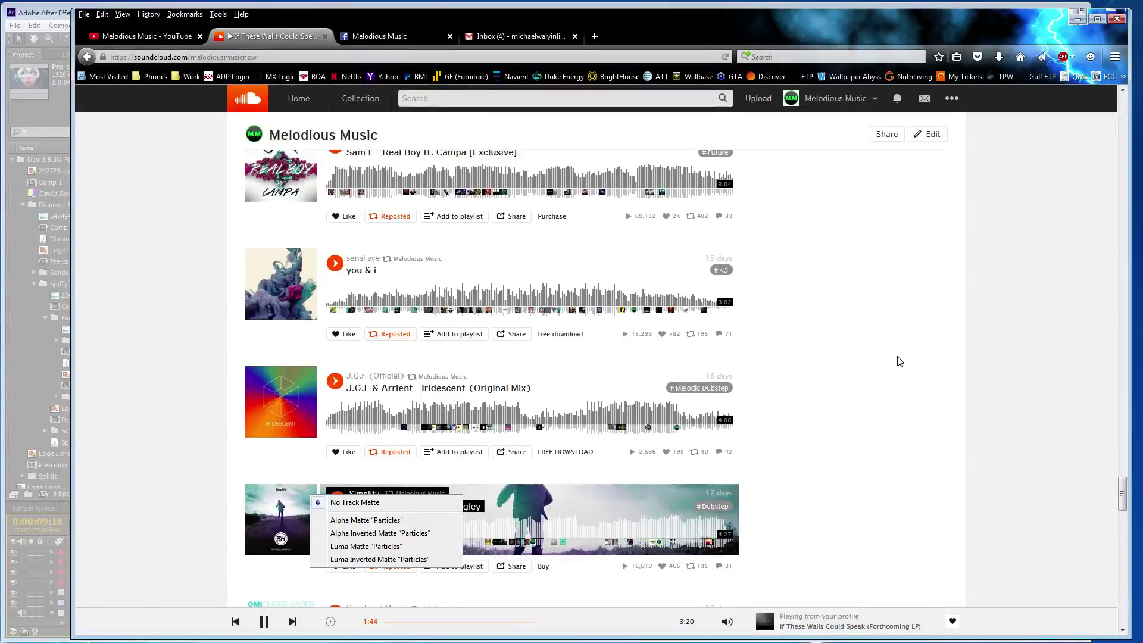
{"action": "left_click", "coordinate": [35, 326]}
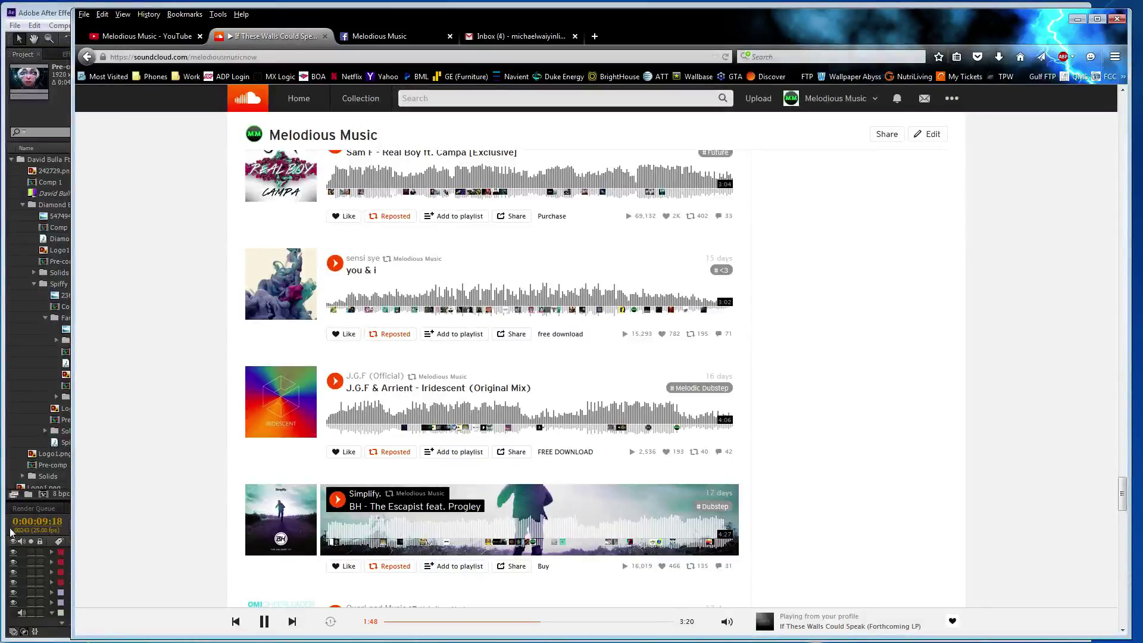
{"action": "left_click", "coordinate": [12, 533]}
Step: Create a black solid named 'trans' in Comp 1 and trim it to end early
{"action": "left_click", "coordinate": [173, 570]}
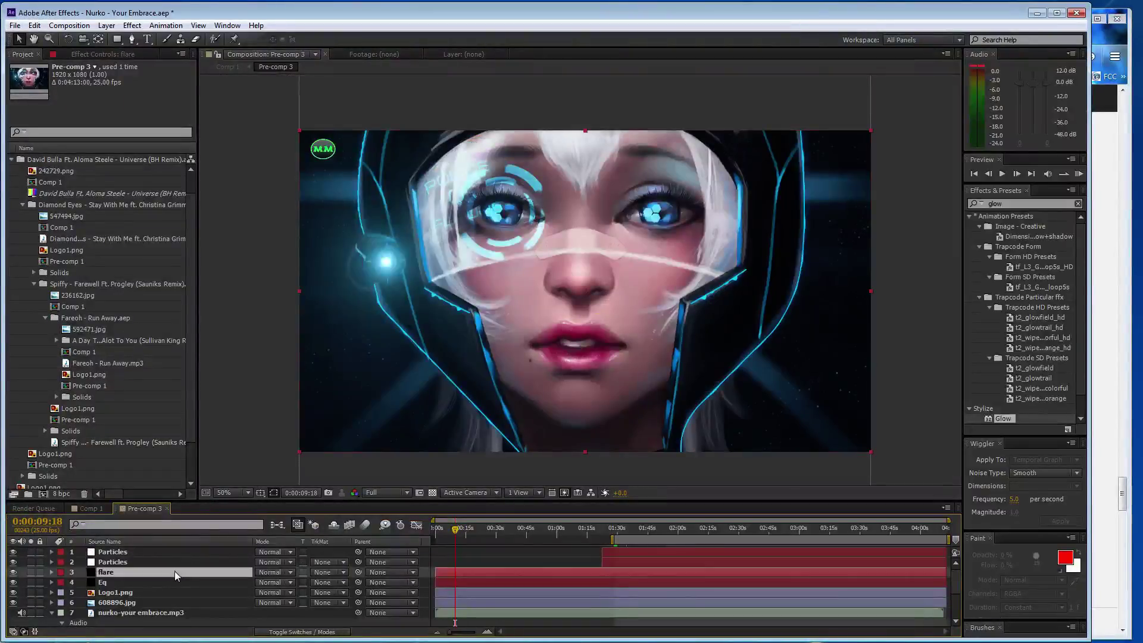
{"action": "left_click", "coordinate": [178, 603], "text": "shift"}
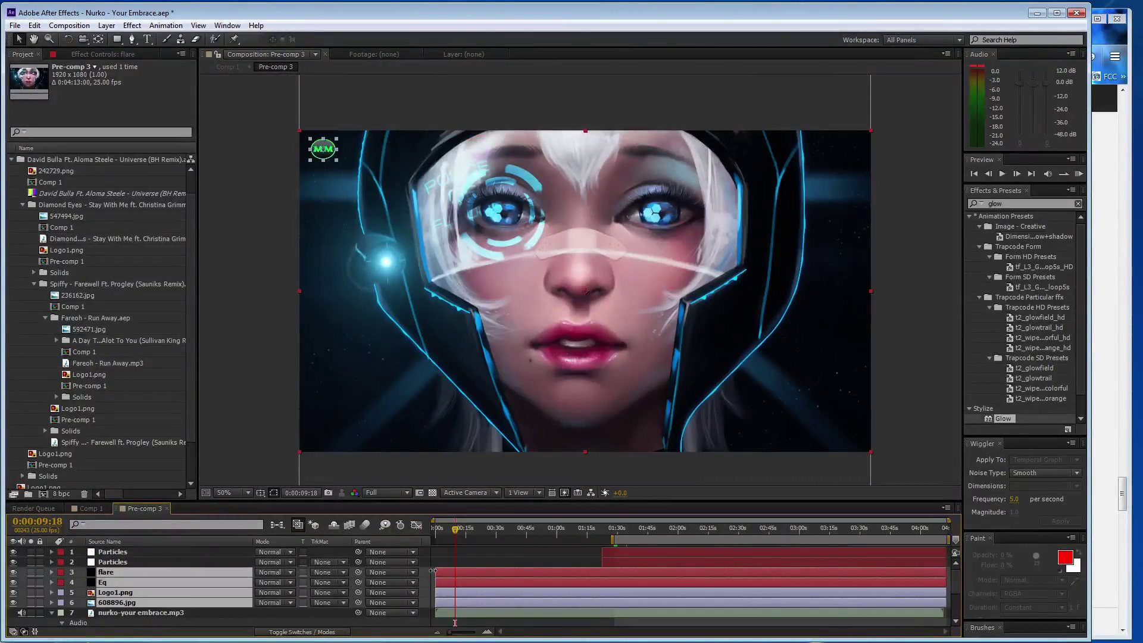
{"action": "left_click", "coordinate": [89, 508]}
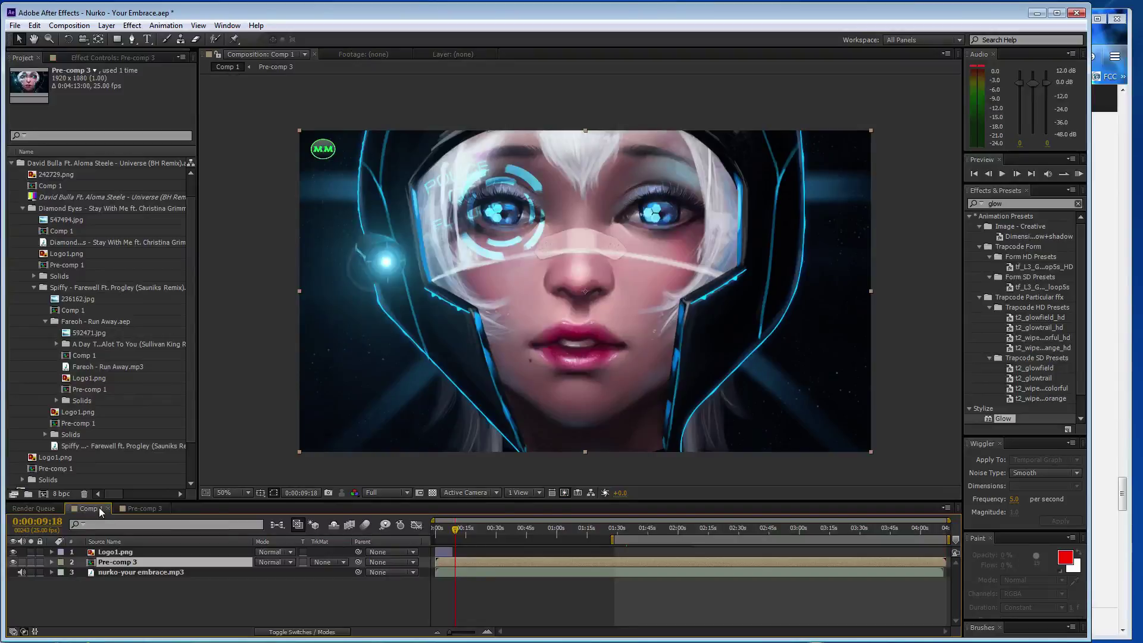
{"action": "key", "text": "ctrl+y"}
{"action": "type", "text": "trans"}
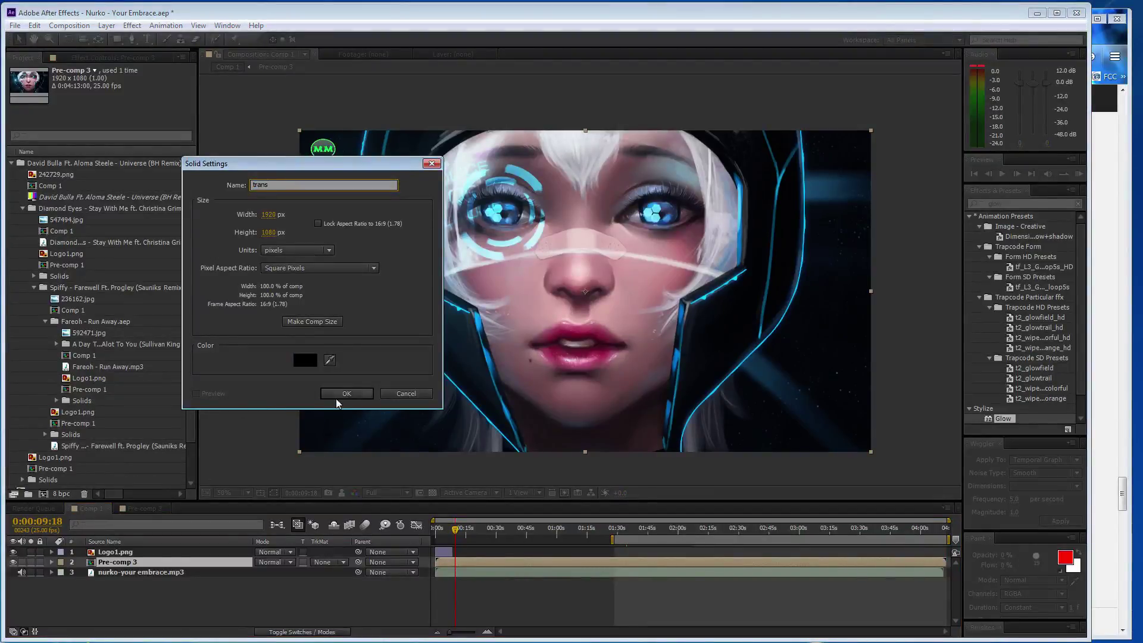
{"action": "left_click", "coordinate": [346, 394]}
{"action": "left_click_drag", "start_coordinate": [943, 555], "coordinate": [467, 557]}
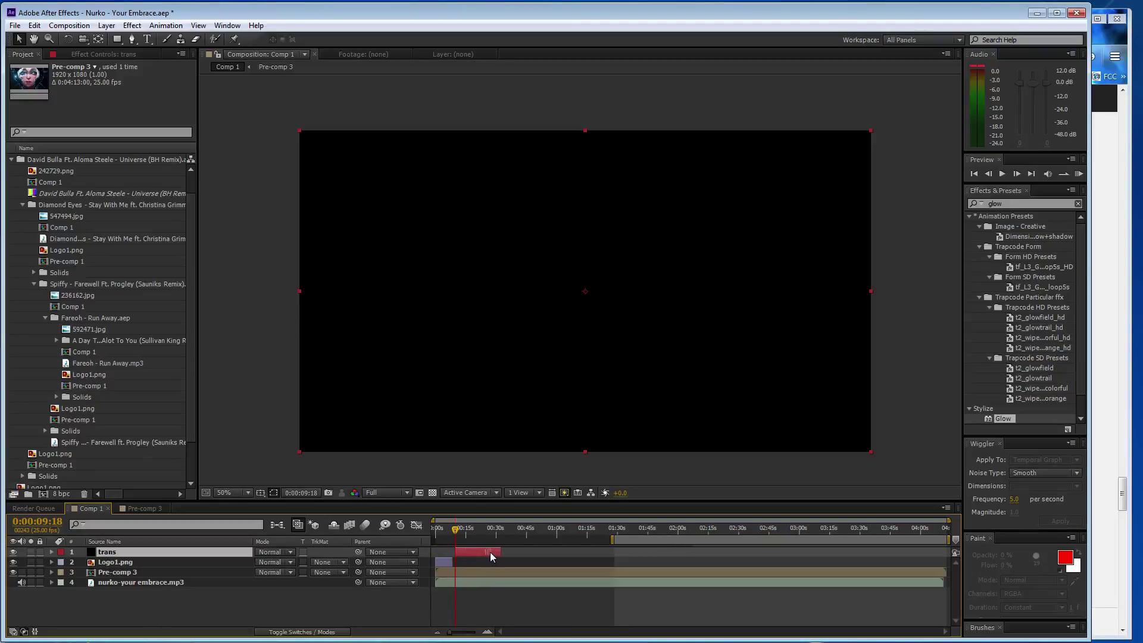
Step: Apply CC Image Wipe to trans using Pre-comp 3's Blue channel, 29% softness, animating Completion near 0:00:24
{"action": "left_click", "coordinate": [131, 25]}
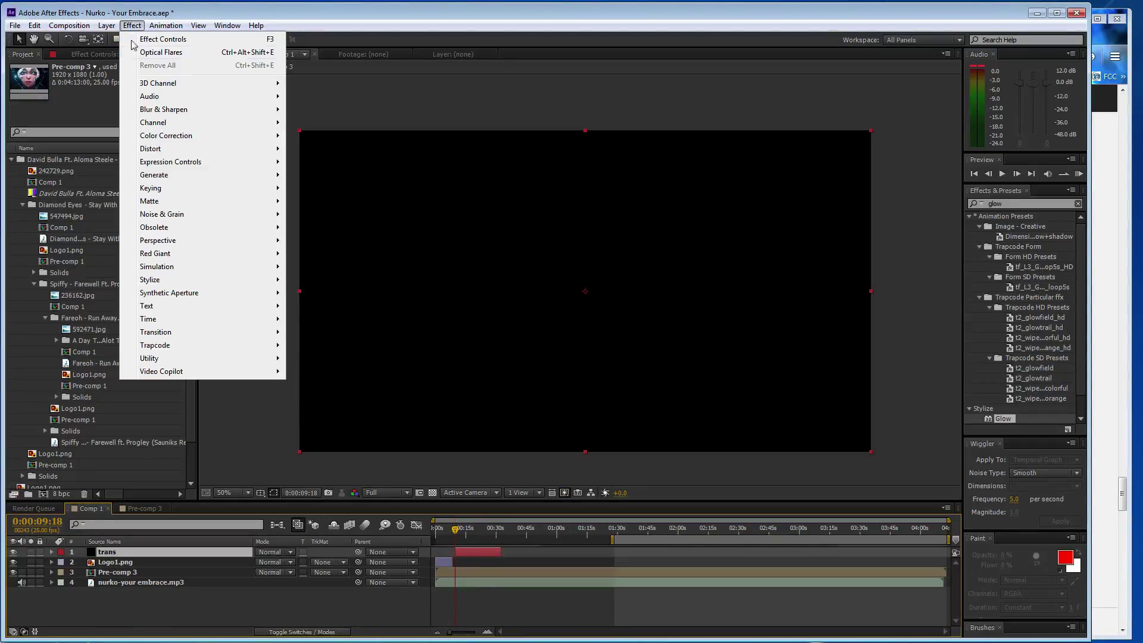
{"action": "mouse_move", "coordinate": [237, 332]}
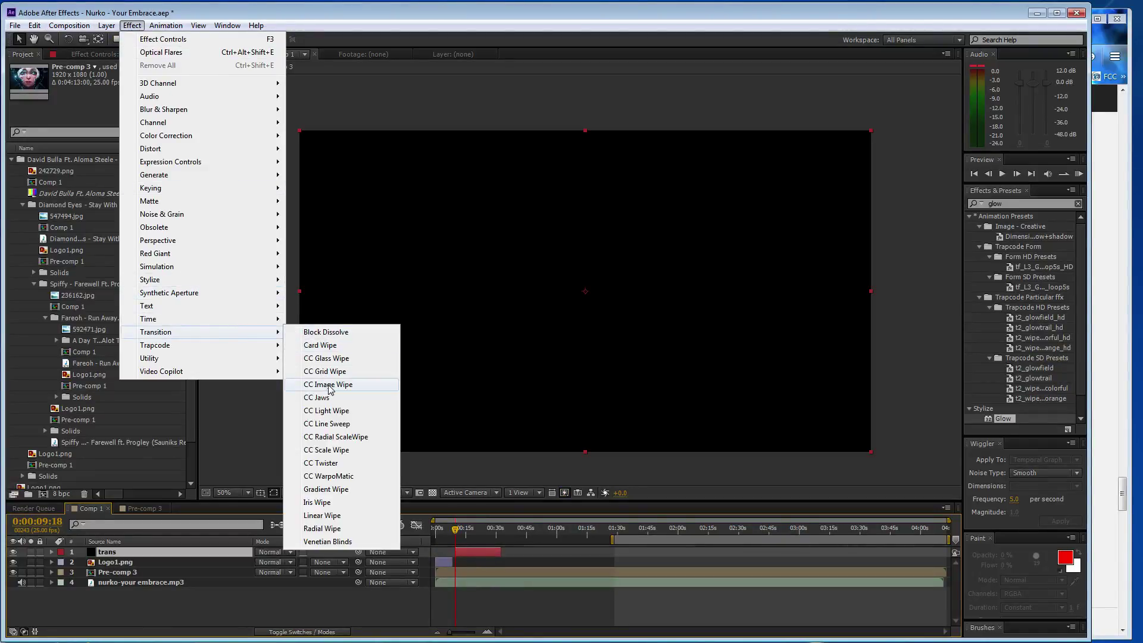
{"action": "left_click", "coordinate": [329, 384]}
{"action": "left_click", "coordinate": [21, 127]}
{"action": "left_click", "coordinate": [148, 137]}
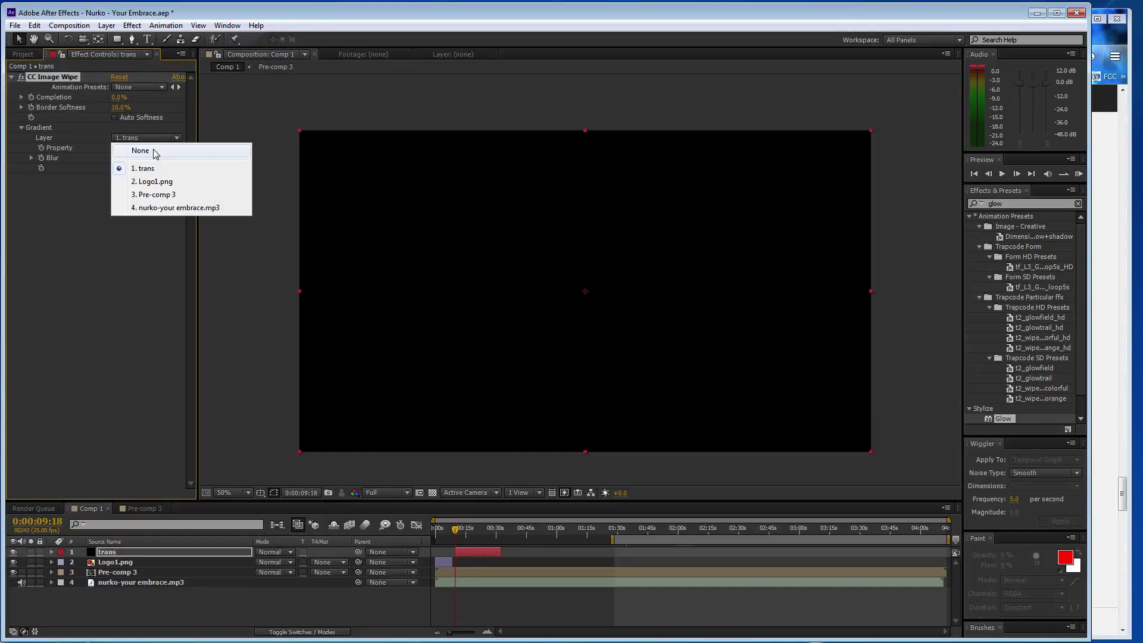
{"action": "left_click", "coordinate": [155, 195]}
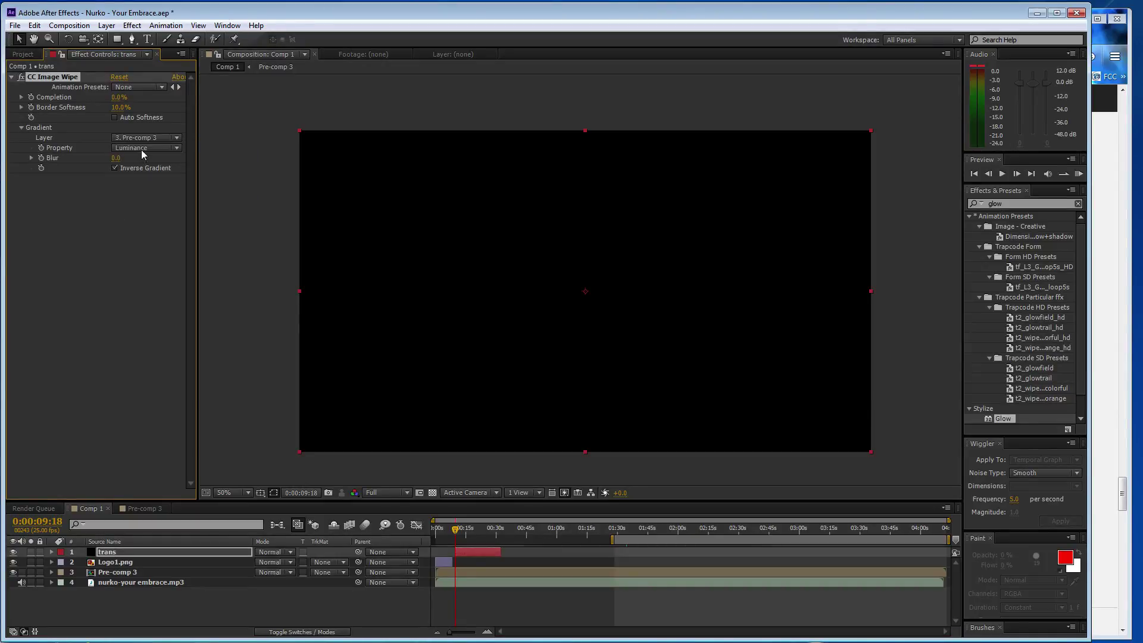
{"action": "left_click", "coordinate": [143, 147]}
{"action": "left_click", "coordinate": [149, 182]}
{"action": "mouse_move", "coordinate": [113, 108]}
{"action": "left_mouse_down"}
{"action": "mouse_move", "coordinate": [119, 97]}
{"action": "mouse_move", "coordinate": [147, 105]}
{"action": "mouse_move", "coordinate": [38, 107]}
{"action": "left_mouse_up"}
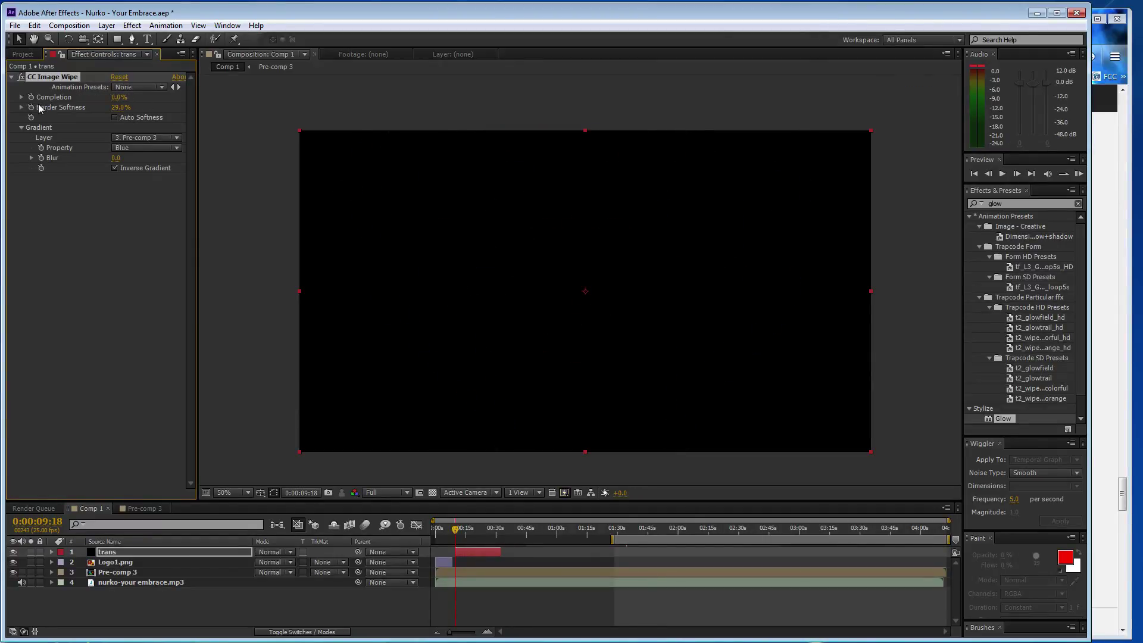
{"action": "left_click_drag", "start_coordinate": [456, 529], "coordinate": [502, 533]}
{"action": "left_click_drag", "start_coordinate": [119, 97], "coordinate": [179, 99]}
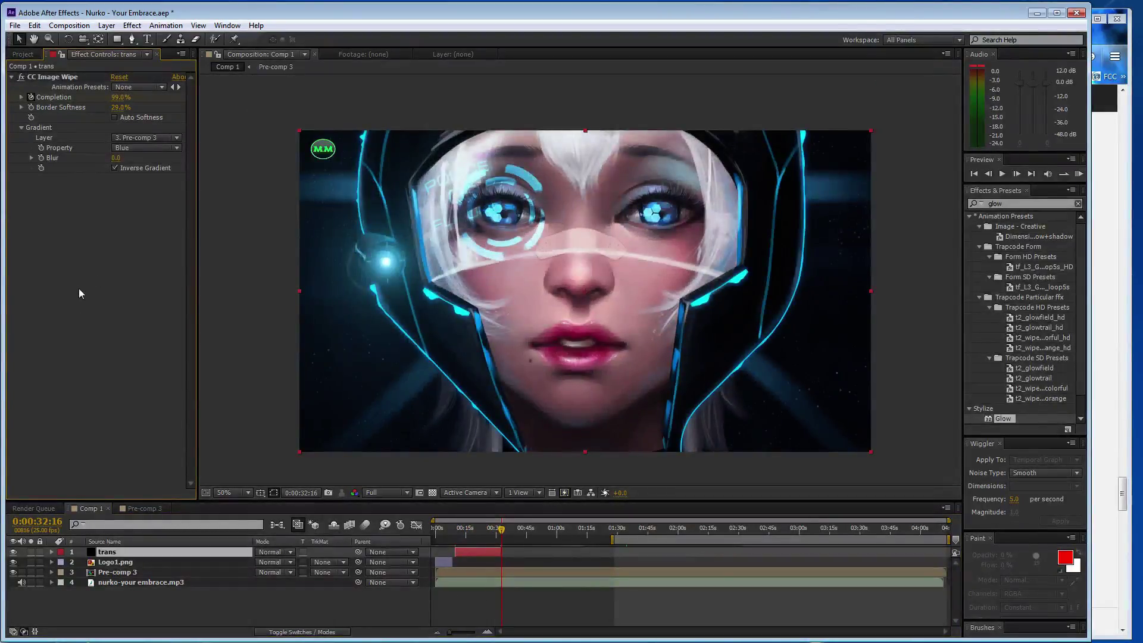
Step: Reveal the mp3 layer's waveform and shift the work area start to around 2:42
{"action": "left_click", "coordinate": [51, 582]}
{"action": "key", "text": "l"}
{"action": "key", "text": "l"}
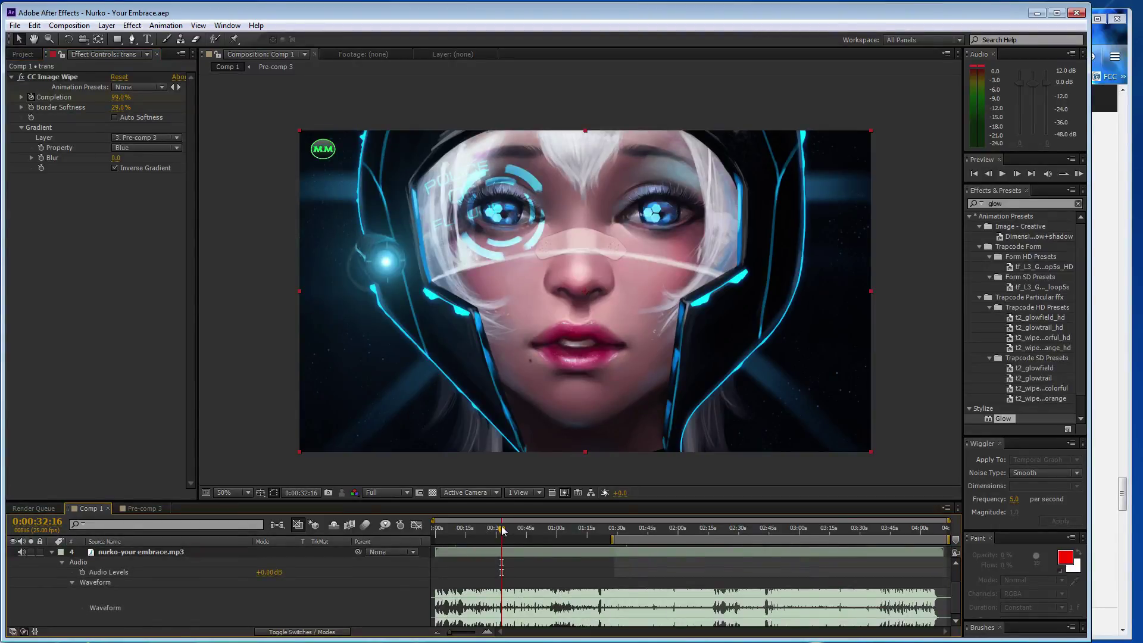
{"action": "left_click_drag", "start_coordinate": [499, 529], "coordinate": [715, 538]}
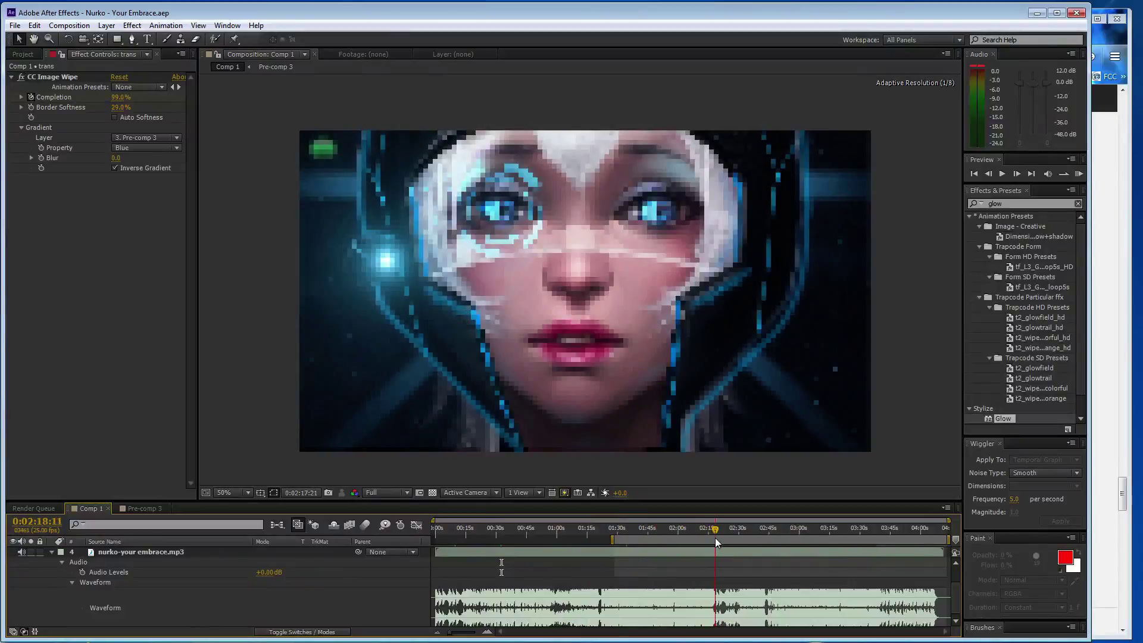
{"action": "mouse_move", "coordinate": [613, 540]}
{"action": "left_mouse_down"}
{"action": "mouse_move", "coordinate": [769, 540]}
{"action": "mouse_move", "coordinate": [703, 530]}
{"action": "left_mouse_up"}
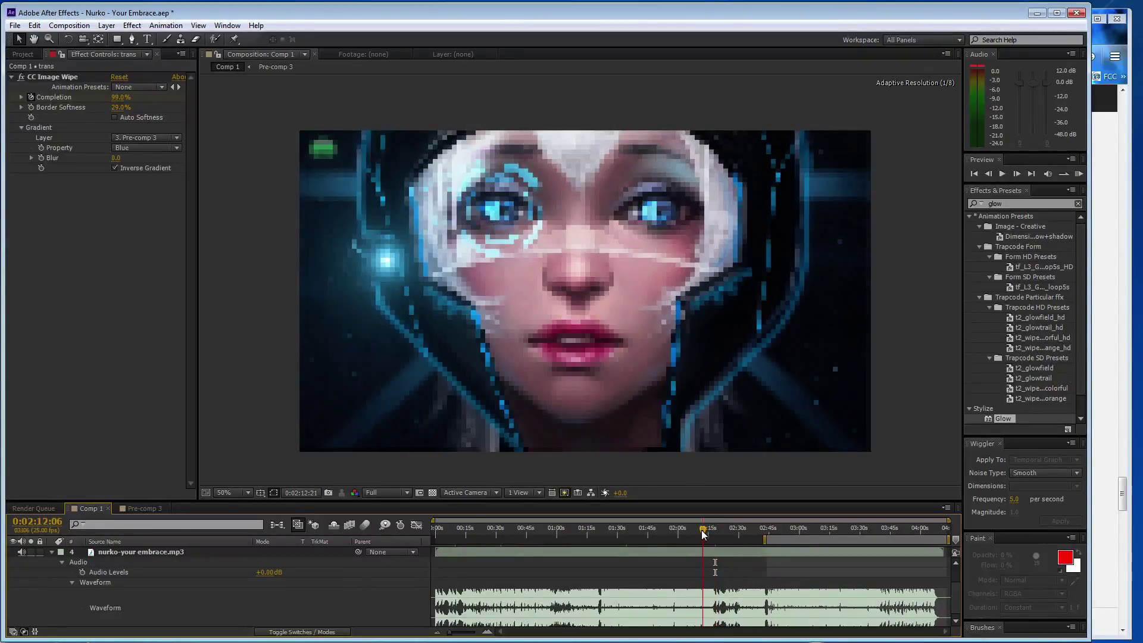
Step: Duplicate the trans layer and move the copy to start at 2:12
{"action": "left_click", "coordinate": [62, 561]}
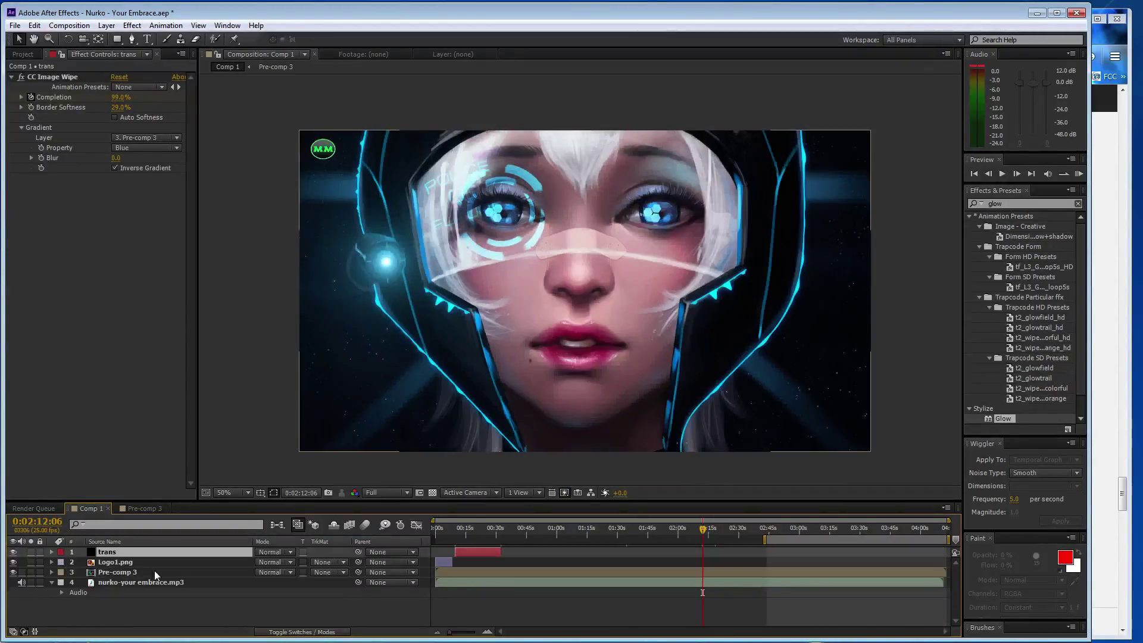
{"action": "key", "text": "ctrl+d"}
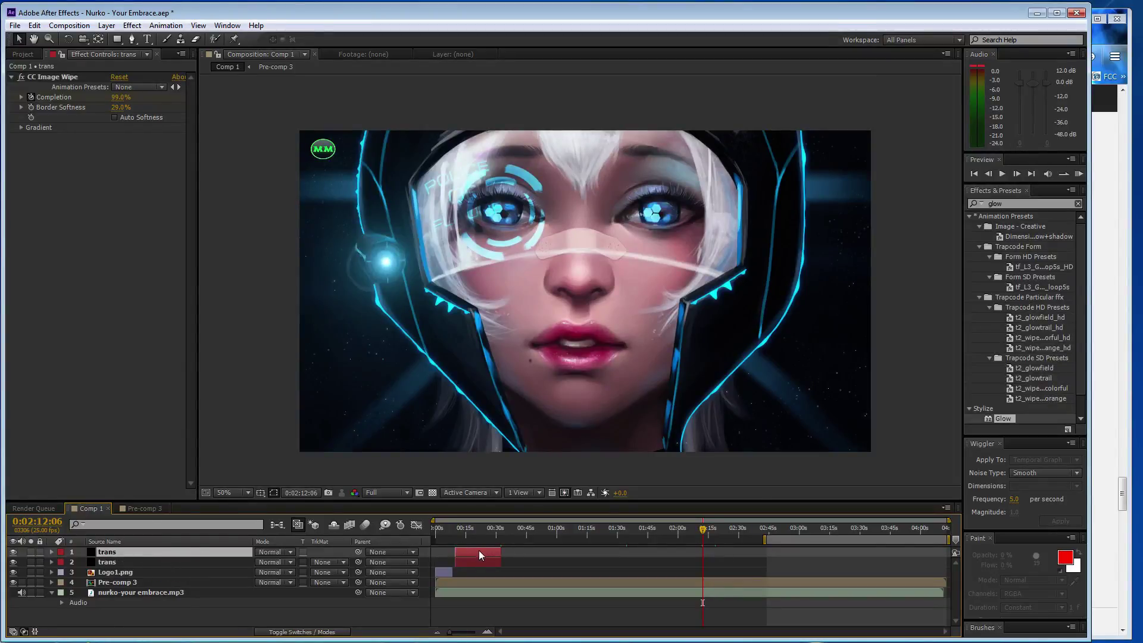
{"action": "left_click_drag", "start_coordinate": [478, 552], "coordinate": [744, 551]}
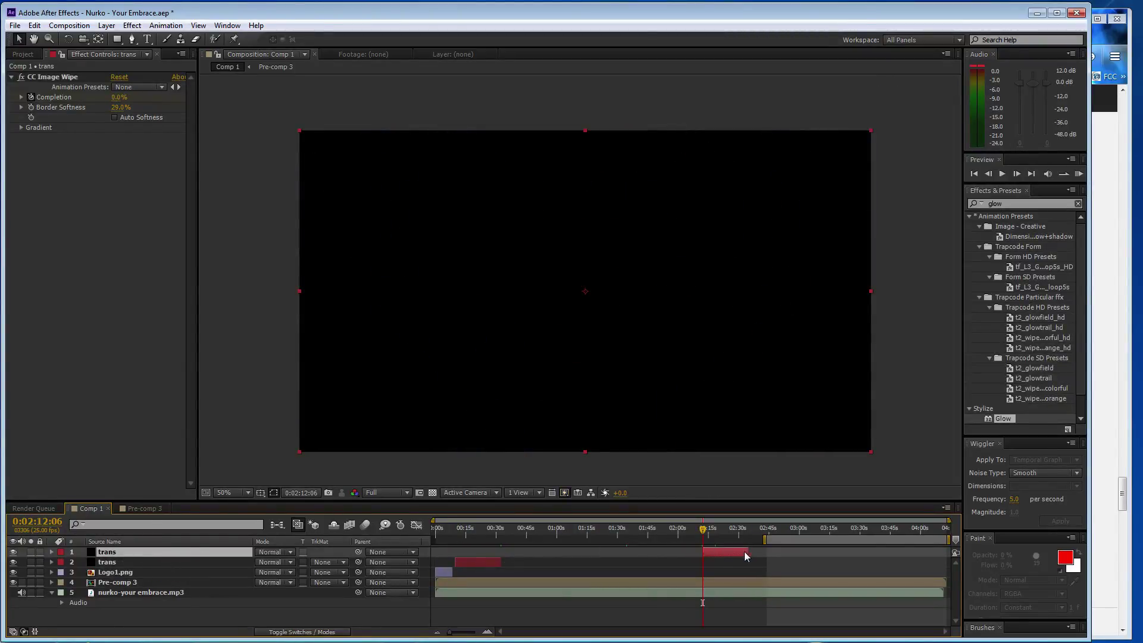
{"action": "left_click", "coordinate": [1102, 381]}
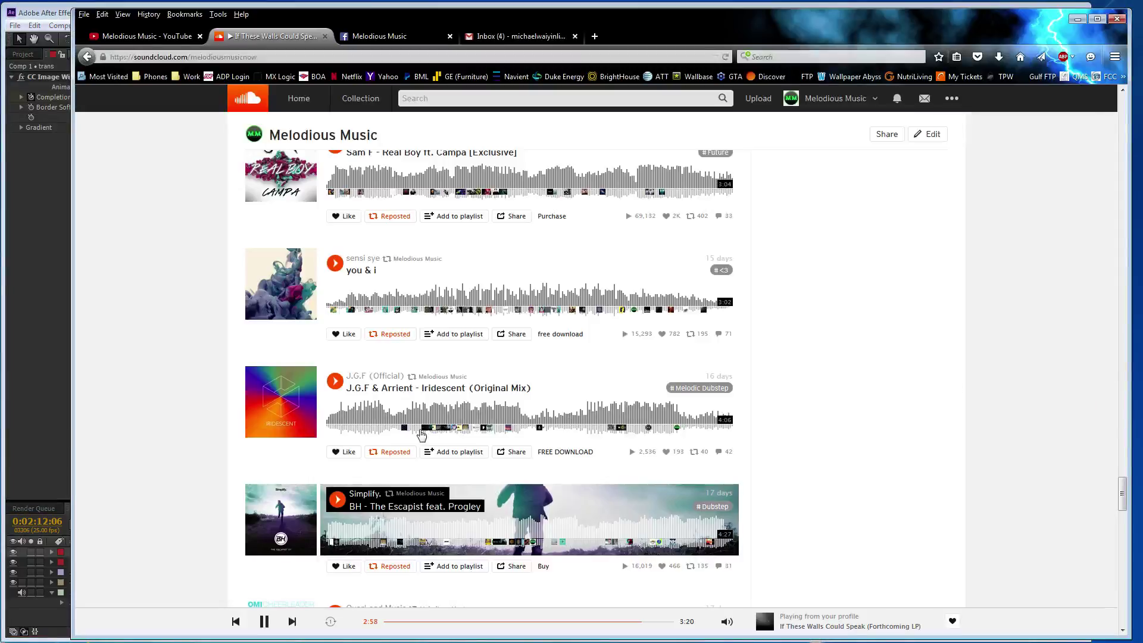
{"action": "left_click", "coordinate": [28, 269]}
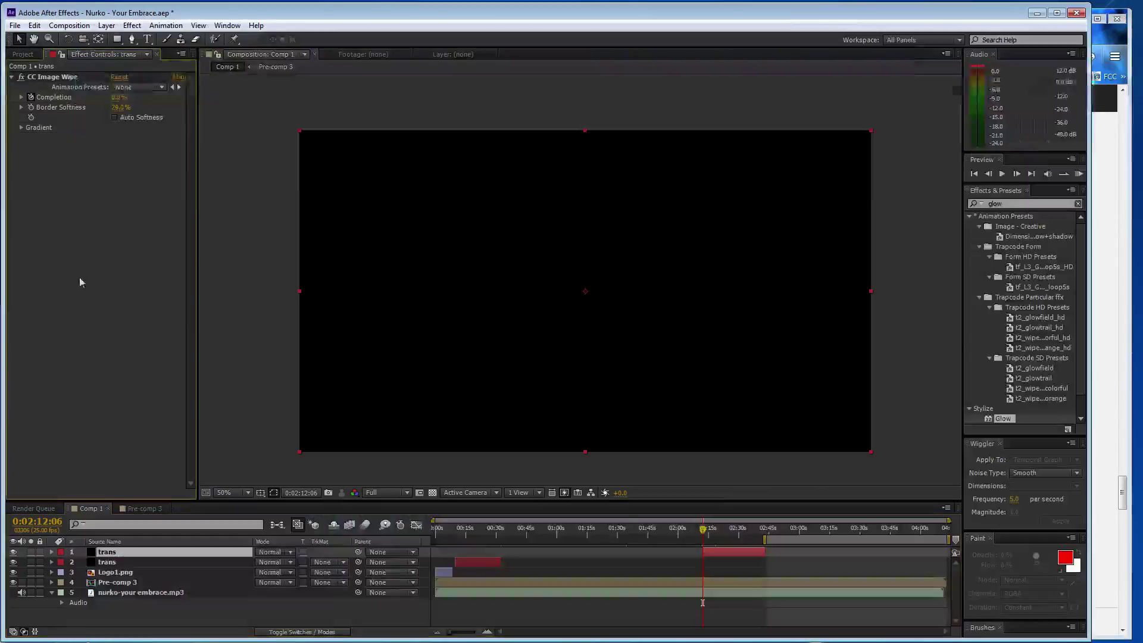
Step: Key the copied wipe's Completion from 0% around 2:20 up to 61% a little later
{"action": "left_click_drag", "start_coordinate": [119, 97], "coordinate": [191, 97]}
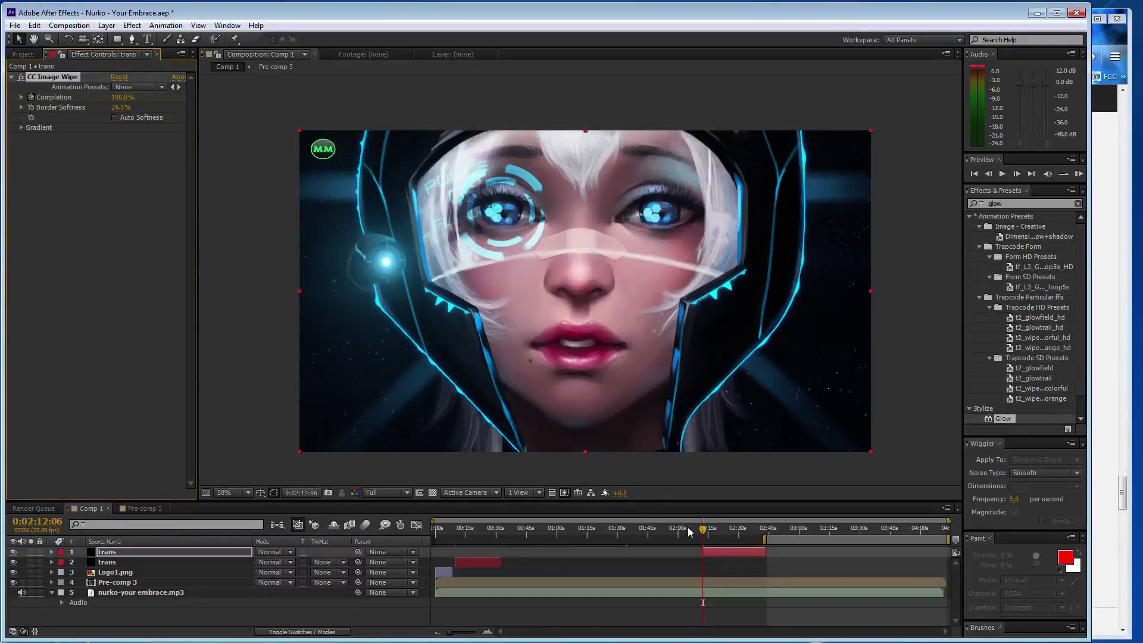
{"action": "left_click_drag", "start_coordinate": [705, 531], "coordinate": [722, 538]}
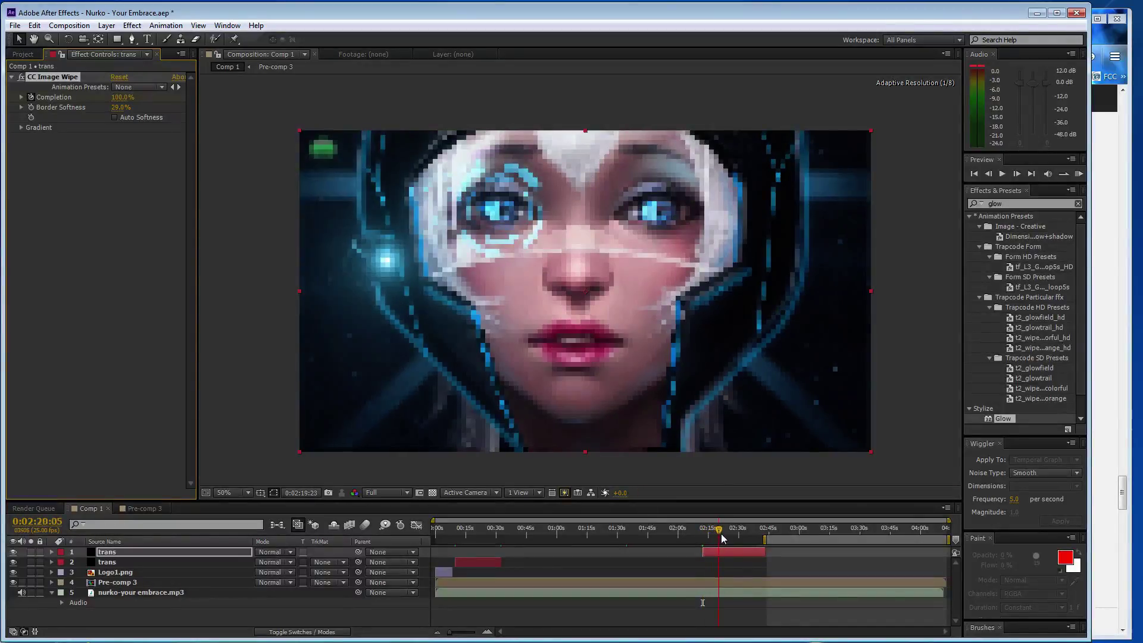
{"action": "left_click_drag", "start_coordinate": [122, 97], "coordinate": [97, 97]}
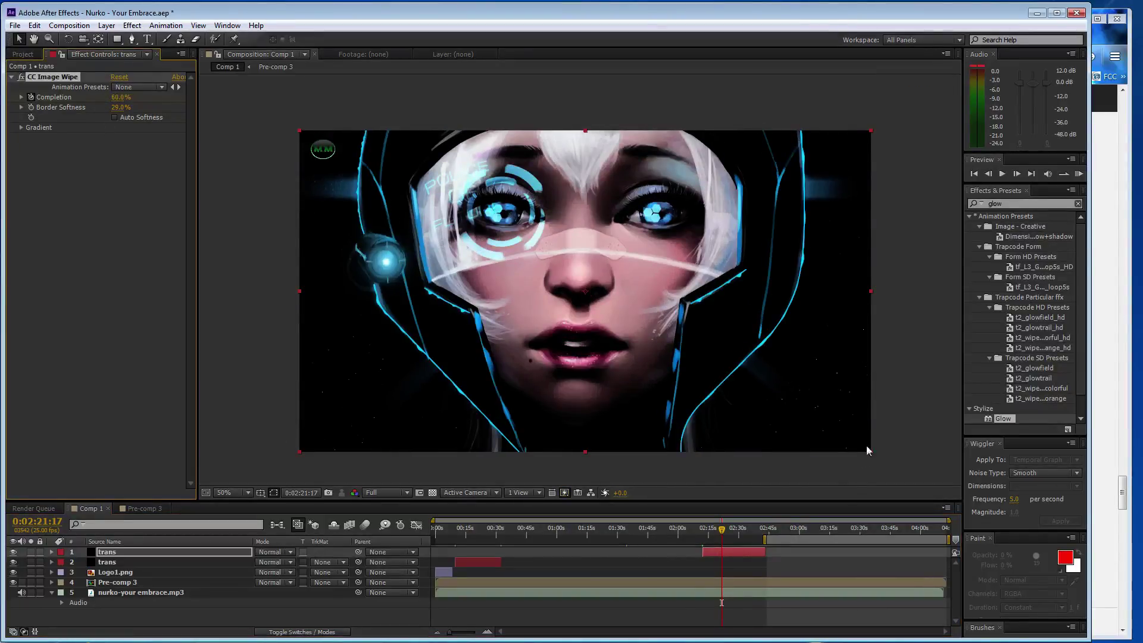
{"action": "left_click_drag", "start_coordinate": [721, 533], "coordinate": [735, 533]}
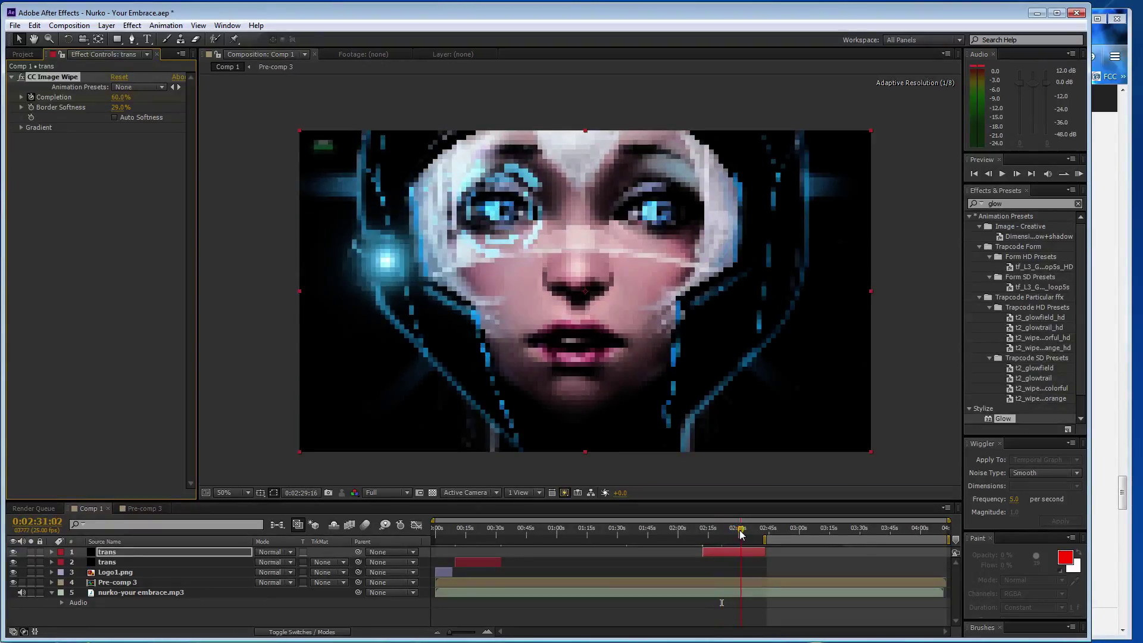
{"action": "left_click_drag", "start_coordinate": [735, 533], "coordinate": [743, 533]}
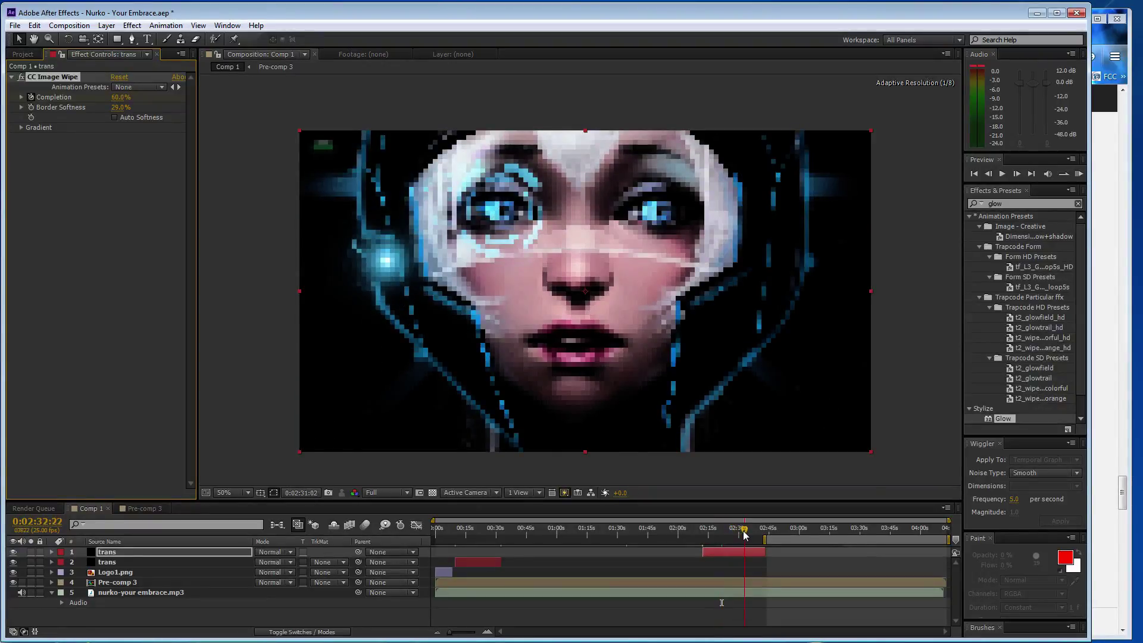
{"action": "left_click", "coordinate": [116, 97]}
{"action": "type", "text": "61"}
{"action": "key", "text": "Return"}
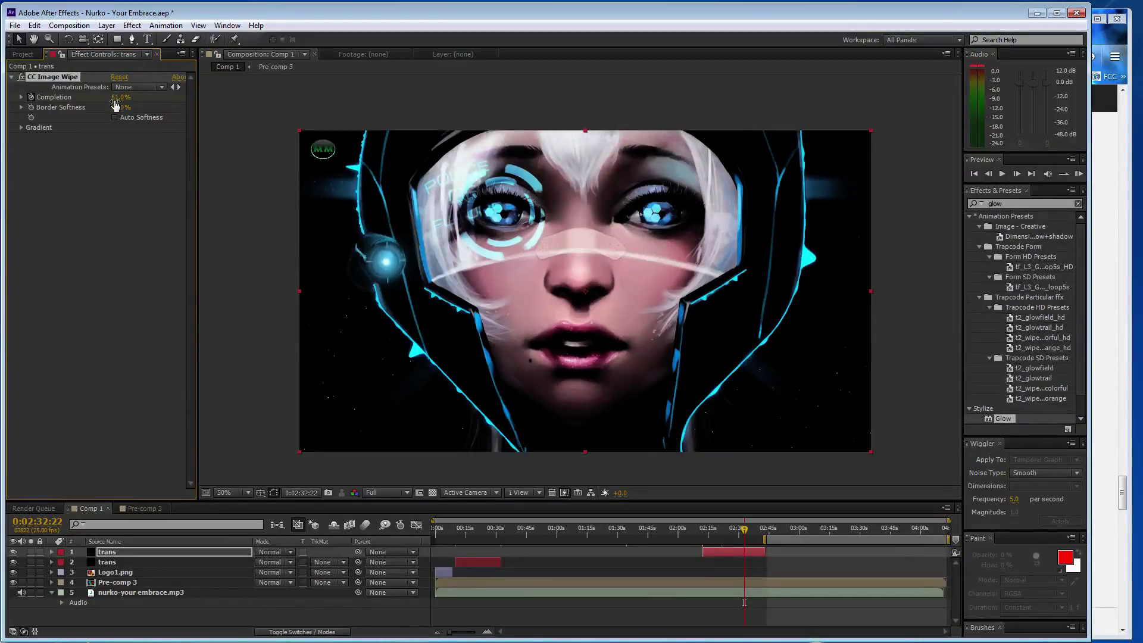
Step: Bring the wipe to 100% Completion at 0:02:43:10 and save the project
{"action": "left_click_drag", "start_coordinate": [755, 533], "coordinate": [765, 531]}
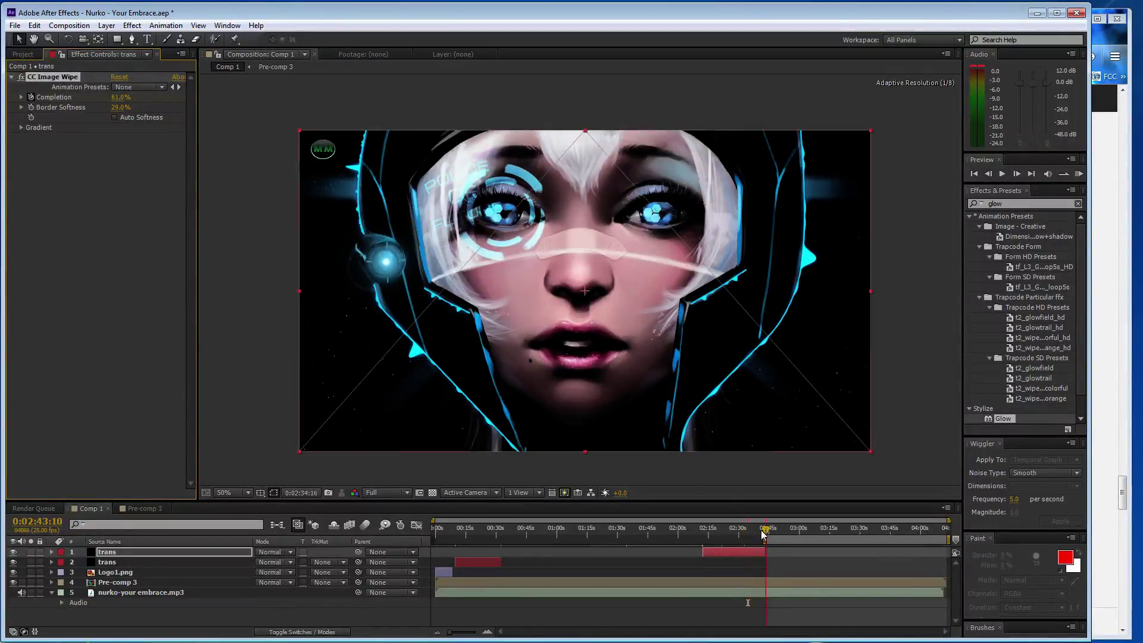
{"action": "left_click_drag", "start_coordinate": [120, 97], "coordinate": [155, 97]}
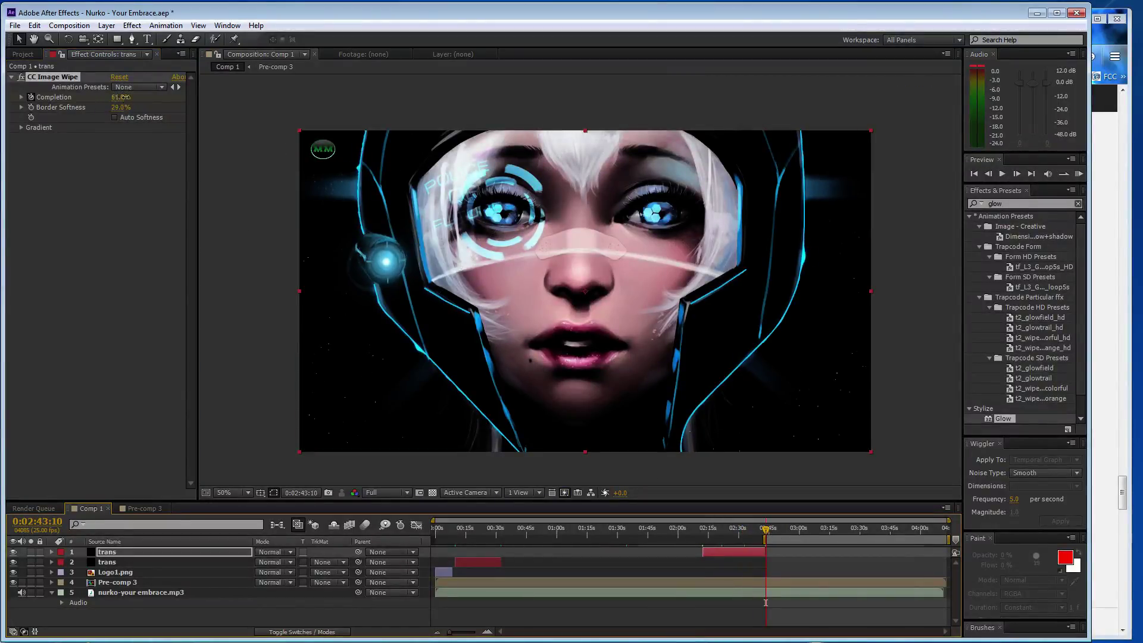
{"action": "type", "text": "100"}
{"action": "left_click", "coordinate": [75, 307]}
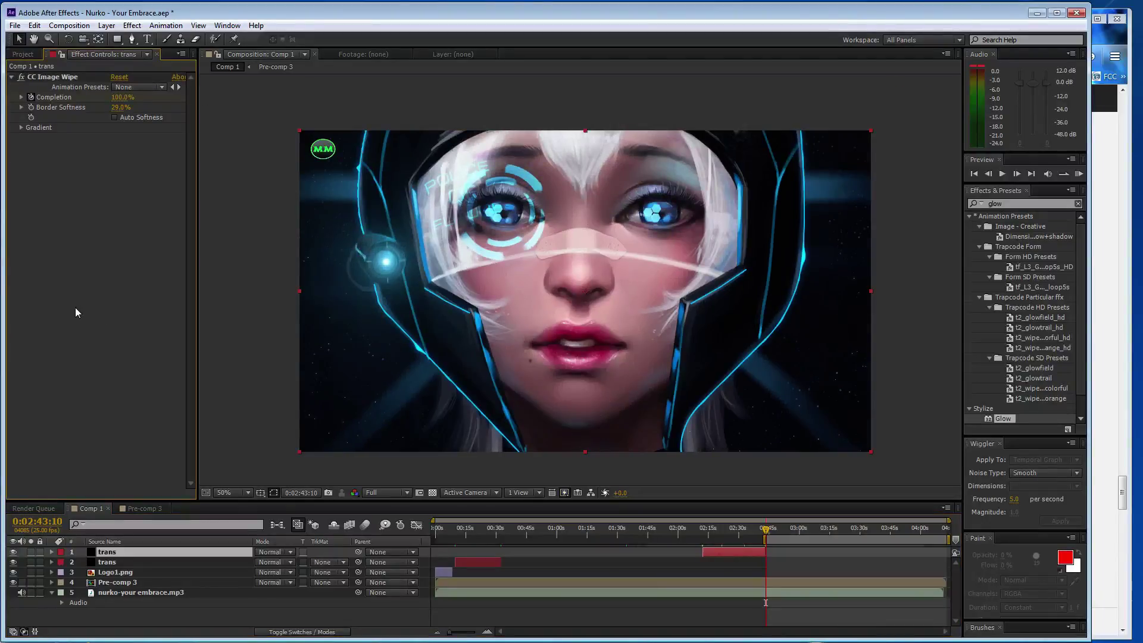
{"action": "key", "text": "ctrl+s"}
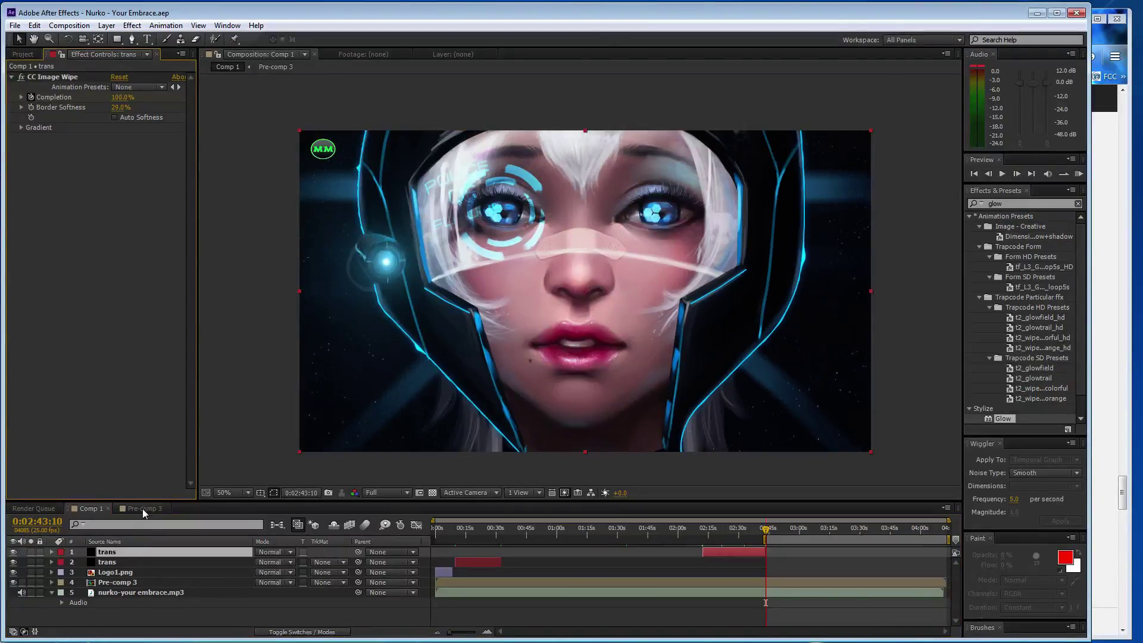
Step: In Pre-comp 3, set Maximum Height to 600 on the Eq layer's Audio Spectrum 1 and 2
{"action": "left_click", "coordinate": [142, 509]}
{"action": "left_click", "coordinate": [145, 581]}
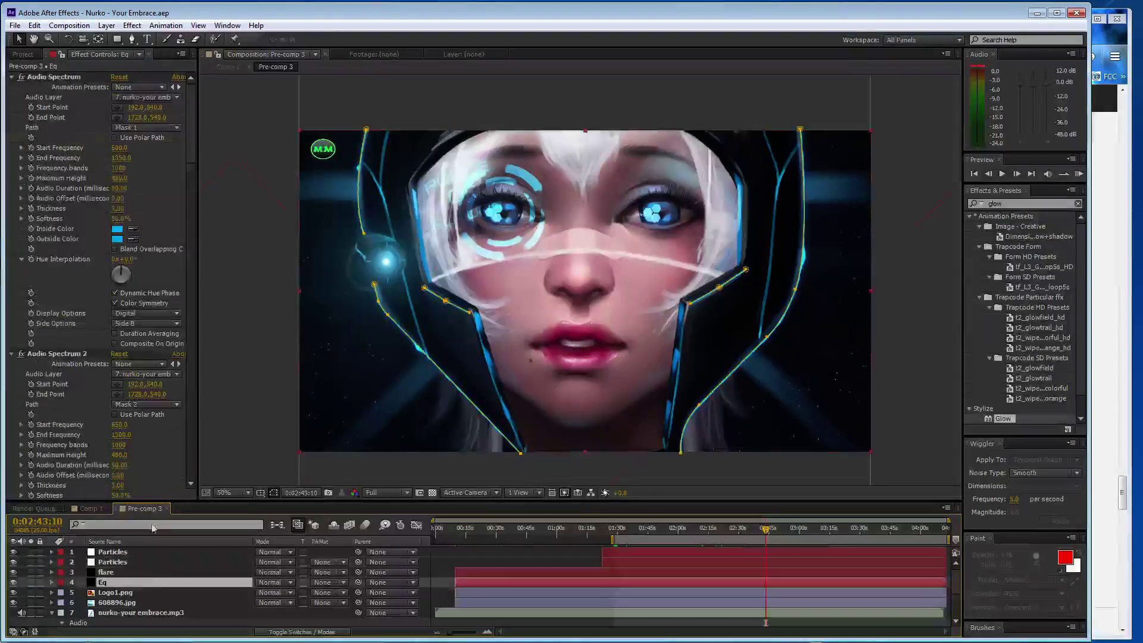
{"action": "left_click", "coordinate": [119, 178]}
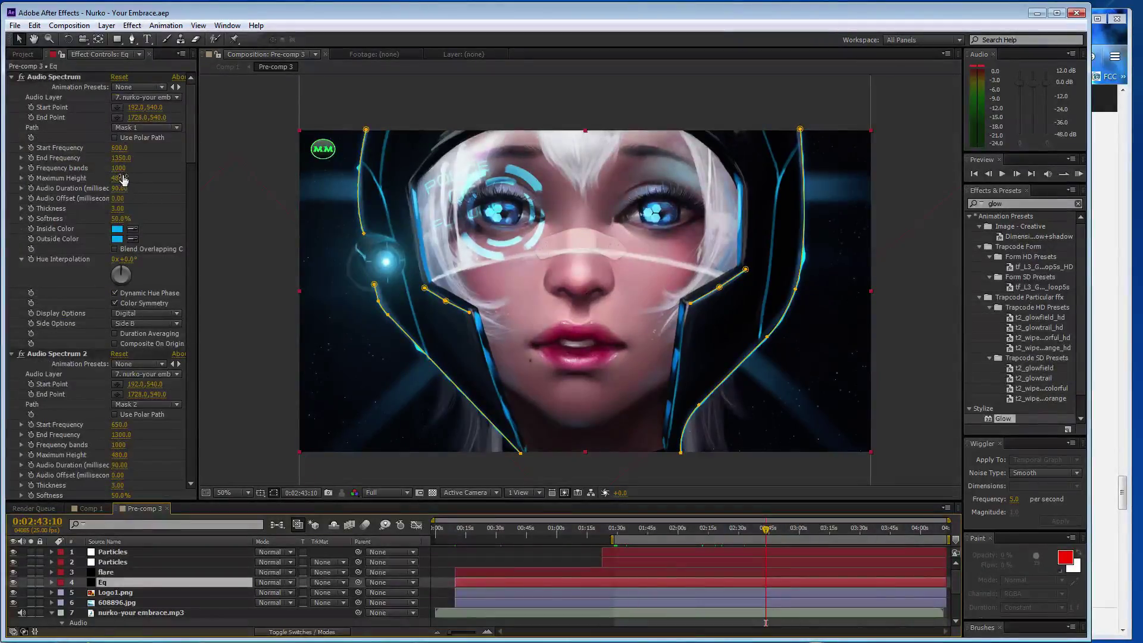
{"action": "type", "text": "600"}
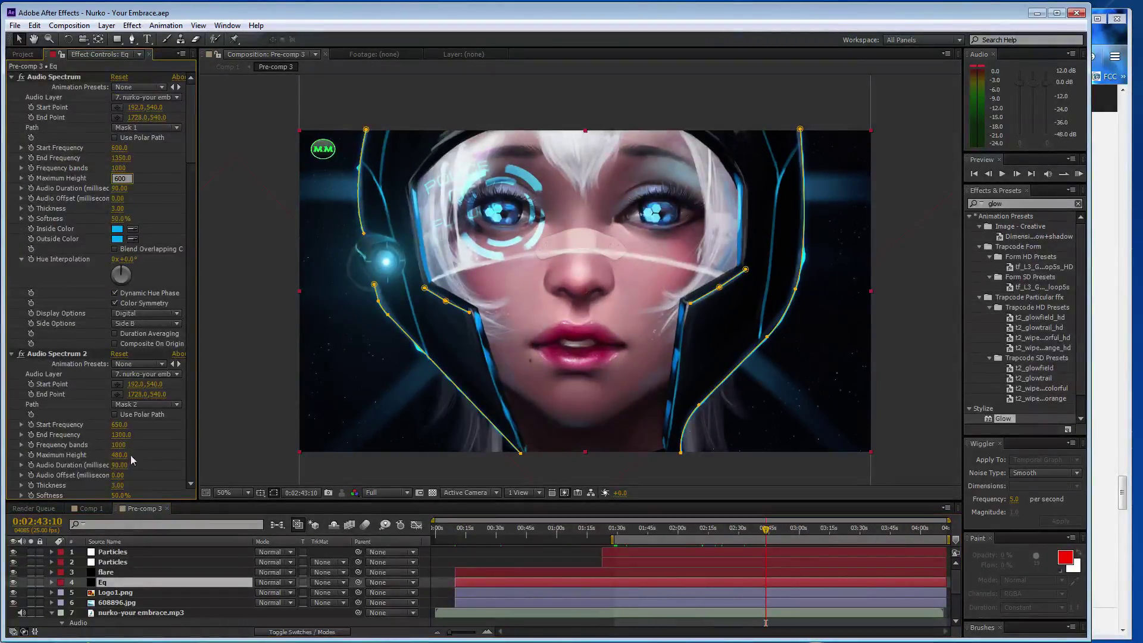
{"action": "left_click", "coordinate": [120, 454]}
{"action": "type", "text": "600"}
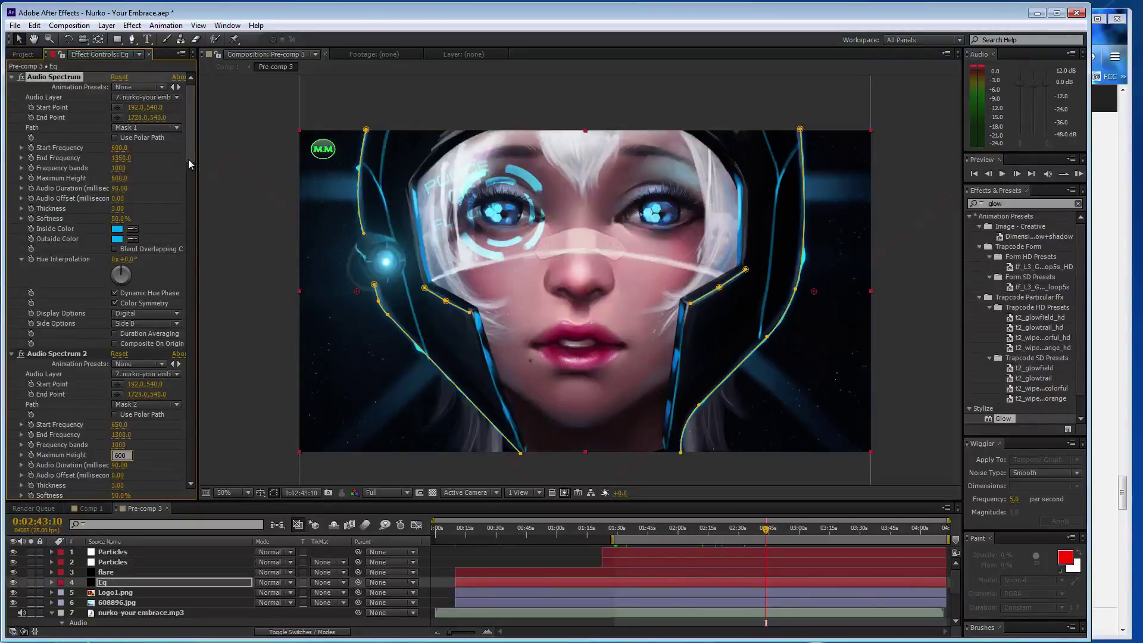
{"action": "key", "text": "Return"}
Step: Set Audio Spectrum 3's Maximum Height to 600 as well, then return to Comp 1
{"action": "scroll", "coordinate": [83, 330], "scroll_direction": "down", "scroll_amount": 3}
{"action": "scroll", "coordinate": [89, 334], "scroll_direction": "down", "scroll_amount": 2}
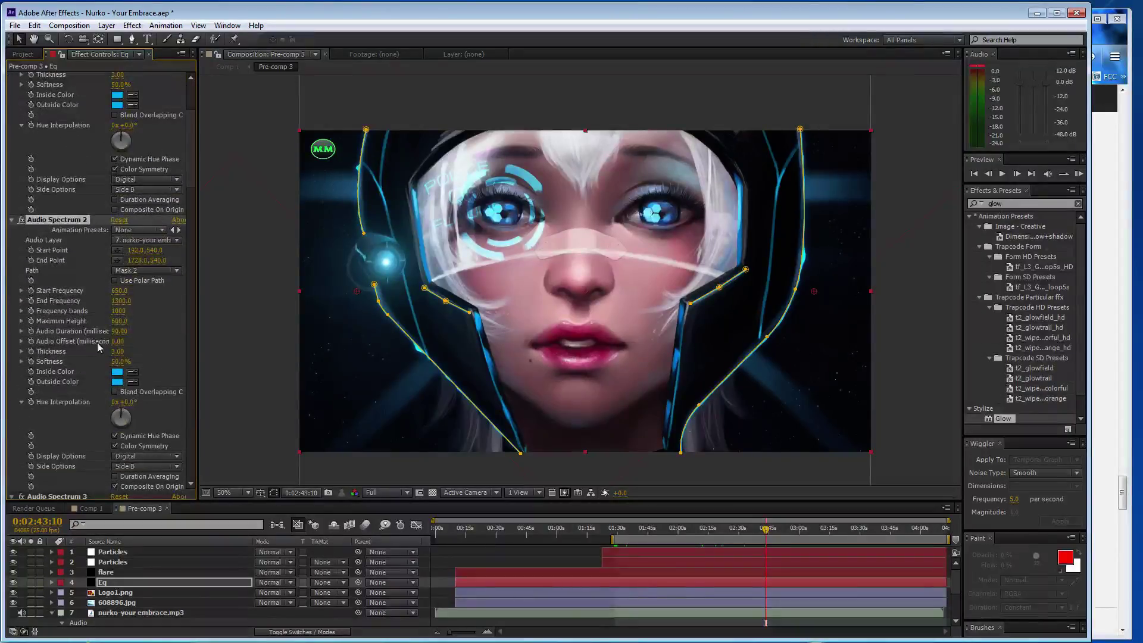
{"action": "scroll", "coordinate": [128, 329], "scroll_direction": "down", "scroll_amount": 2}
{"action": "scroll", "coordinate": [128, 329], "scroll_direction": "down", "scroll_amount": 4}
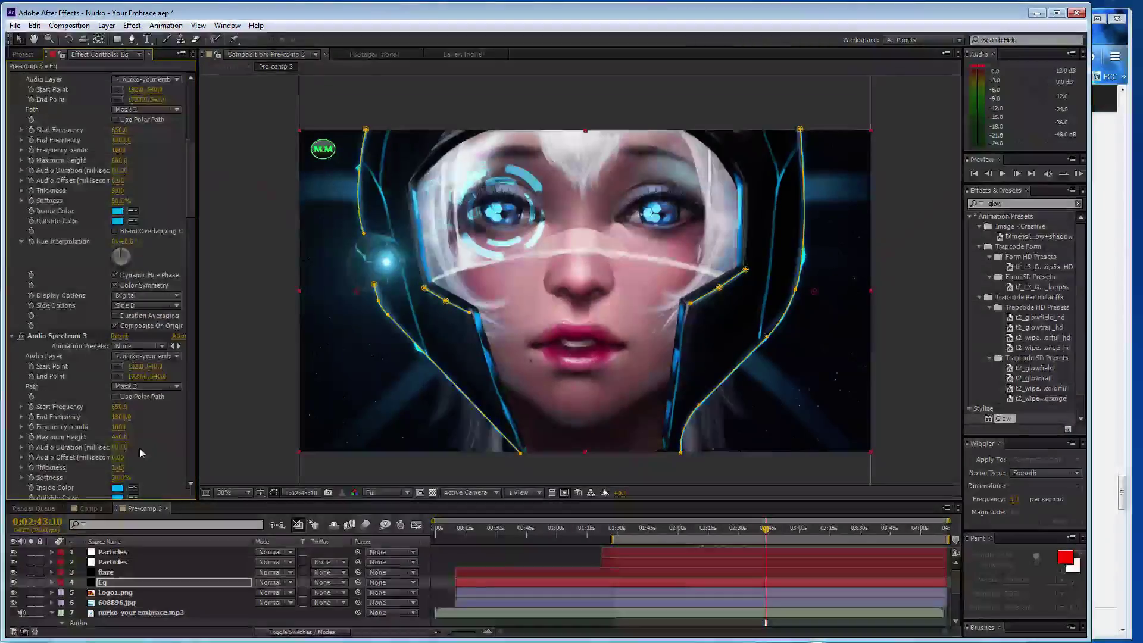
{"action": "left_click", "coordinate": [120, 436]}
{"action": "type", "text": "600"}
{"action": "key", "text": "Return"}
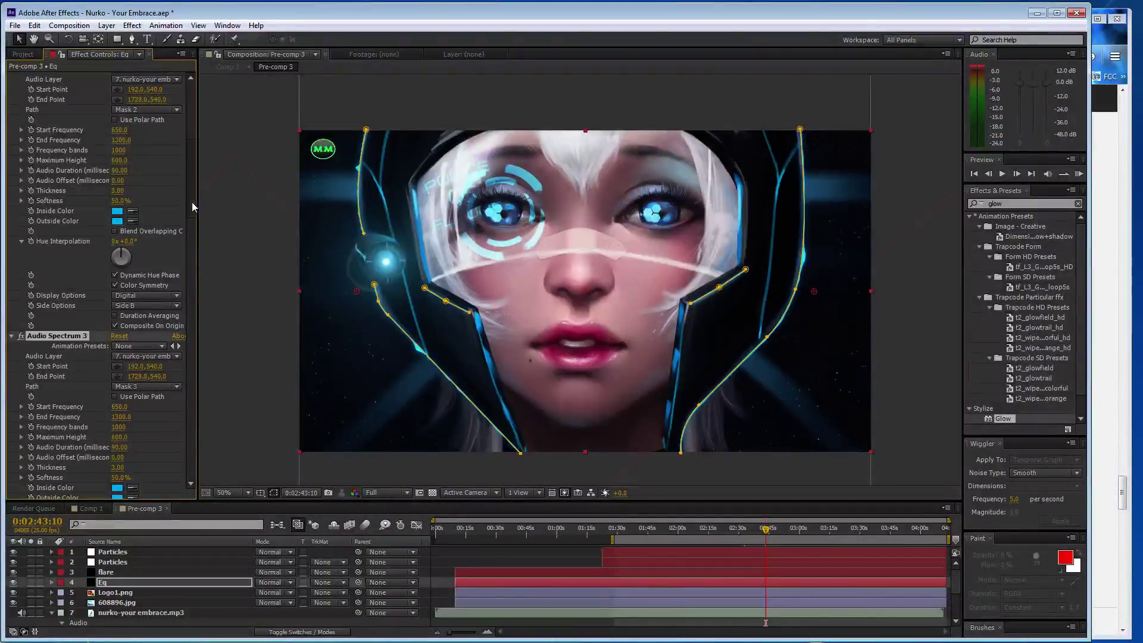
{"action": "scroll", "coordinate": [116, 380], "scroll_direction": "down", "scroll_amount": 1}
{"action": "scroll", "coordinate": [137, 387], "scroll_direction": "down", "scroll_amount": 6}
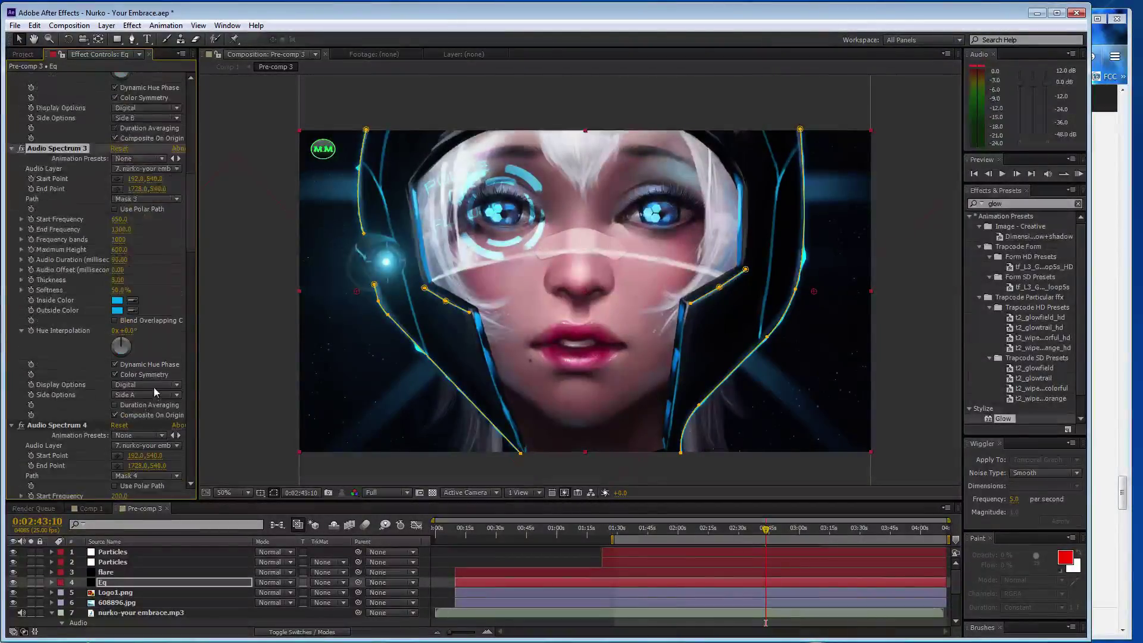
{"action": "scroll", "coordinate": [156, 395], "scroll_direction": "down", "scroll_amount": 2}
{"action": "scroll", "coordinate": [156, 393], "scroll_direction": "down", "scroll_amount": 1}
{"action": "left_click", "coordinate": [82, 509]}
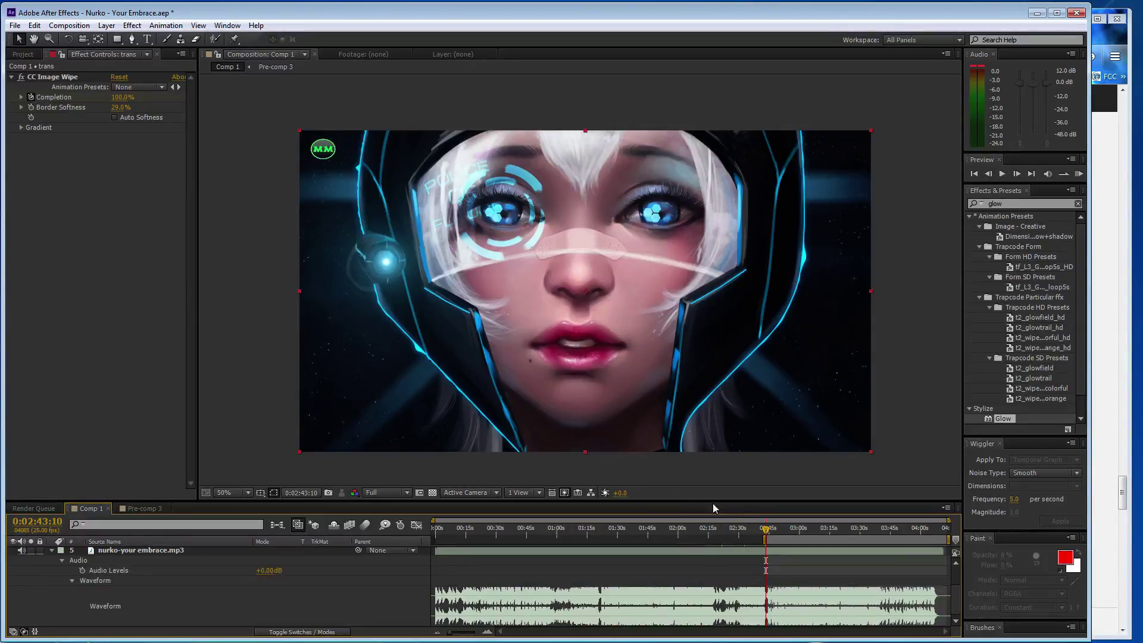
Step: Duplicate trans again and start the copy around 3:53 near the song's end
{"action": "left_click_drag", "start_coordinate": [766, 528], "coordinate": [910, 539]}
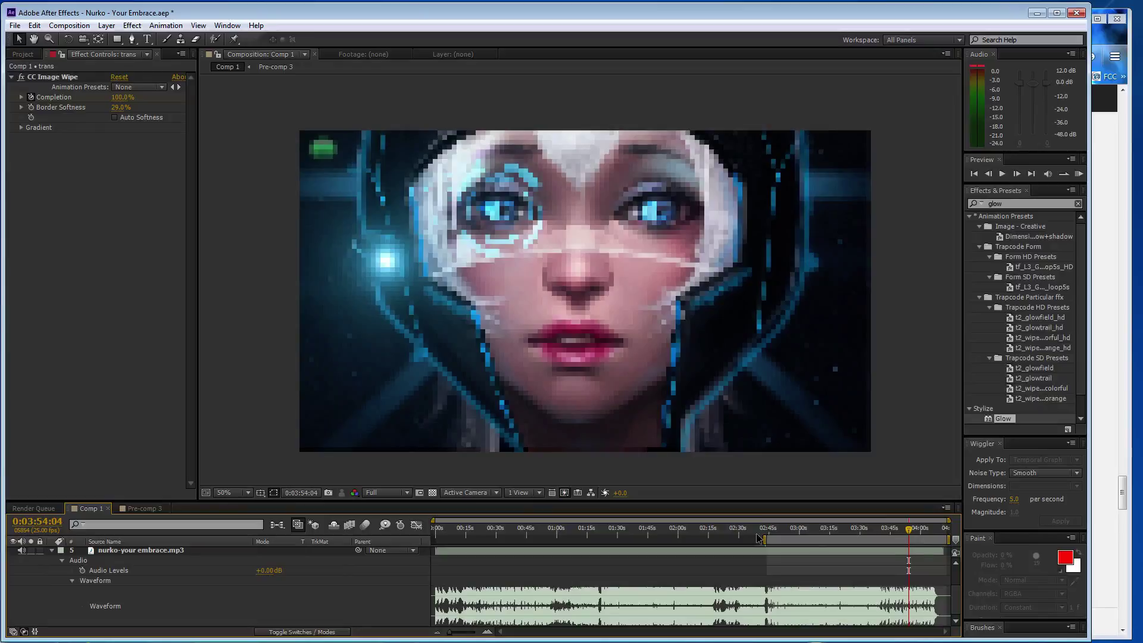
{"action": "left_click", "coordinate": [62, 561]}
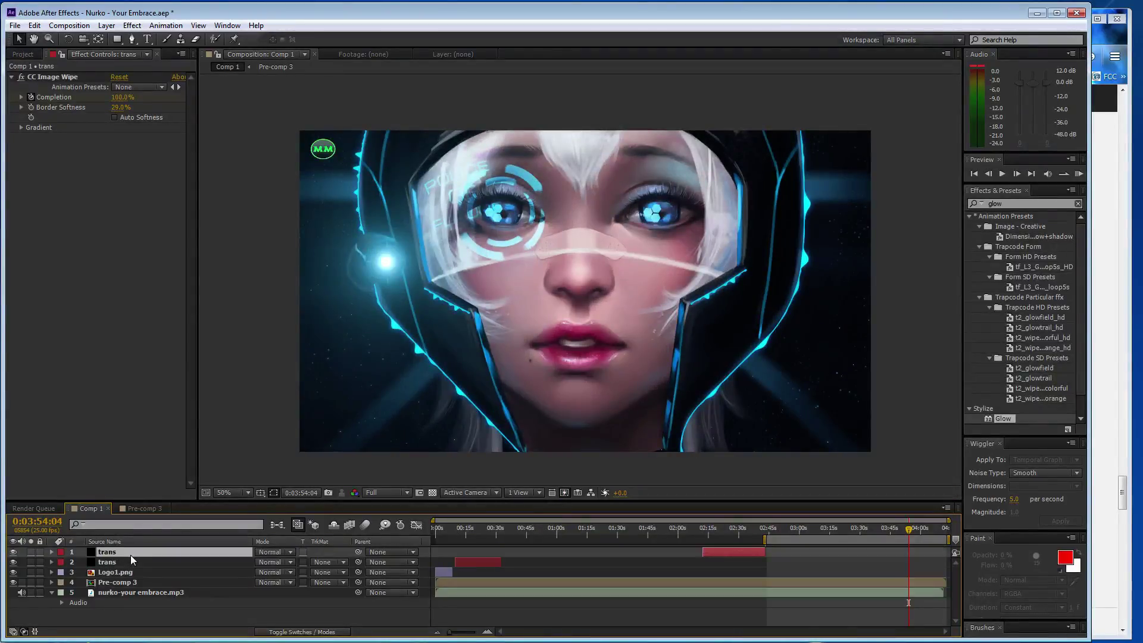
{"action": "key", "text": "ctrl+d"}
{"action": "left_click_drag", "start_coordinate": [751, 557], "coordinate": [957, 556]}
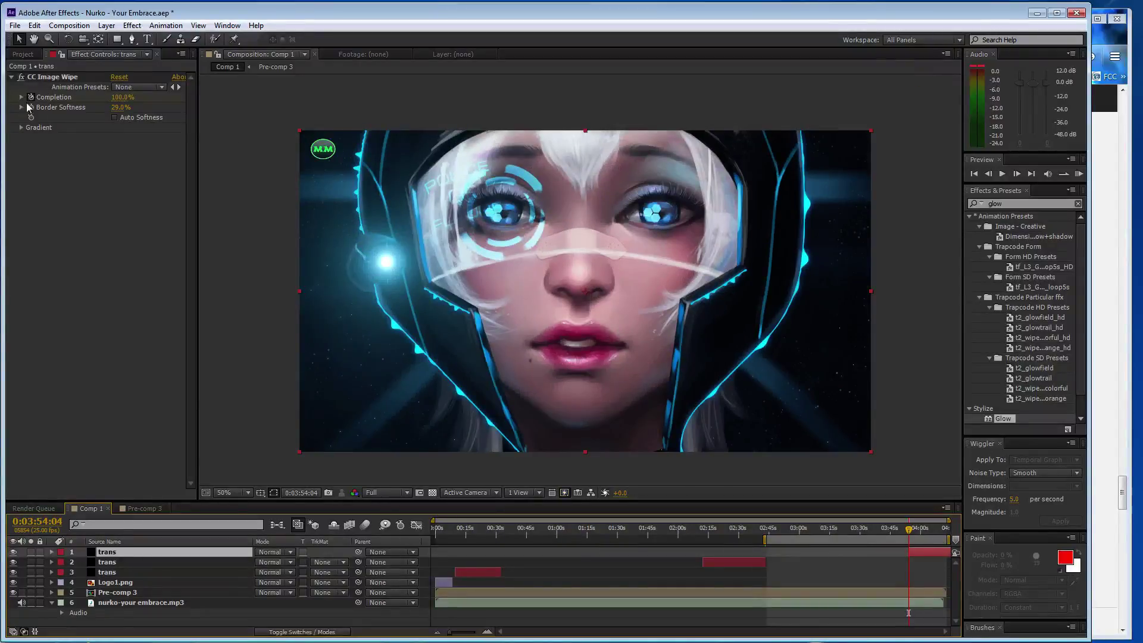
{"action": "left_click", "coordinate": [53, 76]}
Step: Drop the copy's wipe Completion to 0% by 0:04:11:24 so the picture ends on black
{"action": "left_click_drag", "start_coordinate": [913, 532], "coordinate": [947, 529]}
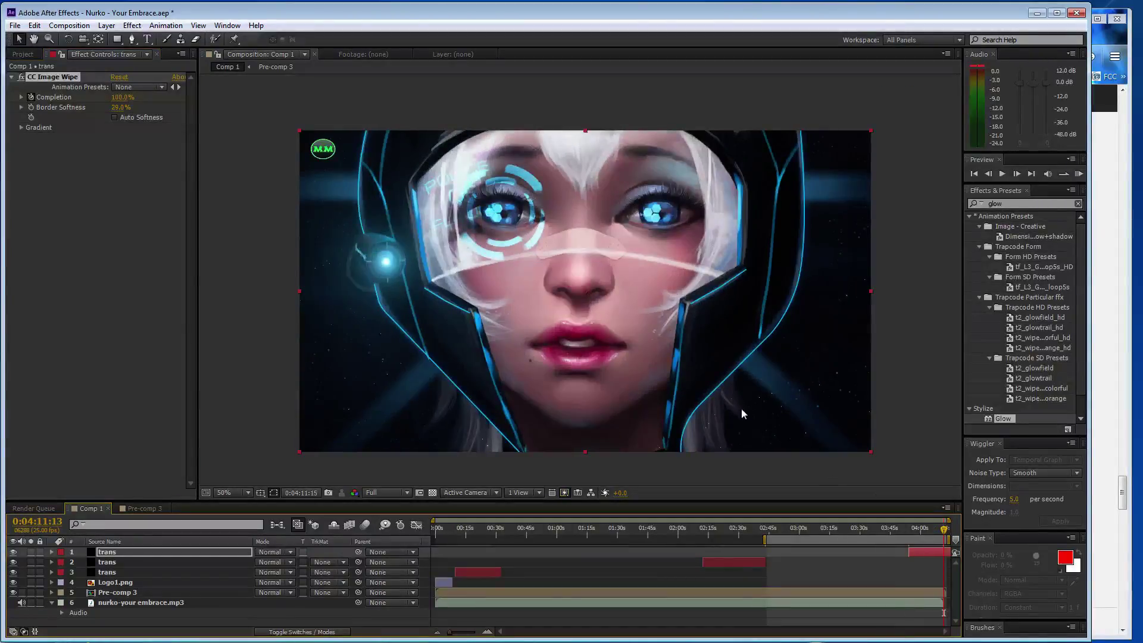
{"action": "key", "text": "space"}
{"action": "left_click_drag", "start_coordinate": [122, 97], "coordinate": [18, 97]}
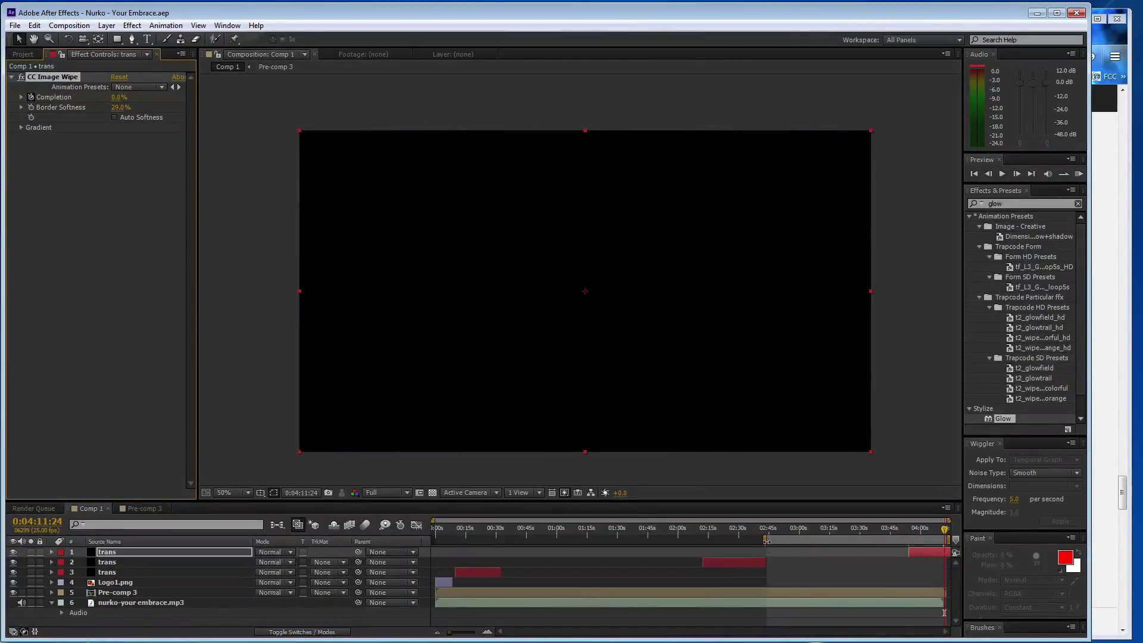
{"action": "double_click", "coordinate": [906, 540]}
{"action": "left_click_drag", "start_coordinate": [945, 530], "coordinate": [679, 527]}
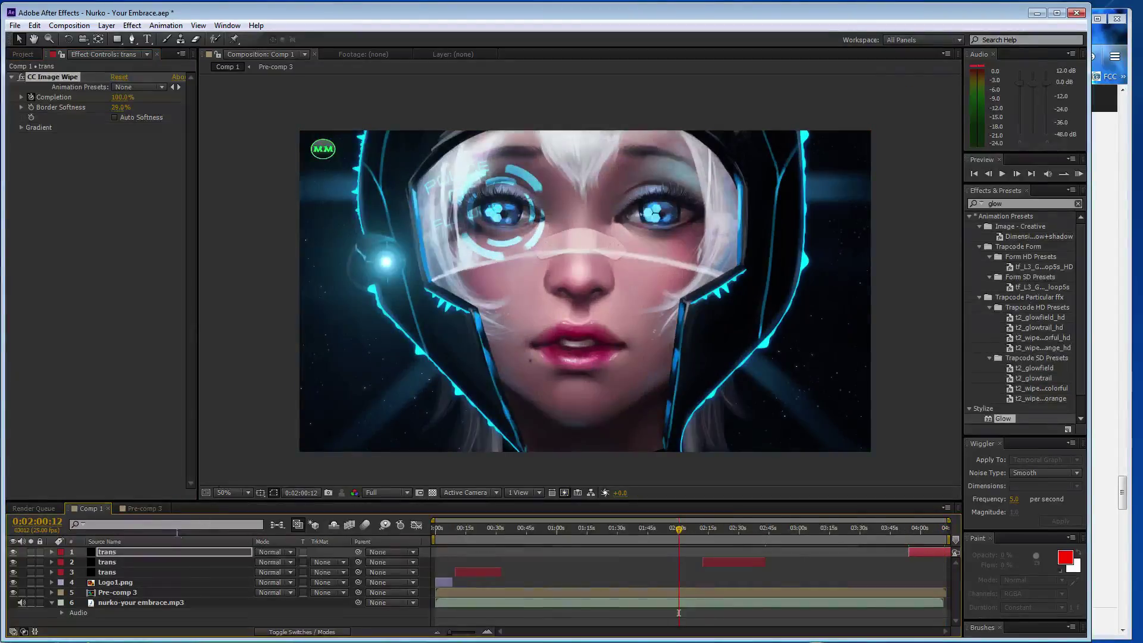
{"action": "left_click", "coordinate": [156, 508]}
{"action": "left_click", "coordinate": [116, 593]}
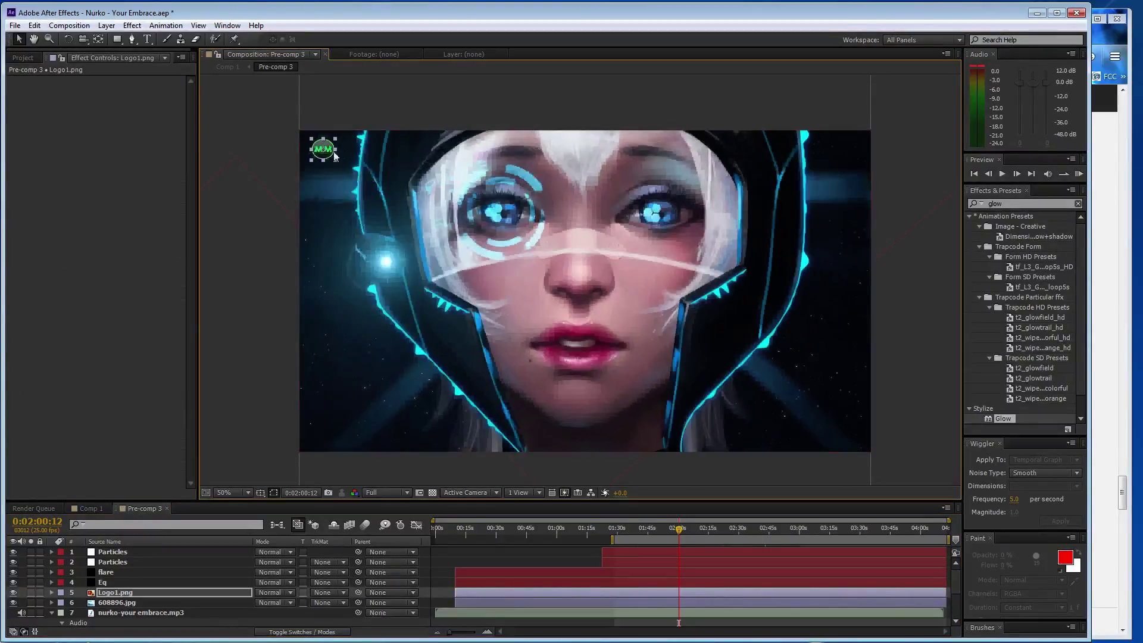
Step: Nudge Logo1.png a few pixels left in Pre-comp 3, checking its position in Comp 1
{"action": "left_click_drag", "start_coordinate": [326, 150], "coordinate": [324, 150]}
{"action": "left_click", "coordinate": [89, 508]}
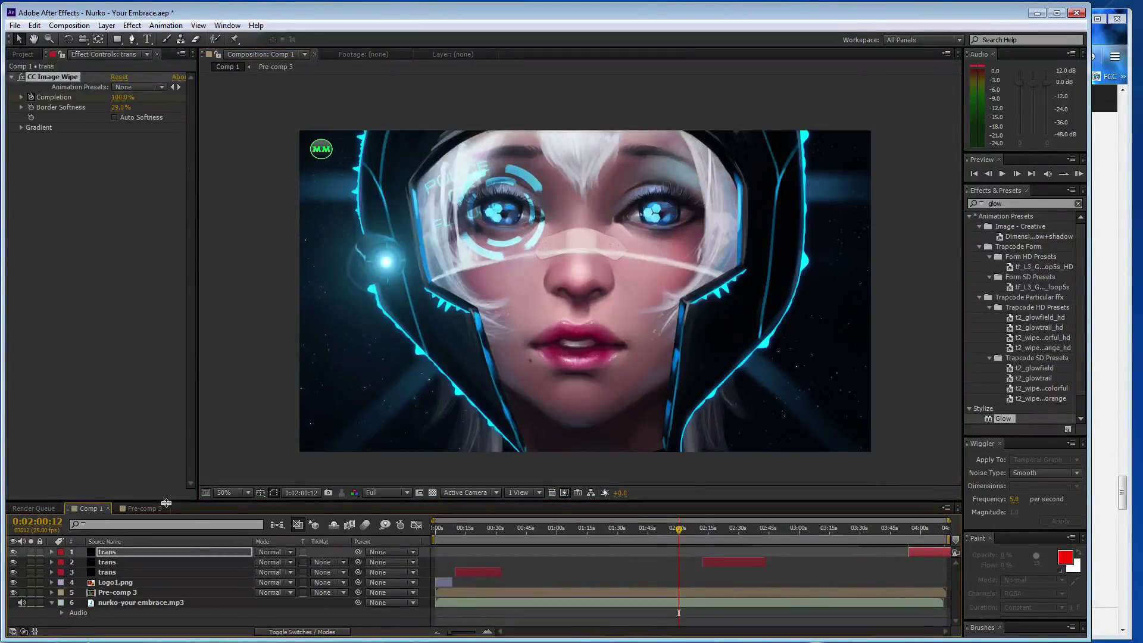
{"action": "left_click", "coordinate": [142, 508]}
{"action": "left_click_drag", "start_coordinate": [325, 152], "coordinate": [322, 151]}
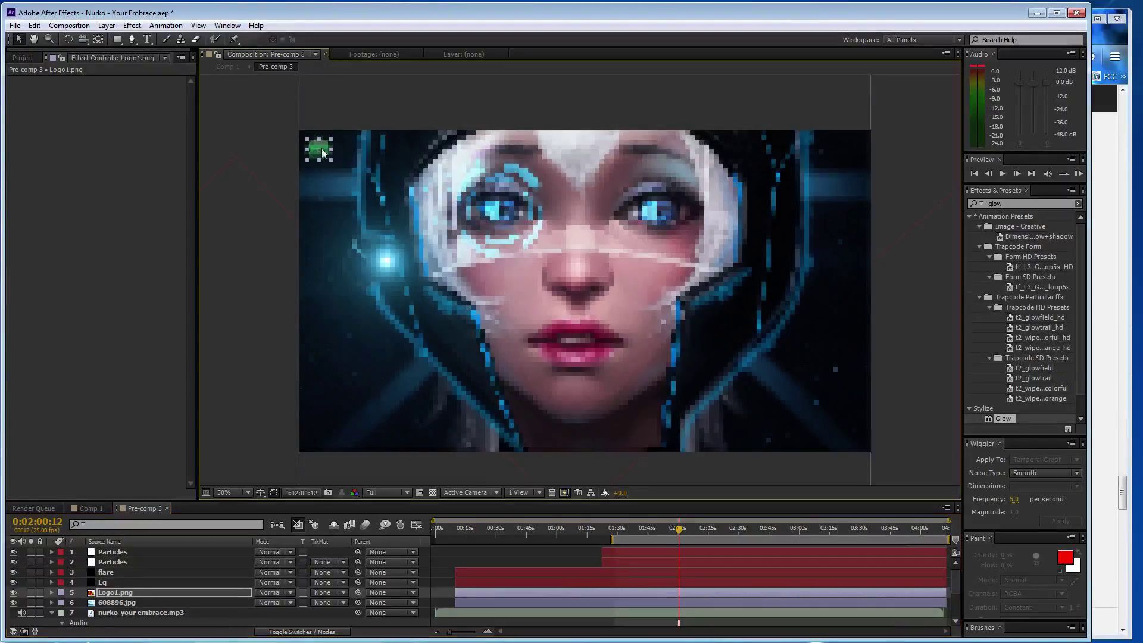
{"action": "left_click", "coordinate": [87, 508]}
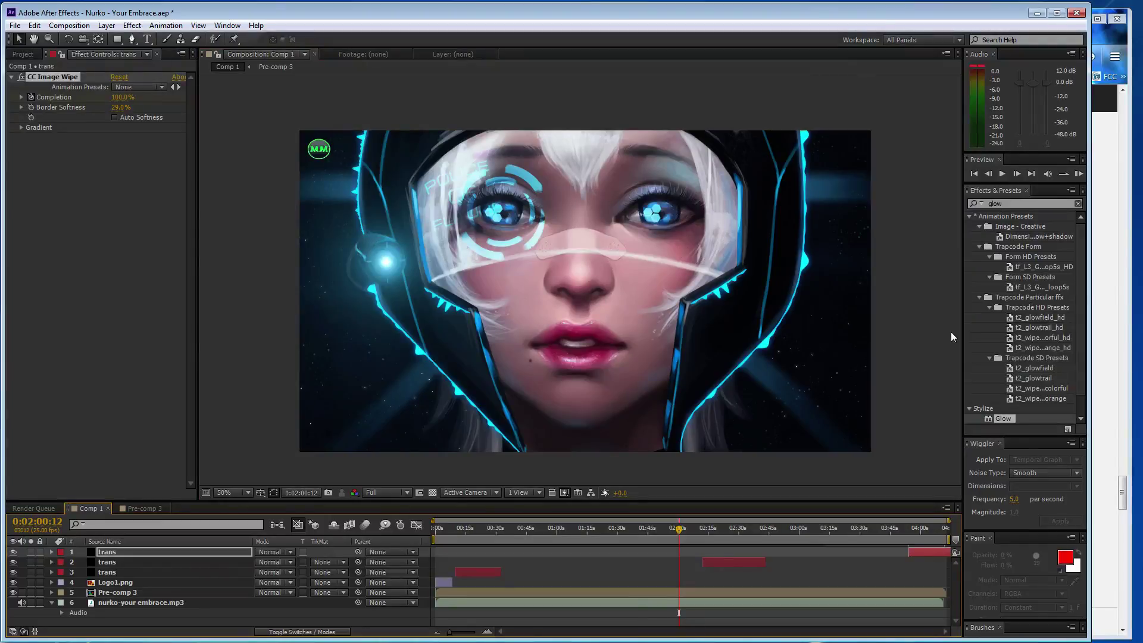
{"action": "left_click", "coordinate": [1108, 287]}
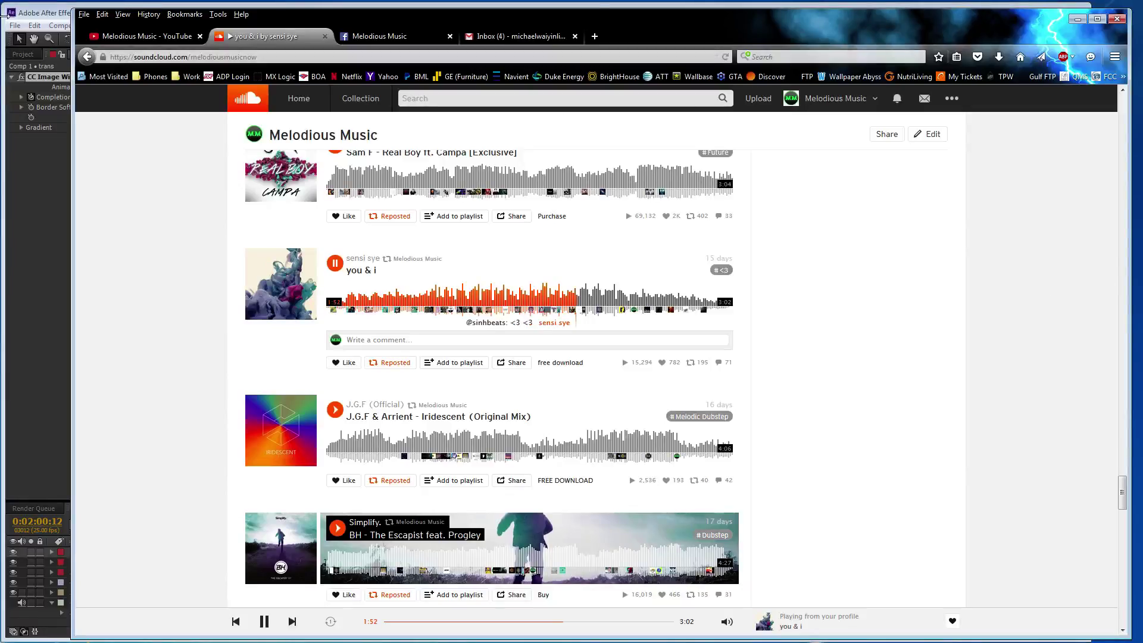
Step: Show the Project panel in After Effects, then bring After Effects back maximized over SoundCloud
{"action": "left_click", "coordinate": [32, 357]}
{"action": "left_click", "coordinate": [22, 54]}
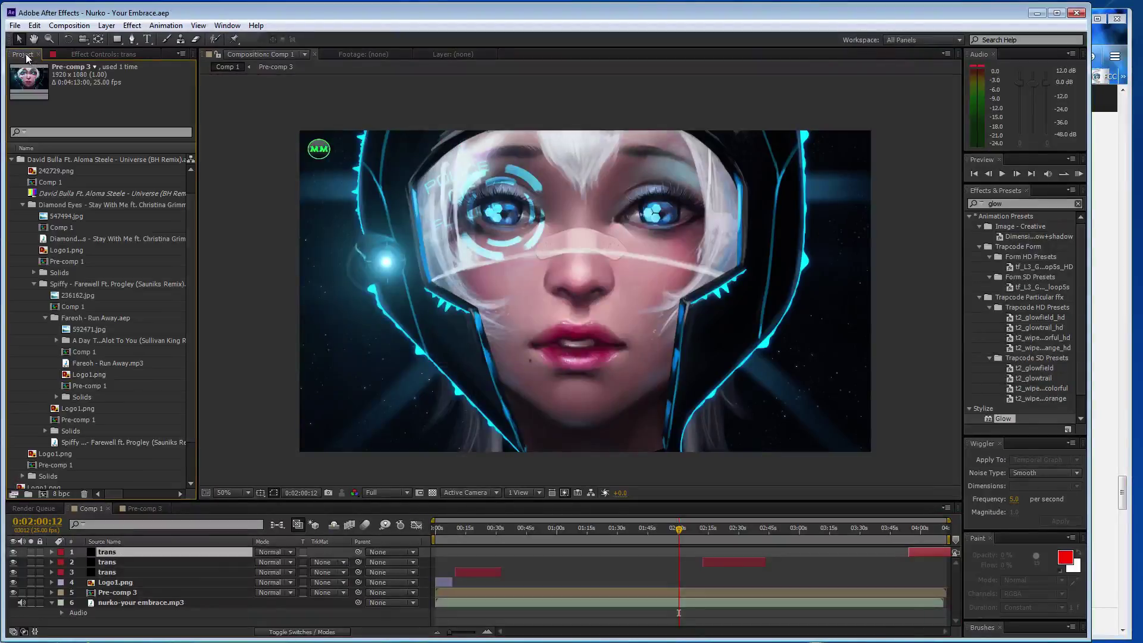
{"action": "left_click", "coordinate": [1106, 341]}
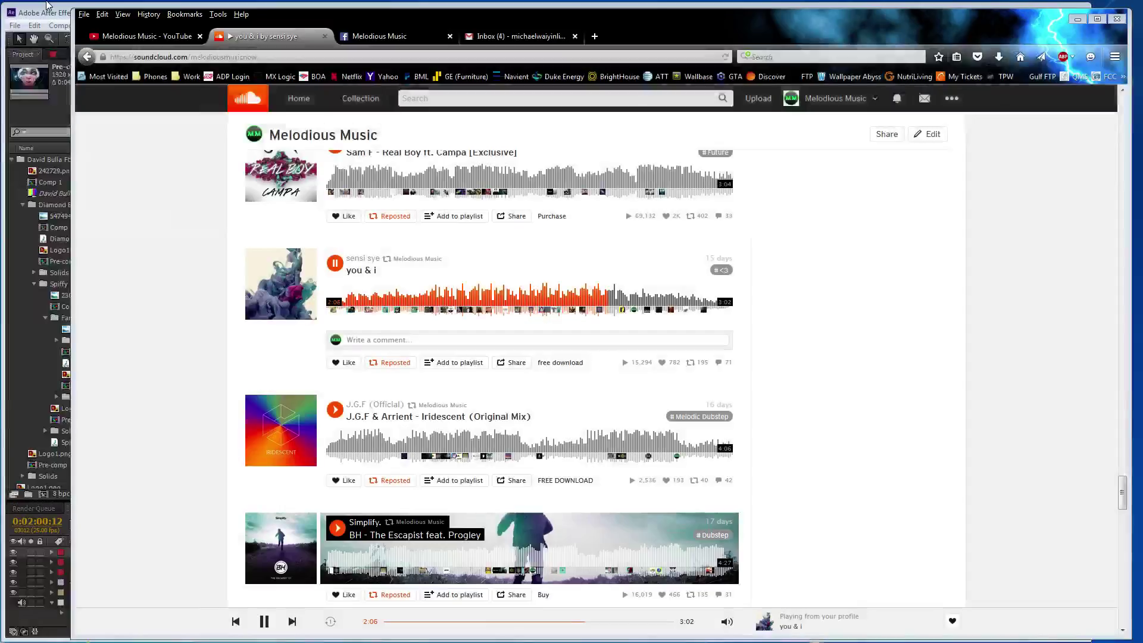
{"action": "left_click", "coordinate": [39, 12]}
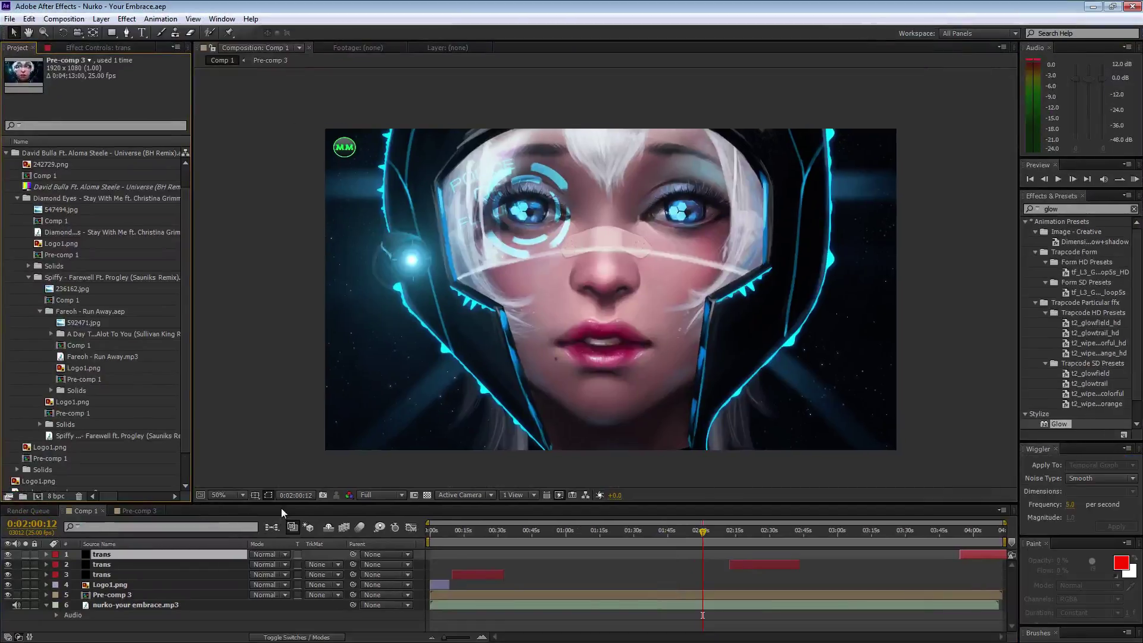
Step: Make the viewer taller and set magnification to Fit up to 100% so the helmet fills it
{"action": "left_click_drag", "start_coordinate": [280, 503], "coordinate": [279, 523]}
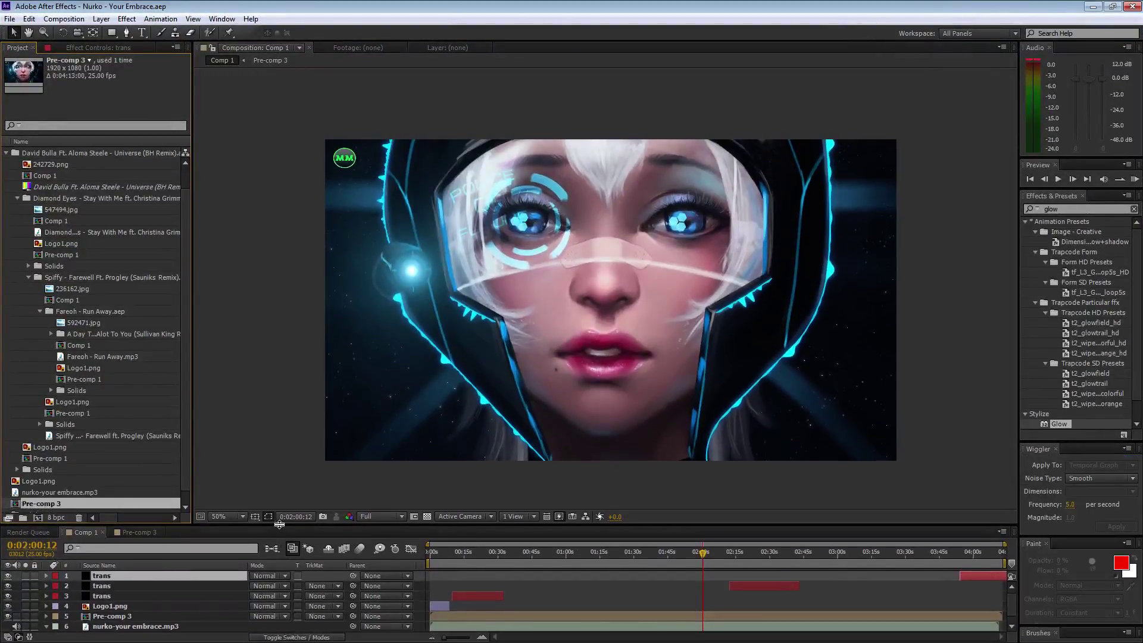
{"action": "left_click", "coordinate": [243, 516]}
{"action": "left_click", "coordinate": [257, 316]}
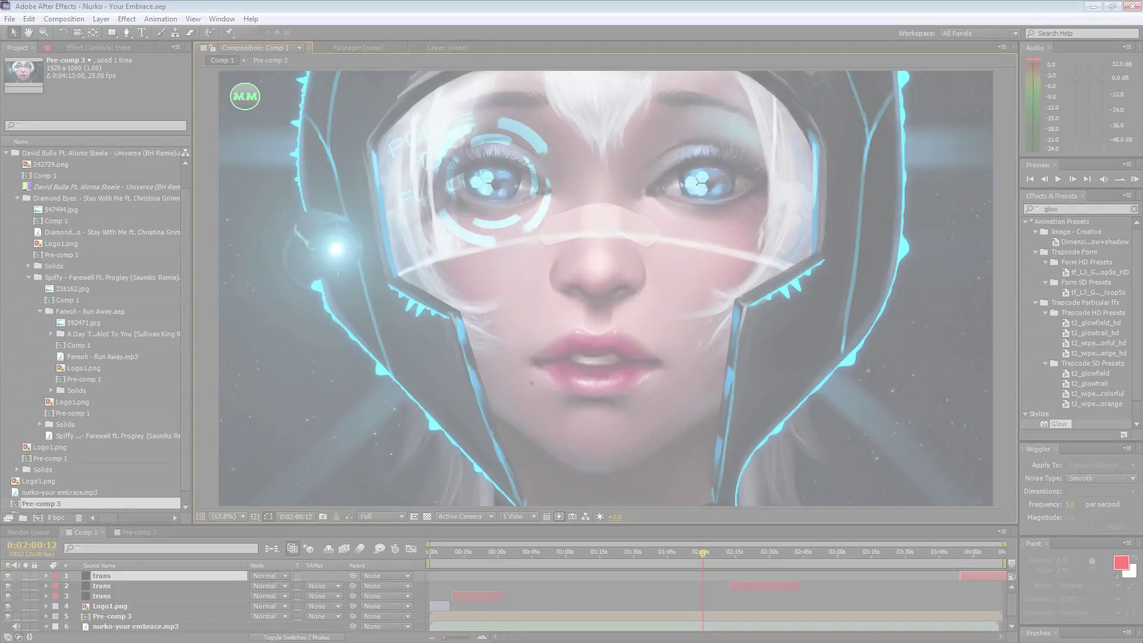
Step: Save the artwork snip to the Desktop as JPEG '1121122' and close Snipping Tool
{"action": "left_click", "coordinate": [614, 288]}
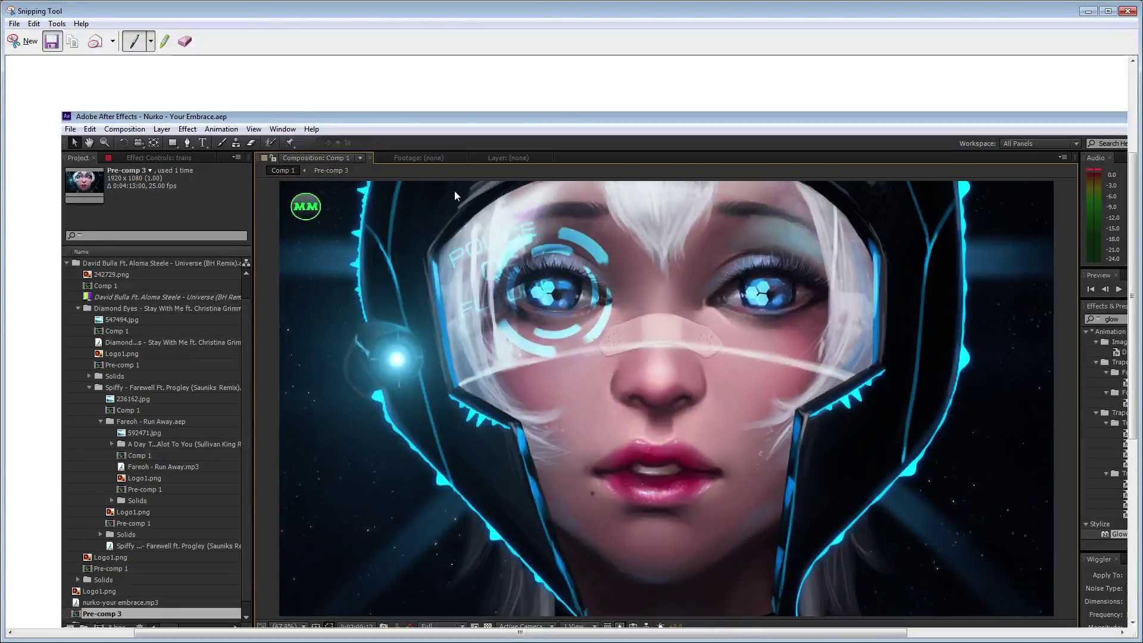
{"action": "key", "text": "ctrl+s"}
{"action": "type", "text": "1"}
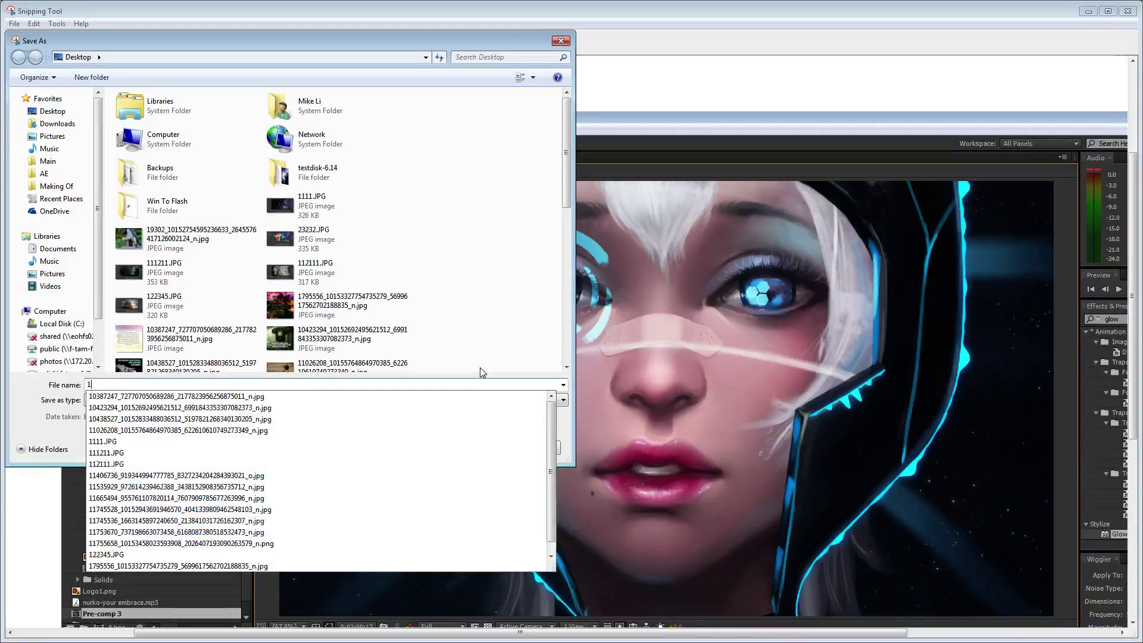
{"action": "type", "text": "121122"}
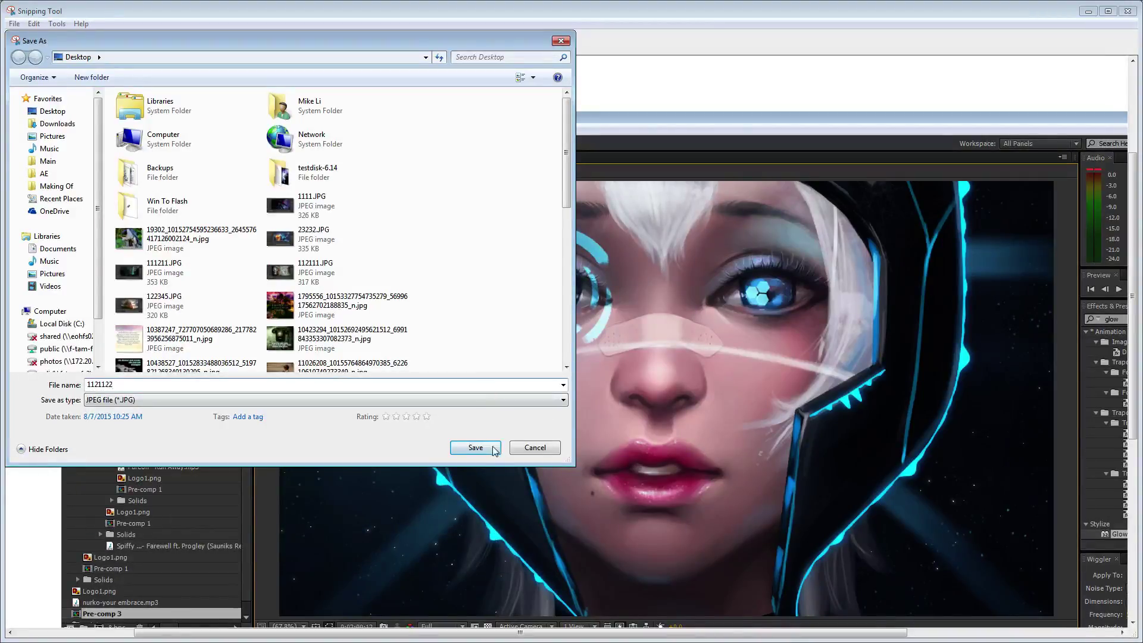
{"action": "left_click", "coordinate": [493, 449]}
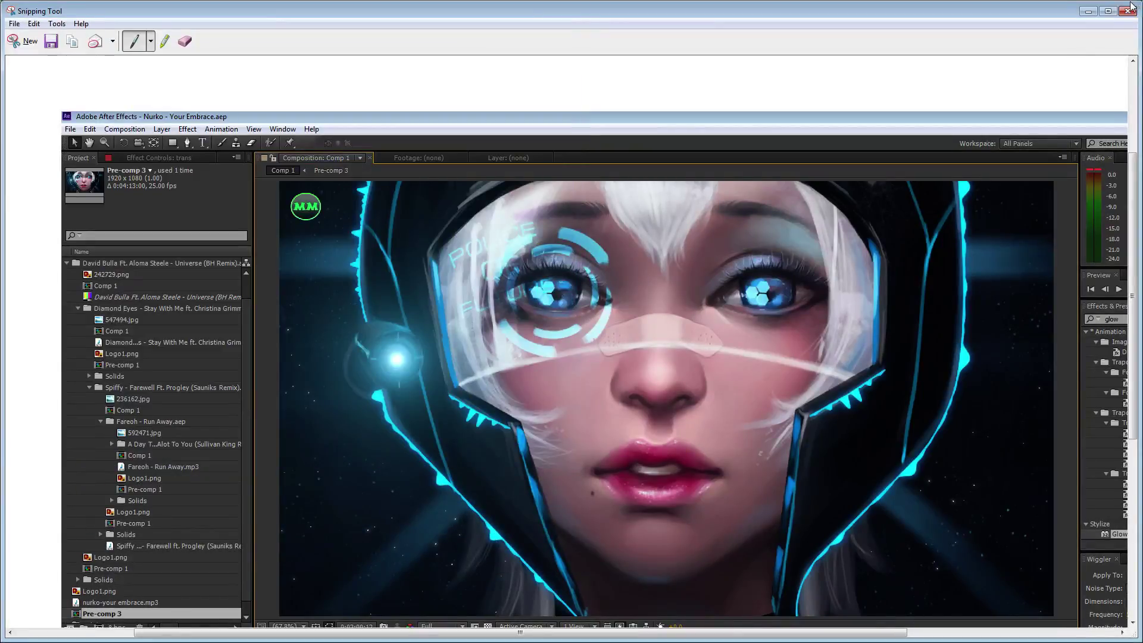
{"action": "left_click", "coordinate": [1127, 9]}
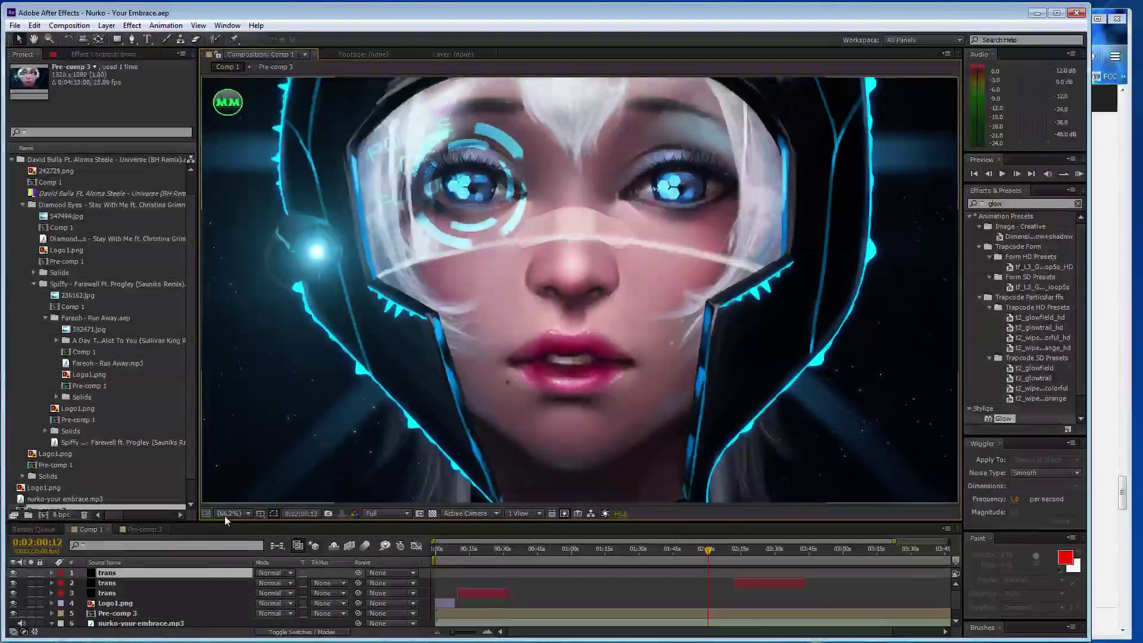
Step: Set the preview to 50% magnification, zoom the timeline out, and queue Comp 1 for rendering
{"action": "left_click", "coordinate": [226, 515]}
{"action": "left_click", "coordinate": [262, 410]}
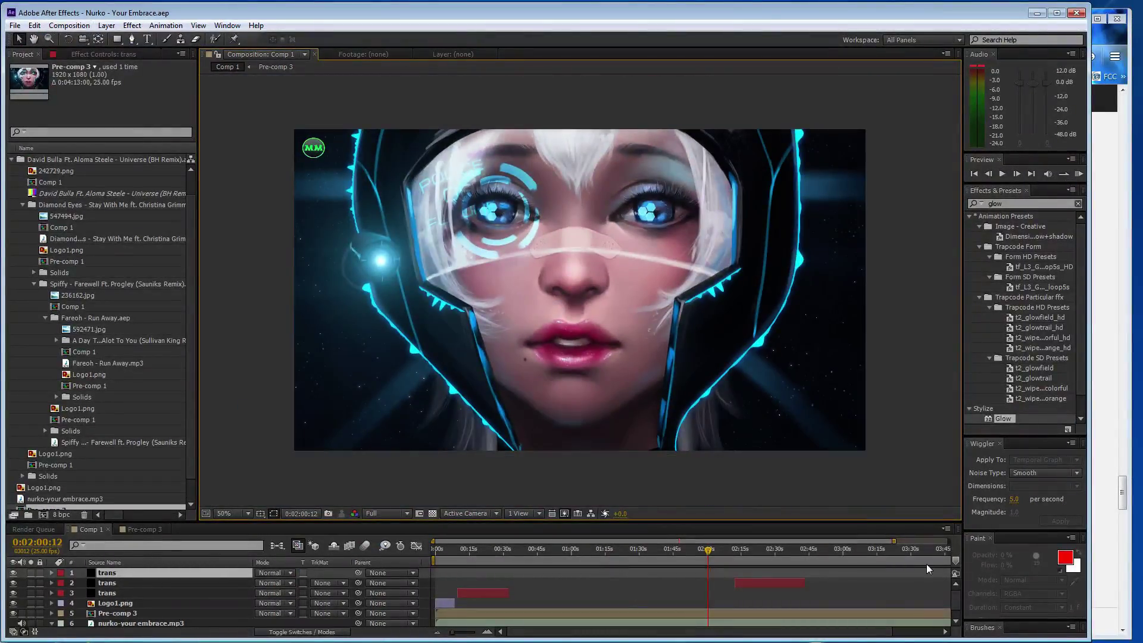
{"action": "left_click_drag", "start_coordinate": [898, 541], "coordinate": [950, 542]}
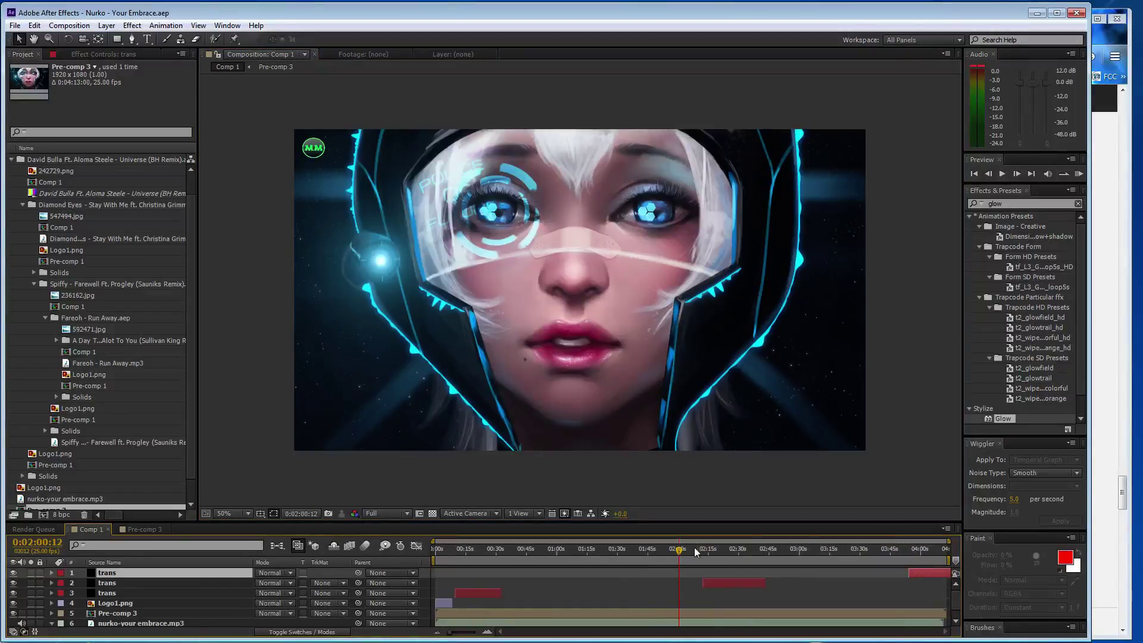
{"action": "mouse_move", "coordinate": [680, 557]}
{"action": "left_mouse_down"}
{"action": "mouse_move", "coordinate": [446, 572]}
{"action": "mouse_move", "coordinate": [682, 561]}
{"action": "mouse_move", "coordinate": [945, 582]}
{"action": "mouse_move", "coordinate": [625, 549]}
{"action": "left_mouse_up"}
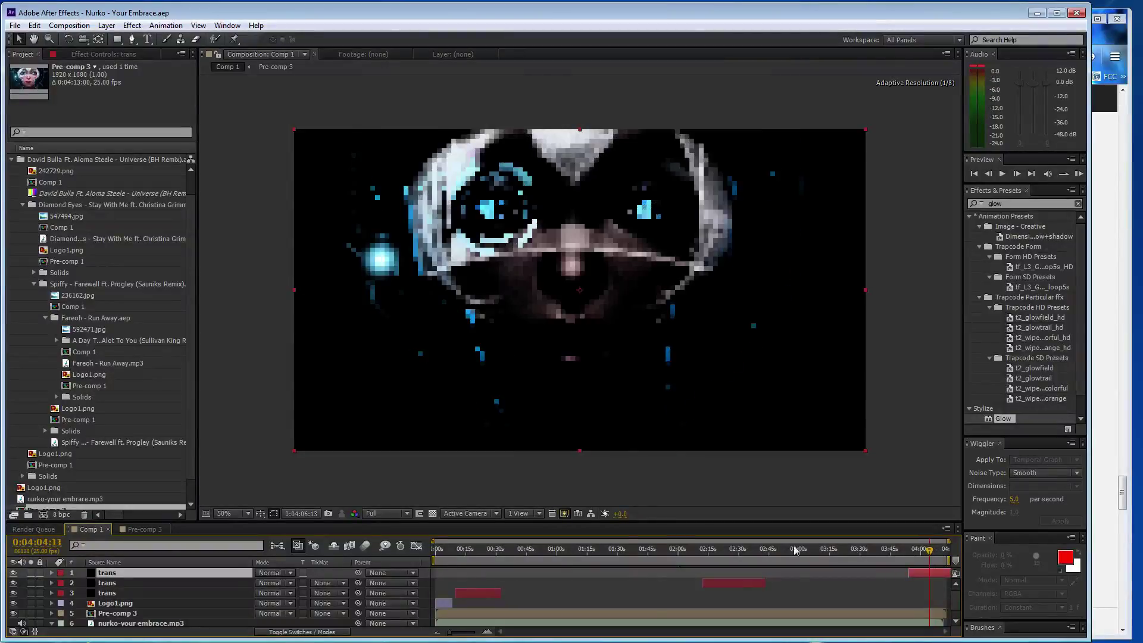
{"action": "left_click", "coordinate": [69, 25]}
{"action": "left_click", "coordinate": [152, 122]}
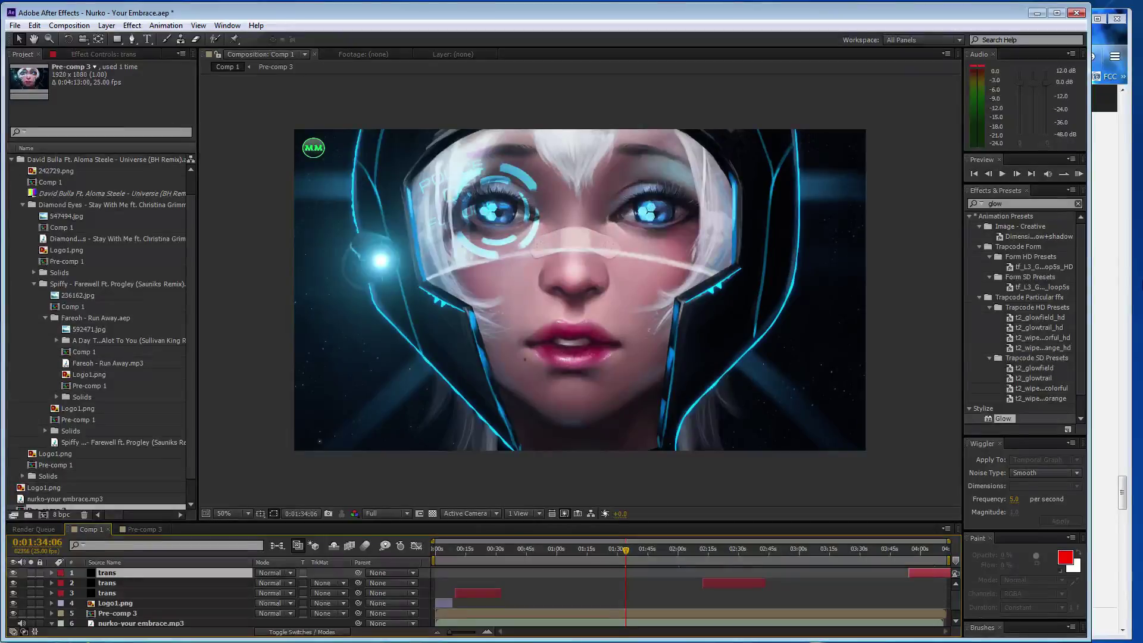
Step: On SoundCloud, pause 'you & i' and start playing Warptech & Soulfy - Peace
{"action": "left_click", "coordinate": [1108, 301]}
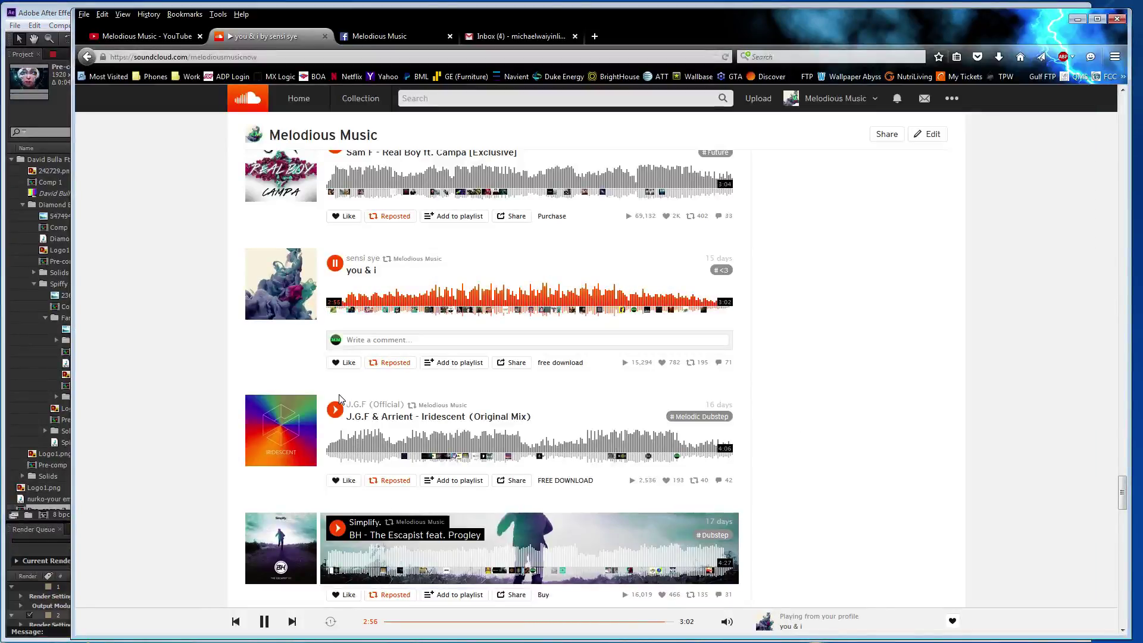
{"action": "left_click", "coordinate": [335, 264]}
{"action": "scroll", "coordinate": [360, 409], "scroll_direction": "down", "scroll_amount": 6}
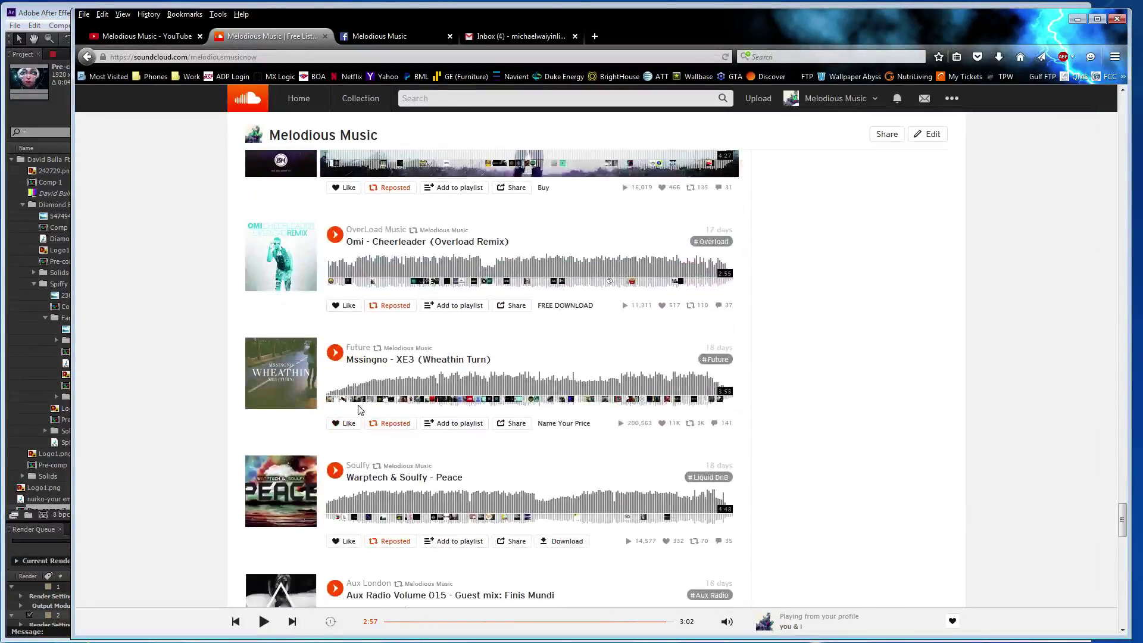
{"action": "scroll", "coordinate": [360, 409], "scroll_direction": "down", "scroll_amount": 1}
{"action": "scroll", "coordinate": [342, 381], "scroll_direction": "down", "scroll_amount": 2}
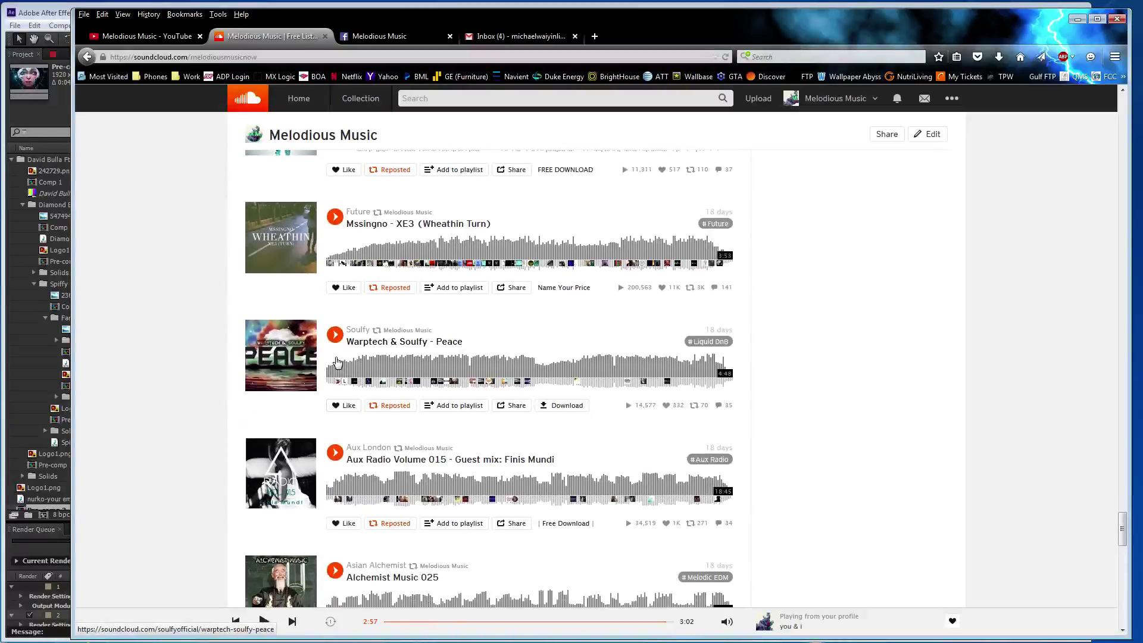
{"action": "left_click", "coordinate": [335, 334]}
Step: Remove the finished Comp 1 render from the queue and apply the Youtube output module
{"action": "left_click", "coordinate": [54, 333]}
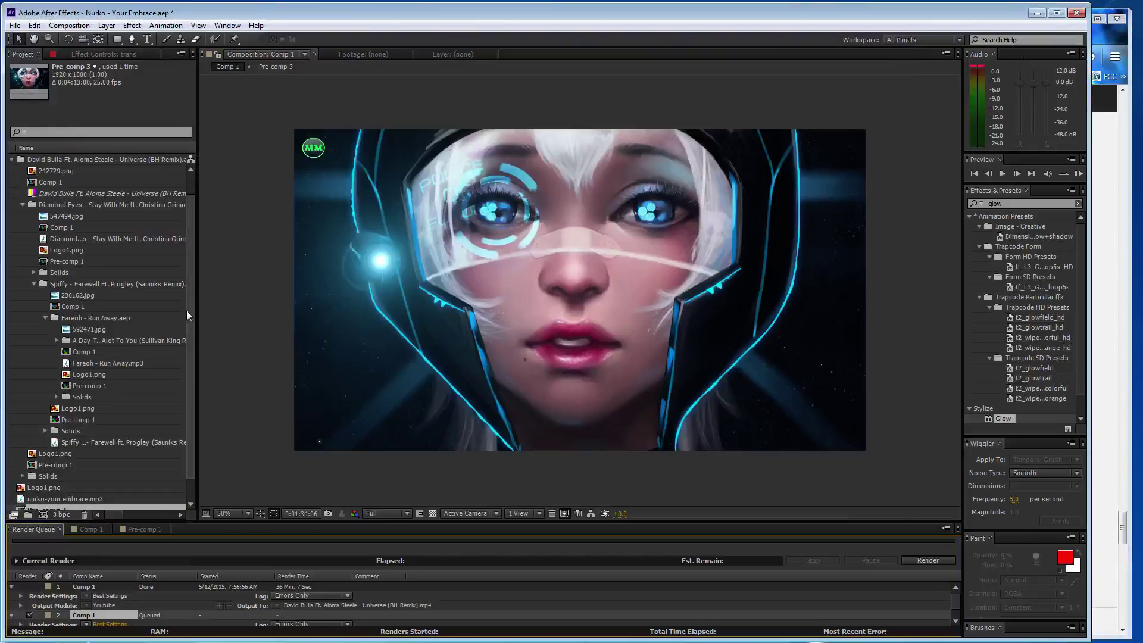
{"action": "left_click", "coordinate": [88, 585]}
{"action": "key", "text": "Delete"}
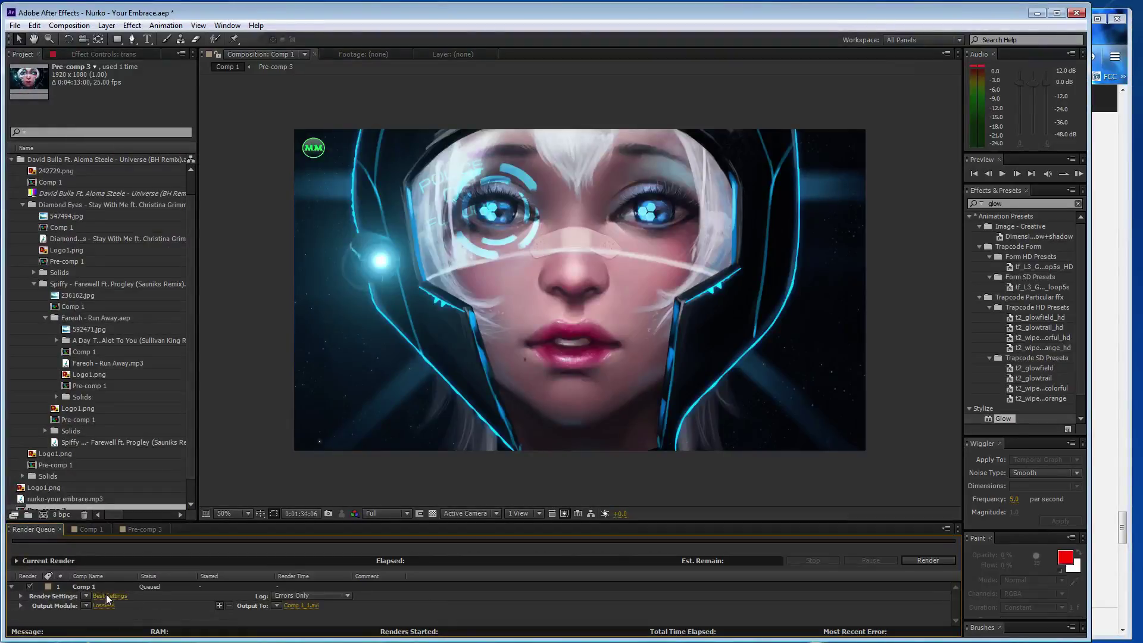
{"action": "left_click", "coordinate": [86, 605]}
{"action": "left_click", "coordinate": [253, 563]}
Step: Render Comp 1 to Nurko - Your Embrace.mp4, minimize After Effects, and pause the Peace track
{"action": "left_click", "coordinate": [298, 605]}
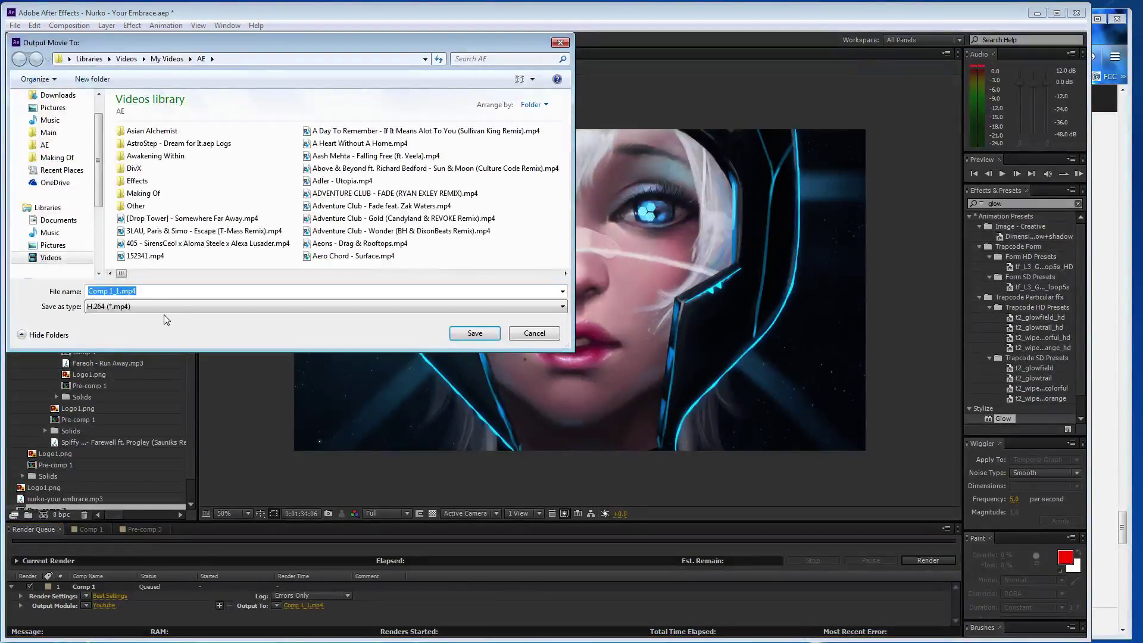
{"action": "type", "text": "Nurko - Your Embrace.aep"}
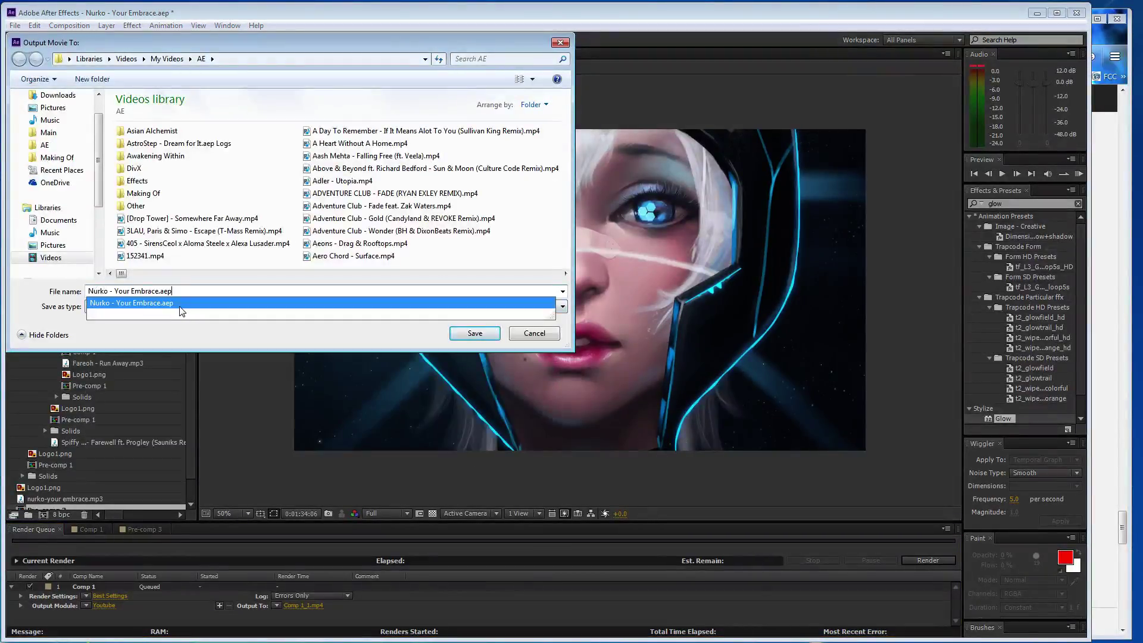
{"action": "key", "text": "BackSpace"}
{"action": "key", "text": "BackSpace"}
{"action": "key", "text": "Return"}
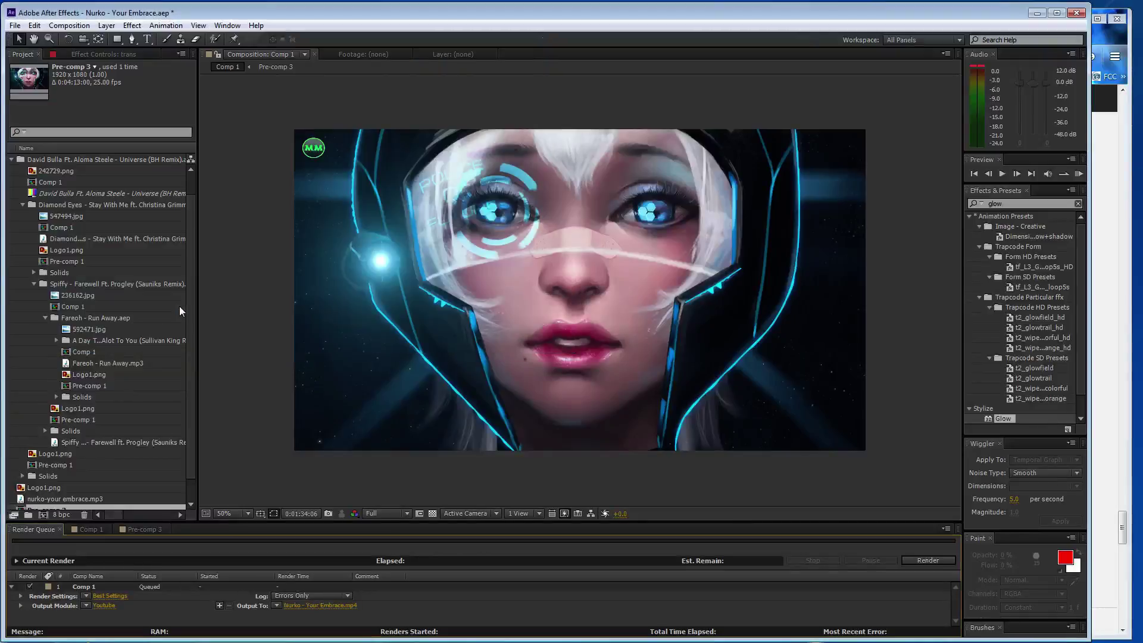
{"action": "left_click", "coordinate": [908, 563]}
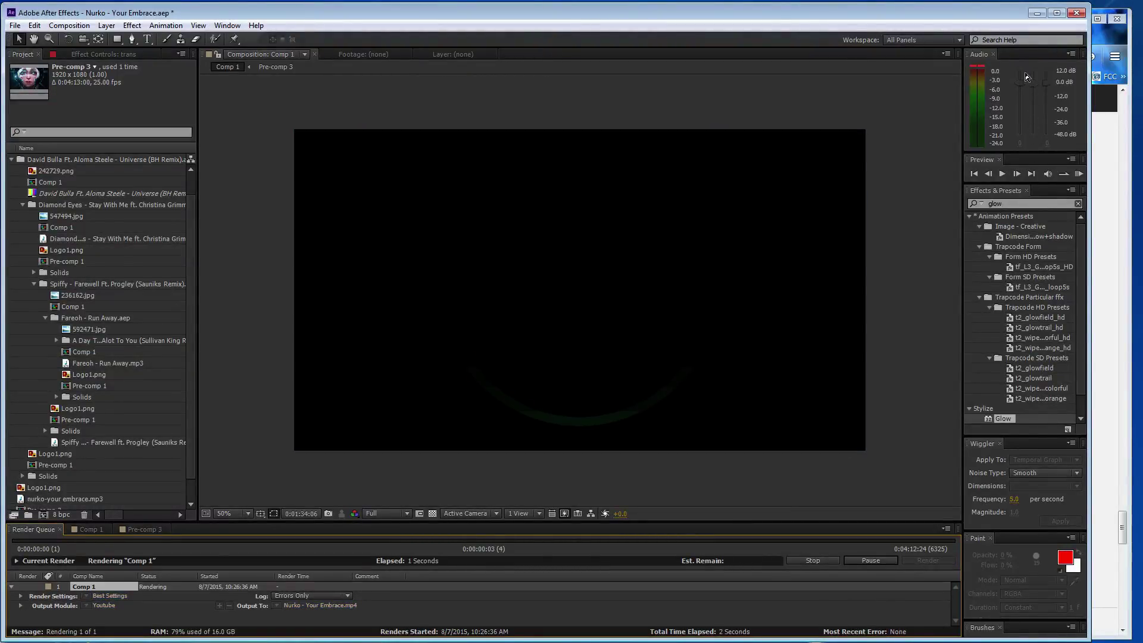
{"action": "left_click", "coordinate": [1037, 14]}
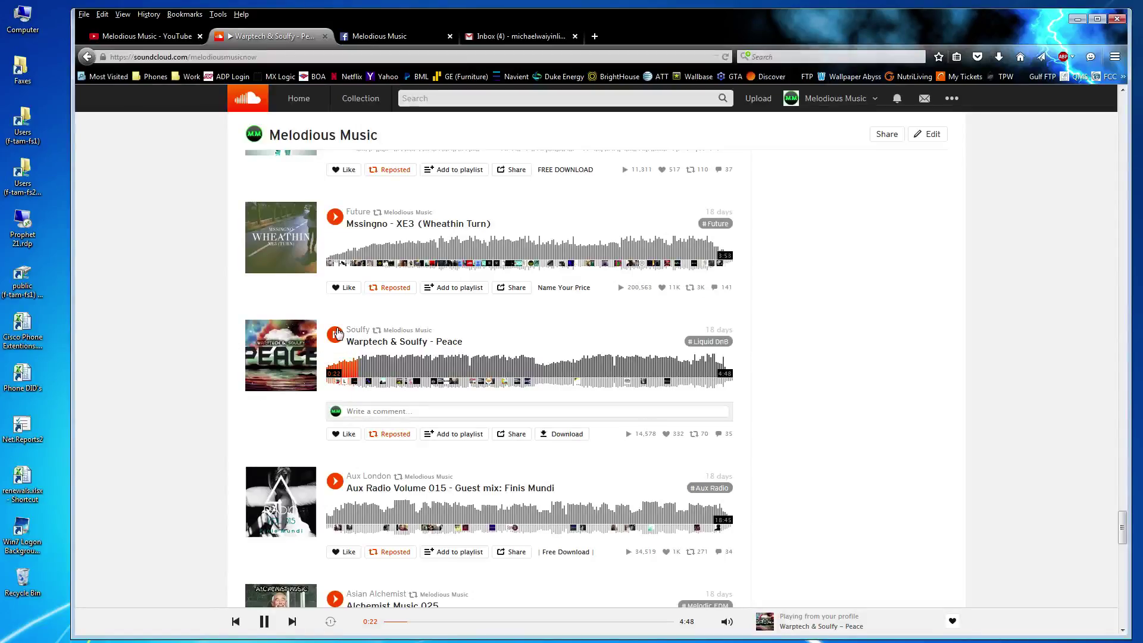
{"action": "left_click", "coordinate": [335, 334]}
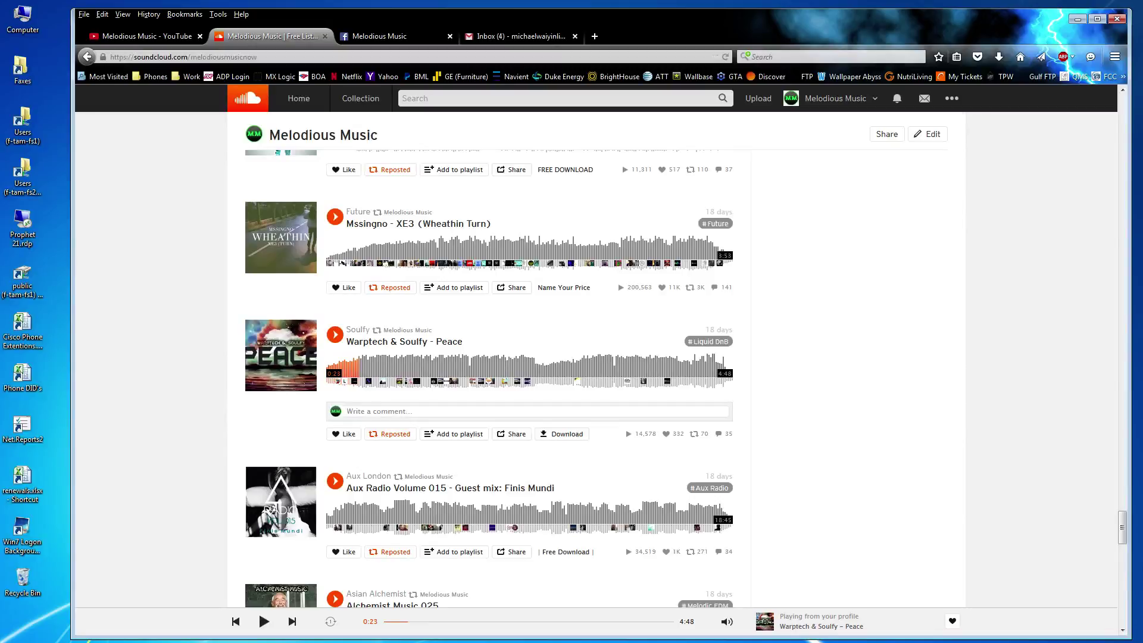